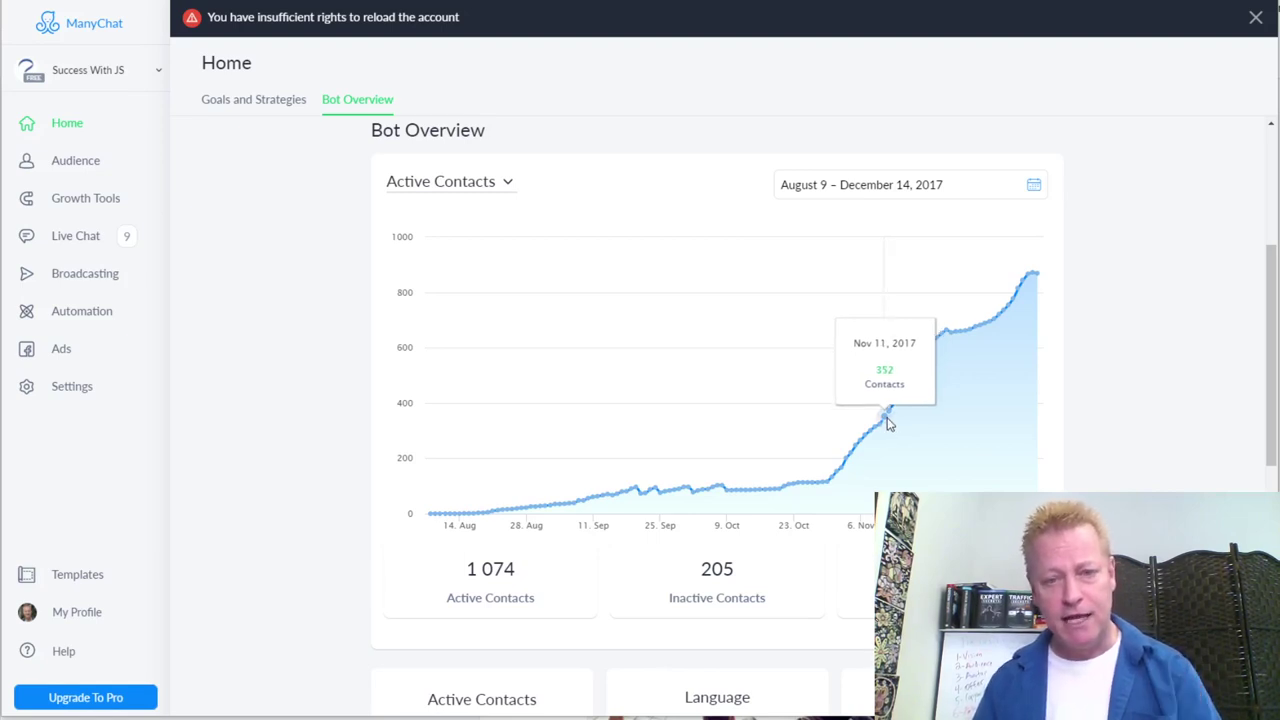
- Examine the Bot Overview contact chart, contact counts, language and gender breakdowns, and content overview
scroll(935, 454, down, 2)
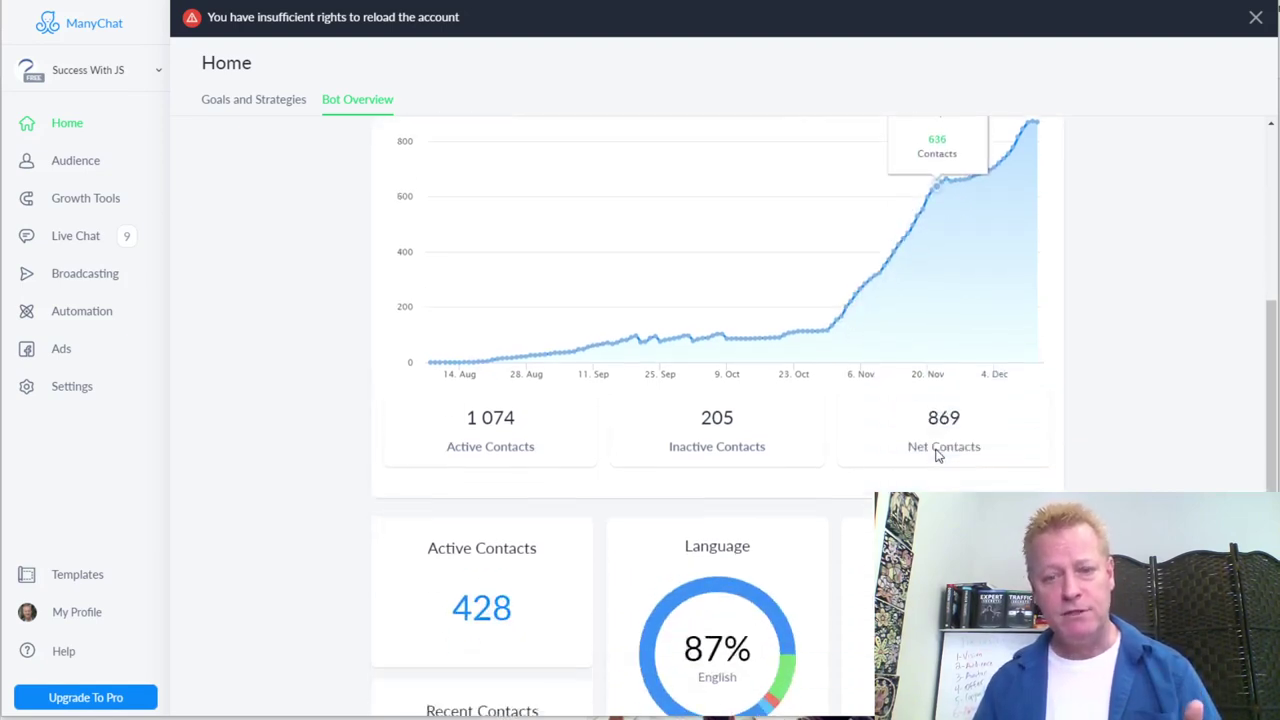
scroll(937, 454, down, 5)
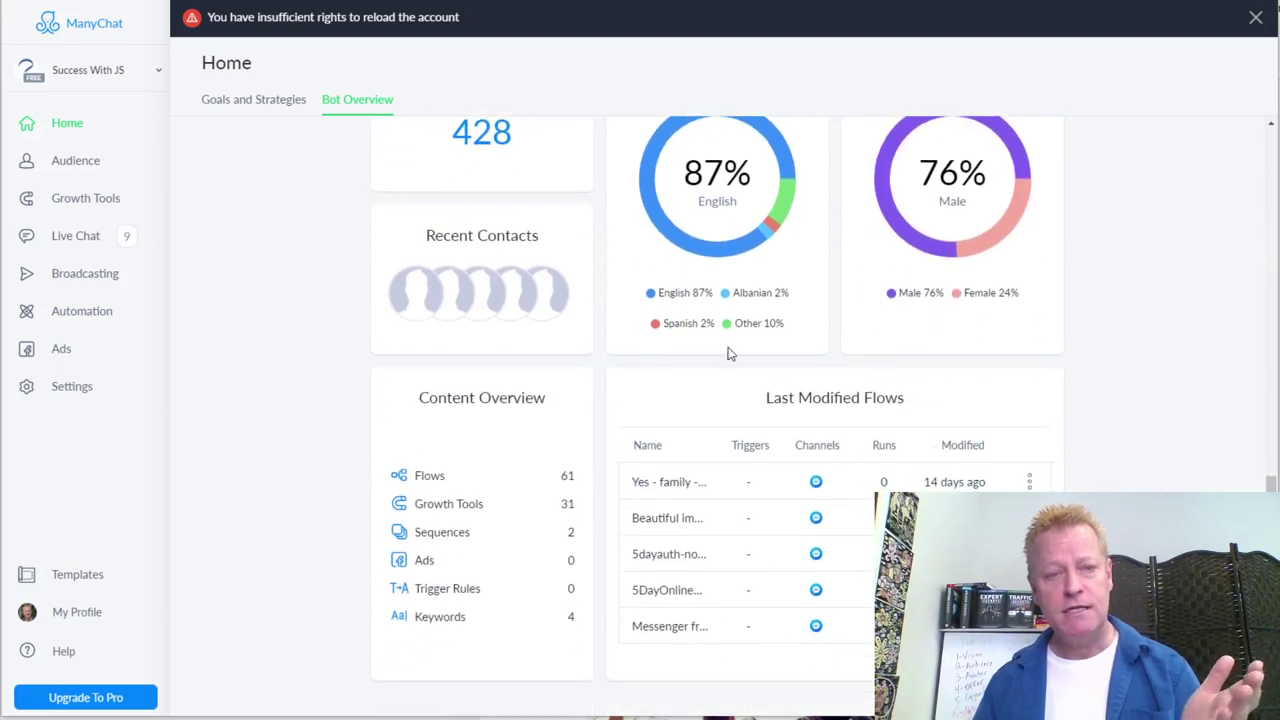
scroll(577, 339, up, 2)
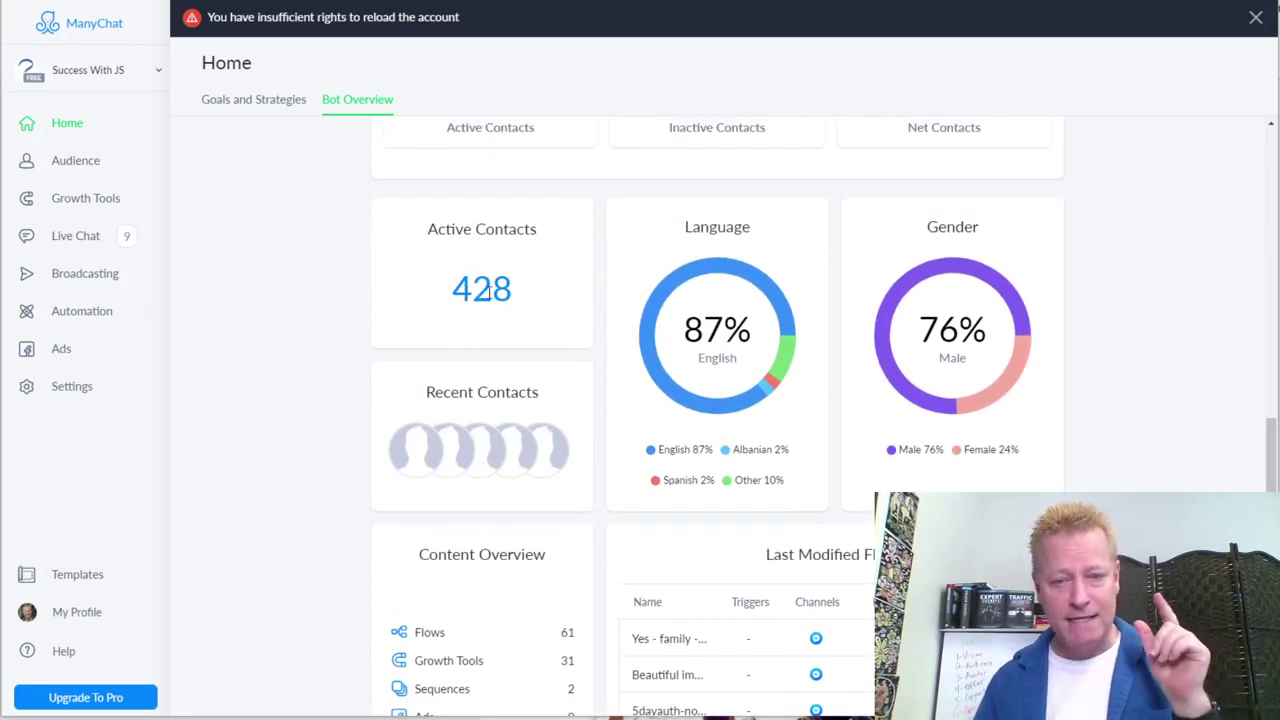
scroll(577, 317, up, 3)
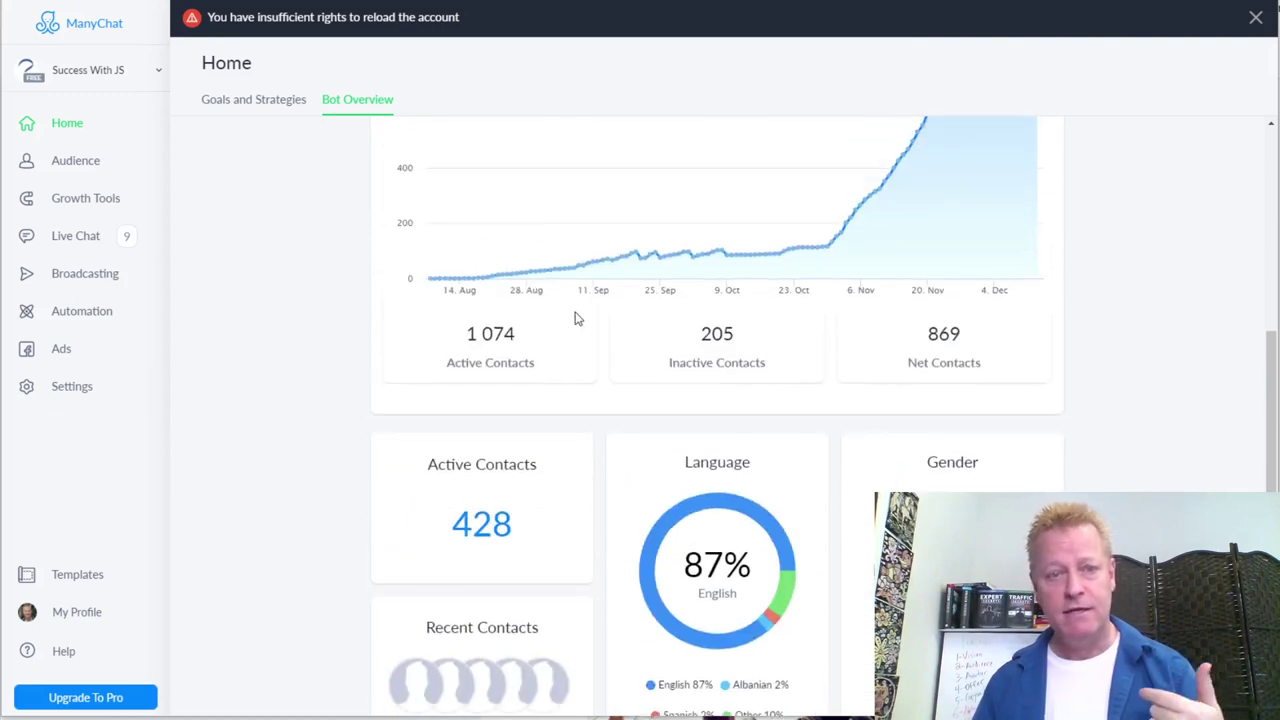
scroll(577, 318, up, 2)
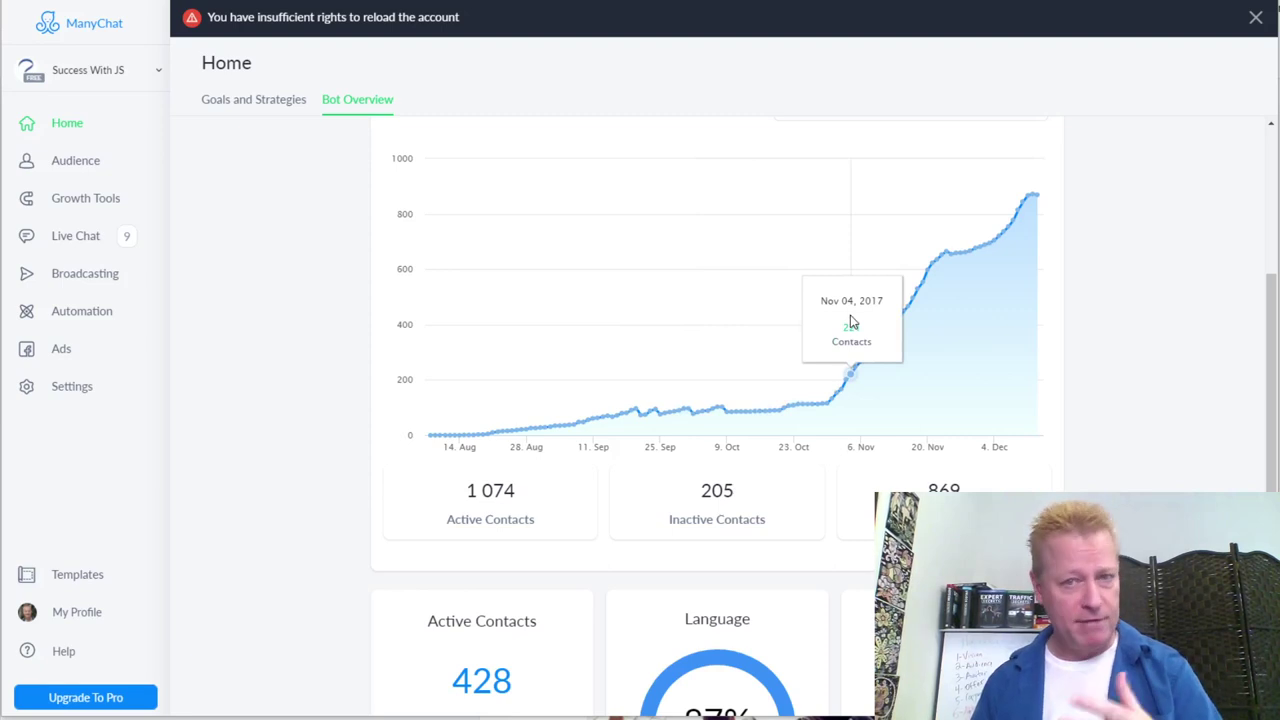
scroll(840, 335, down, 2)
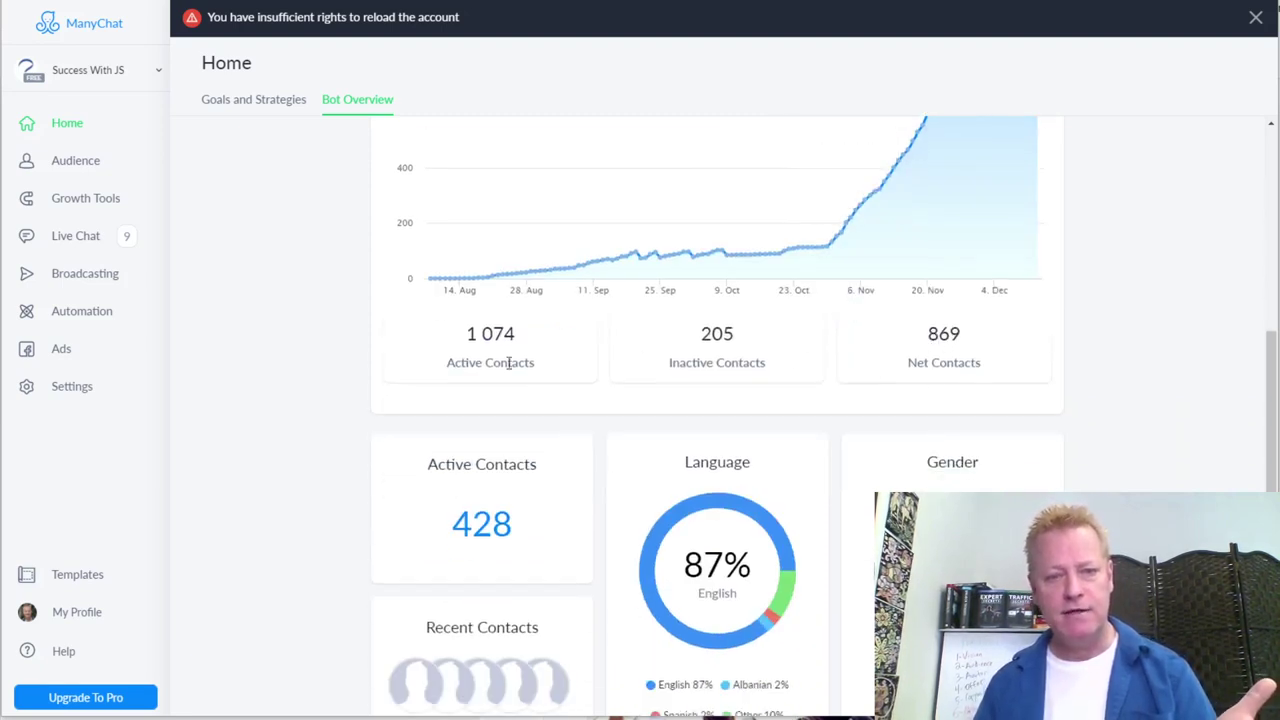
scroll(762, 357, down, 5)
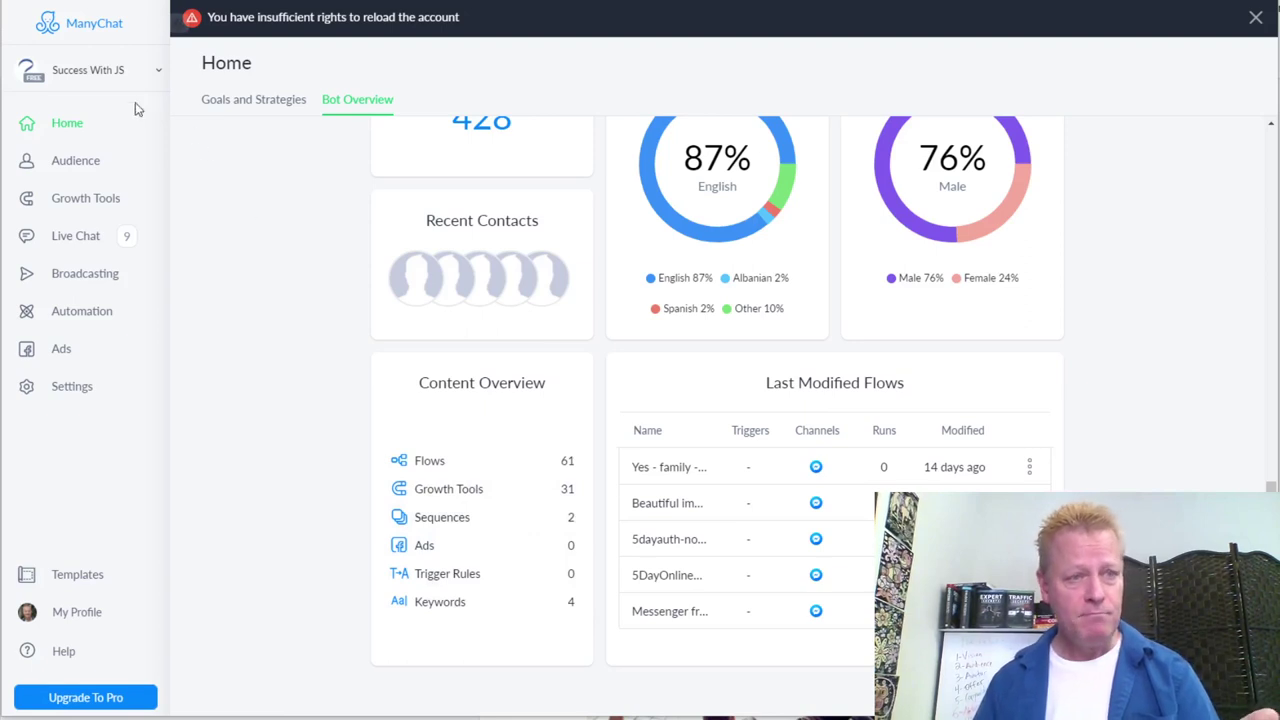
- Switch to the account listed just above Course Income Secrets and view its Bot Overview chart of active contacts
click(124, 76)
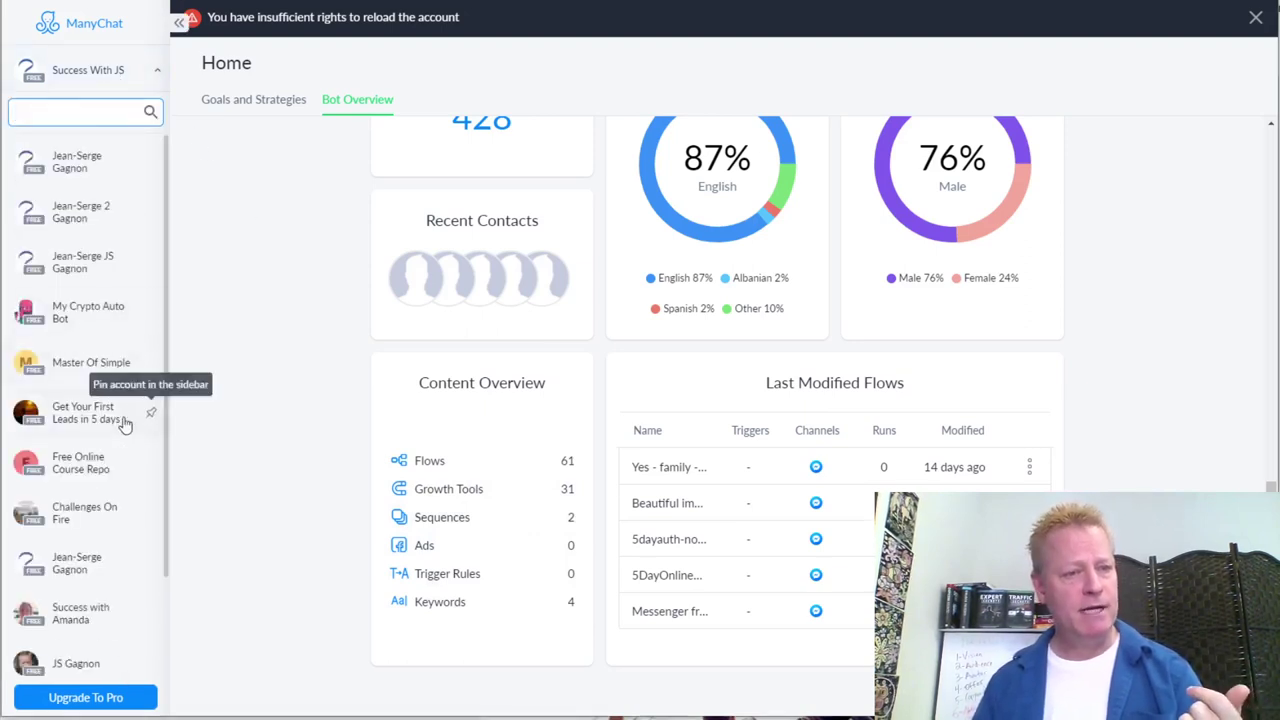
scroll(94, 555, down, 2)
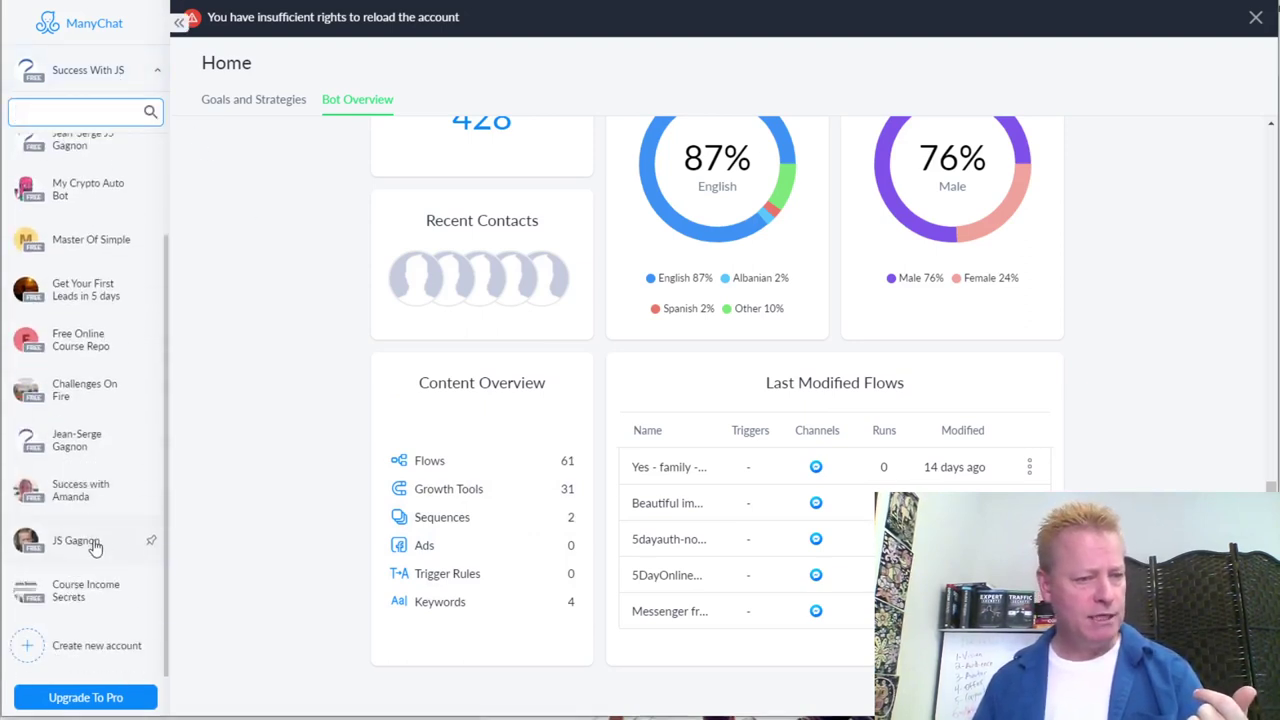
click(94, 544)
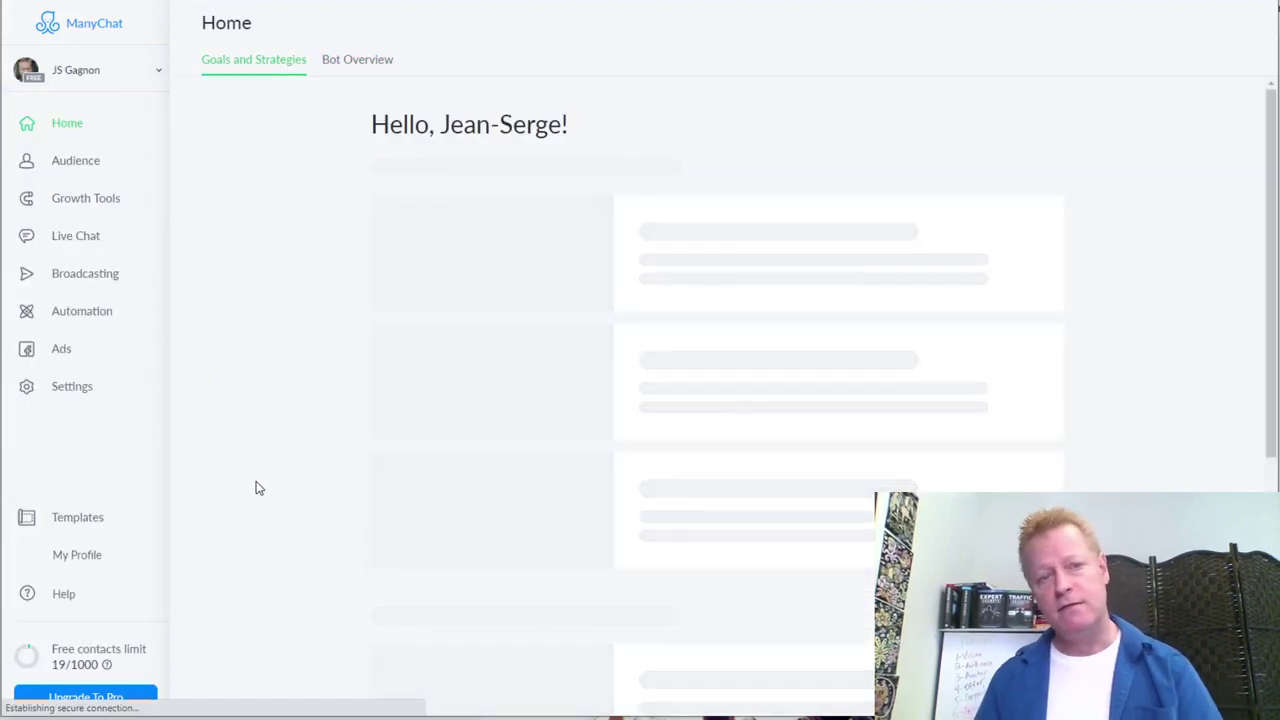
click(352, 62)
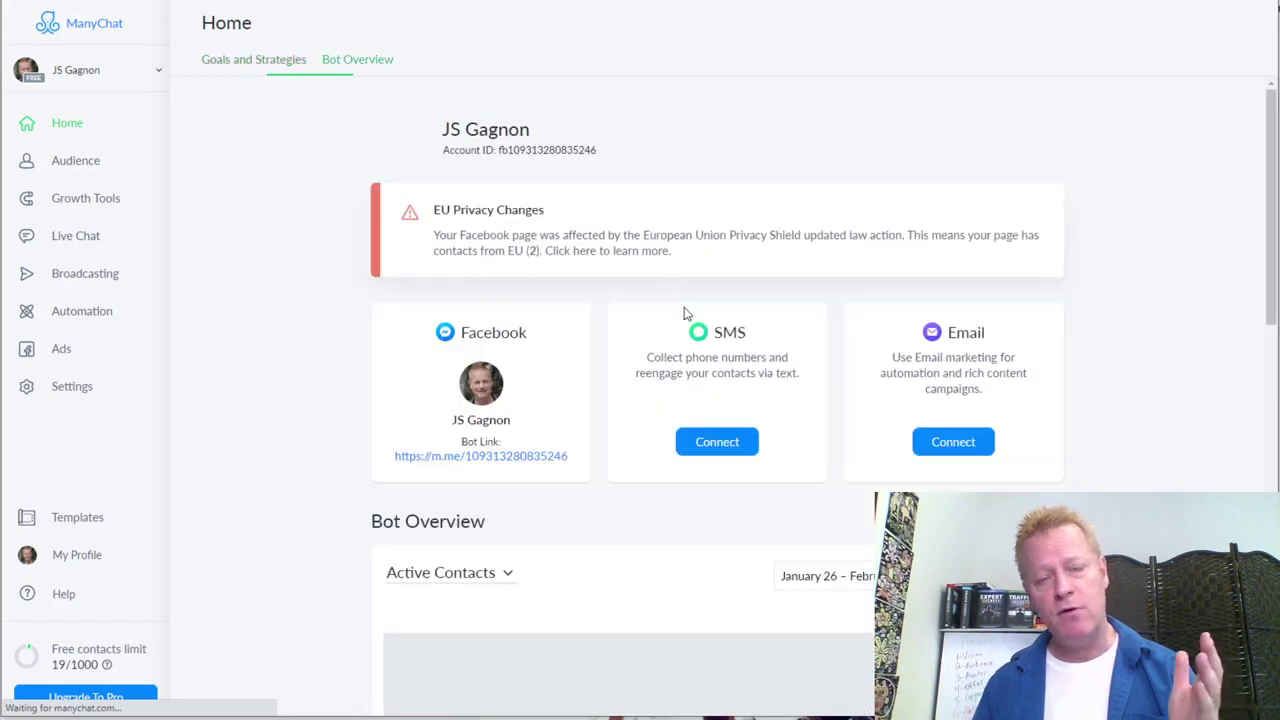
scroll(1137, 397, down, 3)
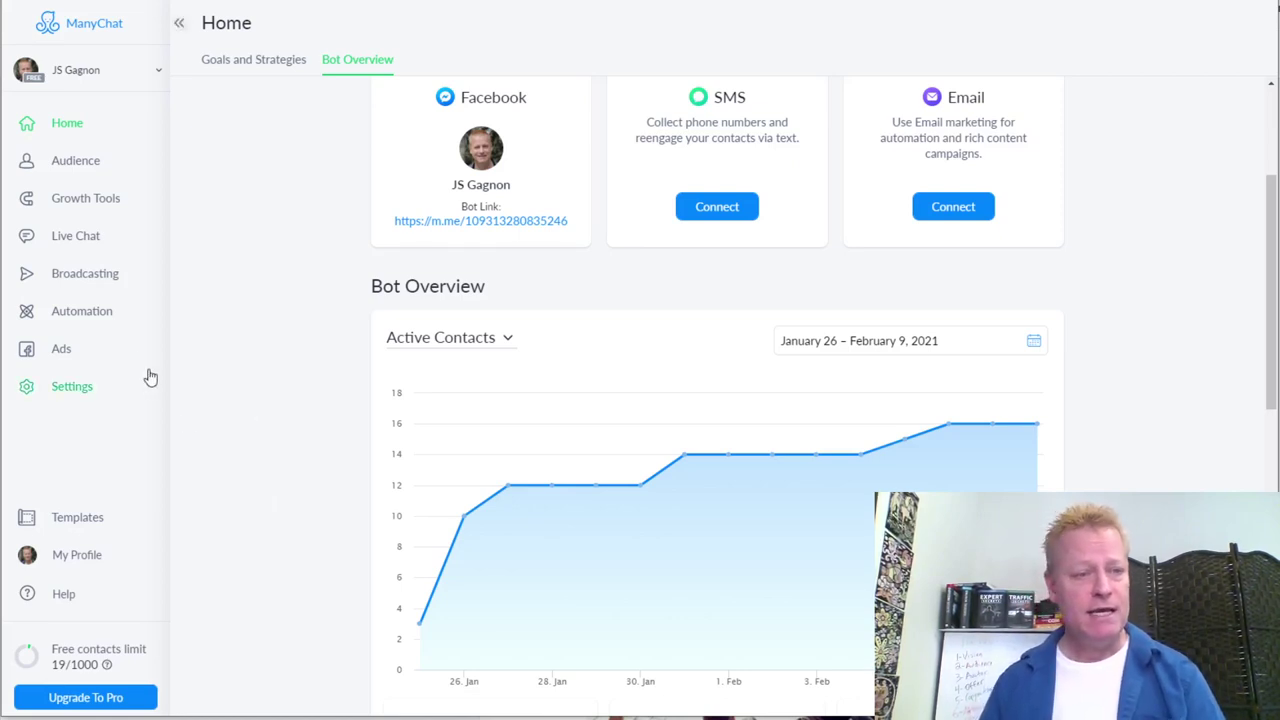
- Check the account's automation flows and open its list of growth tools
click(90, 312)
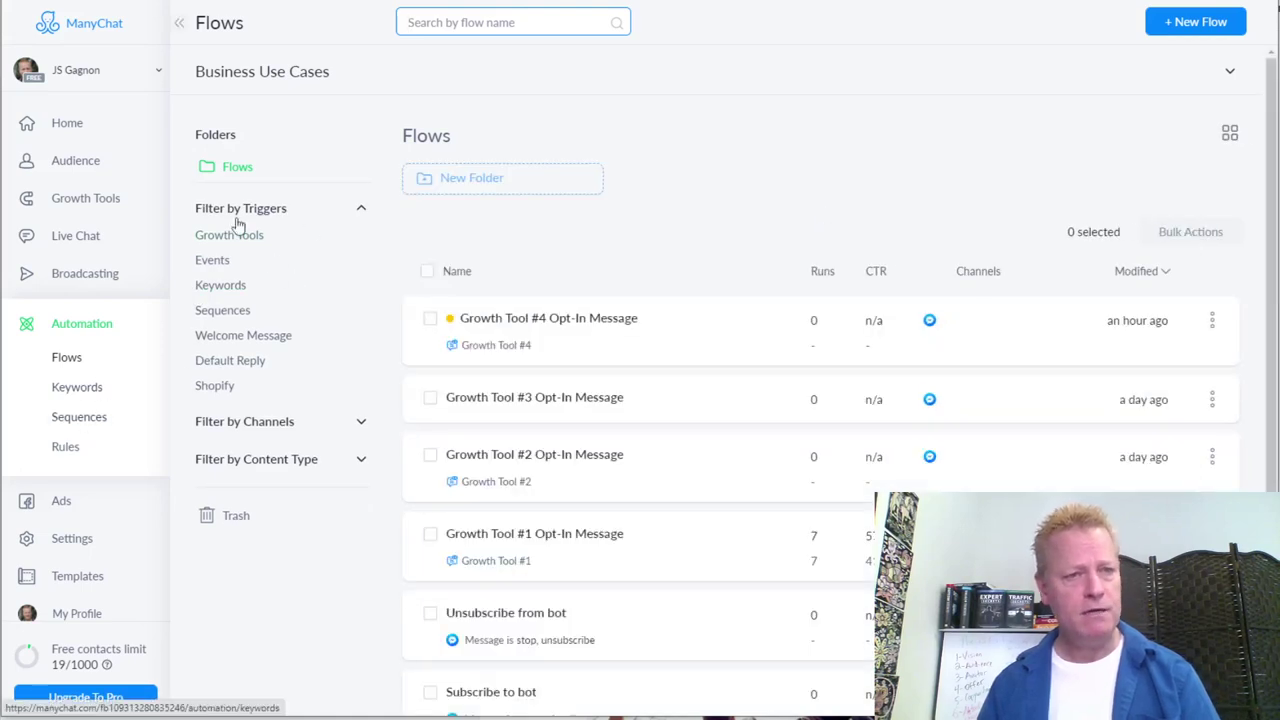
click(222, 27)
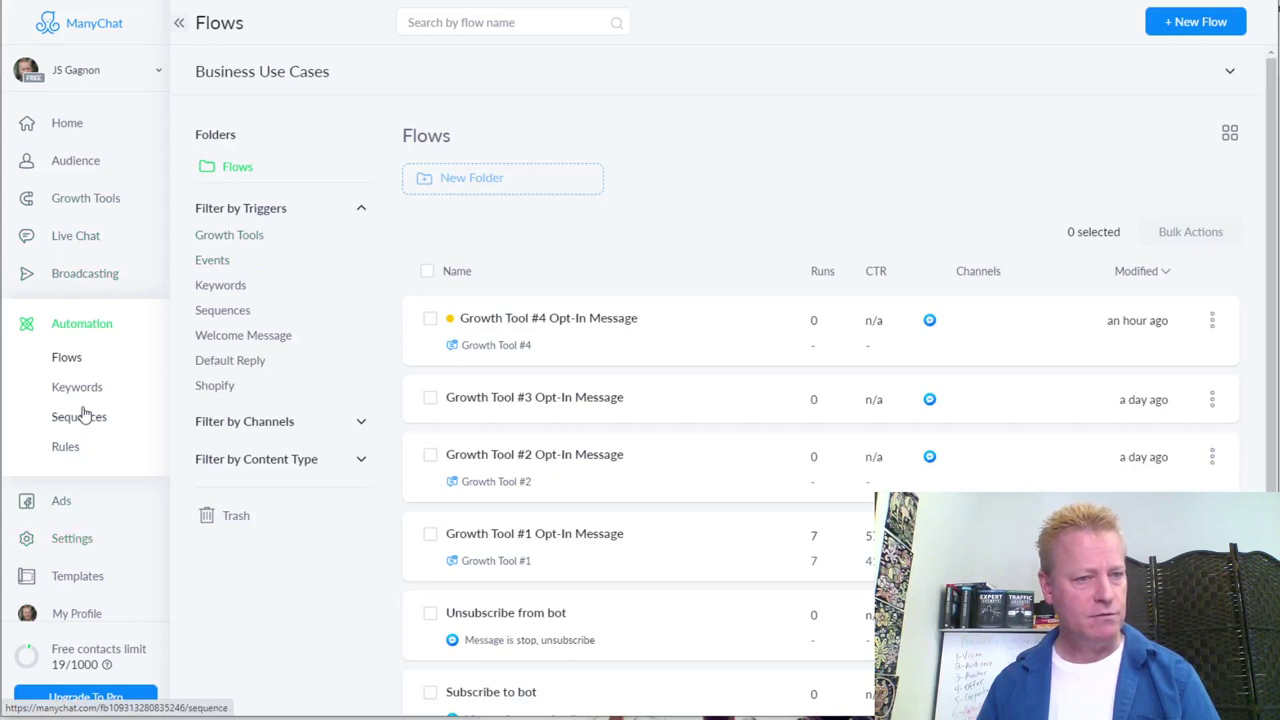
click(80, 204)
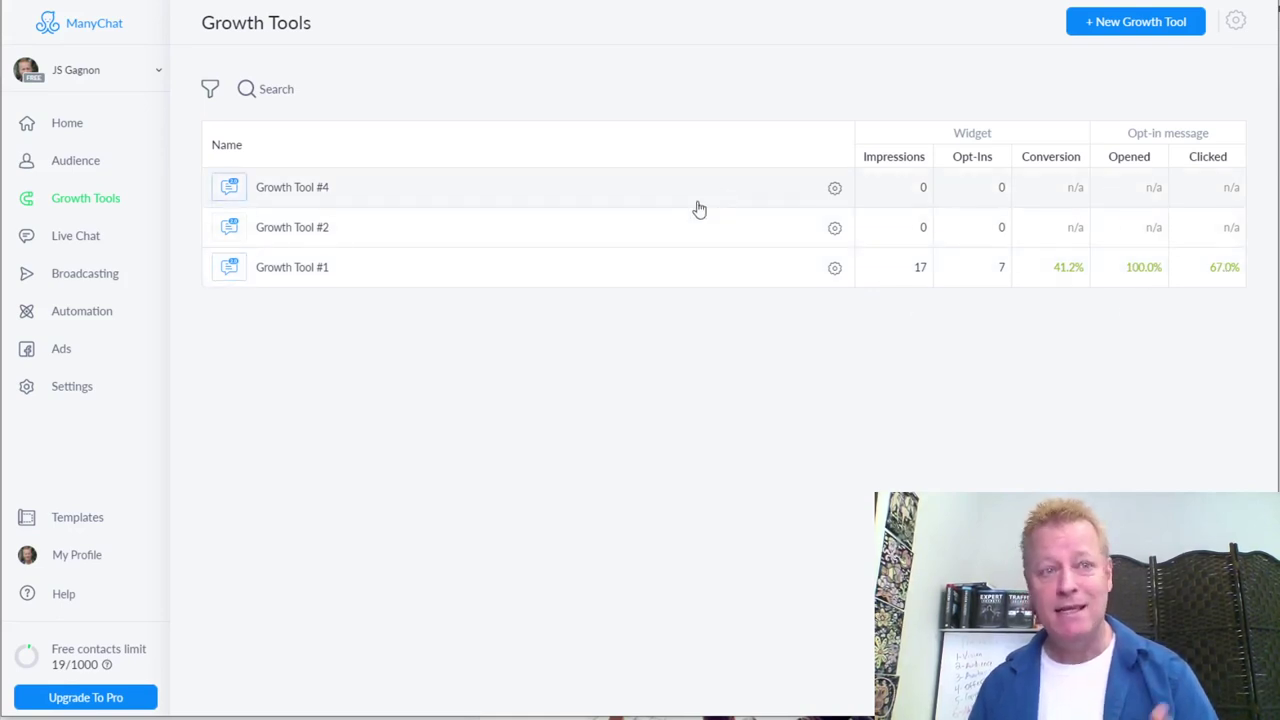
- Open the AWeber account in a new browser tab
key(ctrl+t)
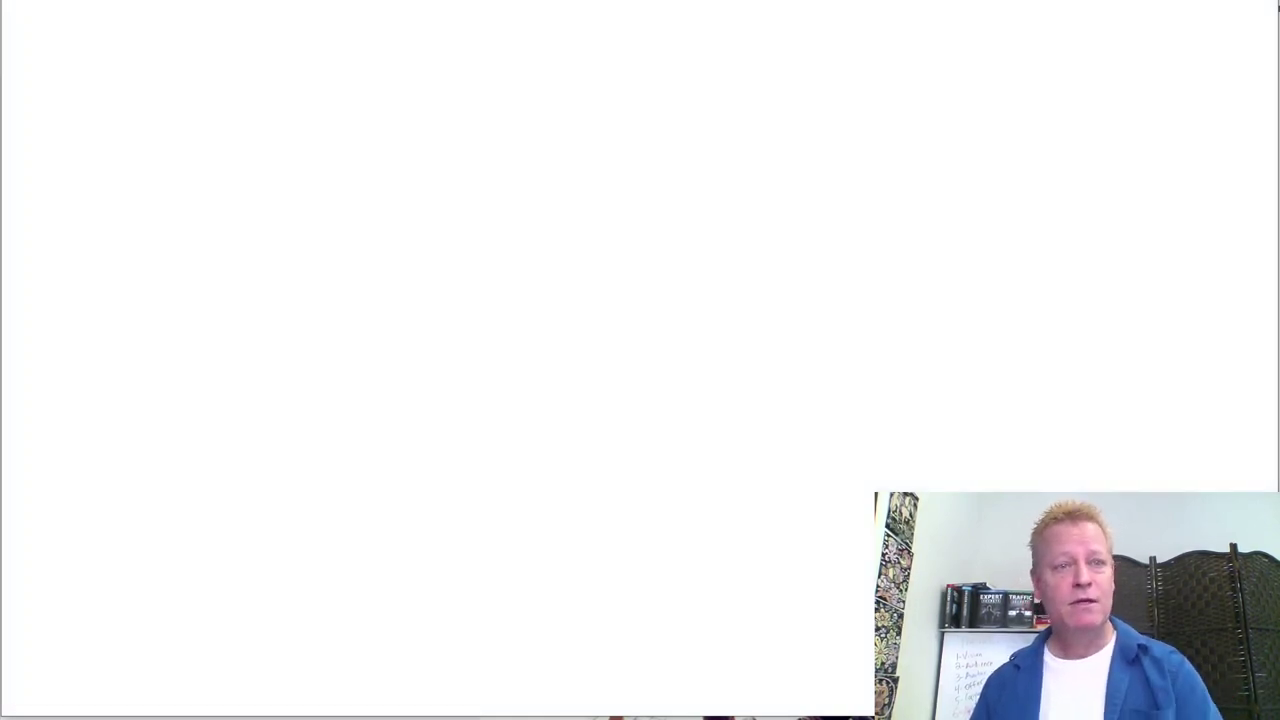
text(awebaer)
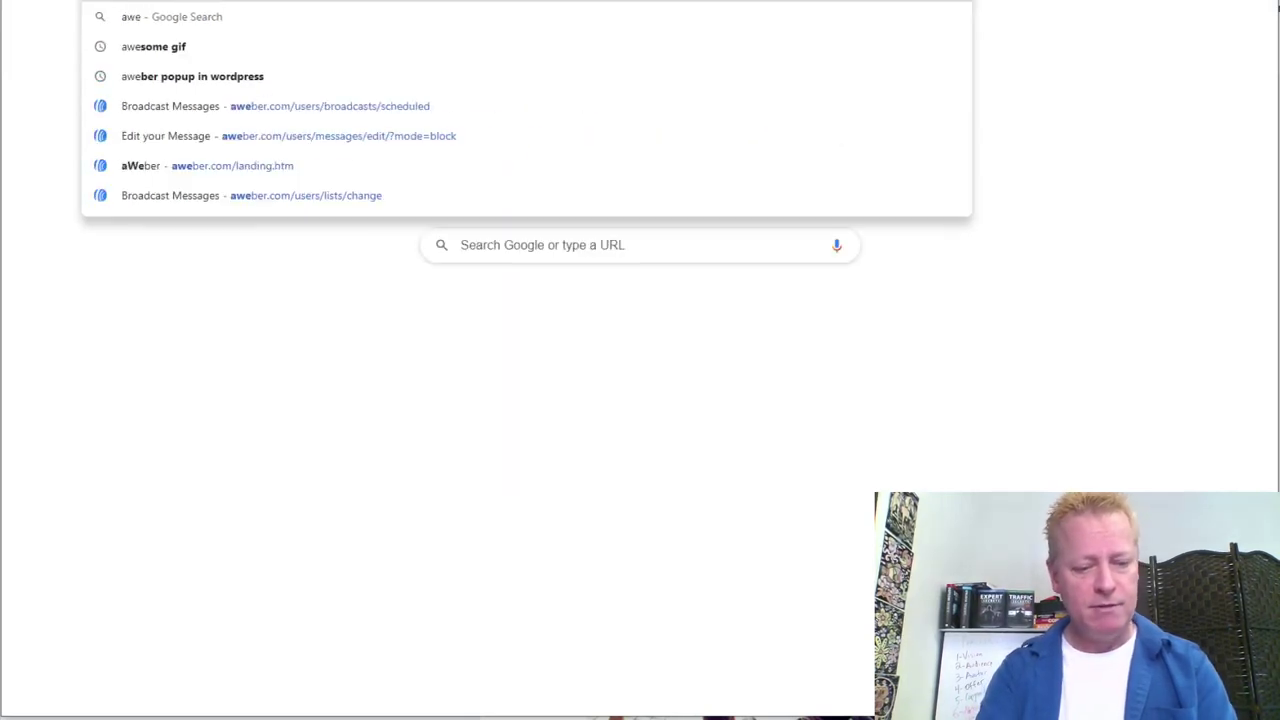
key(Return)
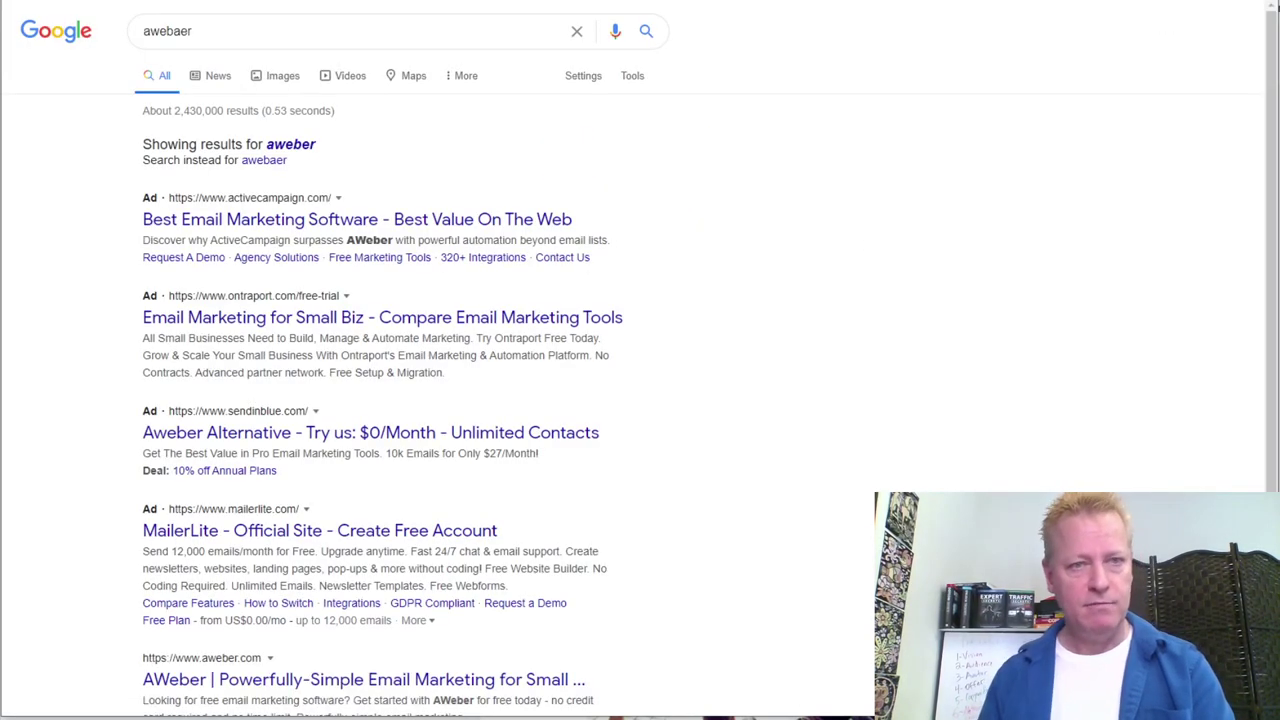
key(ctrl+l)
text(awebaer)
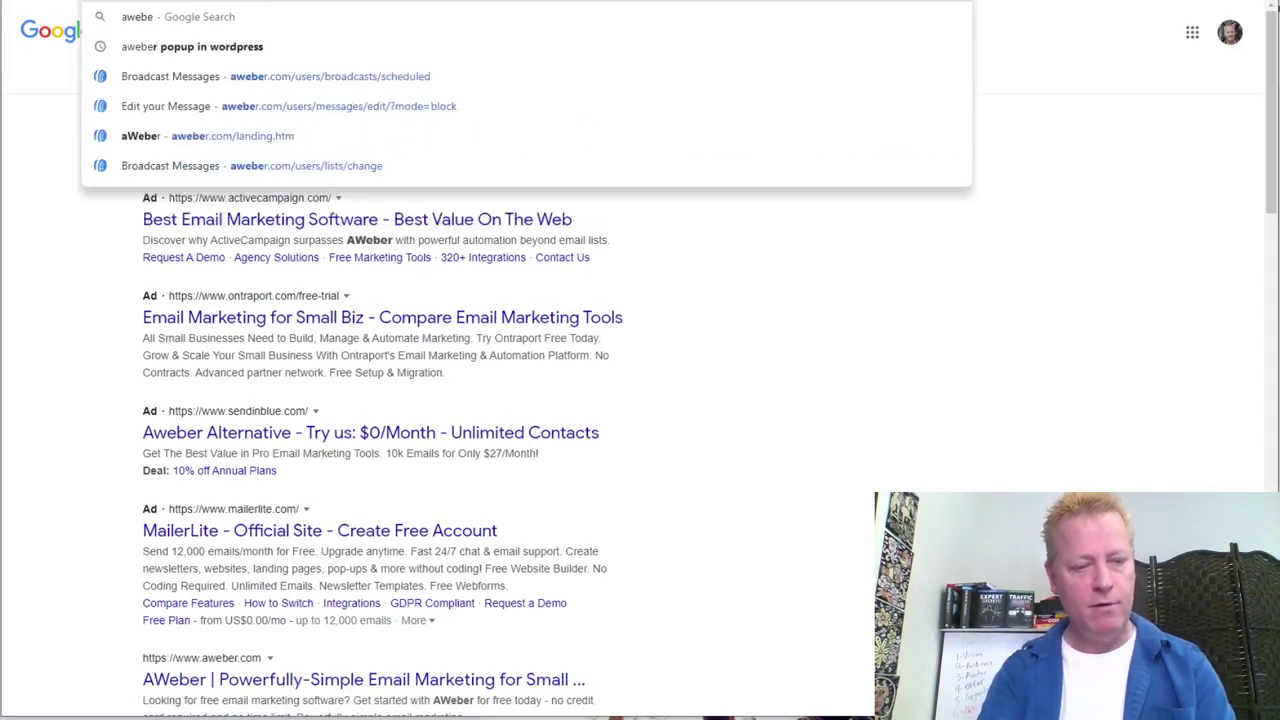
key(Return)
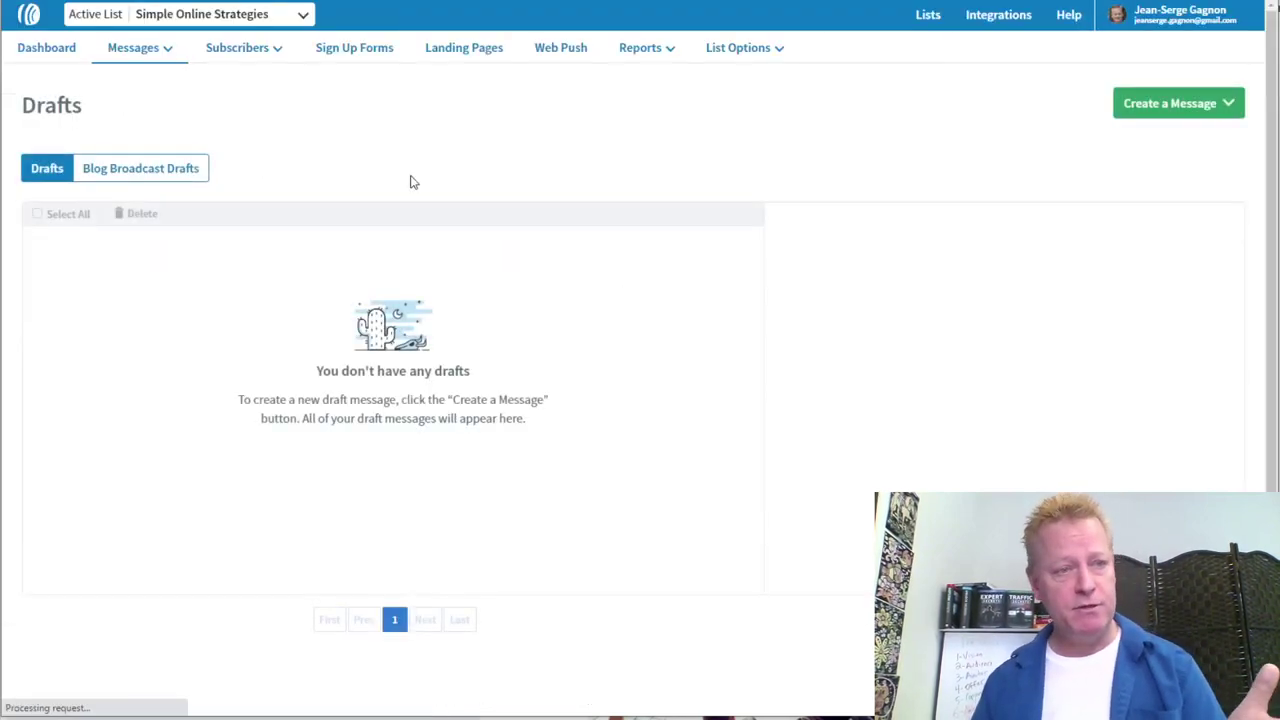
- Open the sent broadcasts of the Simple Online Strategies list and show their statistics as percentages
mouse_move(249, 49)
mouse_move(135, 50)
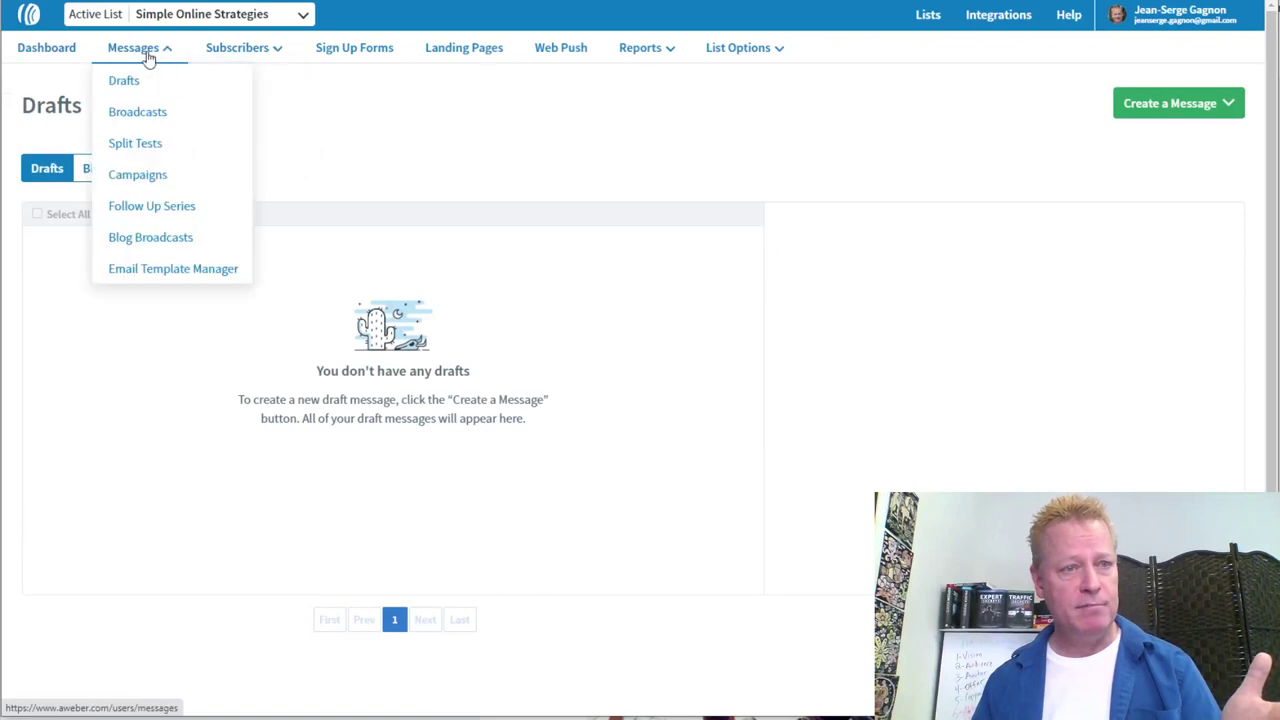
click(137, 115)
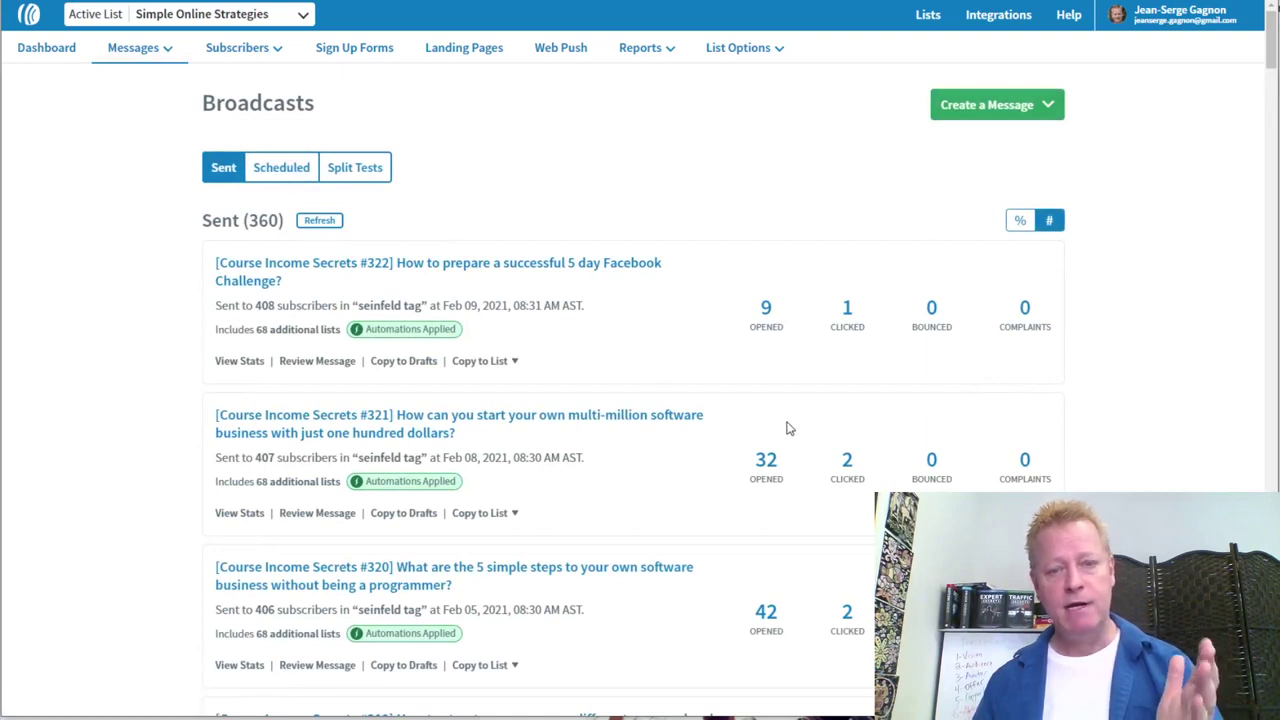
click(1021, 221)
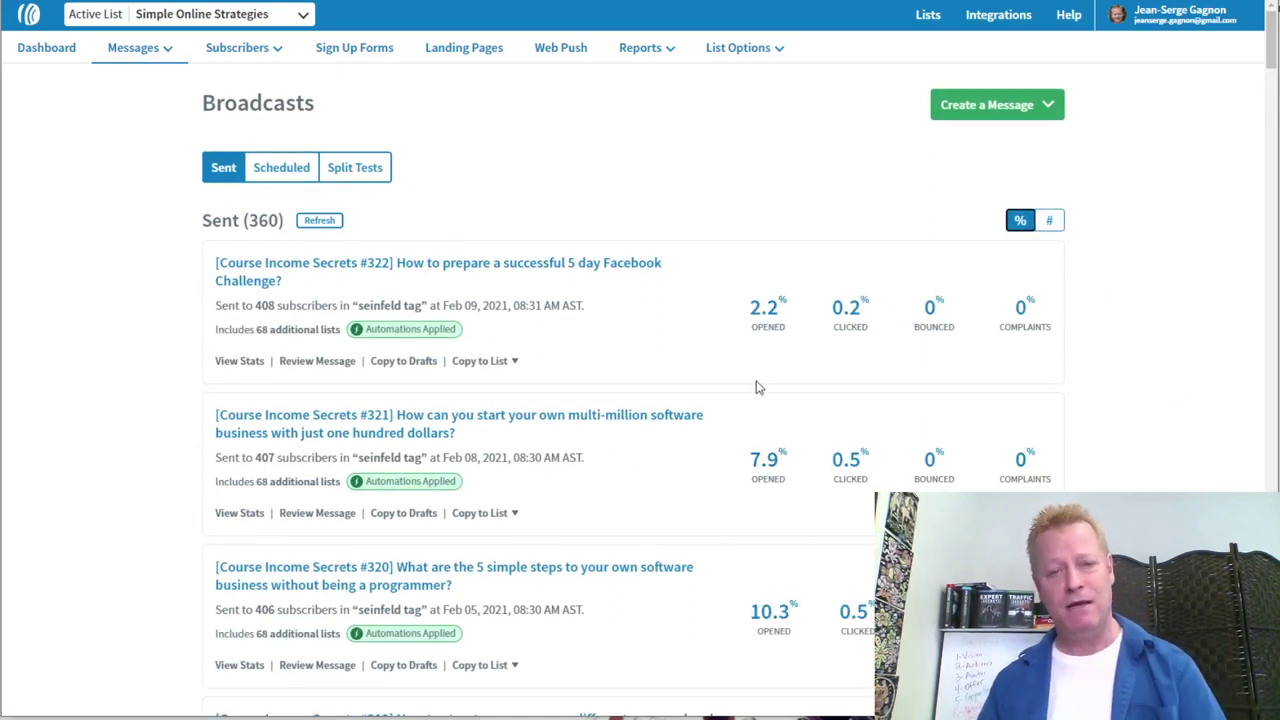
- Compare the sent broadcasts' open and click rates with the opt-in message statistics of Growth Tool #1 in ManyChat
scroll(773, 550, down, 2)
scroll(757, 560, down, 2)
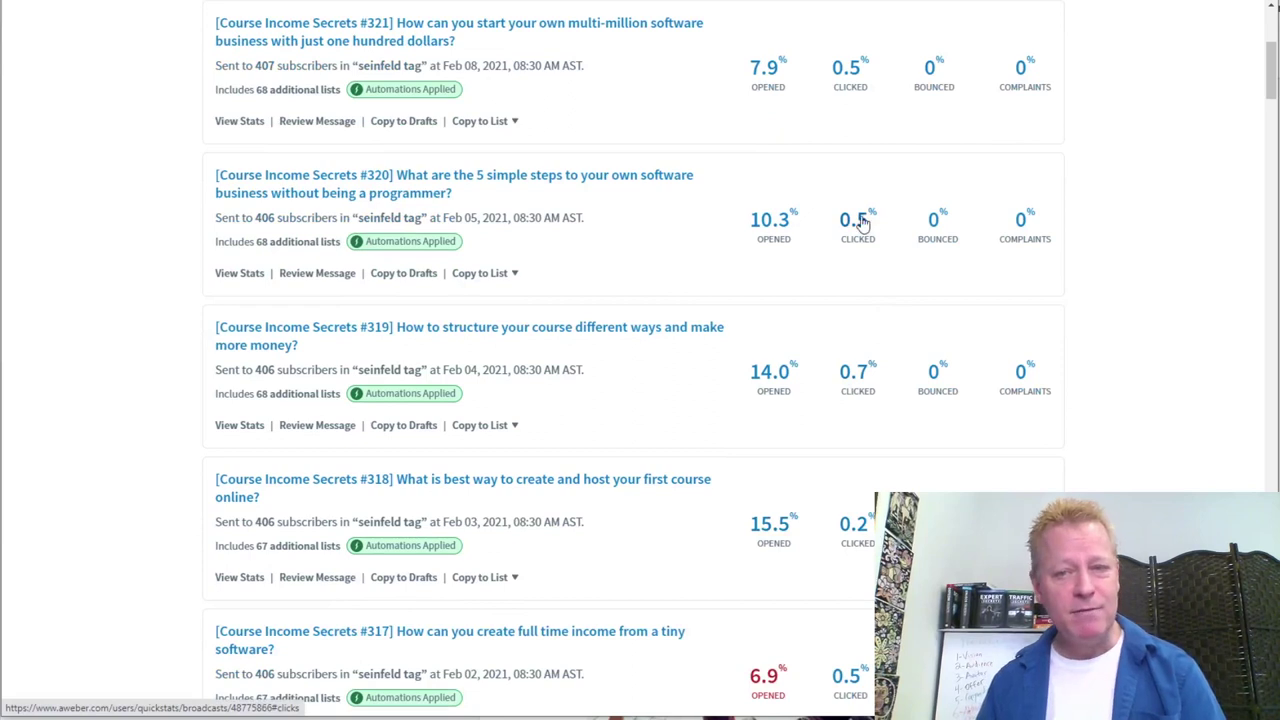
scroll(857, 220, up, 2)
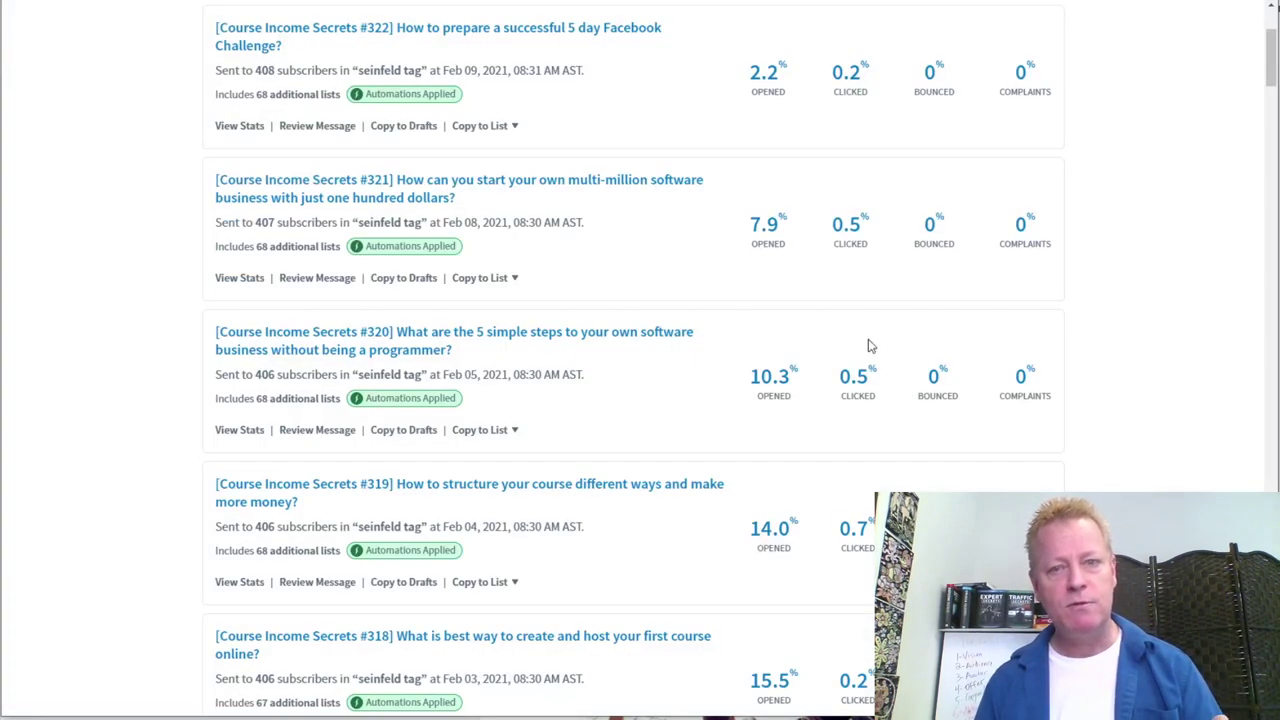
scroll(797, 440, up, 1)
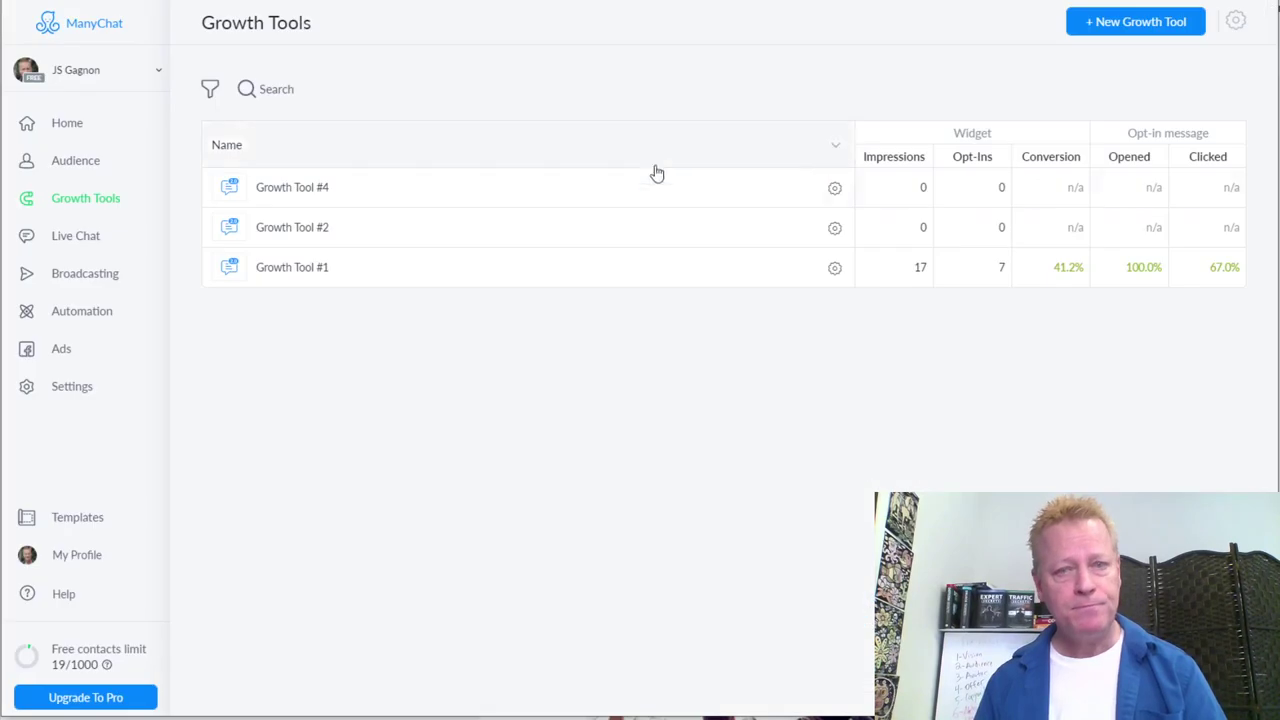
double_click(1126, 157)
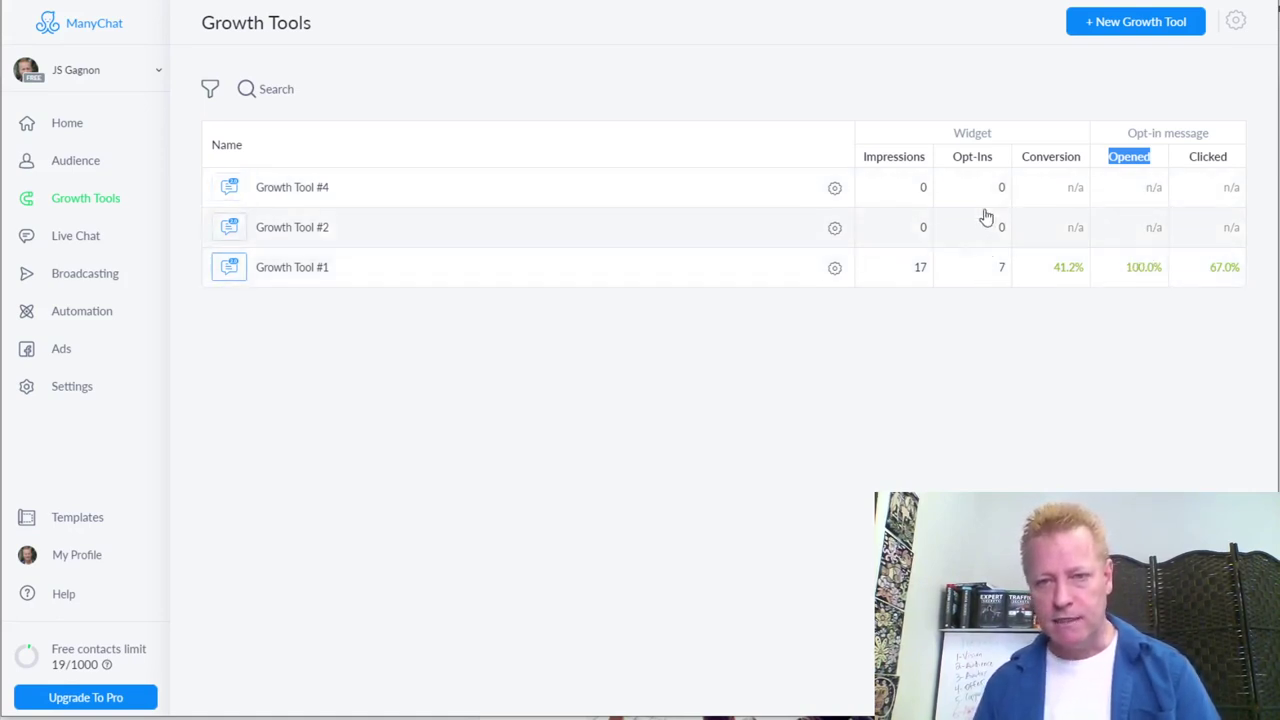
click(996, 276)
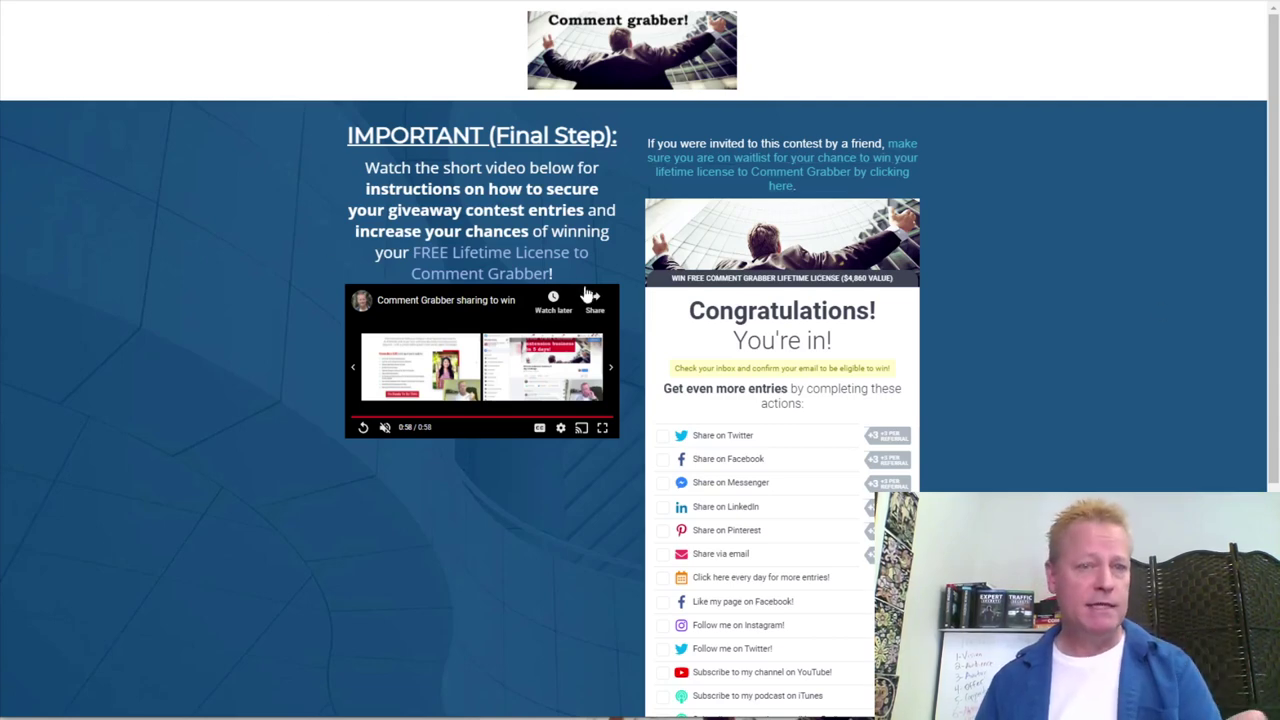
- Look over the Comment Grabber giveaway contest page and switch to the Facebook post announcing the free lifetime license
scroll(650, 318, down, 3)
scroll(650, 318, up, 3)
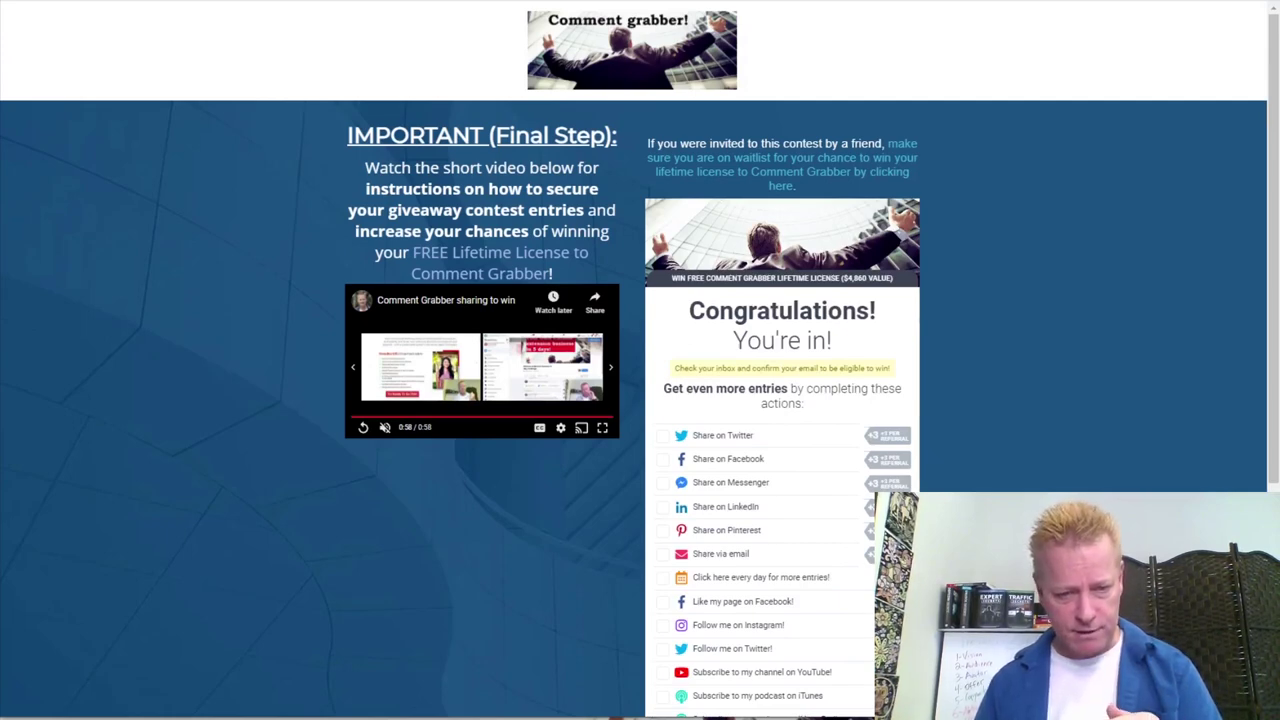
mouse_move(482, 716)
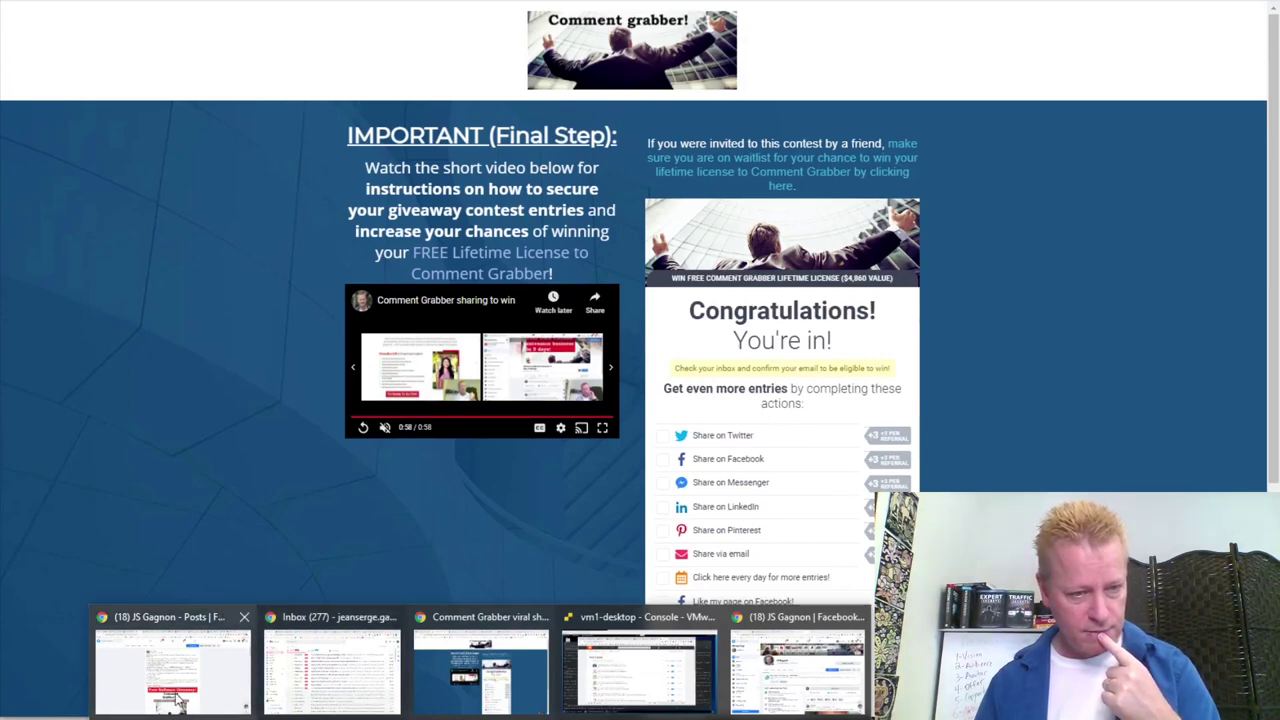
click(210, 687)
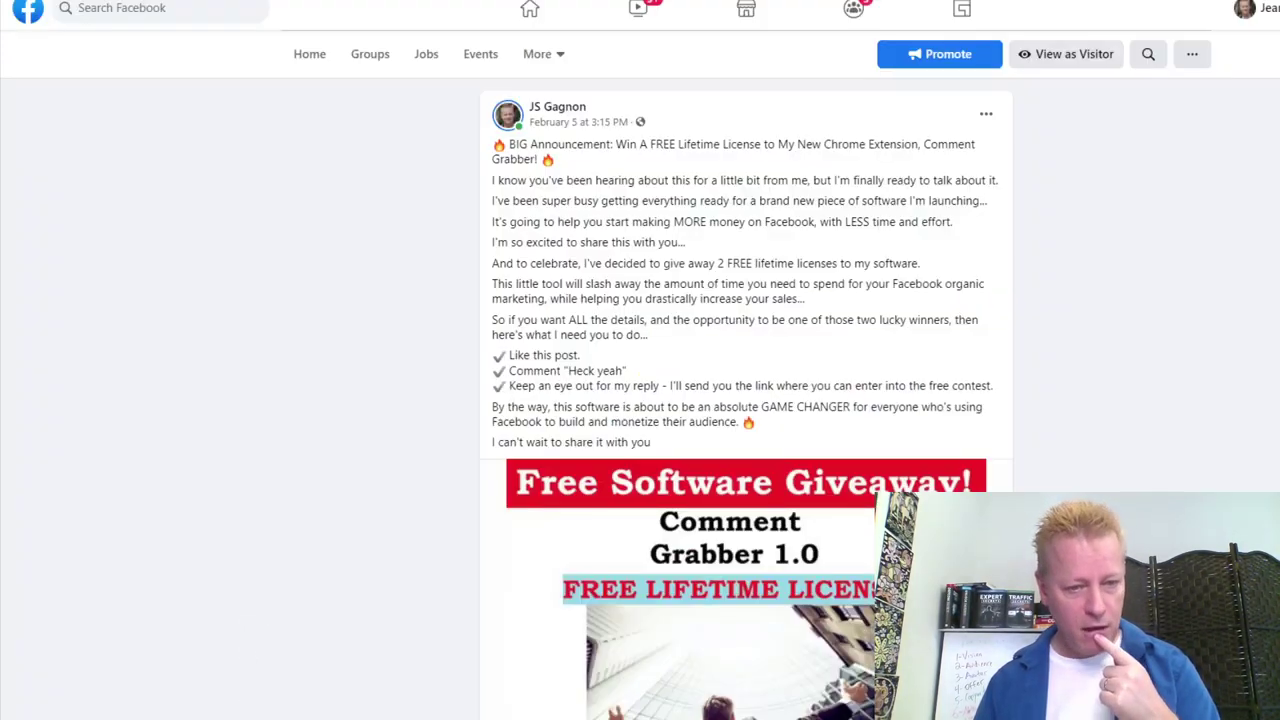
- Switch to the managed Facebook page's window and look through its insights, latest post and cover photo
mouse_move(480, 716)
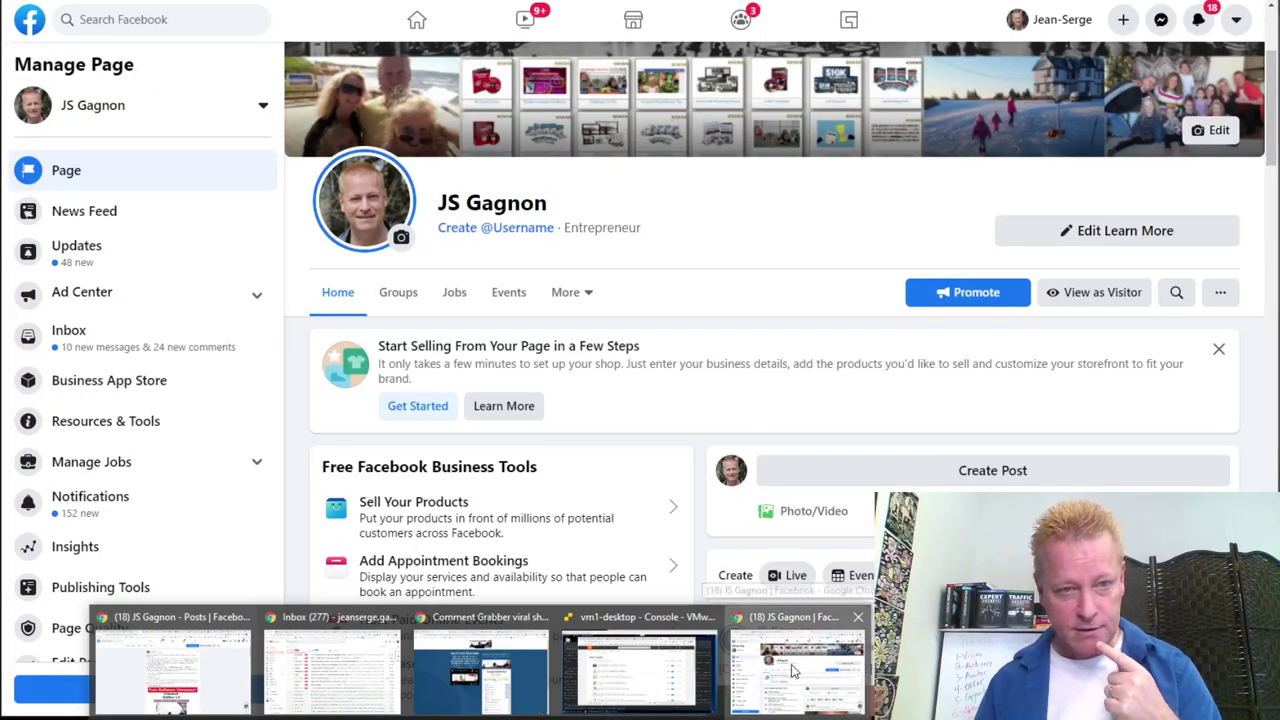
click(790, 668)
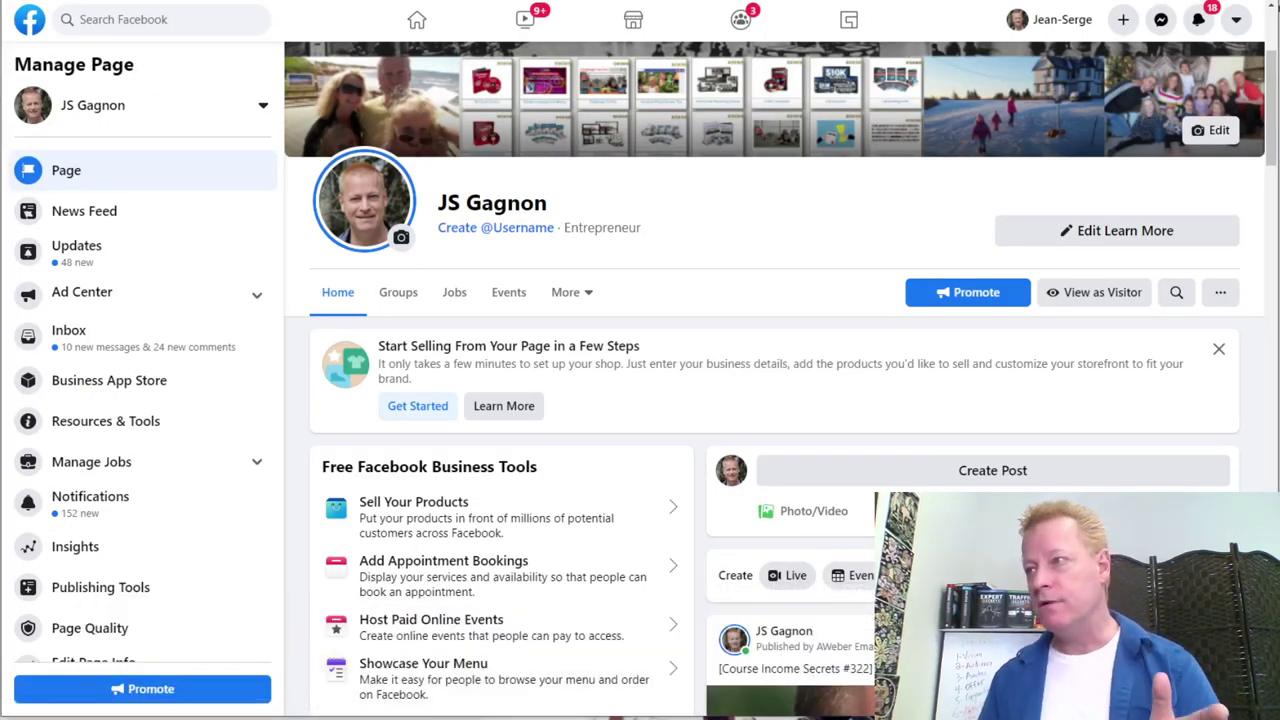
scroll(676, 530, down, 3)
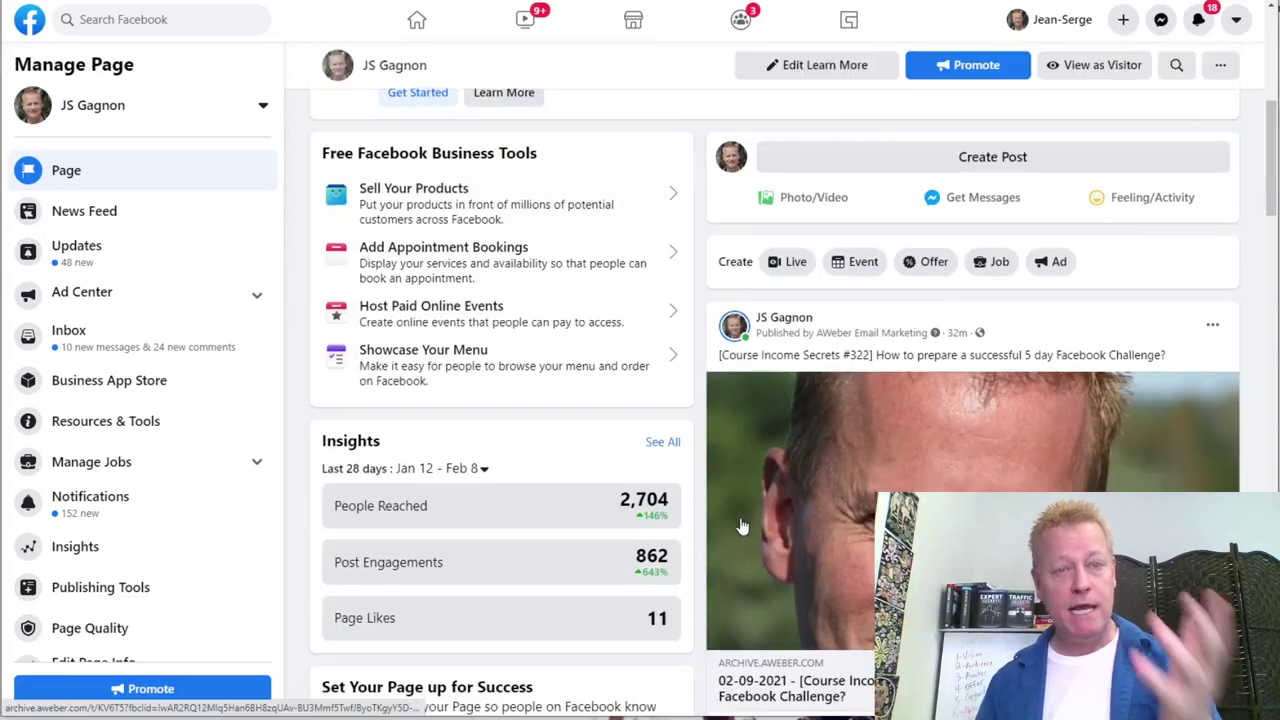
scroll(741, 524, up, 4)
scroll(741, 524, up, 2)
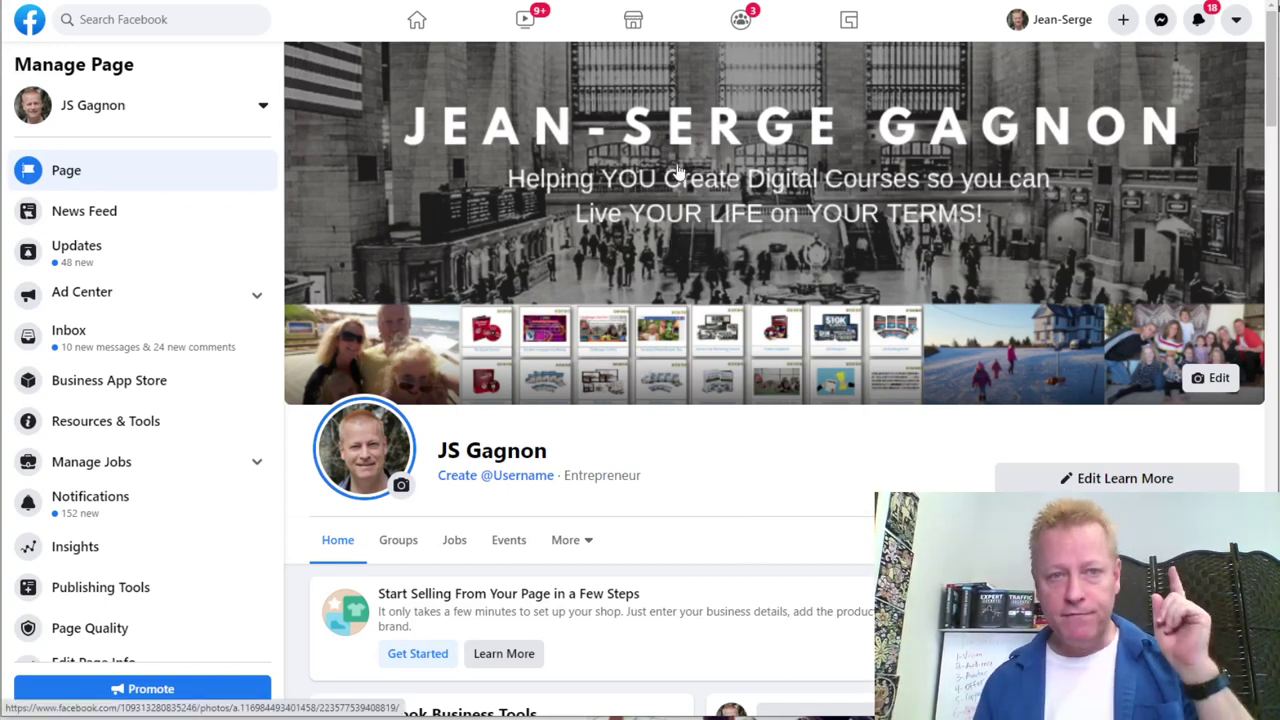
- Look over the managed page's cover photo, business tools, 28-day insights and latest post
scroll(733, 442, down, 3)
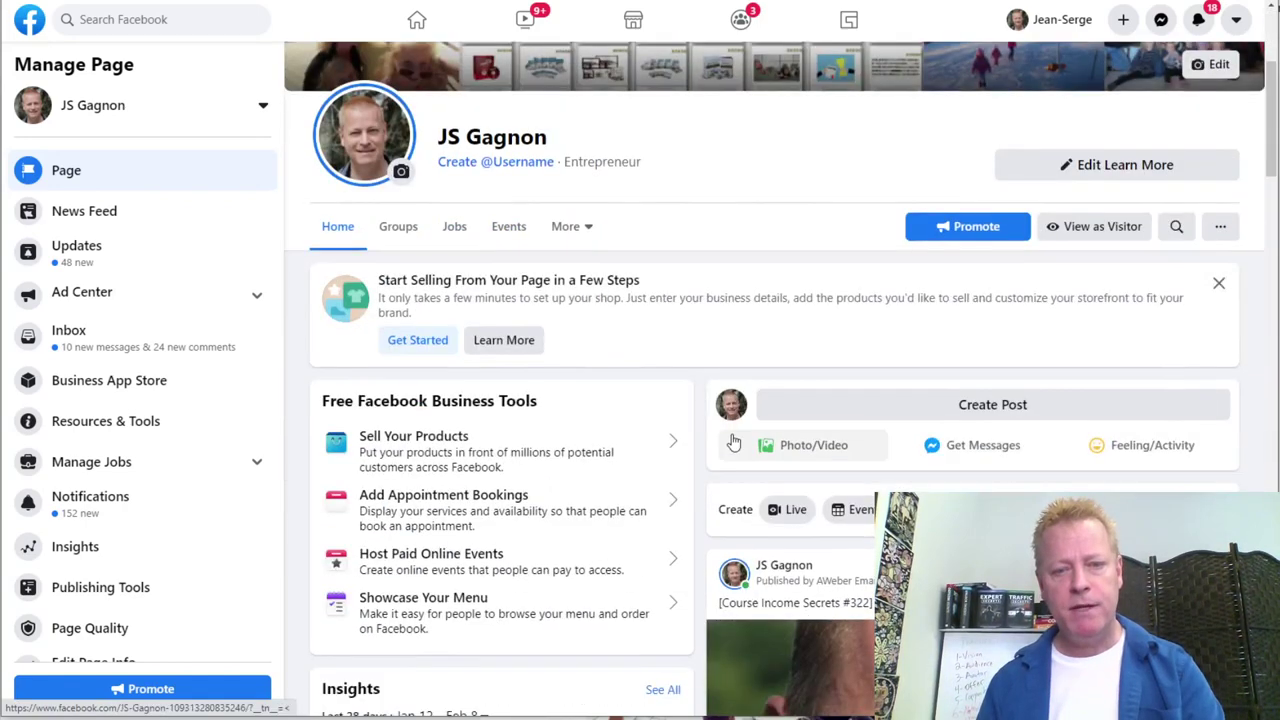
scroll(733, 442, up, 4)
scroll(768, 438, down, 3)
scroll(766, 440, up, 2)
scroll(740, 500, down, 3)
scroll(650, 500, down, 5)
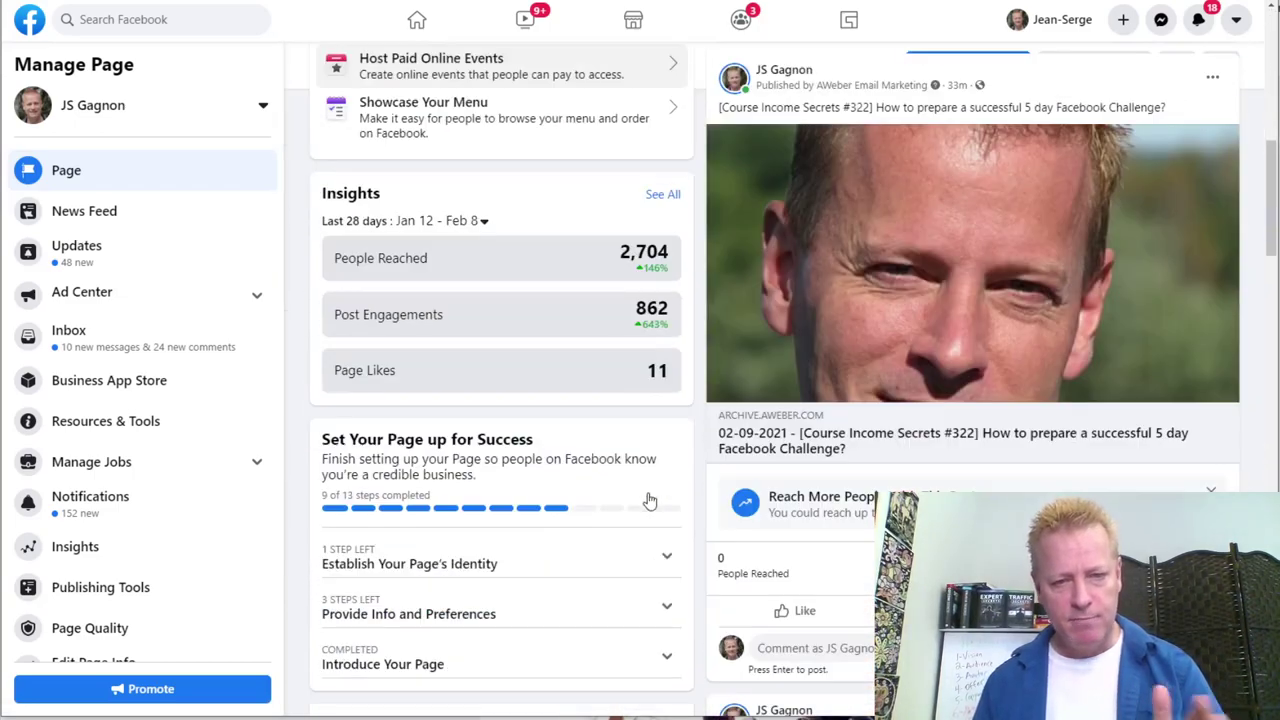
scroll(649, 500, down, 4)
scroll(690, 530, up, 8)
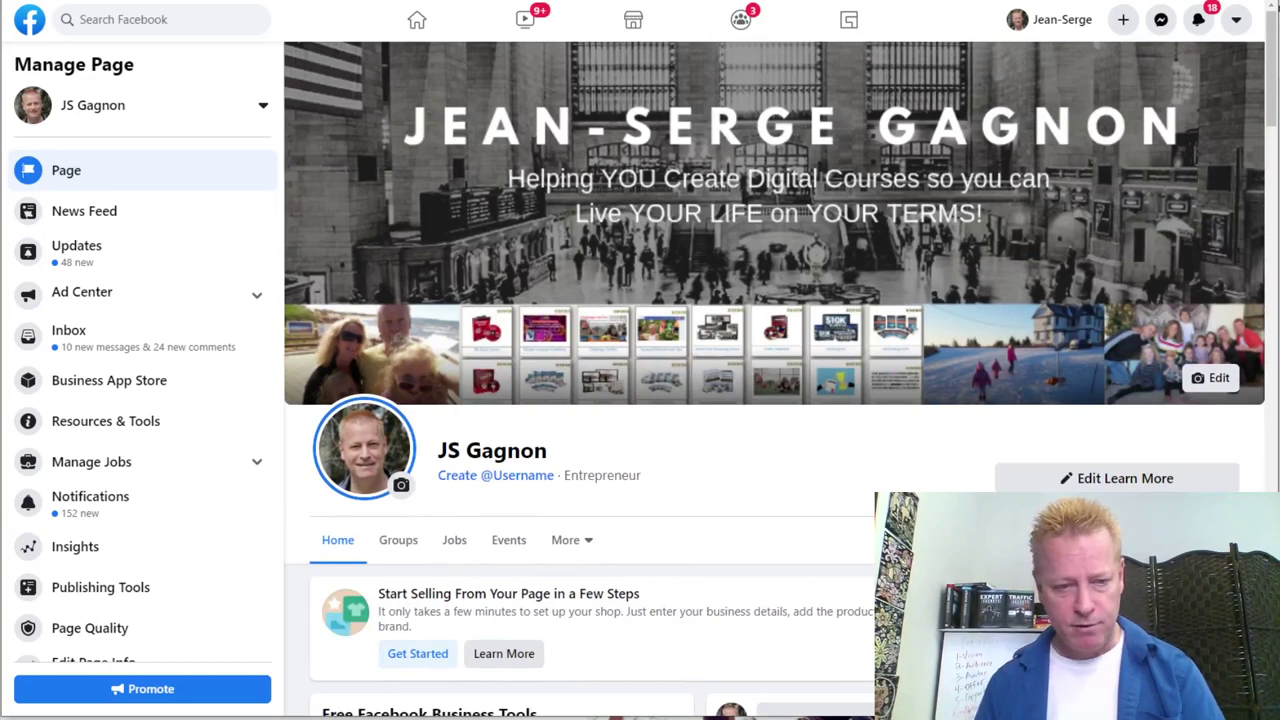
- Start a new page post containing the copied "Is It OK If I Pay You?" affiliate offer text
mouse_move(480, 719)
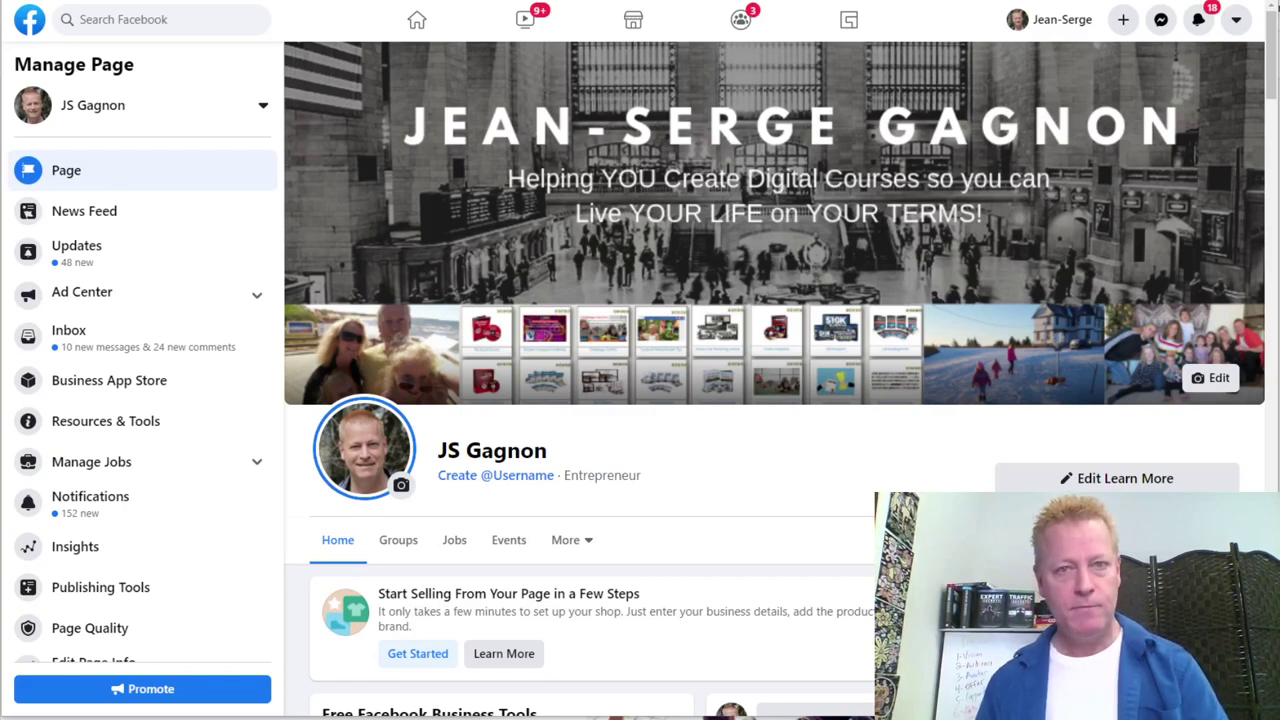
scroll(915, 455, down, 4)
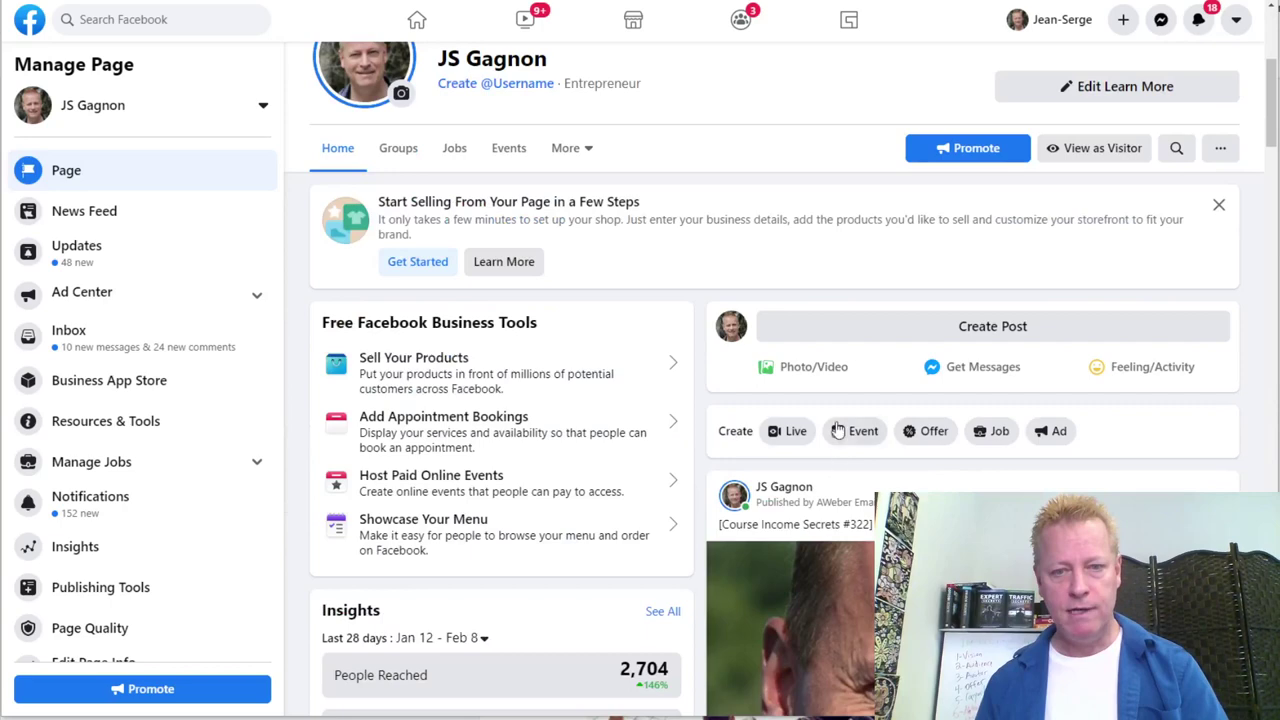
click(978, 328)
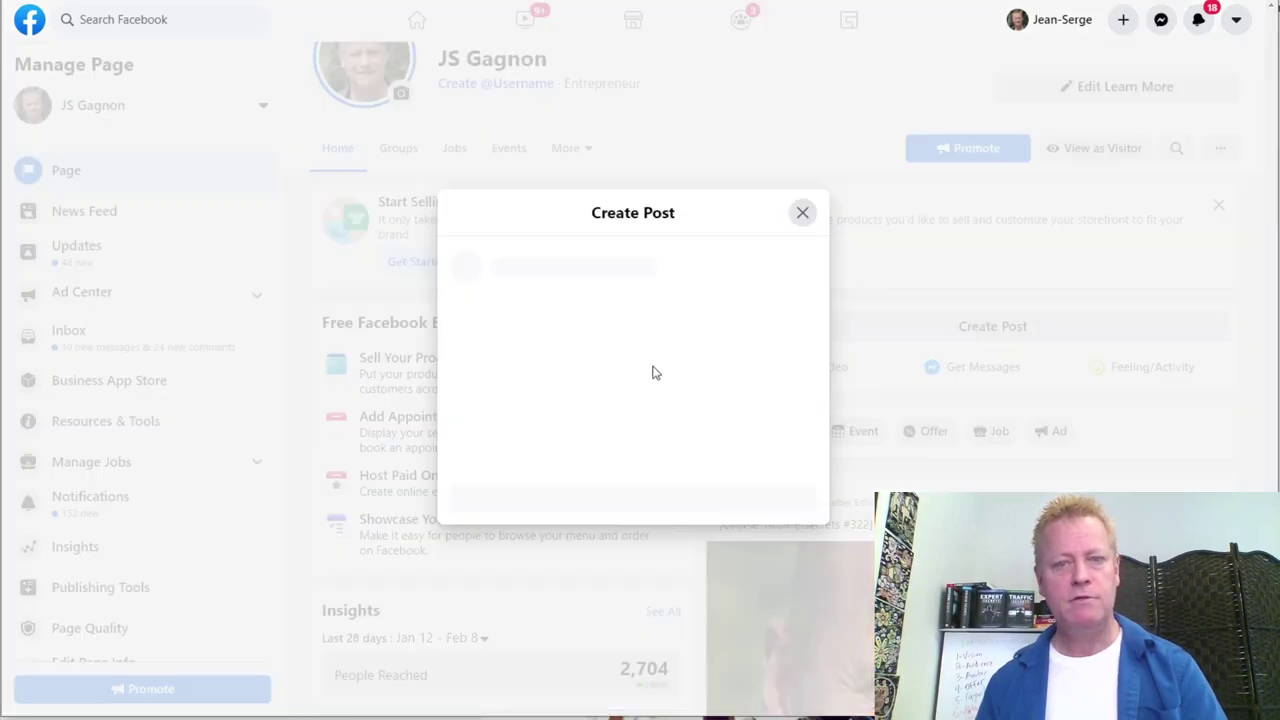
click(565, 255)
text(🔥📖 Is It OK If I Pay You? 📖🔥 How would you like to earn 40% on the lifetime of every customer you refer by promoting my new software, CommentFunnels? This software is about to be a GAME CHANGER for Facebook organic marketing & you'll be seeing it everywhere very soon. This is an opportunity for you to get in during our pre-launch and earn commissions on a truly irresistible offer. If you wanna become an affiliate, comment #AFFILIATE below! 👇 P.S. If you have a big engaged audience that you believe this offer is perfect for, we can also schedule a JV training/interview in your group or platform to make it even easier for you. Just shoot me a message :) More info on the software: www.commentfunnels.com Comment #AFFILIATE if you want in on this opportunity while the hype is picking up!! 👇)
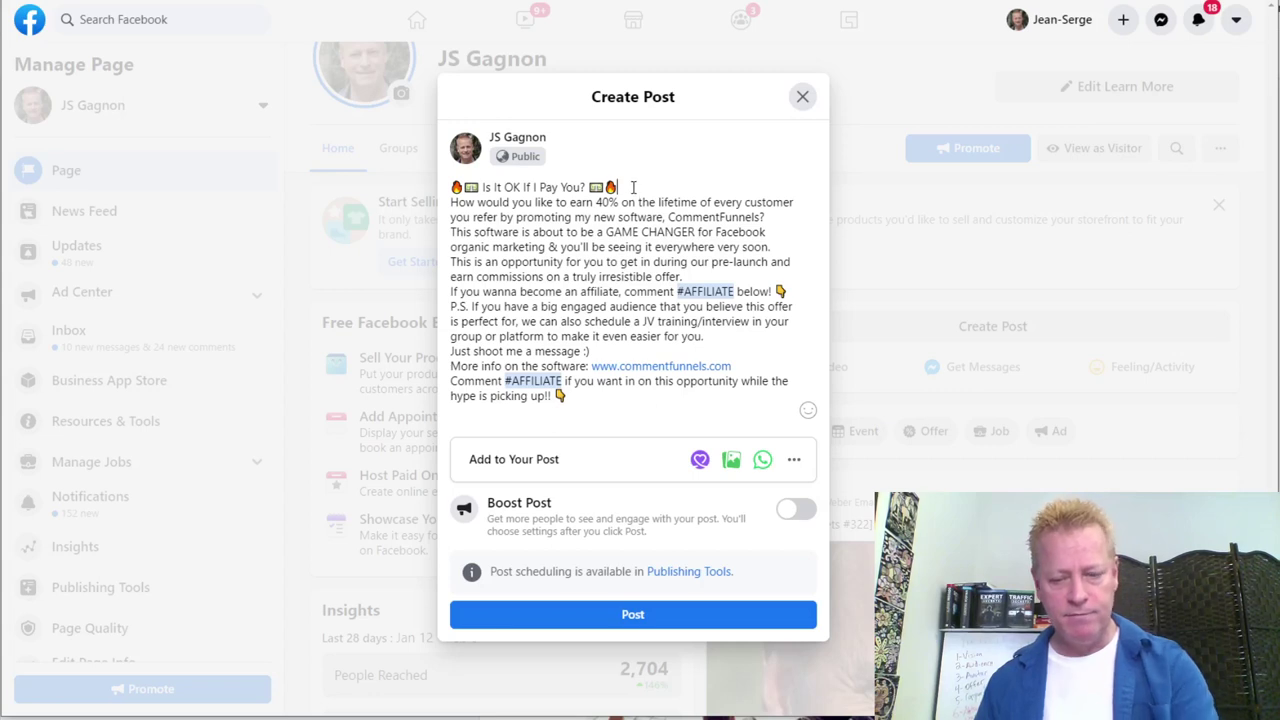
- Add blank lines after the headline and opening question, and change the question's software name to Comment Grabber and commission to 50%
key(Return)
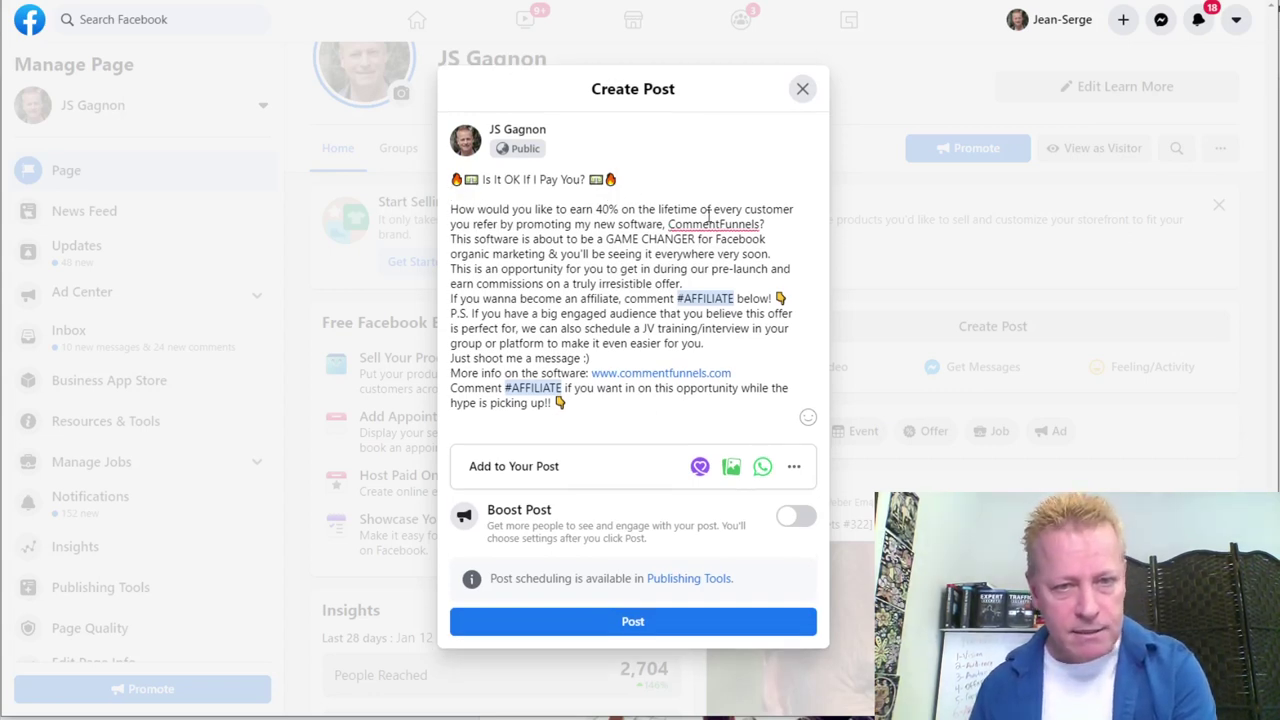
click(768, 224)
key(Return)
double_click(735, 217)
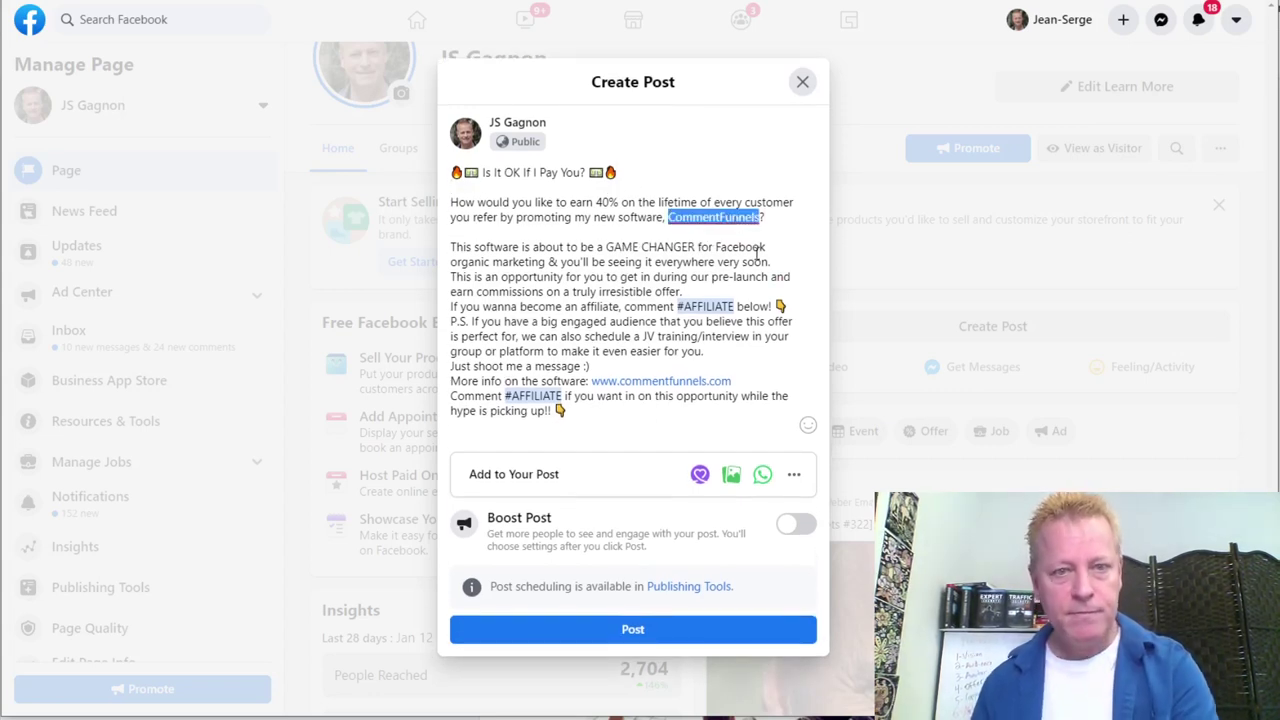
text(Comment Grabber)
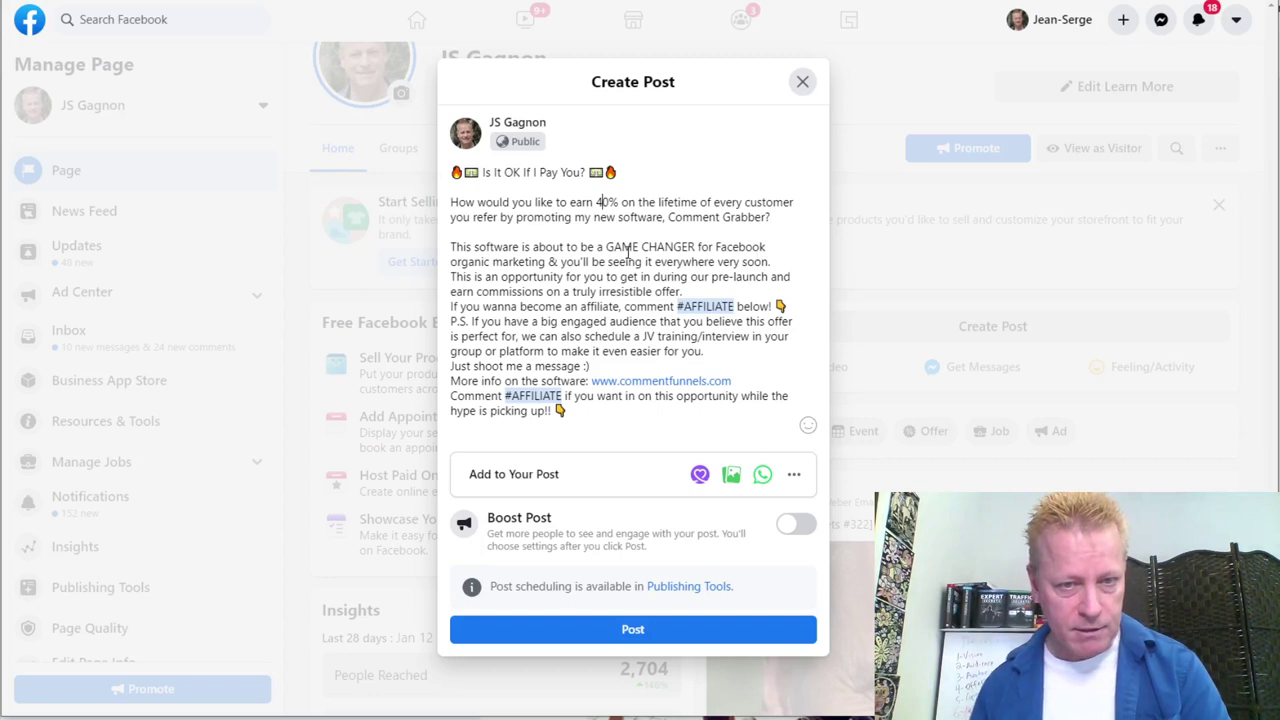
key(BackSpace)
text(5)
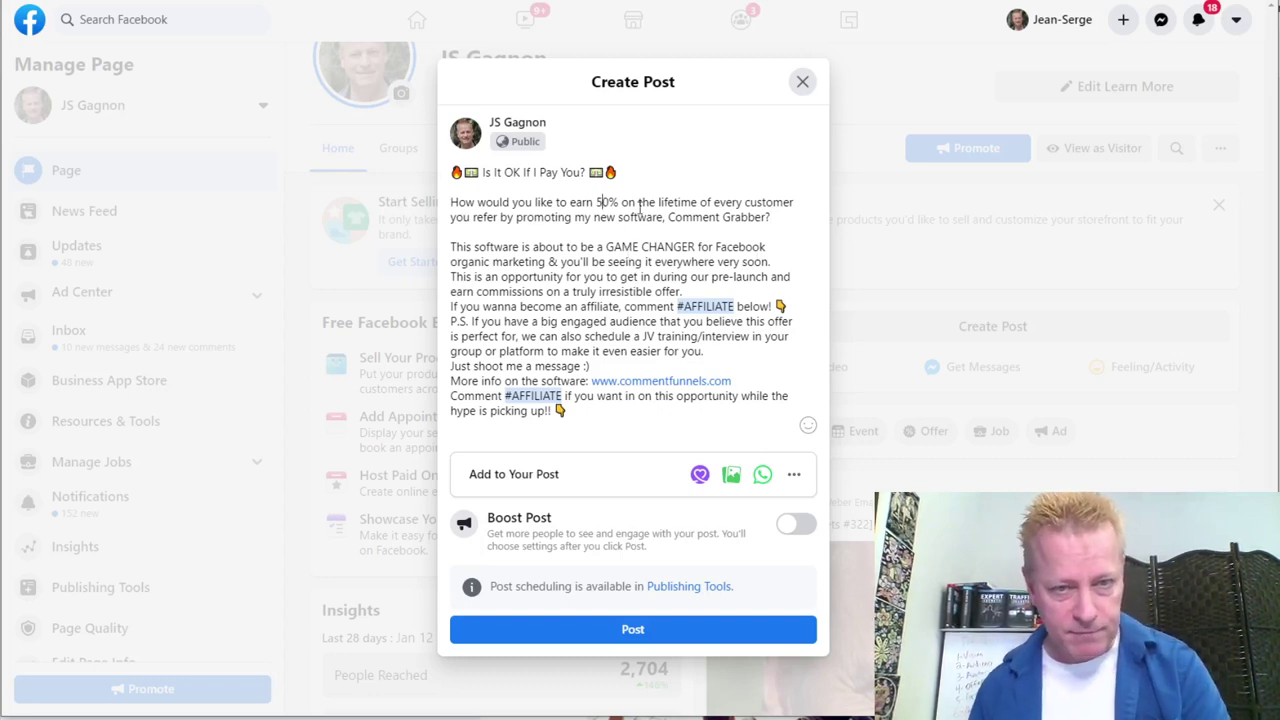
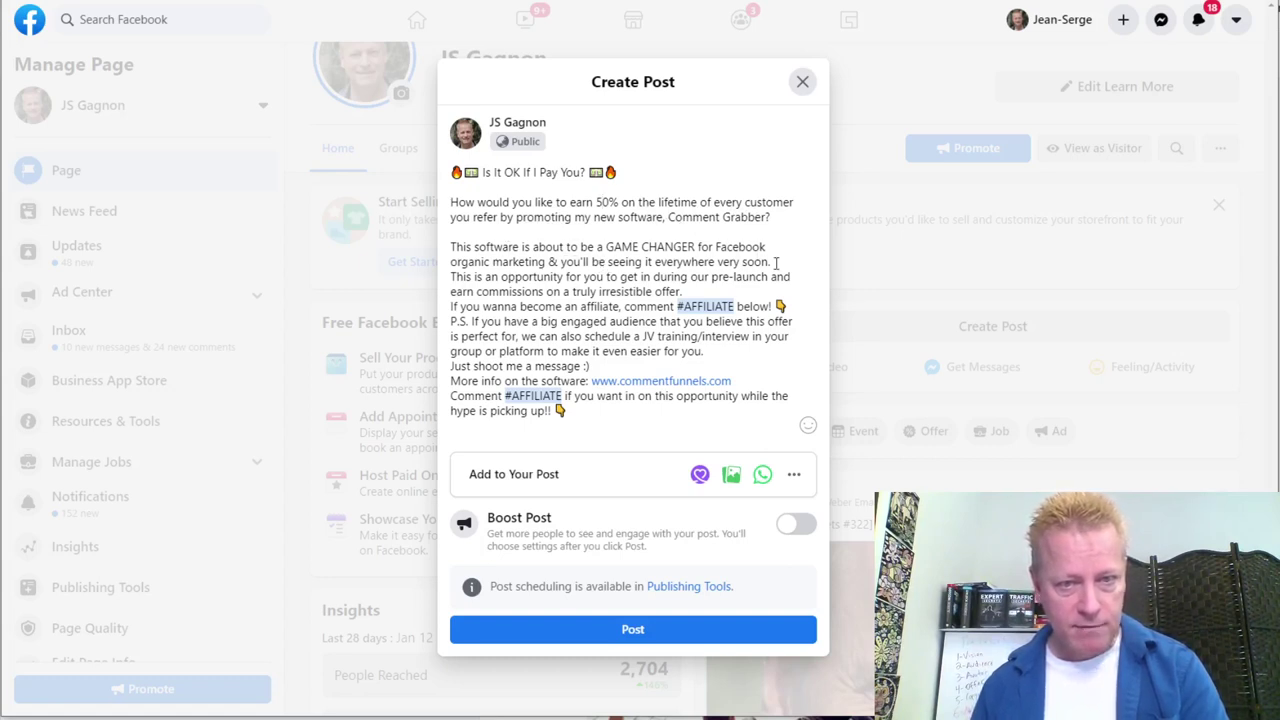
- Separate the remaining paragraphs of the post with blank lines, from the GAME CHANGER sentence through the software info link
key(Return)
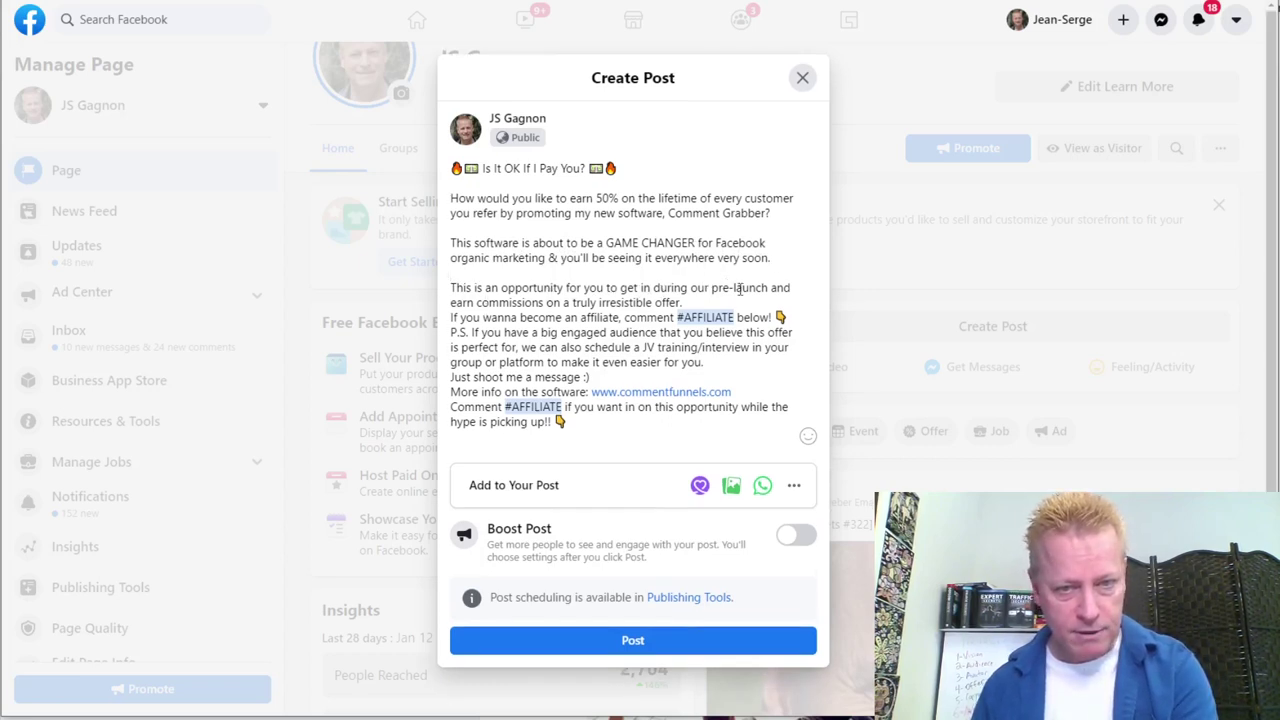
click(690, 303)
key(Return)
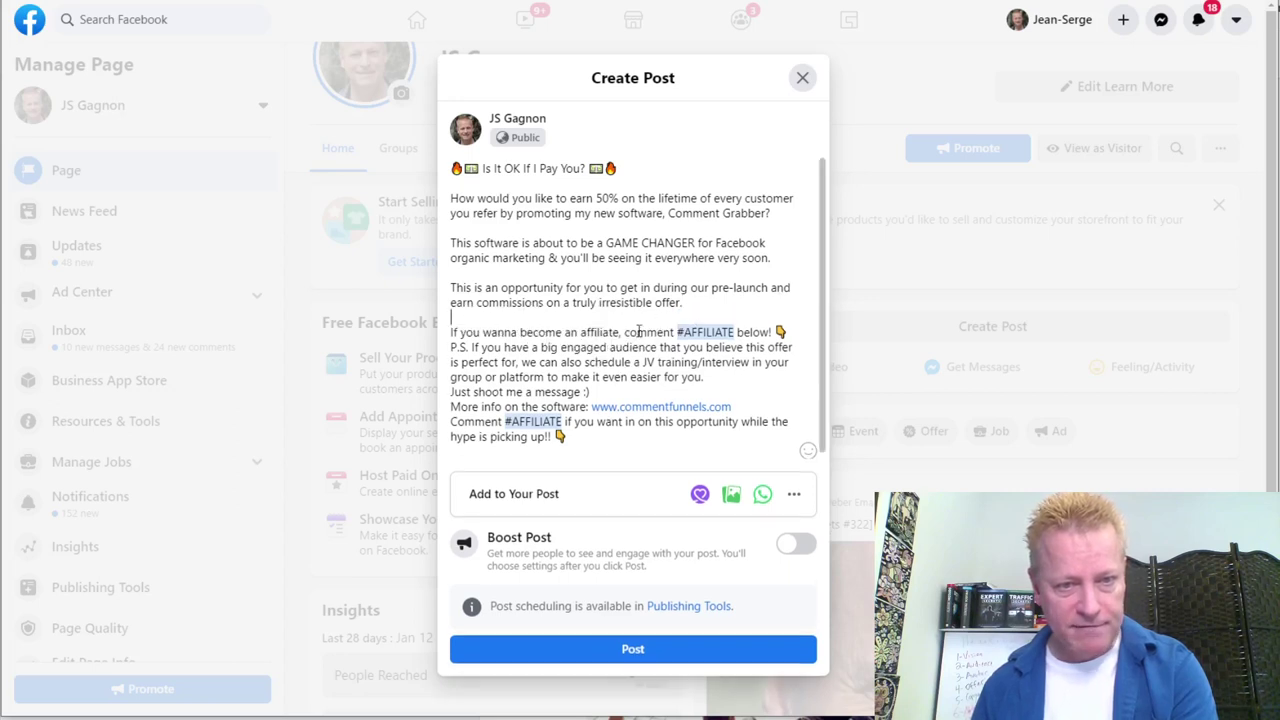
click(795, 331)
key(Return)
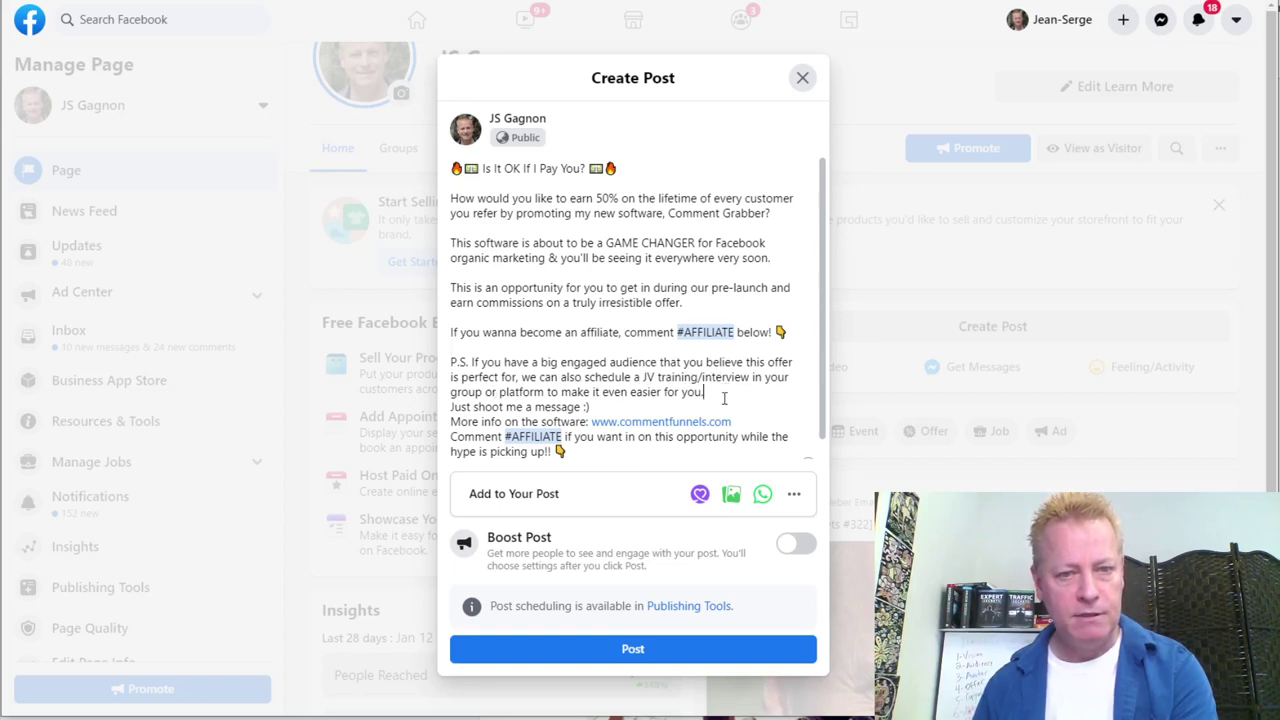
key(Return)
click(627, 421)
key(Return)
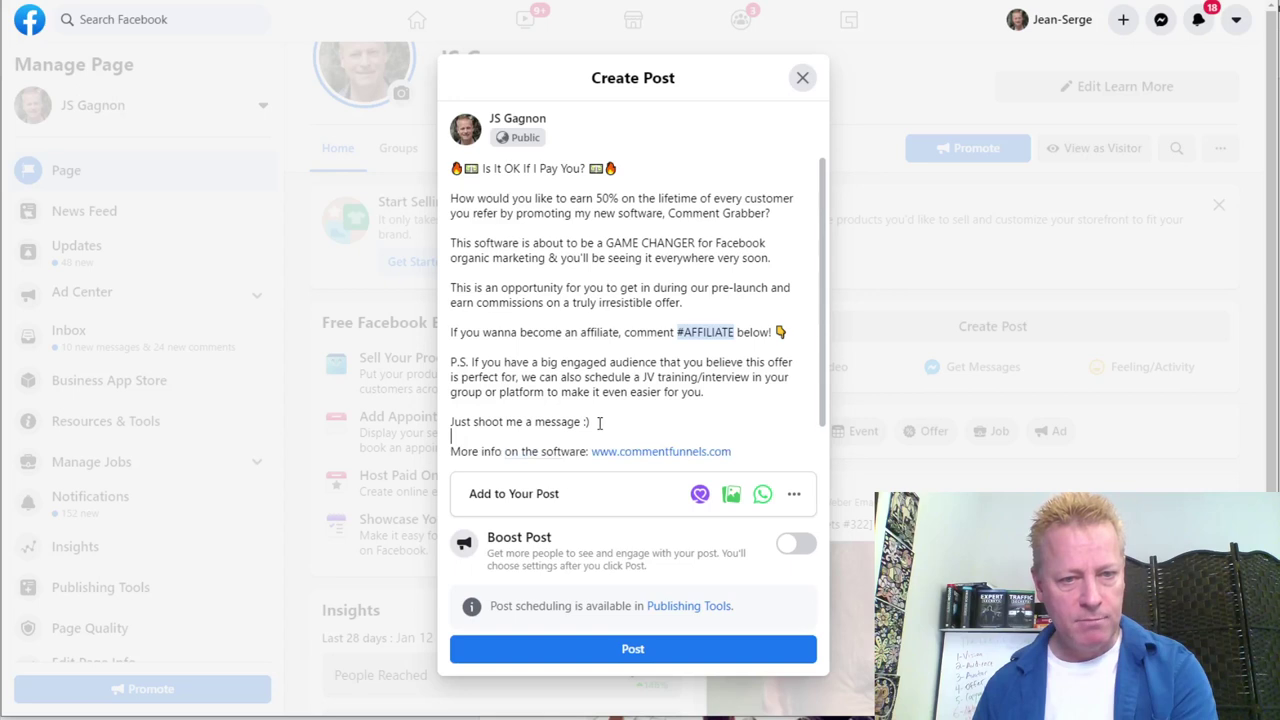
scroll(768, 442, down, 1)
click(747, 402)
key(Return)
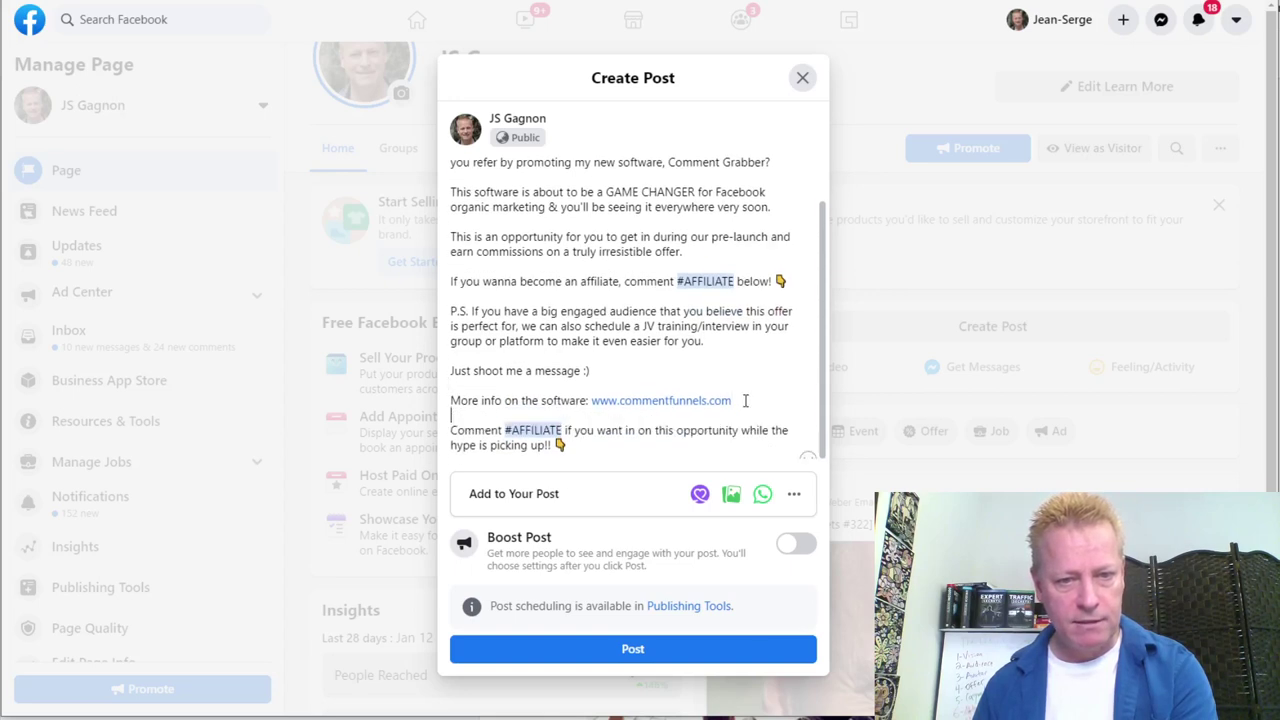
double_click(670, 402)
text(comment)
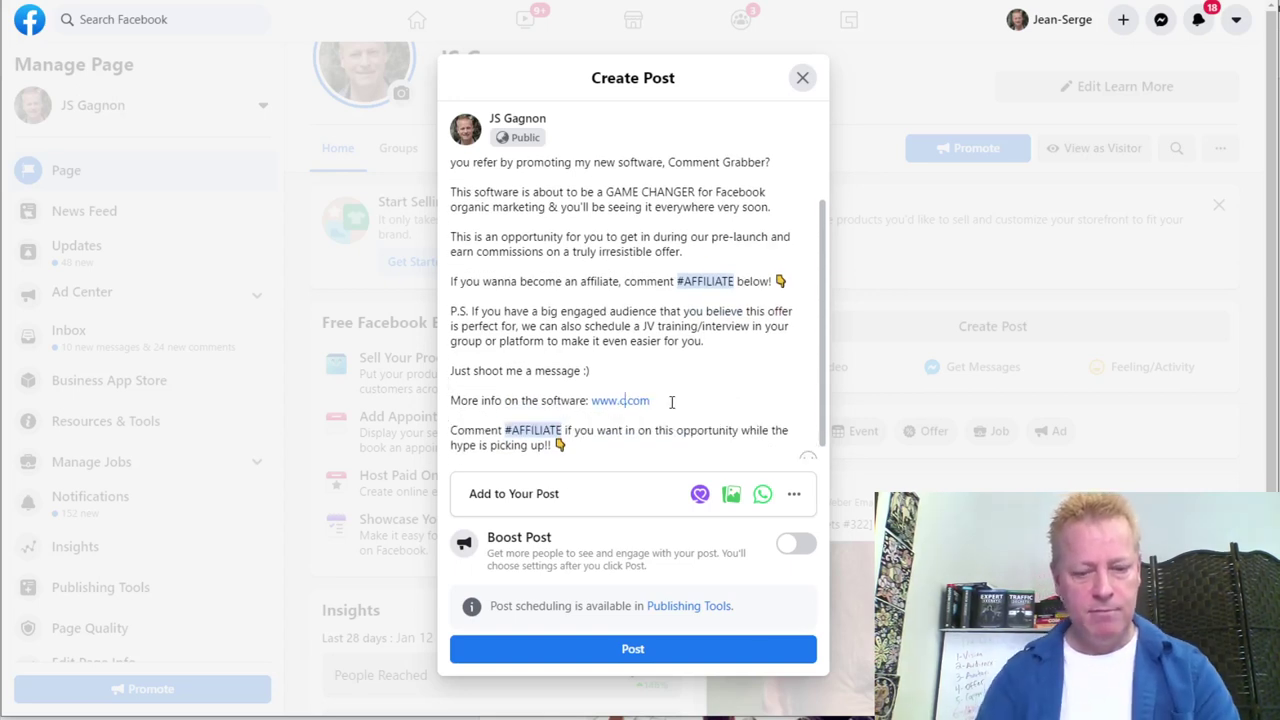
text(grabber)
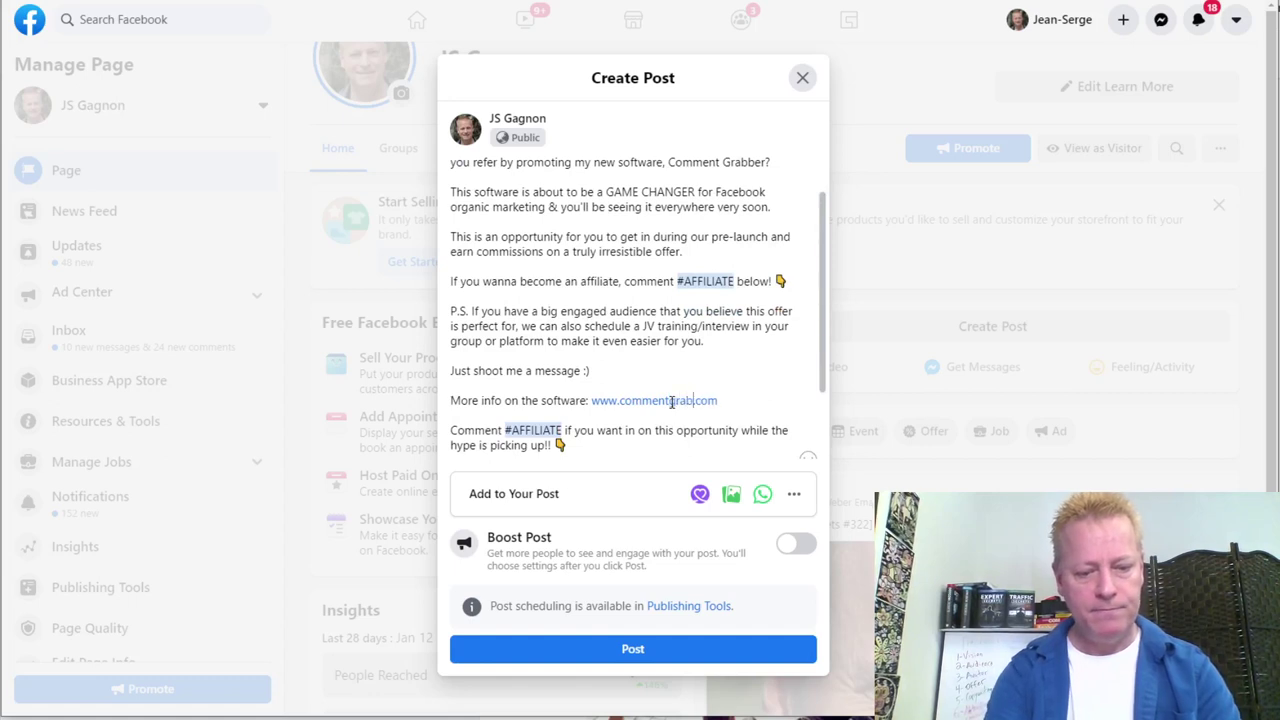
double_click(602, 401)
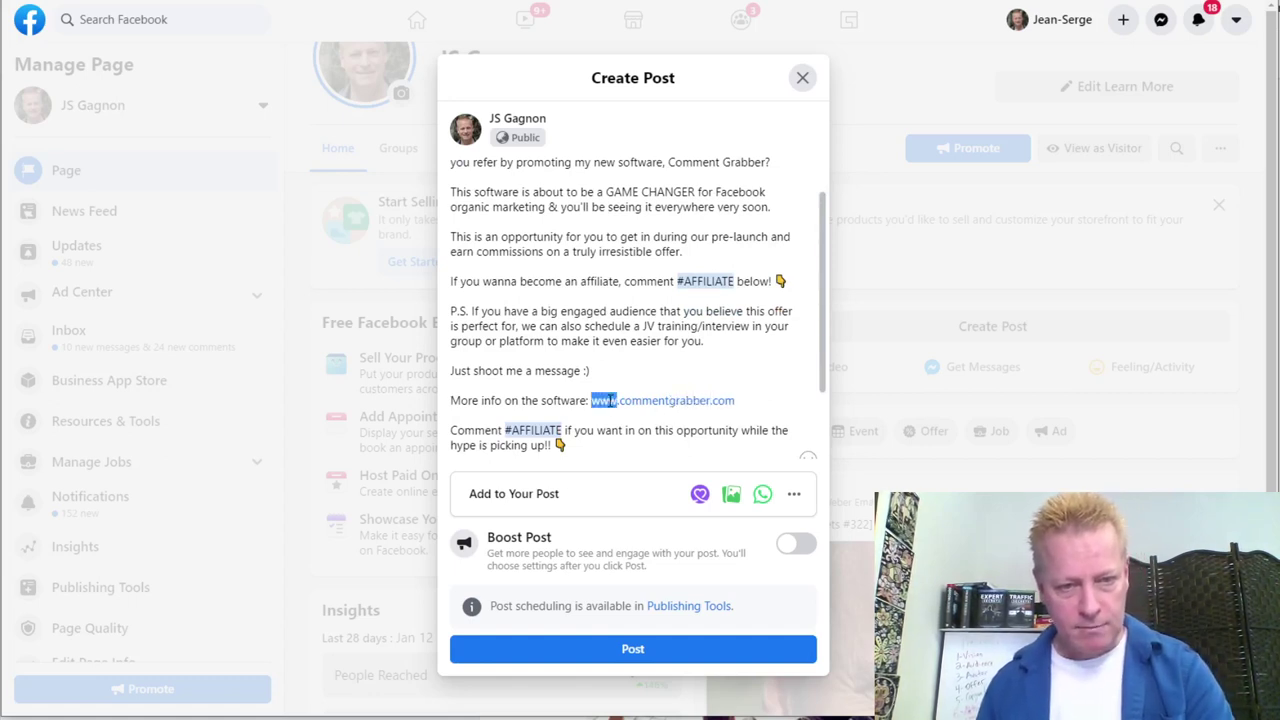
key(BackSpace)
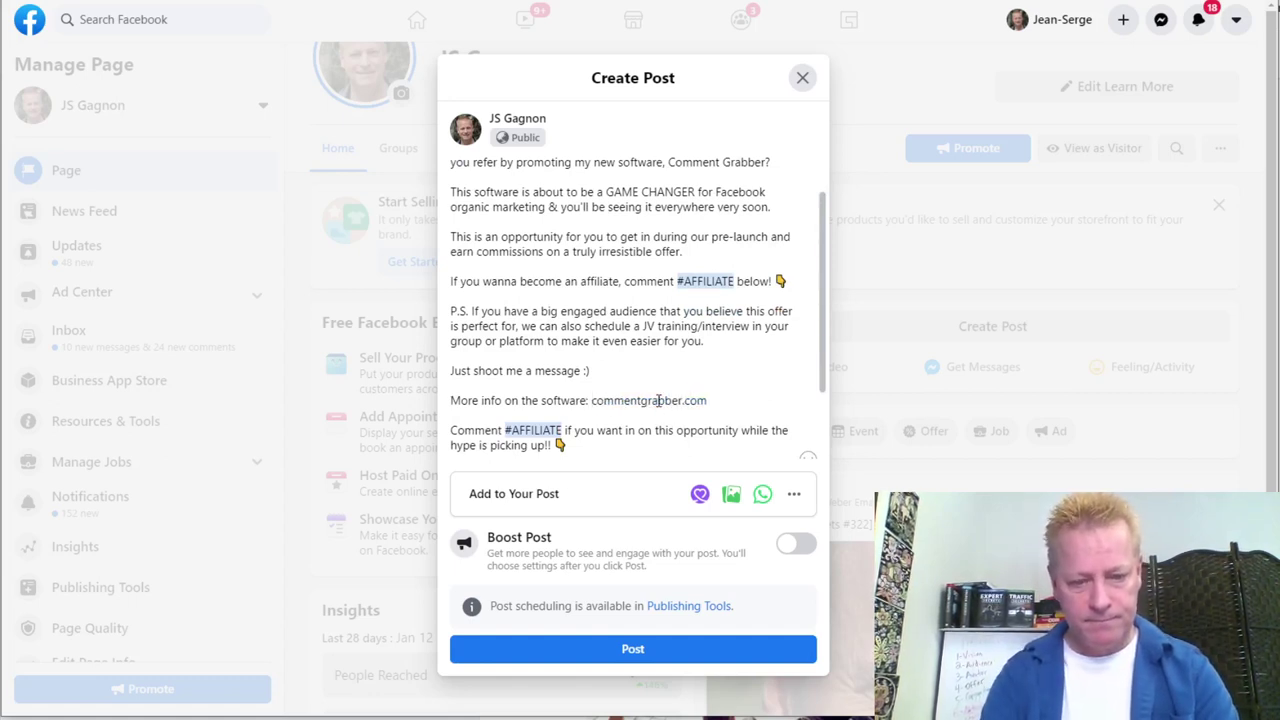
text(http://)
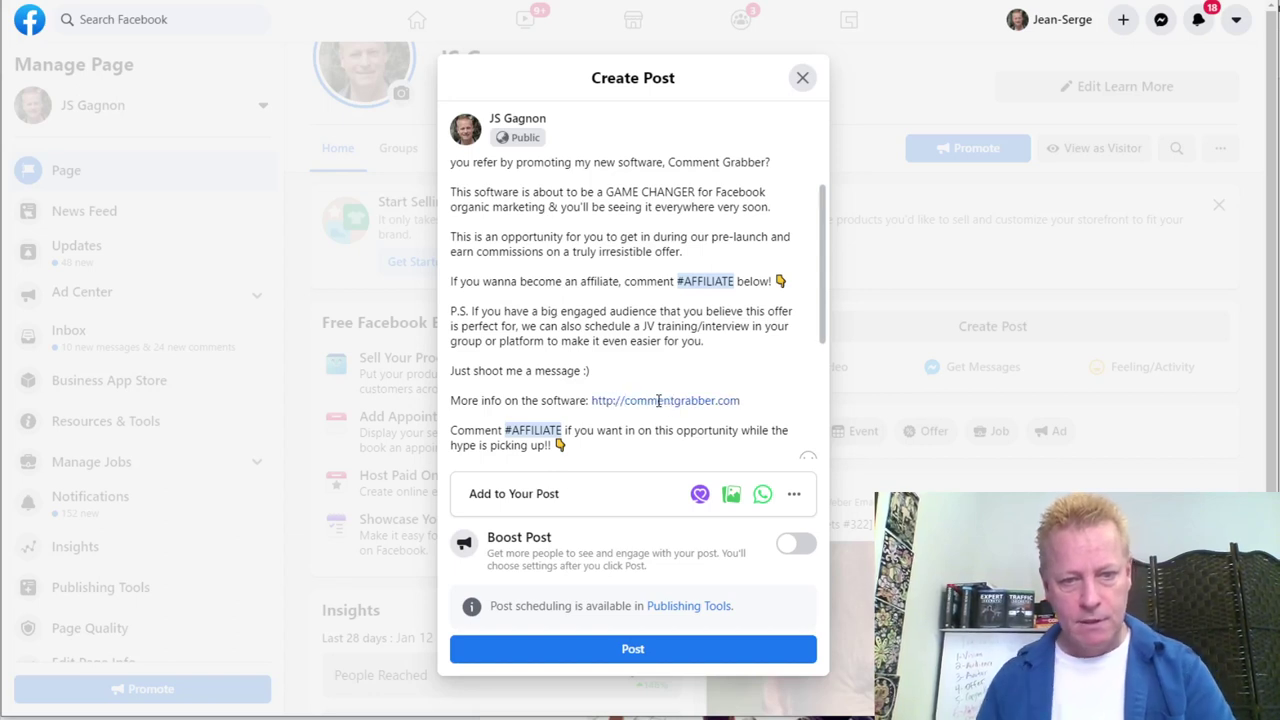
click(762, 397)
- Review the drafted post from headline to link preview, checking the #AFFILIATE call to action and the Comment Grabber card
scroll(740, 392, down, 2)
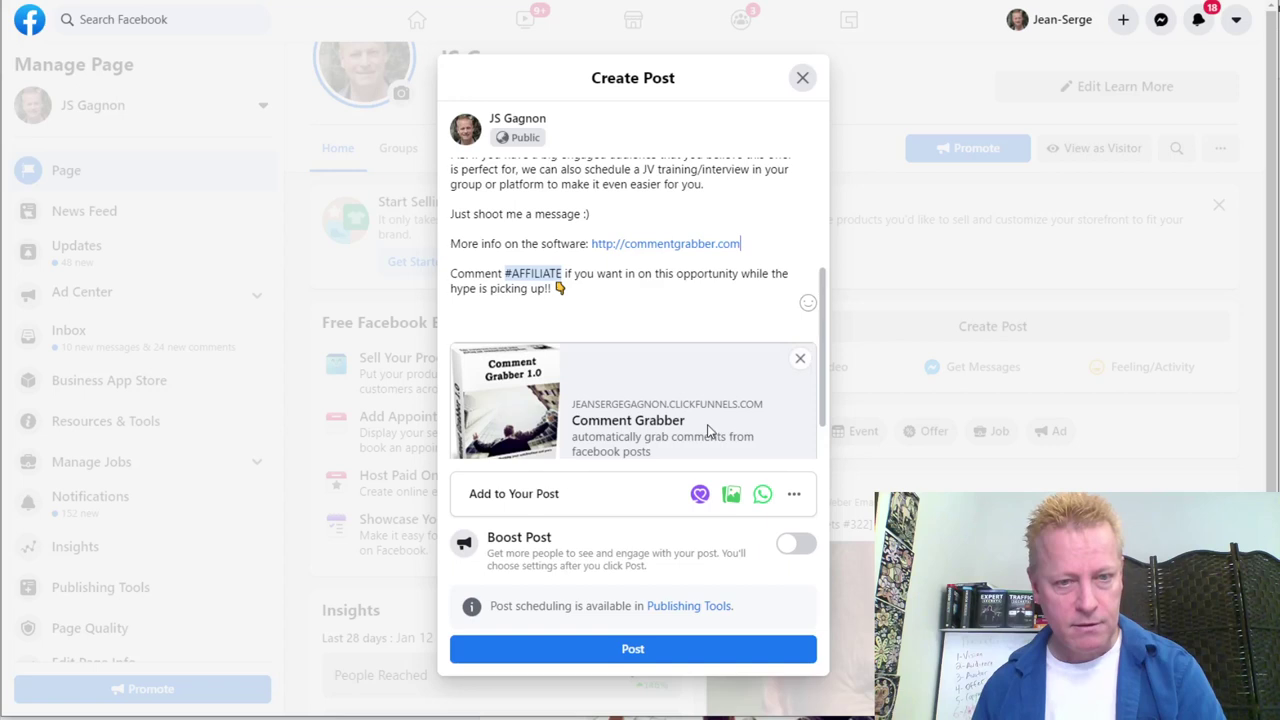
scroll(711, 426, down, 1)
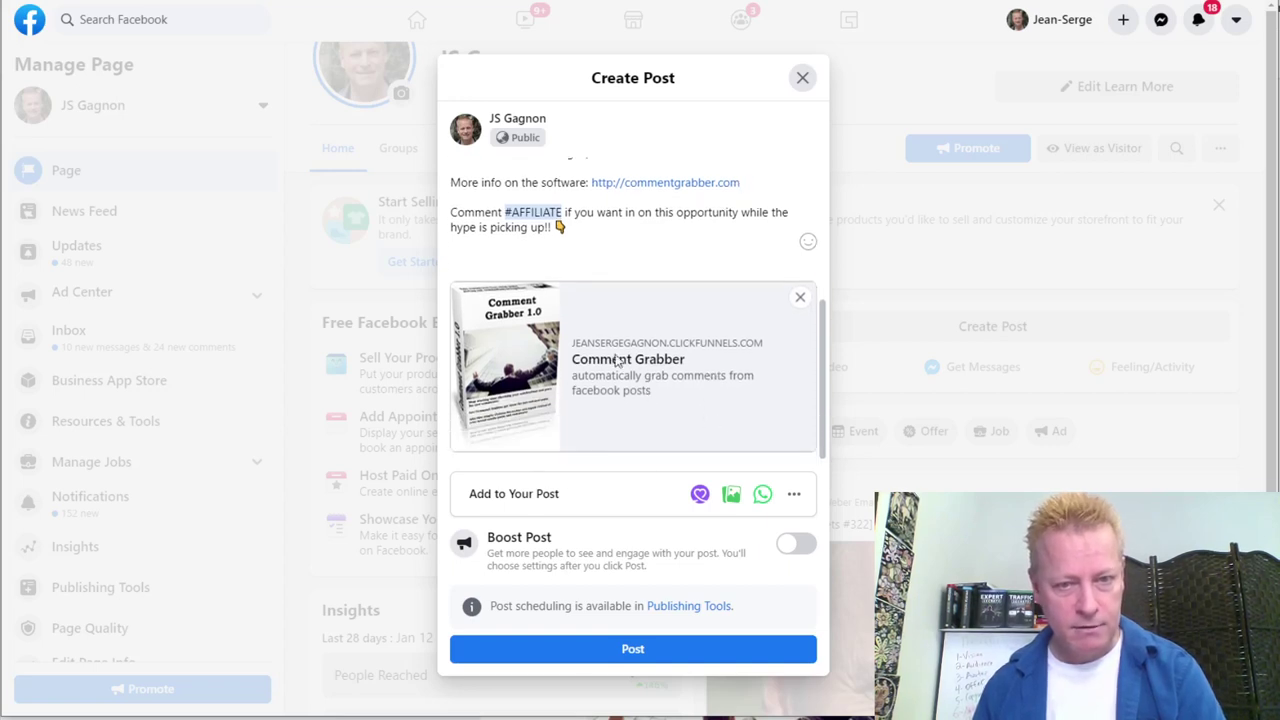
scroll(662, 368, up, 2)
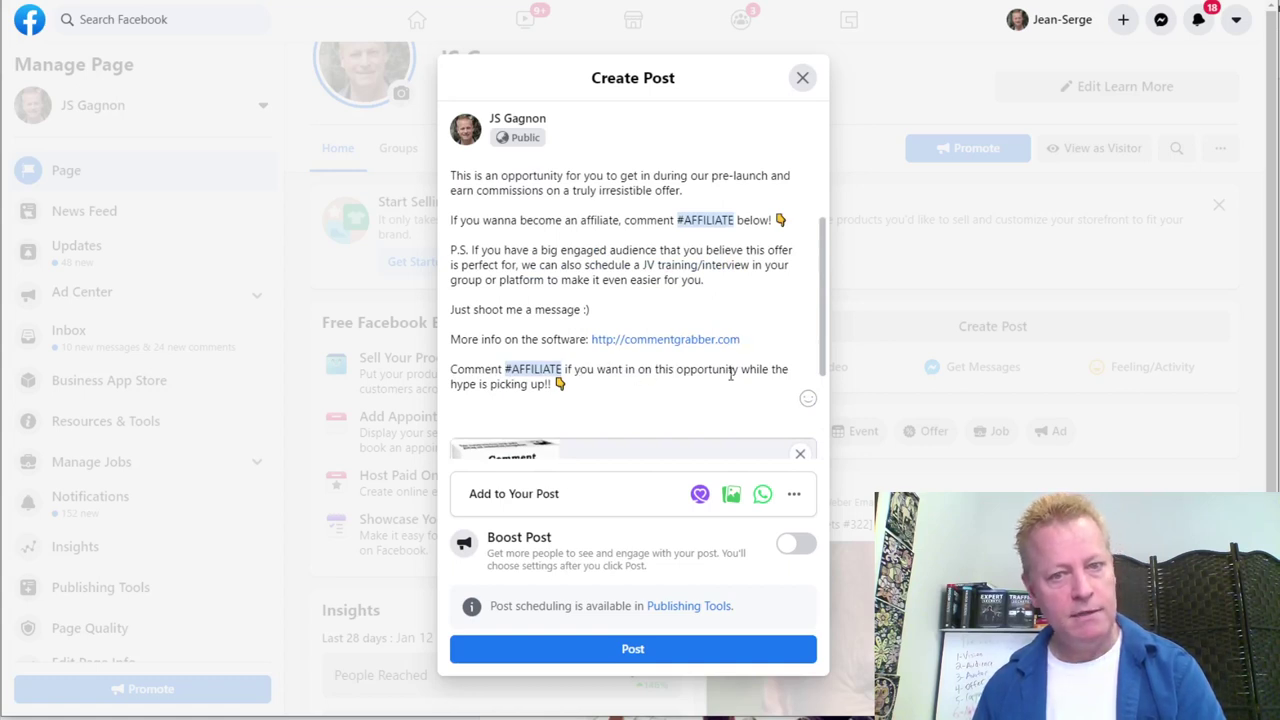
scroll(645, 395, down, 2)
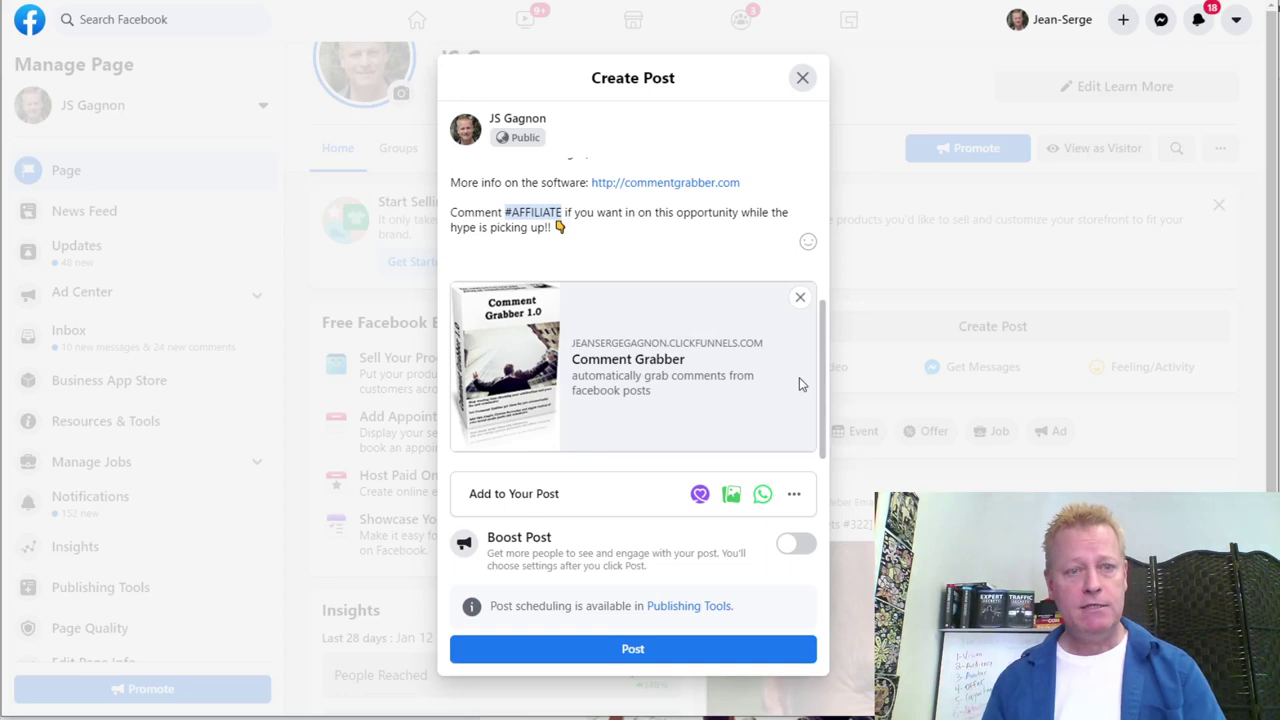
scroll(645, 325, up, 3)
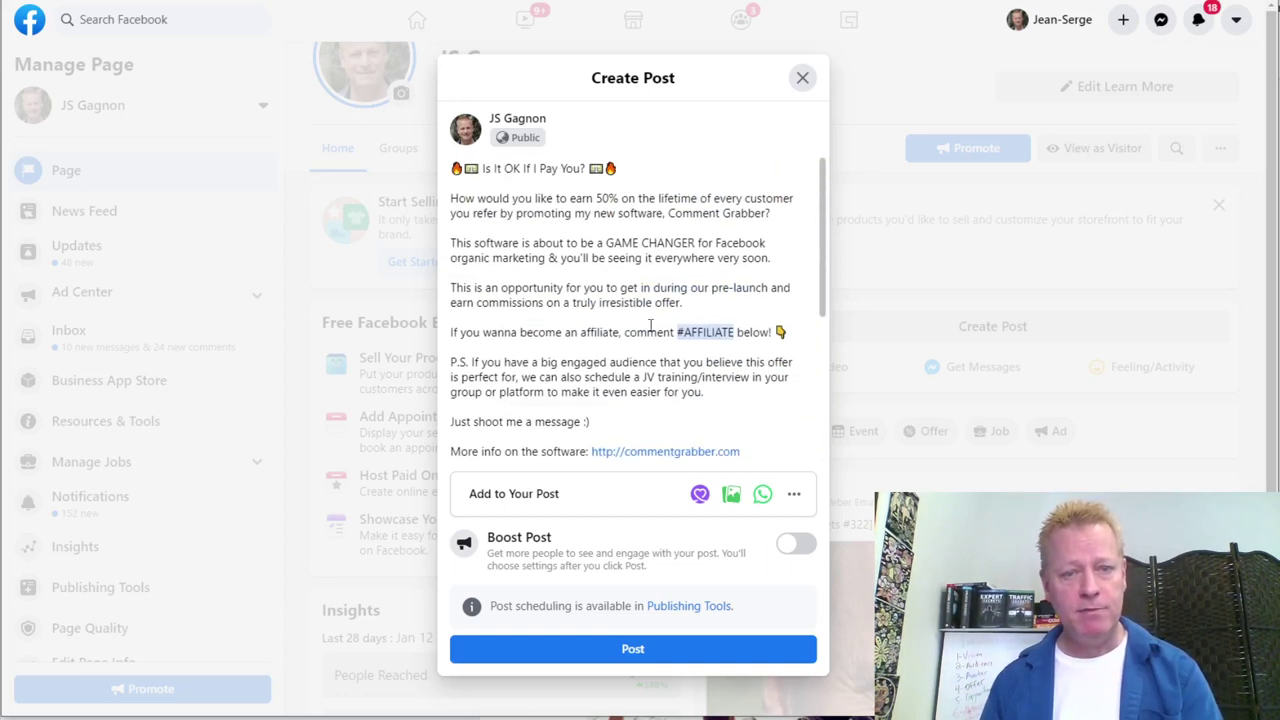
double_click(692, 332)
click(690, 347)
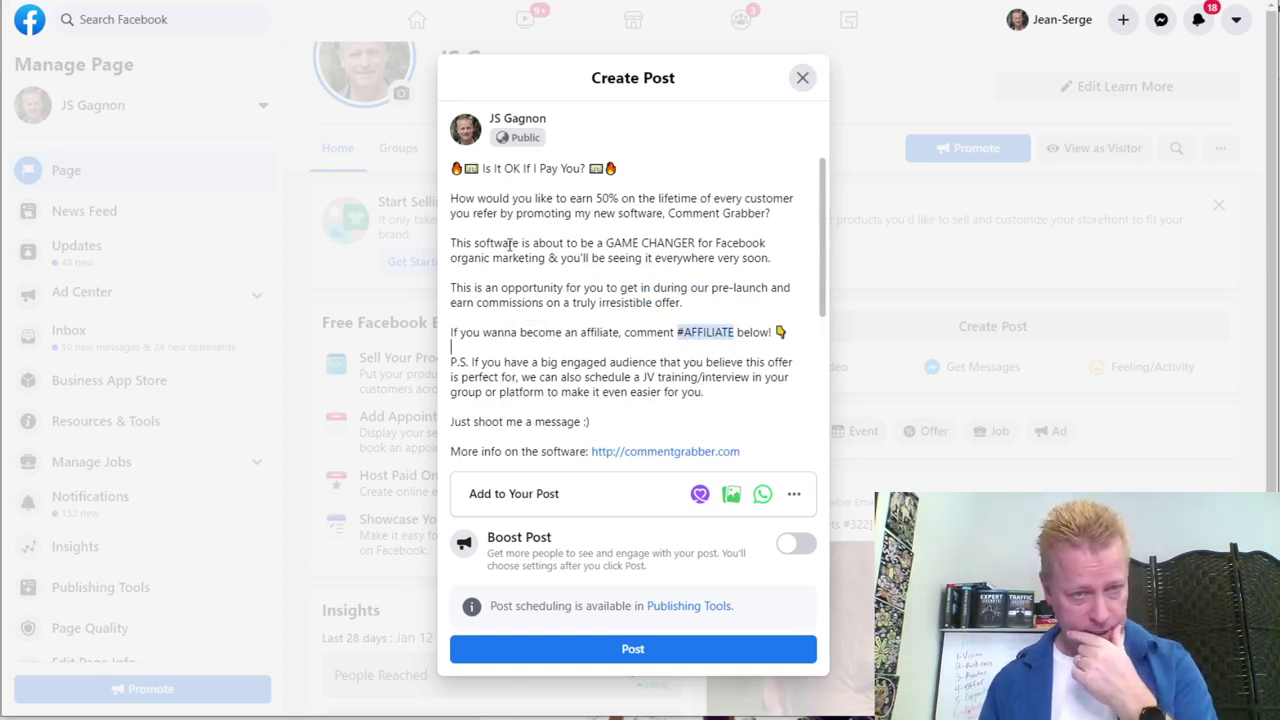
scroll(604, 335, down, 5)
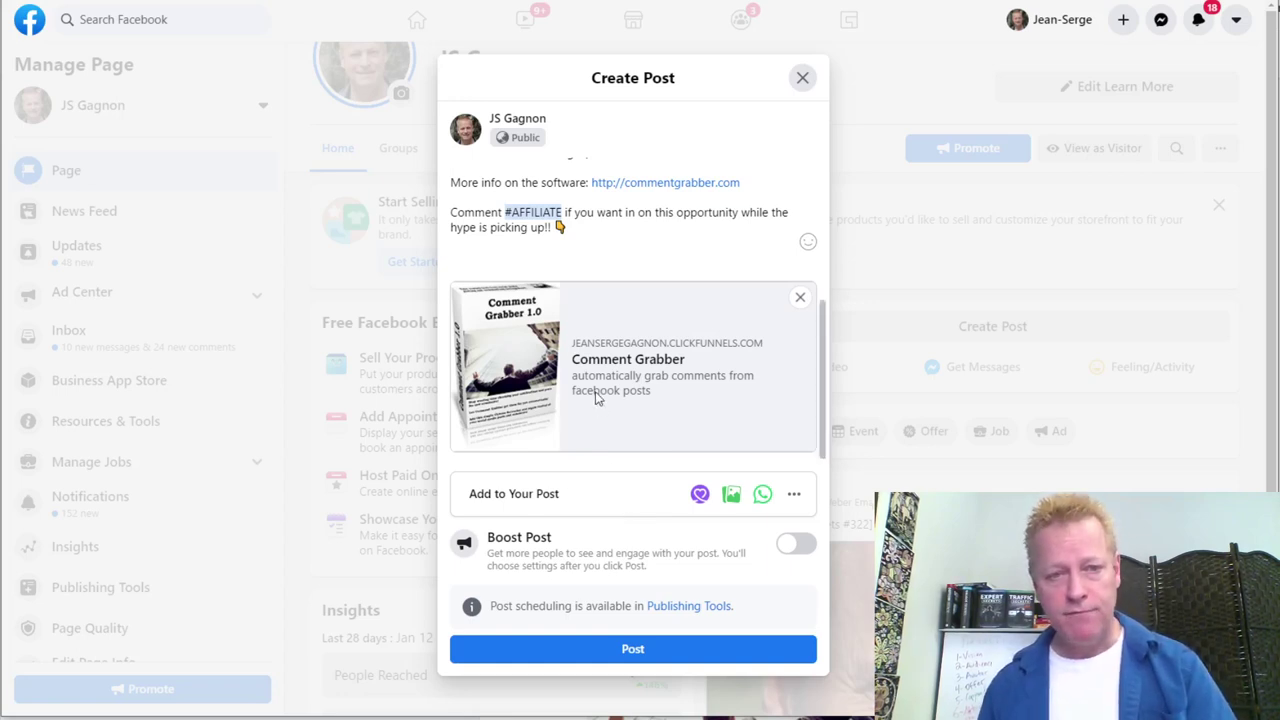
scroll(597, 398, up, 4)
scroll(597, 398, up, 1)
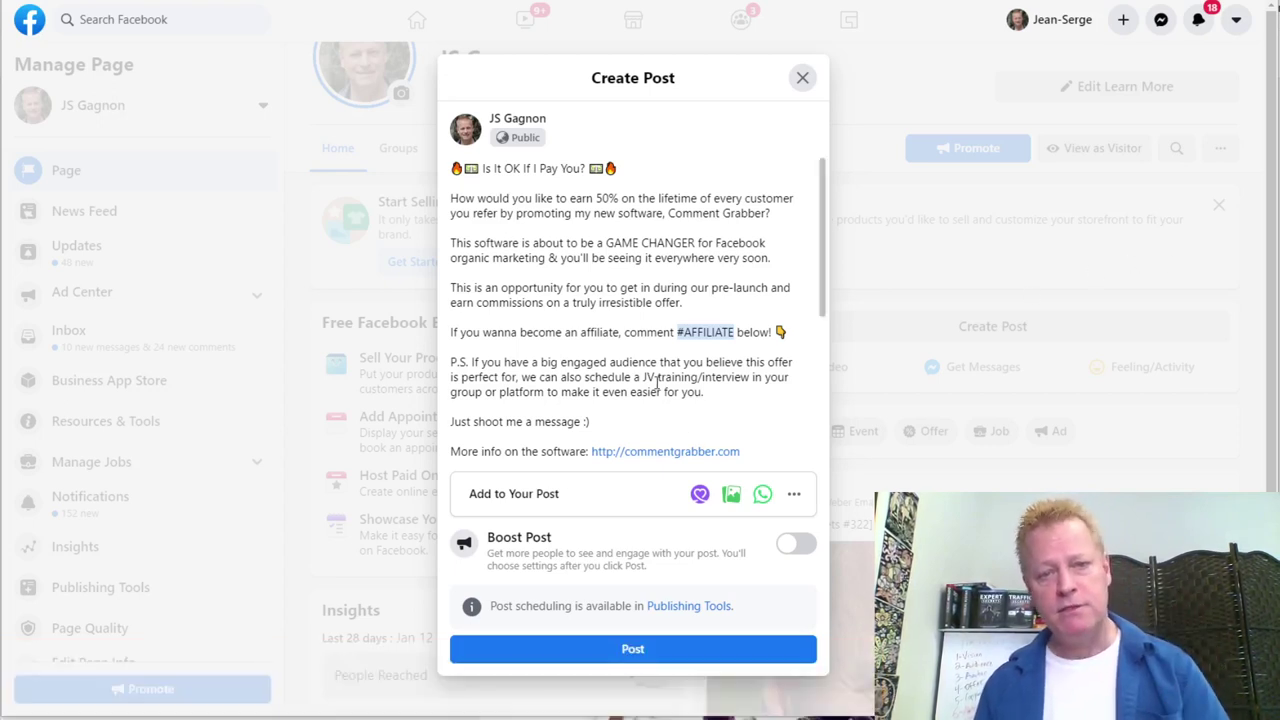
scroll(628, 400, down, 5)
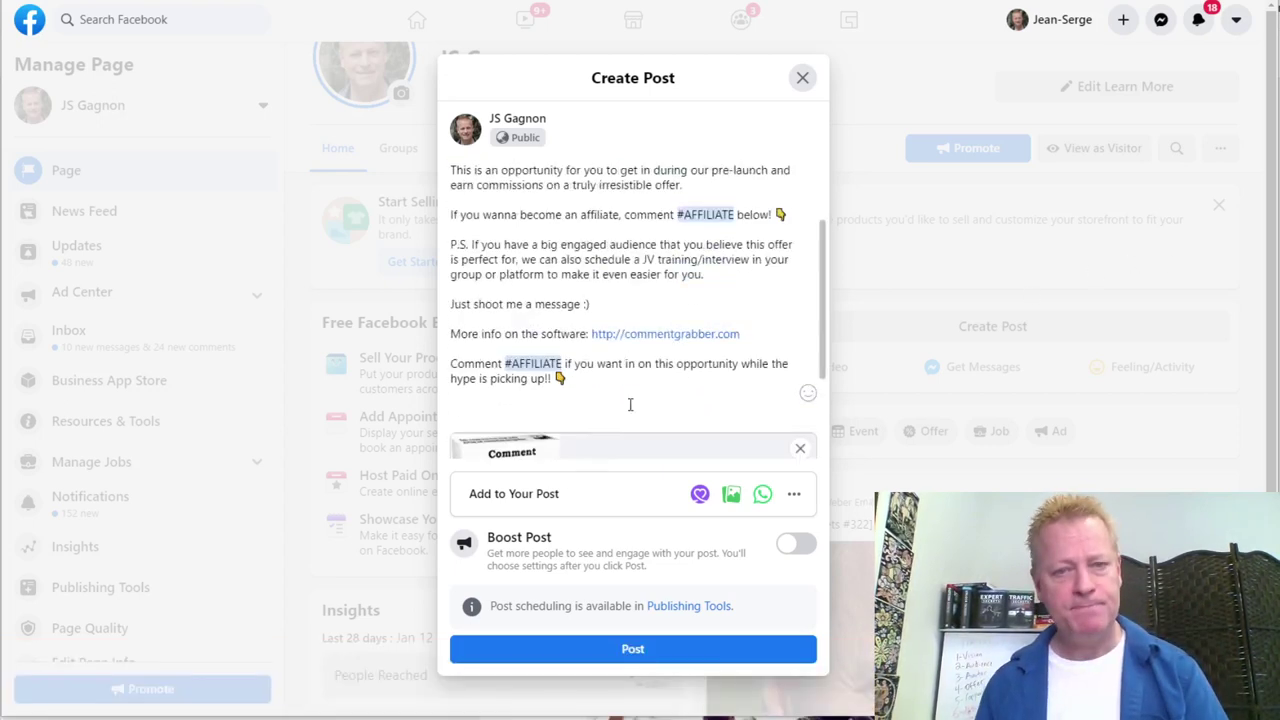
scroll(628, 400, up, 5)
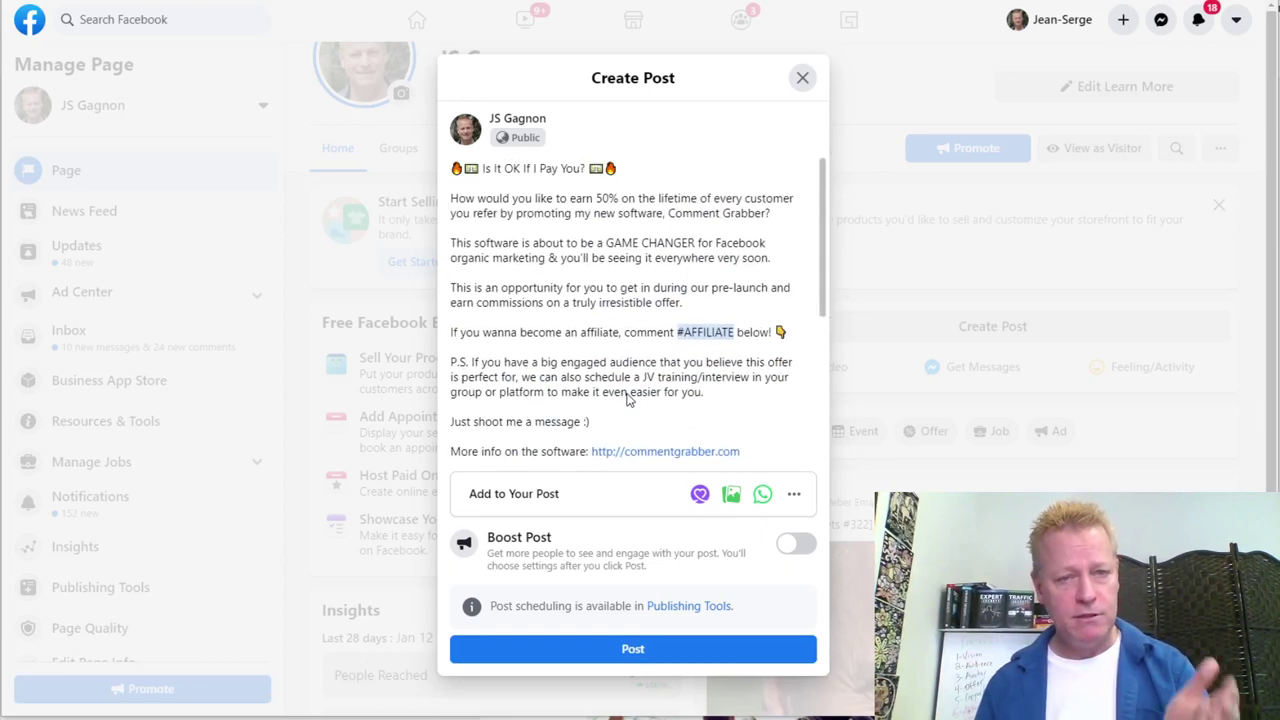
- Publish the post without turning it into an offer and bring it into view on the page
click(631, 652)
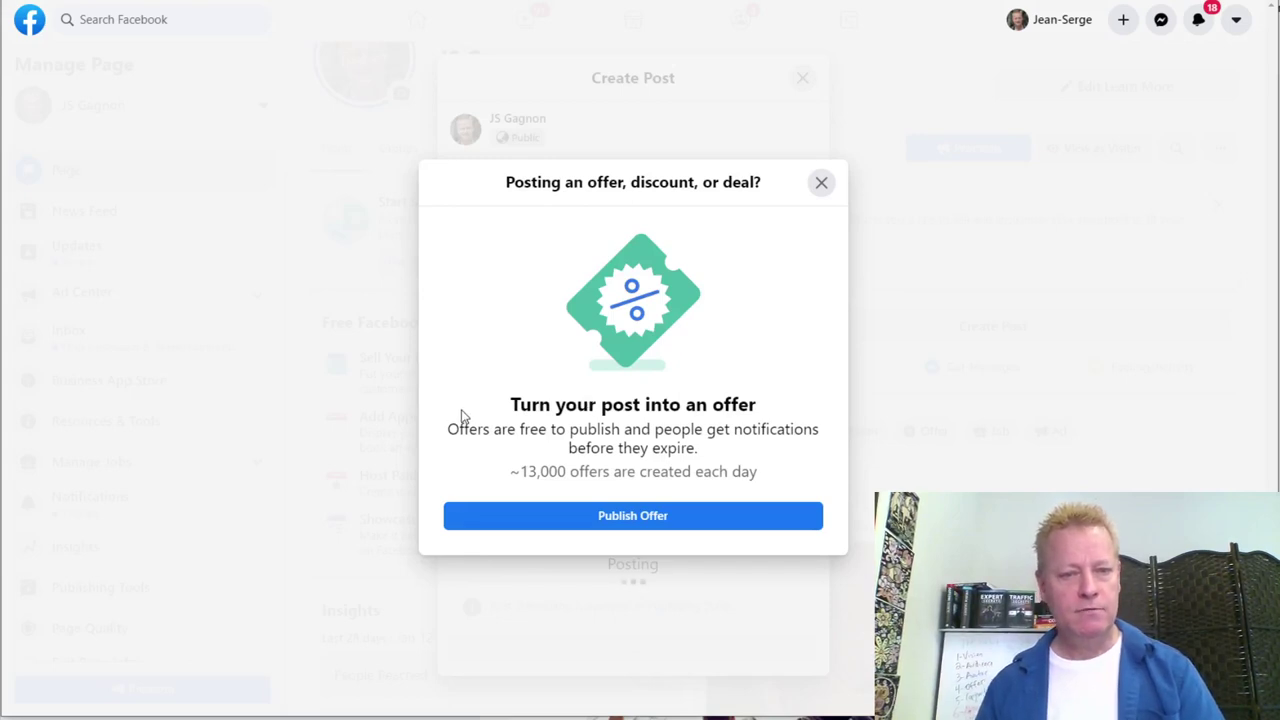
click(821, 182)
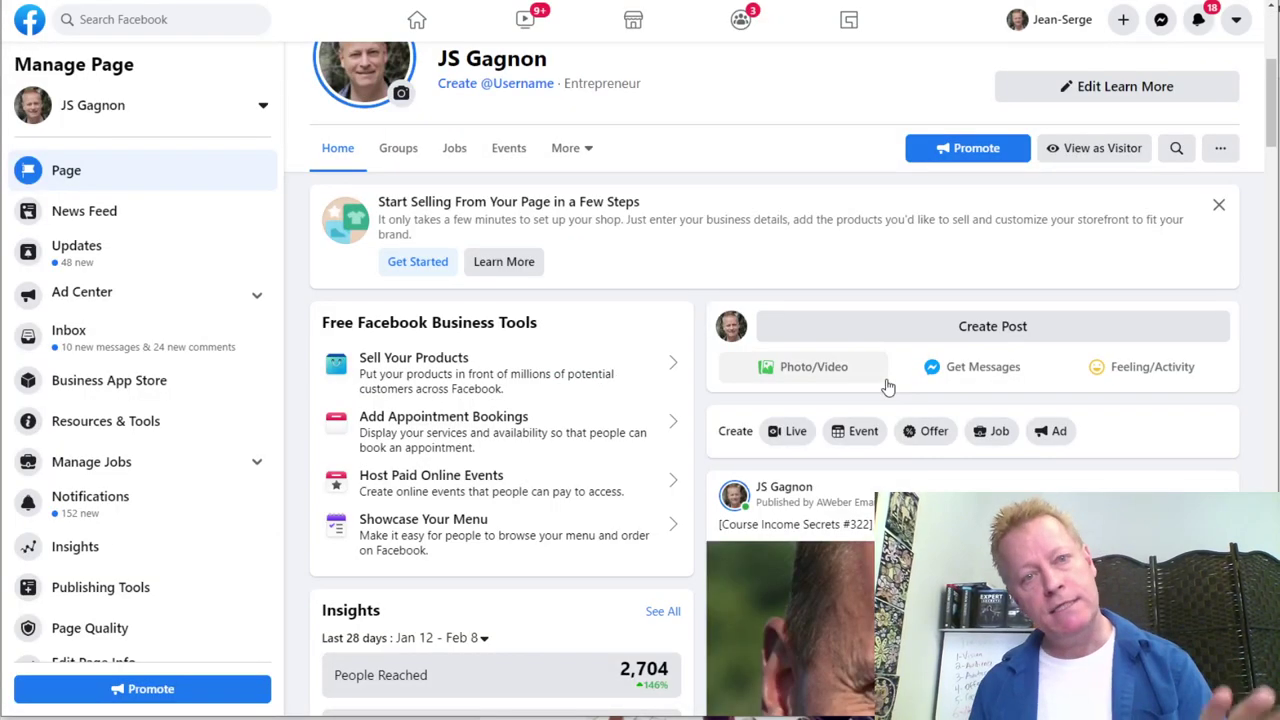
scroll(888, 386, down, 2)
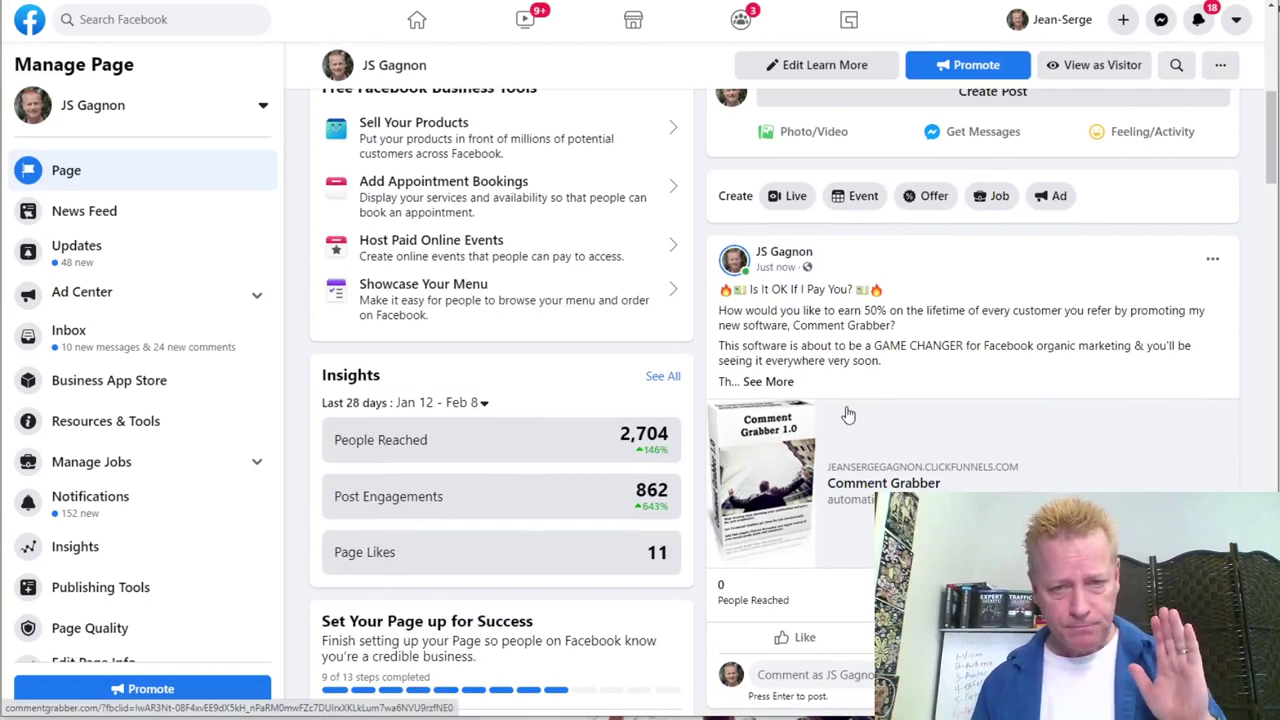
- Switch to ManyChat and create a new growth tool of the Facebook Comments 2.0 type
scroll(848, 414, down, 1)
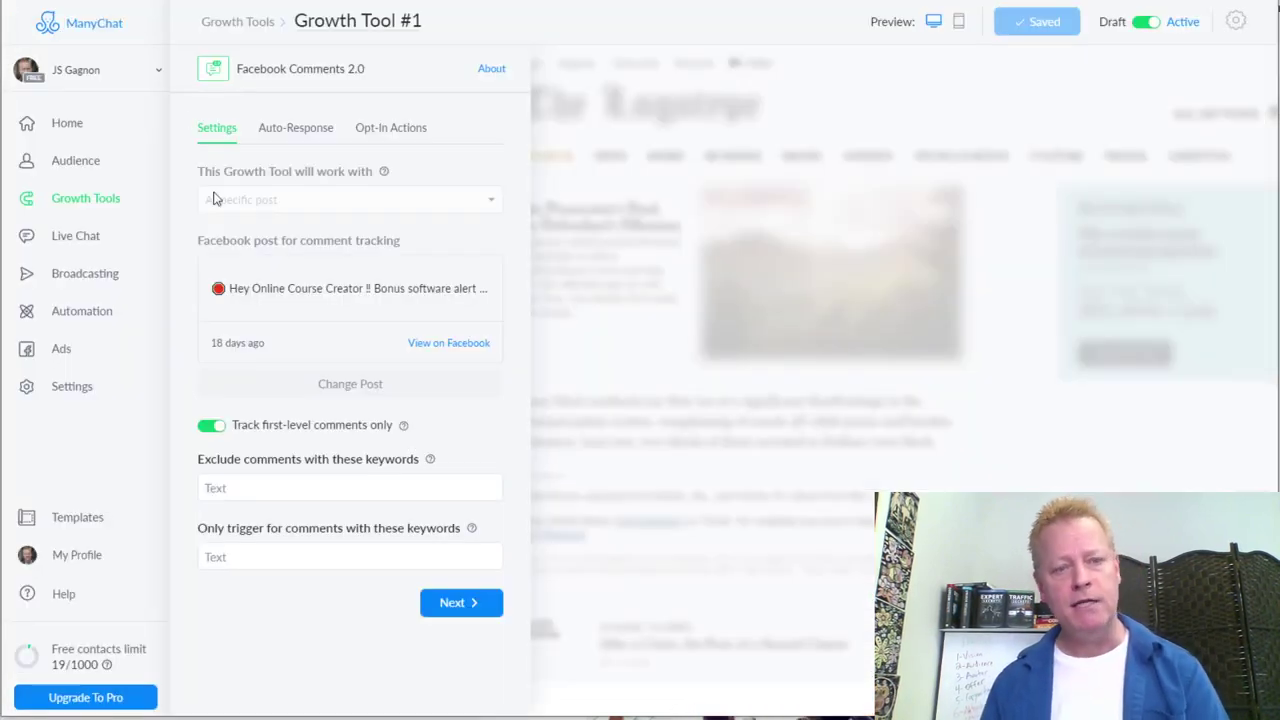
click(240, 22)
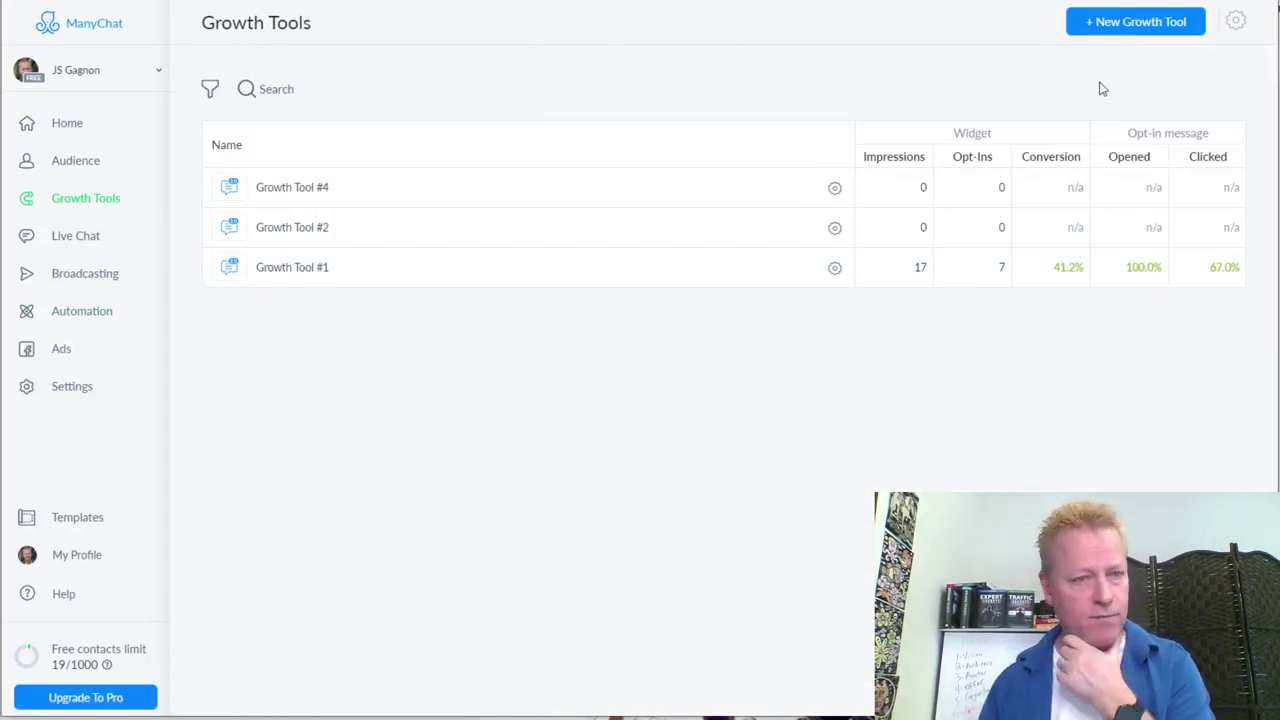
click(1137, 23)
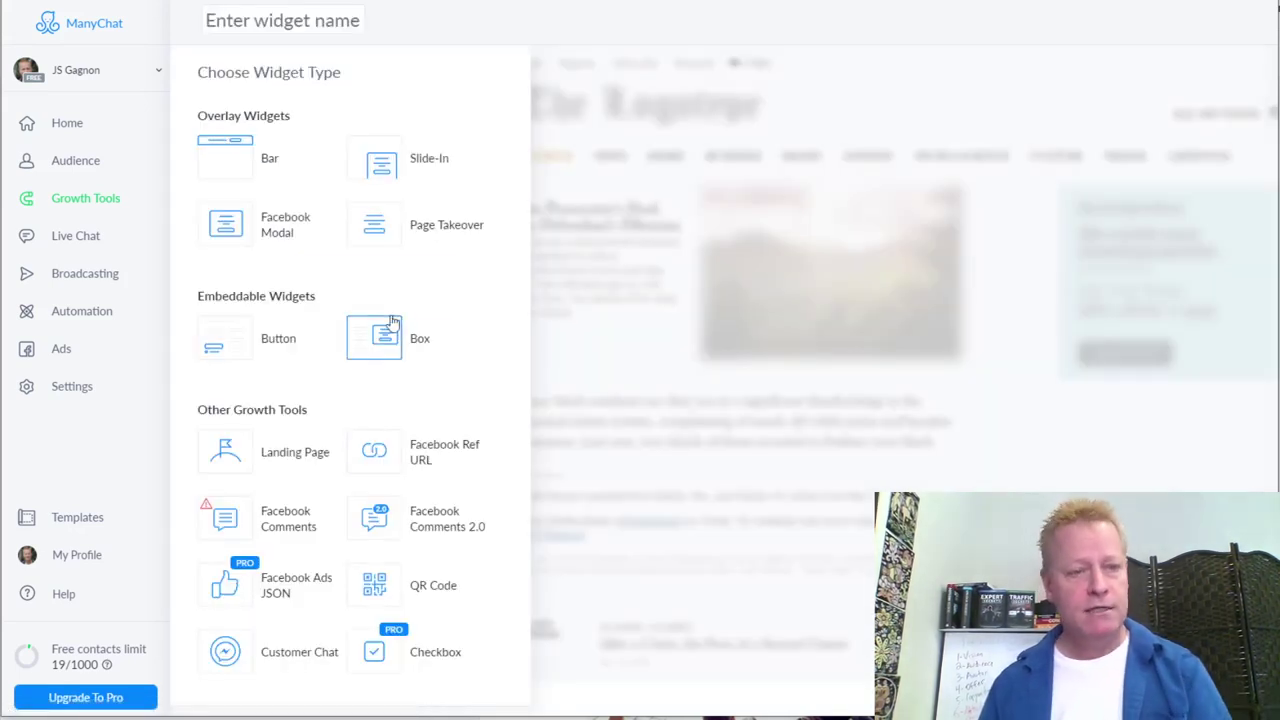
click(447, 527)
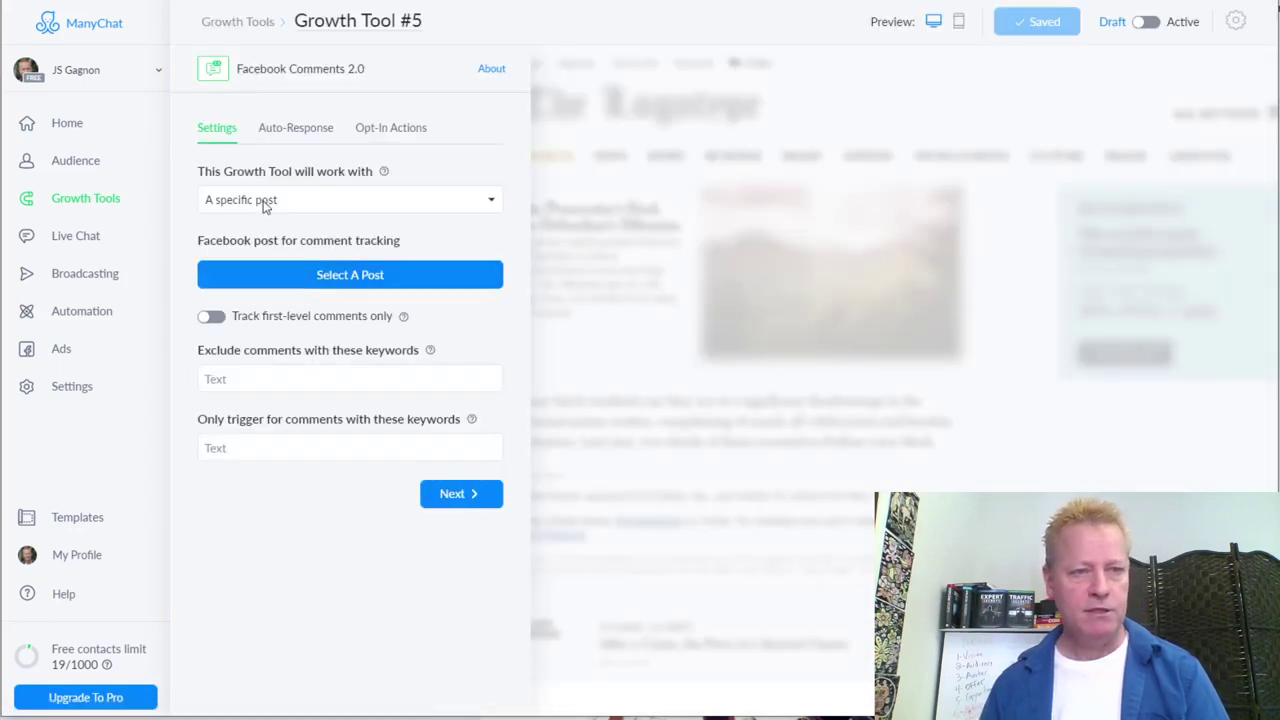
- Set the growth tool to work with a specific post and choose the published "Is It OK If I Pay You?" post for comment tracking
click(302, 205)
click(282, 228)
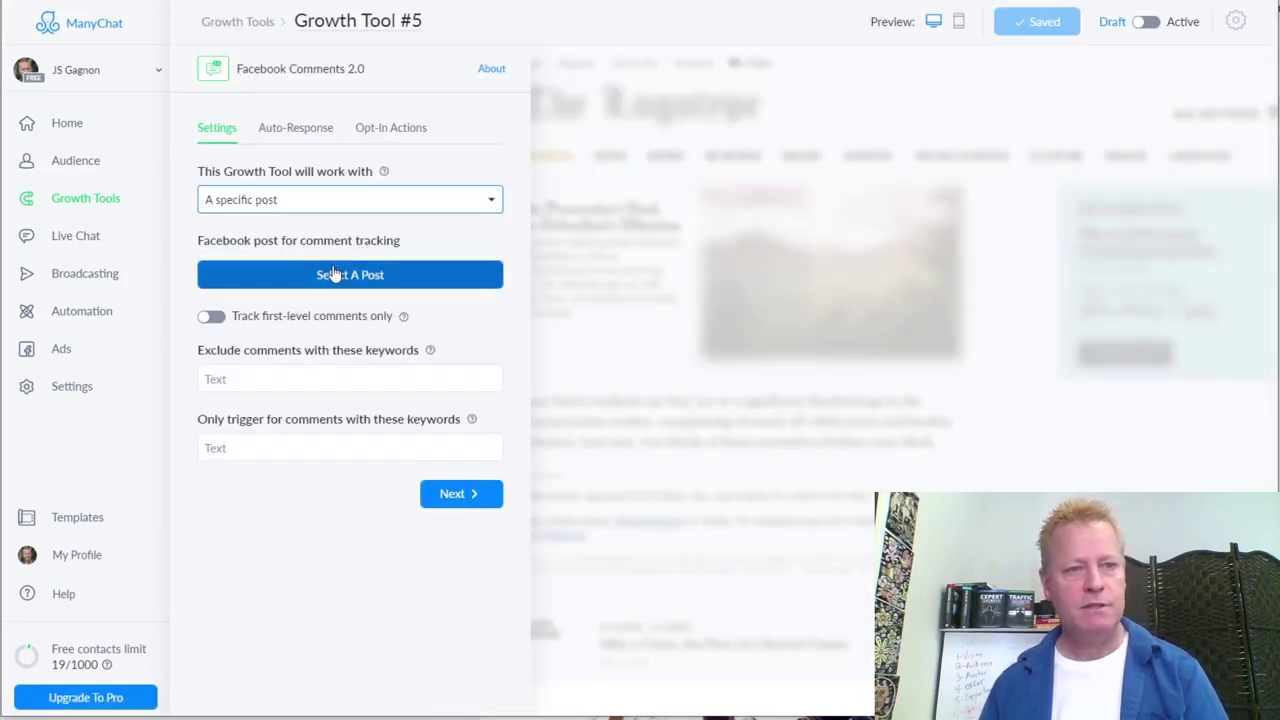
click(447, 280)
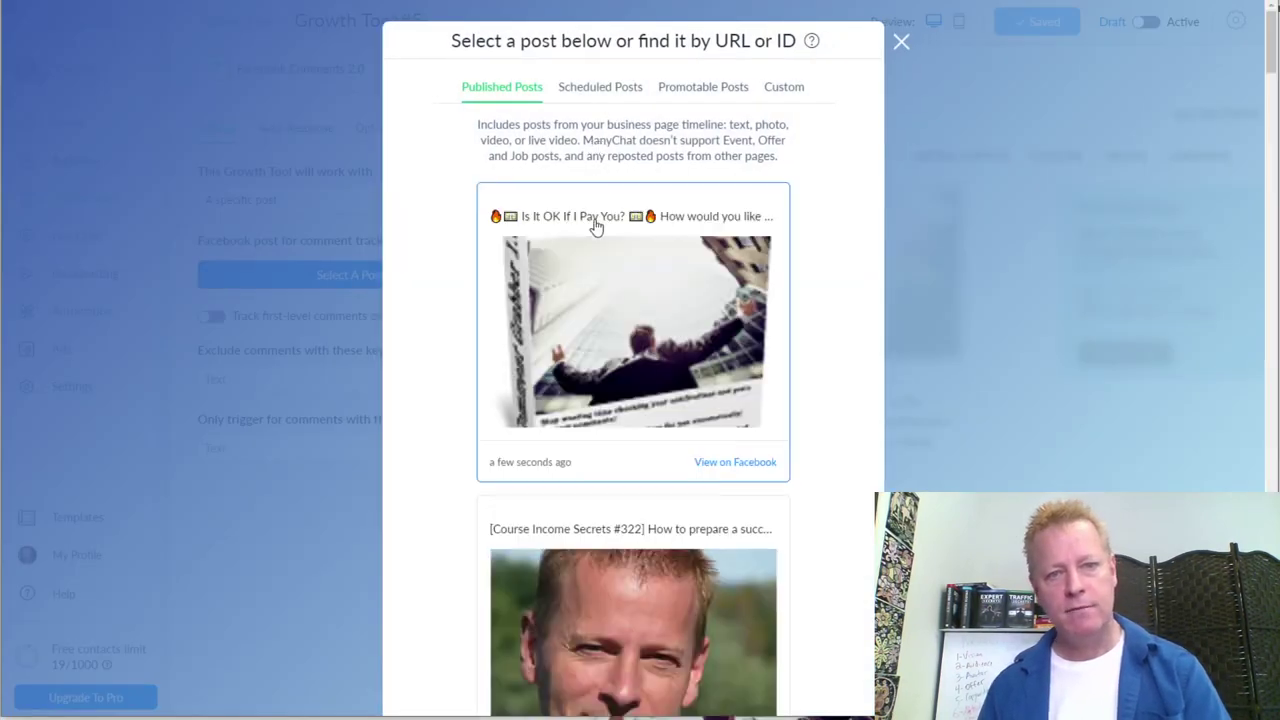
click(669, 321)
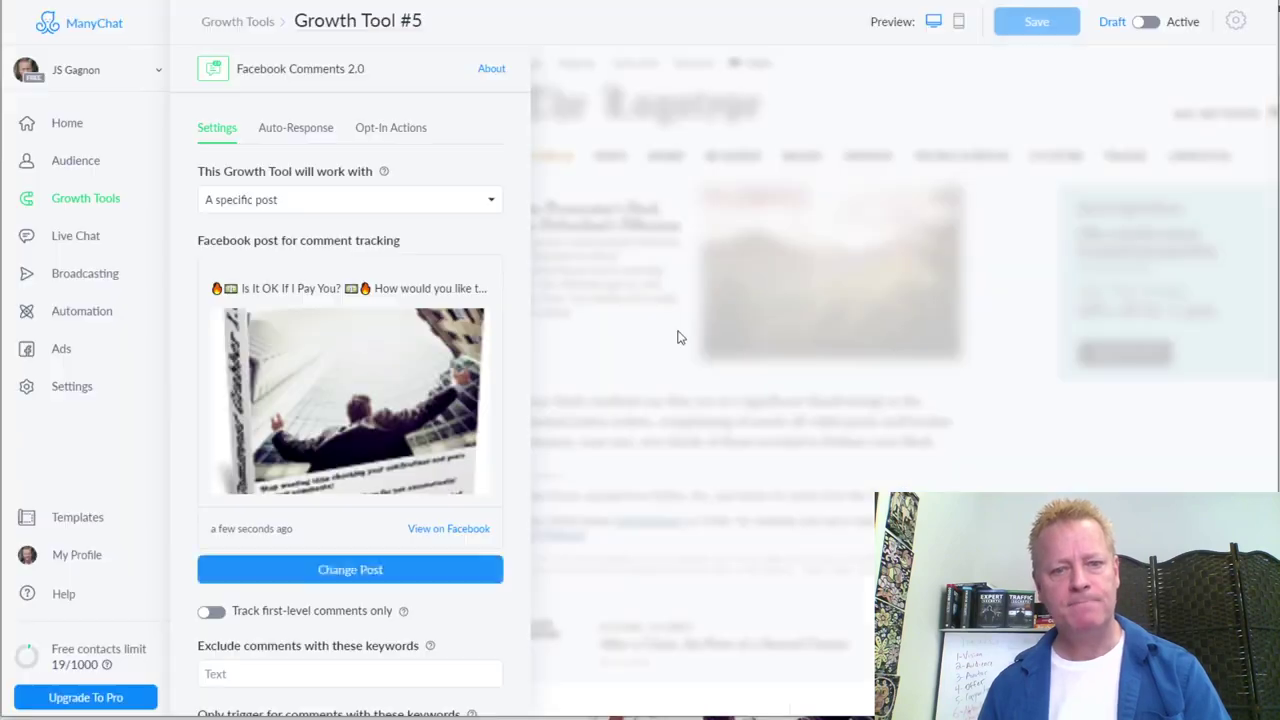
- Track first-level comments only and limit the trigger to the keywords "affiliate, #affiliate, info, more info, details, yes"
scroll(393, 550, down, 1)
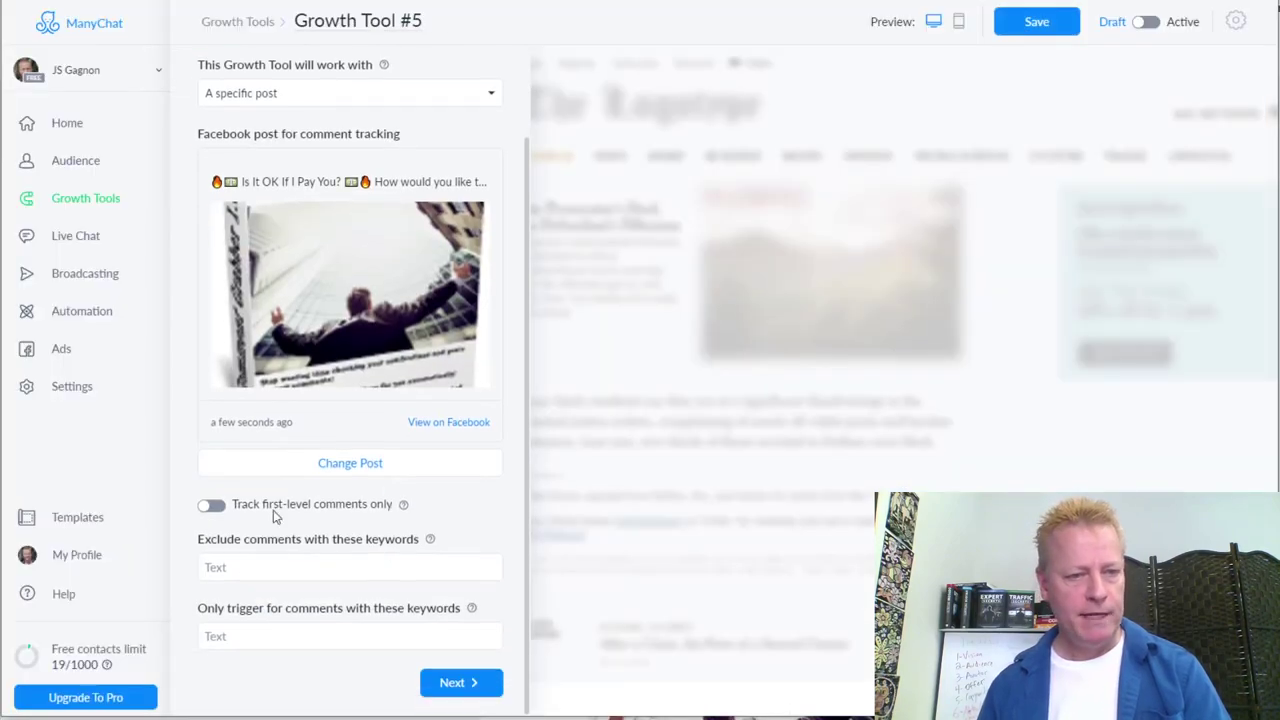
click(214, 506)
click(260, 637)
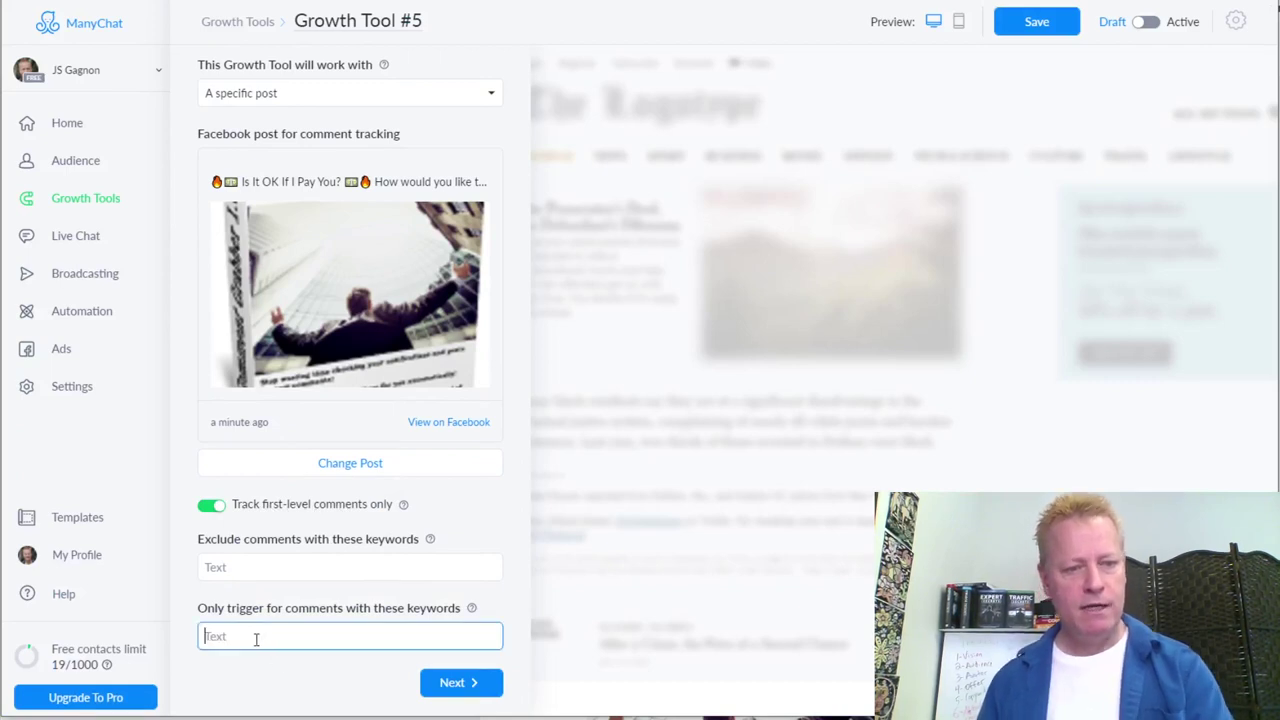
text(affiliate,)
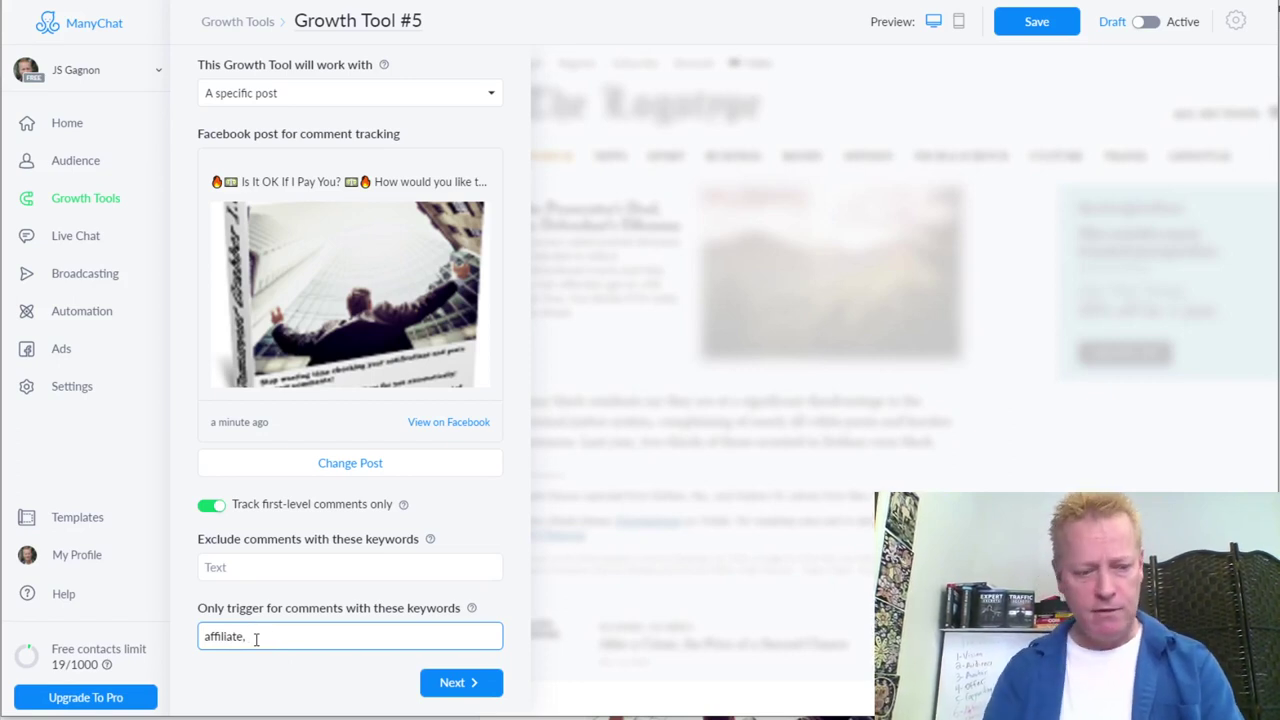
text(#affiliate)
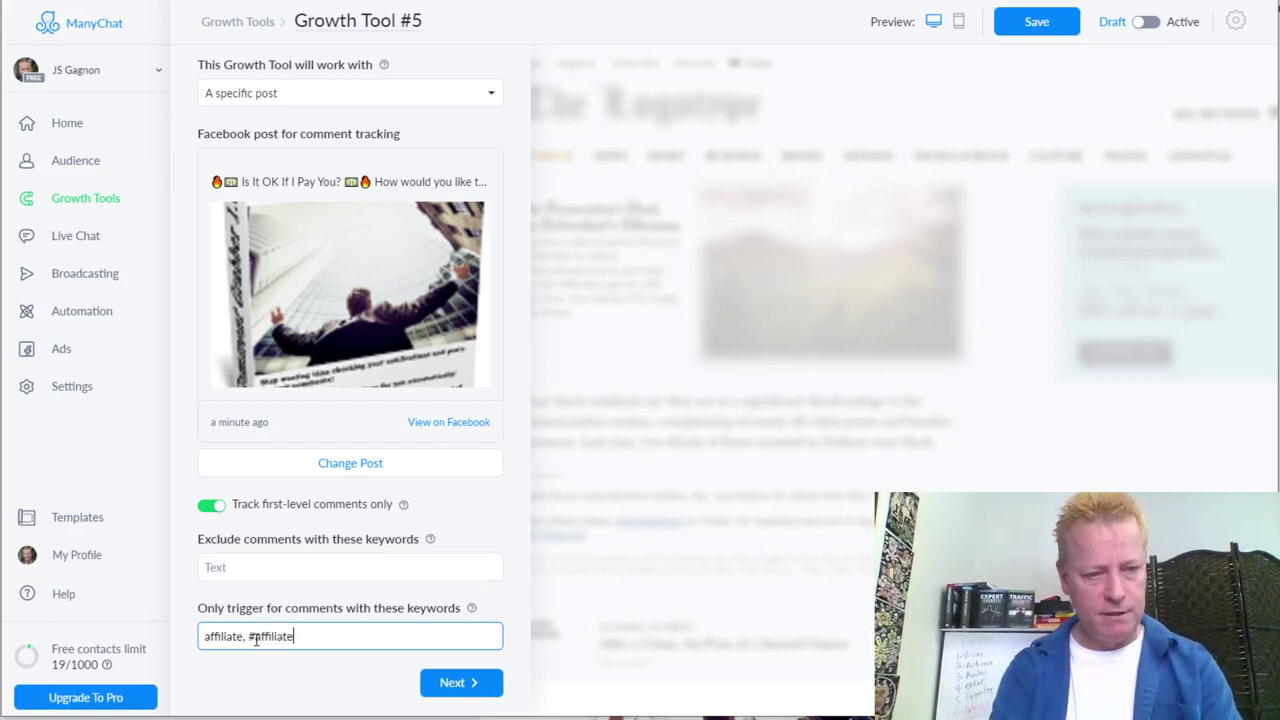
text(, info, more )
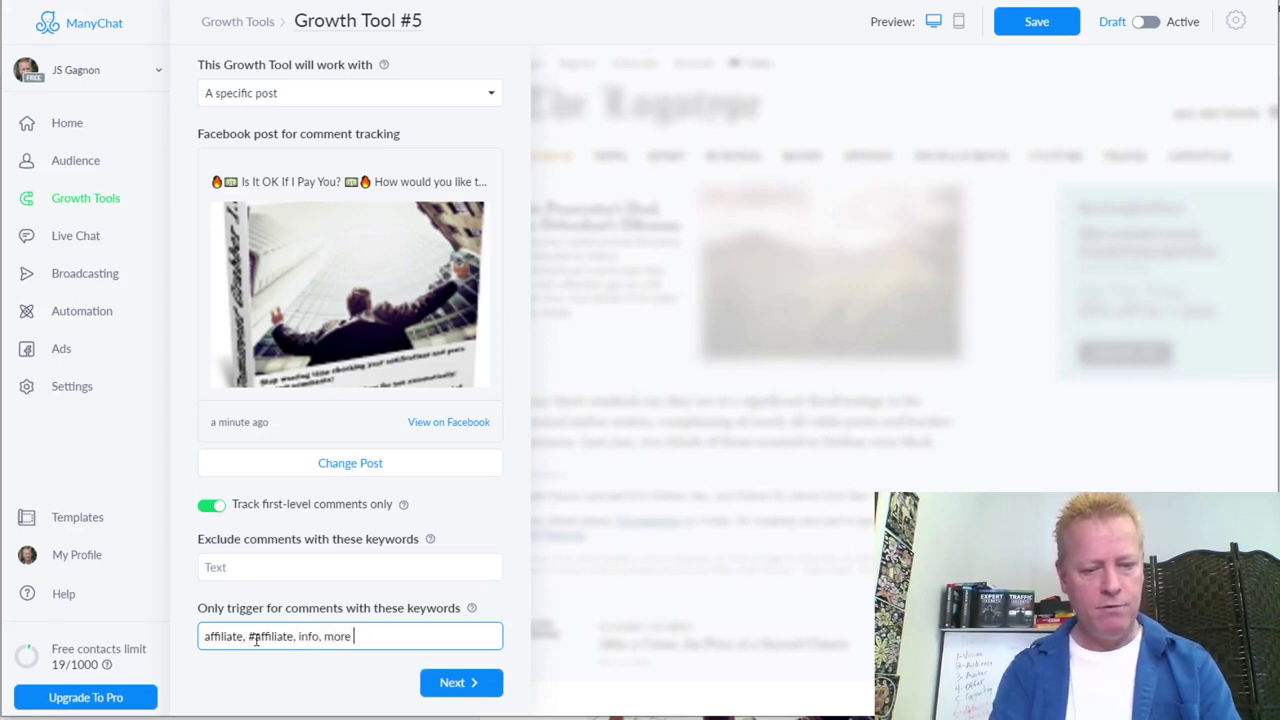
text(info, details)
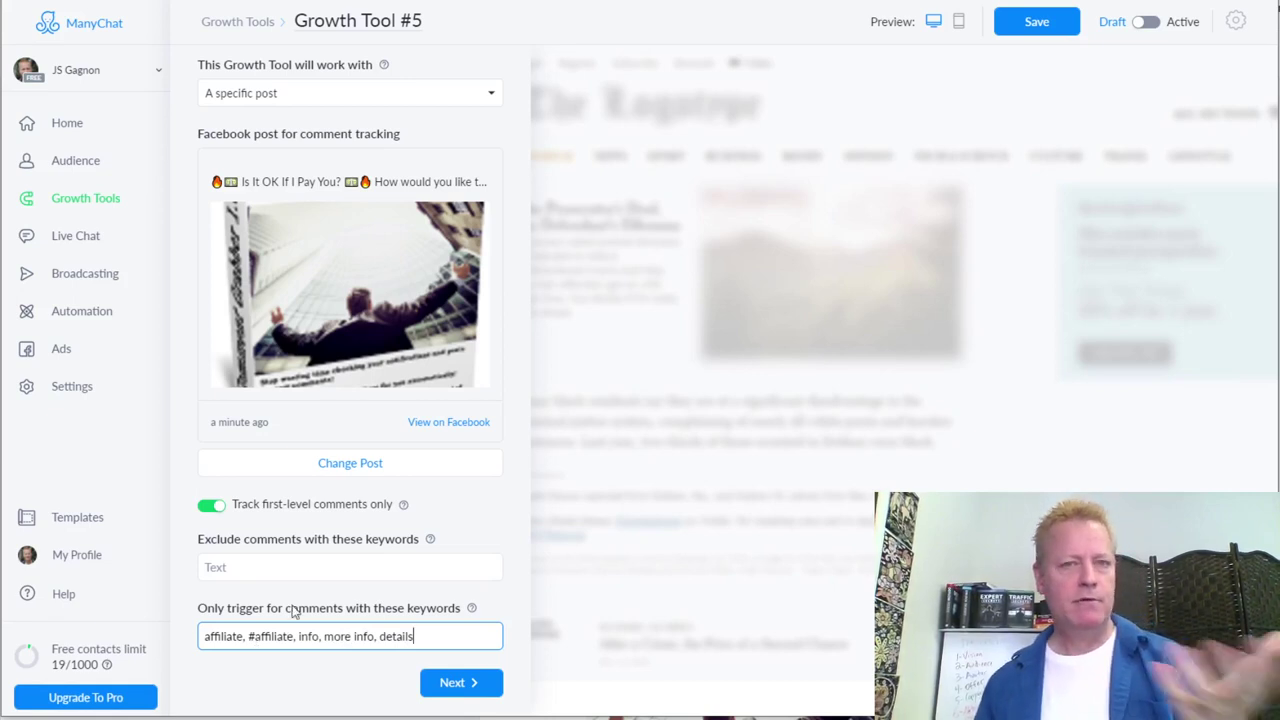
text(, yes)
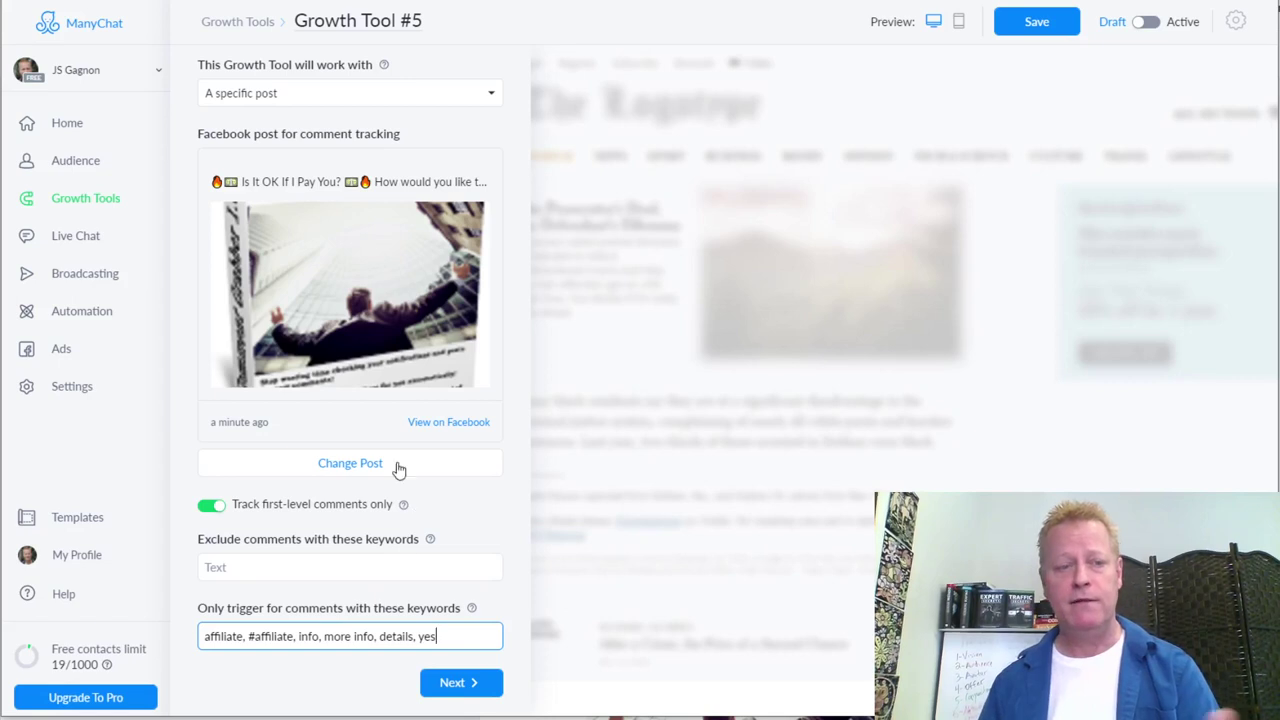
- Exclude comments containing the keywords "scammer, scam" and proceed to the auto-response settings
click(262, 569)
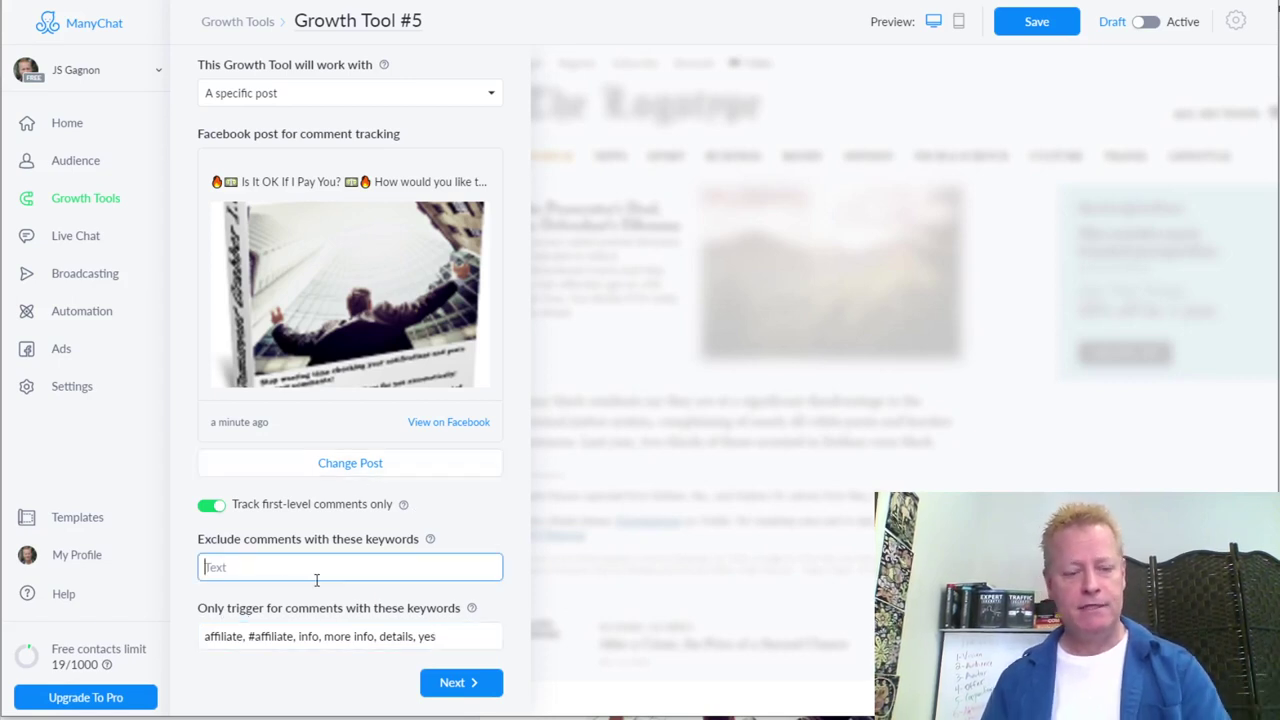
text(scammer)
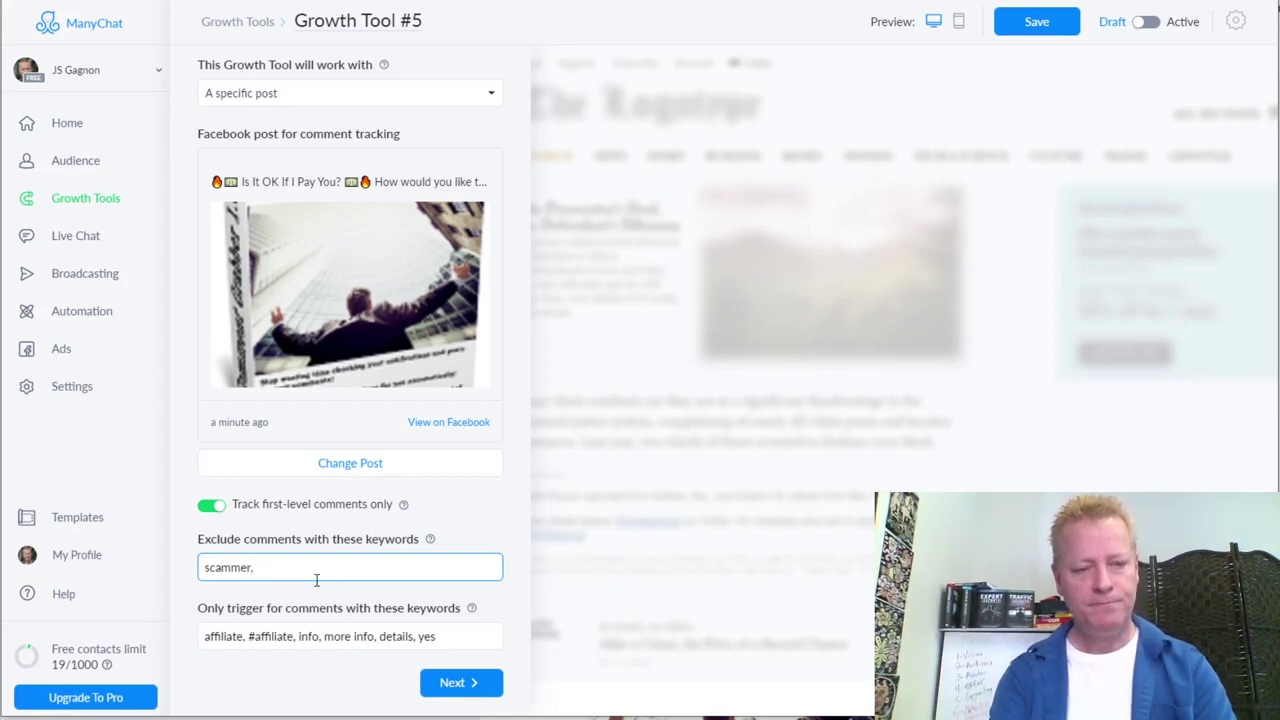
text(, scam)
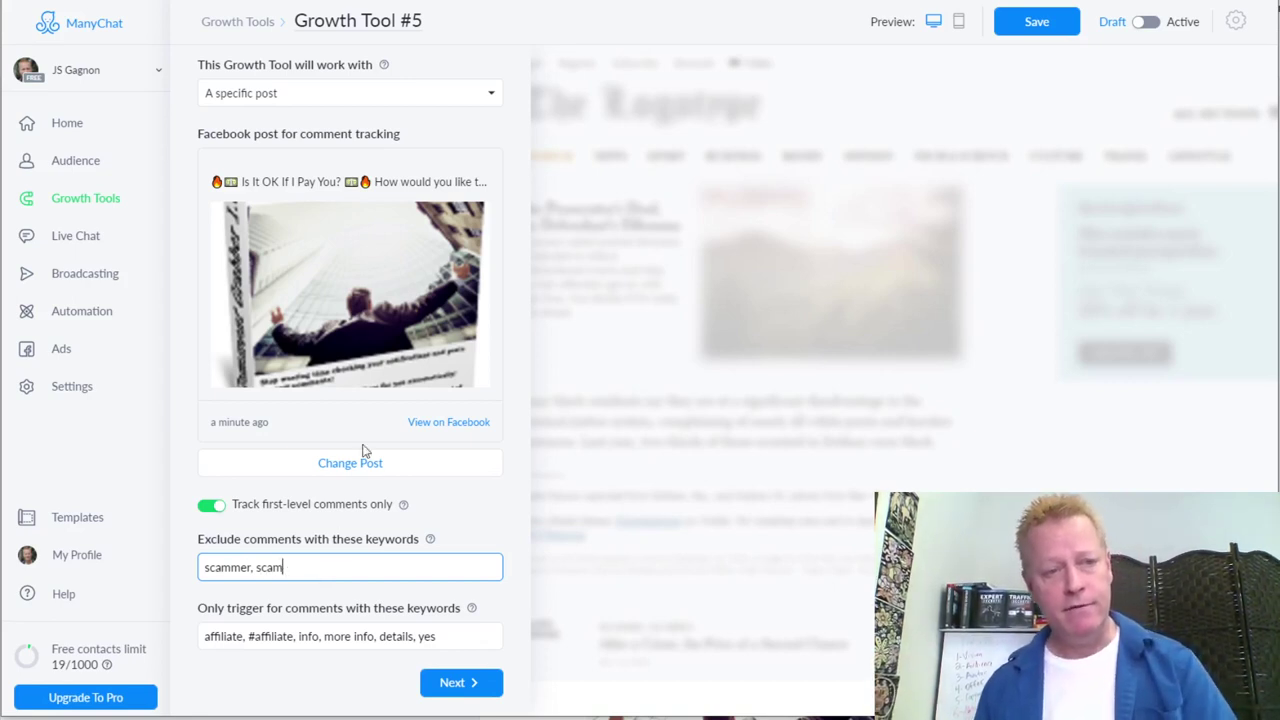
scroll(366, 455, up, 3)
scroll(414, 484, down, 3)
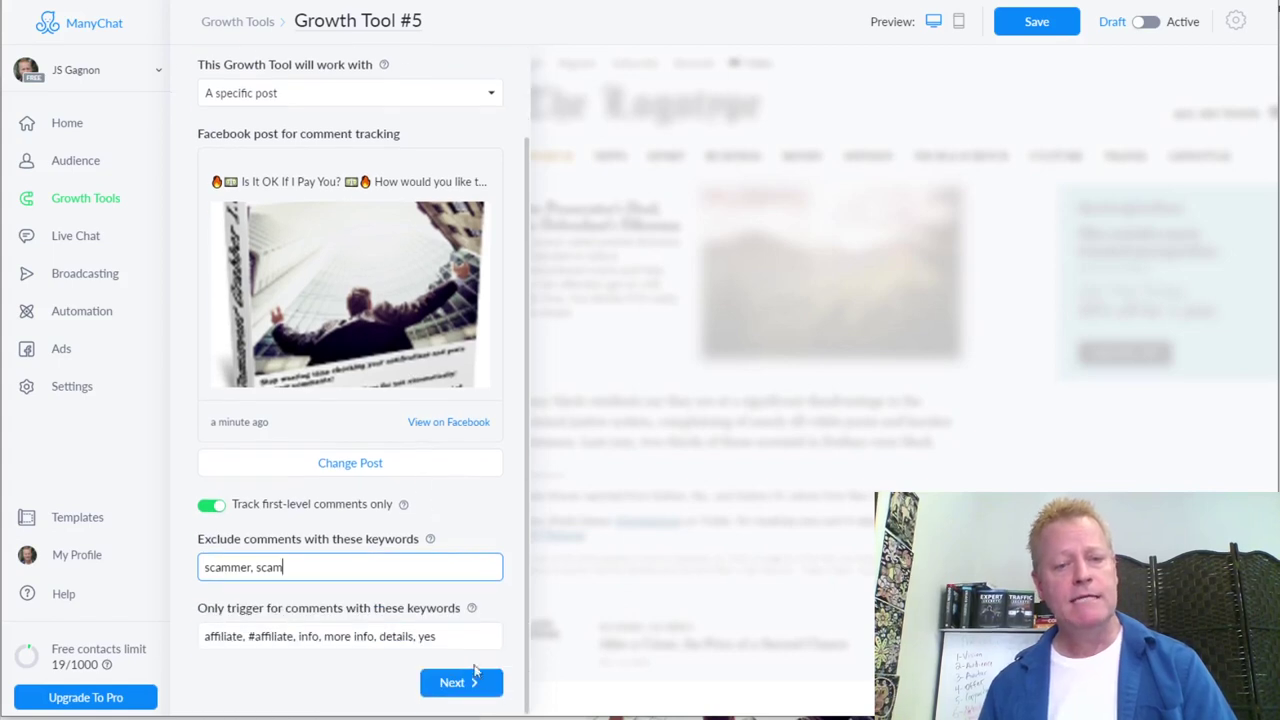
click(494, 652)
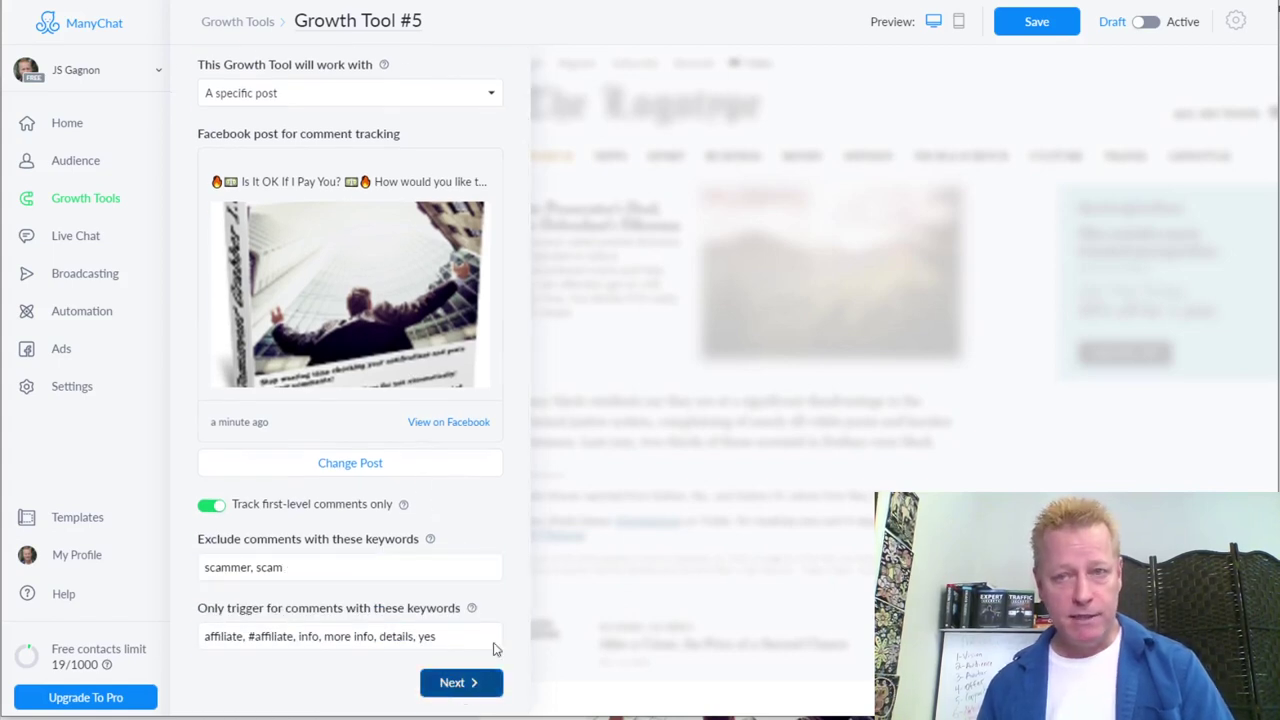
click(482, 682)
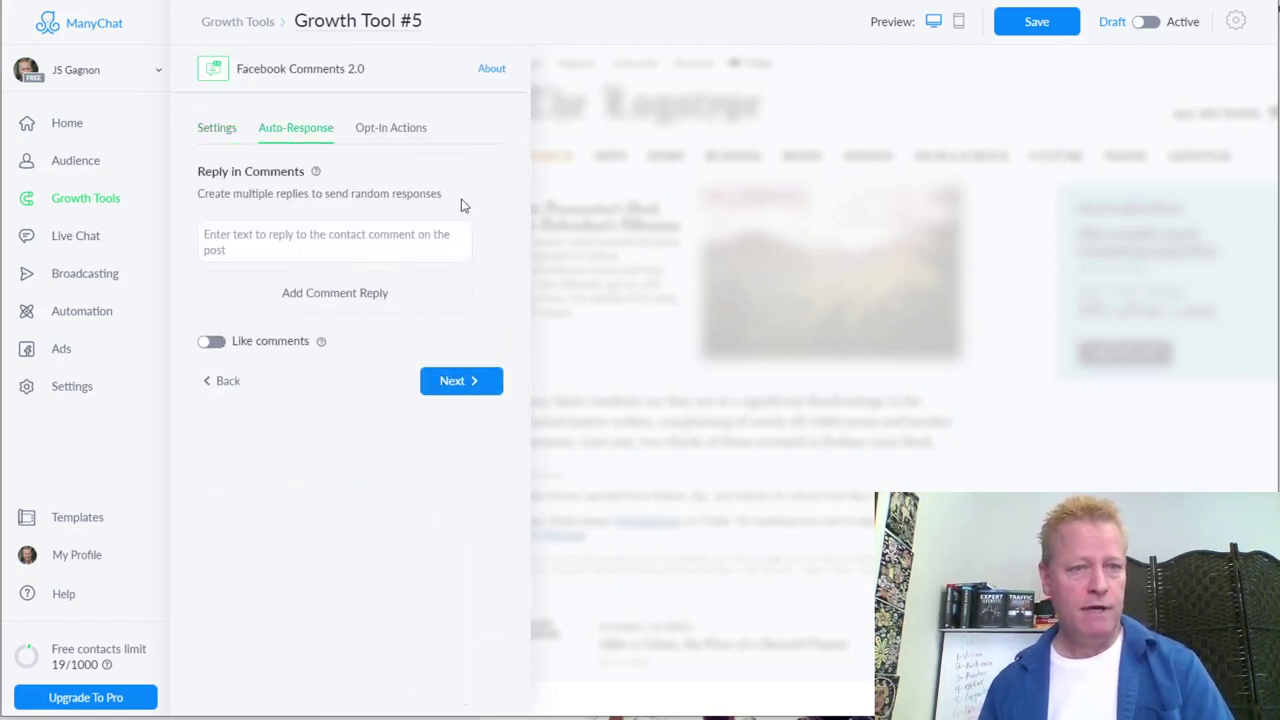
- Enter "Great, happy to have you onboard - check your inbox" as the first automatic comment reply
click(323, 245)
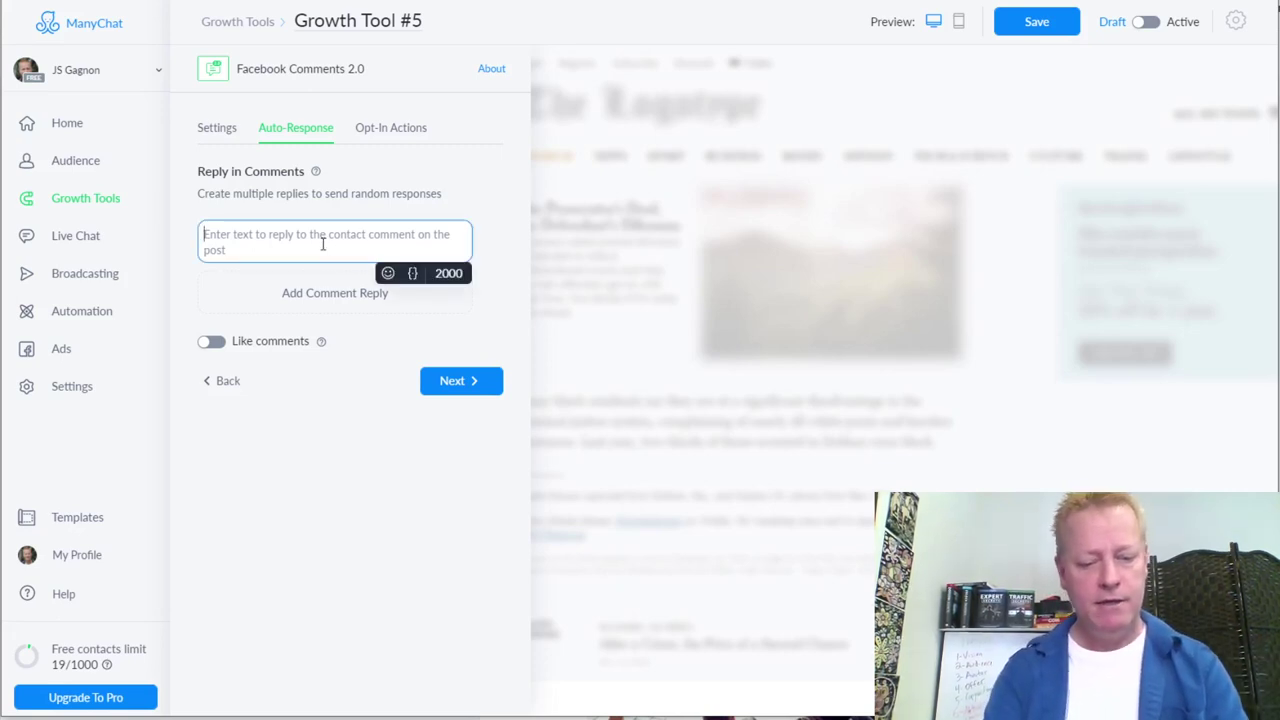
text(Great, )
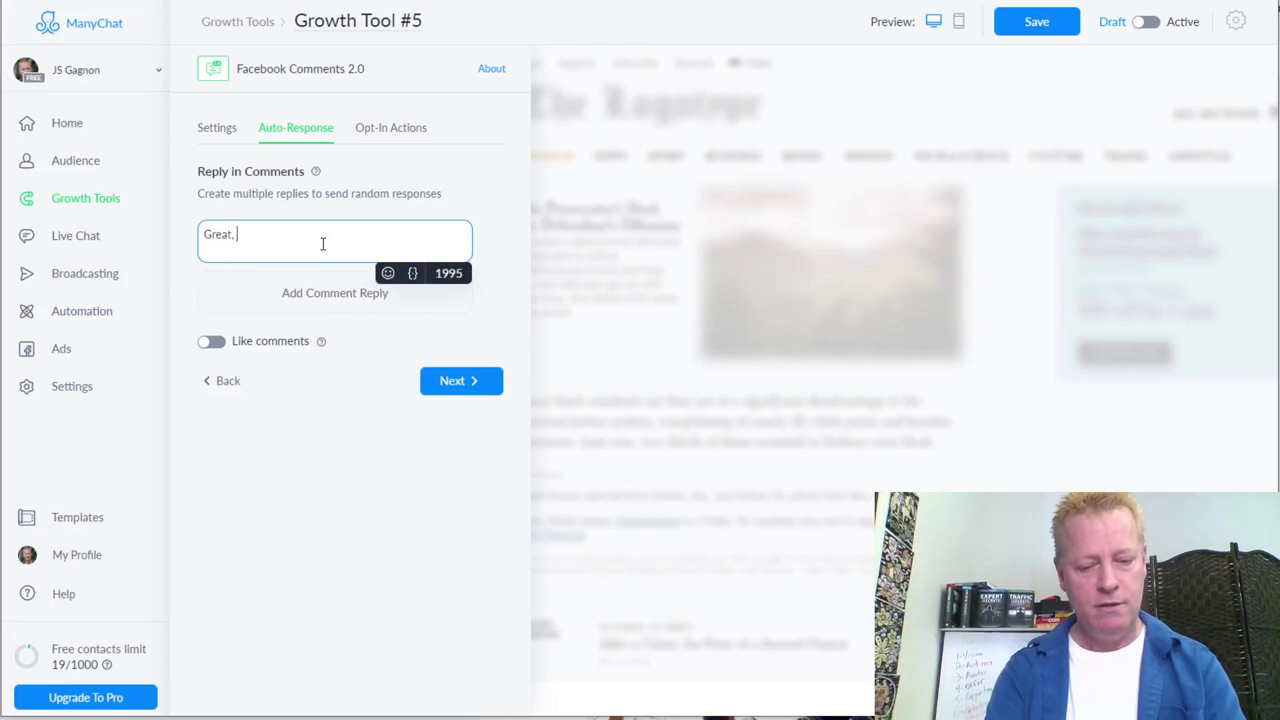
text(happy to ha)
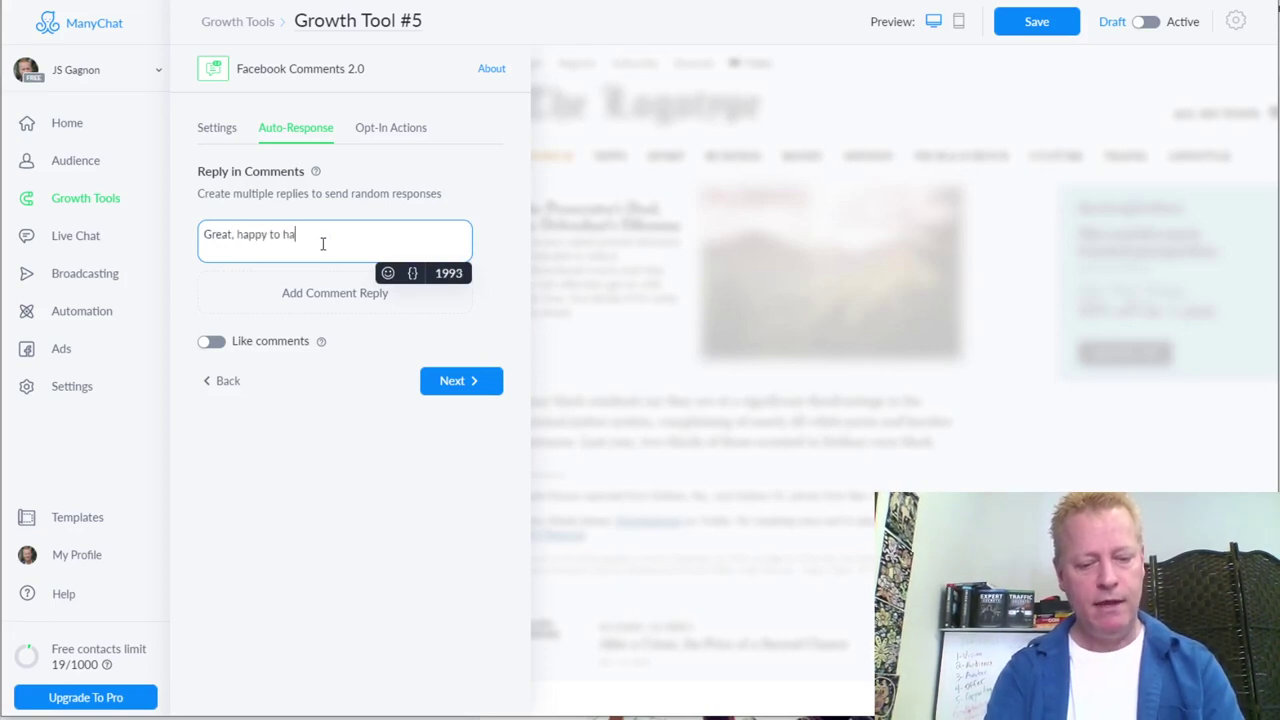
text(ve you on)
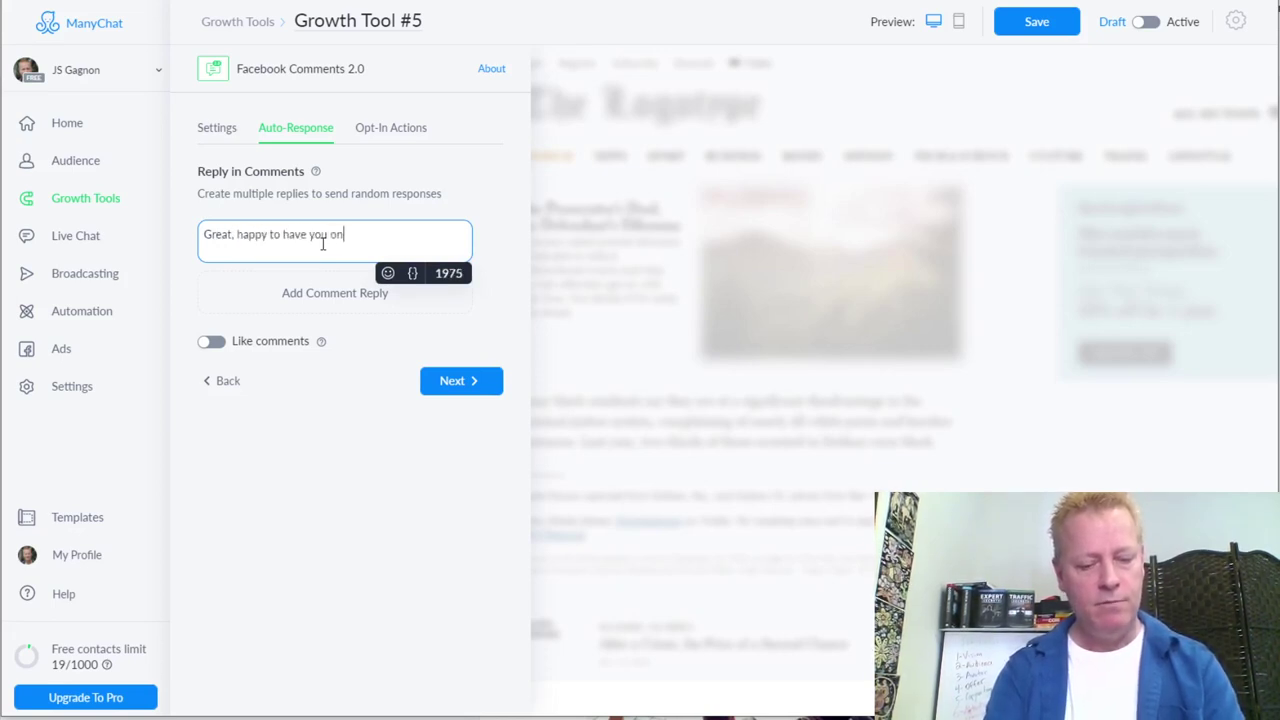
text(board - check )
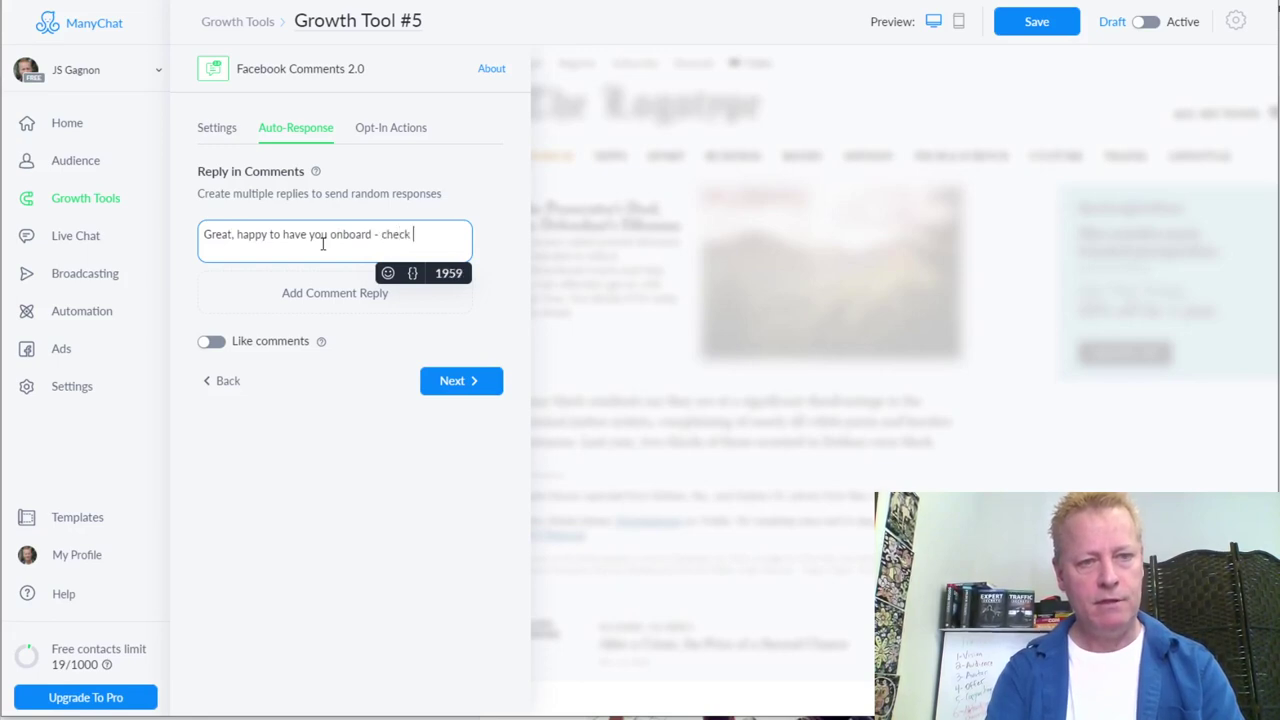
text(your inbox)
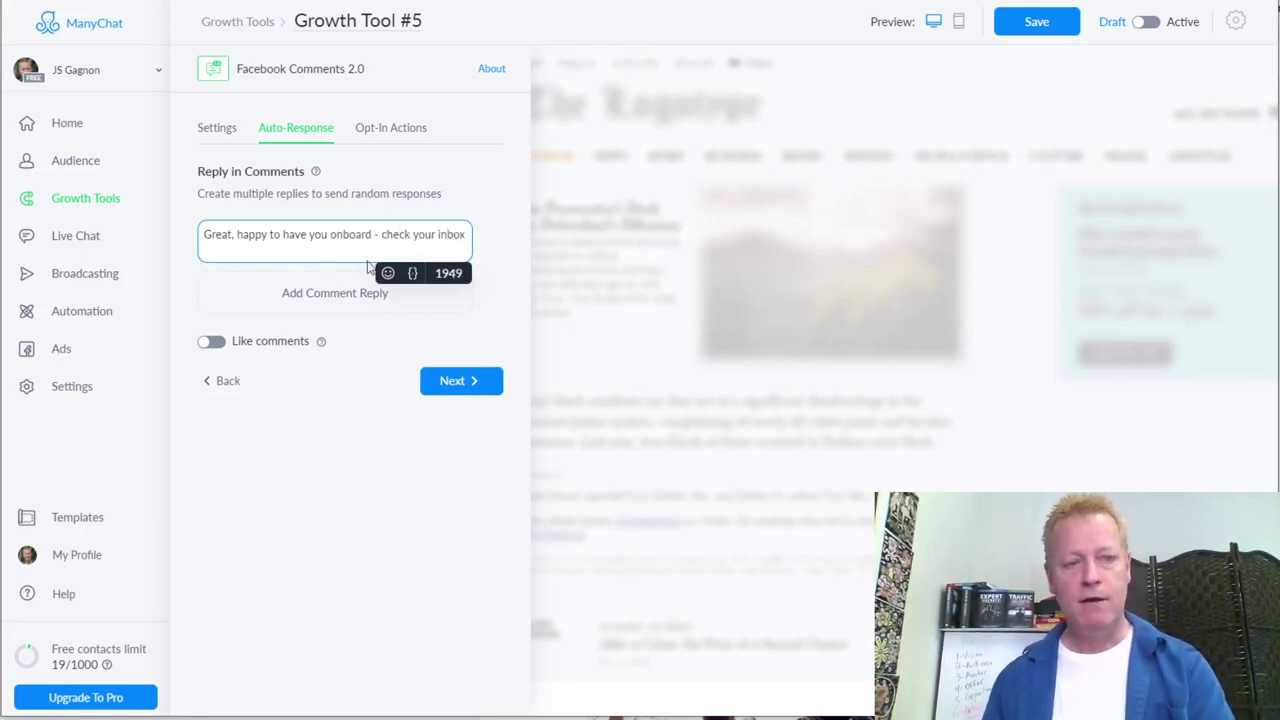
- Add a second comment reply reading "Awesome, you'll love it. Just sent you a PM"
click(340, 292)
click(297, 300)
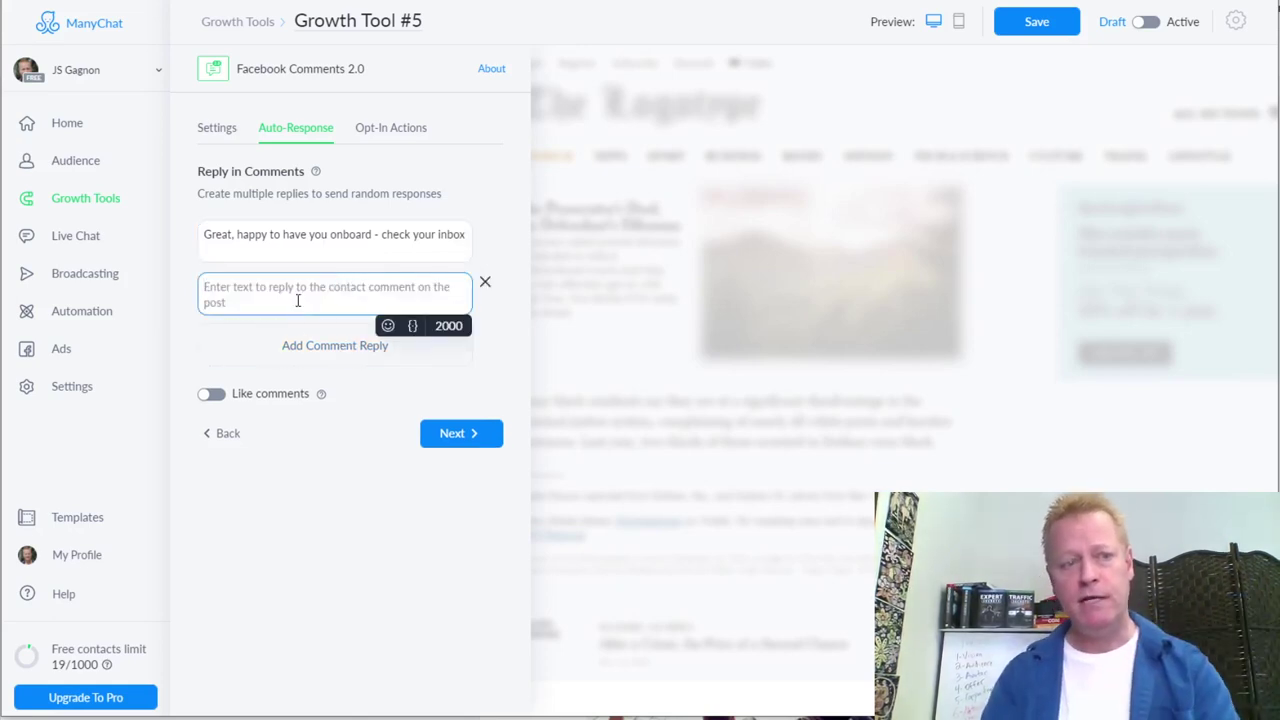
text(Awes)
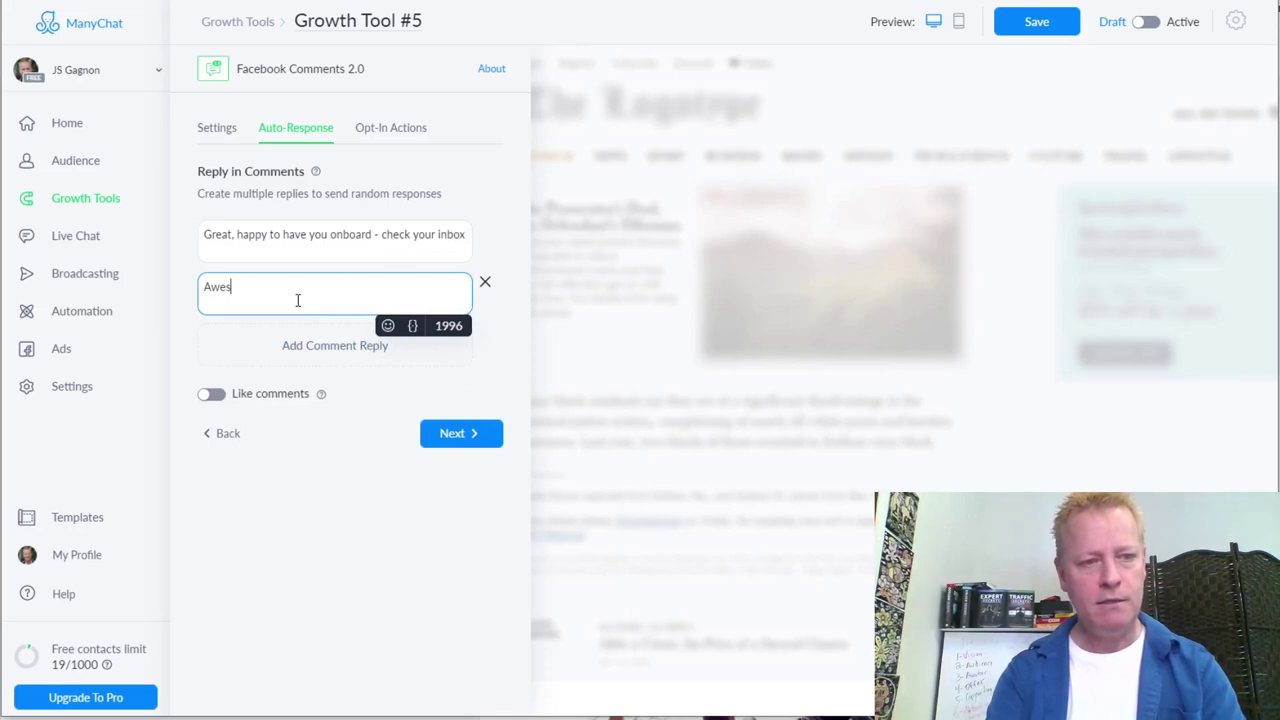
text(ome, you'll love it. Just sent you a PM)
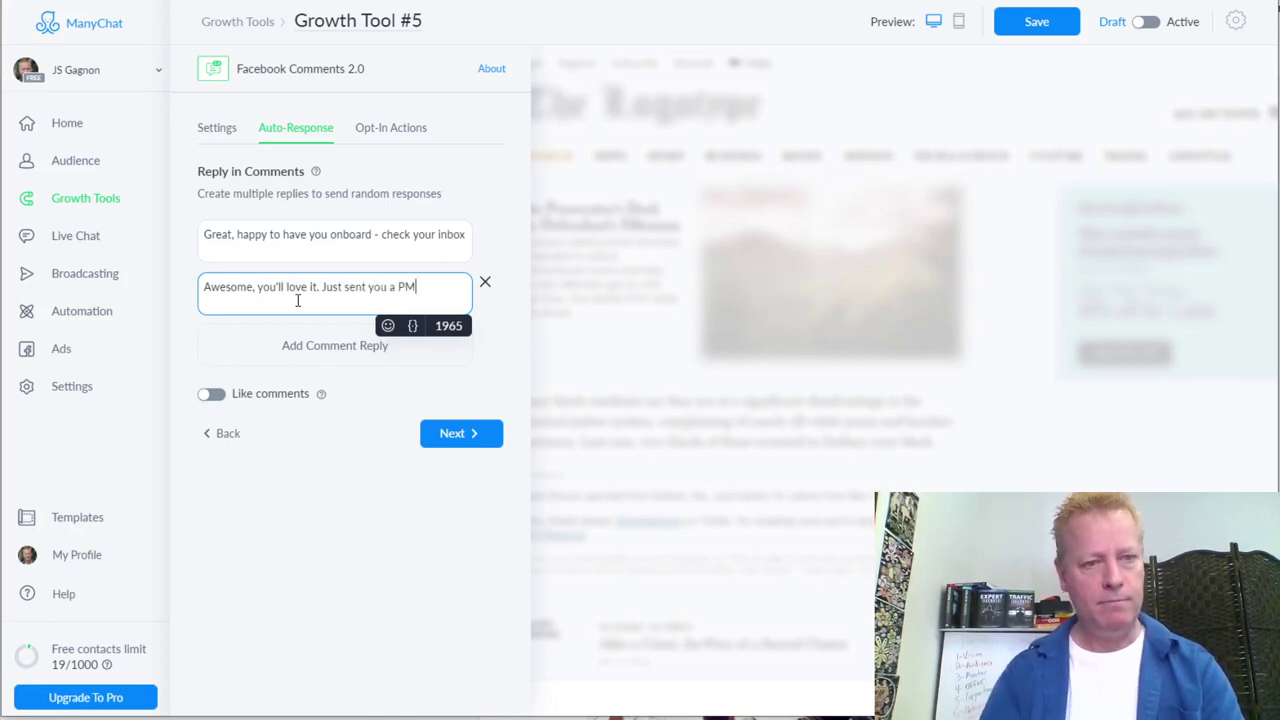
- Add a third comment reply reading "Great, let's chat - check your PM"
click(315, 345)
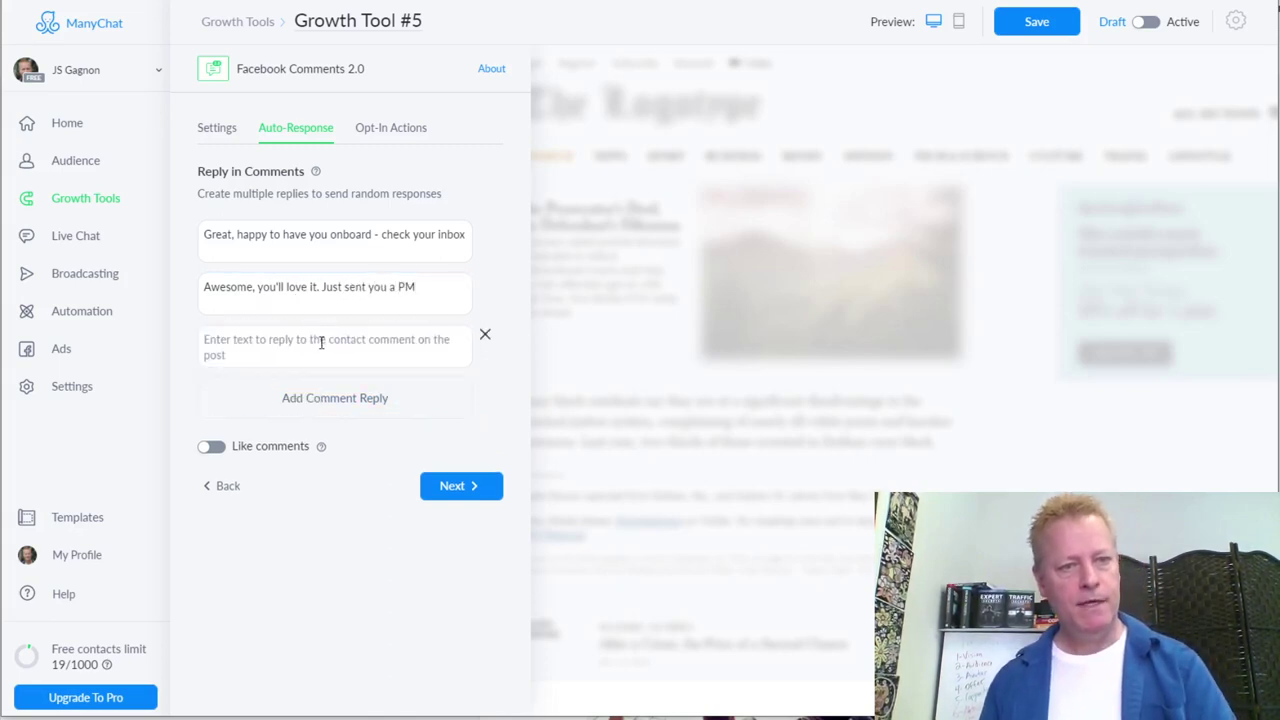
text(Great)
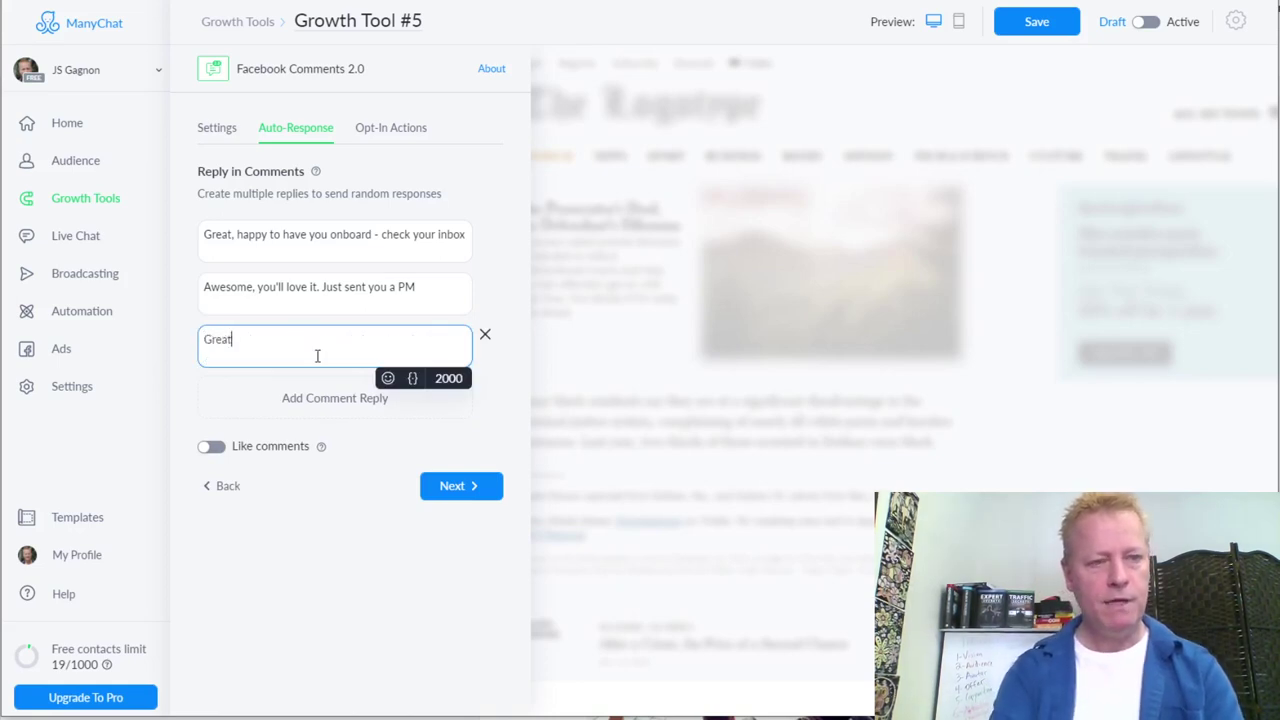
text(, let's)
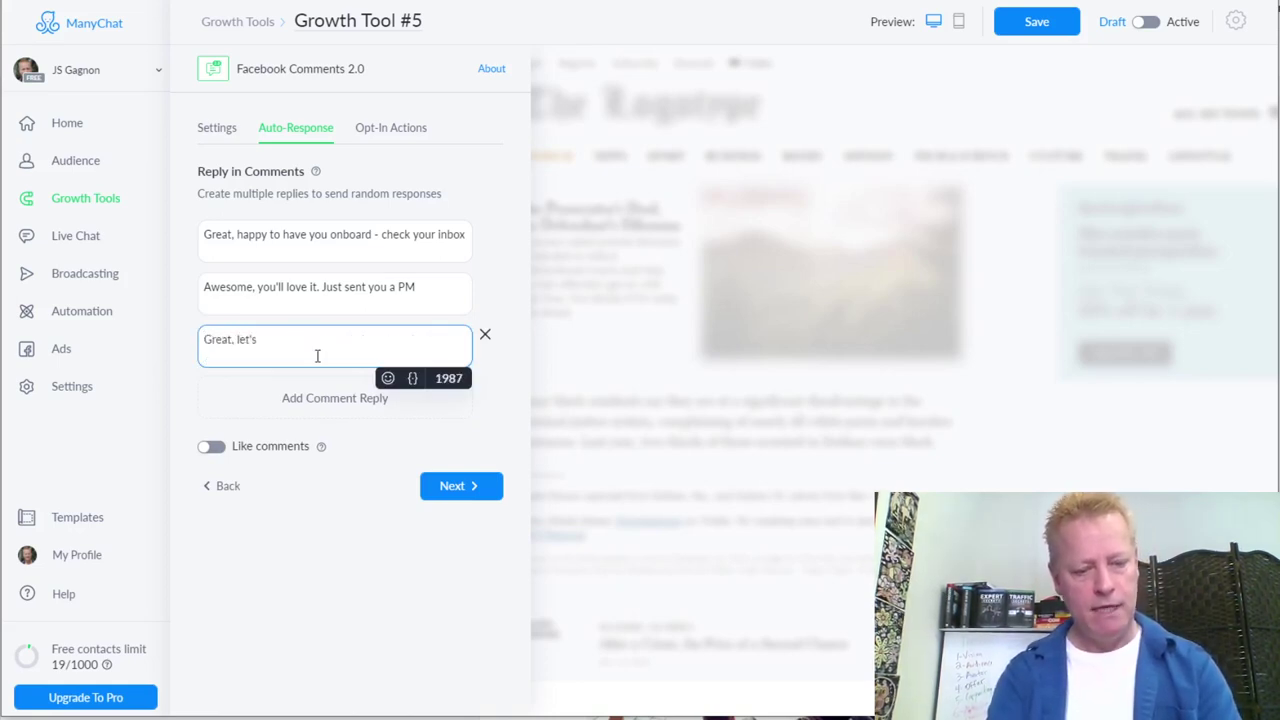
text( chat - check your PM)
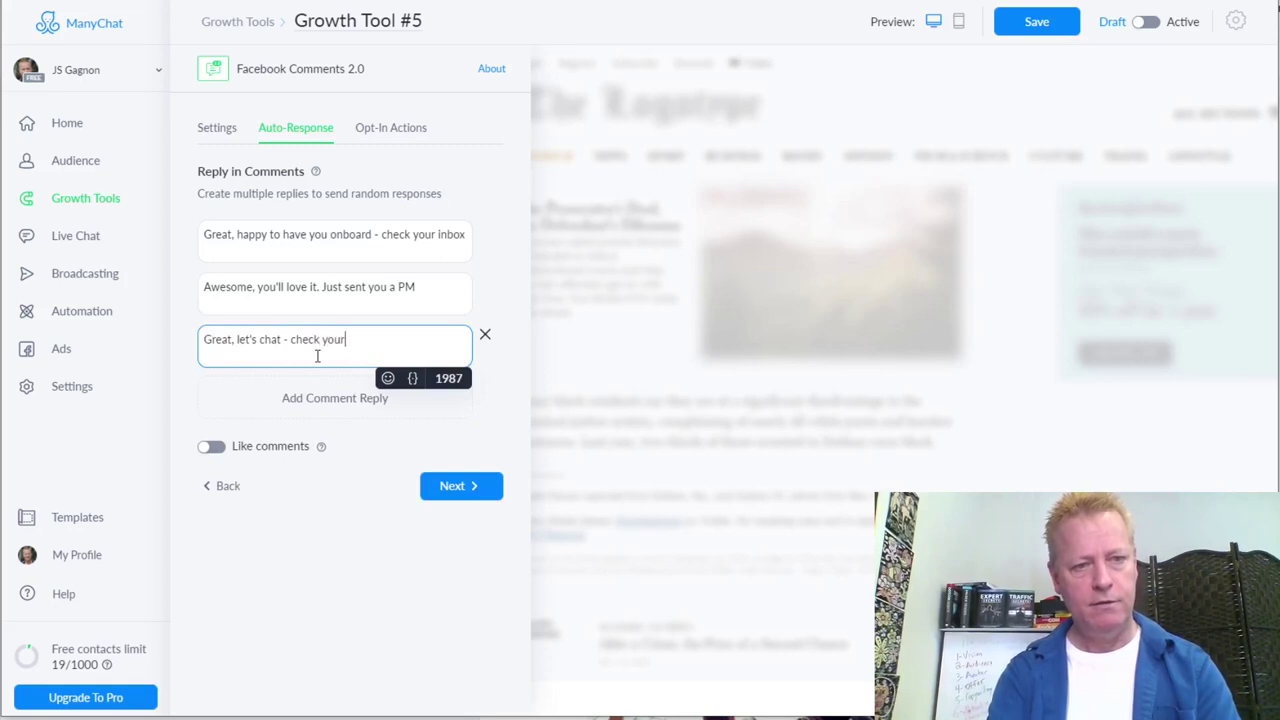
- Add a fourth comment reply reading "Happy to have your onboard, just sent you a PM with details"
click(318, 400)
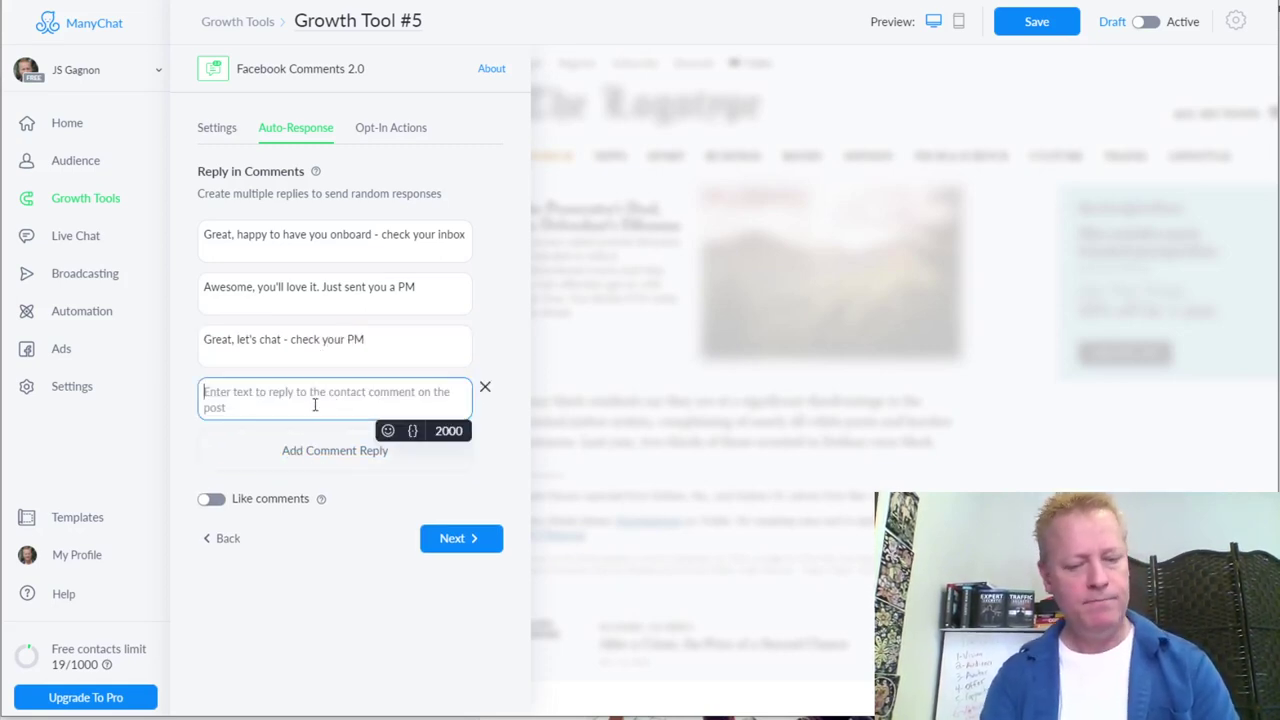
text(Happy to have your o)
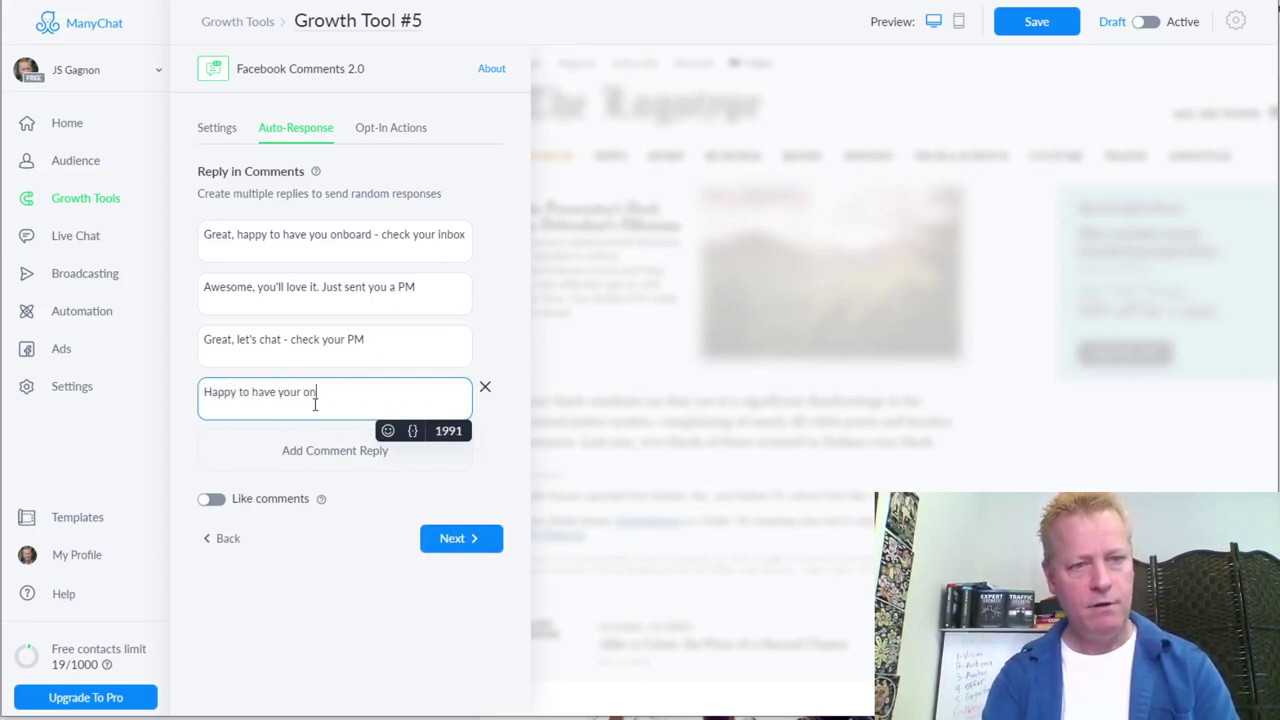
key(BackSpace)
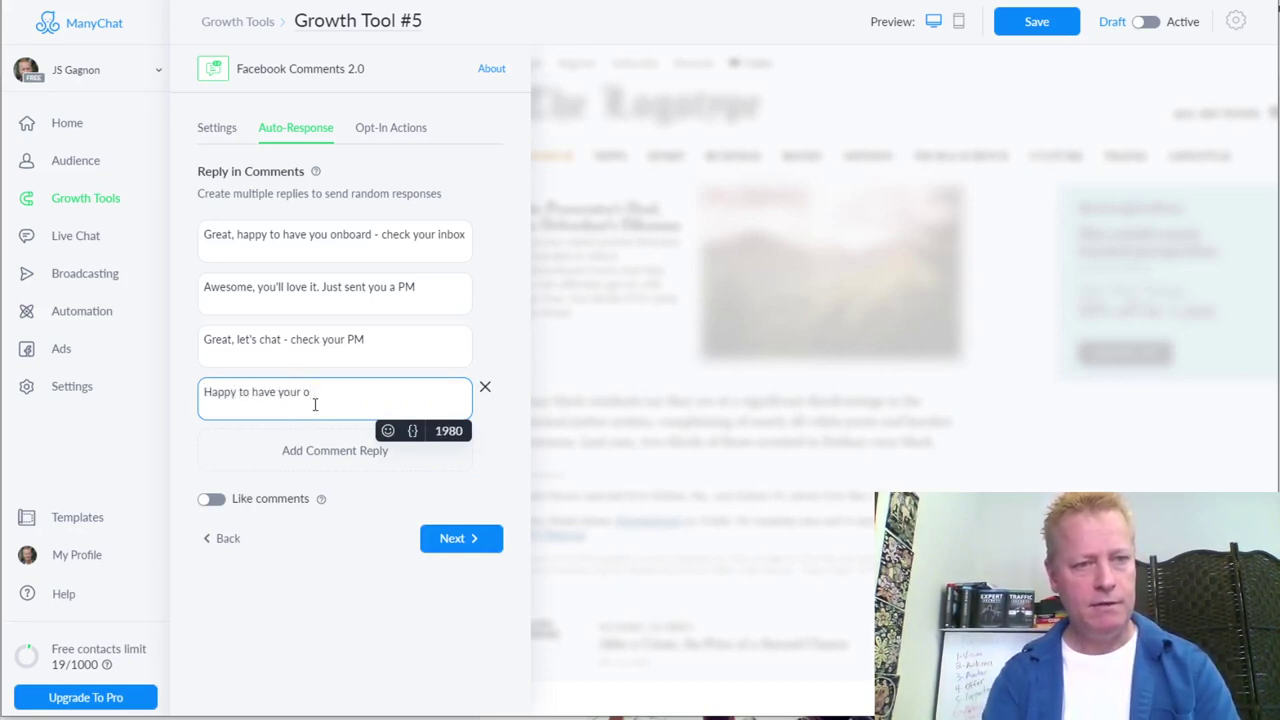
text(nbo)
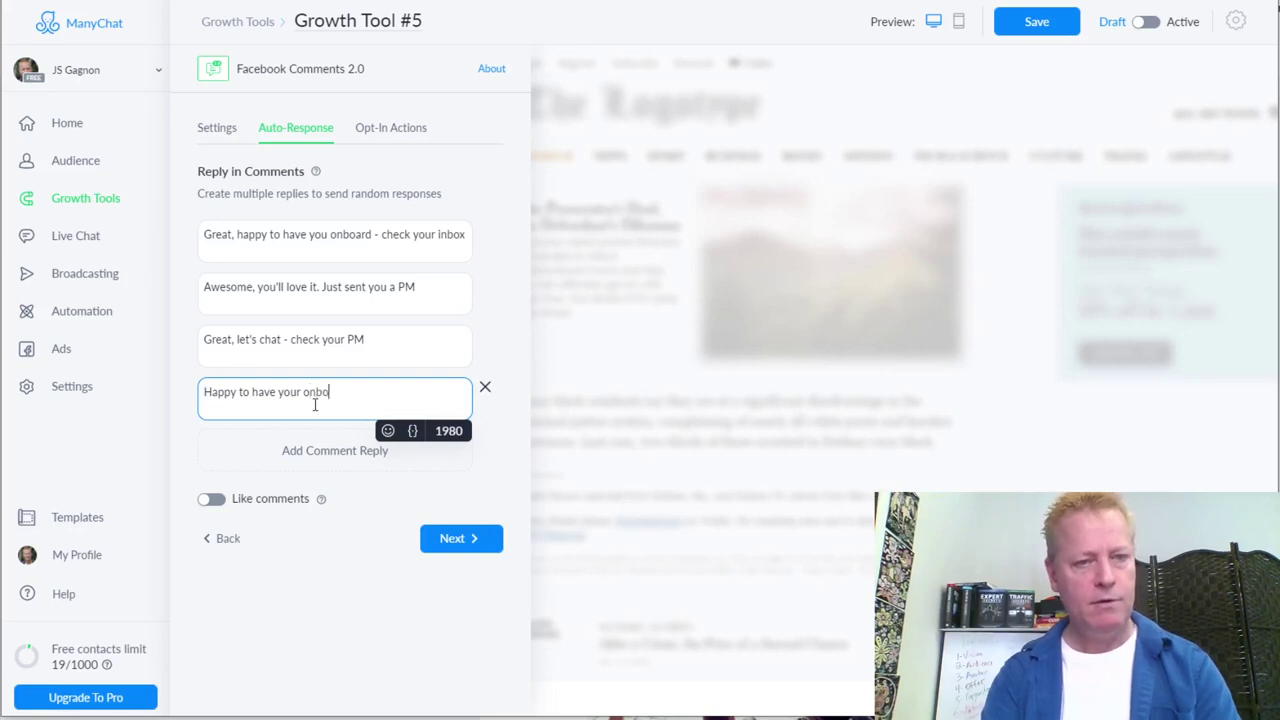
text(ard)
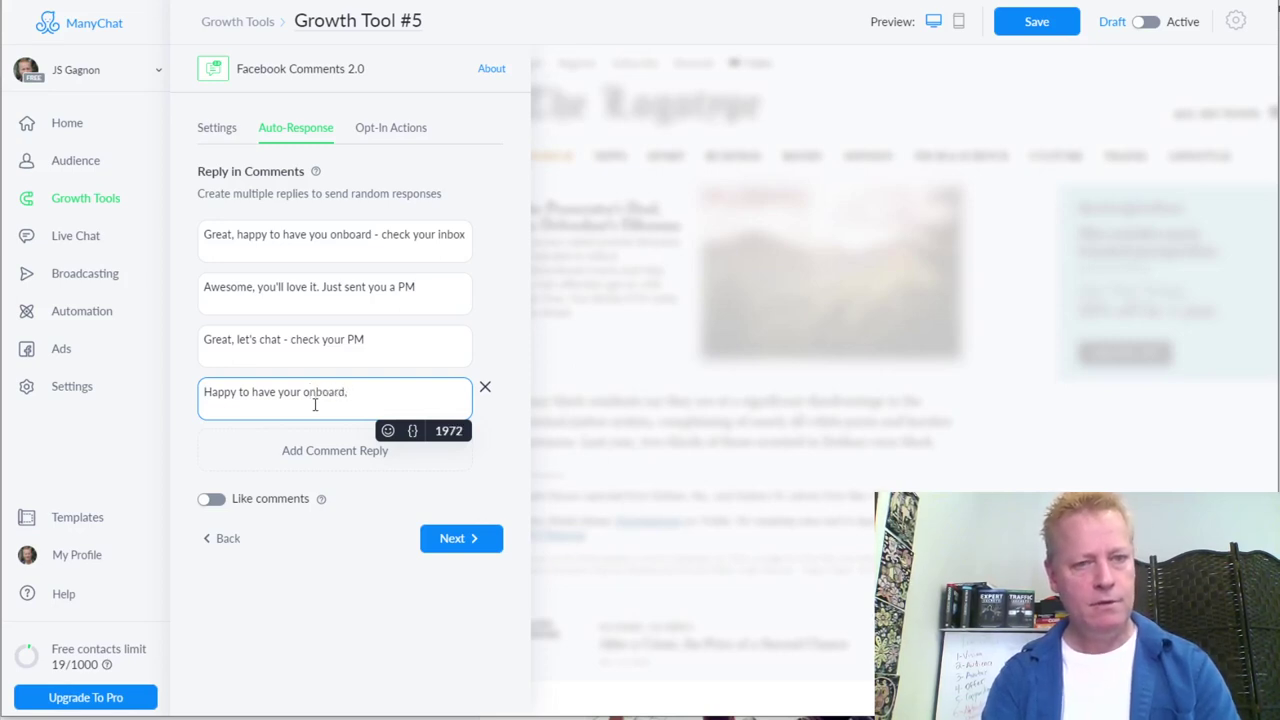
text(, just sent you a PM with)
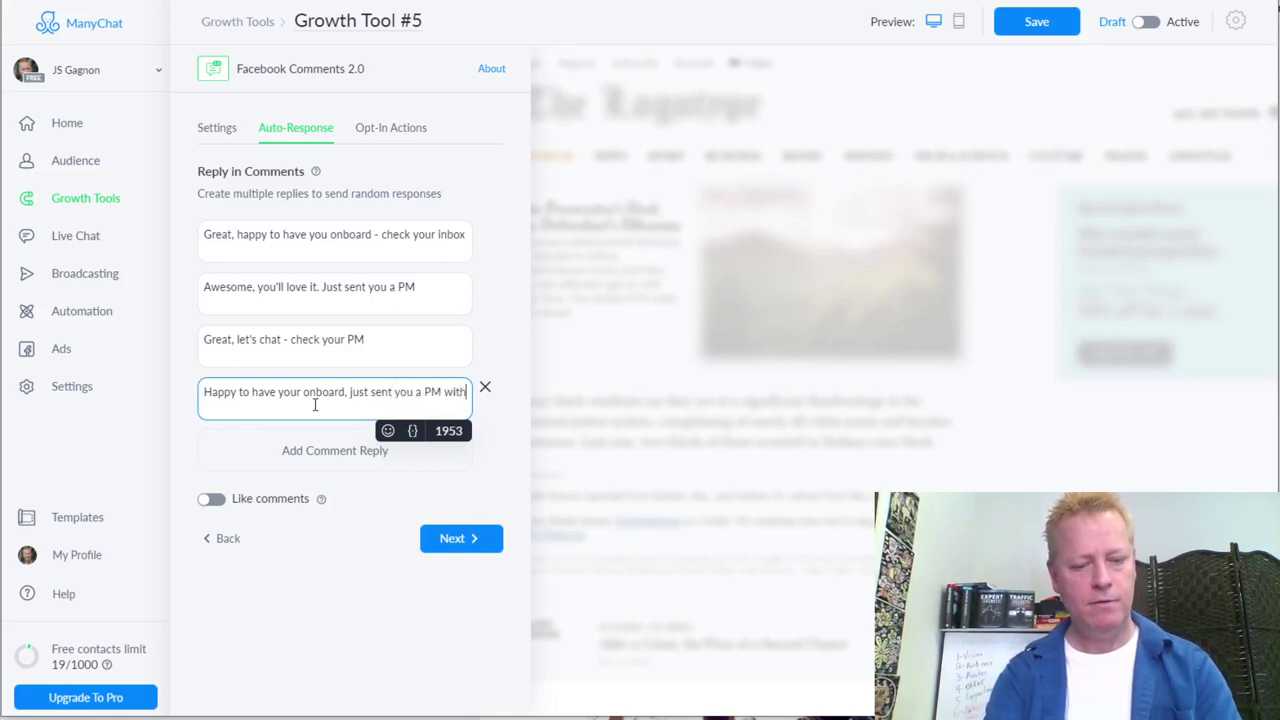
text( details)
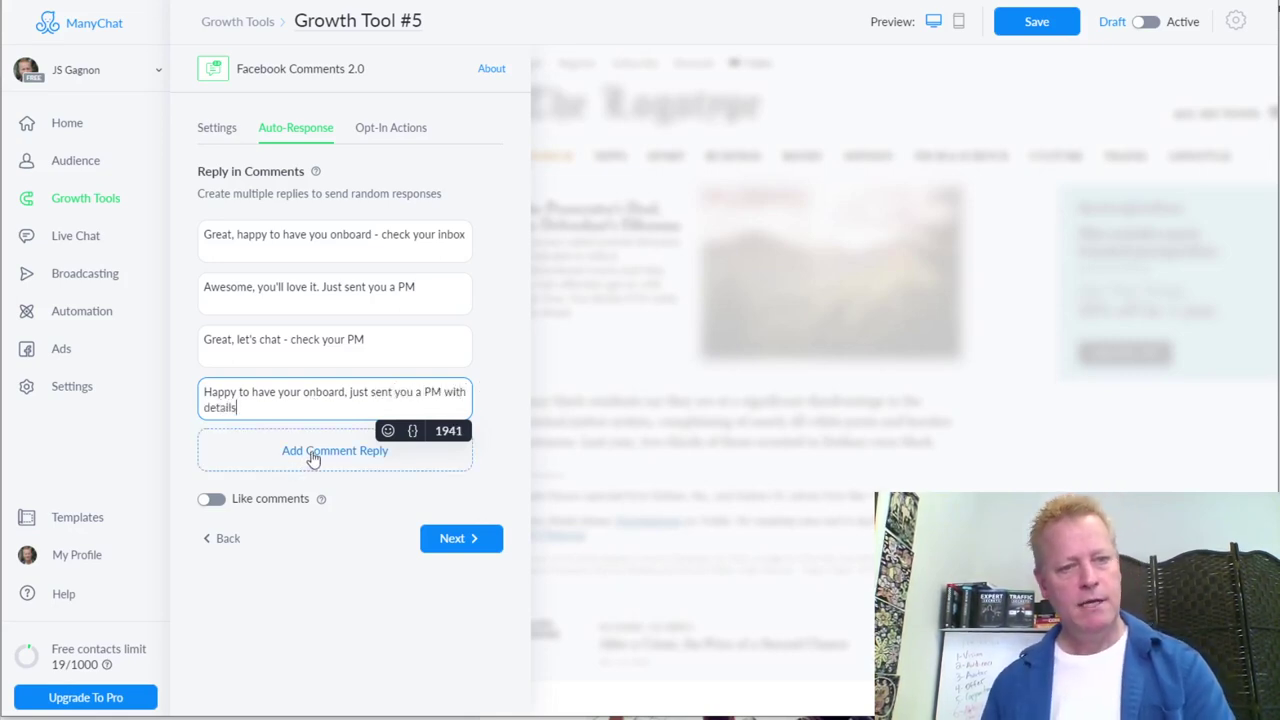
- Add a fifth comment reply by copying the fourth one and changing its first word to "Awesome"
click(314, 452)
click(310, 452)
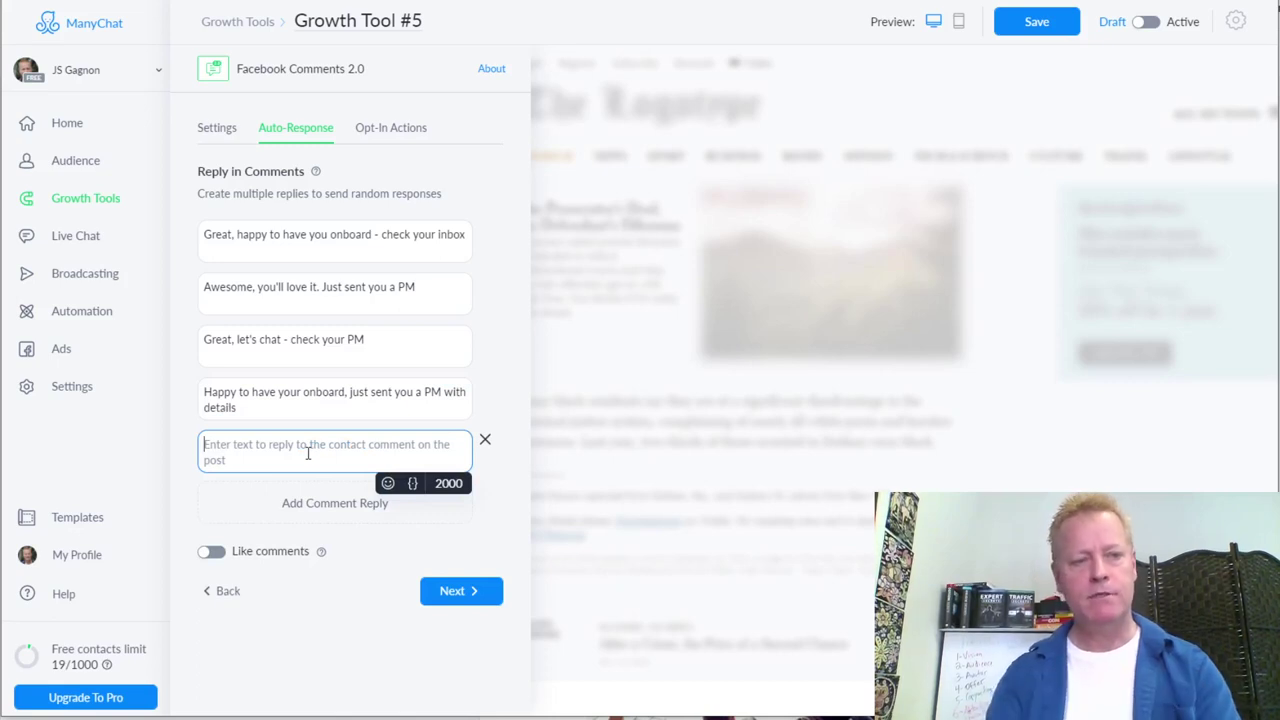
drag(266, 409, 205, 400)
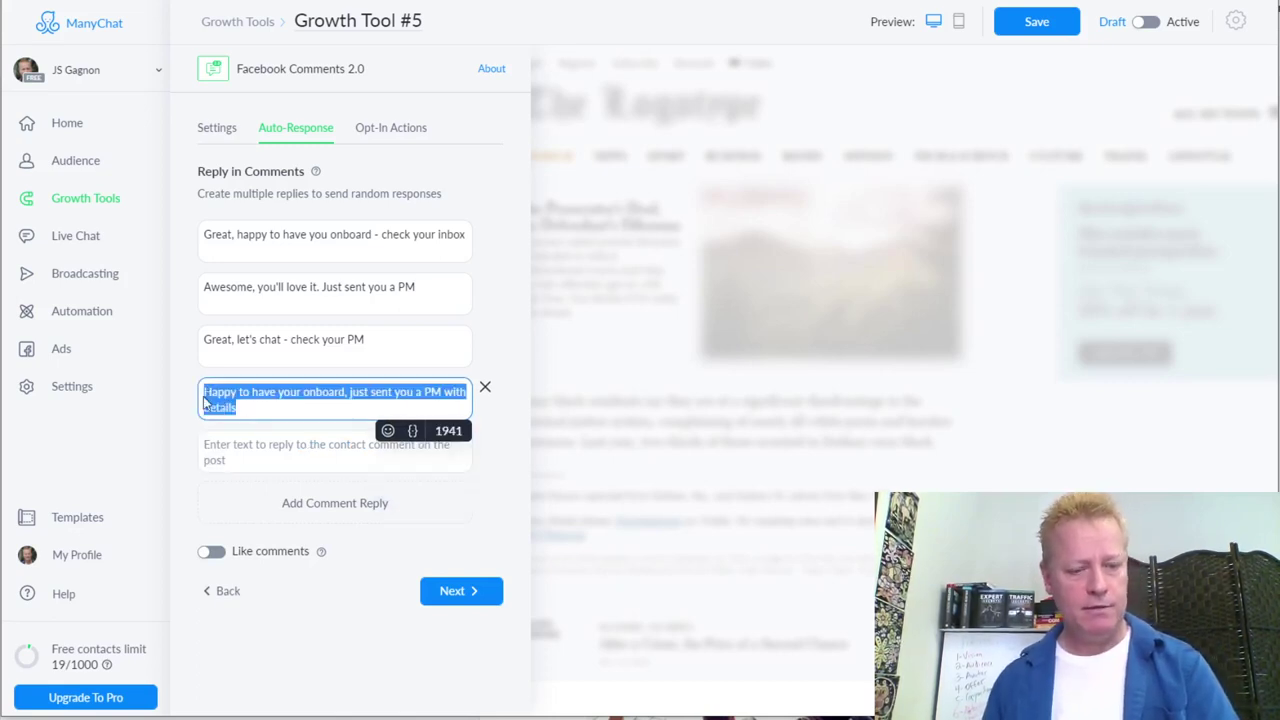
key(ctrl+c)
click(225, 444)
key(ctrl+v)
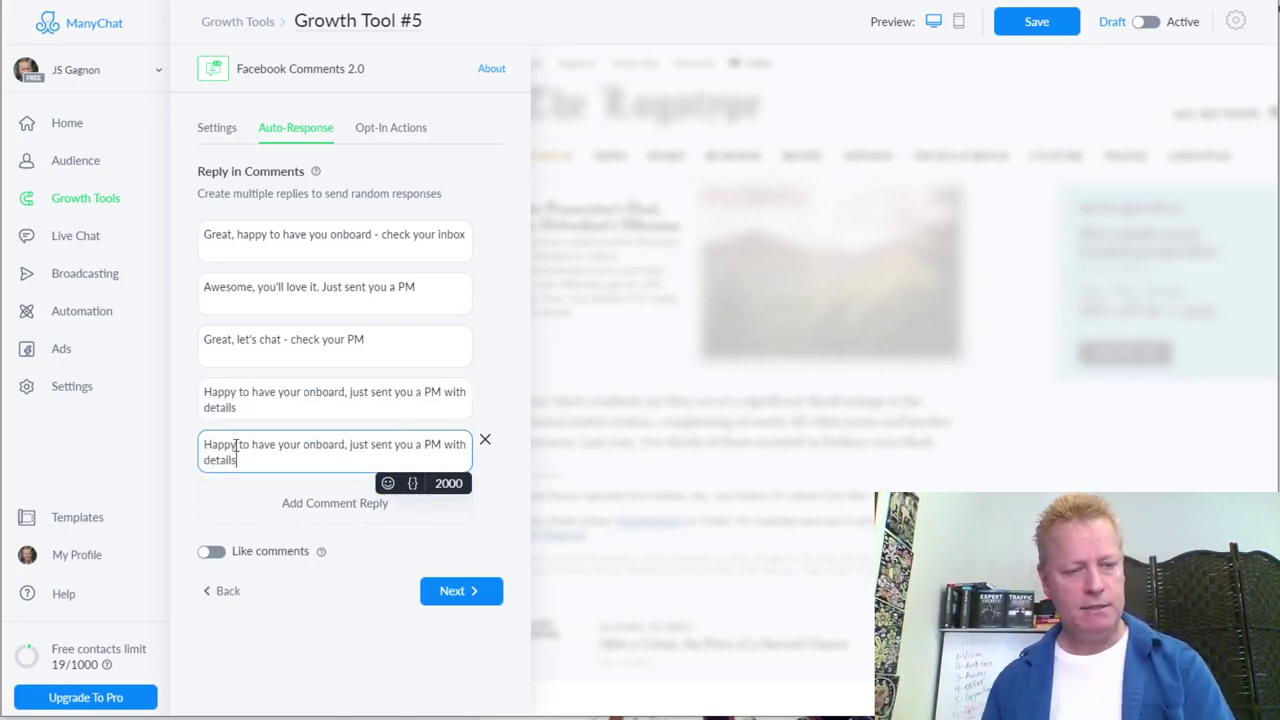
double_click(222, 444)
text(Awesome)
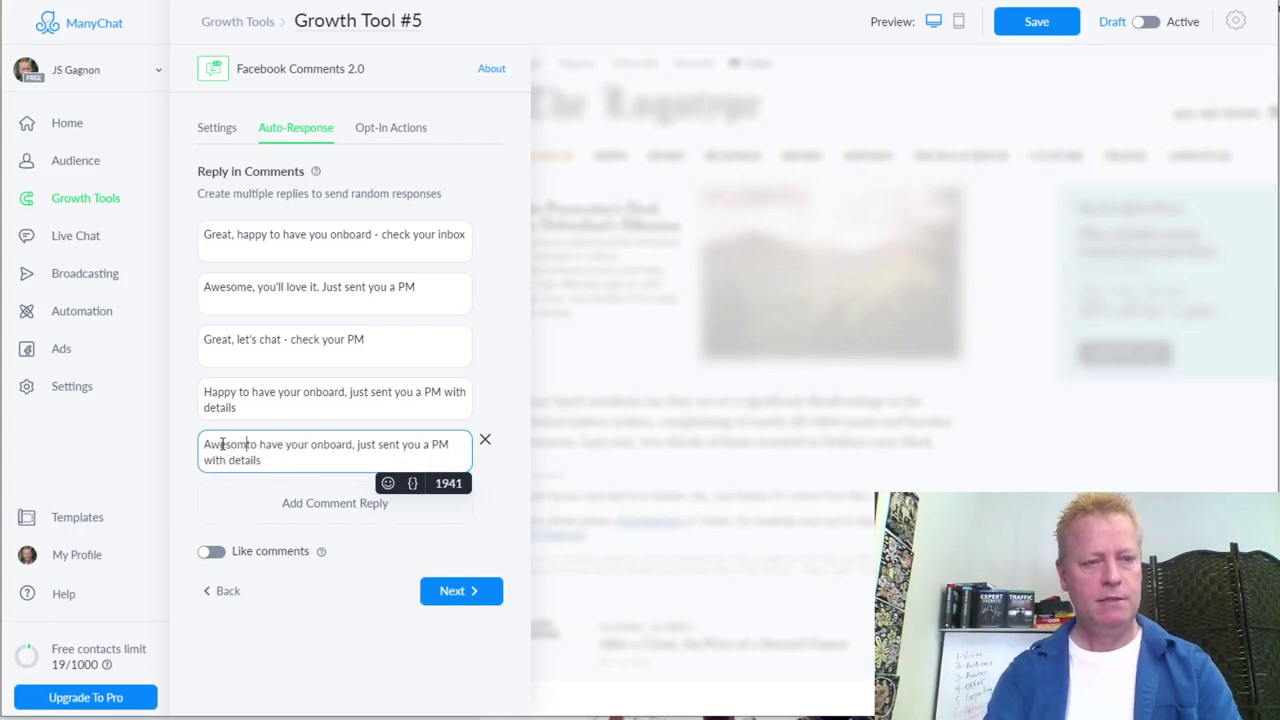
- Add a sixth comment reply reading "Great to have your onboard, just sent you a private message with details"
click(290, 504)
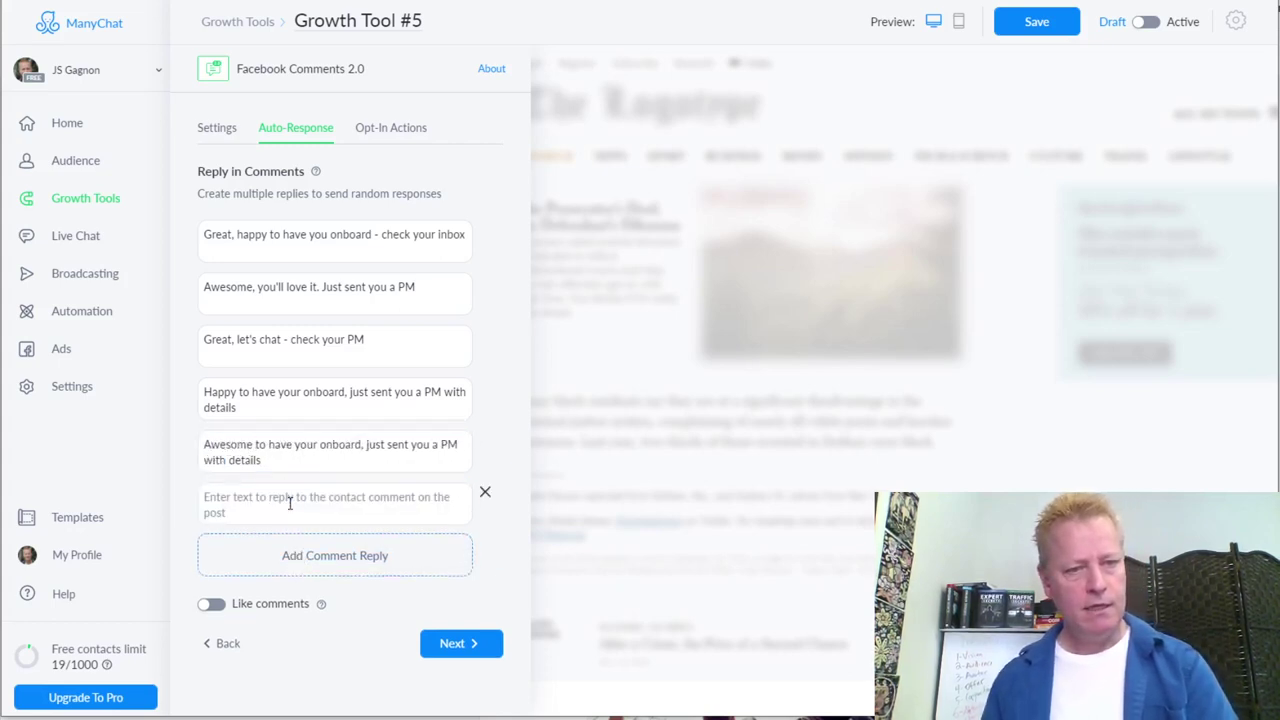
key(ctrl+v)
double_click(214, 497)
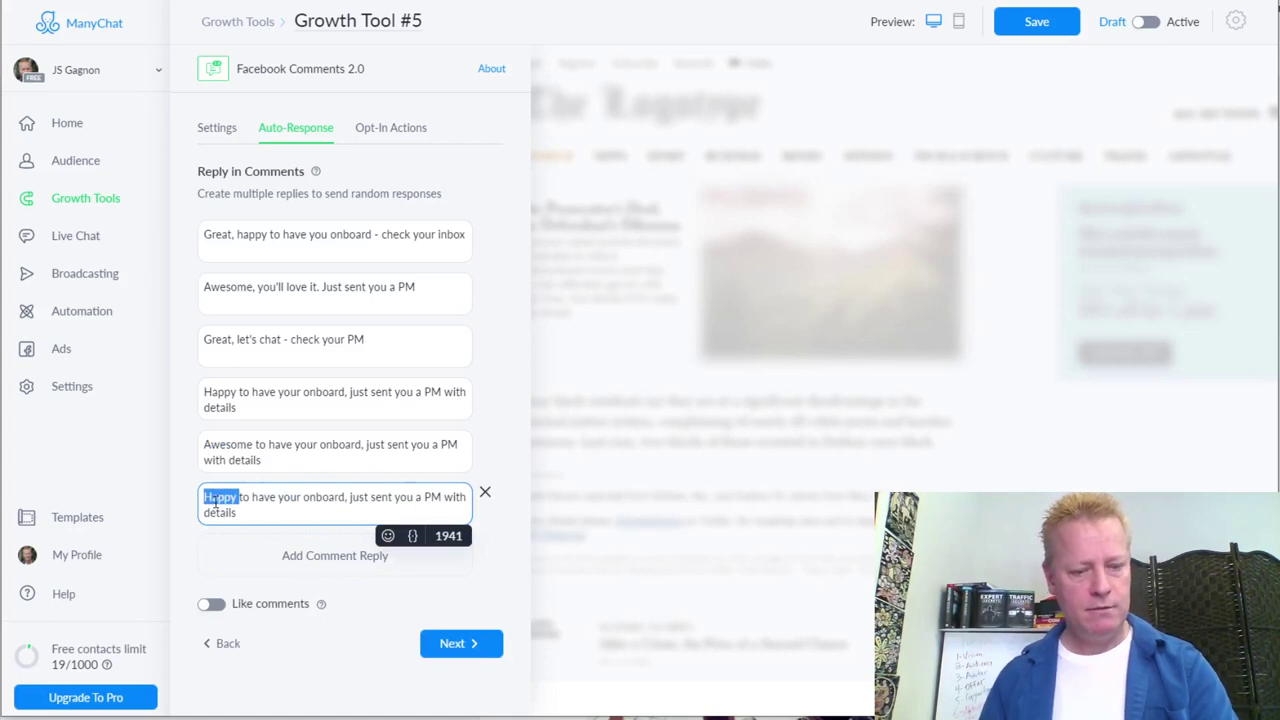
text(Great)
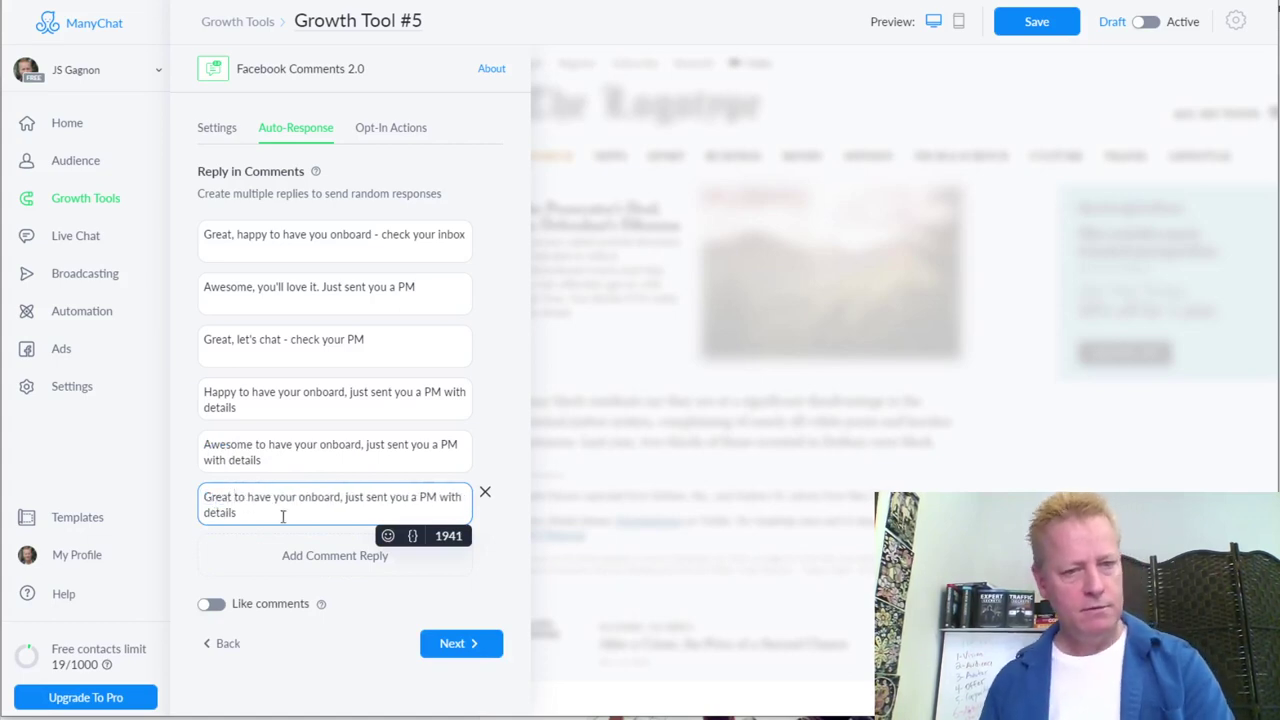
double_click(428, 497)
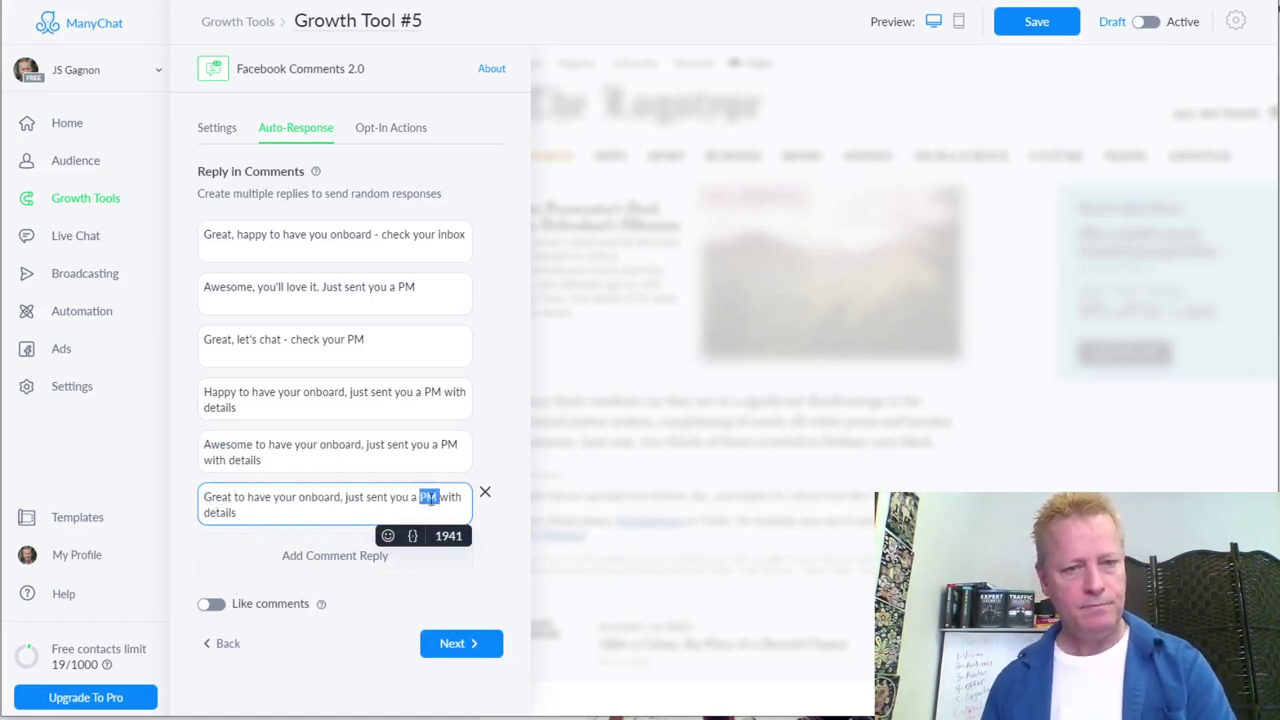
key(BackSpace)
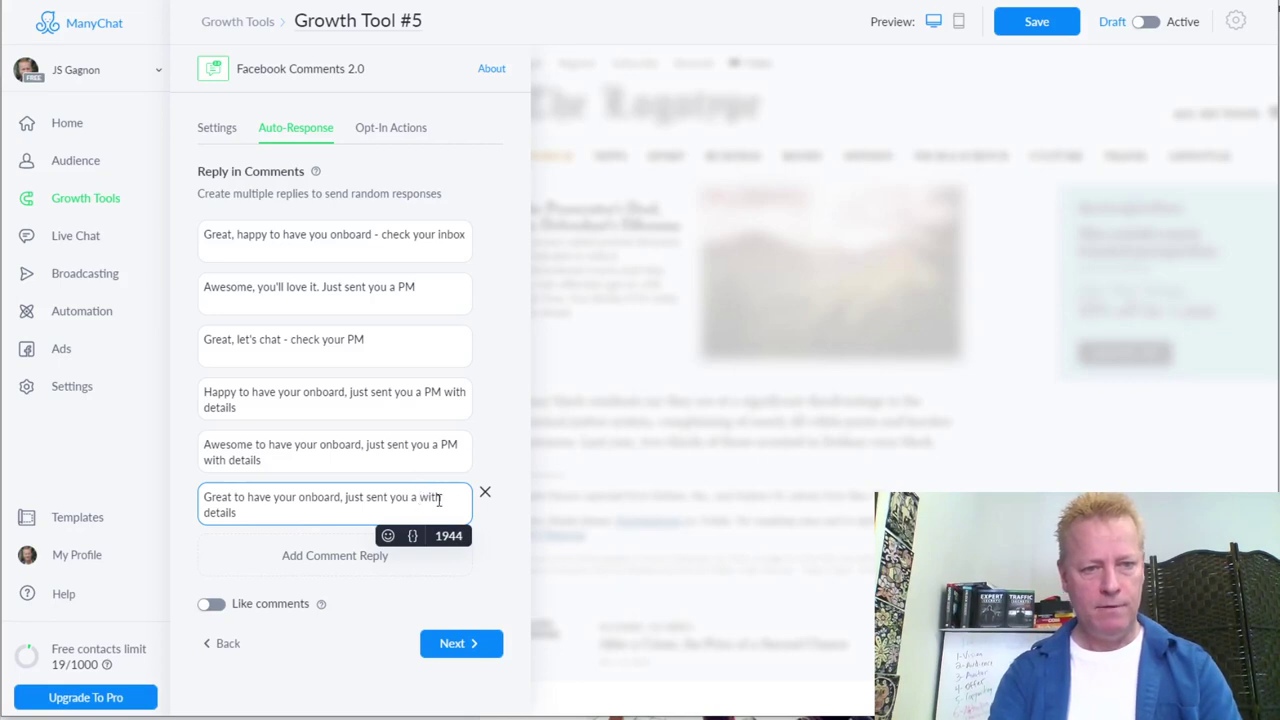
text(private messag)
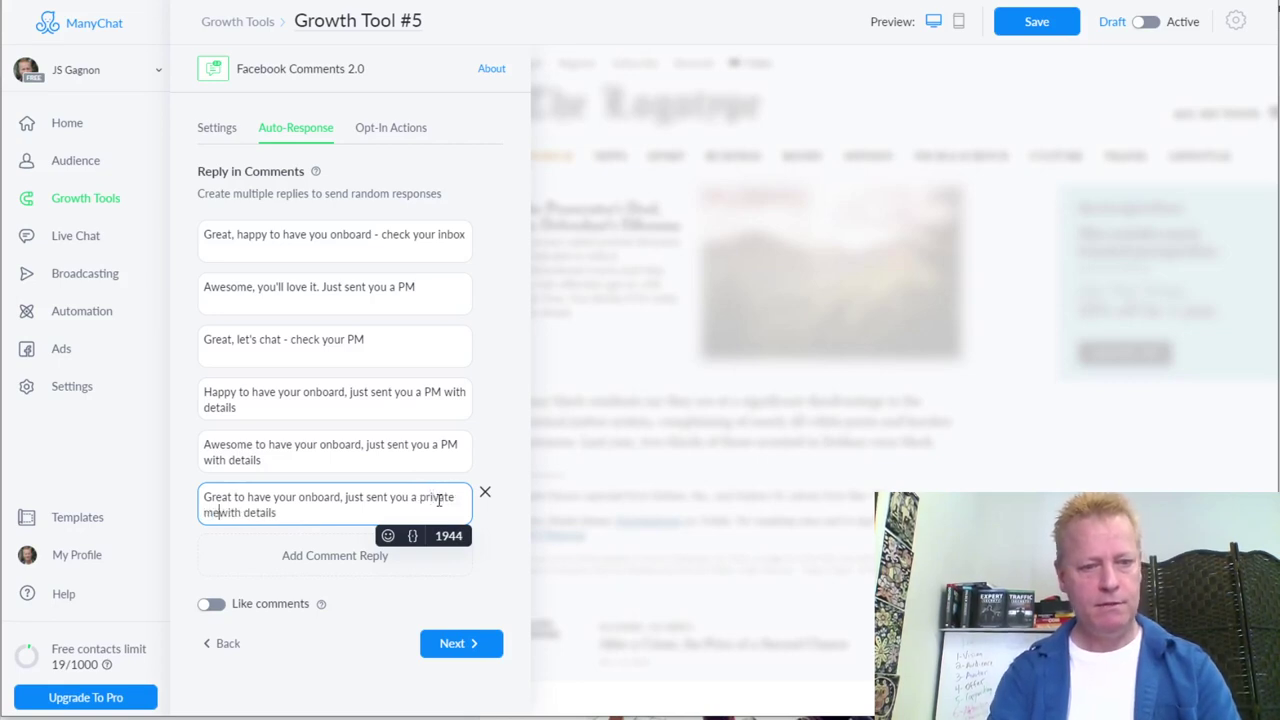
text(e in)
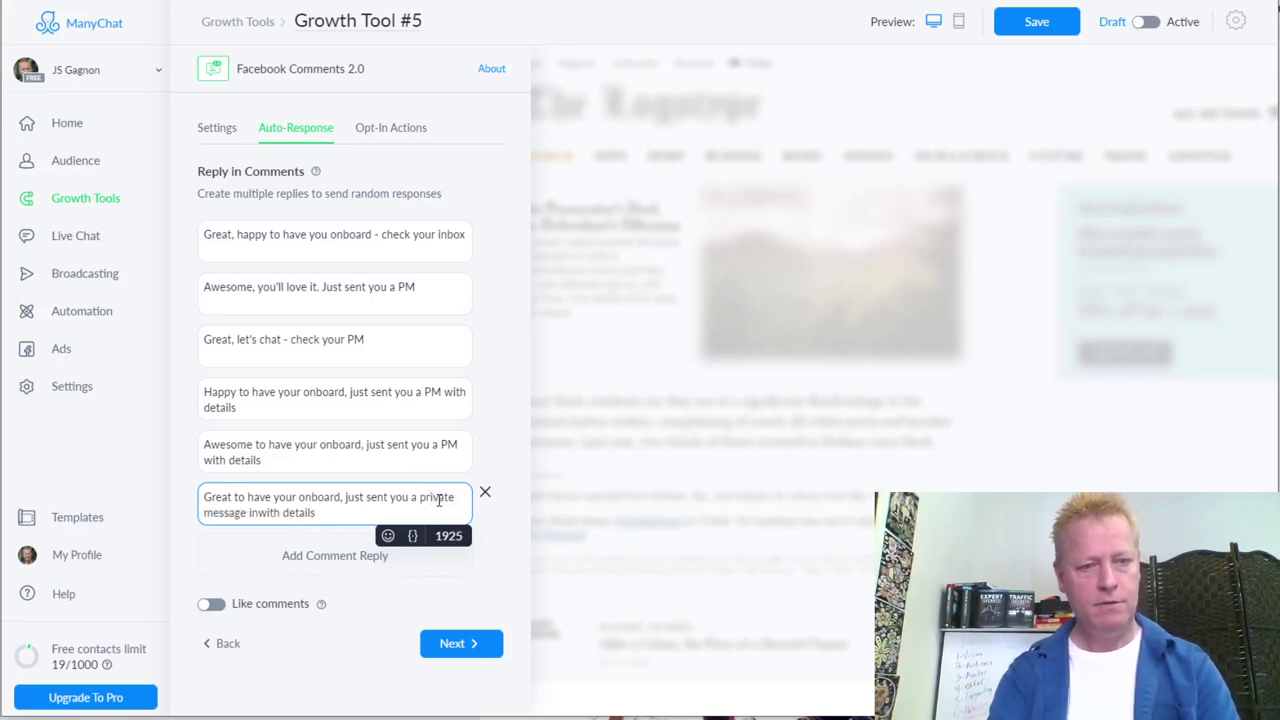
click(393, 447)
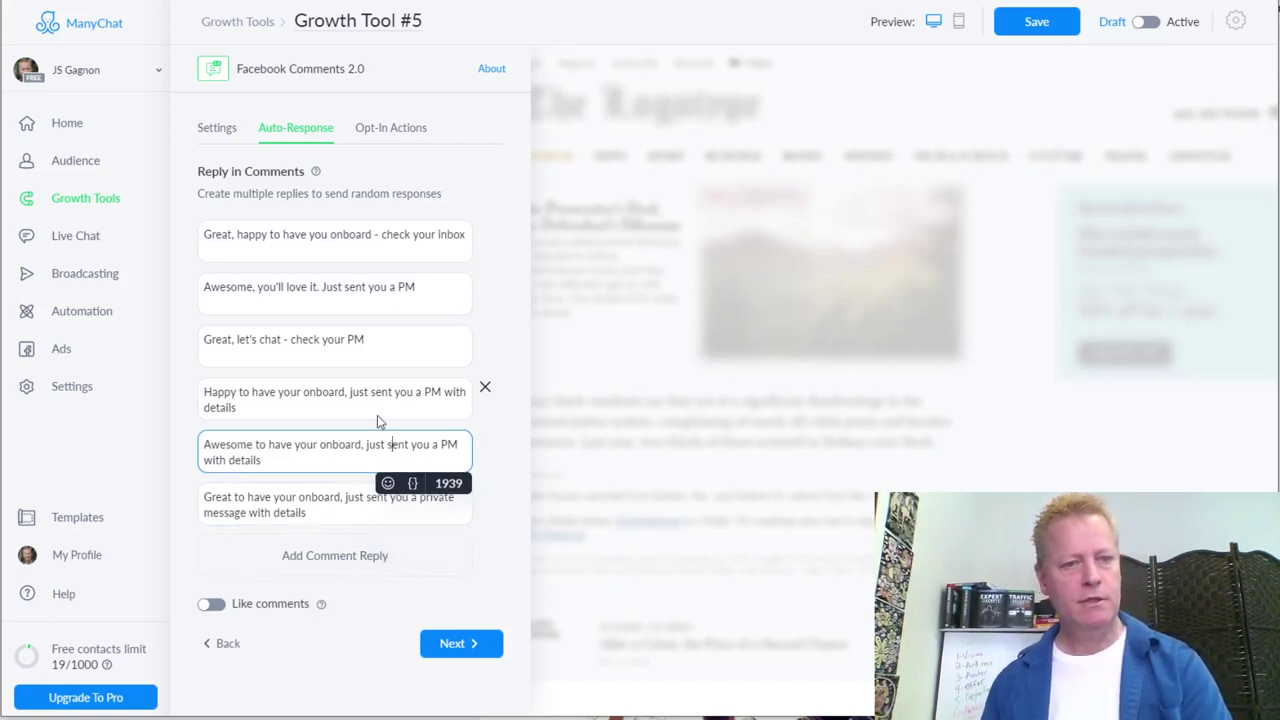
drag(380, 416, 358, 354)
click(355, 345)
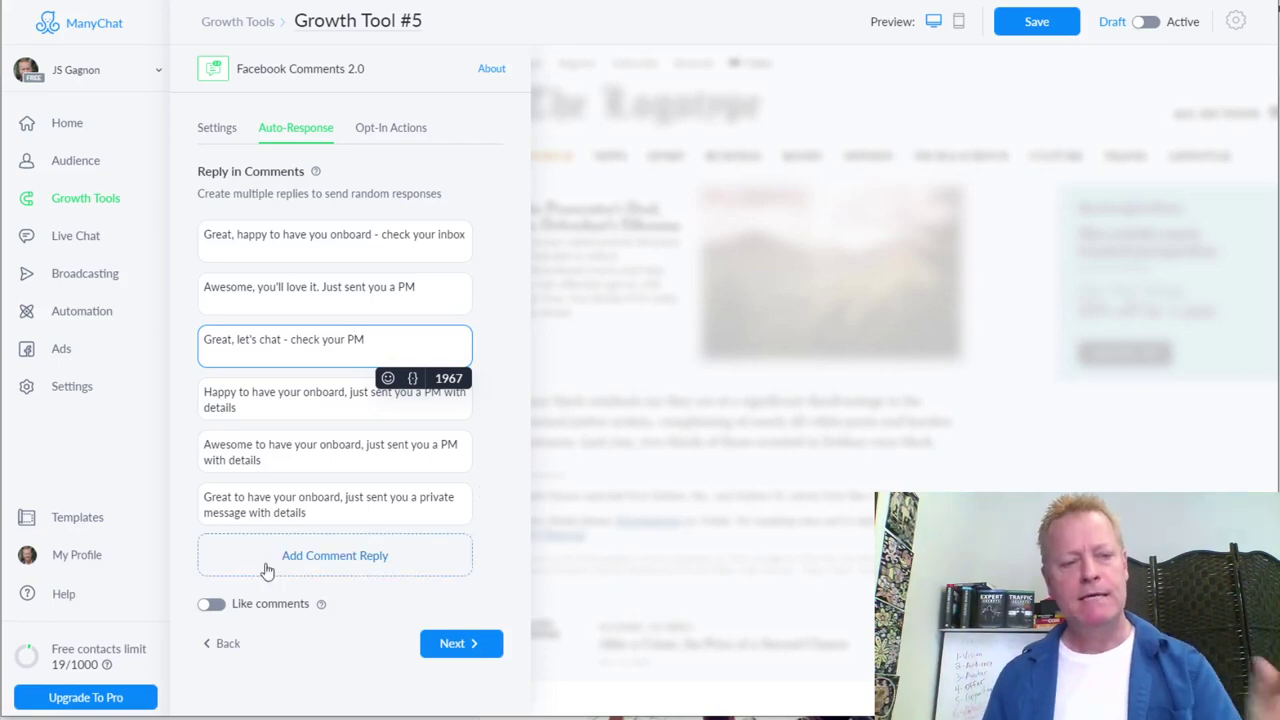
- Enable automatic liking of comments and save the growth tool after advancing to the opt-in actions
click(212, 604)
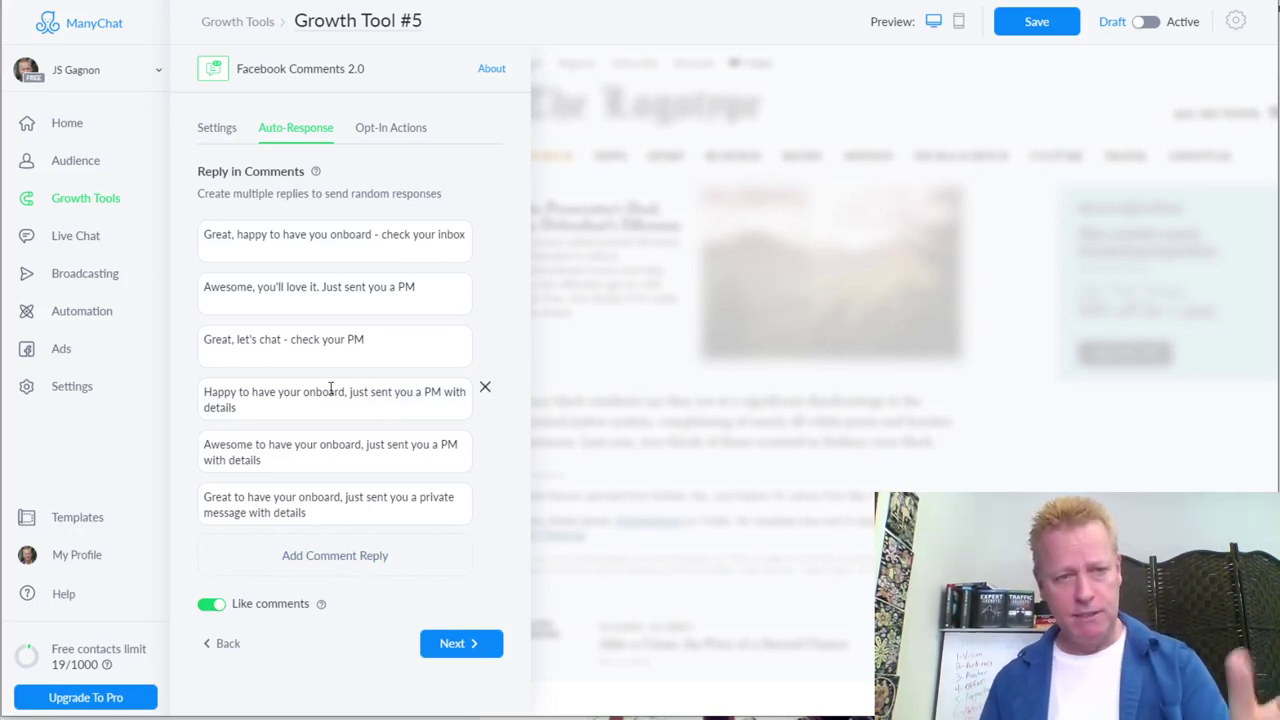
click(470, 645)
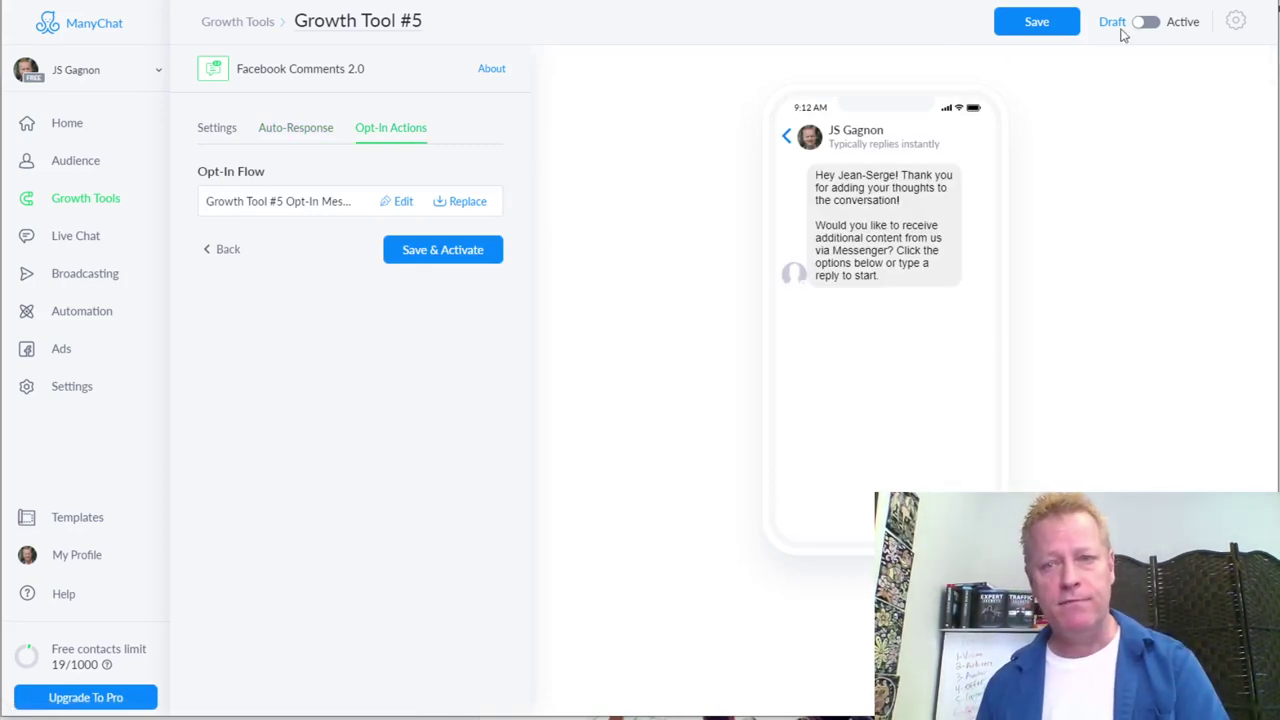
click(1072, 22)
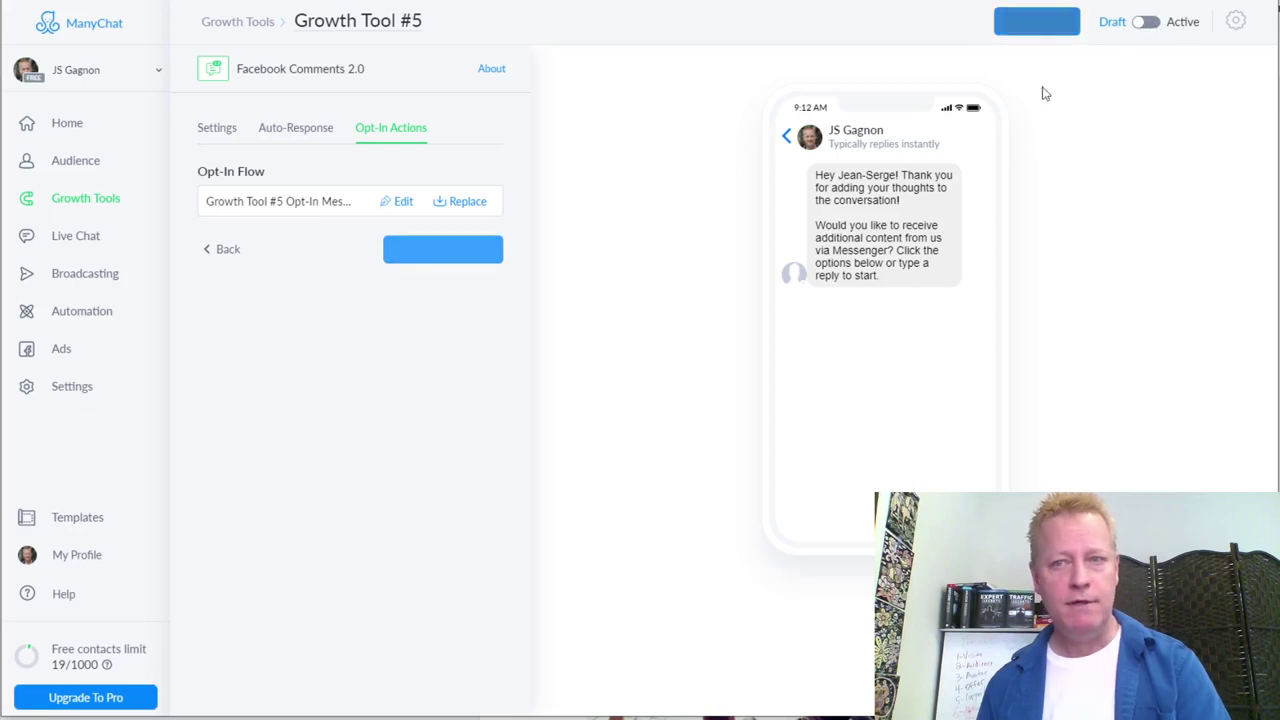
- Edit the opt-in flow's message so its greeting continues "Thank you for you interet in my affiliate program for Comment Grabber!" followed by a blank line
click(402, 203)
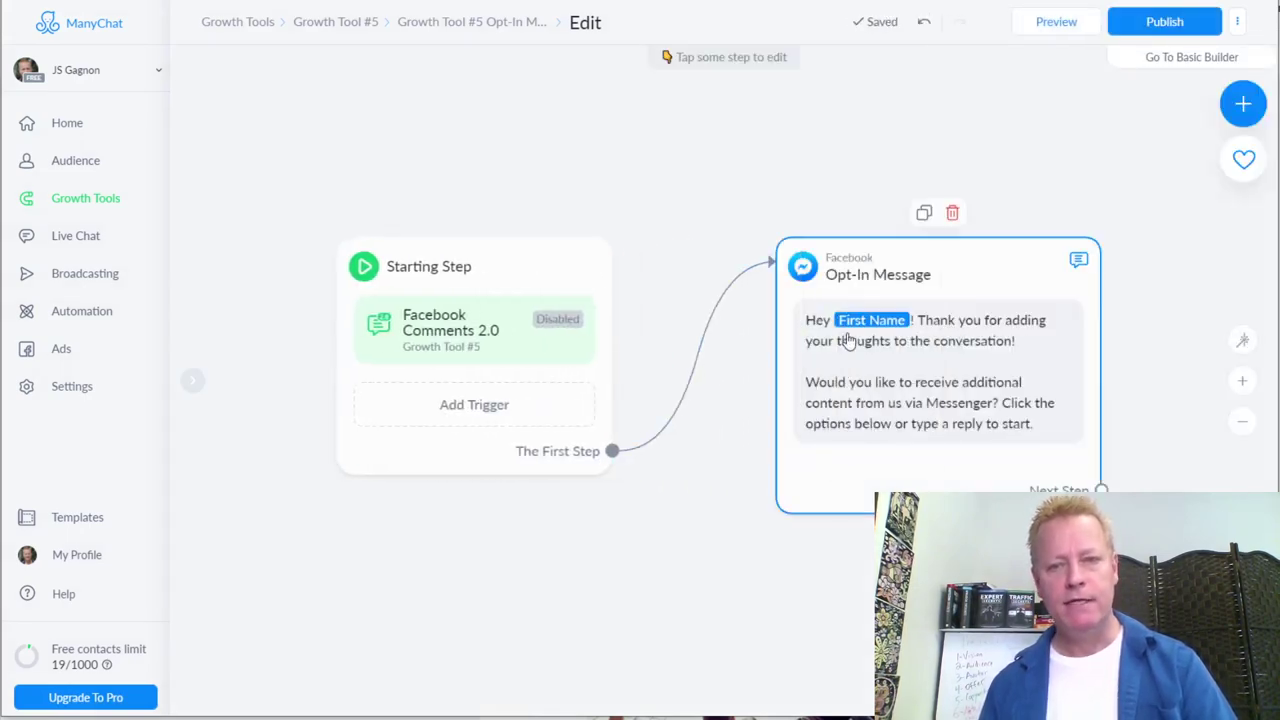
click(975, 349)
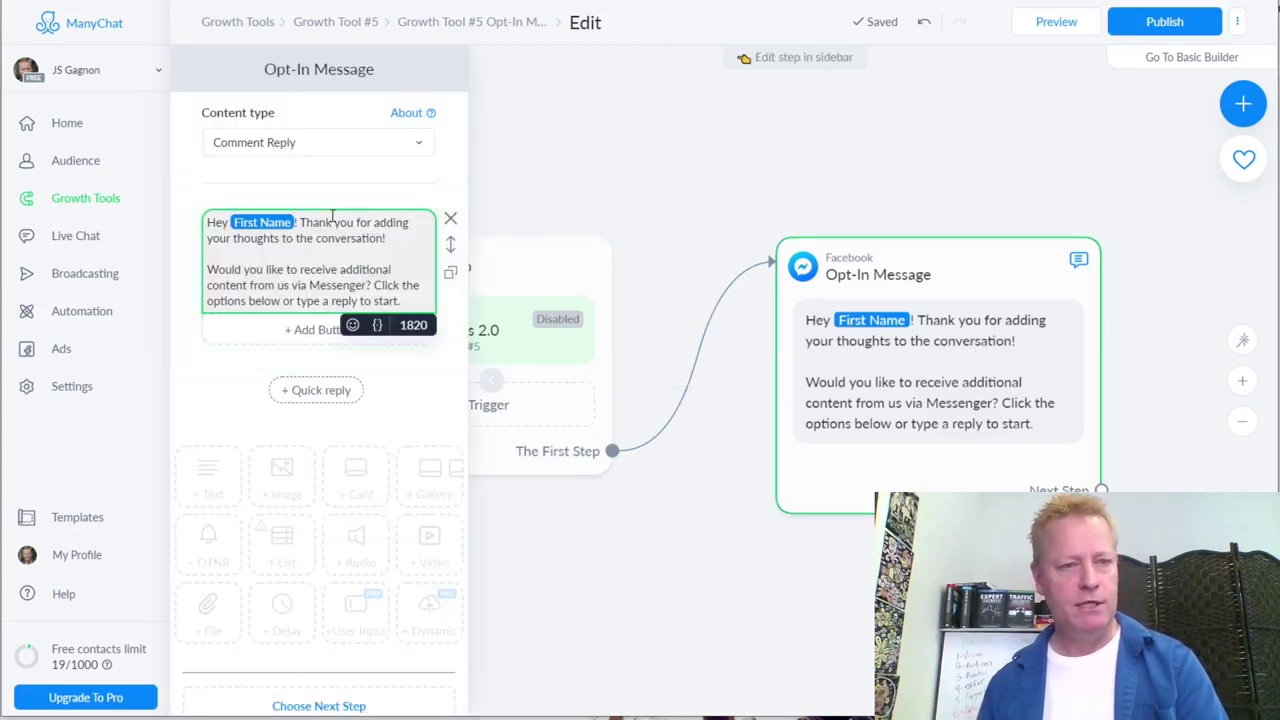
drag(375, 222, 401, 246)
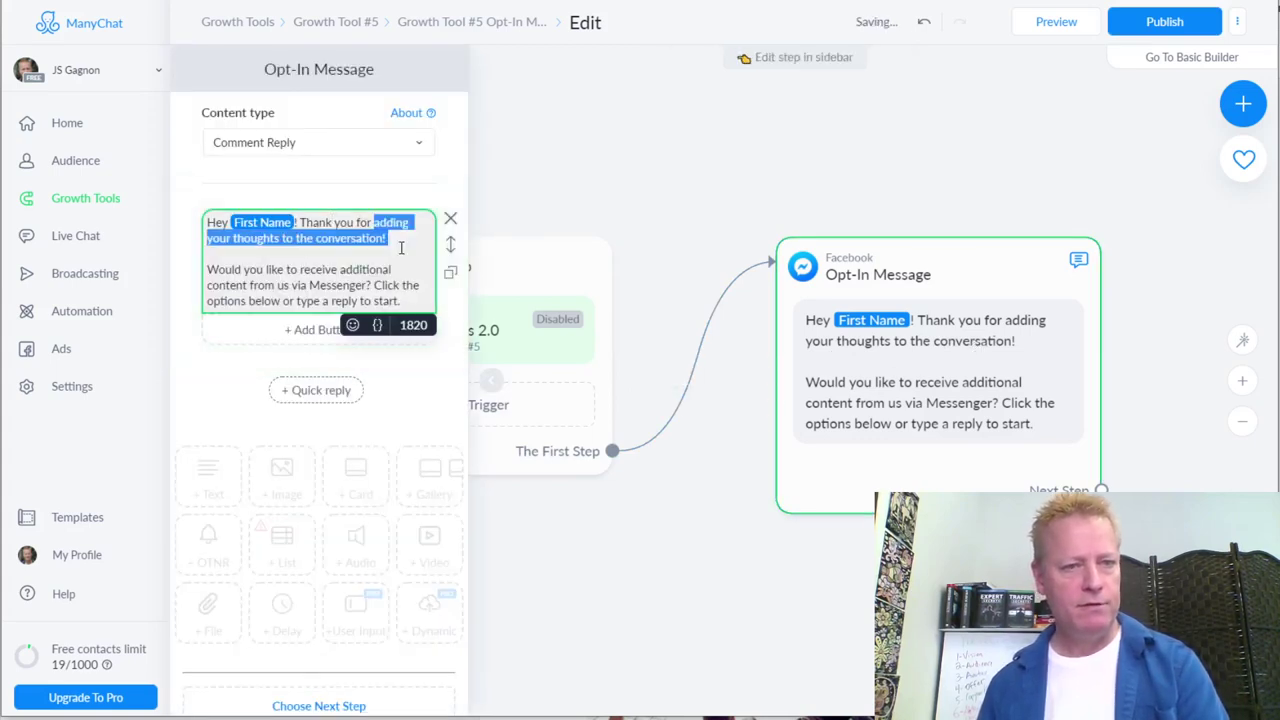
text(yur)
key(BackSpace)
text(ou intere)
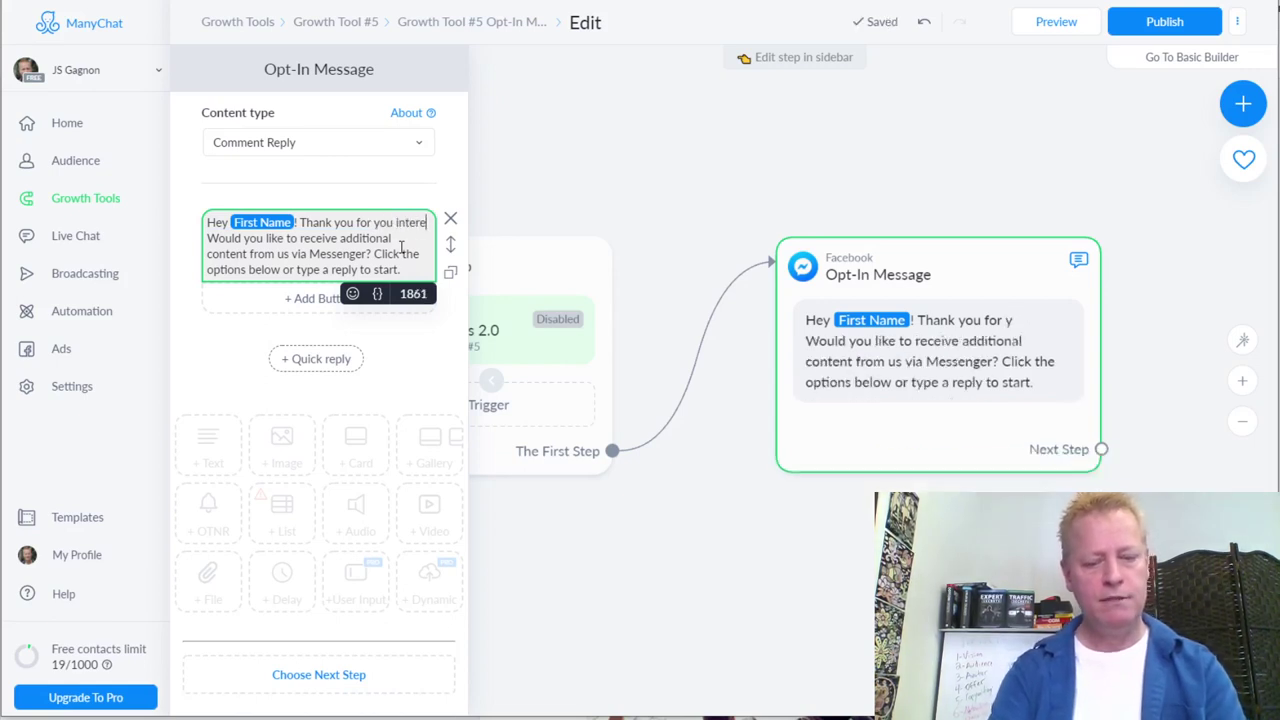
text(t in my affiliate prog)
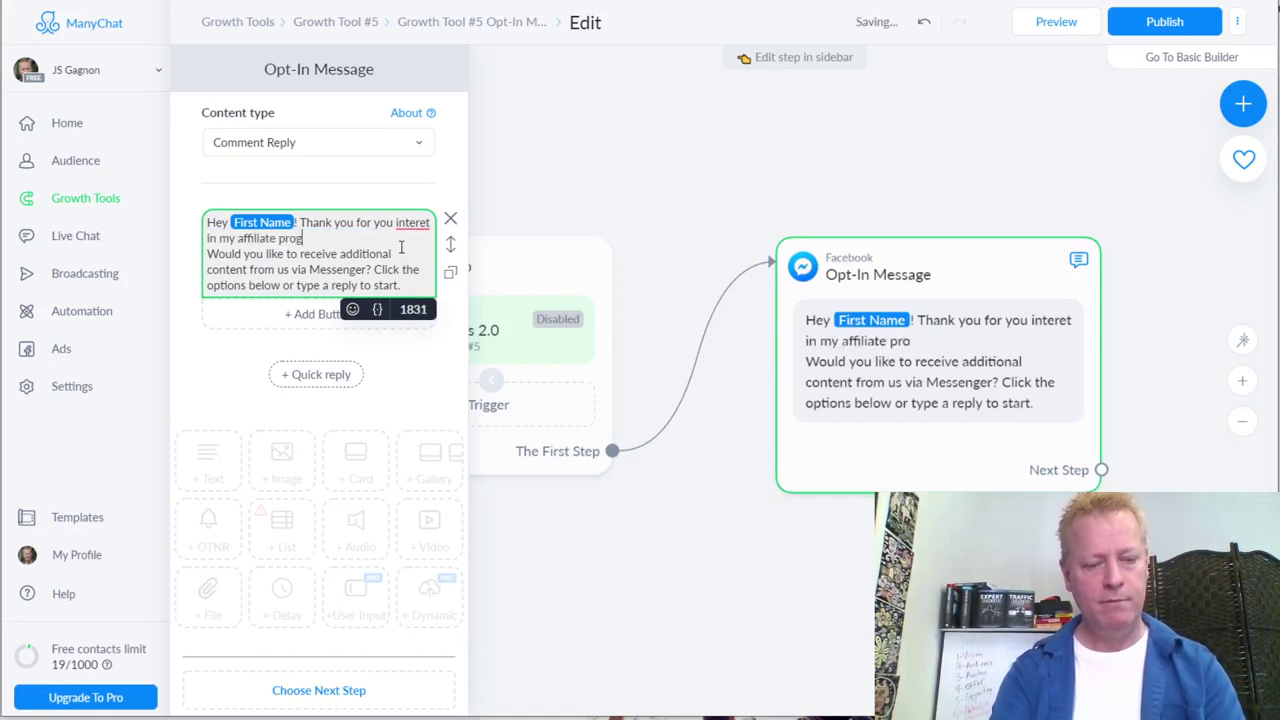
text(ram for Comment Grabber)
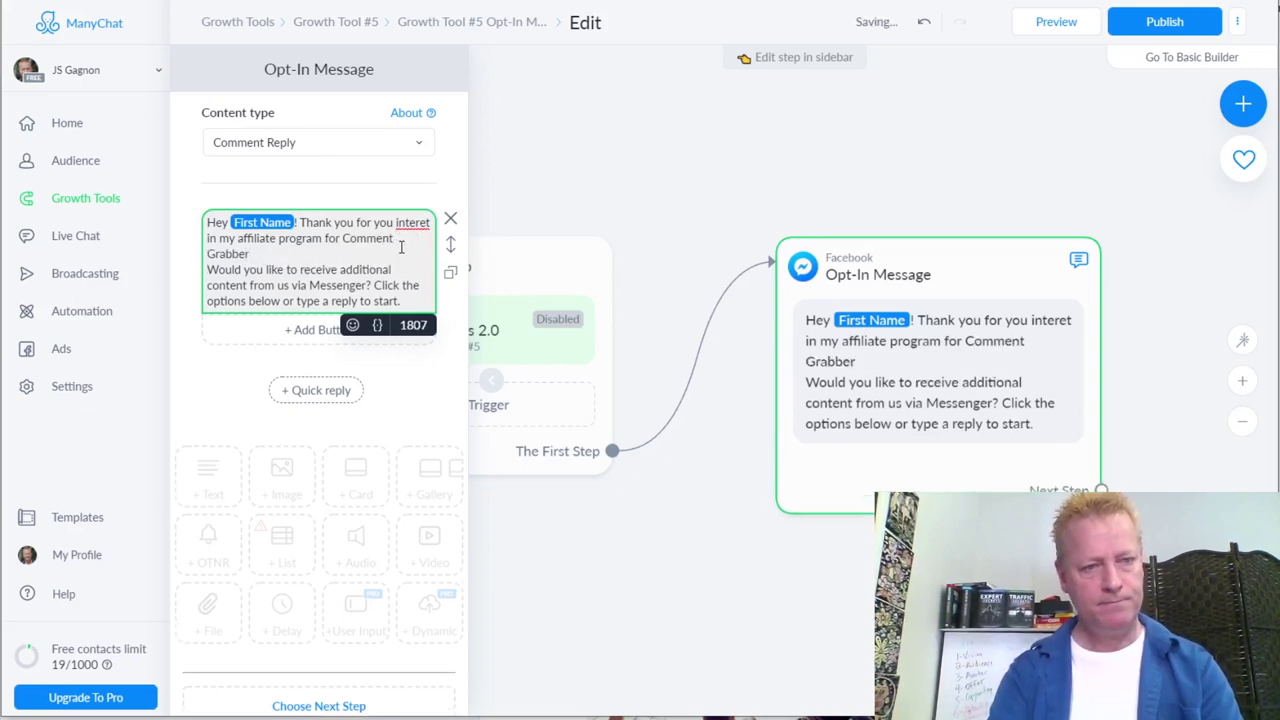
text(!)
key(Return)
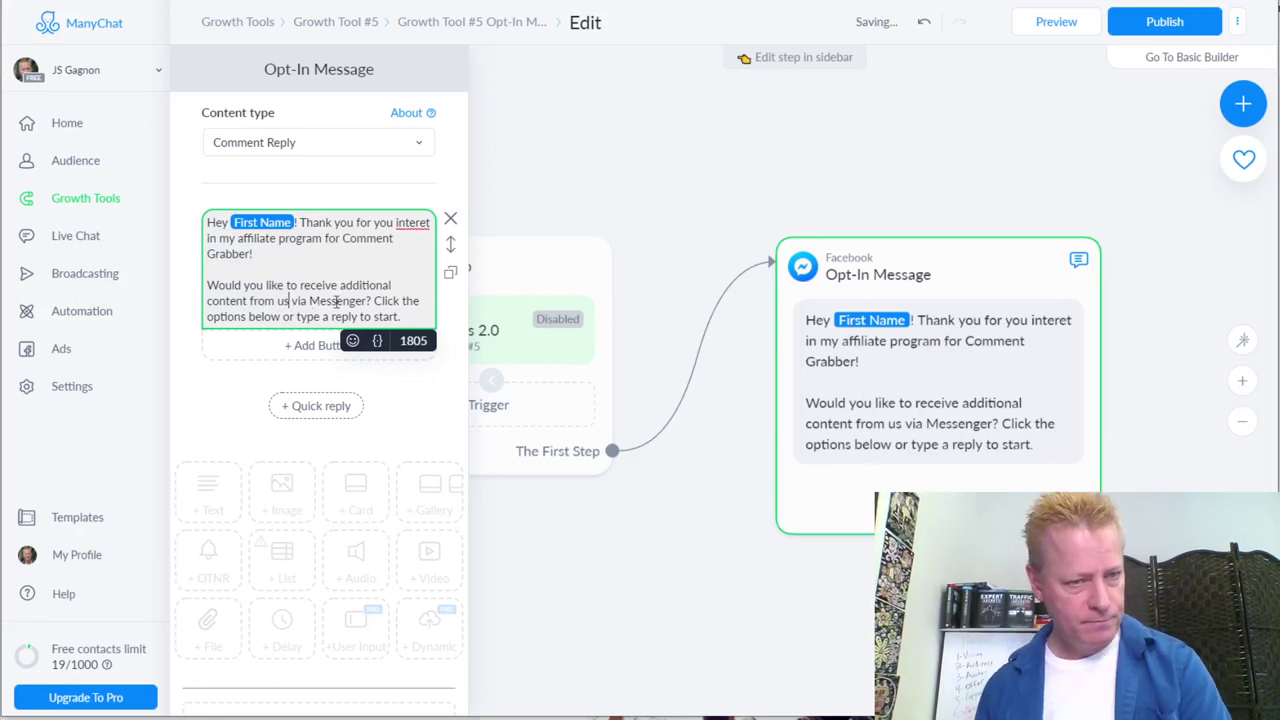
- Remove the question "Would you like to receive additional content from us via Messenger?" from the opt-in message, keeping a blank line before the closing sentence
drag(372, 301, 205, 287)
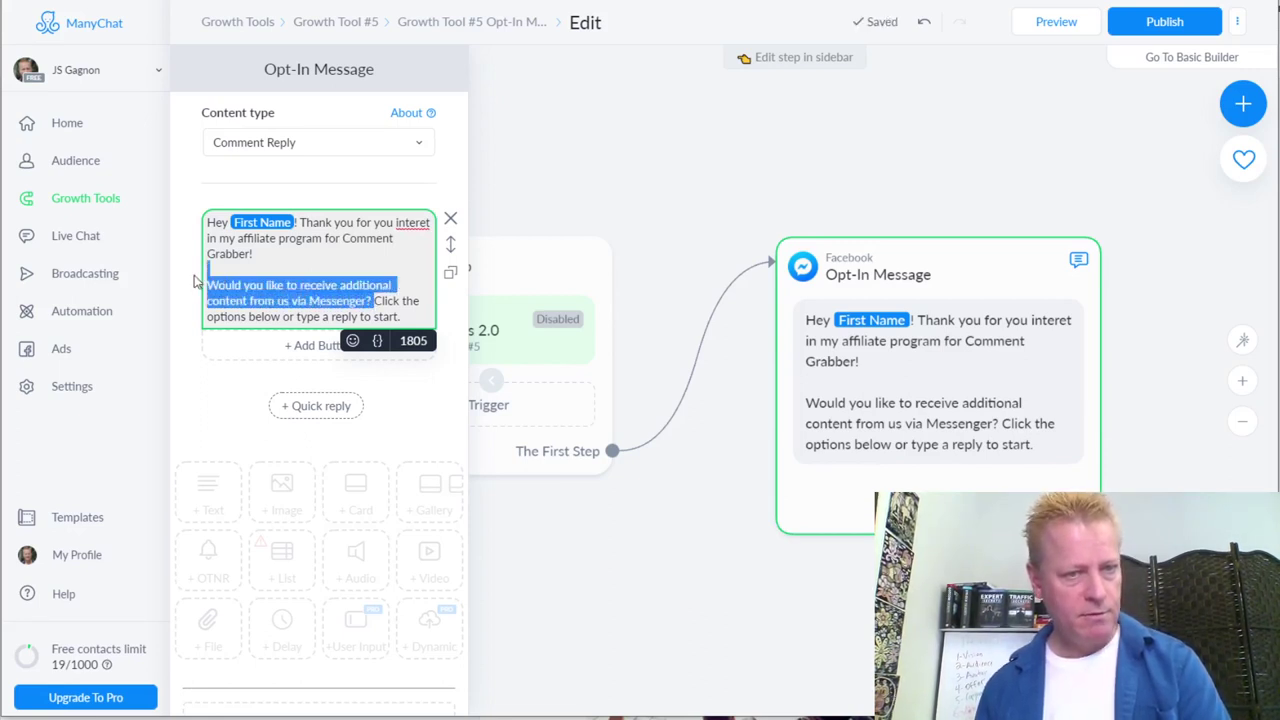
key(BackSpace)
key(BackSpace)
key(Return)
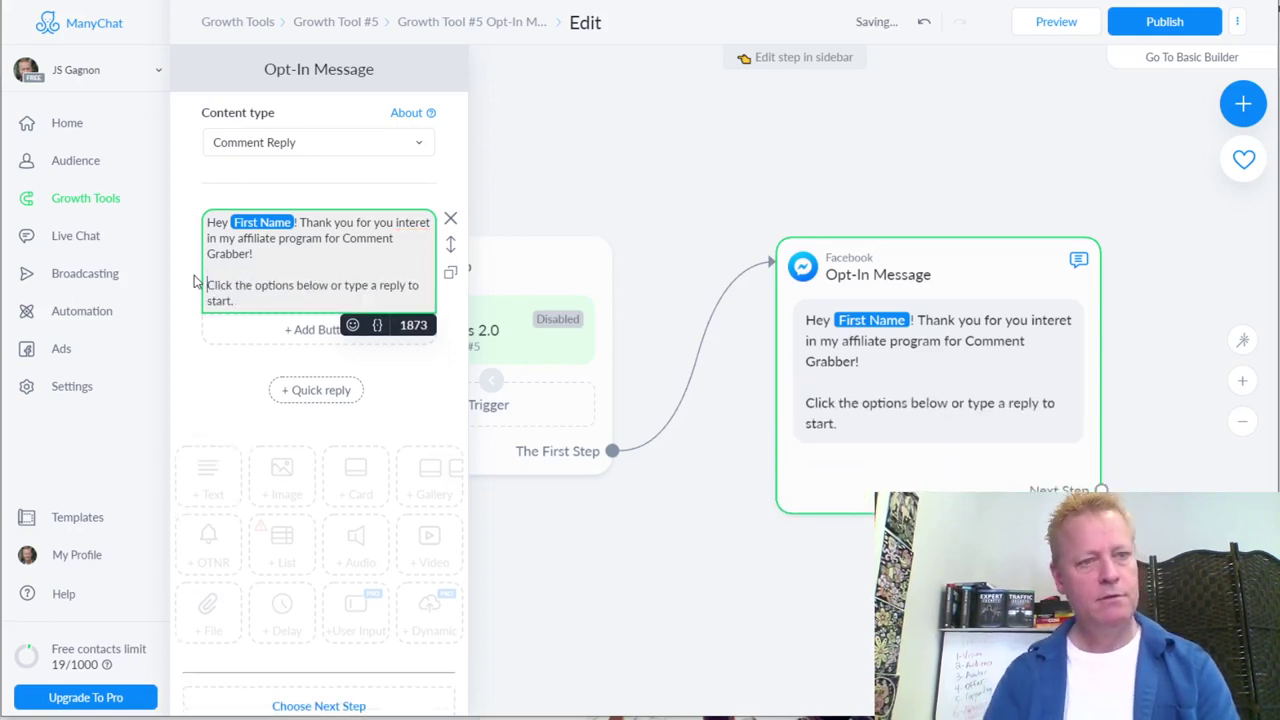
- Add a button titled "More info" to the opt-in message
click(318, 330)
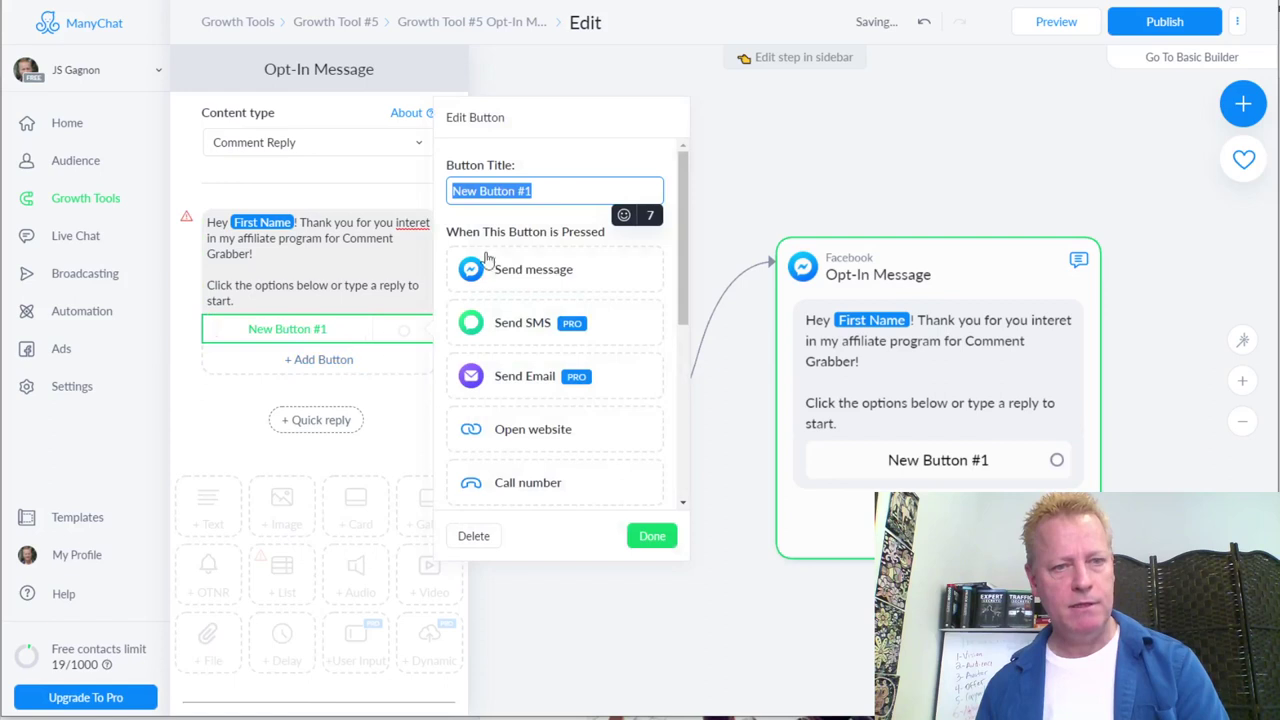
text(More infor)
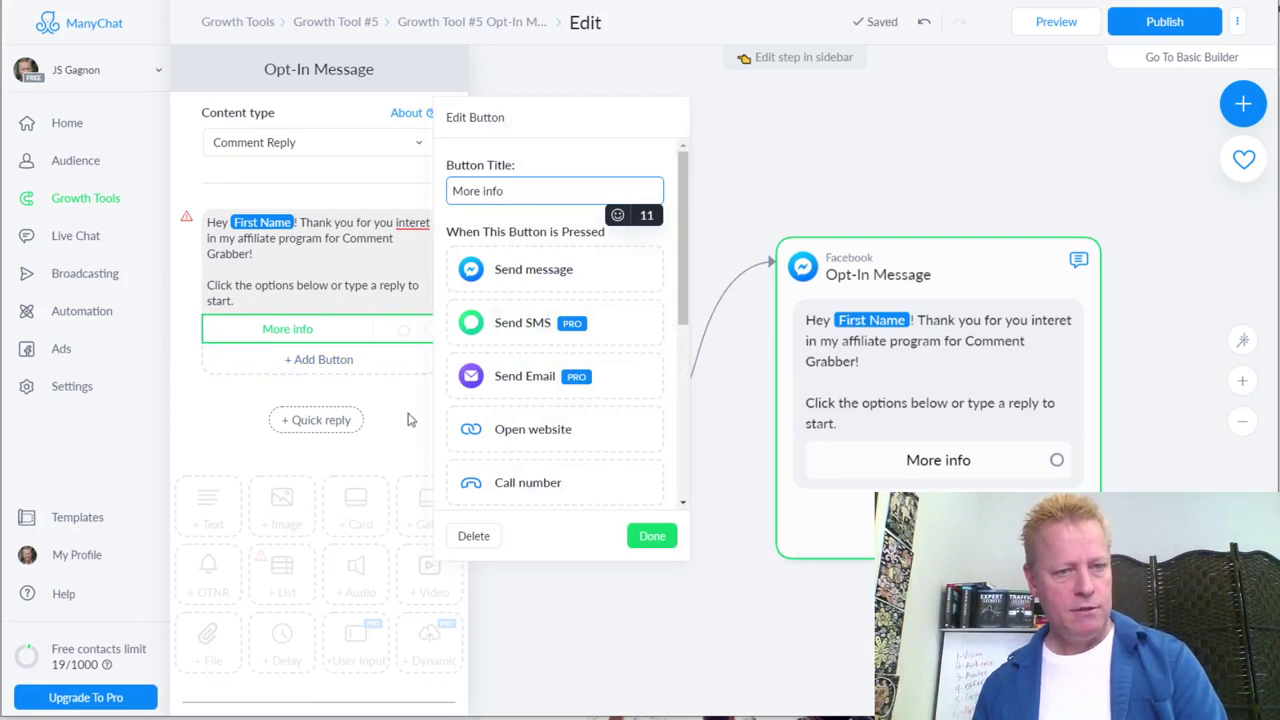
click(316, 395)
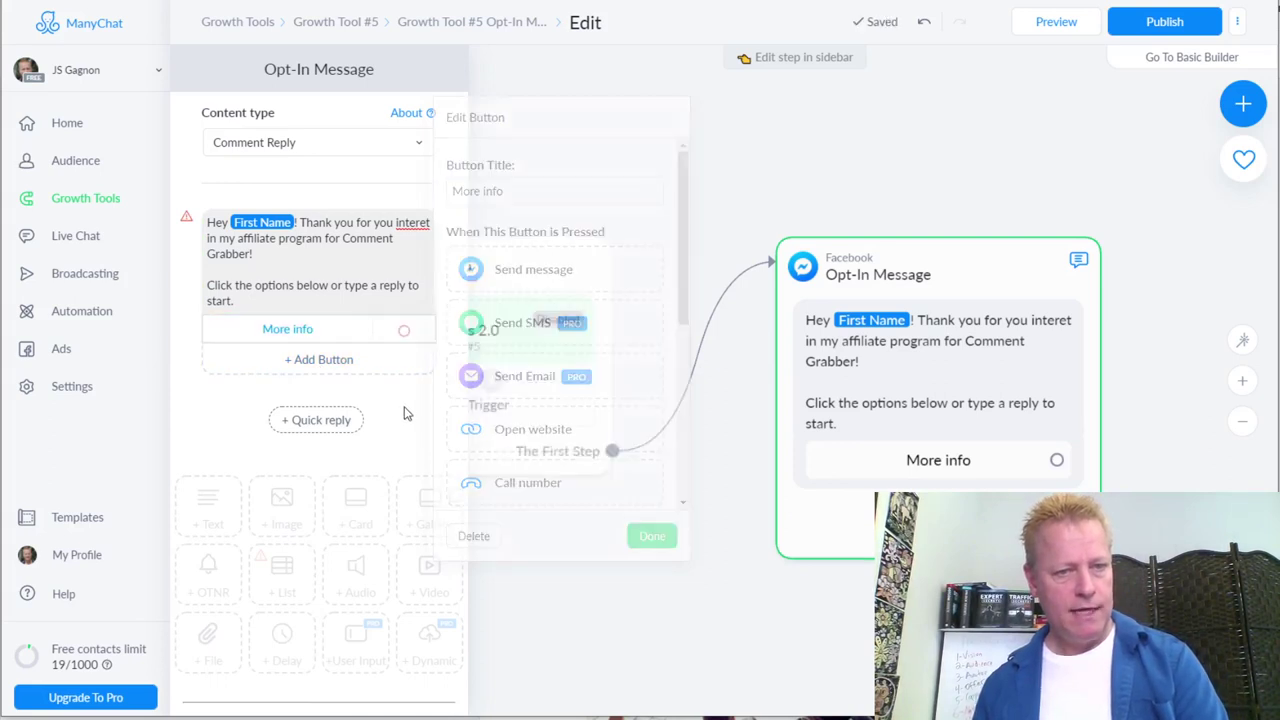
- Make the "More info" button send a new message and arrange the new Send Message step beside the opt-in message
click(345, 340)
click(540, 268)
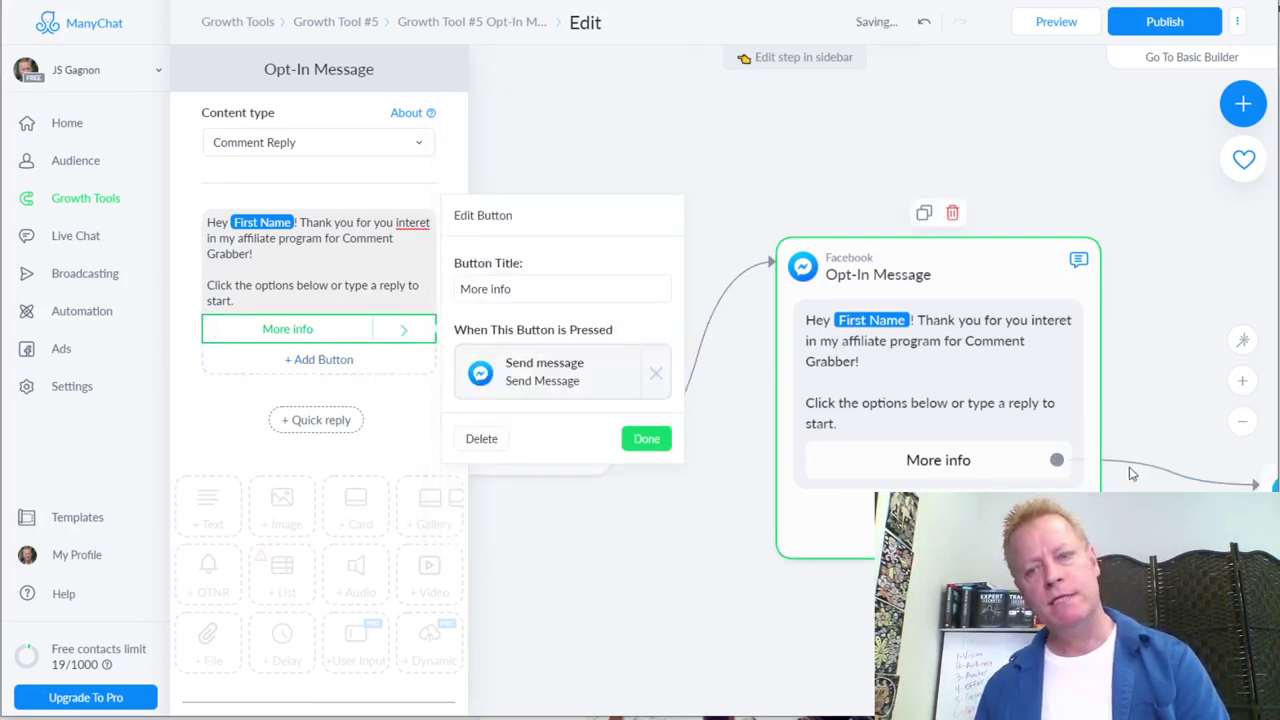
drag(1003, 412, 940, 440)
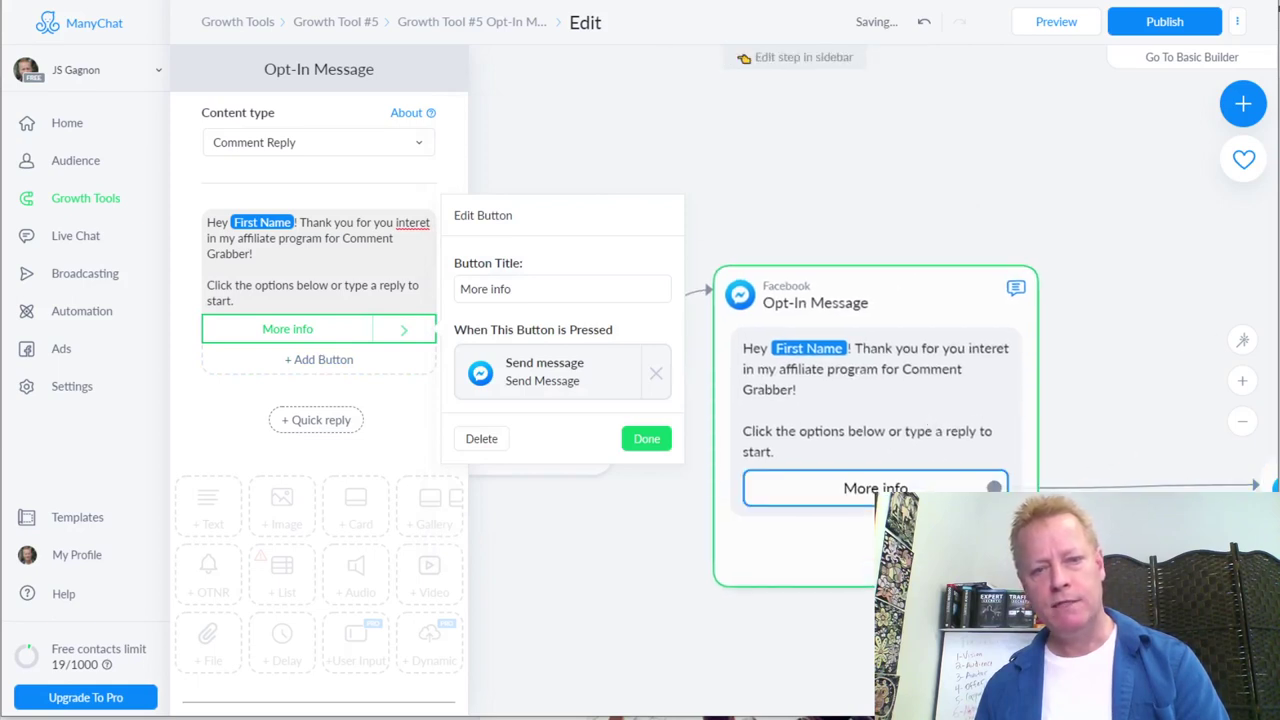
drag(1137, 577, 840, 509)
drag(1141, 519, 931, 417)
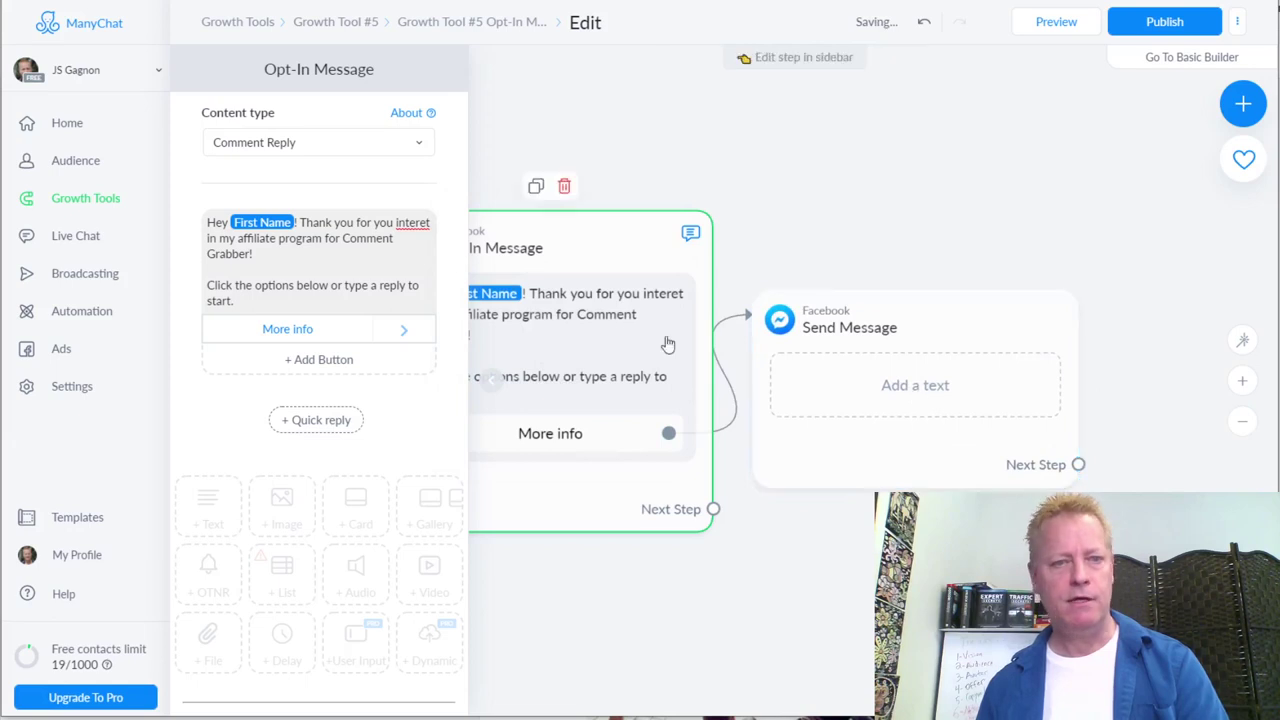
- Set the content type of the new Send Message step to Comment Reply
click(880, 374)
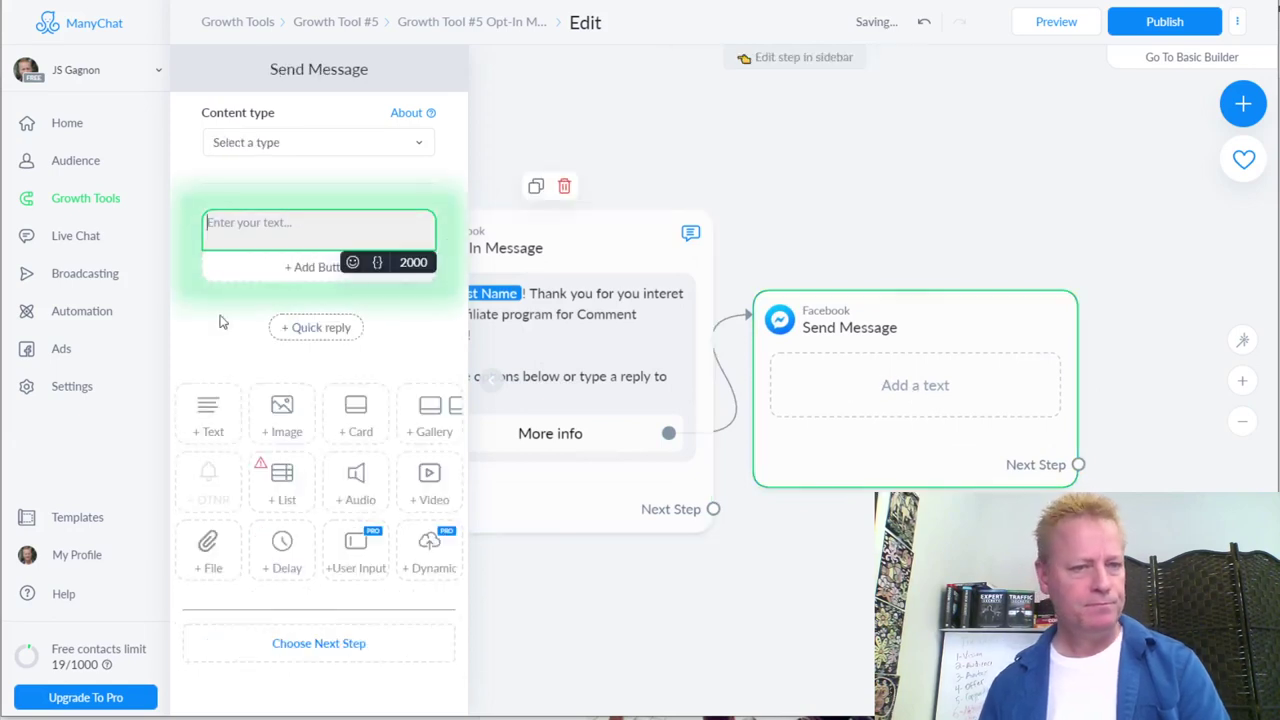
click(285, 142)
scroll(277, 350, down, 1)
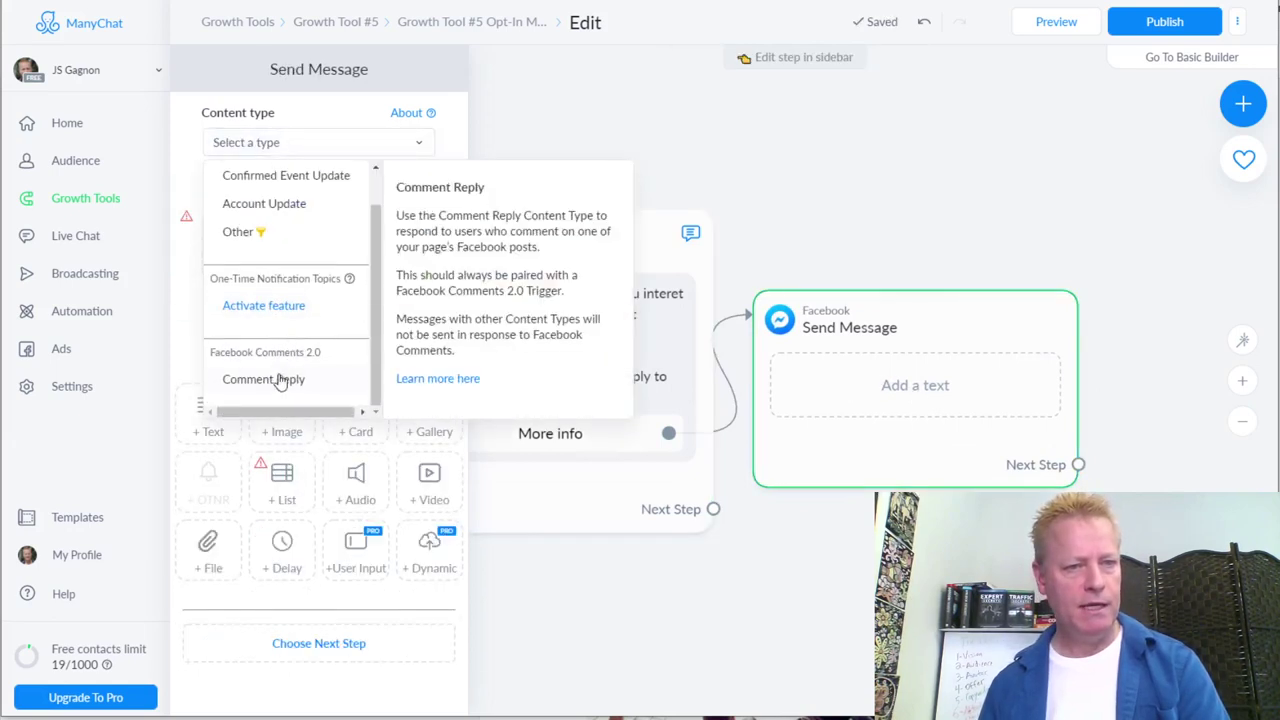
click(263, 377)
- Begin the new message's text with "Great," followed by a blank line
click(250, 228)
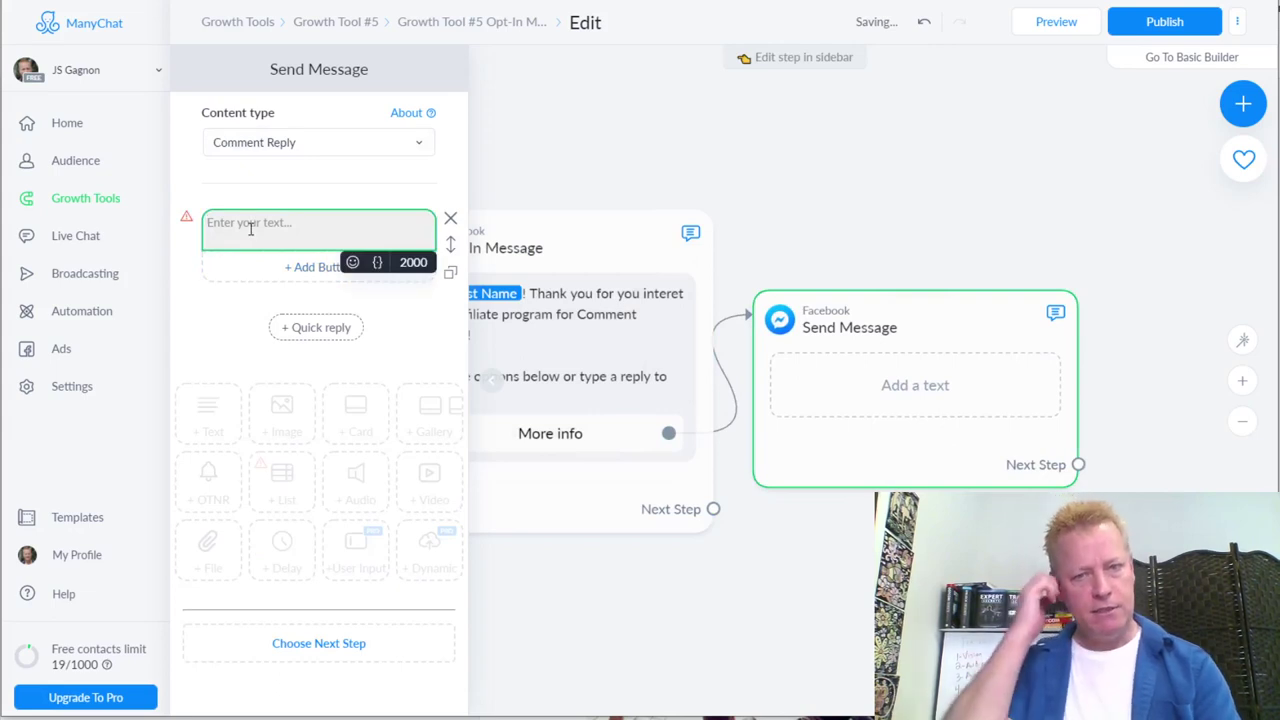
text(Great, find out more at the)
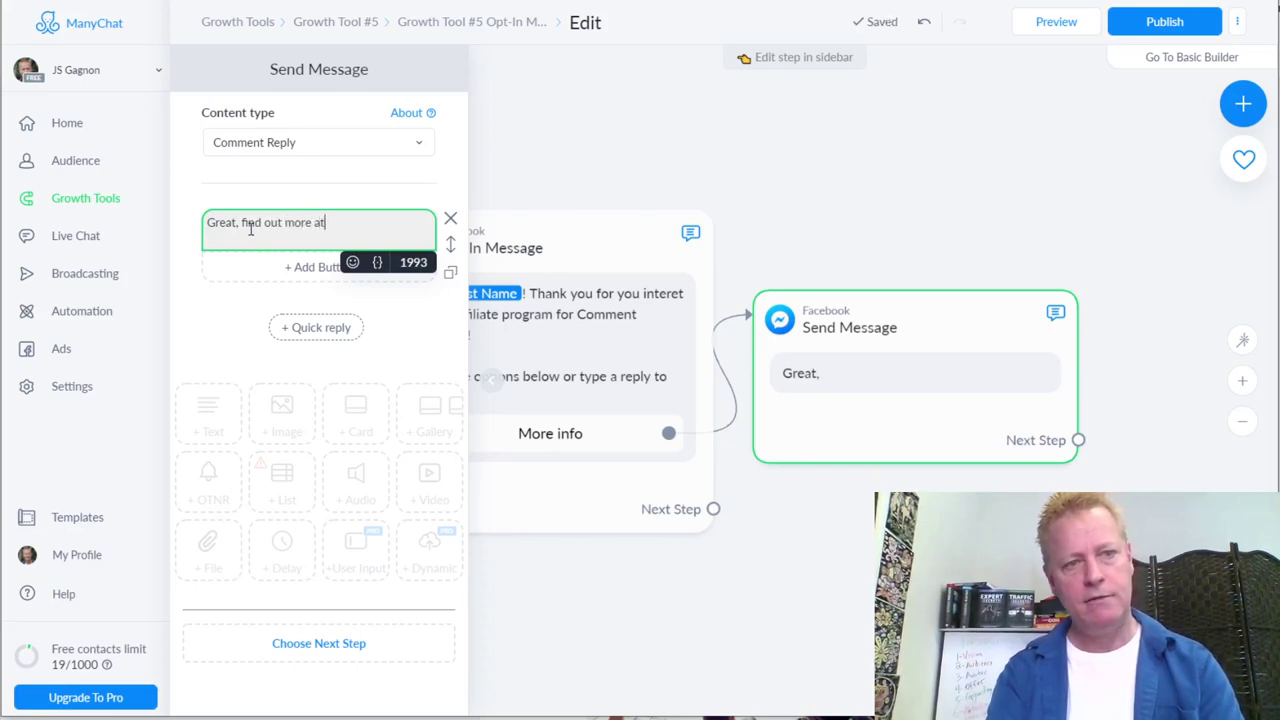
key(BackSpace)
key(BackSpace)
text(e)
key(BackSpace)
key(BackSpace)
key(BackSpace)
key(BackSpace)
key(BackSpace)
key(BackSpace)
key(BackSpace)
key(BackSpace)
key(BackSpace)
key(BackSpace)
key(BackSpace)
key(BackSpace)
key(BackSpace)
key(BackSpace)
key(BackSpace)
key(BackSpace)
key(BackSpace)
key(BackSpace)
key(Return)
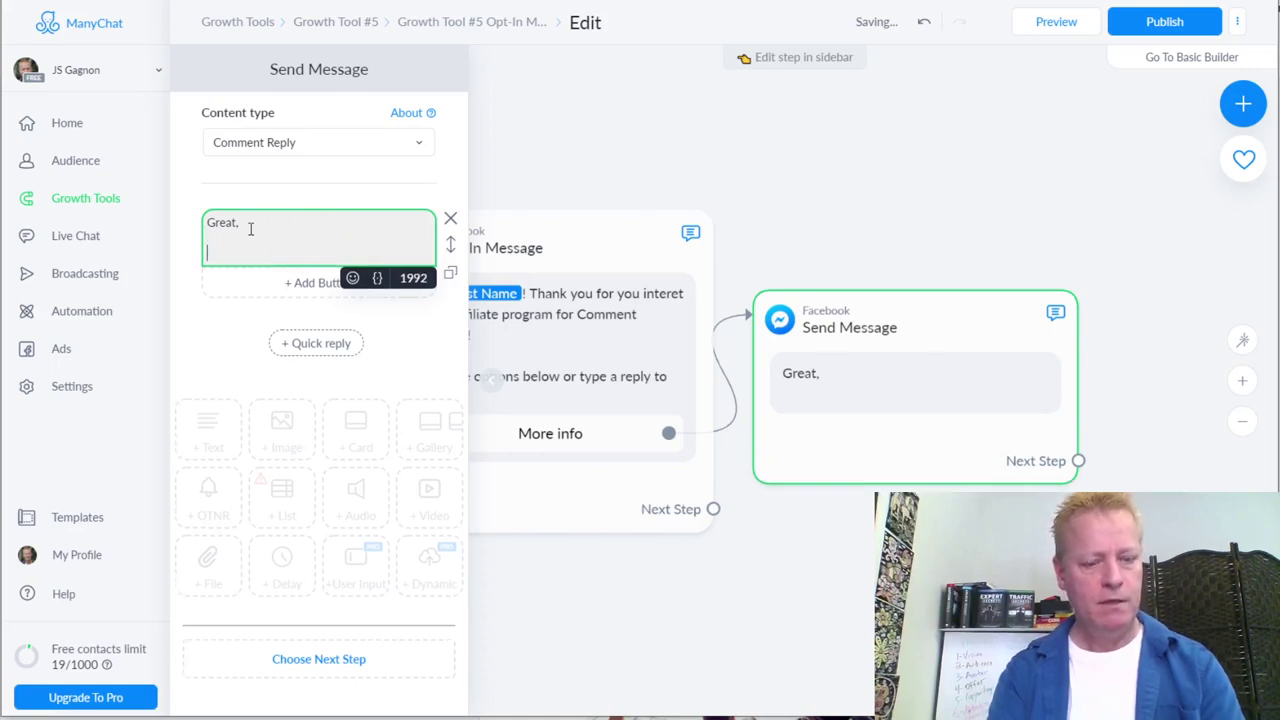
text(As you know, this)
key(BackSpace)
key(BackSpace)
key(BackSpace)
key(BackSpace)
key(BackSpace)
key(BackSpace)
key(BackSpace)
key(BackSpace)
key(BackSpace)
key(BackSpace)
key(BackSpace)
key(BackSpace)
key(BackSpace)
key(BackSpace)
key(BackSpace)
key(BackSpace)
key(BackSpace)
key(BackSpace)
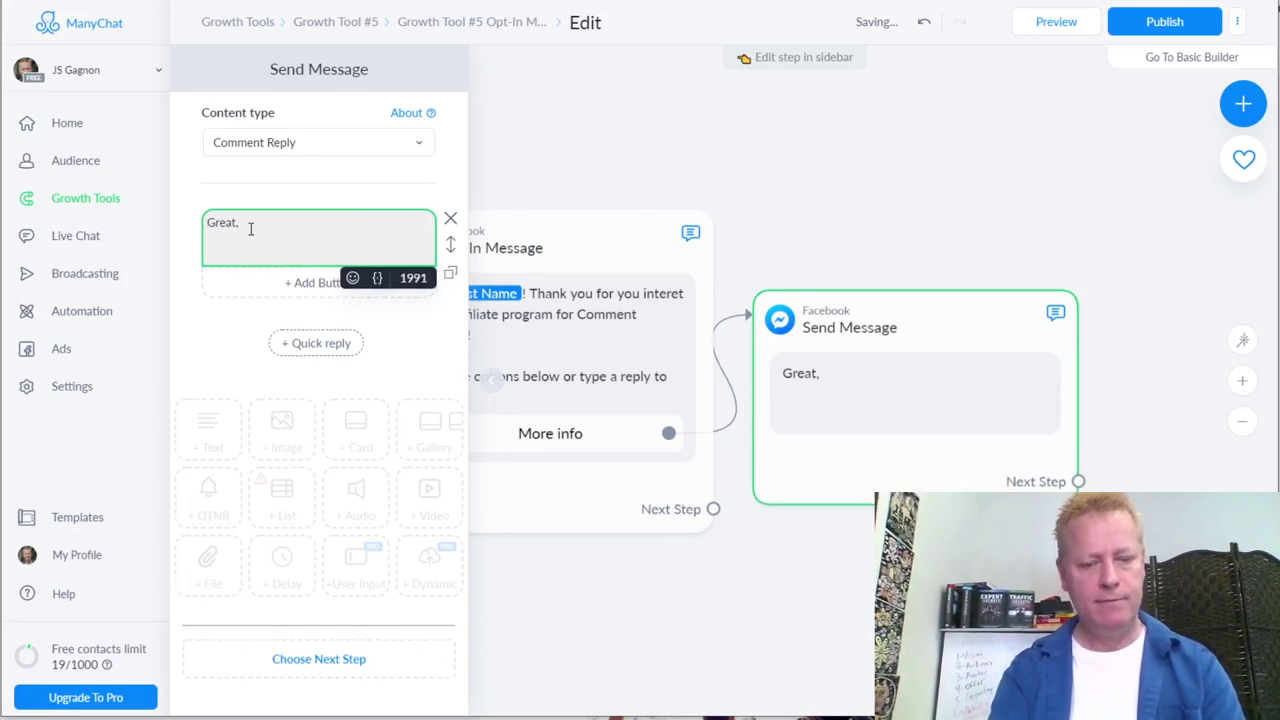
- Write "I'm launching this new software called Comment Grabber on March 1st 2021" below the opening line of the message
text(I'm launching )
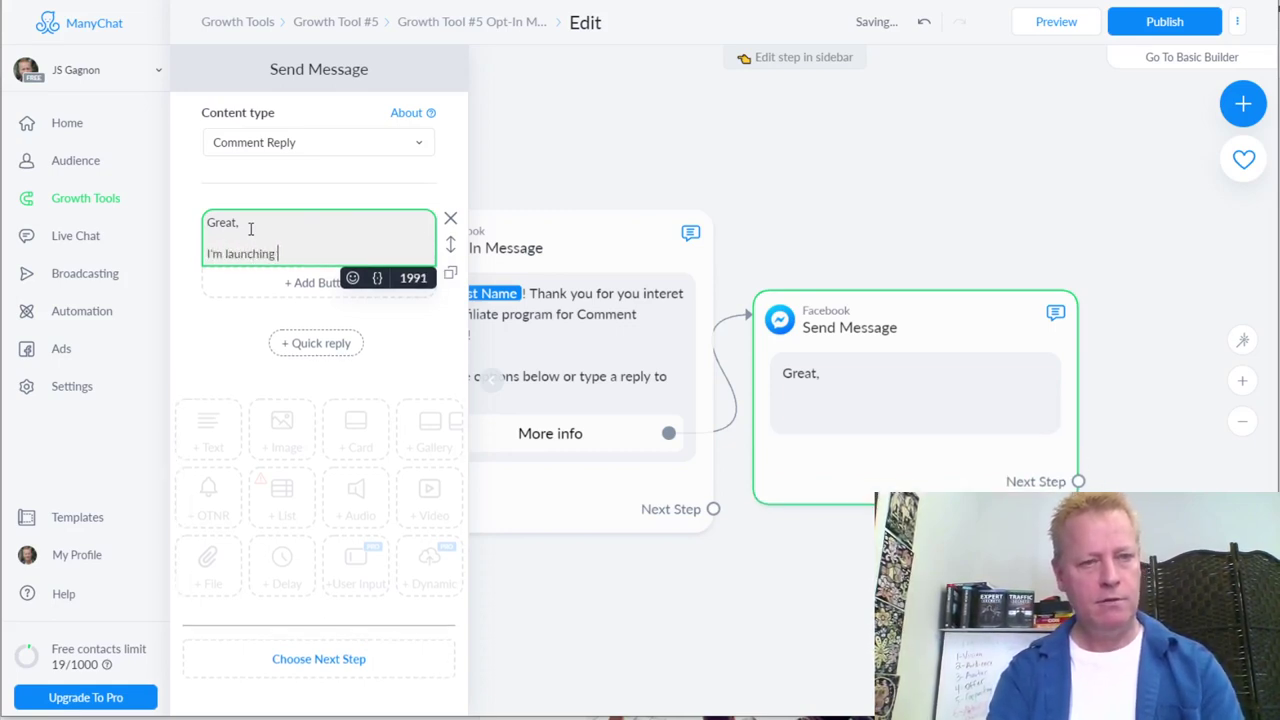
text(this new sof)
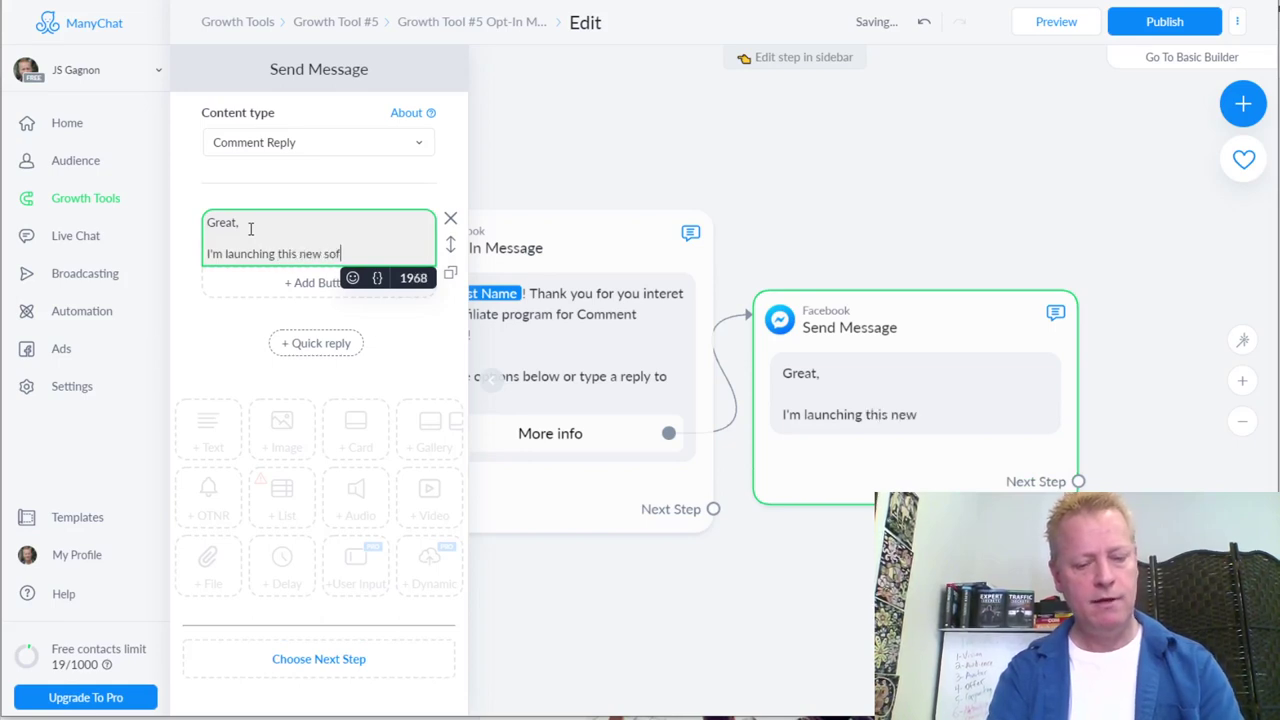
text(tware called )
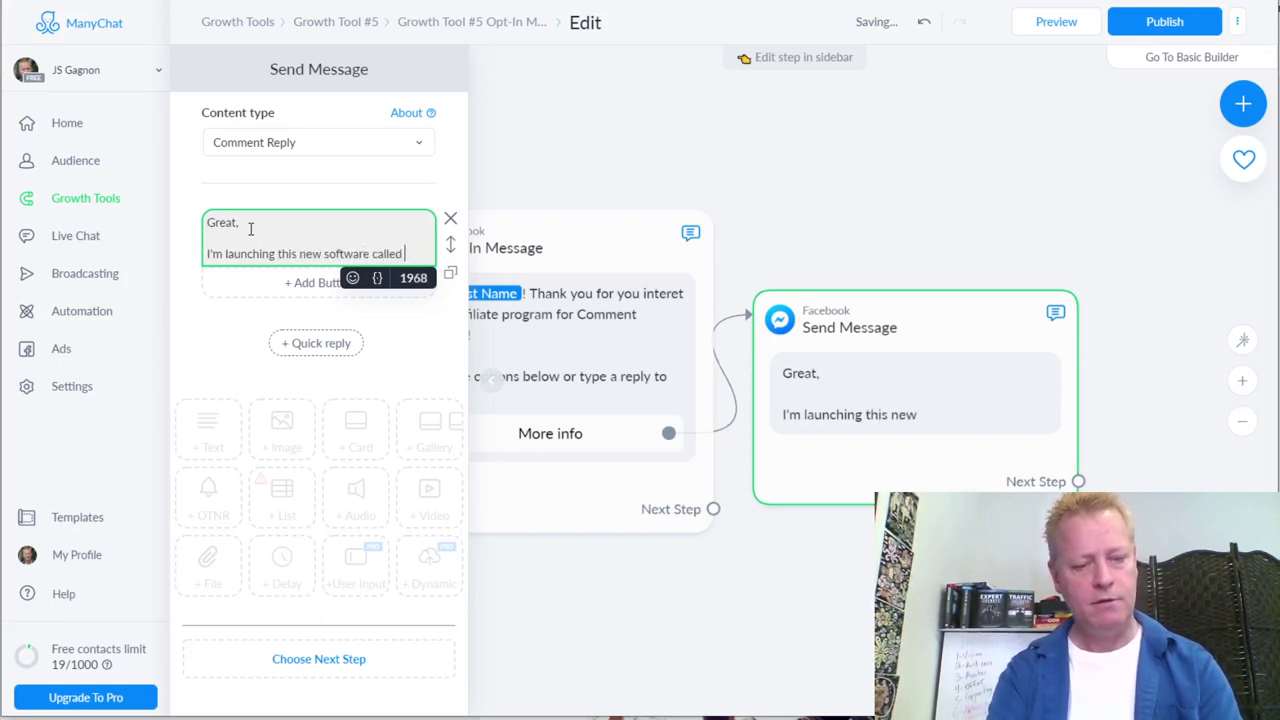
text(Comment Grabber on March 1s)
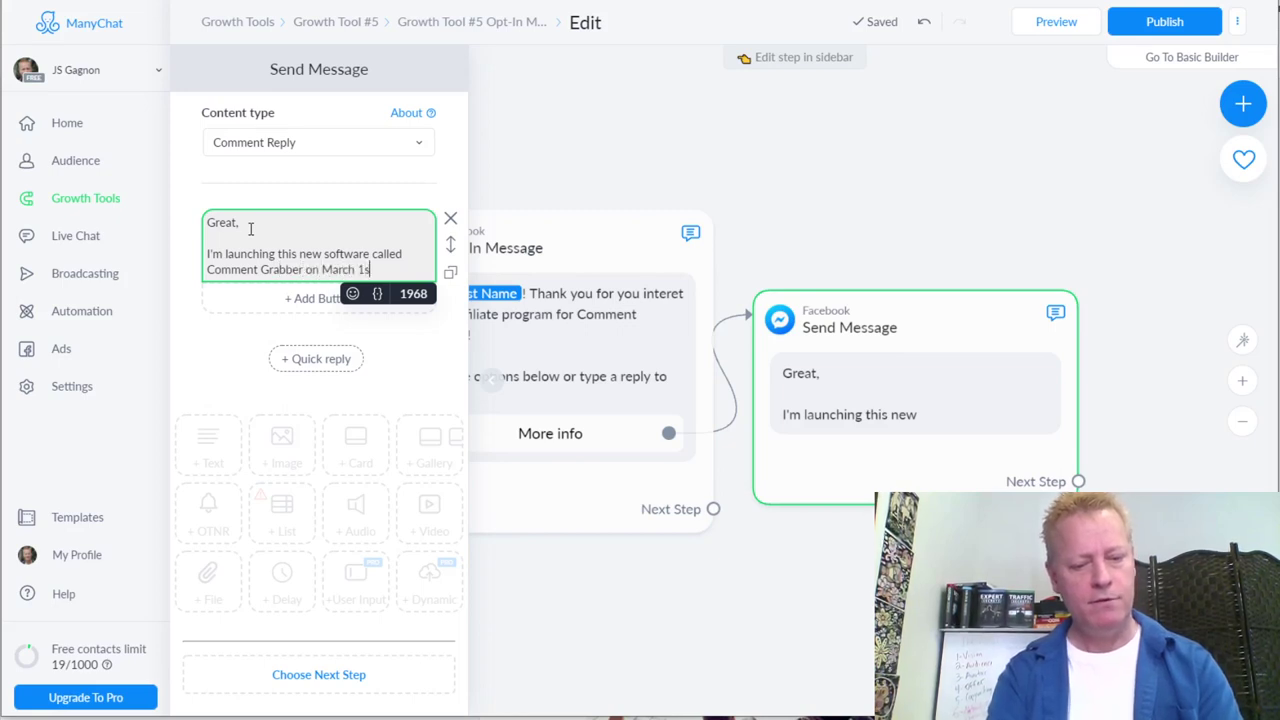
text(t 2021)
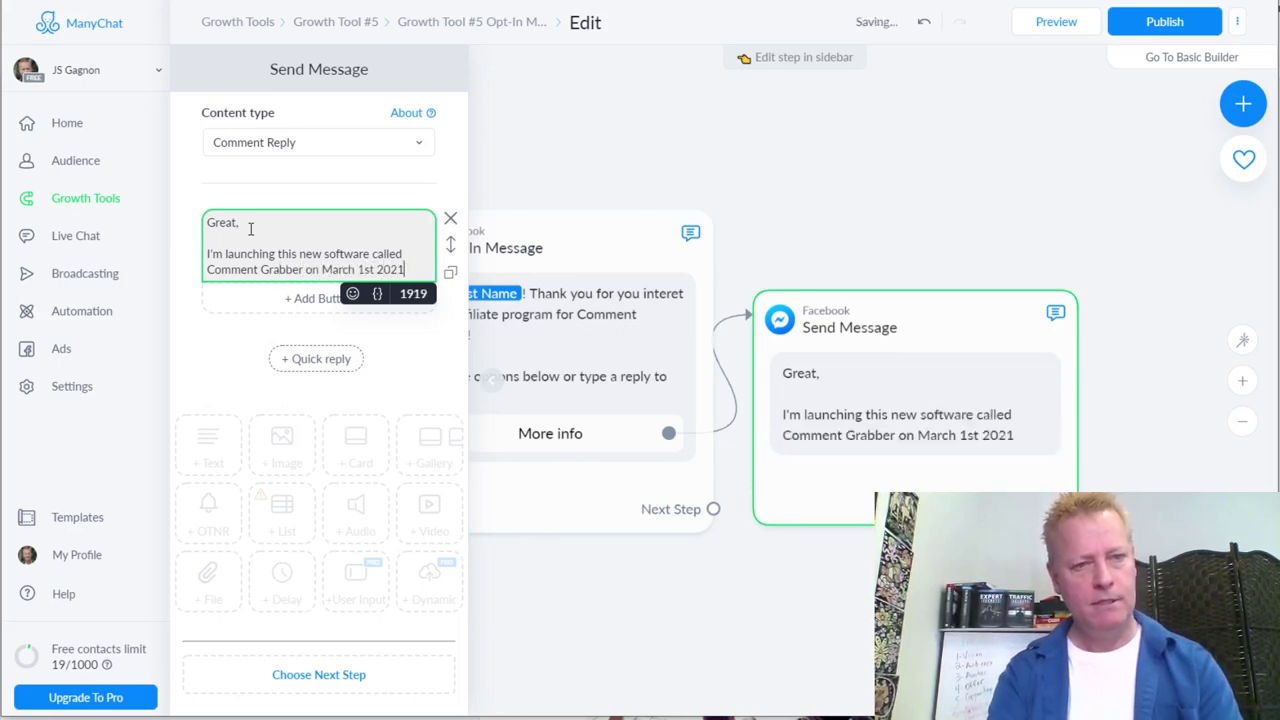
- Add a new paragraph to the message reading "You can get in on the affiliate program at 50% until then."
key(Return)
key(Return)
text(You can)
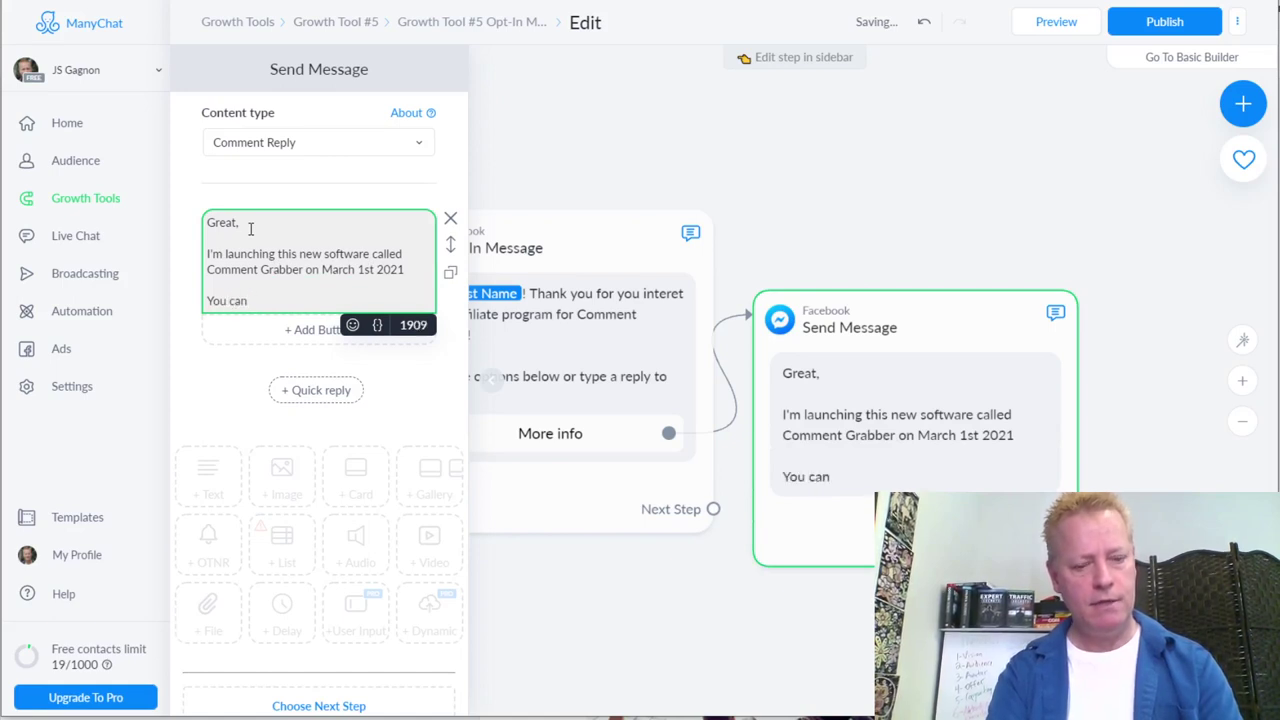
text( get in on the affi)
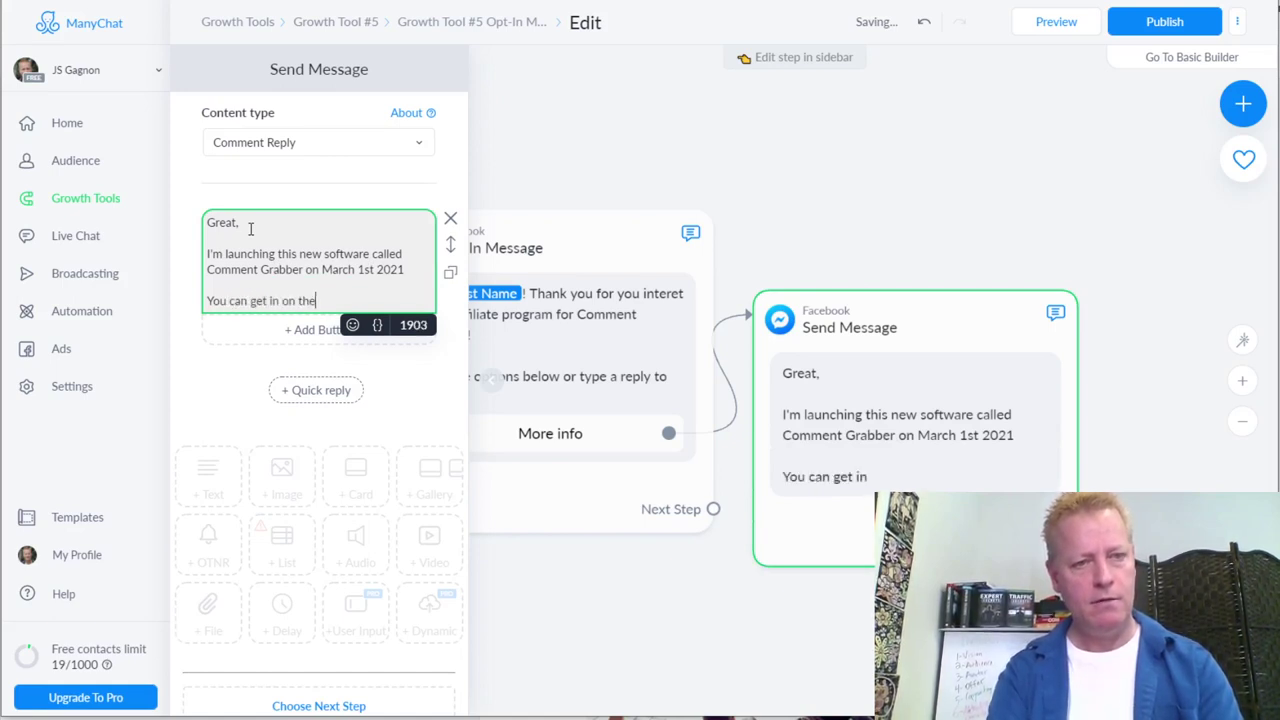
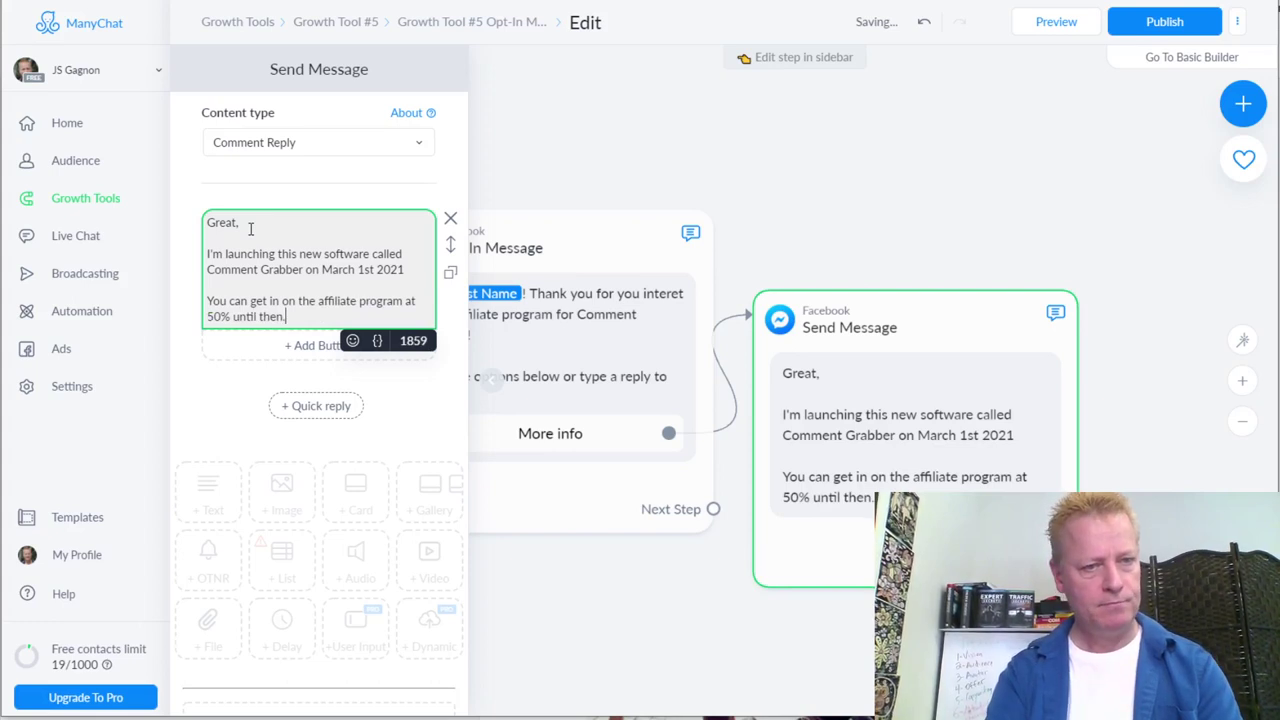
- Add the paragraph "This will give you 50% commission on LIFETIME renewals and pre-release sales as well." to the message
text(This will )
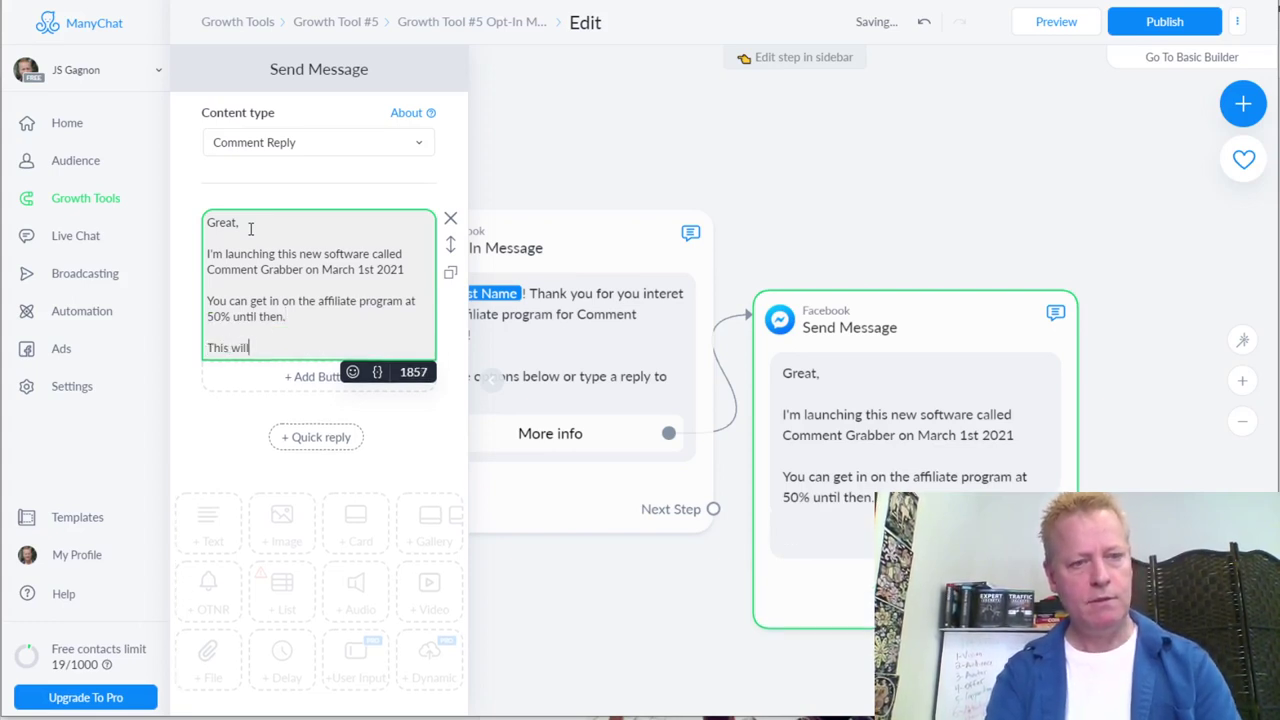
text(give you 50%)
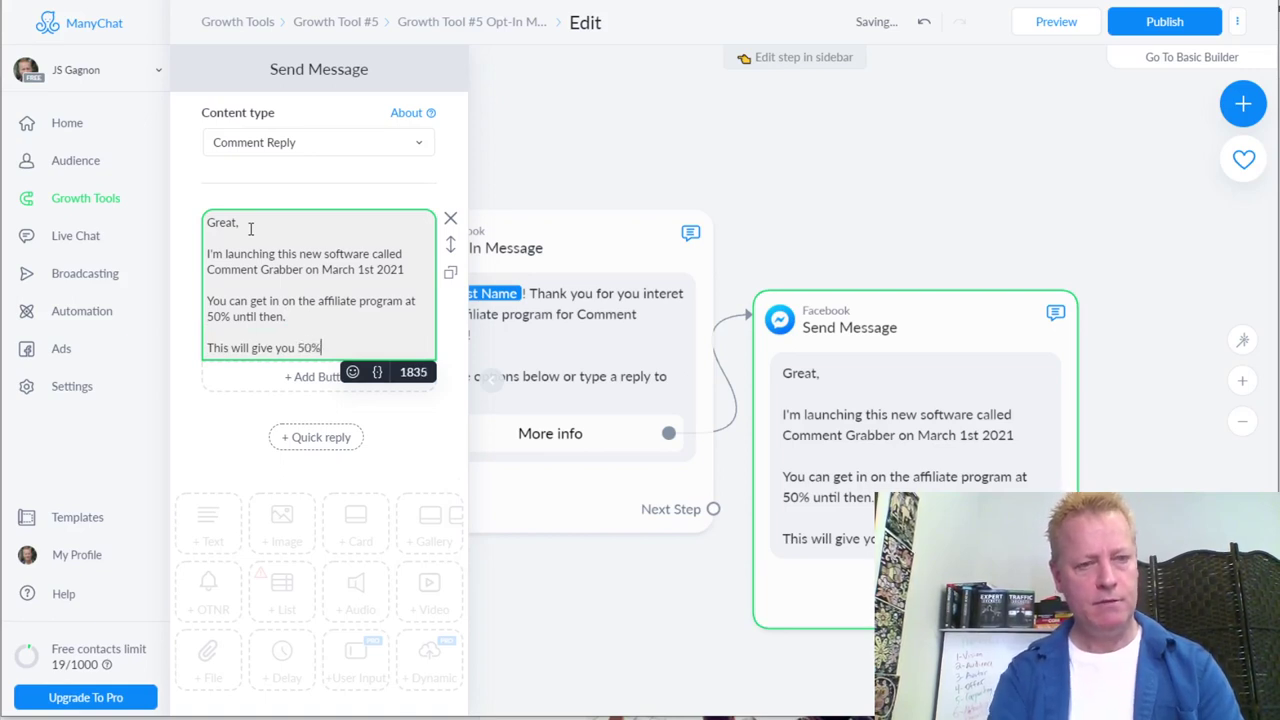
text( commission on)
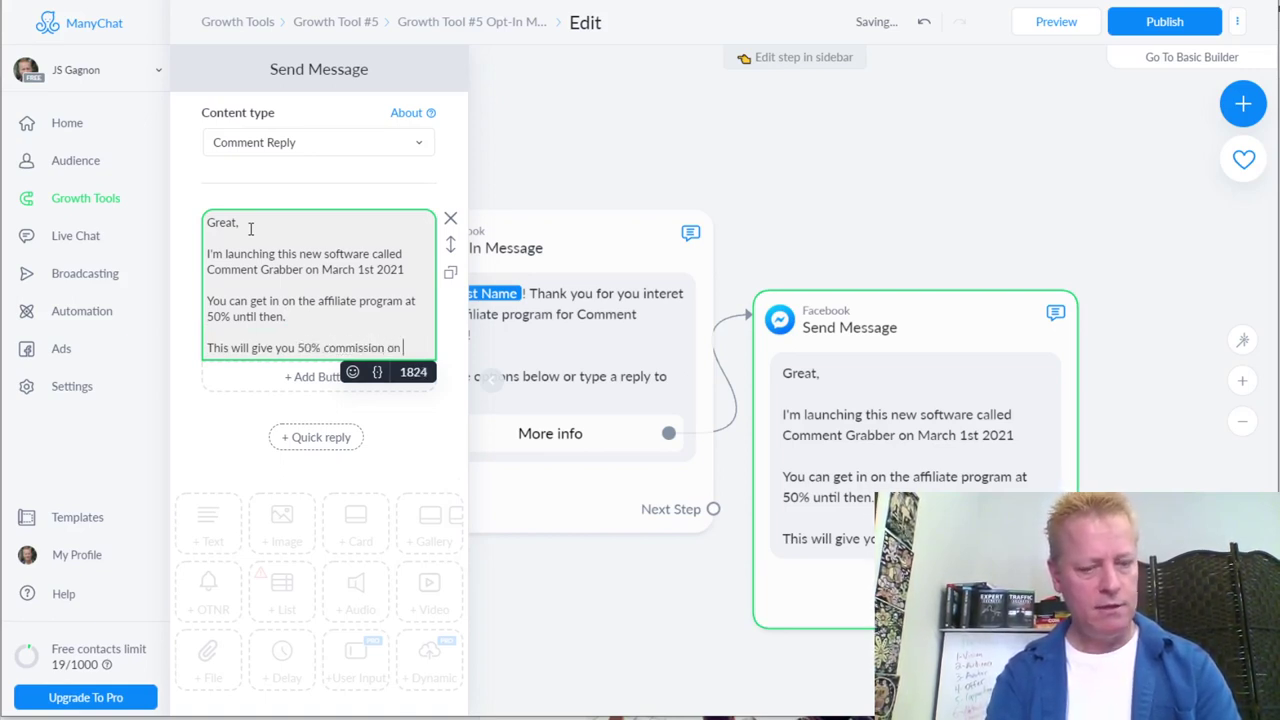
text( LIFET)
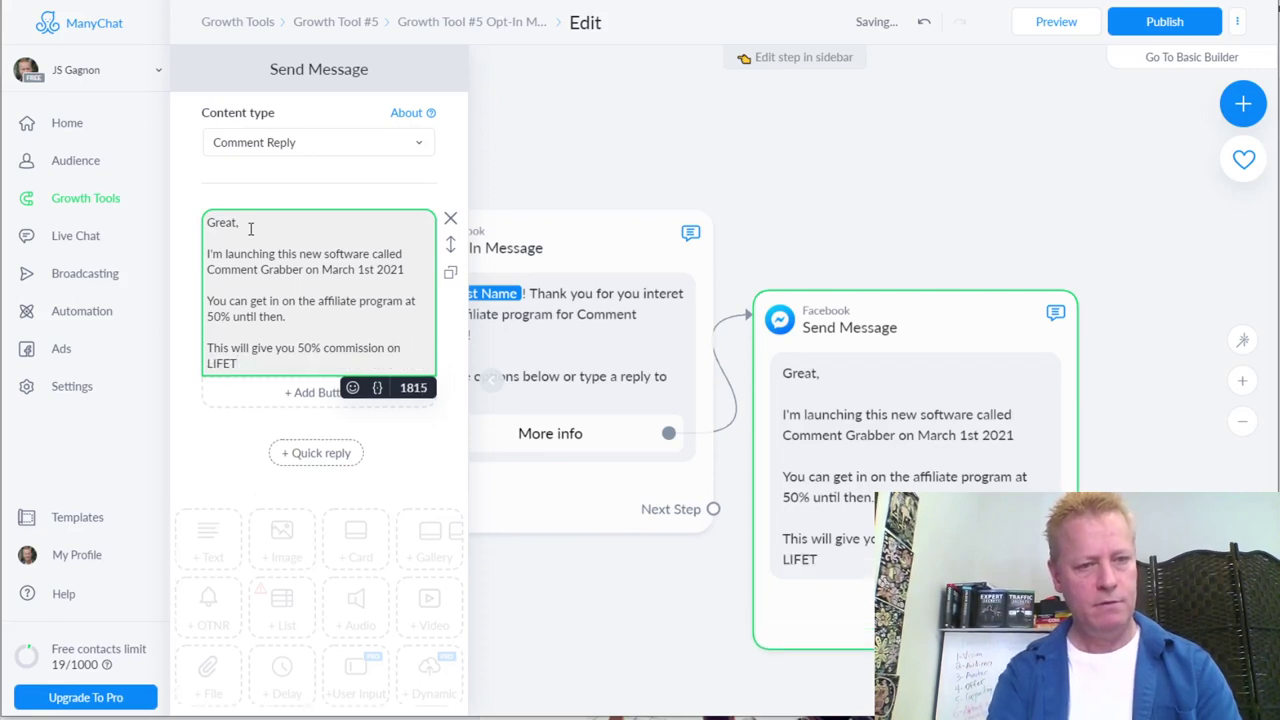
text(IME renewals and pre-releas)
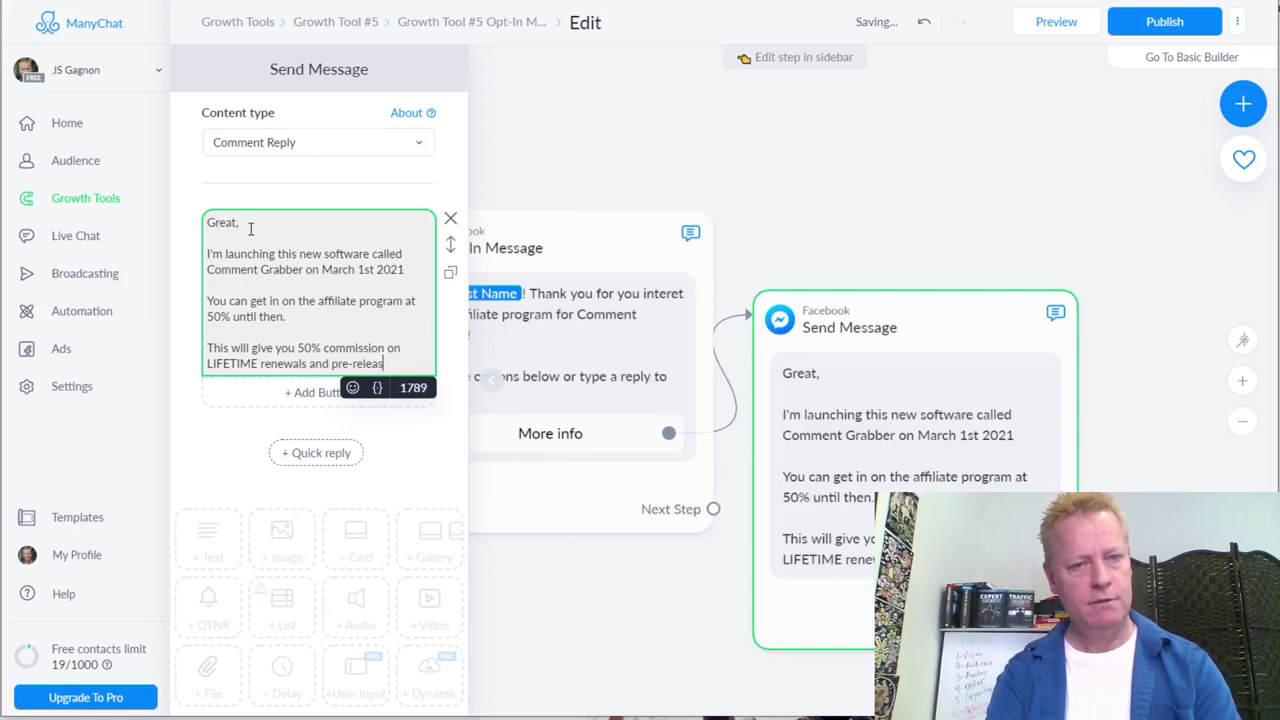
text(laes as well.)
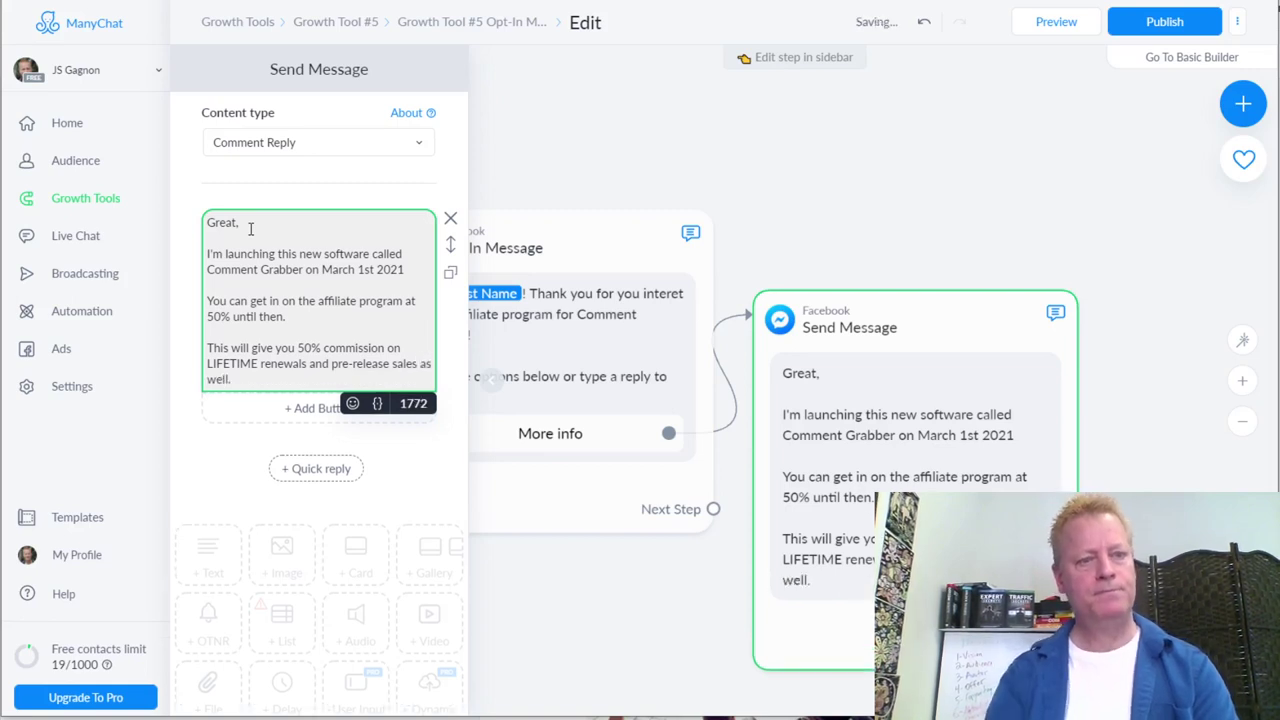
- End the message with a separate line reading "Click the button to register"
key(Return)
key(Return)
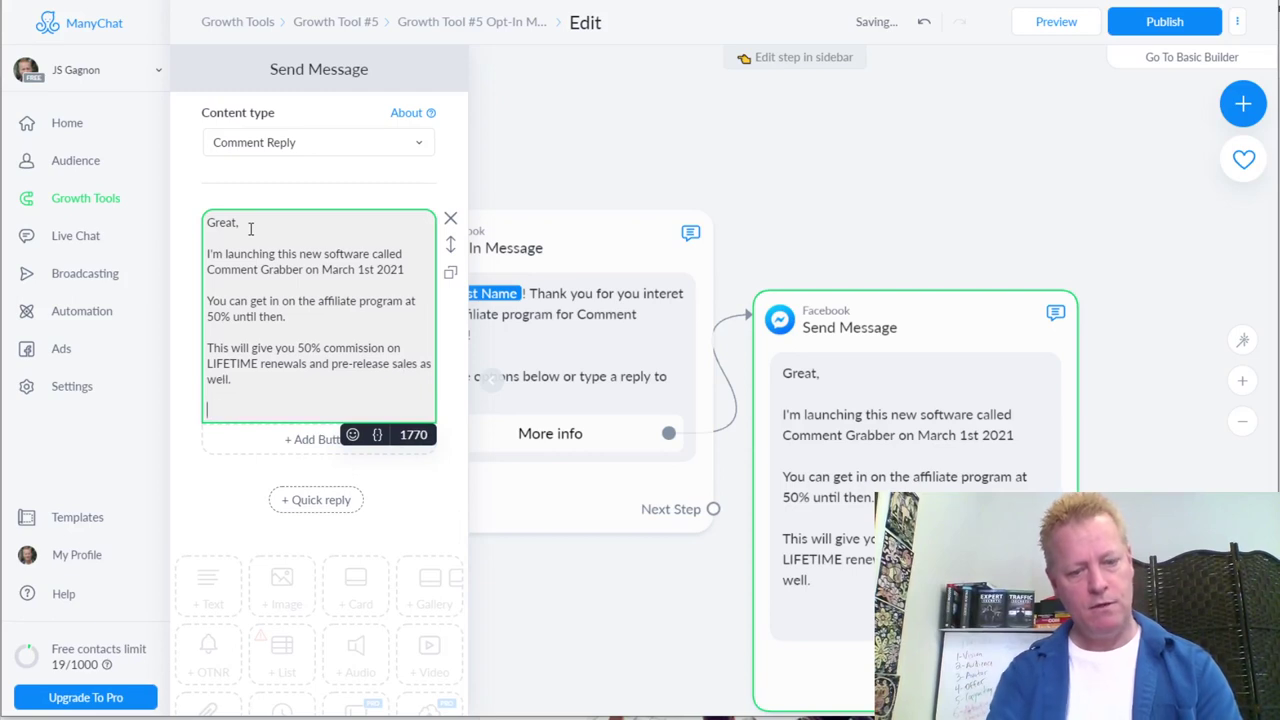
text(Go to th)
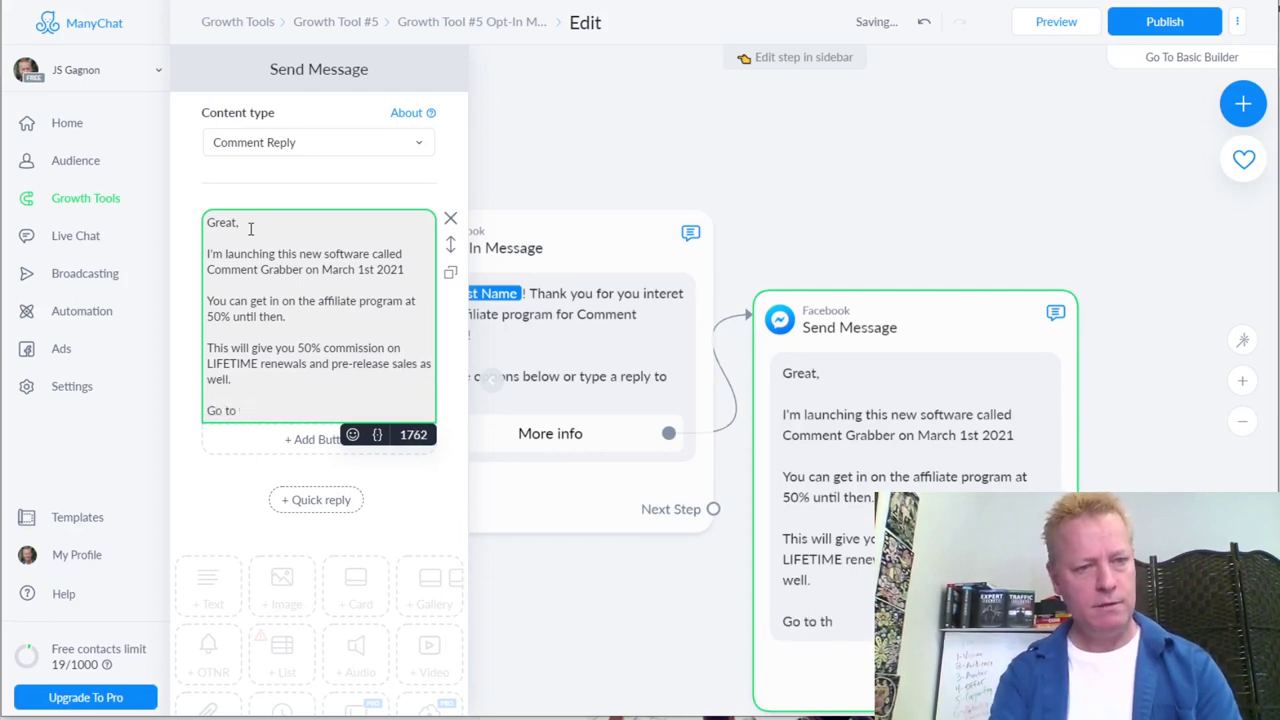
key(BackSpace)
key(BackSpace)
text(Click the btt)
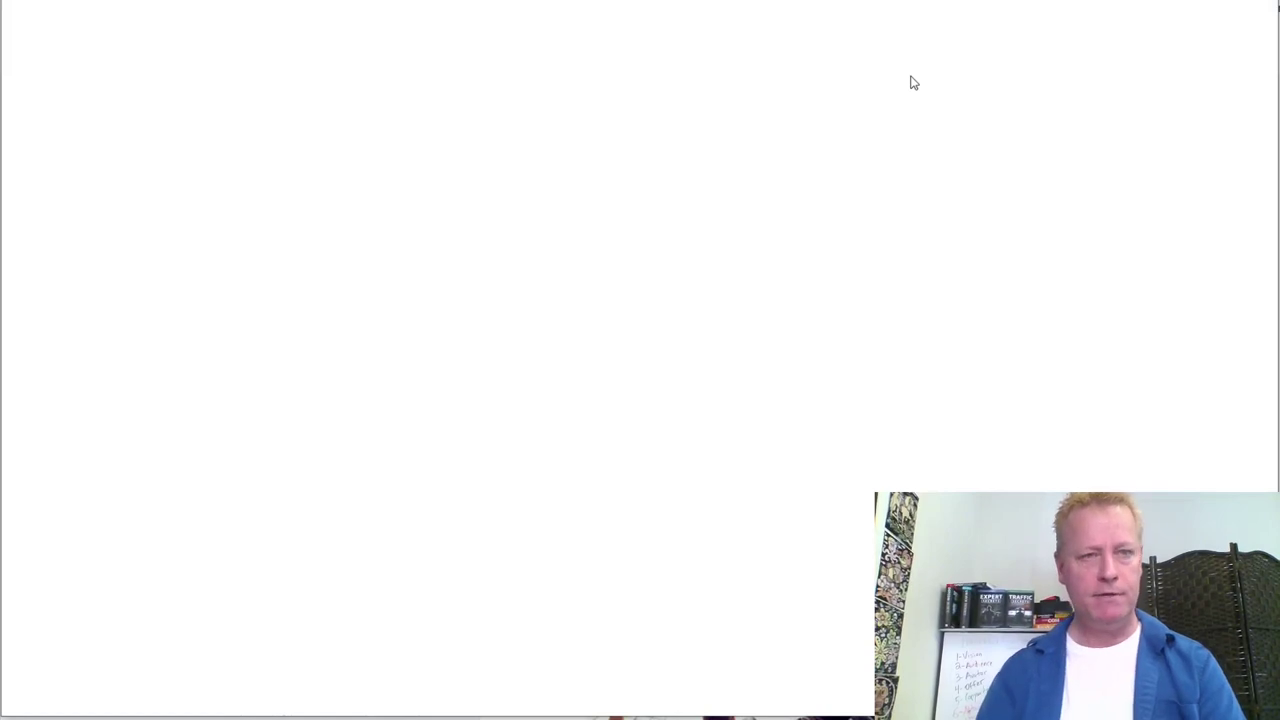
- Open the ClickFunnels site in a new browser tab
key(ctrl+l)
text(cl)
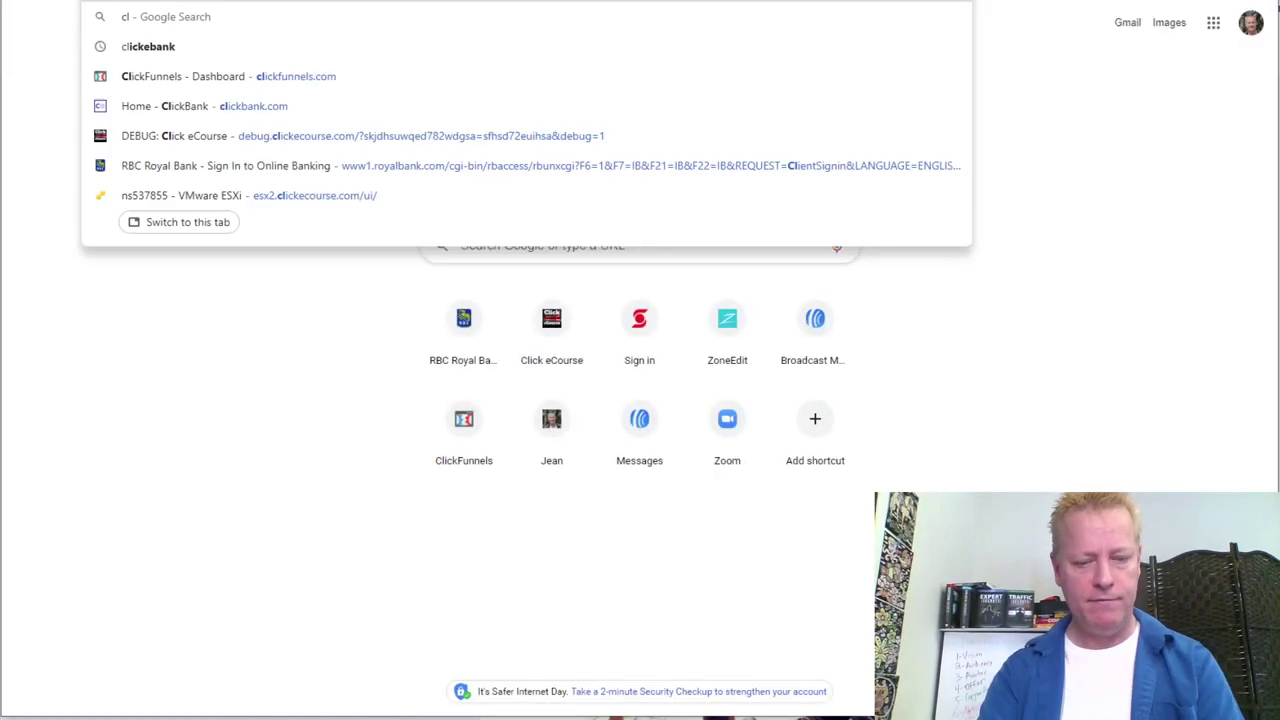
text(ick)
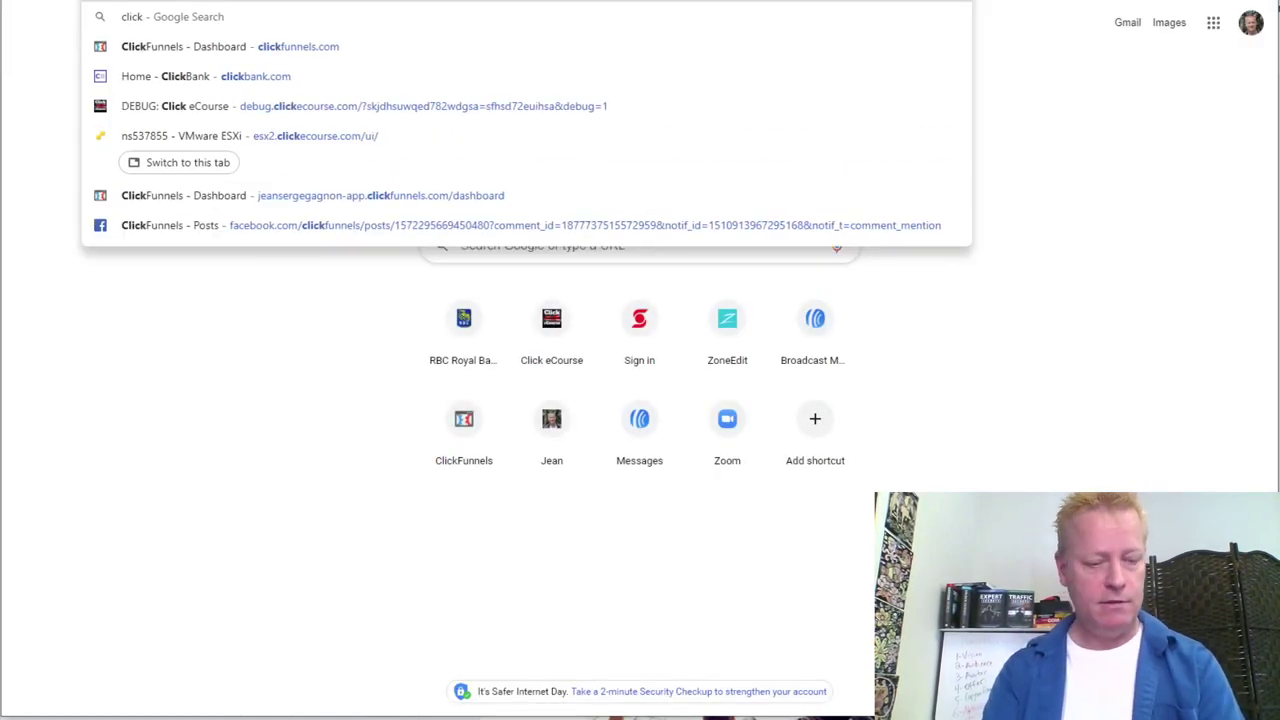
text(fu)
key(Return)
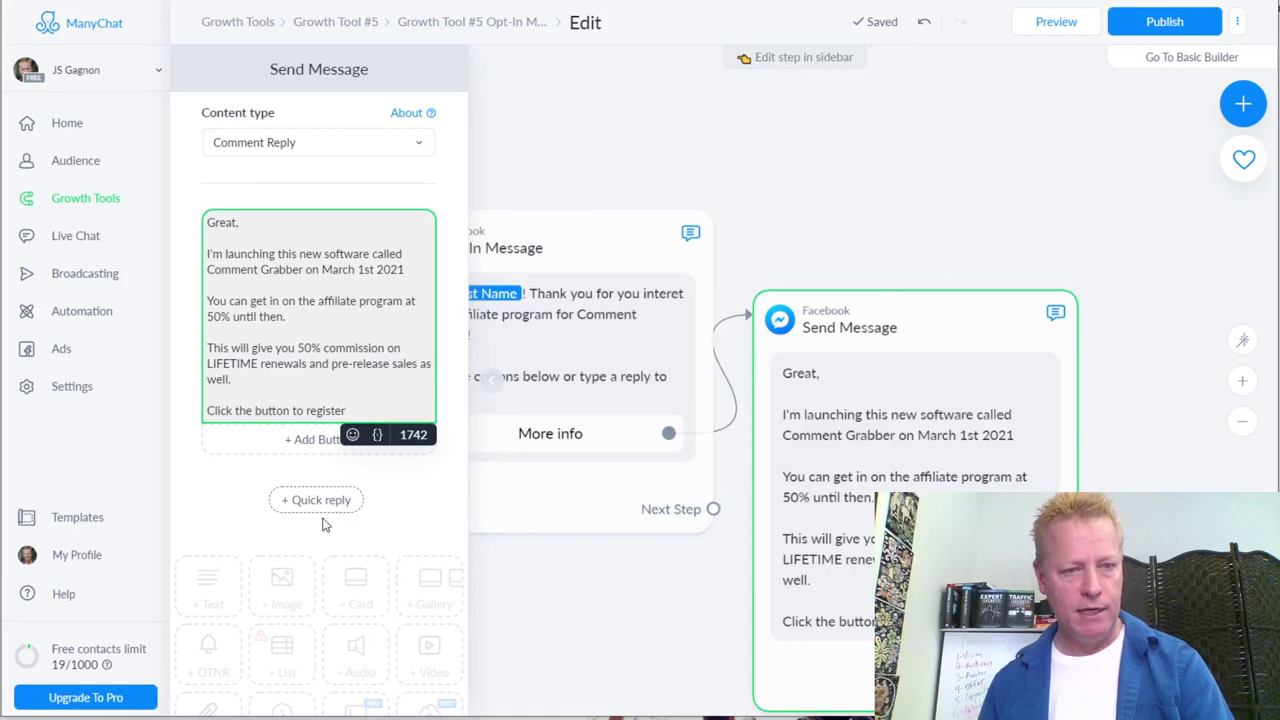
- Add a button titled "Register as Affiliate" to the new message
click(314, 440)
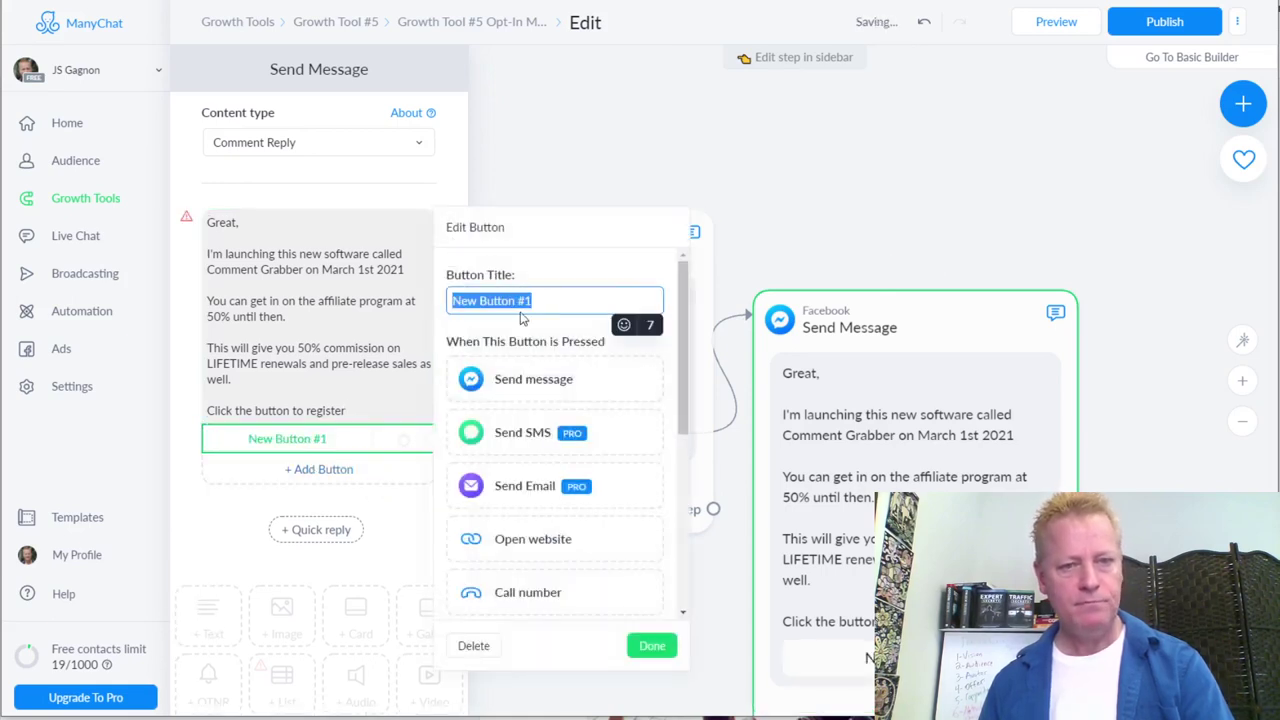
text(Regi)
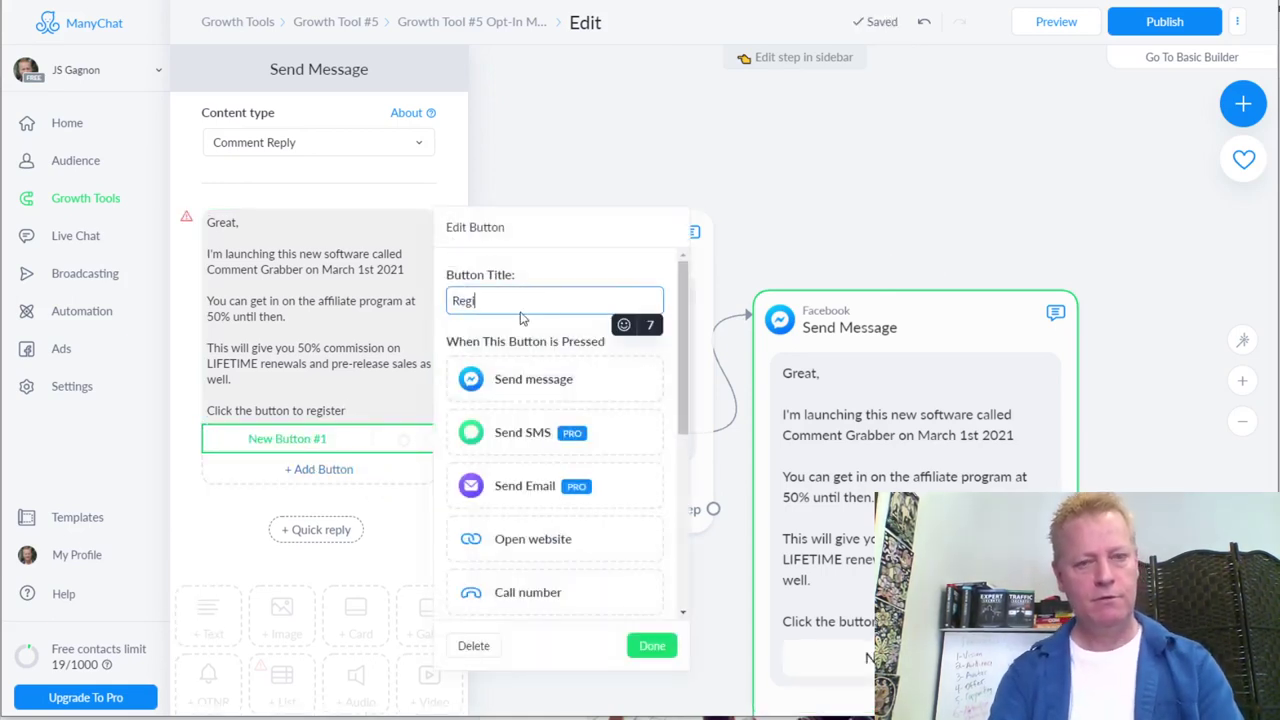
text(ter)
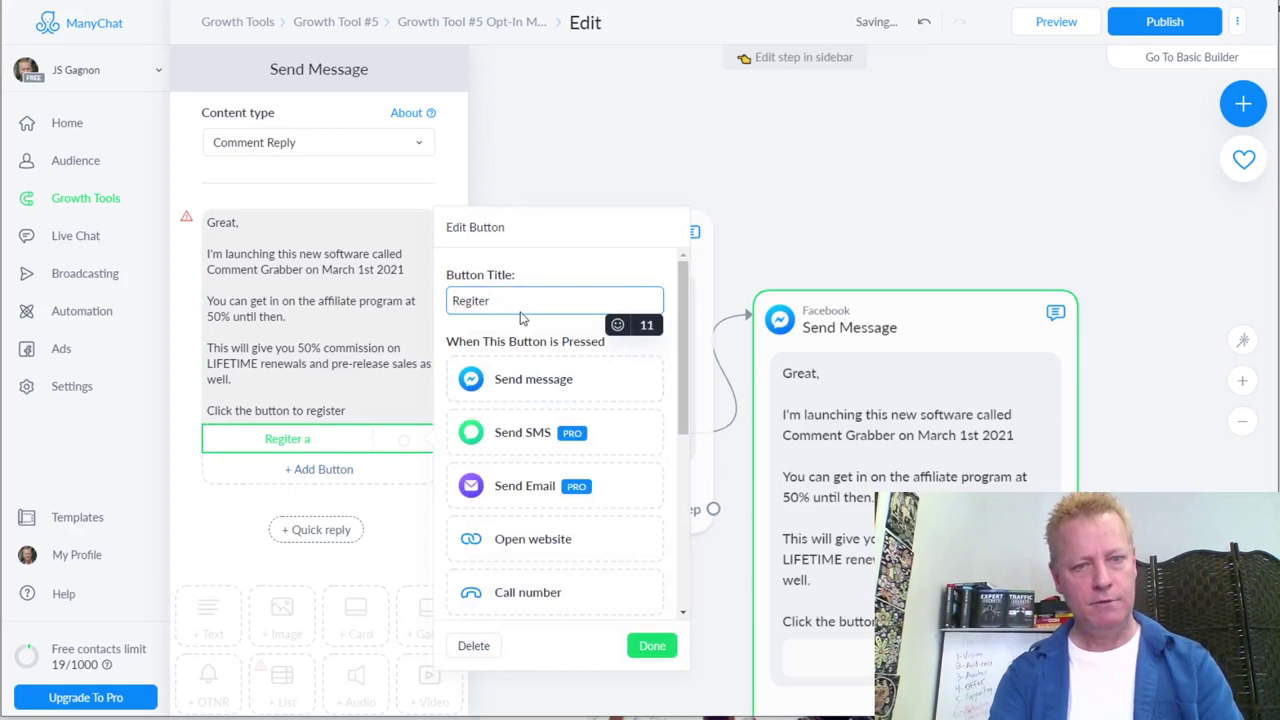
text( a as Affiliate)
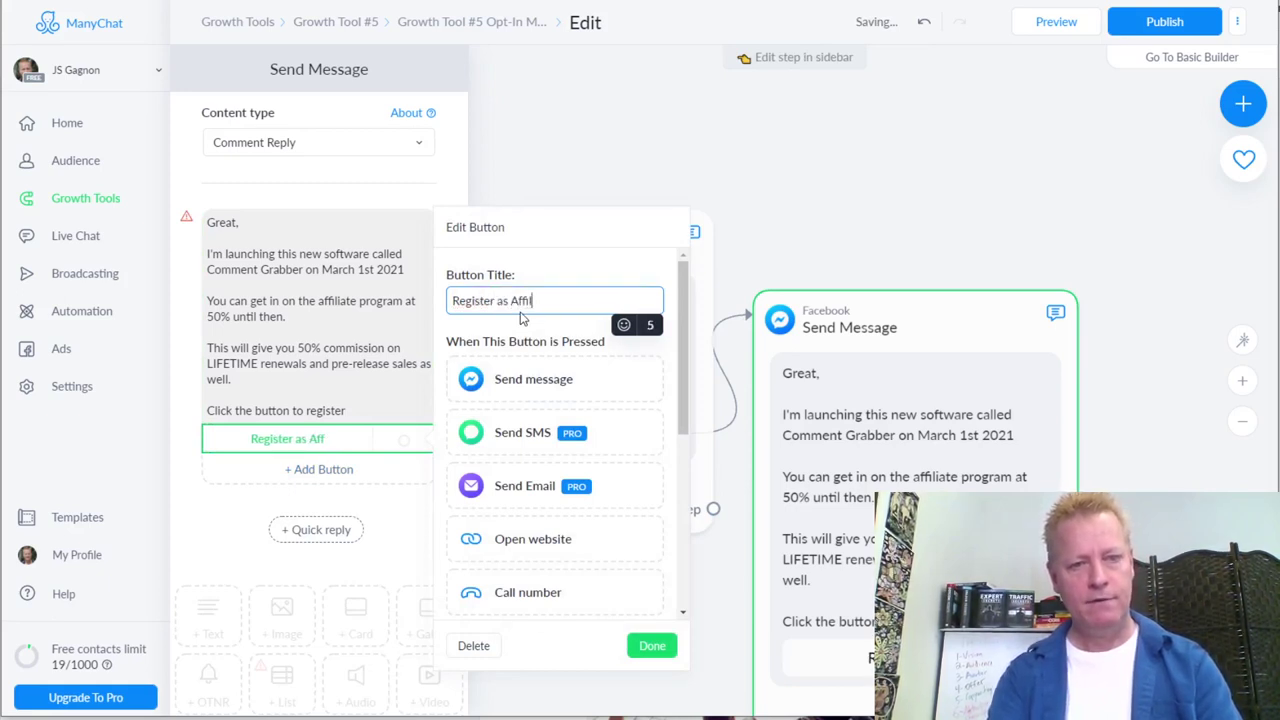
click(515, 537)
click(537, 466)
text(https:/)
key(BackSpace)
key(BackSpace)
key(BackSpace)
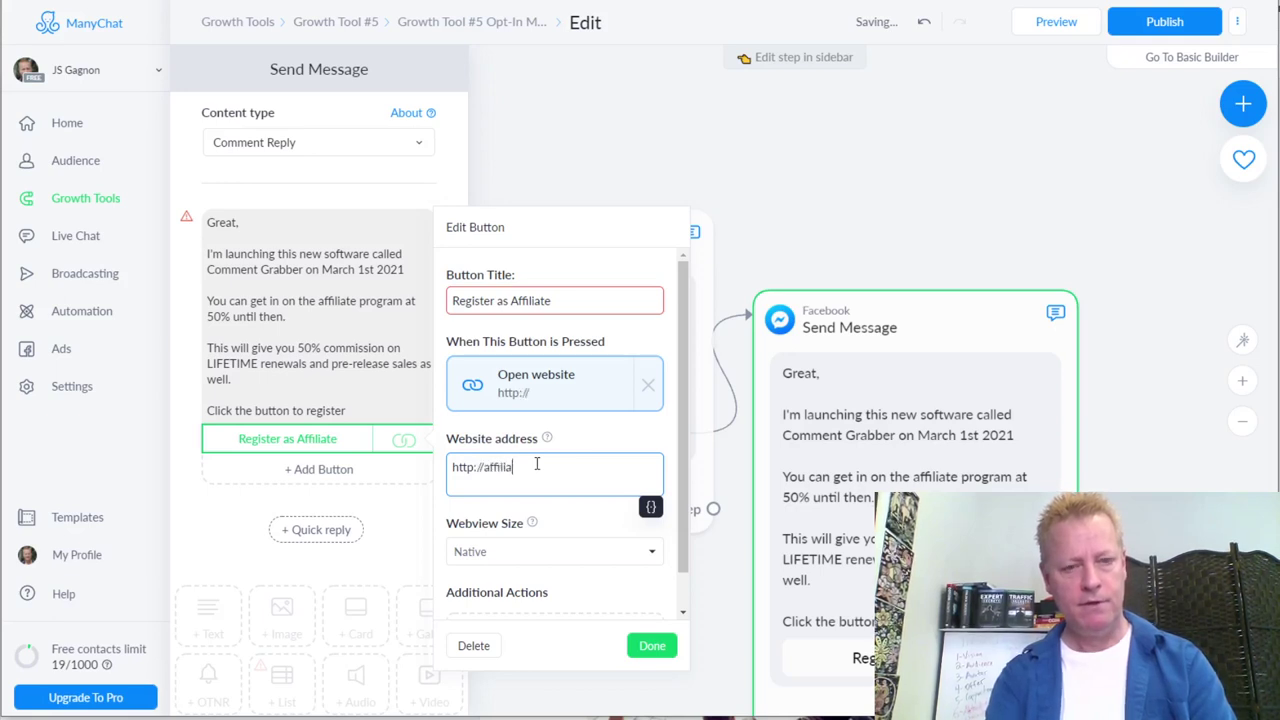
text(://affiliate.commentgrabber.com)
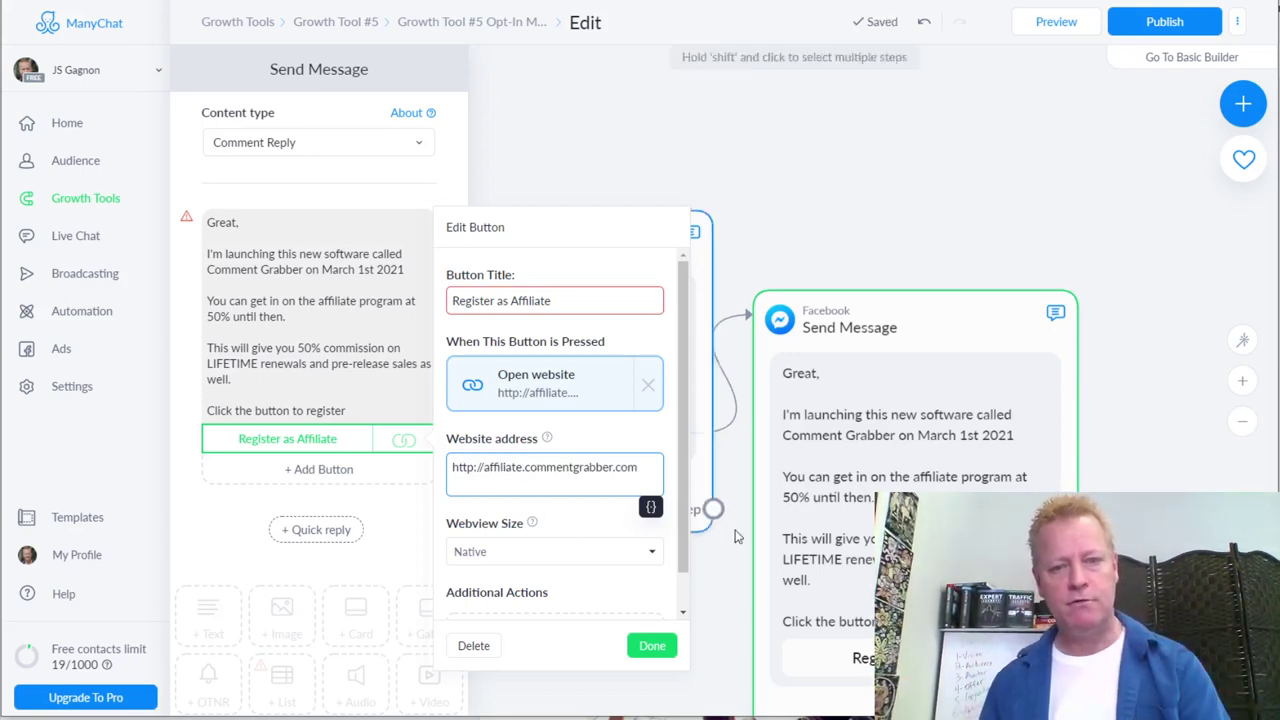
- Reposition the Send Message block in the flow, save the button settings and close the message editor
drag(945, 453, 975, 345)
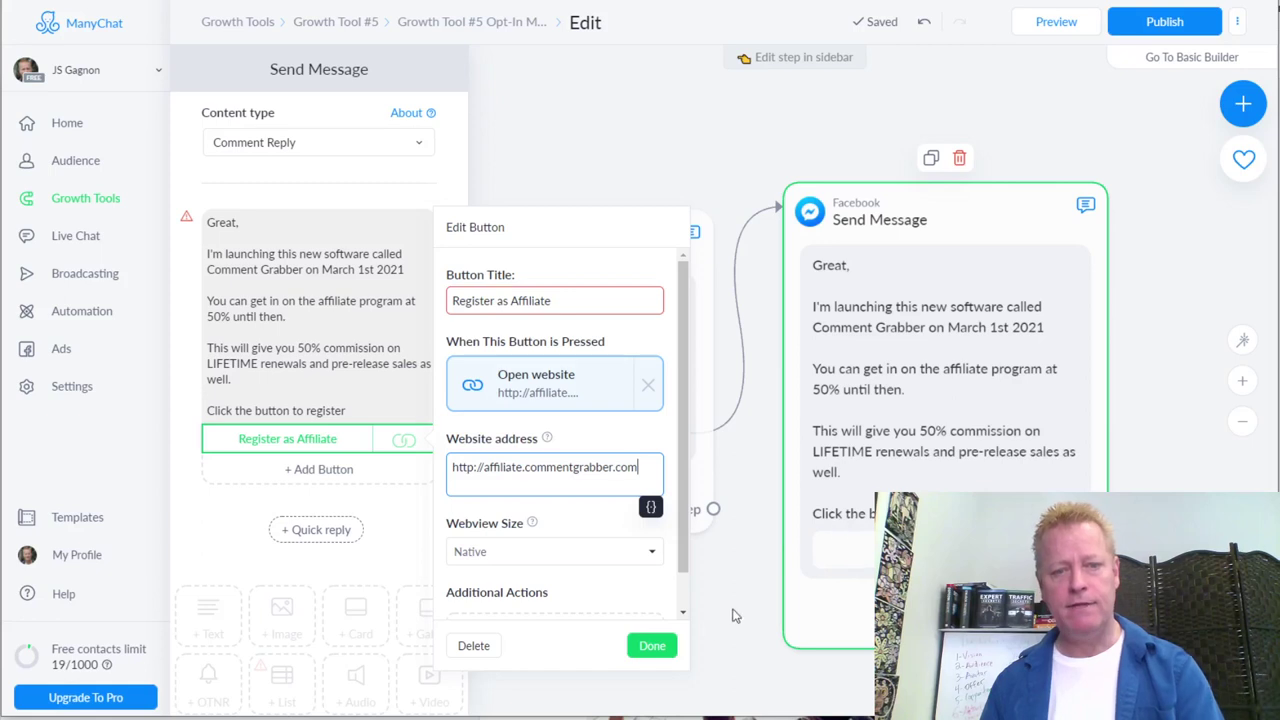
click(651, 646)
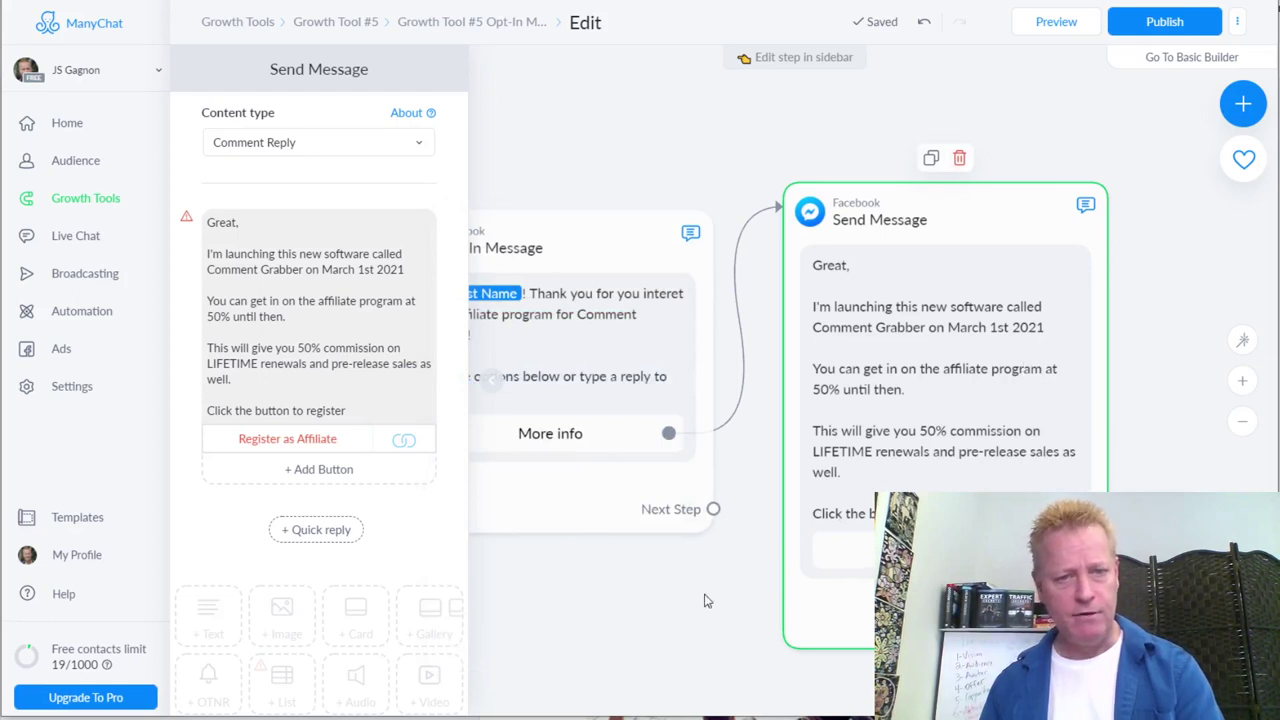
click(649, 604)
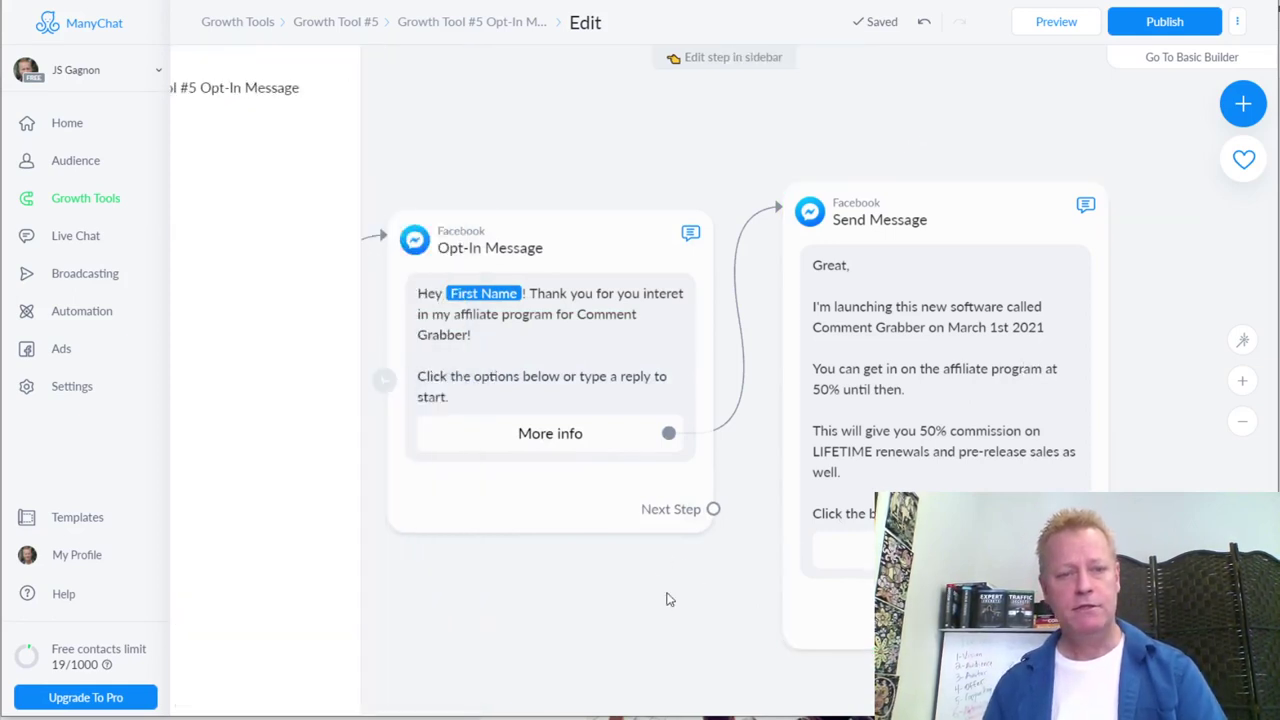
- Connect the Opt-In Message's Next Step to the Send Message block
scroll(679, 581, down, 2)
drag(717, 588, 808, 426)
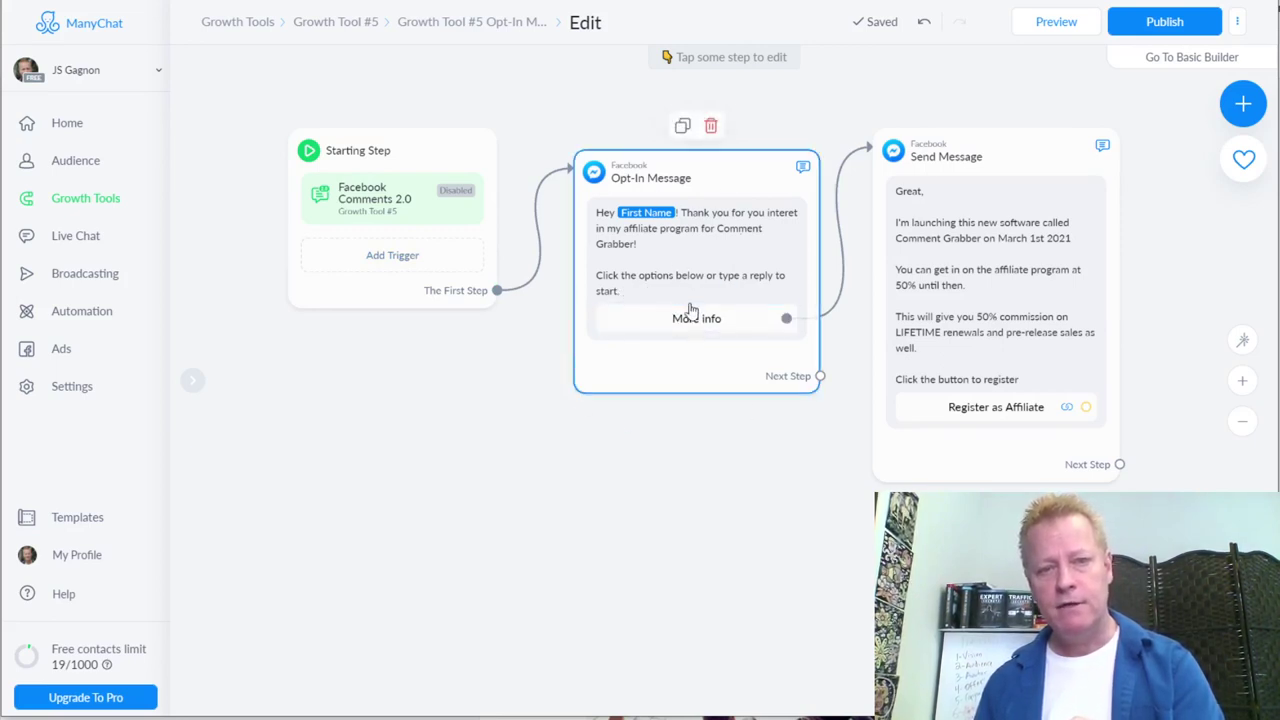
click(820, 376)
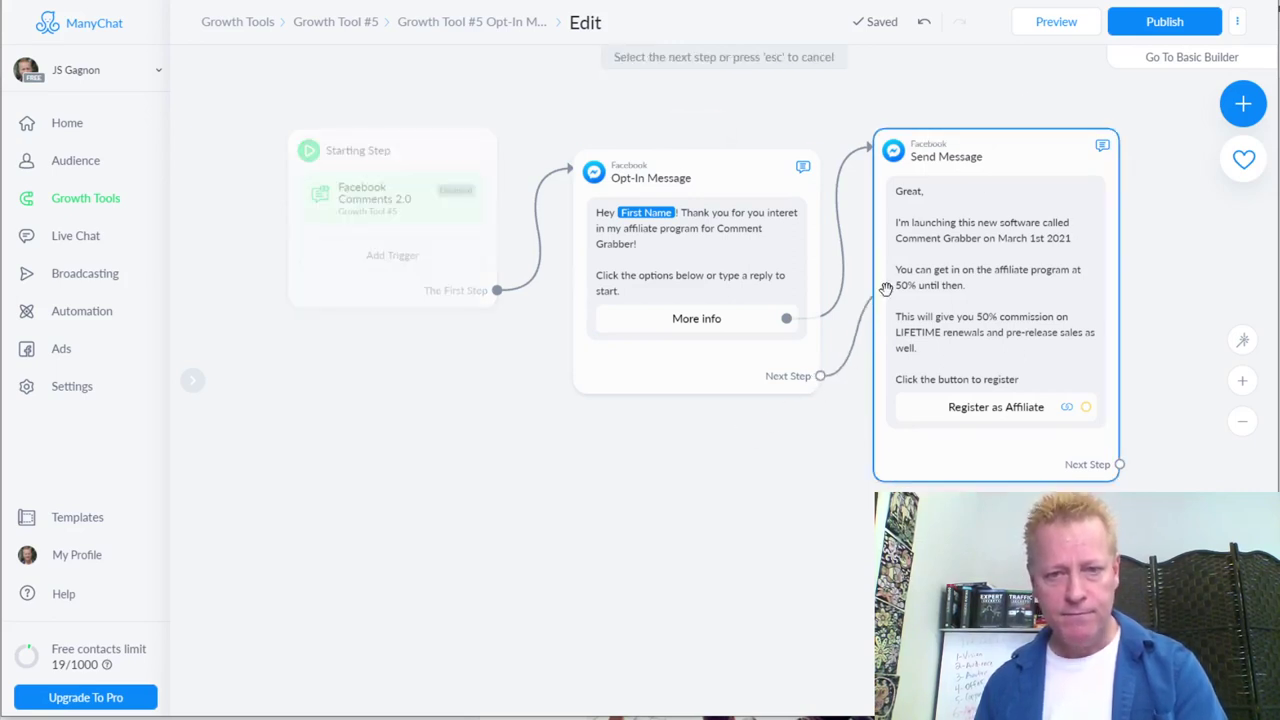
click(886, 289)
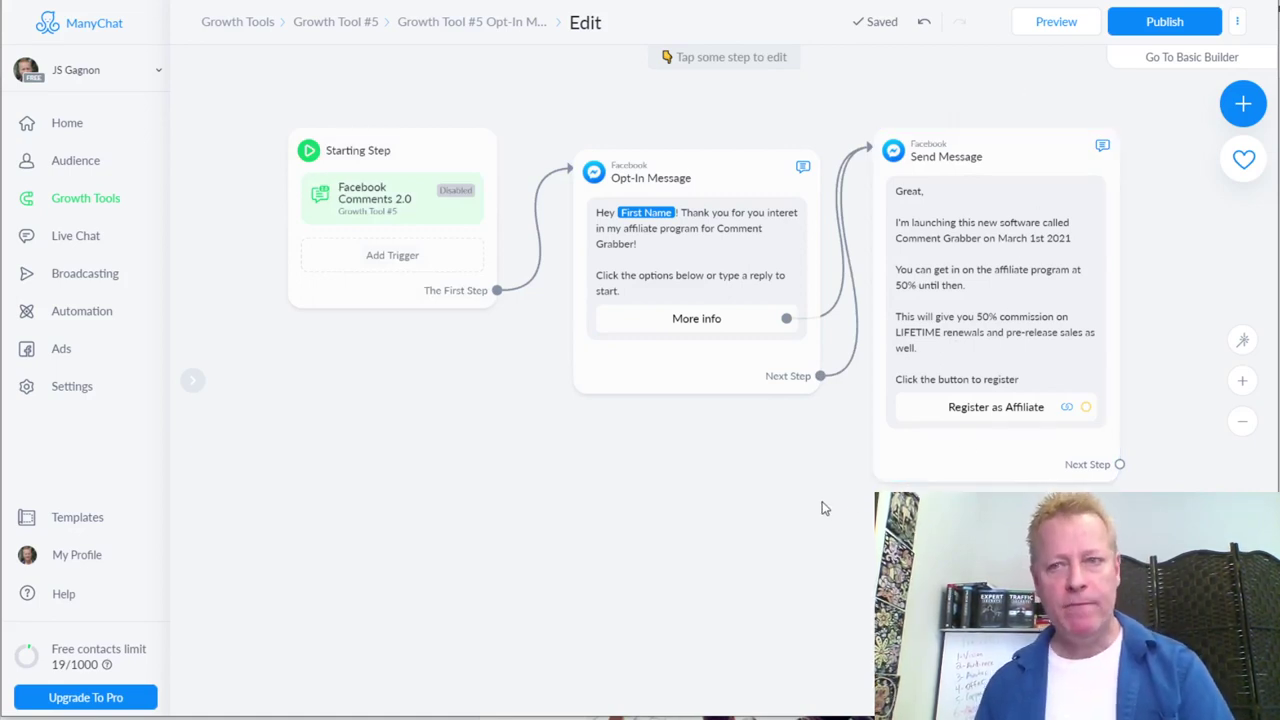
- Change the Send Message button's title to "Become Affiliate" and publish the flow
click(1165, 22)
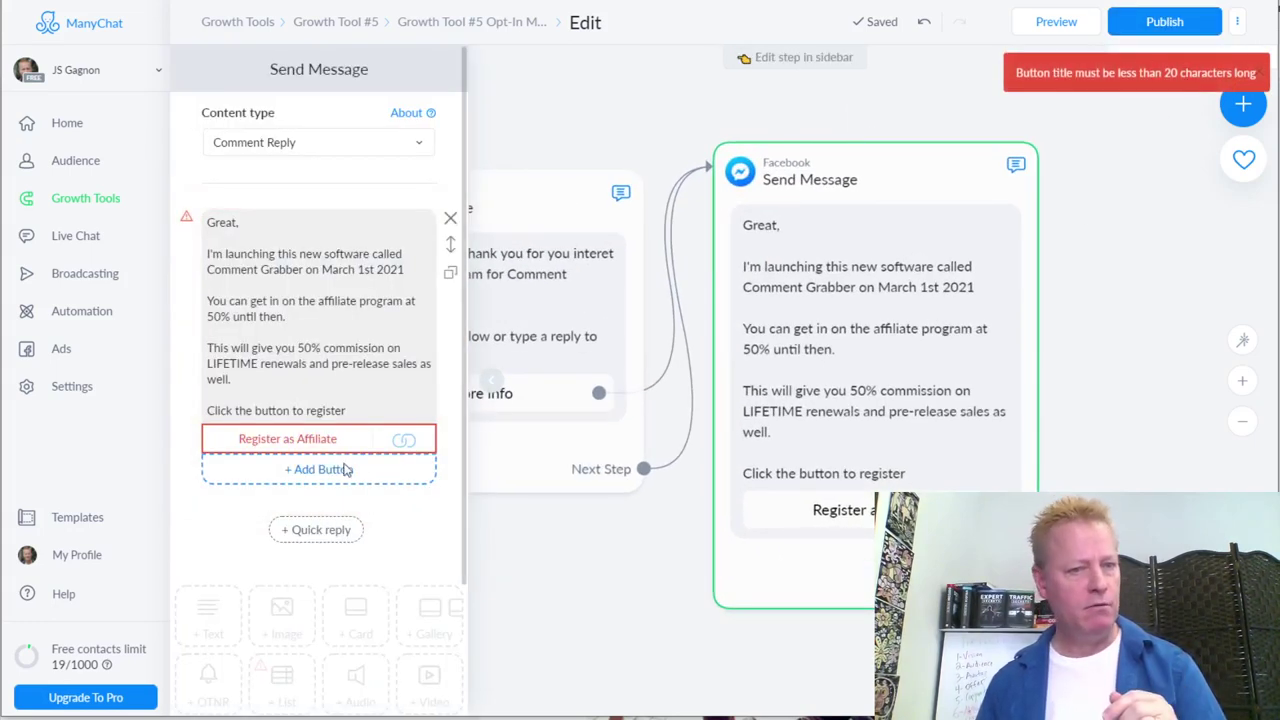
click(306, 438)
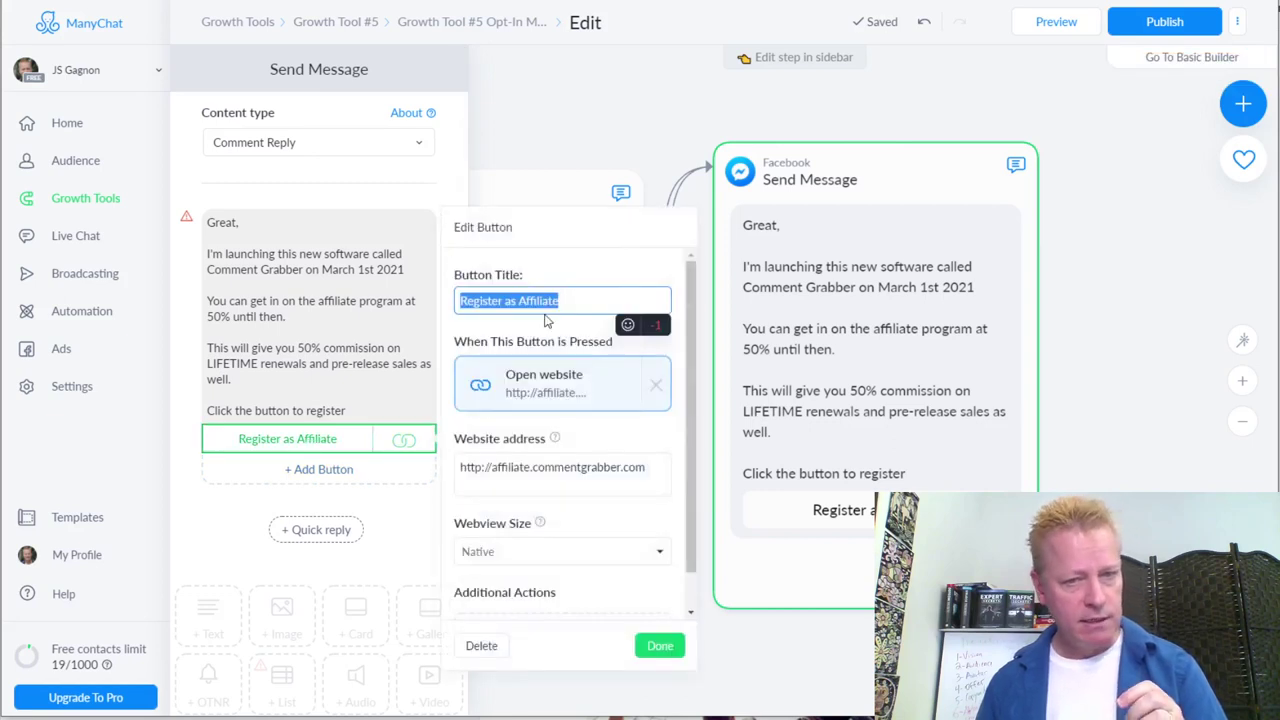
click(520, 298)
key(BackSpace)
key(BackSpace)
key(BackSpace)
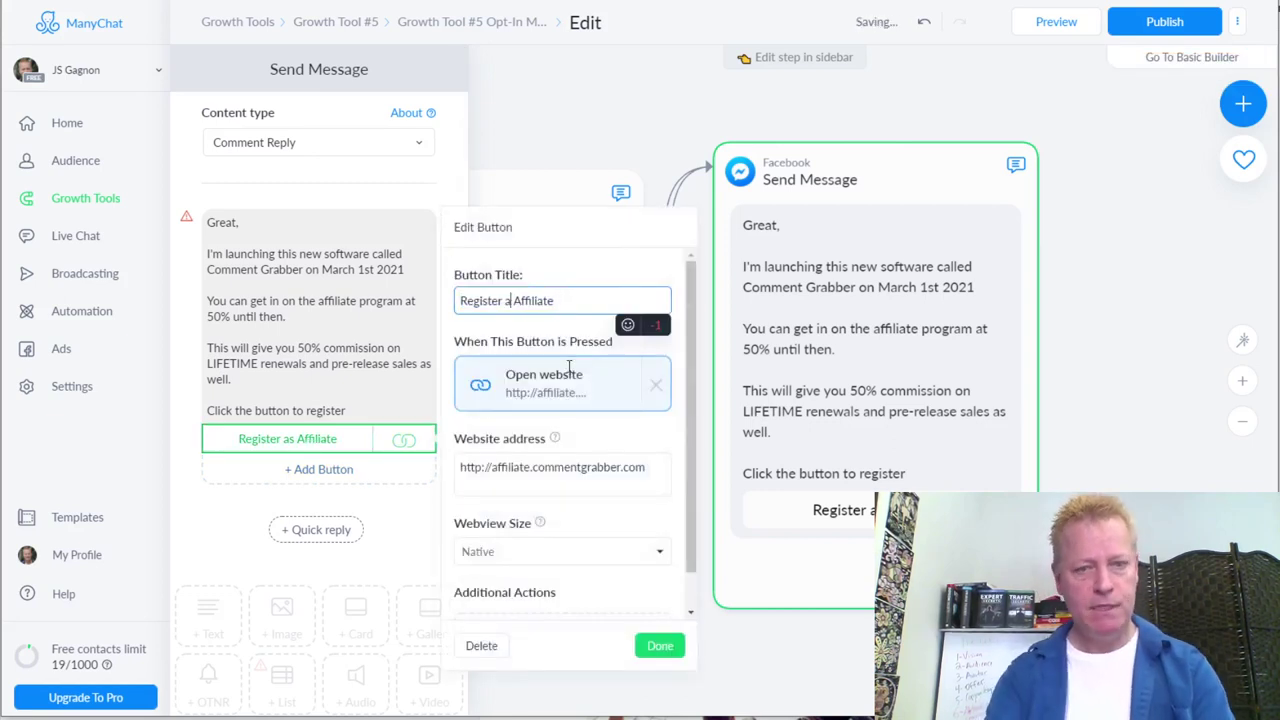
key(ctrl+BackSpace)
text(Become)
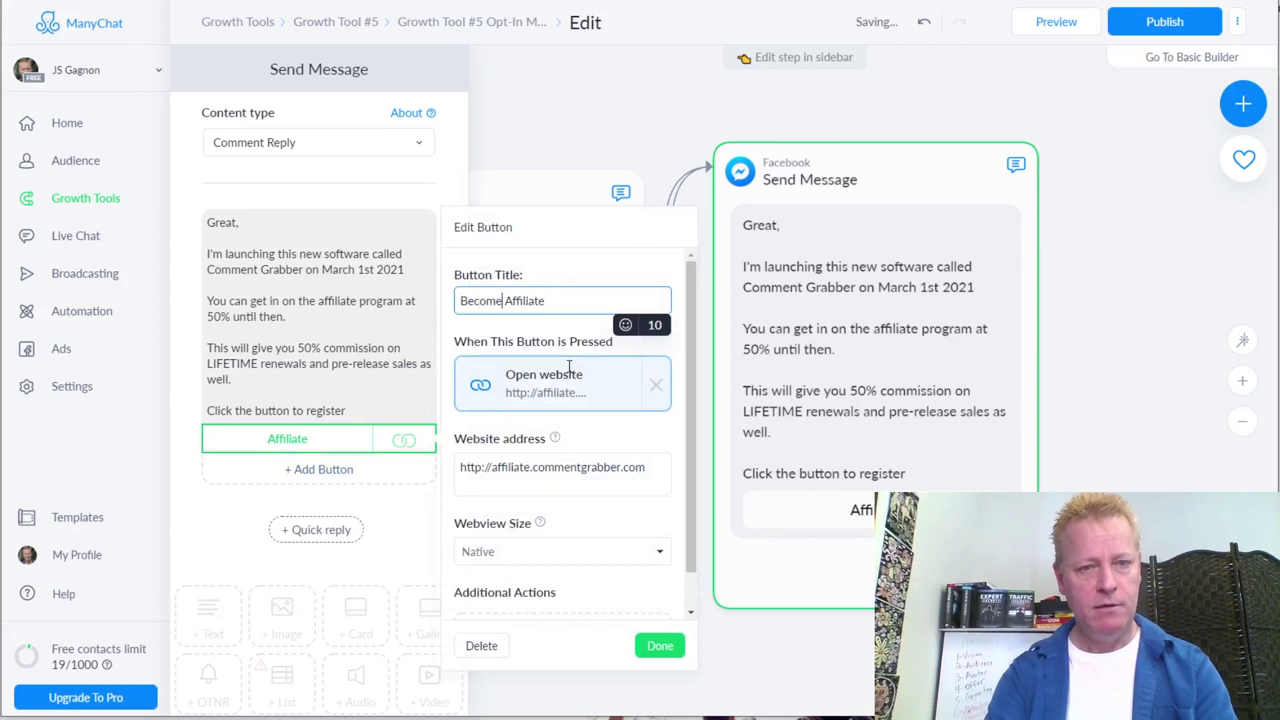
click(659, 645)
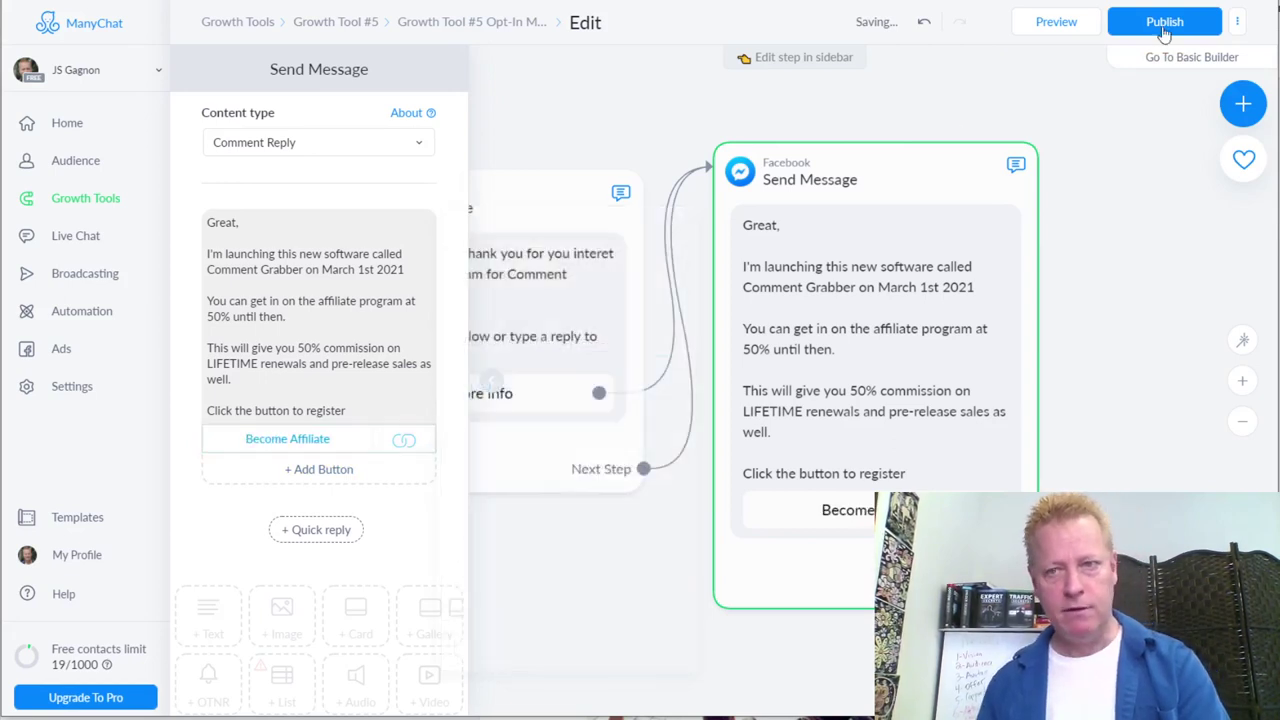
click(1174, 14)
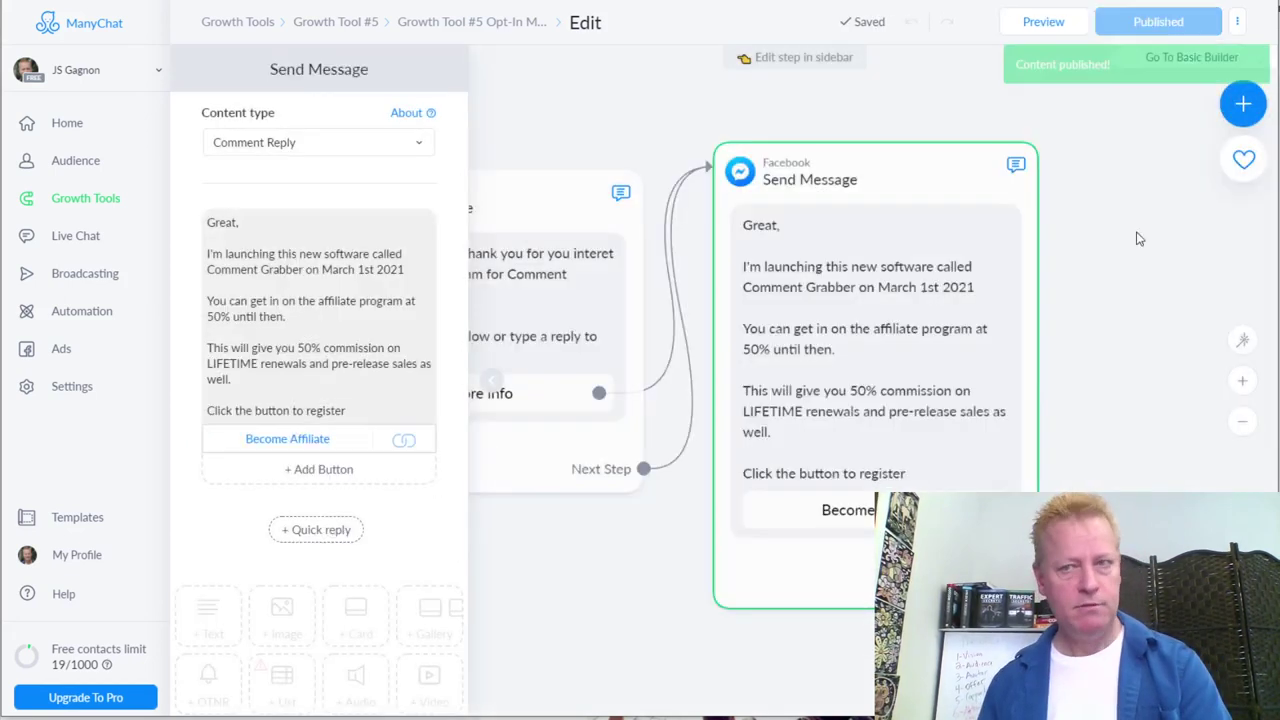
click(632, 561)
drag(632, 561, 748, 537)
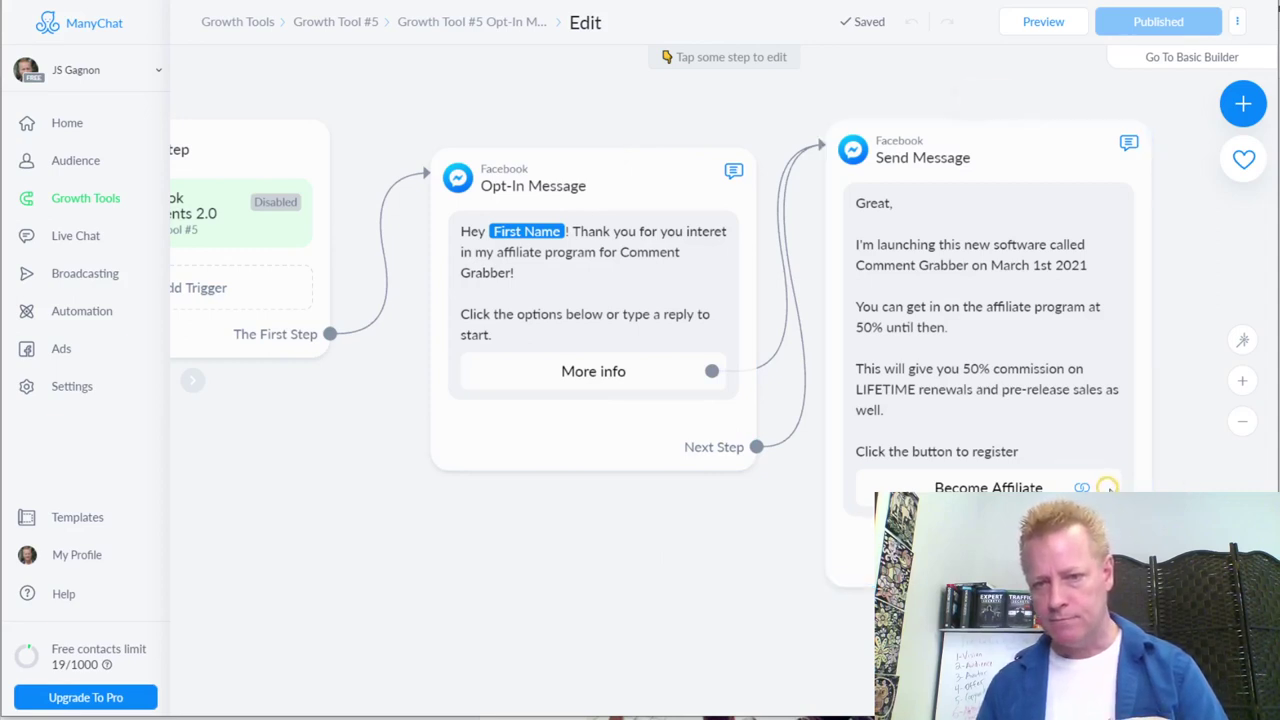
click(1107, 487)
click(526, 575)
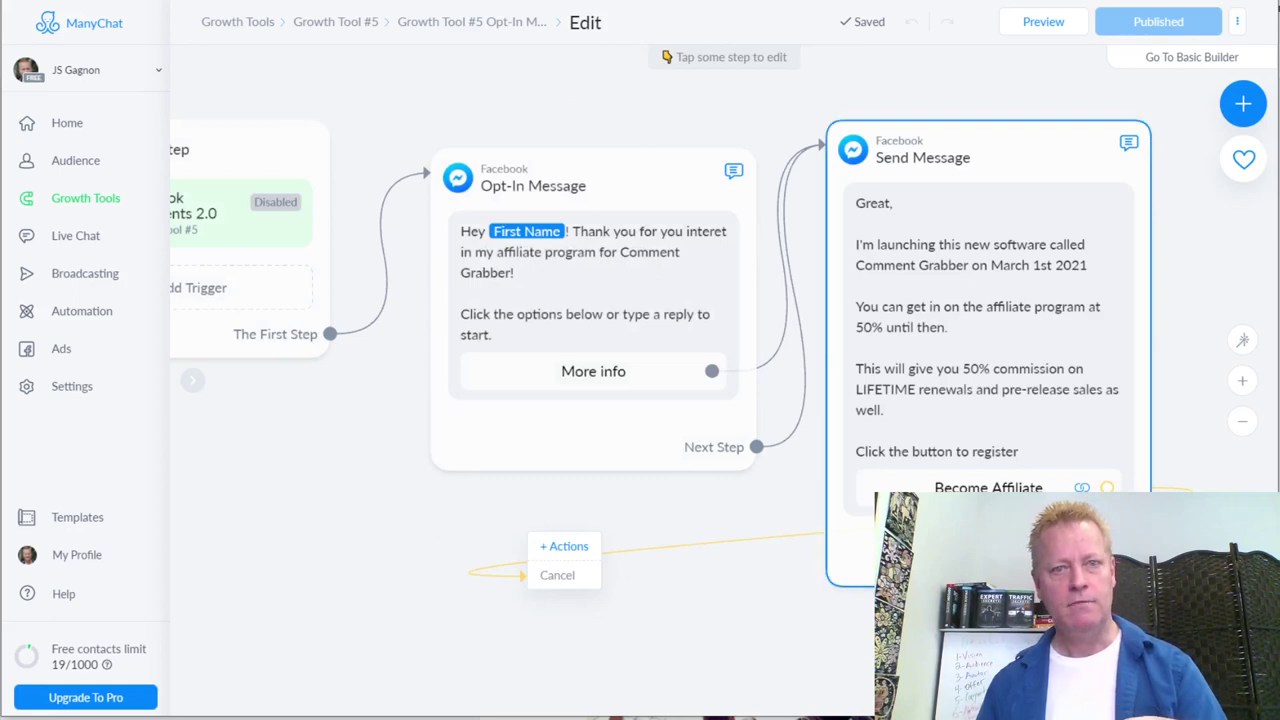
click(557, 575)
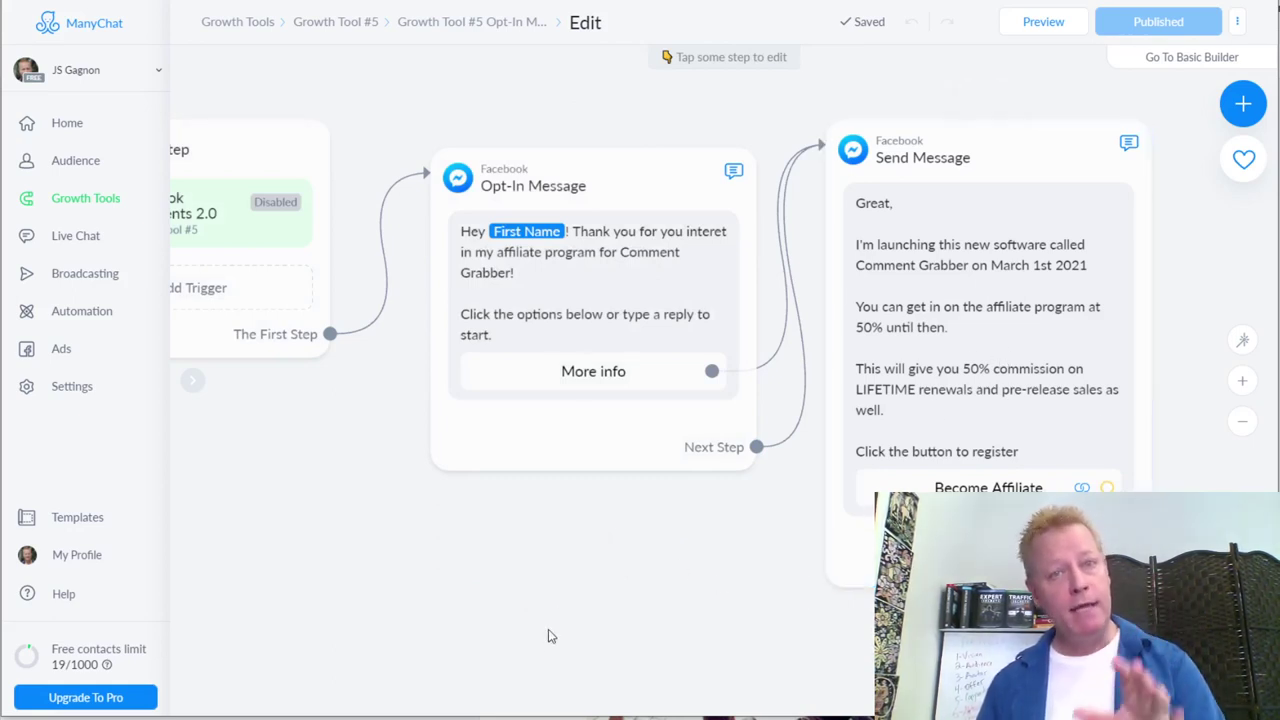
- Switch to the Facebook page and post the comment "affiliate" on the Comment Grabber post
drag(315, 629, 660, 631)
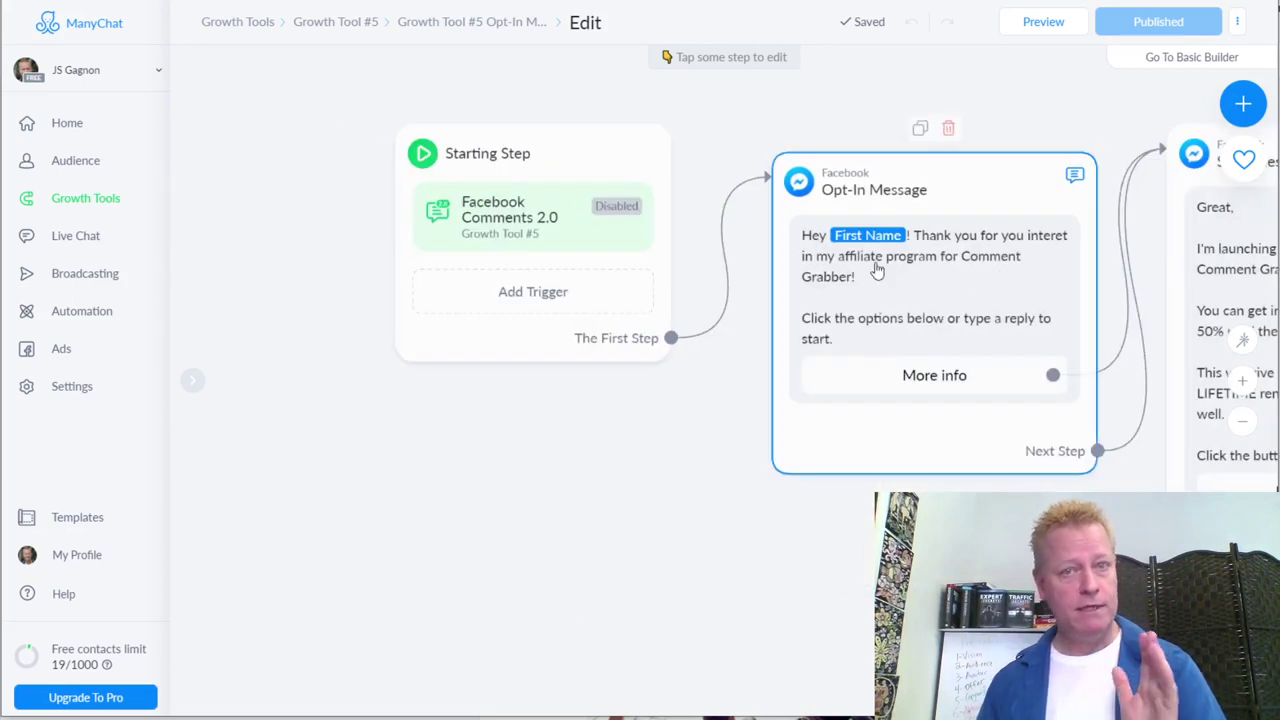
click(334, 46)
click(1146, 22)
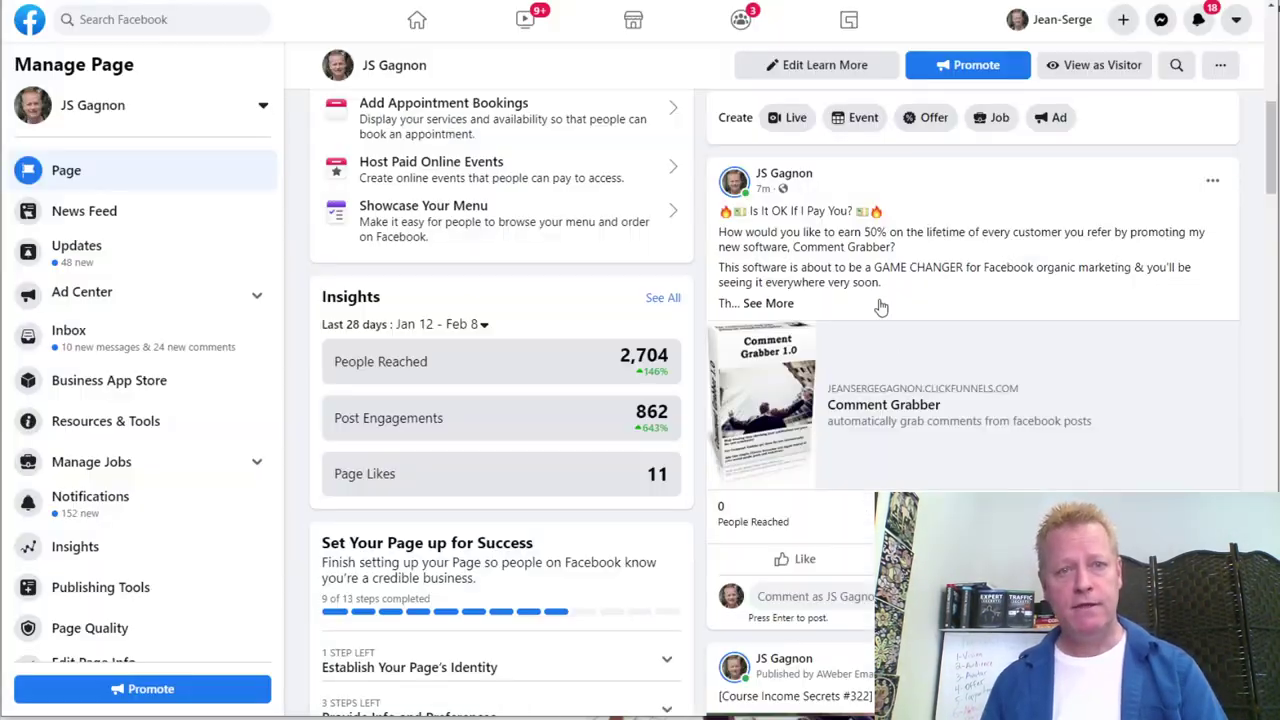
scroll(905, 405, down, 3)
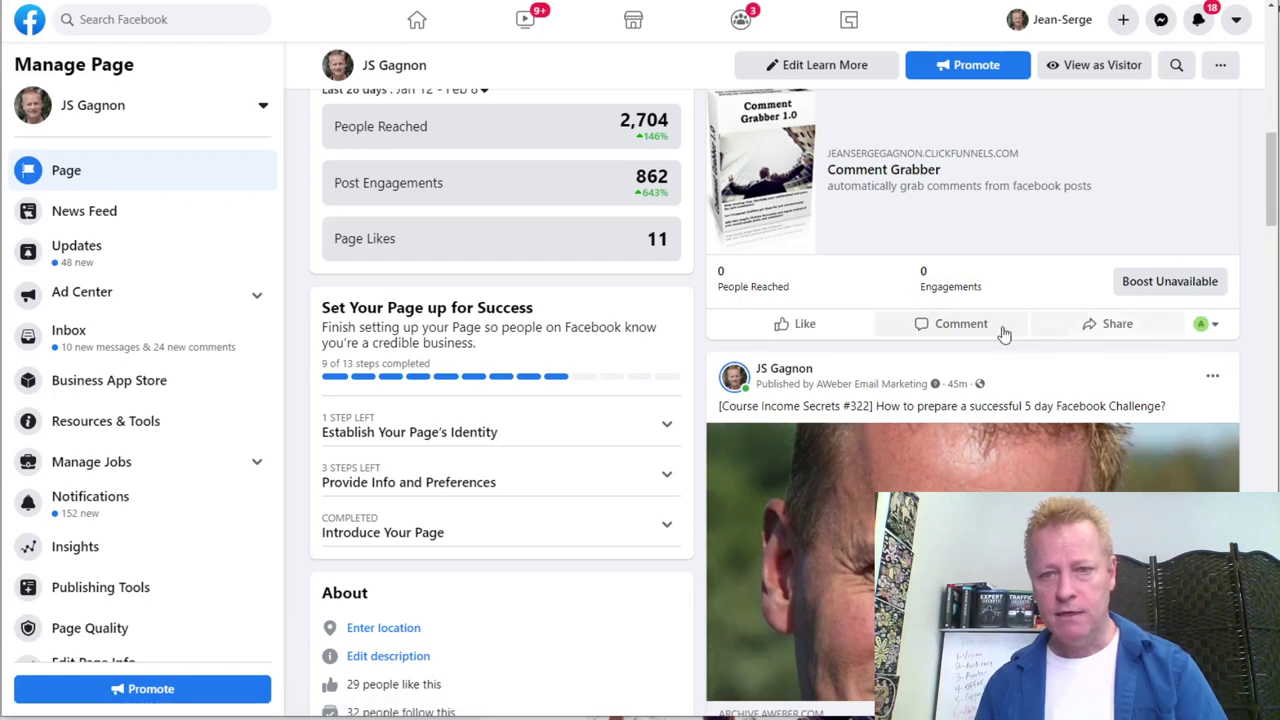
click(968, 326)
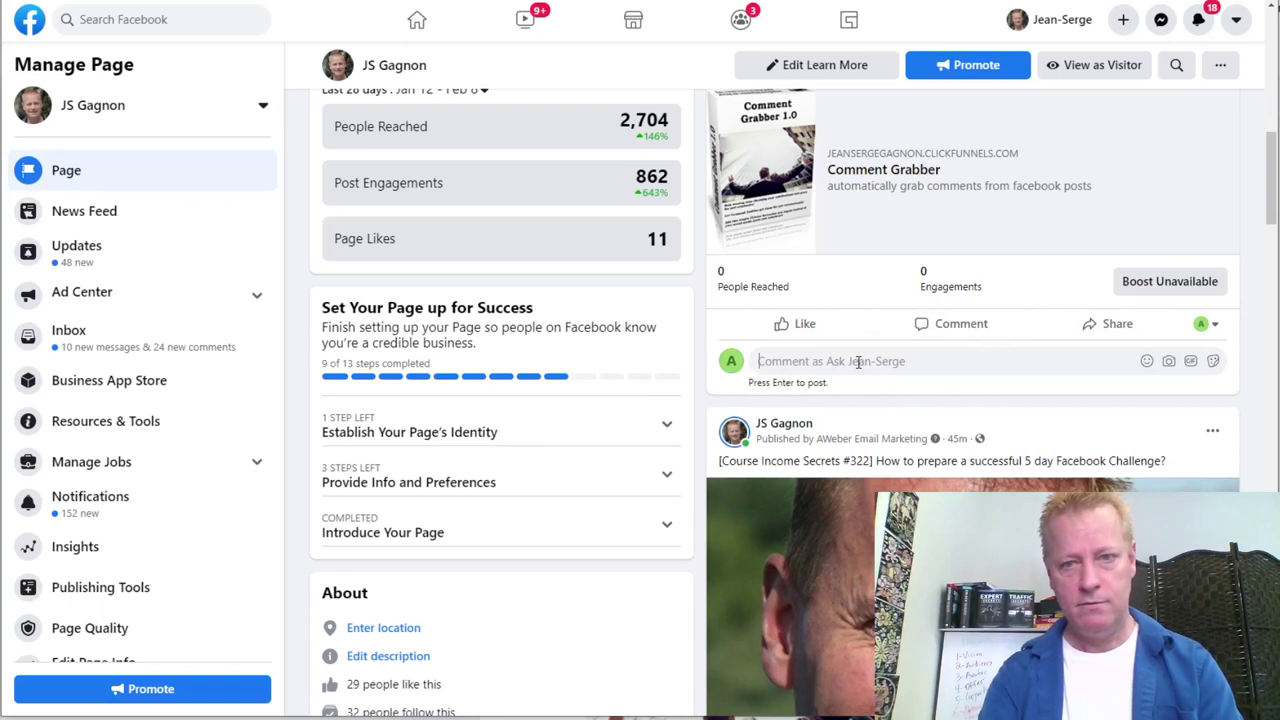
text(affiliate)
key(Return)
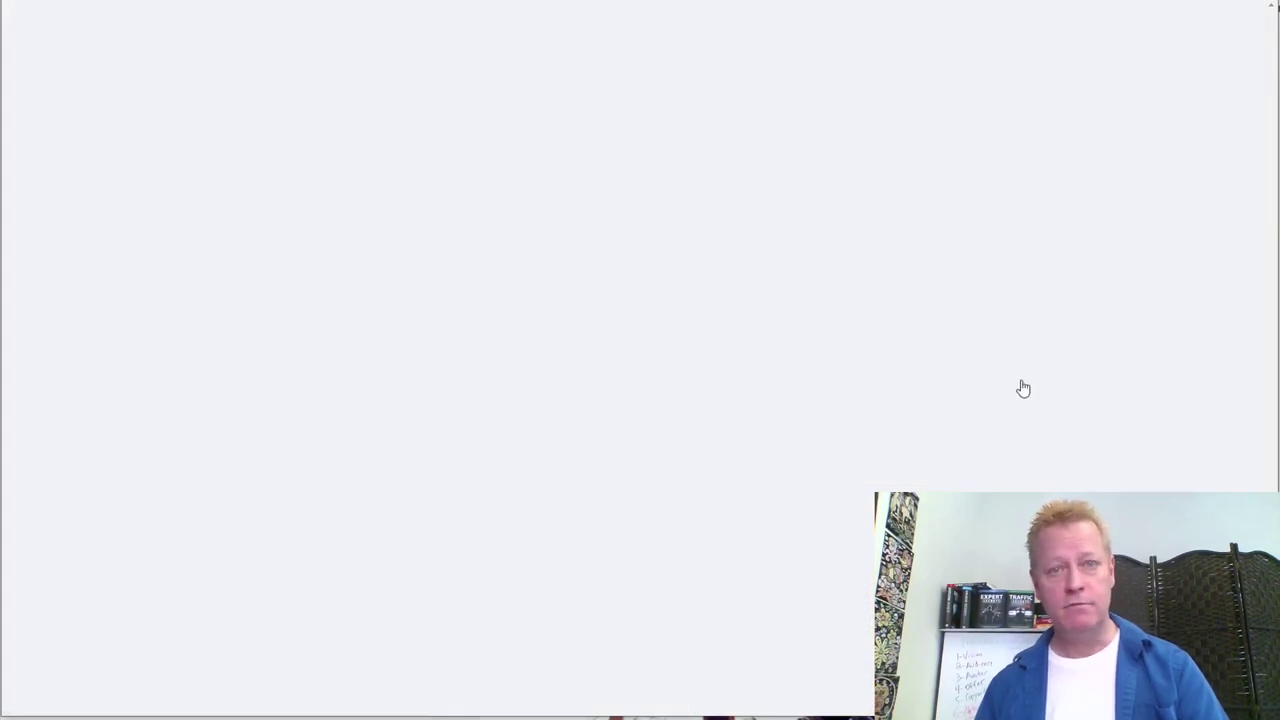
- Expand the Comment Grabber post's comments and examine the automated reply to the "affiliate" comment
scroll(1026, 403, down, 5)
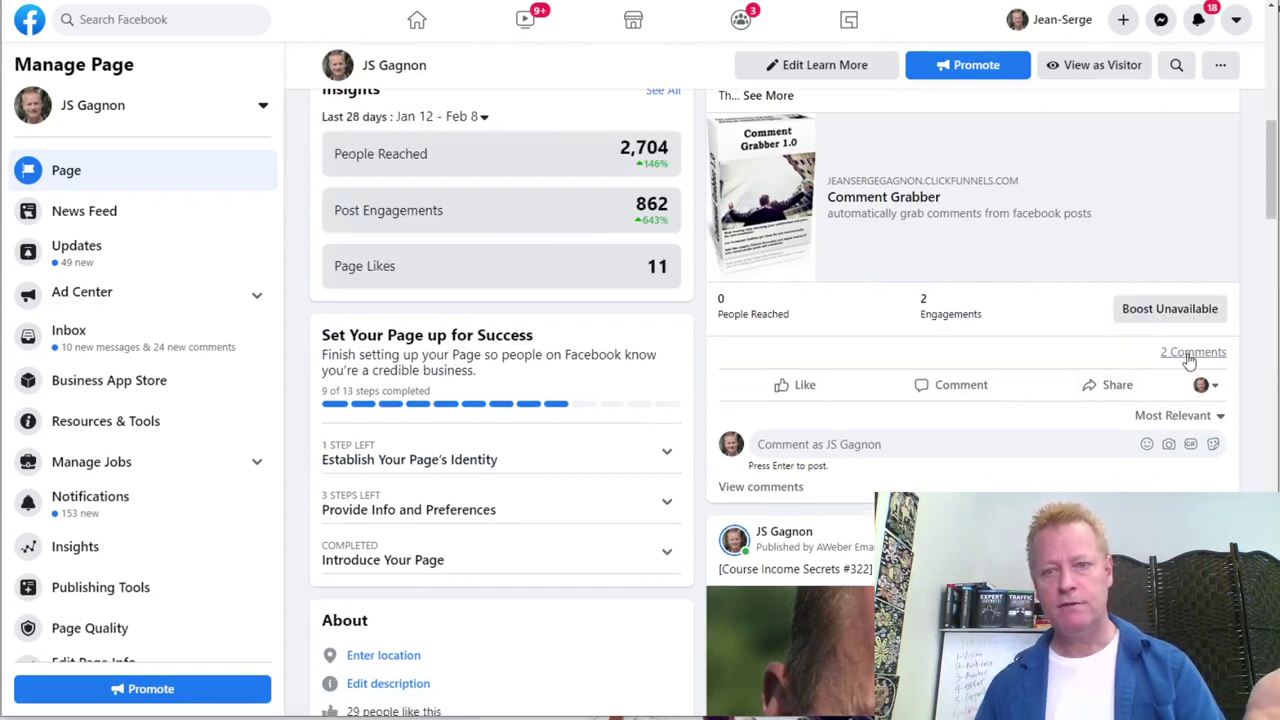
click(1190, 355)
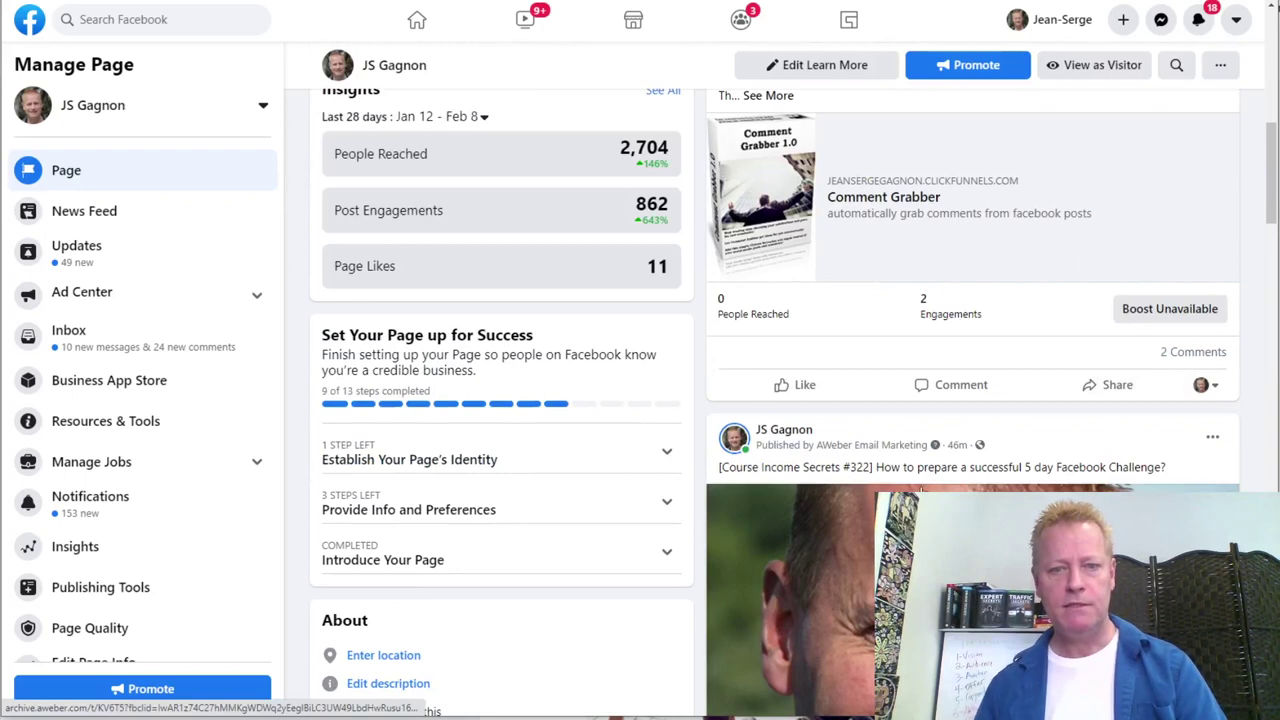
click(1190, 355)
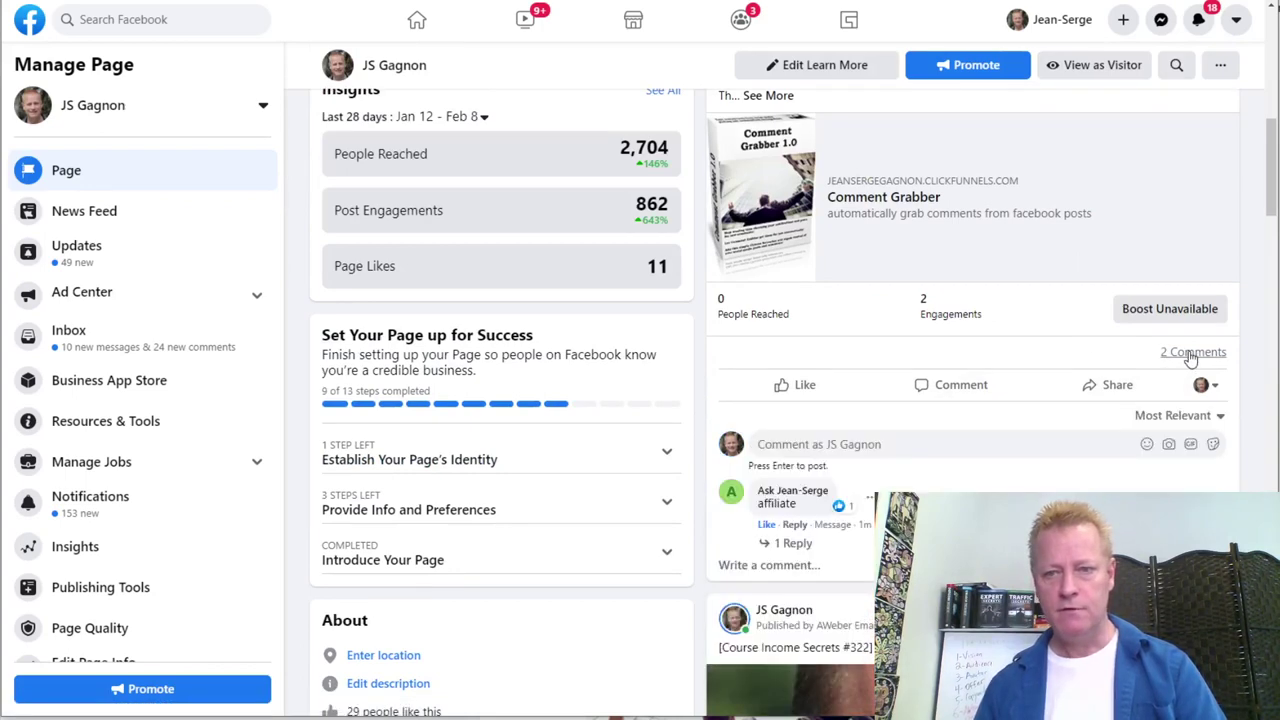
click(793, 544)
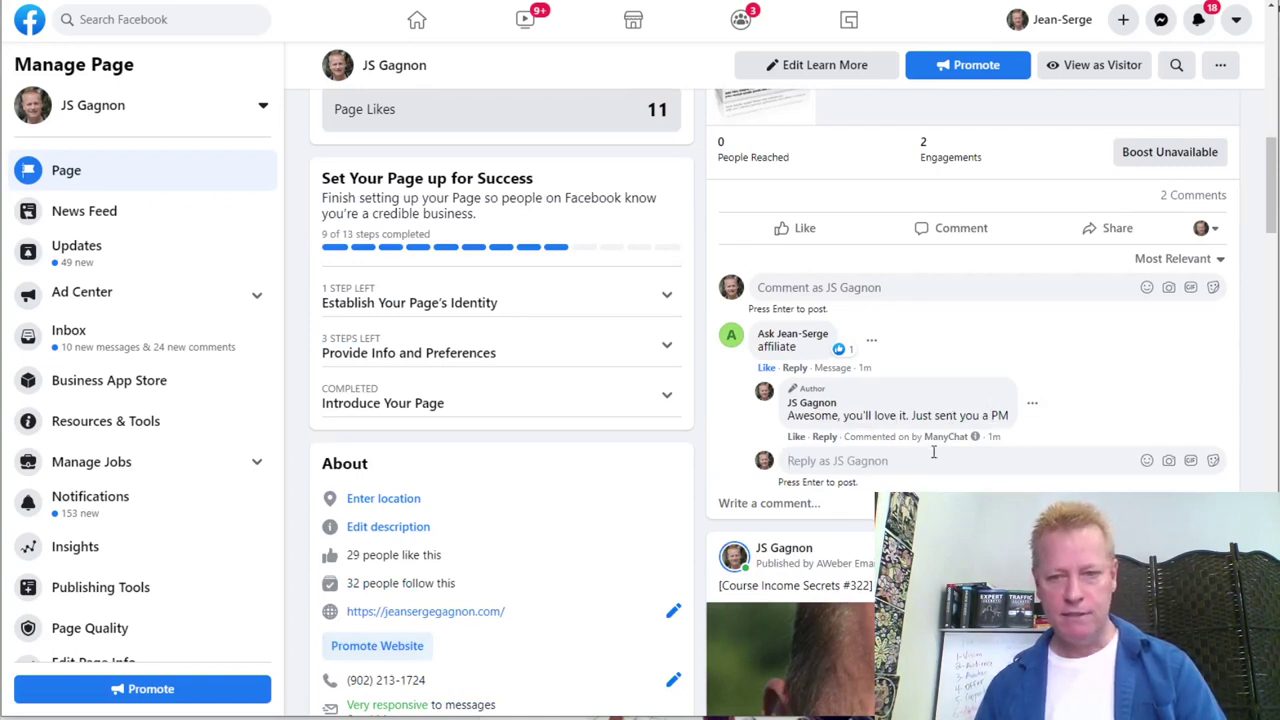
mouse_move(955, 435)
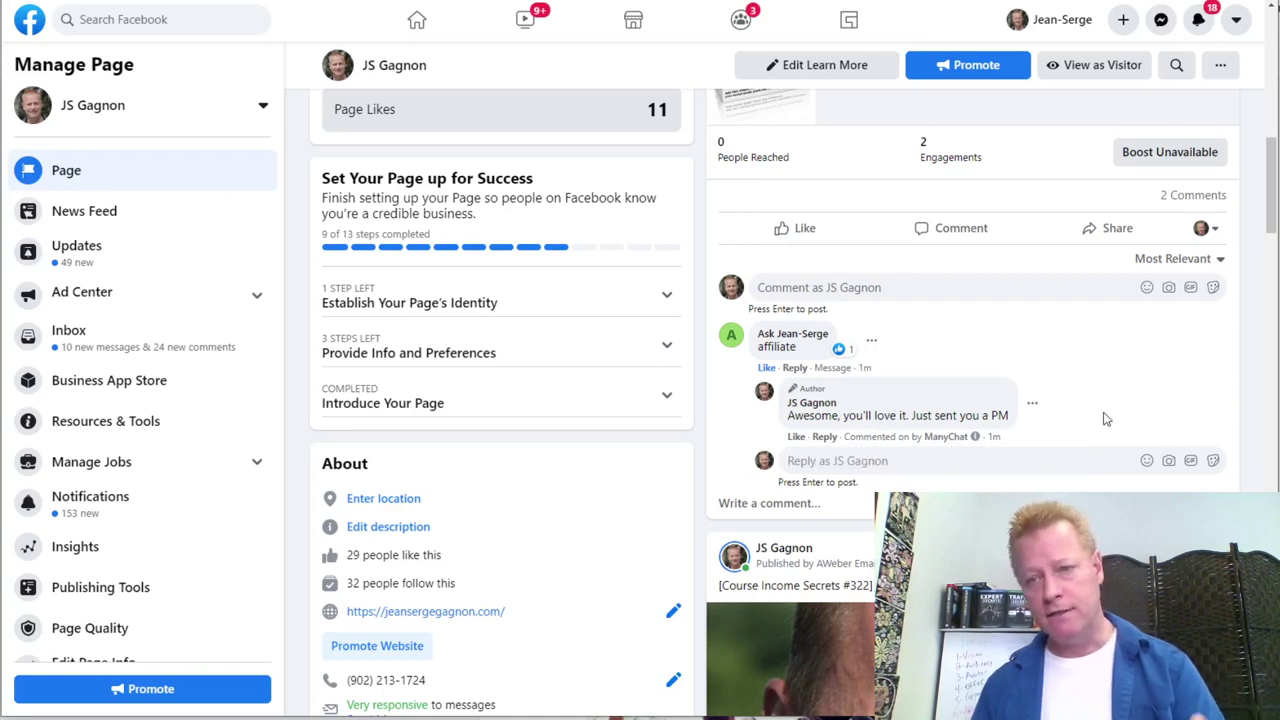
- Check the Messenger conversation list for the automated private message
scroll(1169, 466, up, 2)
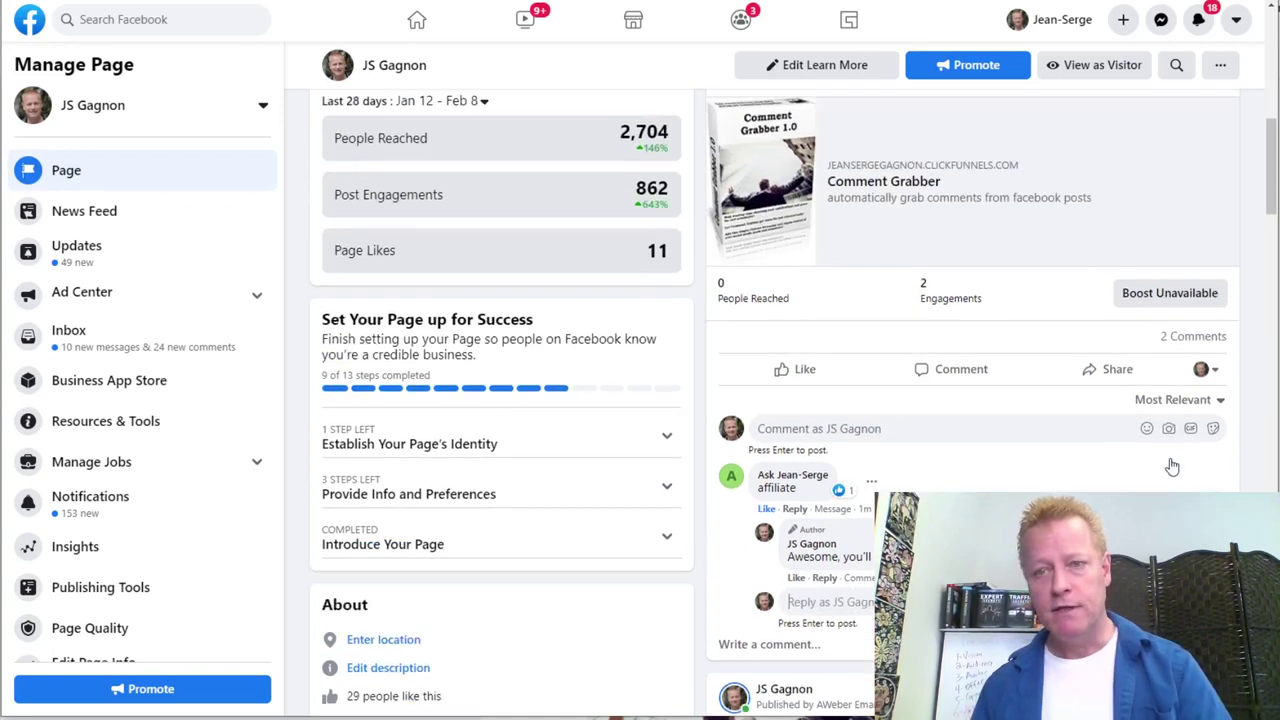
click(1161, 19)
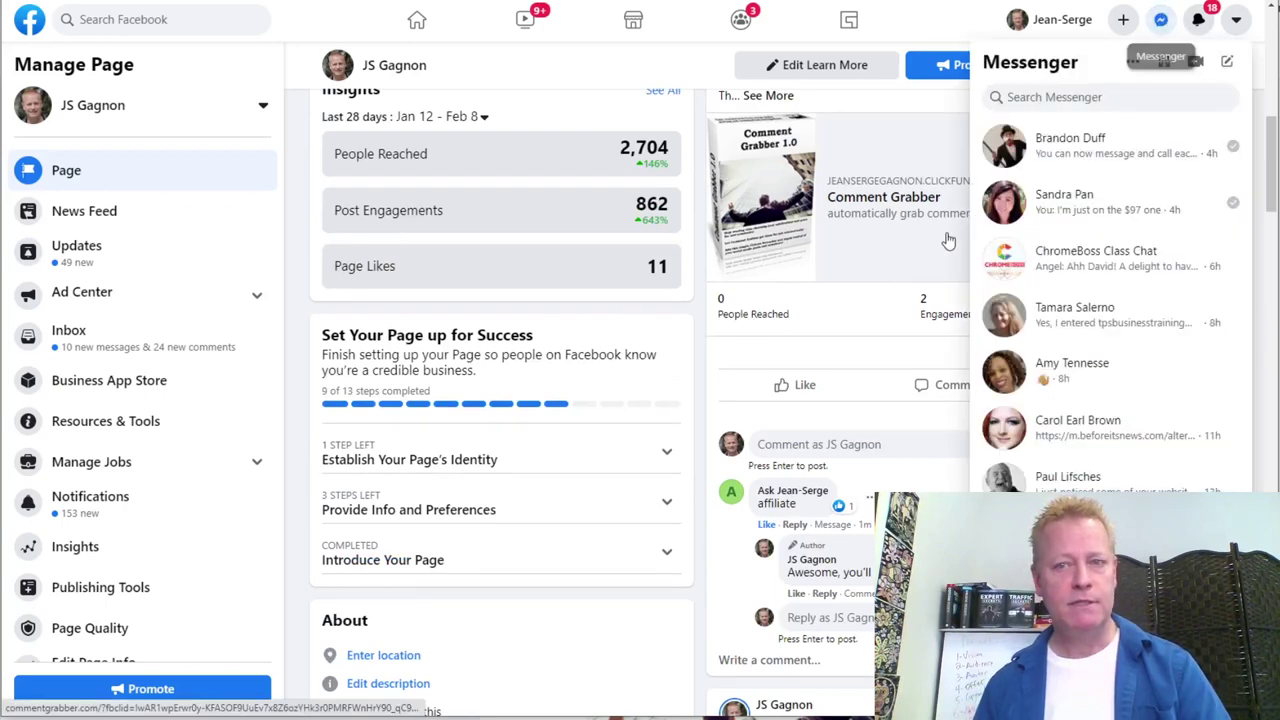
click(1090, 30)
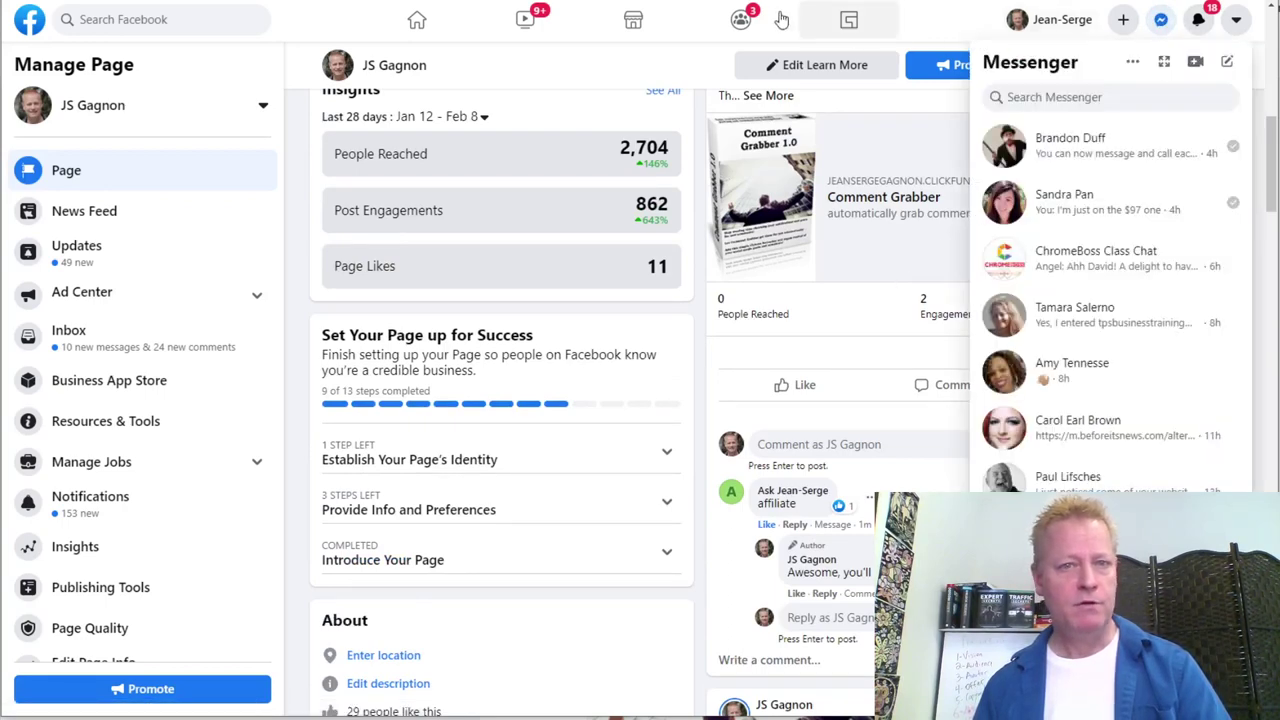
- Look through the list of managed pages for the page that posted the "affiliate" comment
click(114, 105)
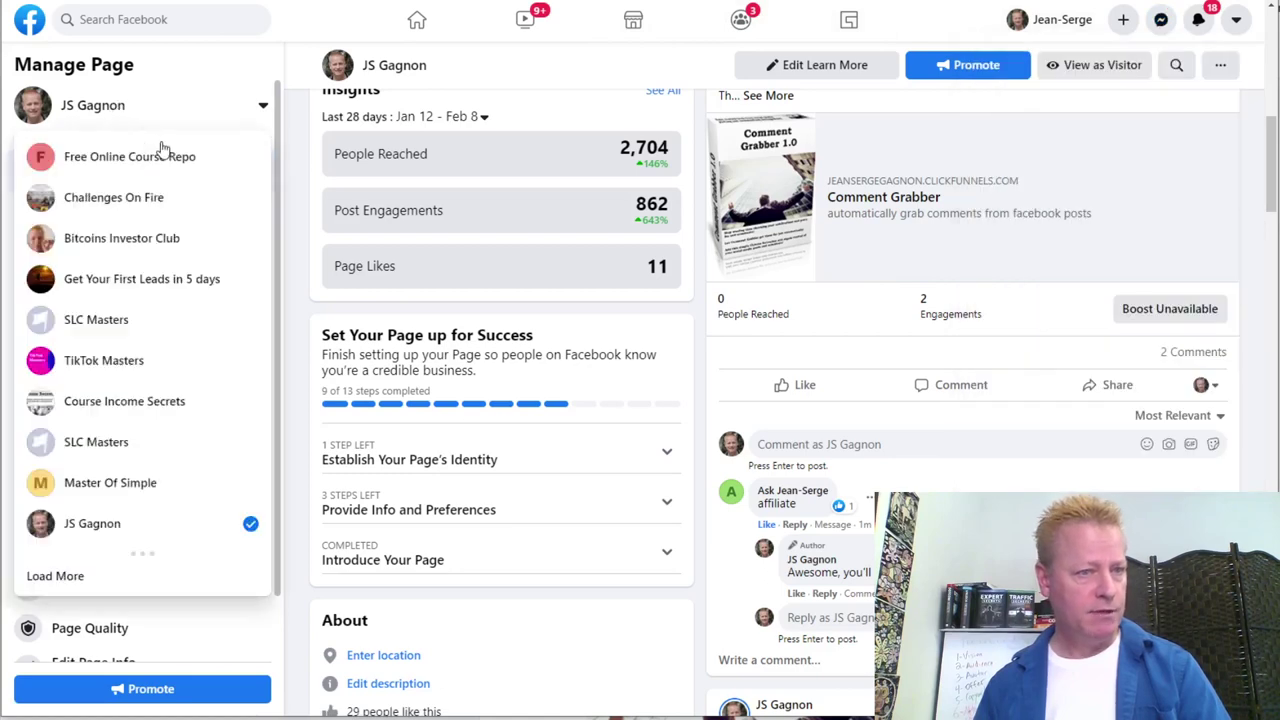
scroll(115, 470, down, 1)
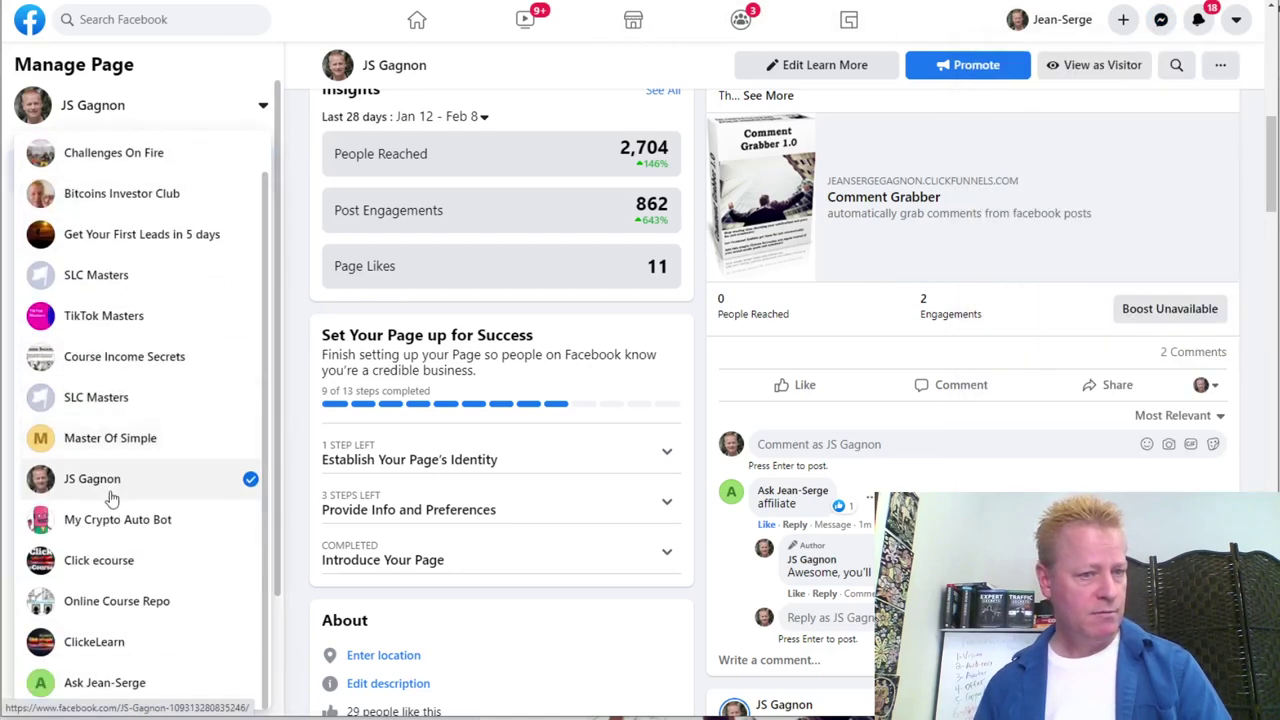
click(100, 682)
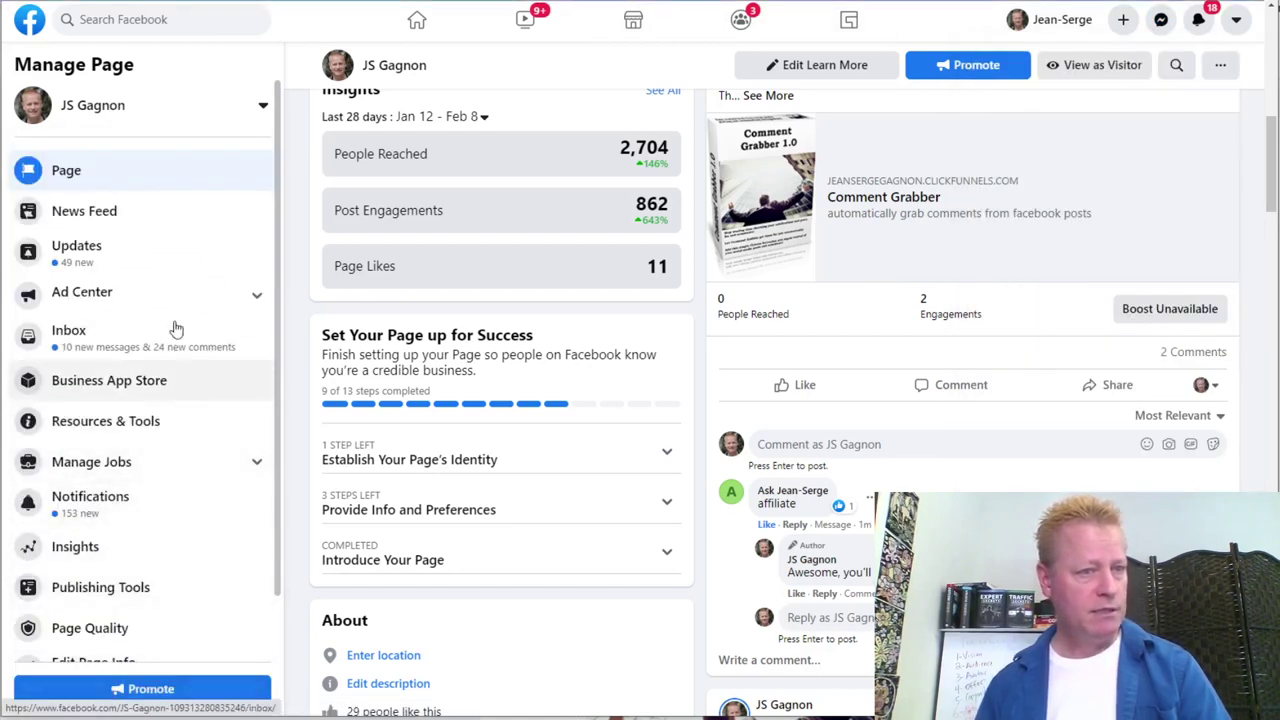
- Open the page inbox's Messenger conversations and read through the most recent automated conversation
click(106, 349)
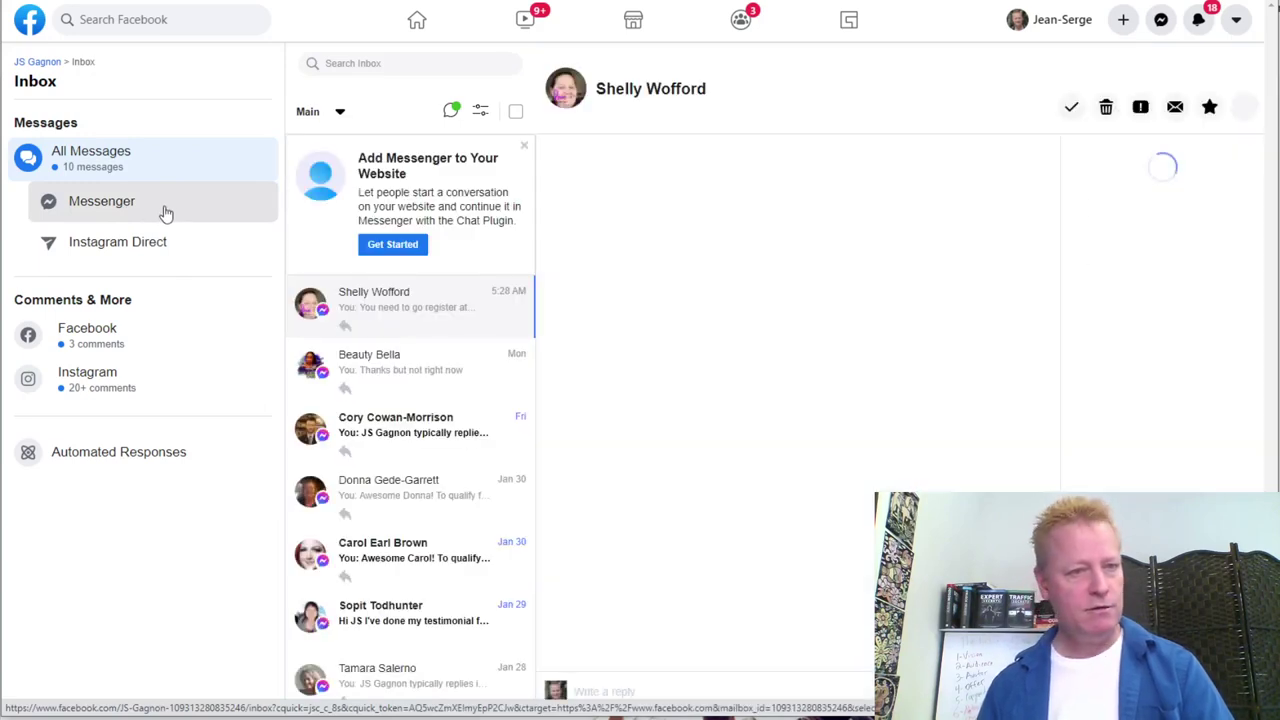
click(166, 212)
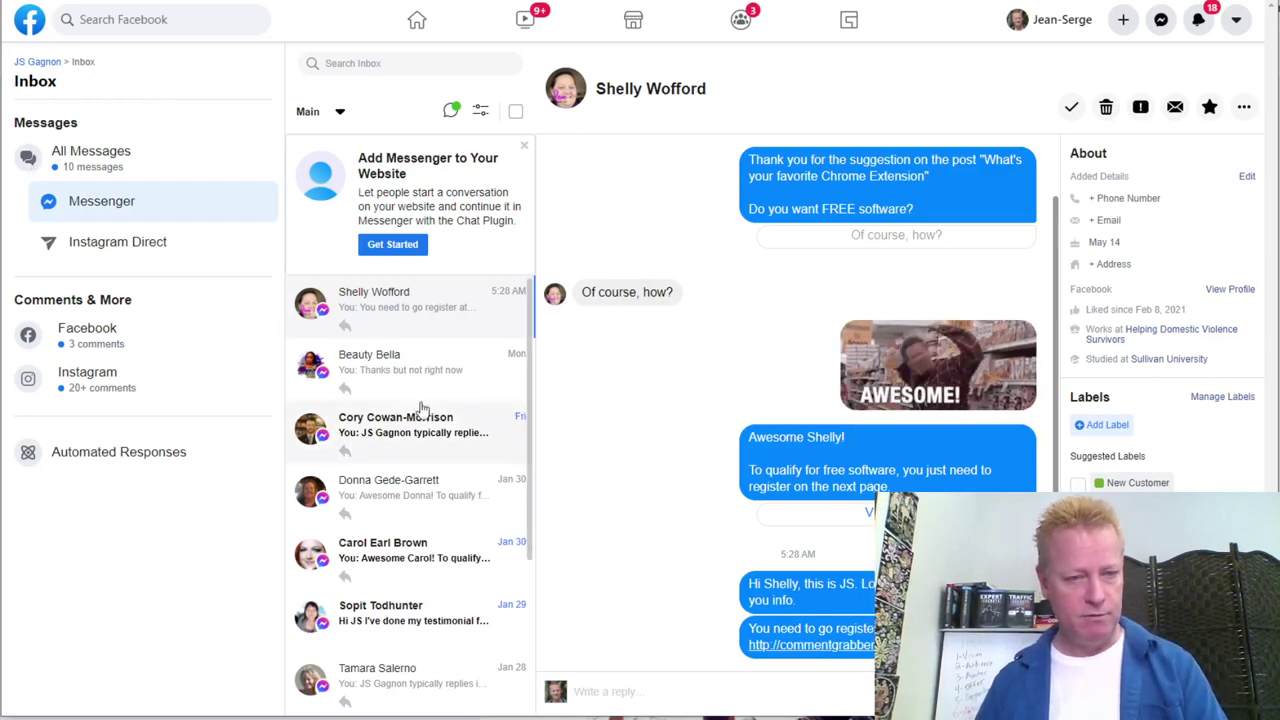
scroll(640, 450, up, 2)
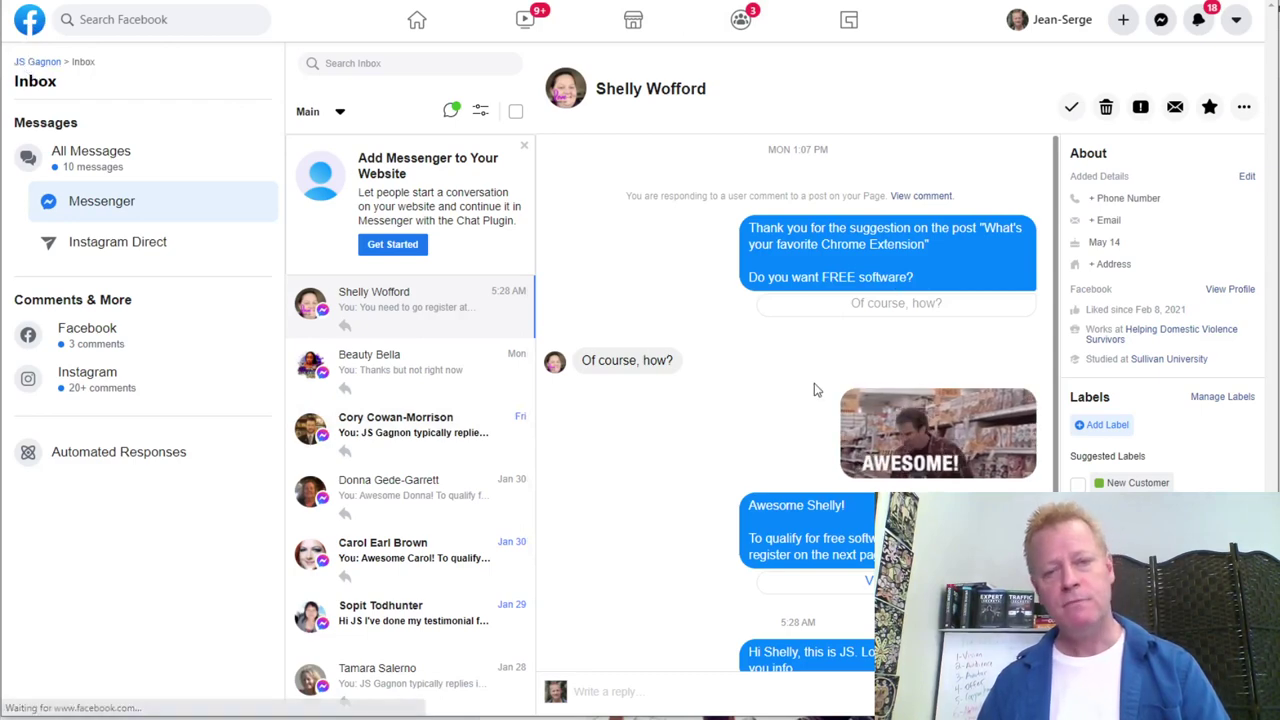
scroll(815, 390, down, 5)
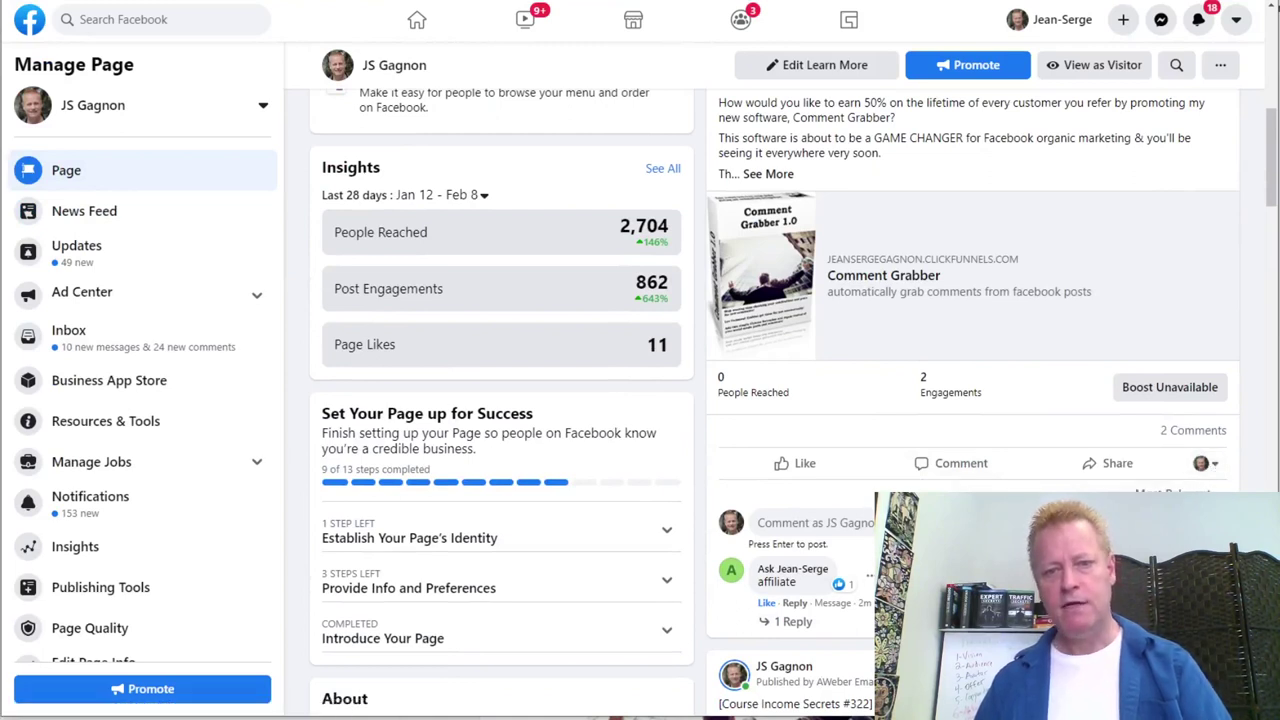
- Post an "affiliate" comment on the Comment Grabber post from the personal profile
text(ffiliate)
key(Return)
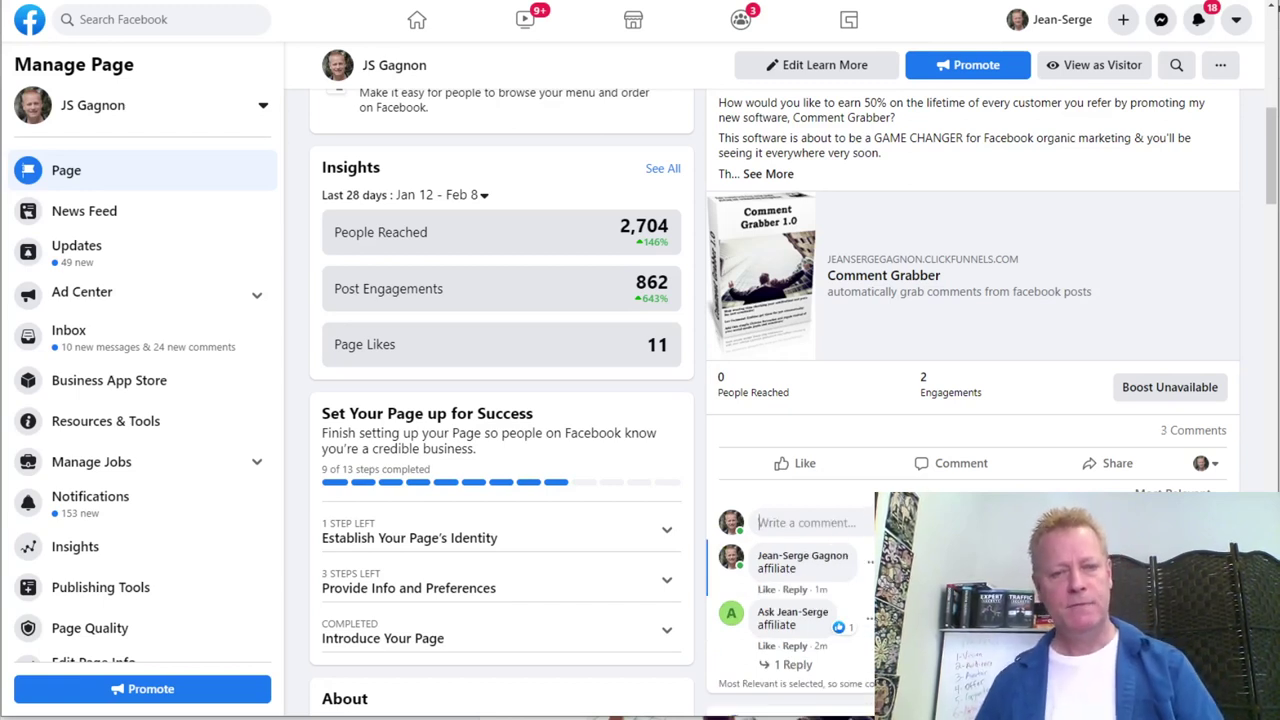
- Switch to ManyChat, look through the Audience contact list for the new commenter, and return to the growth tools list
key(ctrl+Tab)
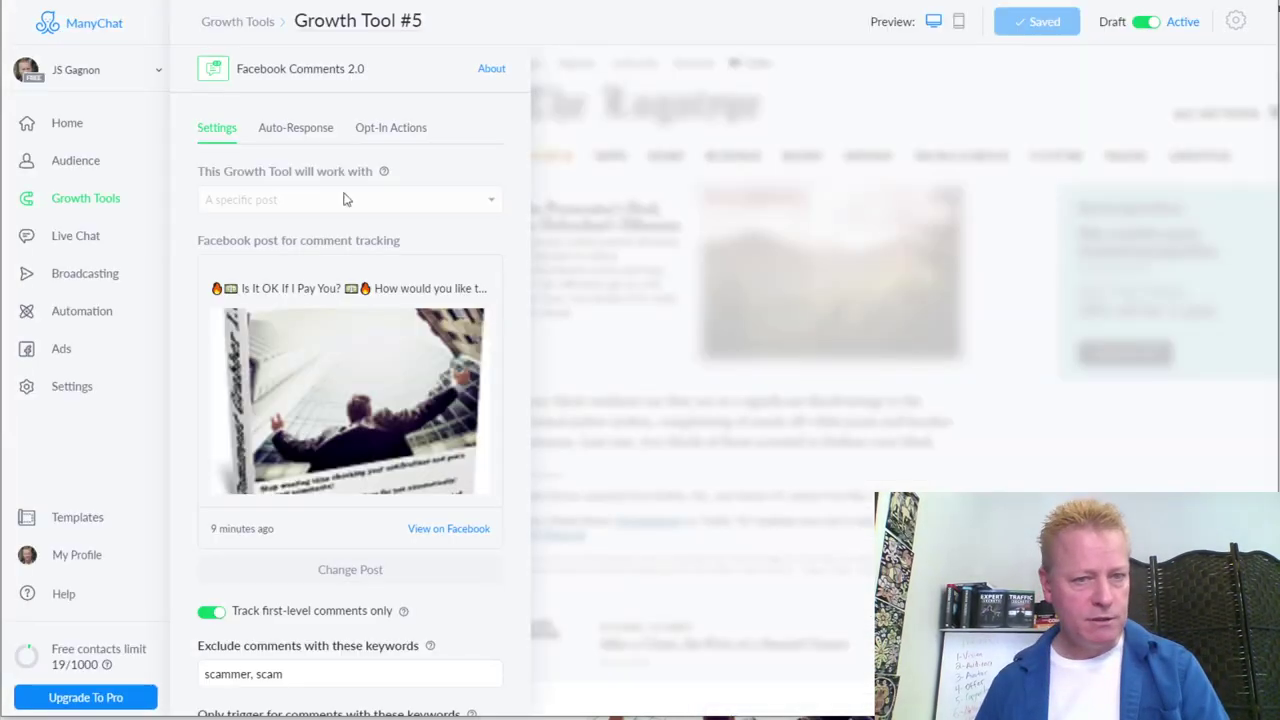
click(72, 160)
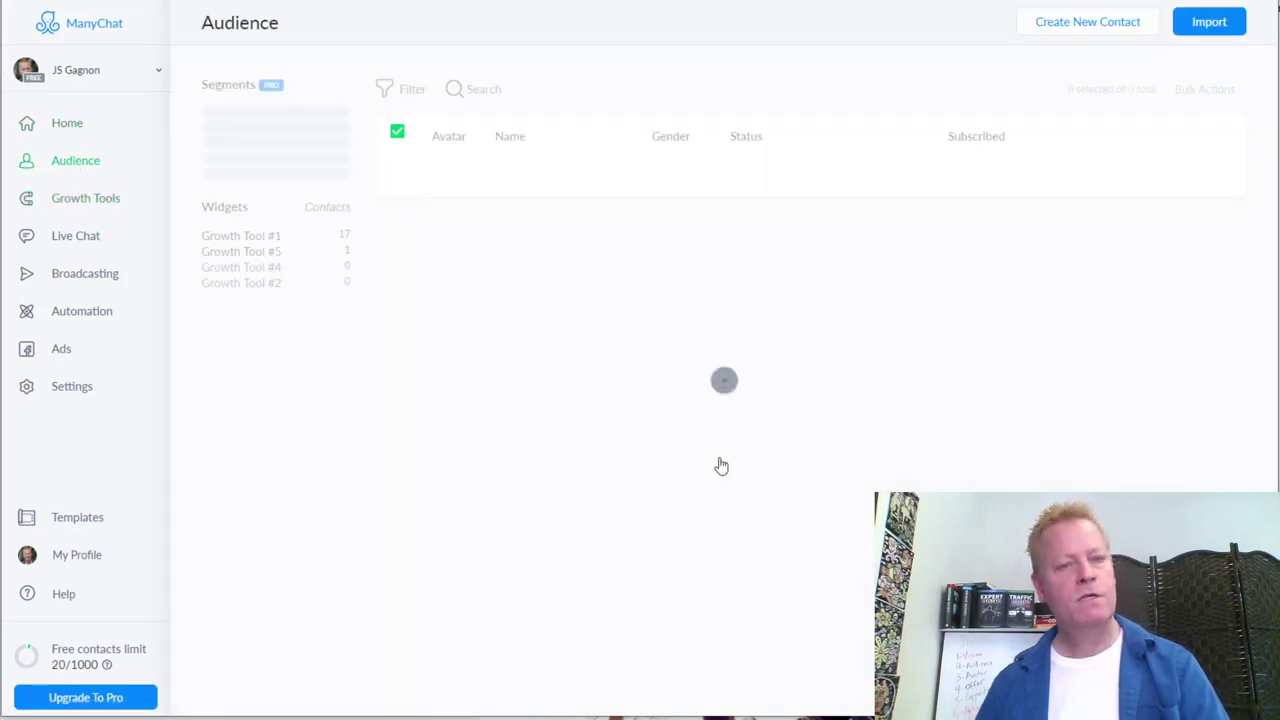
scroll(545, 580, down, 5)
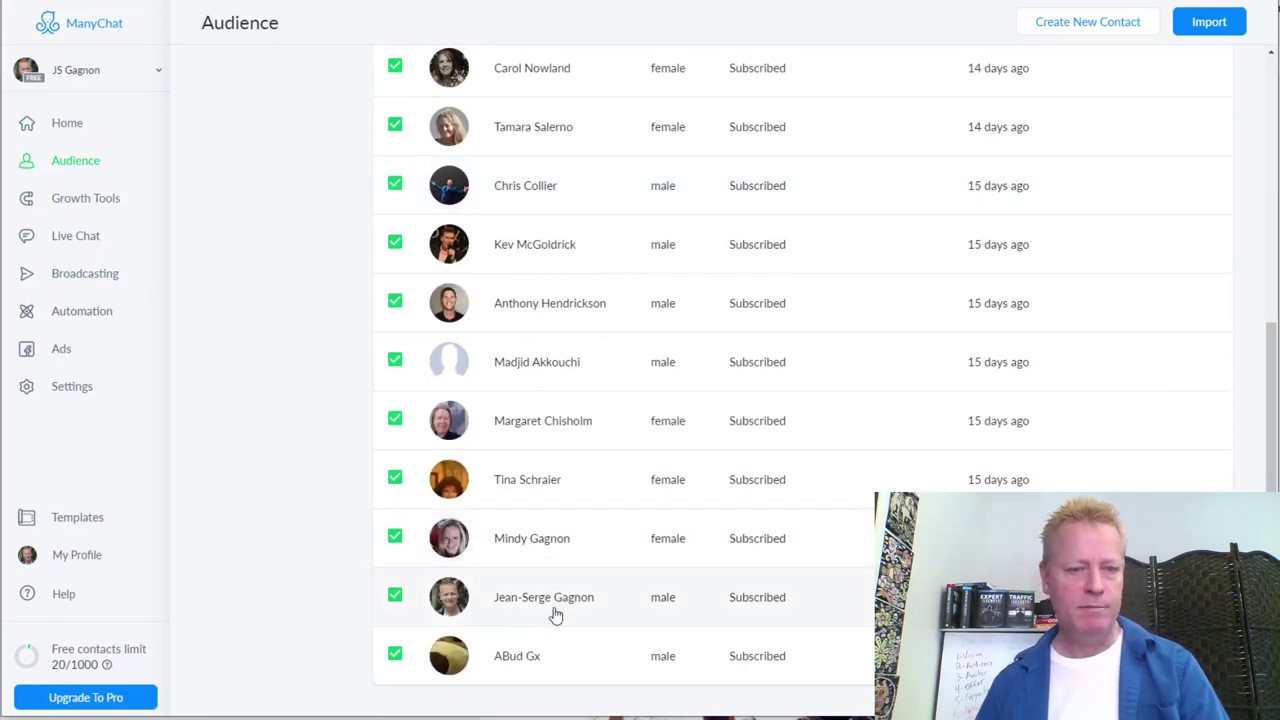
scroll(552, 608, up, 5)
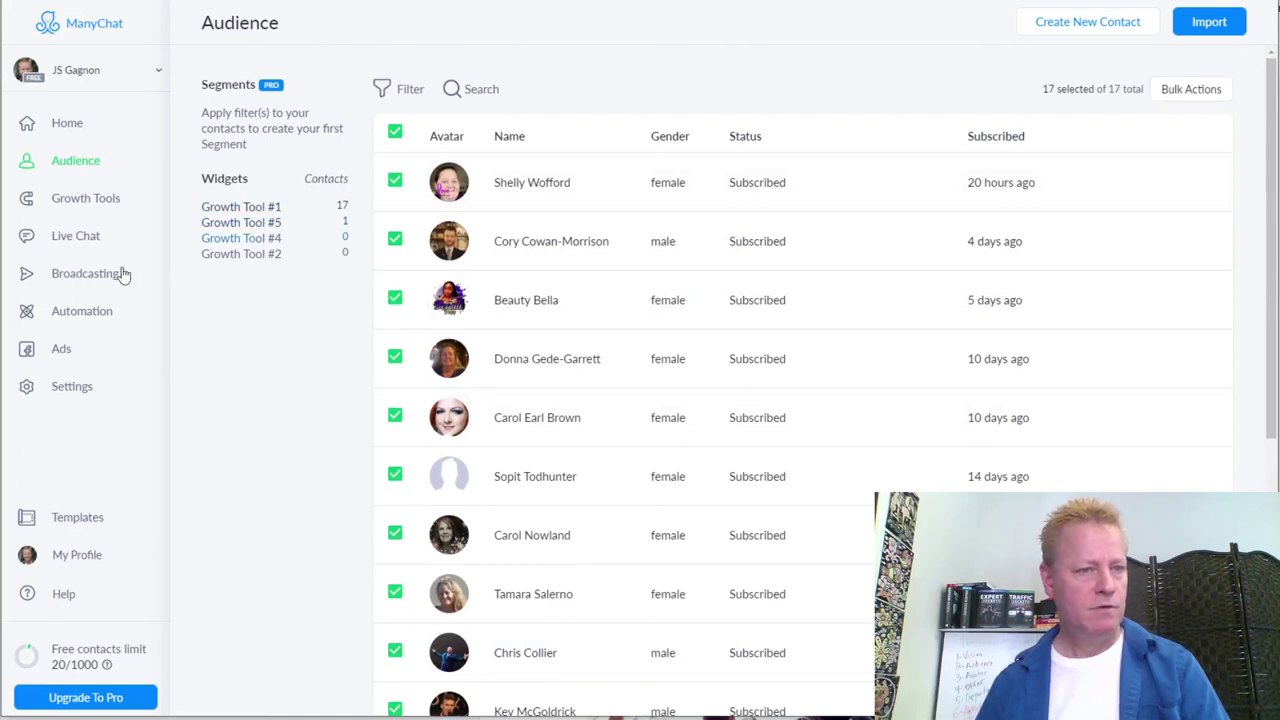
click(74, 205)
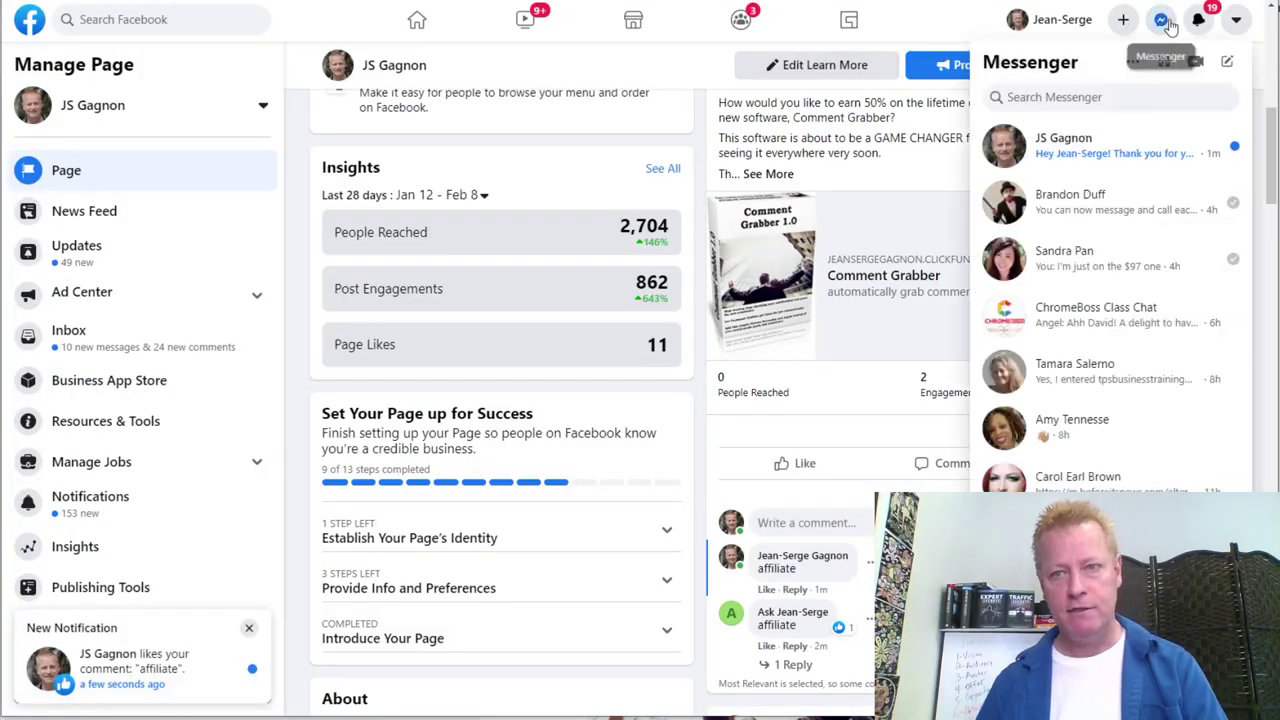
- Open the page's new automated Messenger conversation on Facebook and send the reply "awesome"
click(1160, 19)
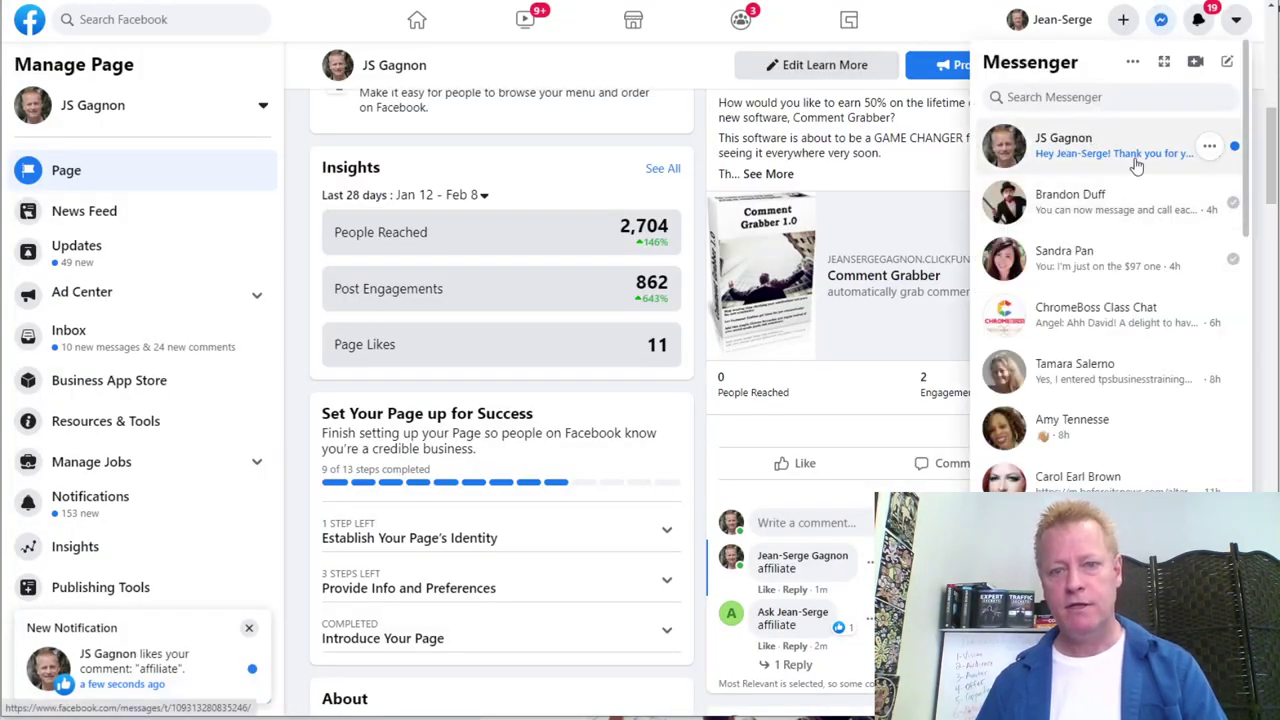
click(1080, 150)
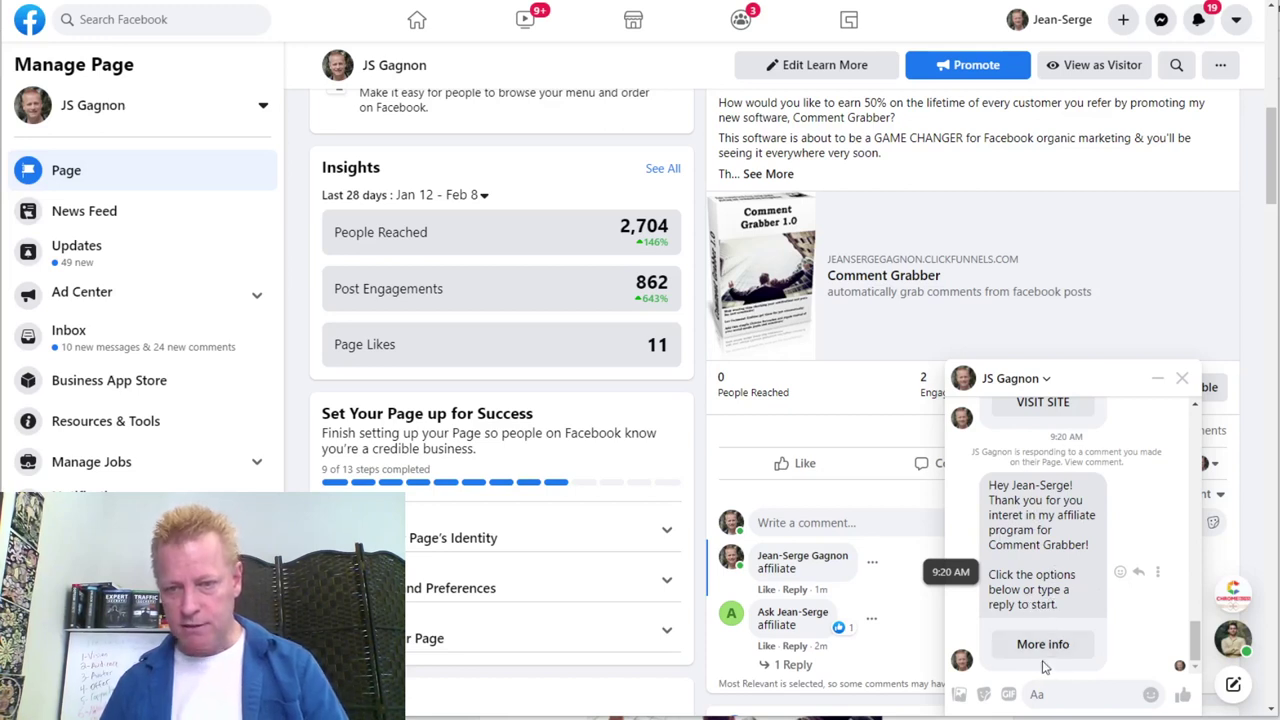
click(1042, 693)
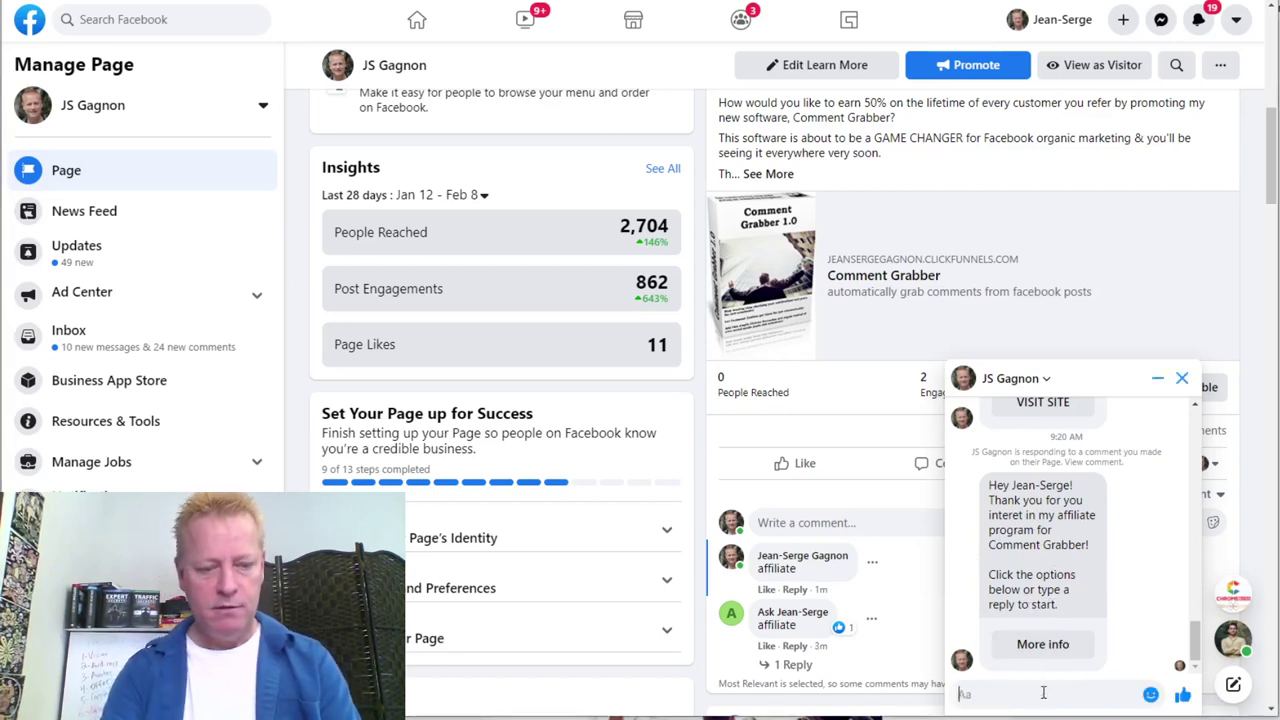
text(awesome)
key(Return)
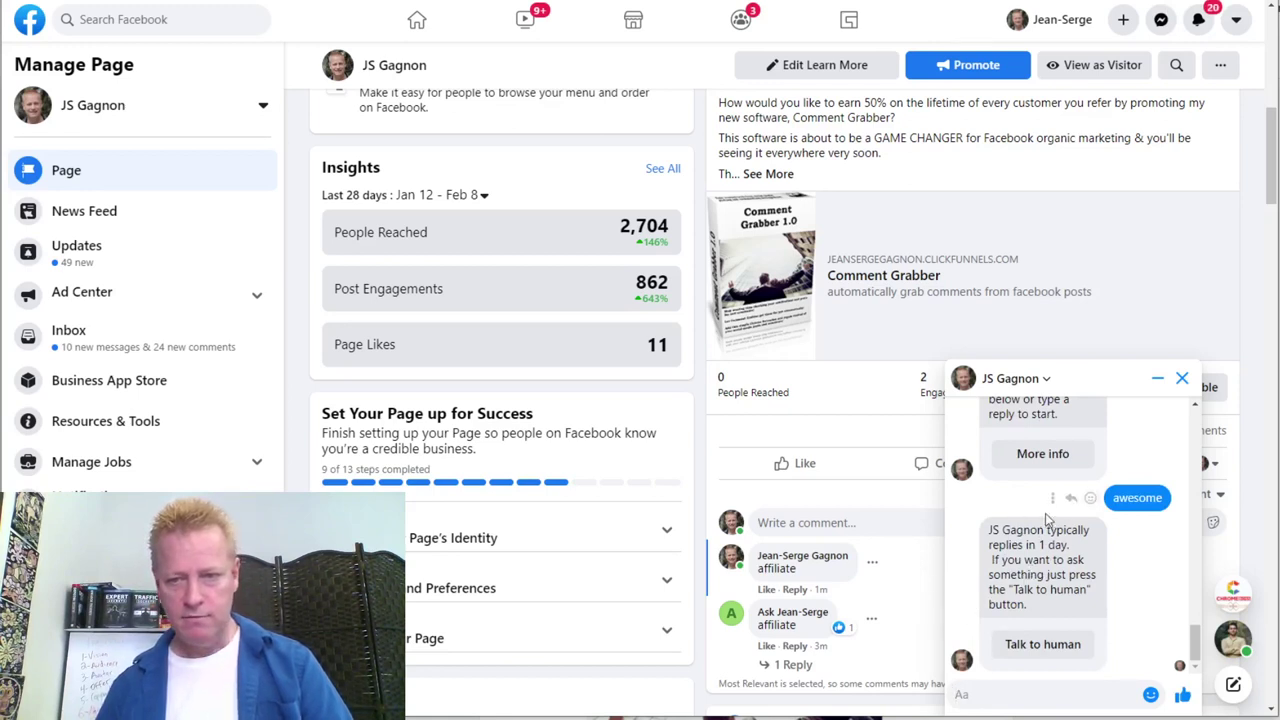
- Request more info in the automated chat, read through the affiliate offer message, and follow its Become Affiliate link
click(1043, 453)
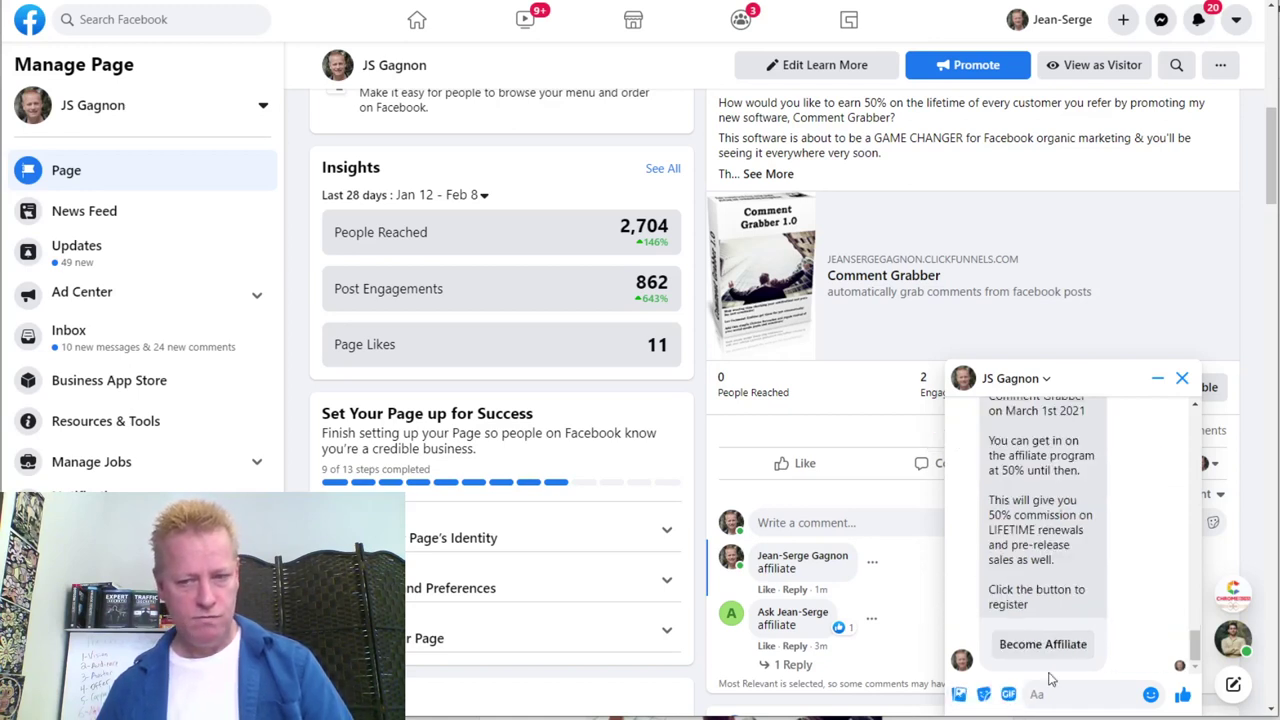
scroll(1060, 580, up, 3)
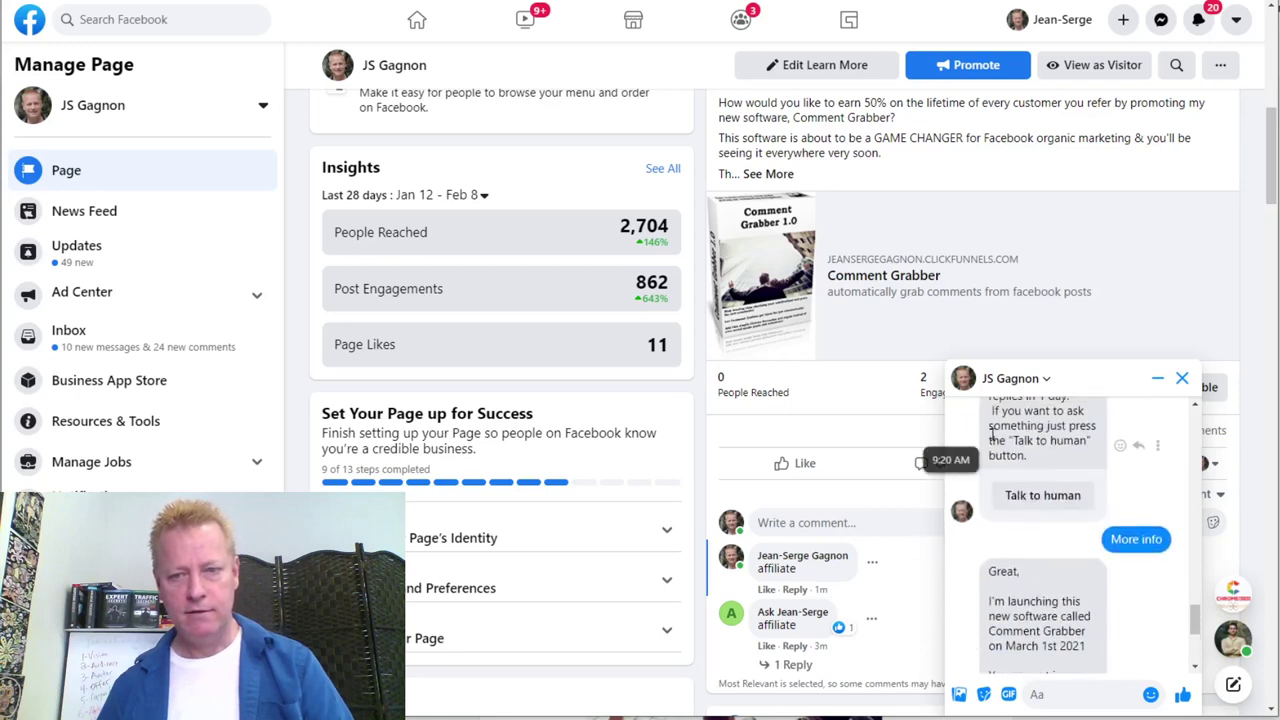
scroll(1020, 460, down, 3)
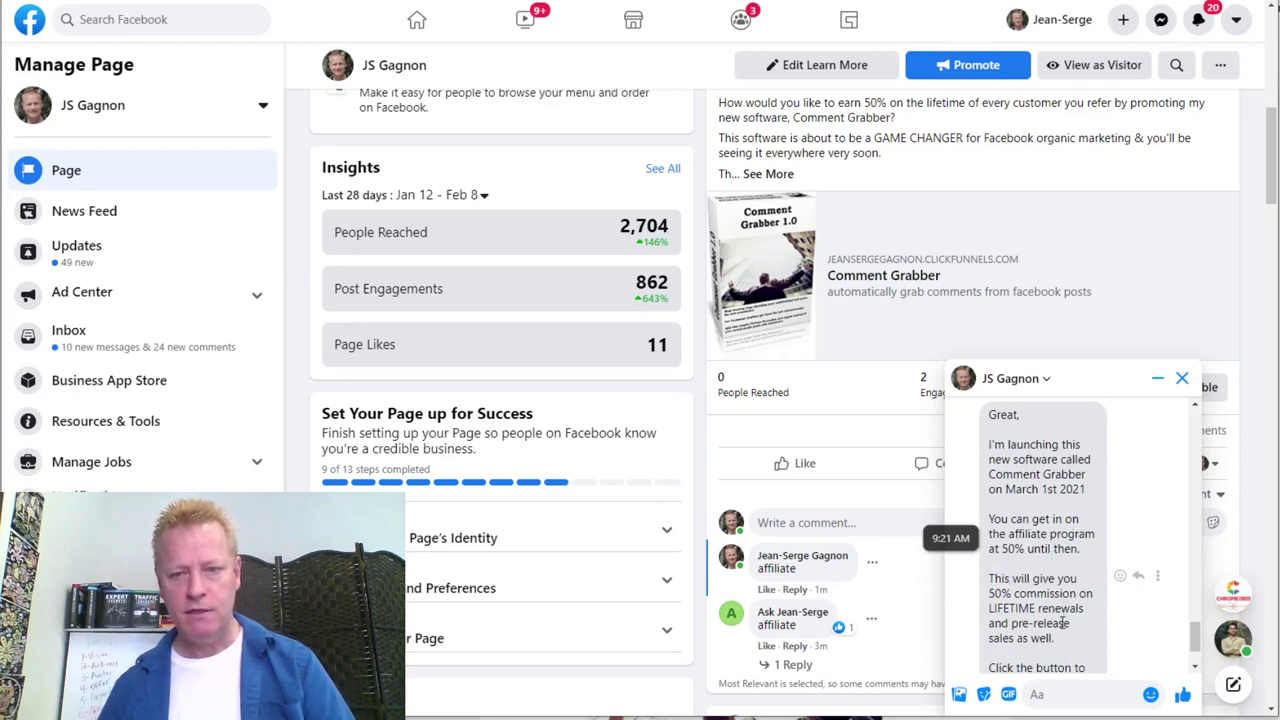
scroll(1065, 610, down, 2)
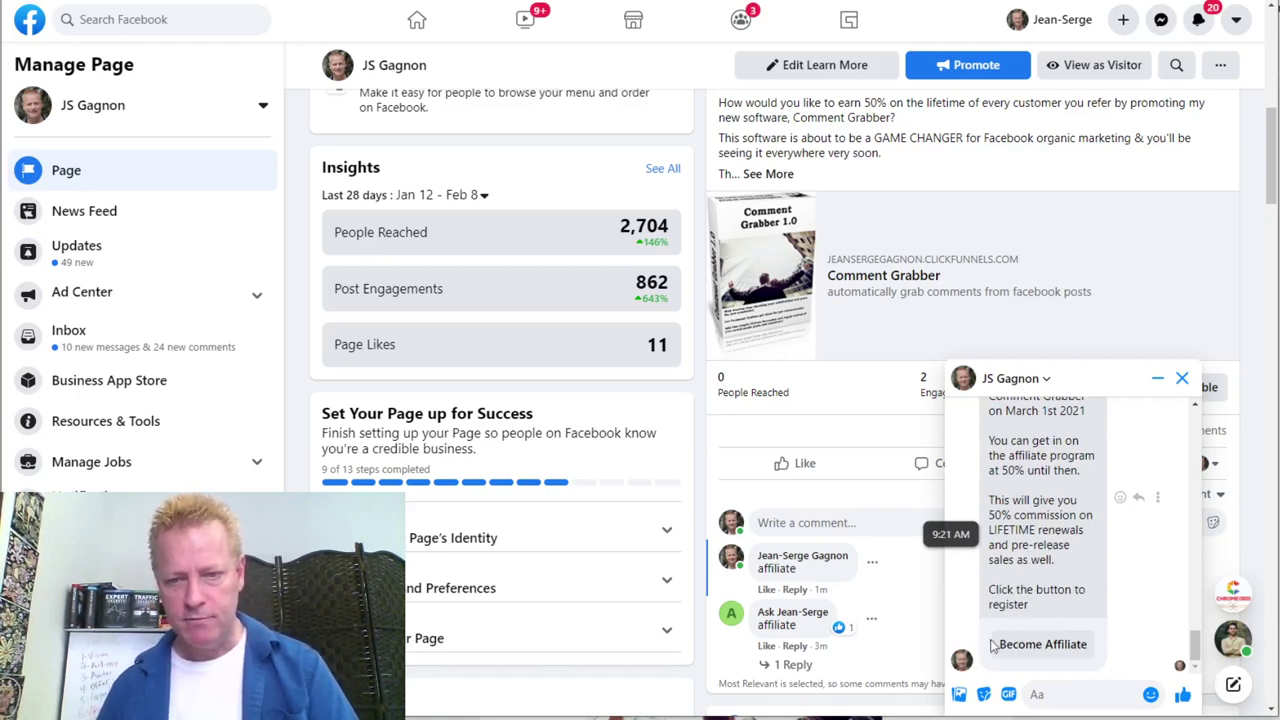
click(1063, 647)
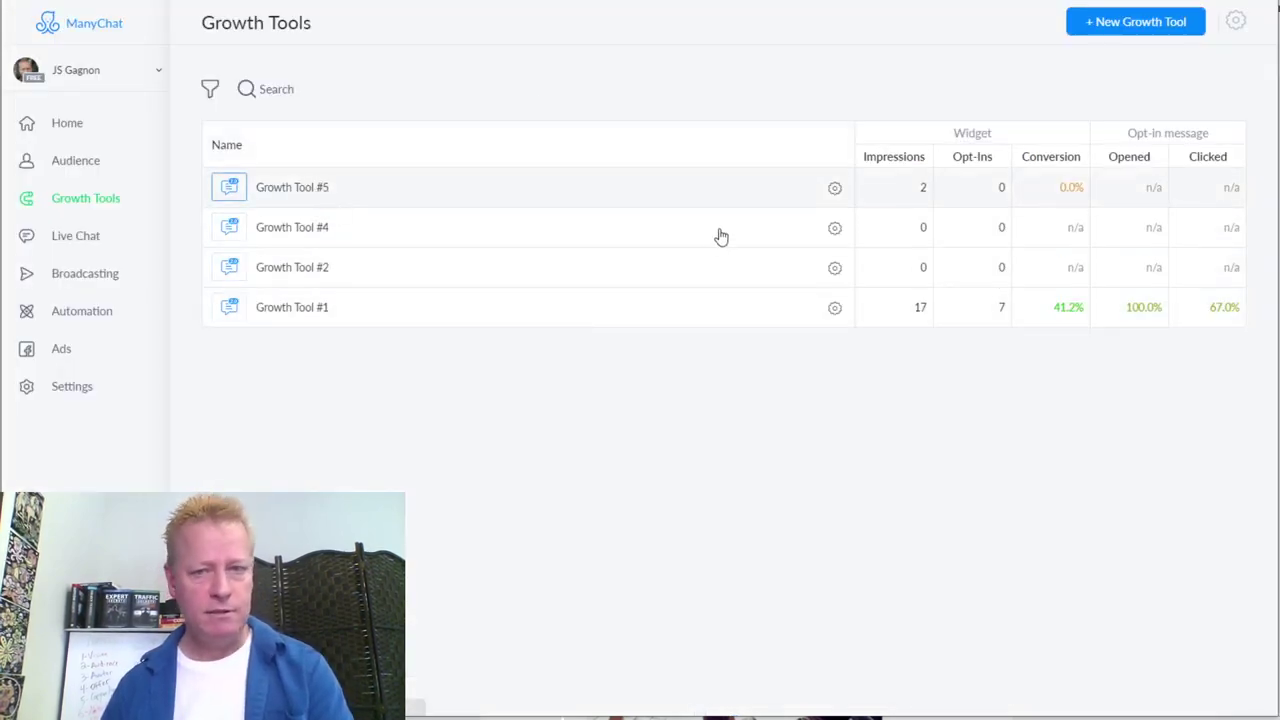
- Open the opt-in flow of Growth Tool #5 for editing
click(718, 188)
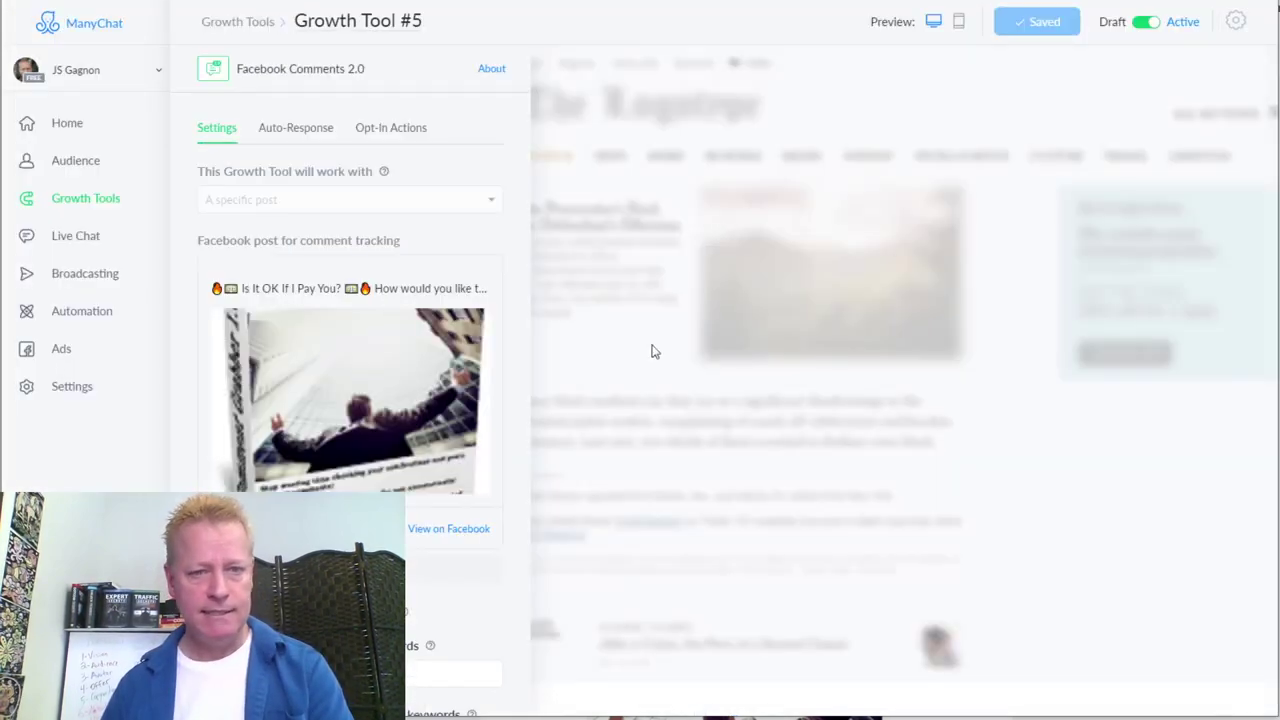
click(397, 133)
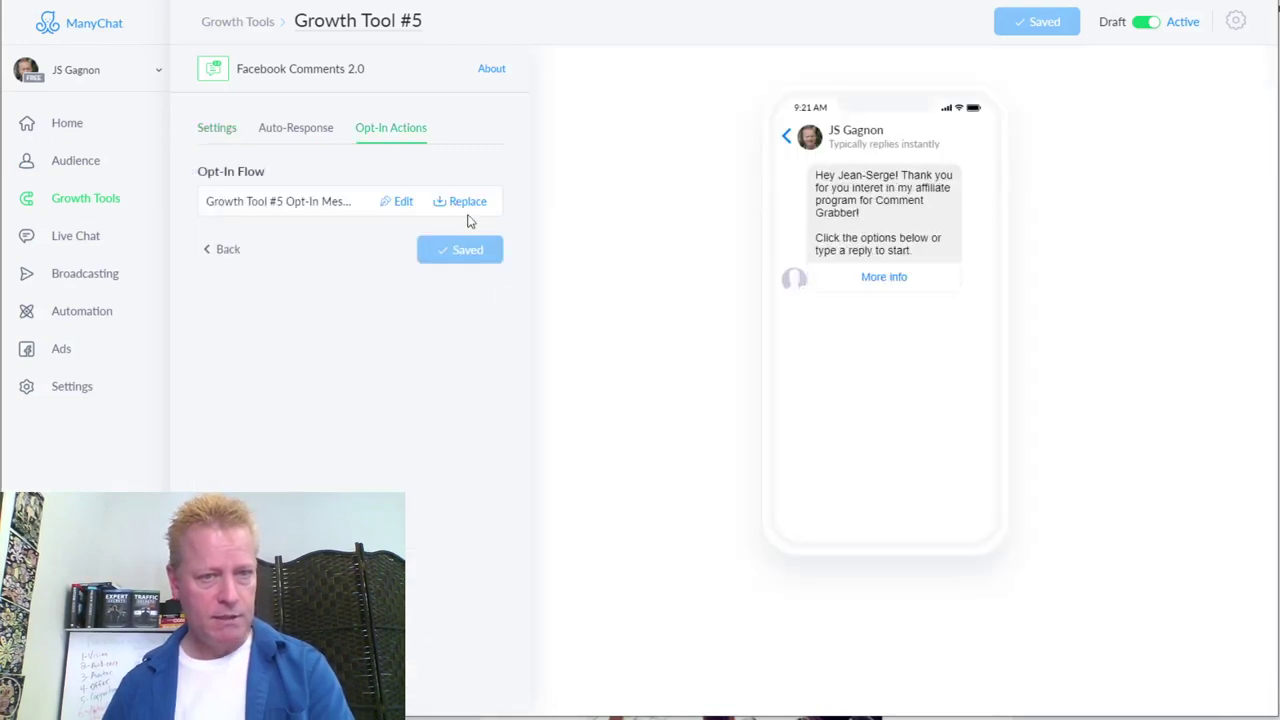
click(403, 203)
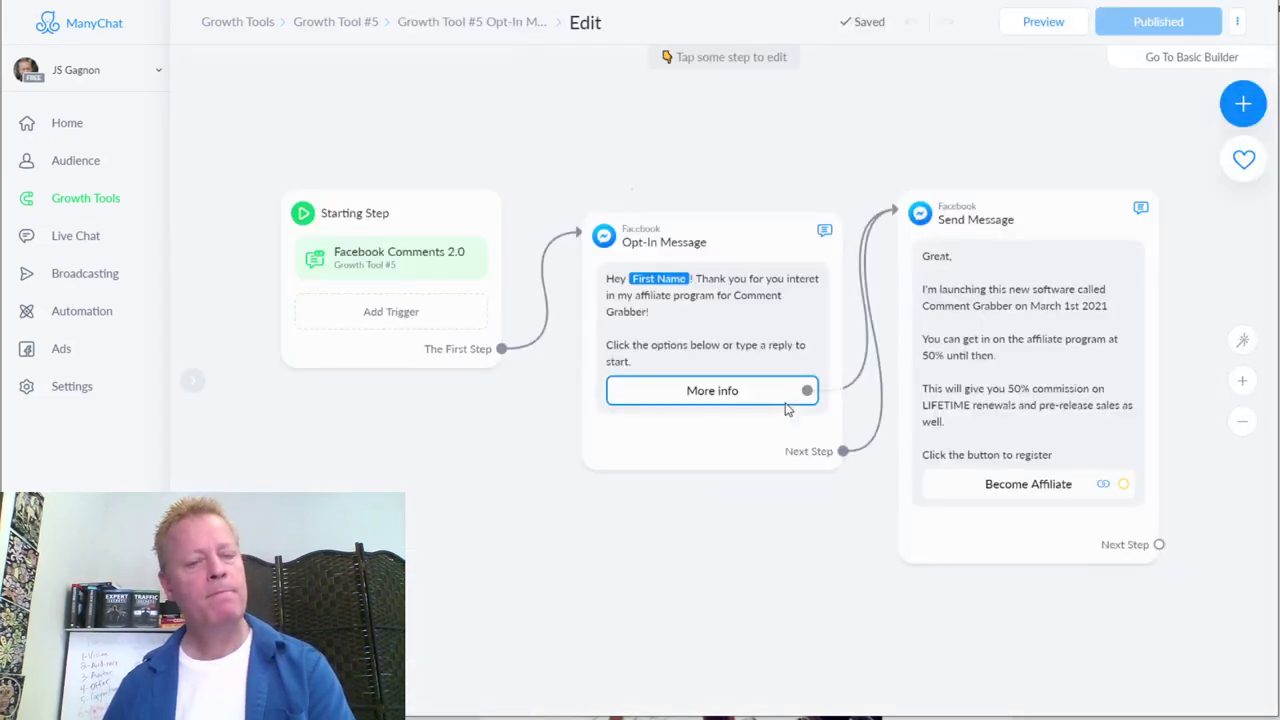
- In the Opt-In Message, change the closing line to "Click More info to continue" and correct the misspelled word to "interest"
click(740, 352)
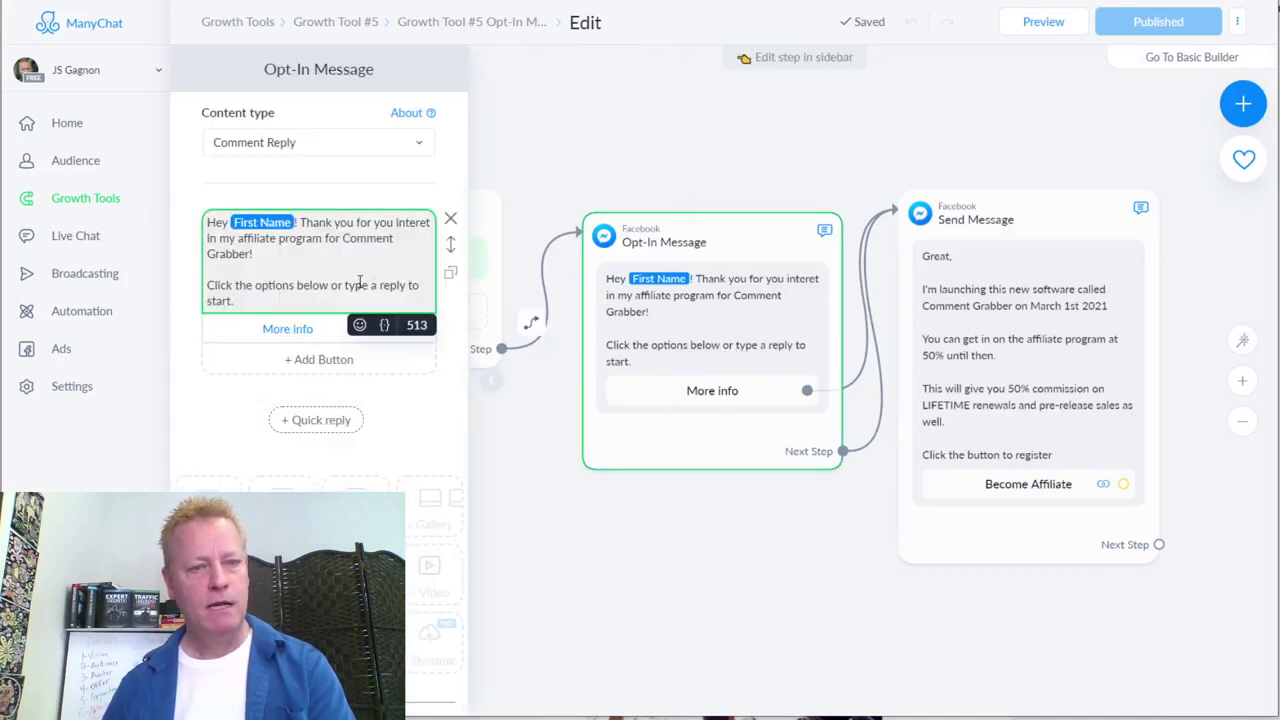
drag(233, 287, 300, 302)
text(More infp)
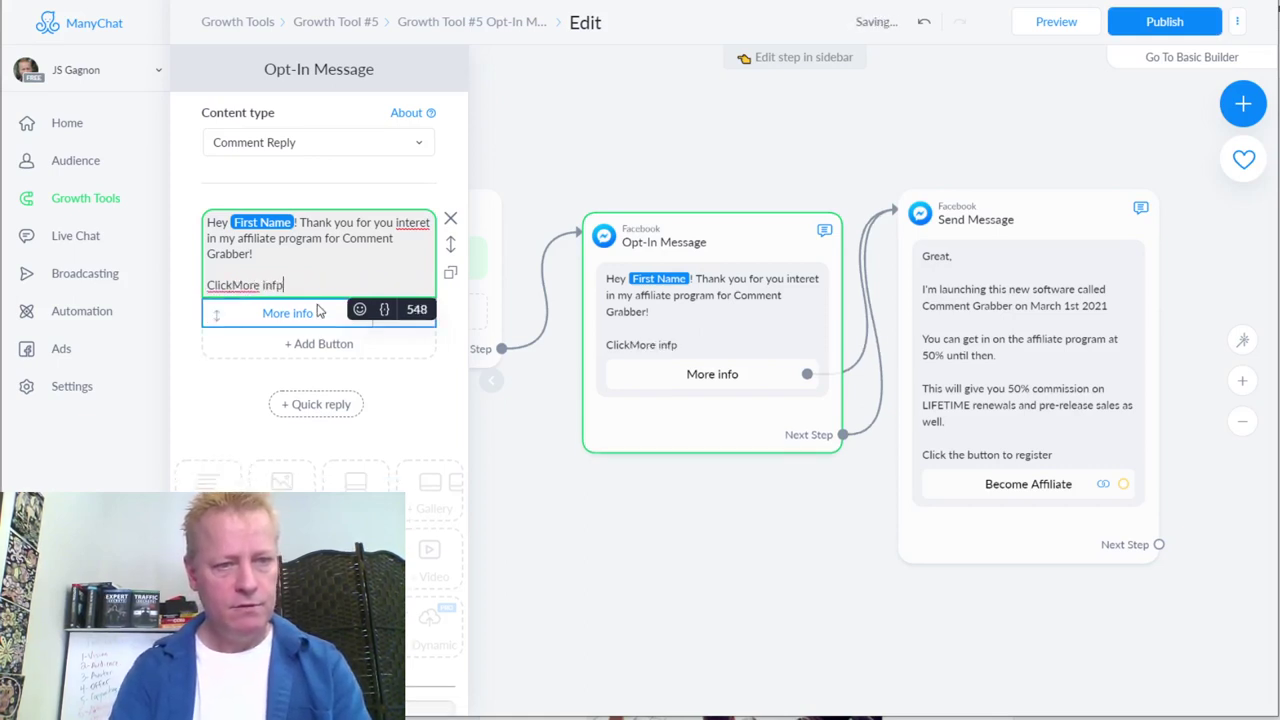
key(BackSpace)
text(o to start)
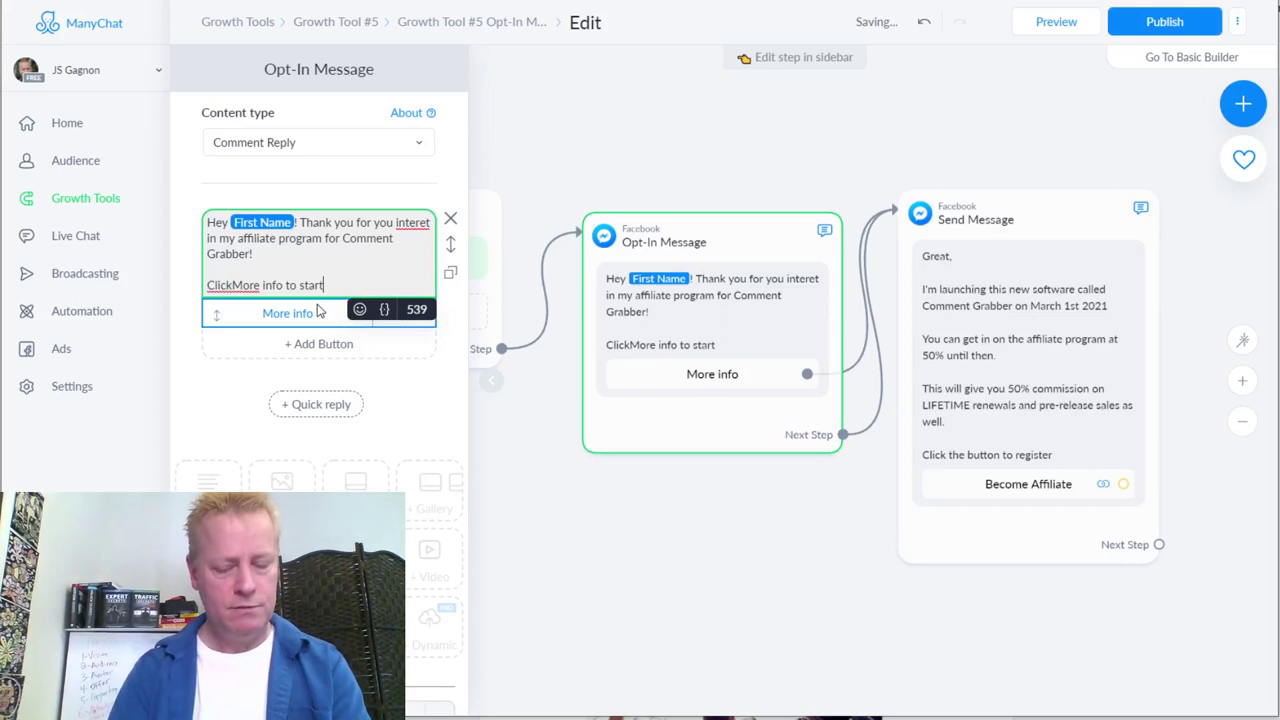
click(233, 285)
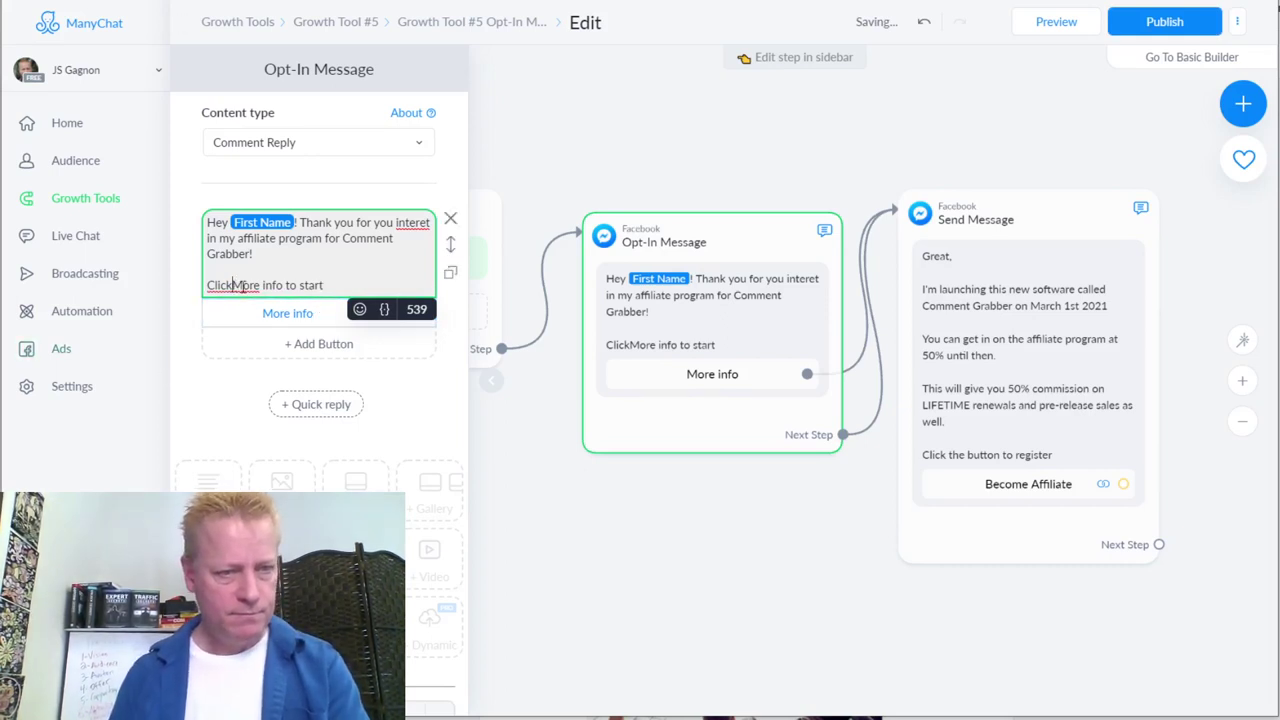
double_click(311, 285)
text(continue)
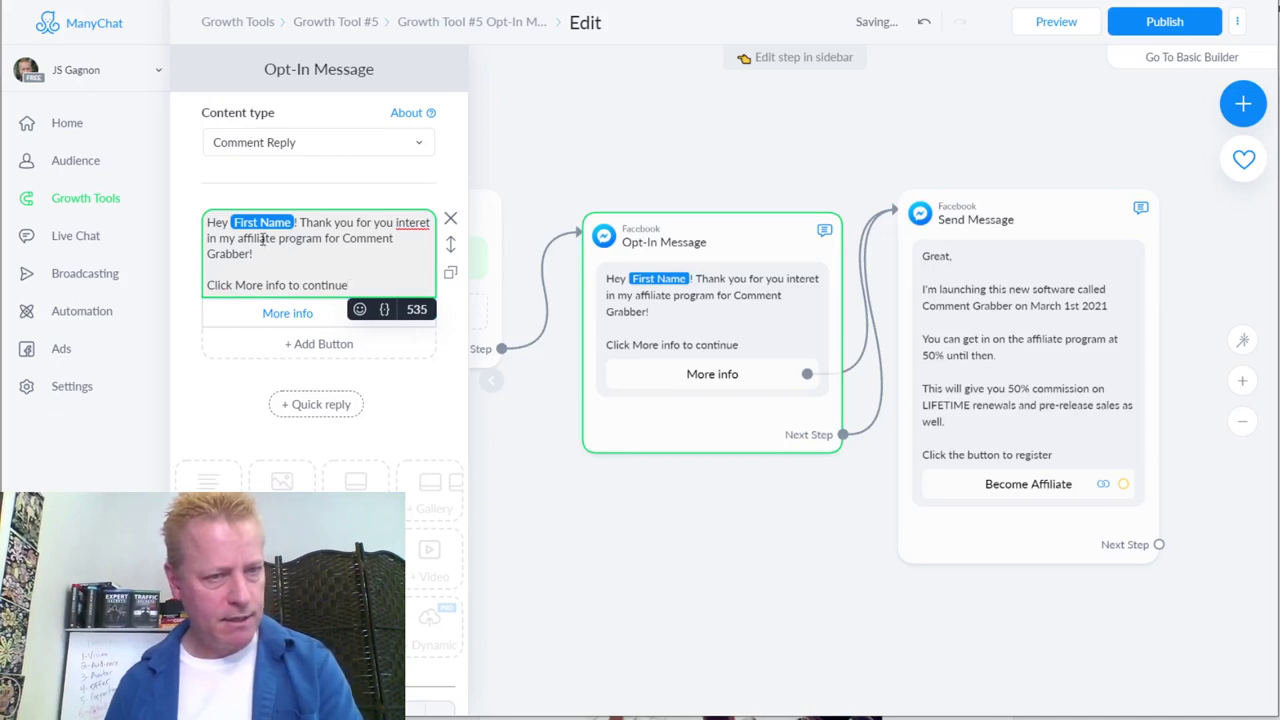
right_click(409, 226)
click(450, 254)
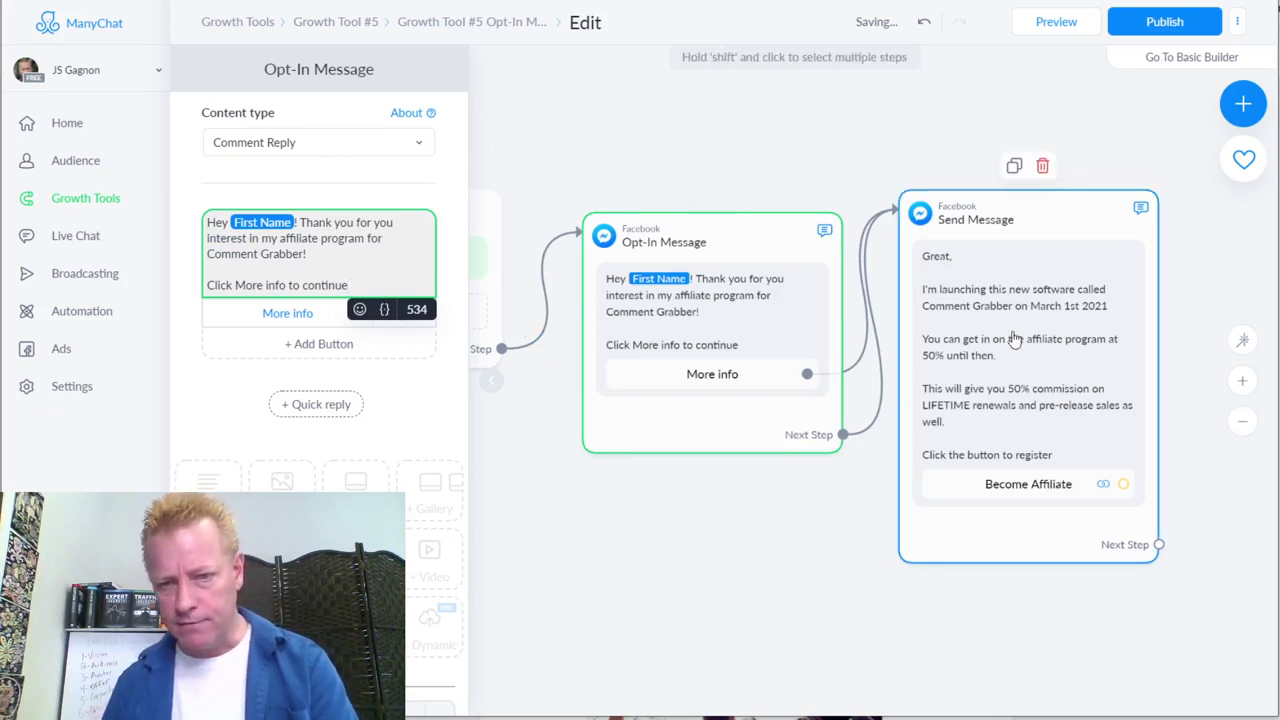
- Check the Become Affiliate button's website address in the follow-up message and publish the updated flow
click(1034, 490)
click(1034, 486)
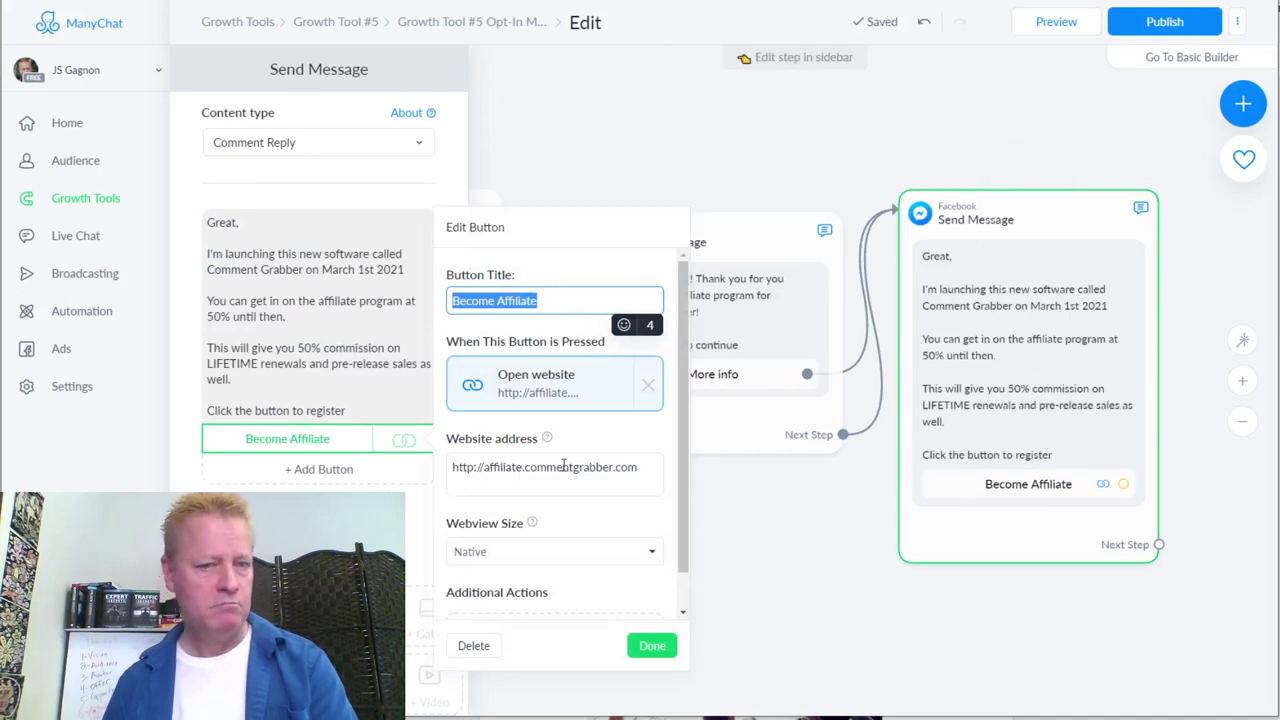
click(651, 646)
click(1150, 22)
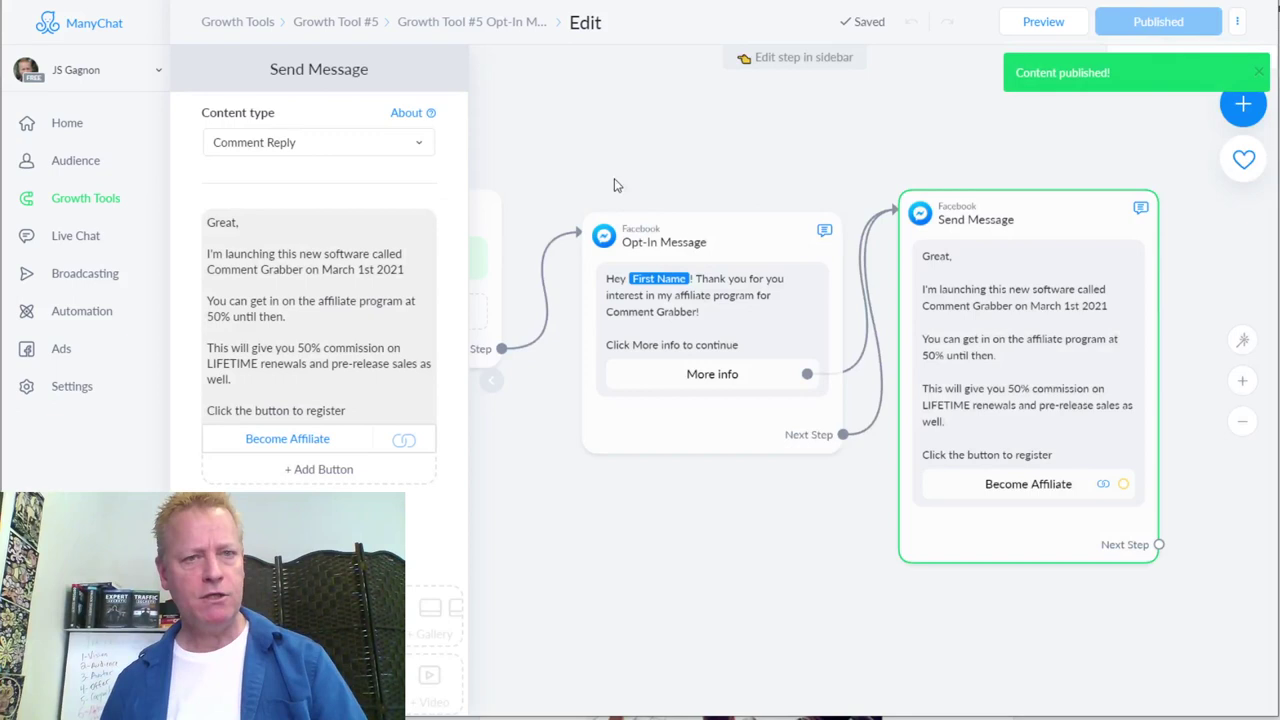
click(250, 28)
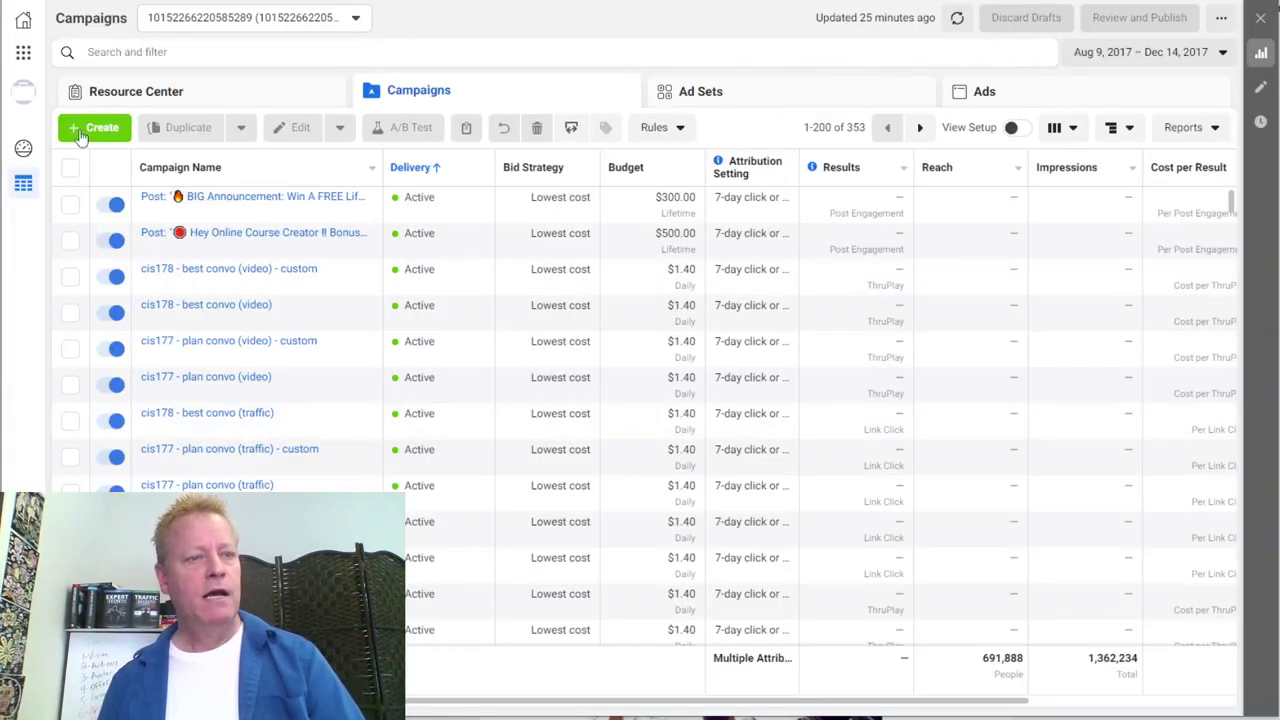
- Create a new Auction campaign with the Engagement objective and the Post engagement type
click(100, 127)
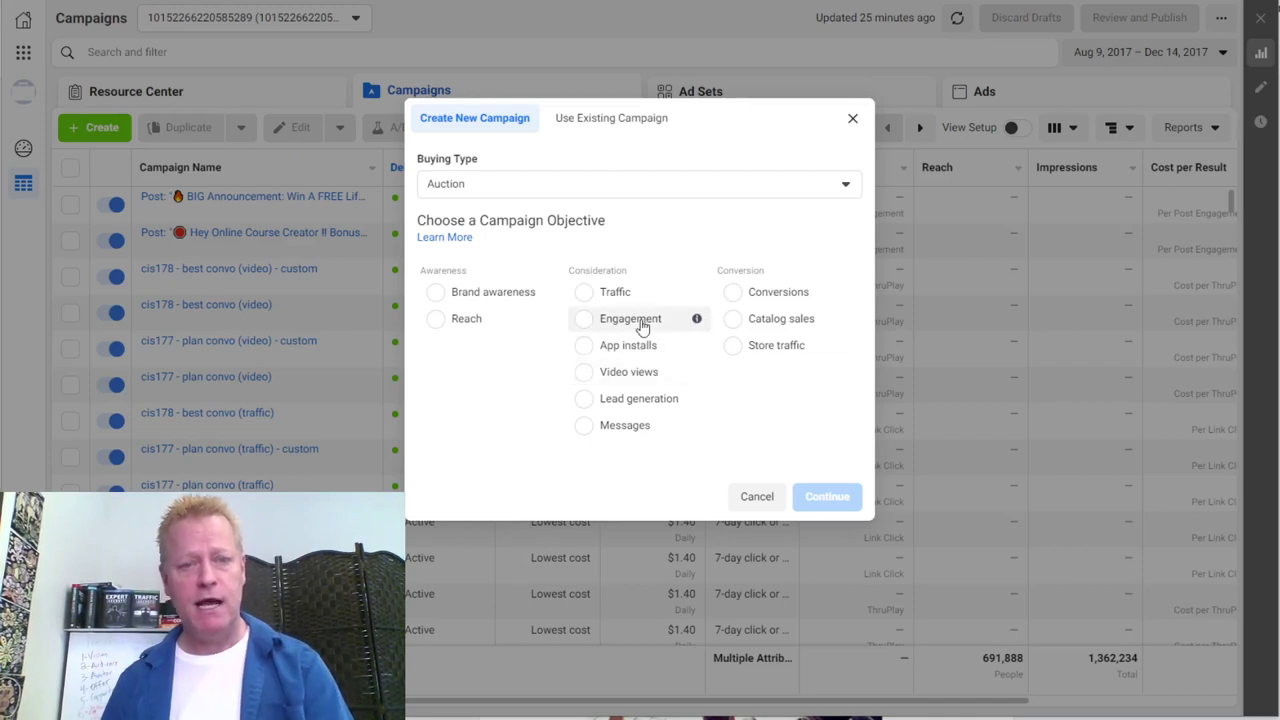
click(585, 320)
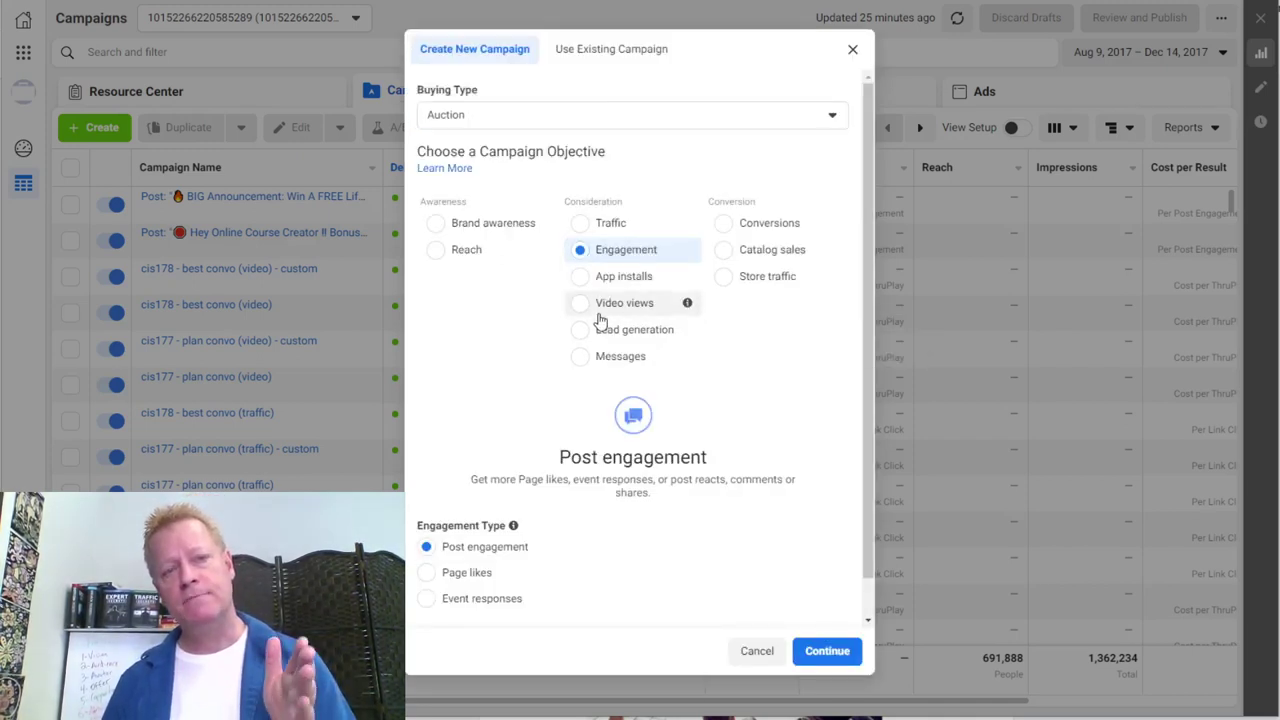
click(829, 120)
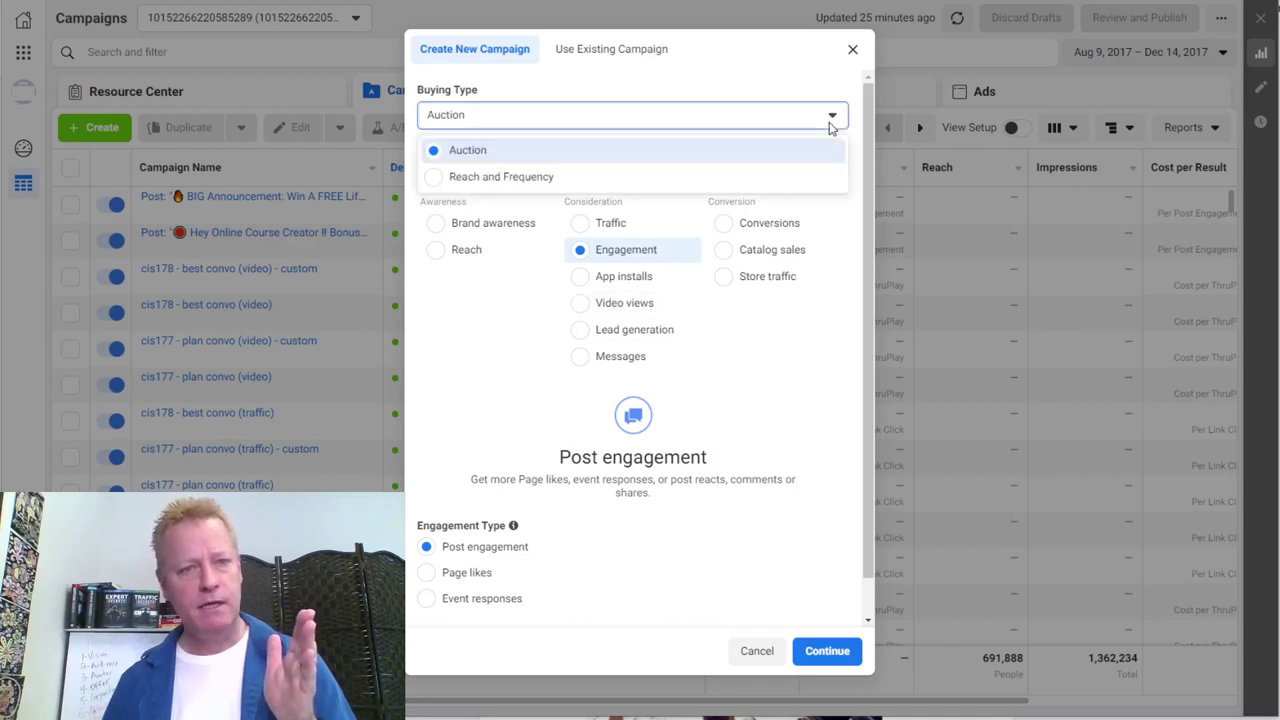
click(829, 120)
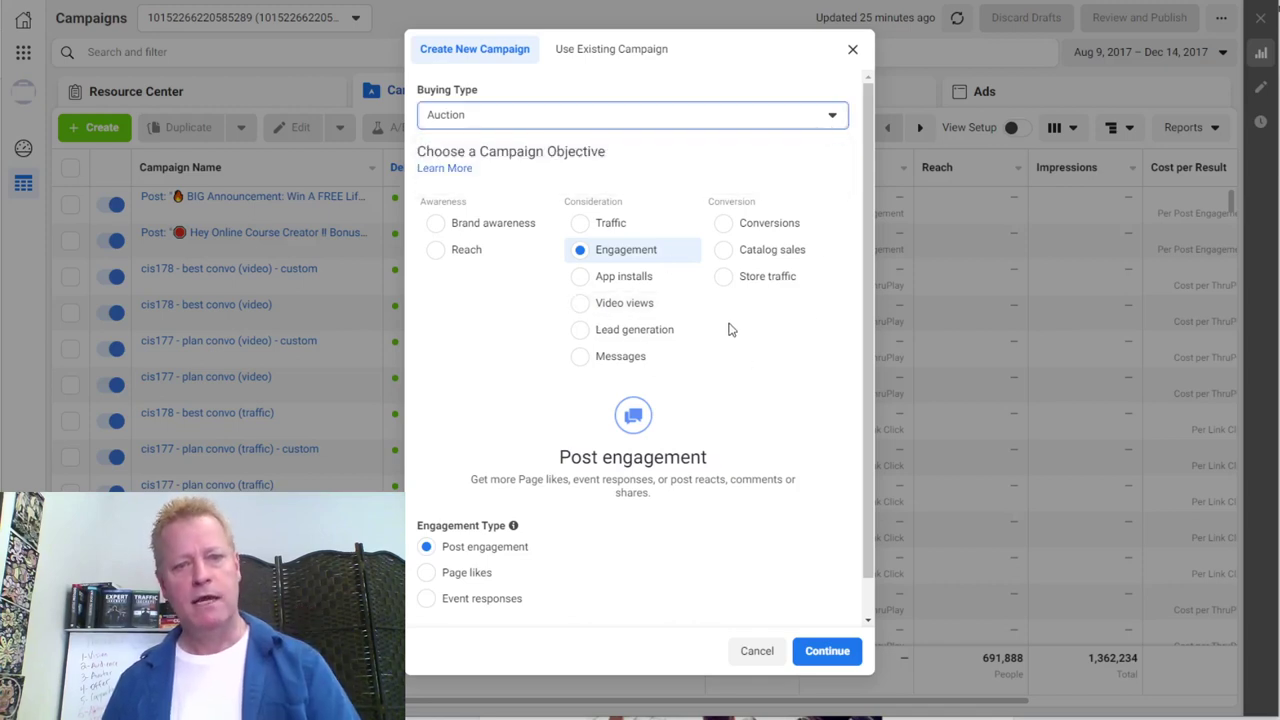
click(810, 668)
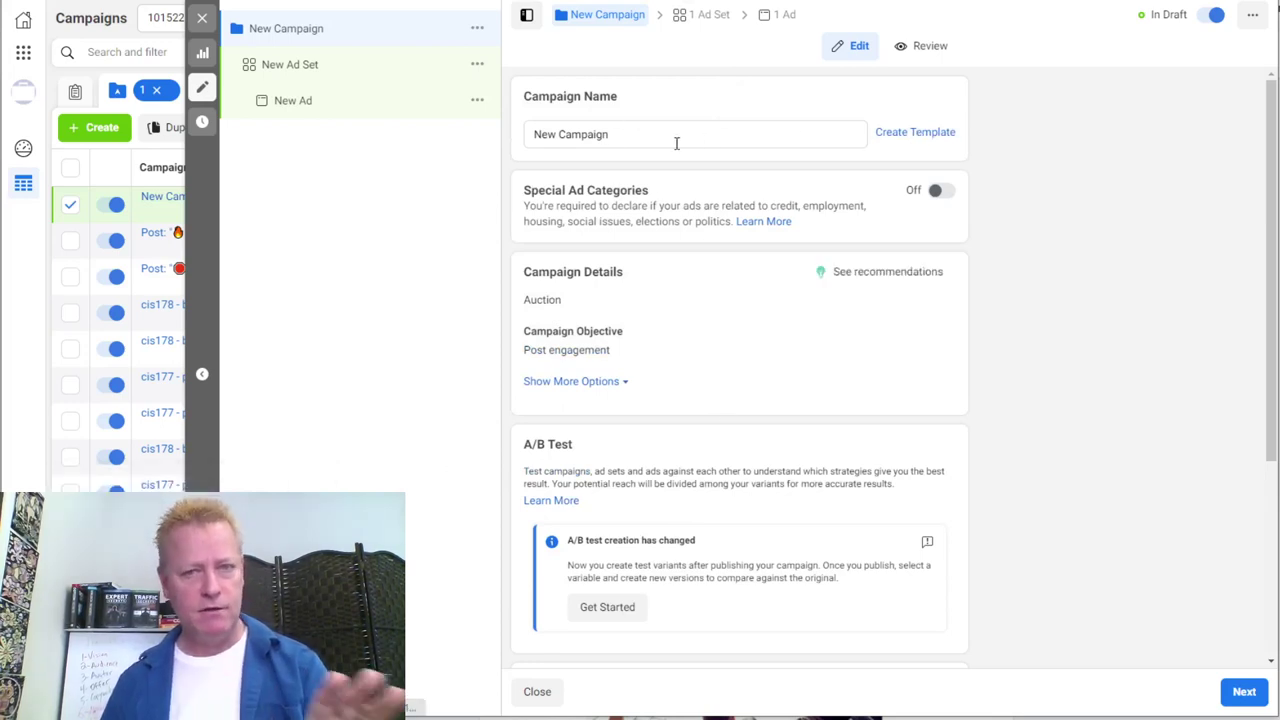
- Set the new campaign's daily budget to $5.00 CAD
scroll(700, 420, down, 3)
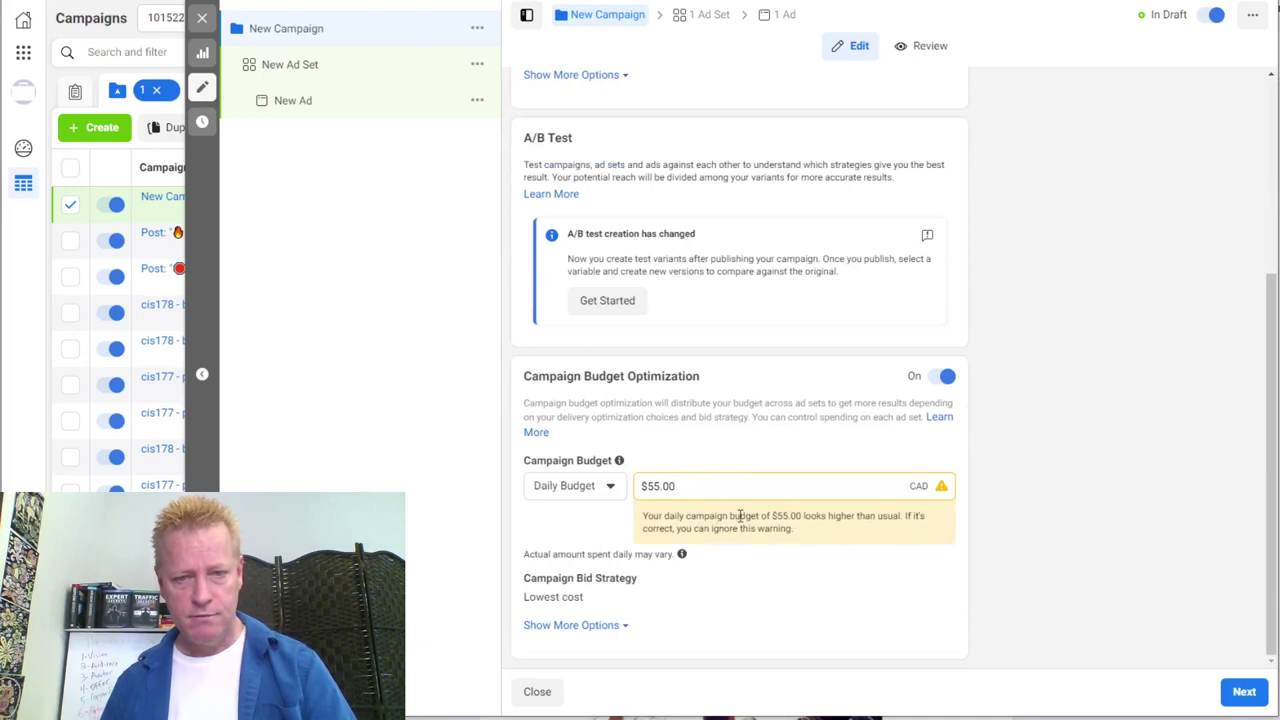
drag(692, 486, 626, 491)
text(5)
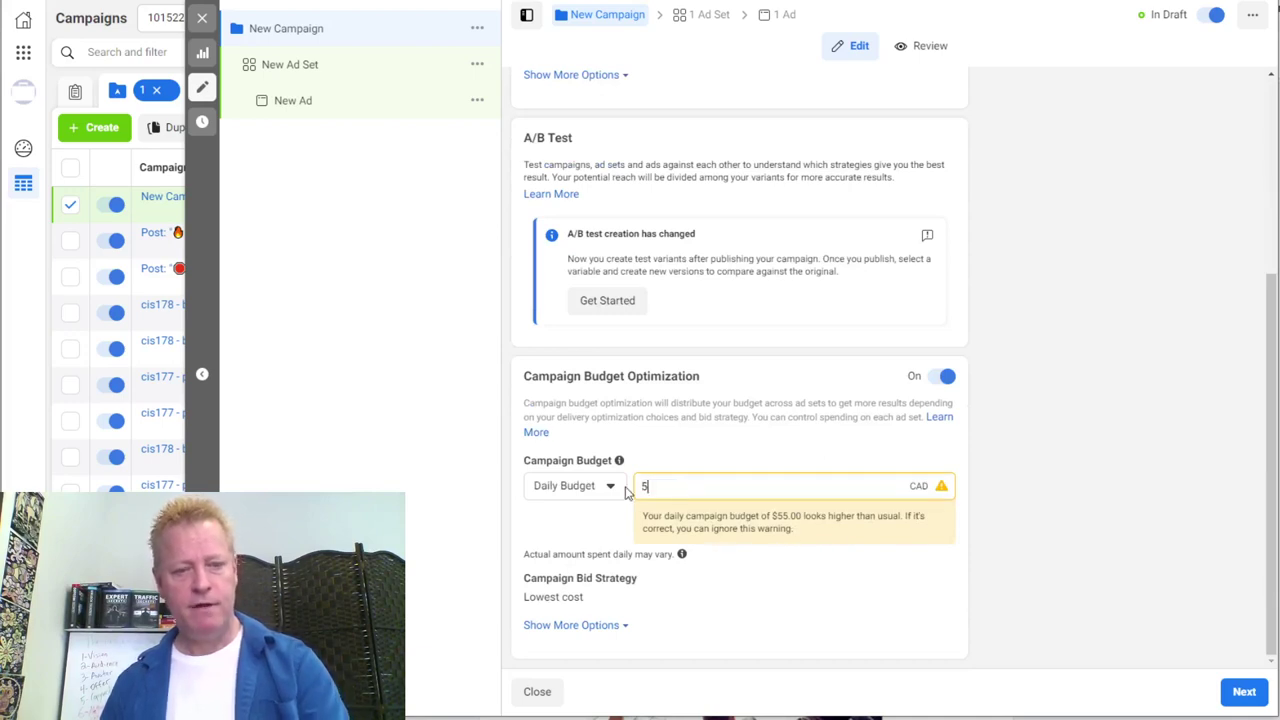
click(768, 625)
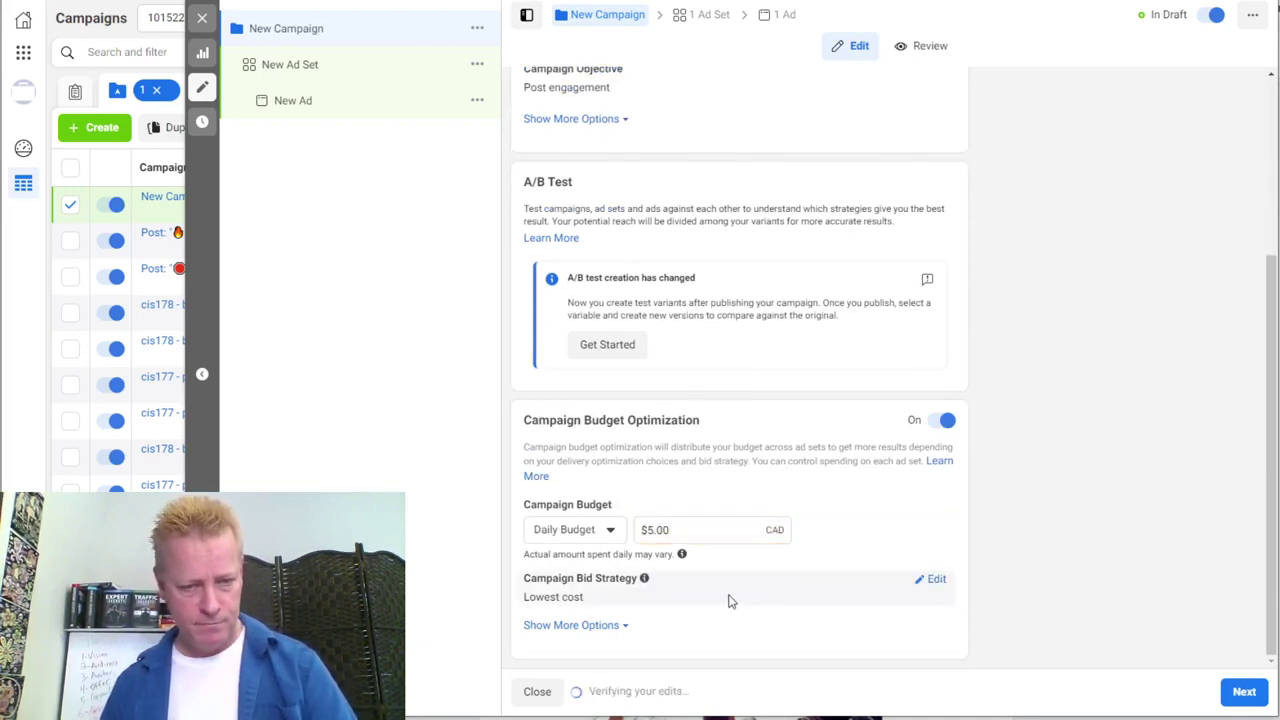
- Review the new campaign's settings and continue to its ad set
scroll(730, 600, up, 3)
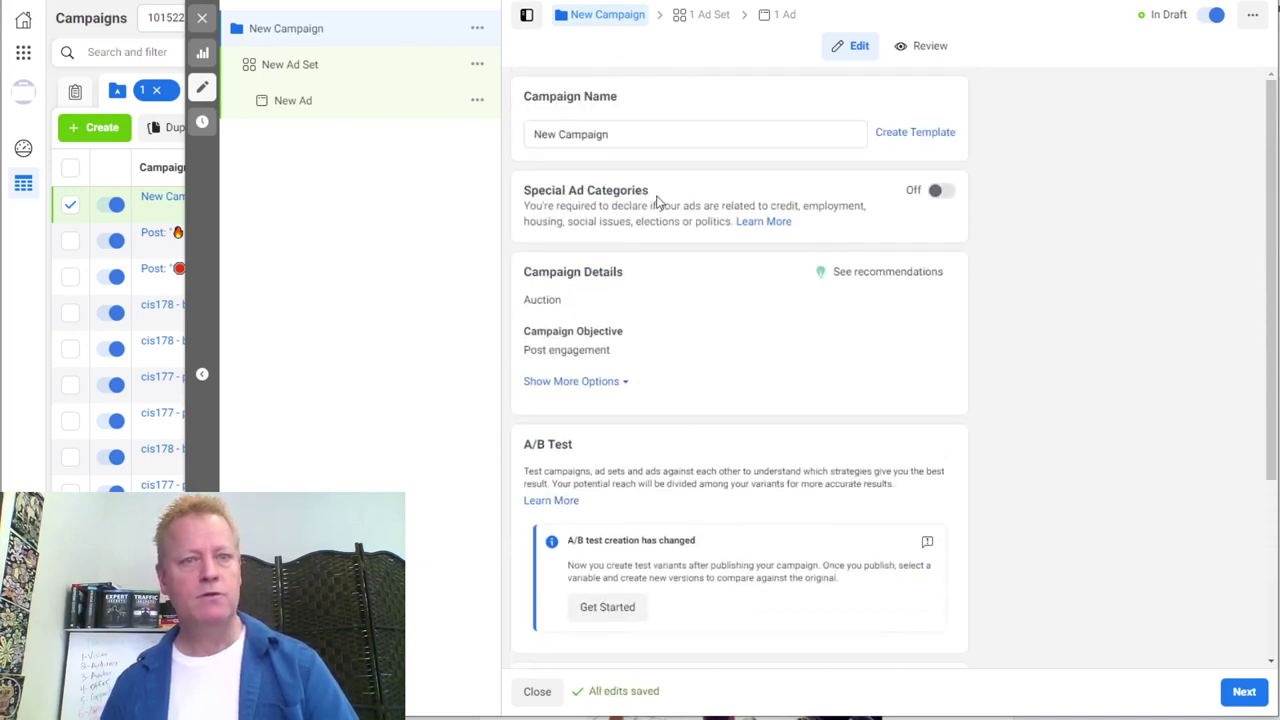
scroll(768, 445, down, 3)
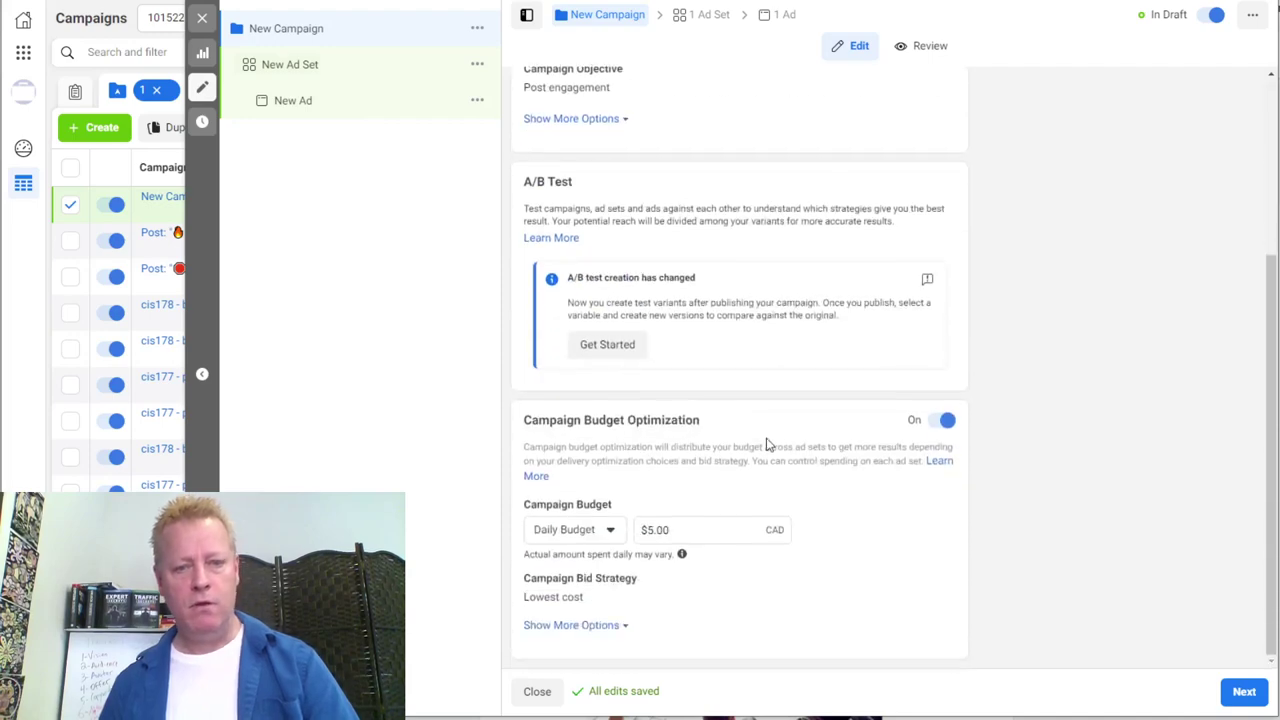
scroll(765, 447, up, 3)
click(1243, 692)
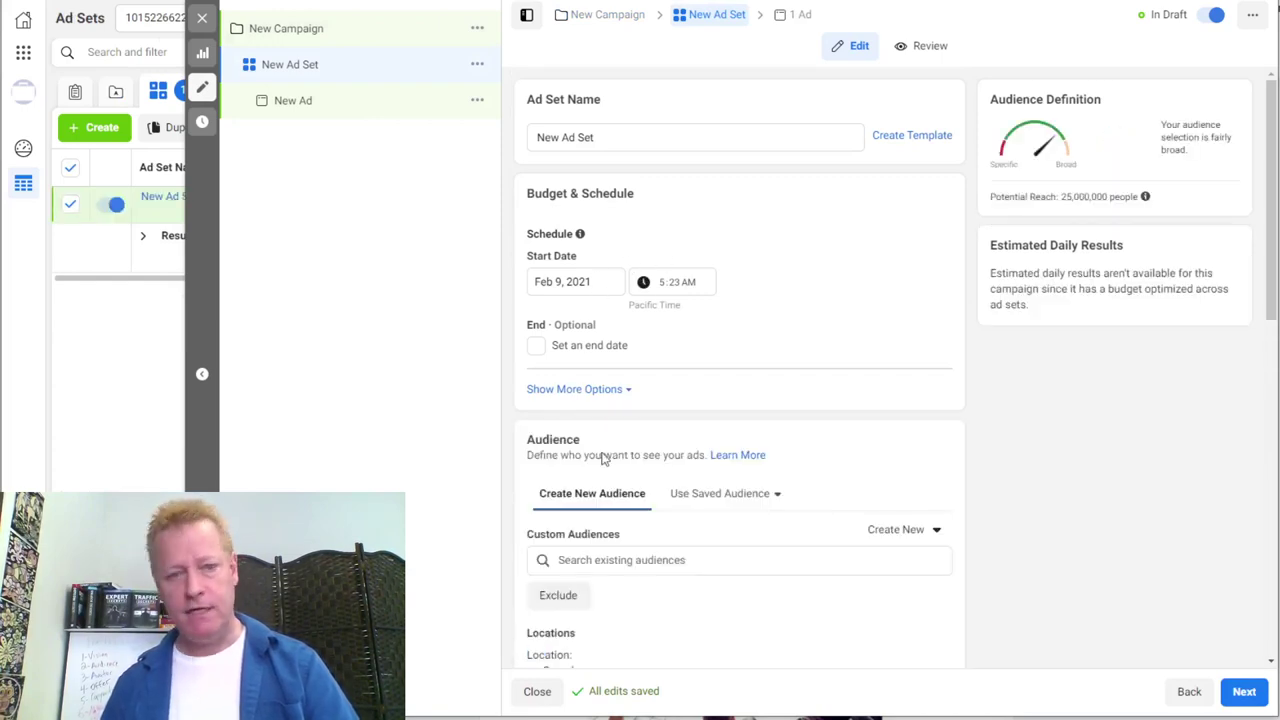
- Apply the saved audience "CIS 3s Tony Fans" to the ad set and review its targeting and placements
click(772, 493)
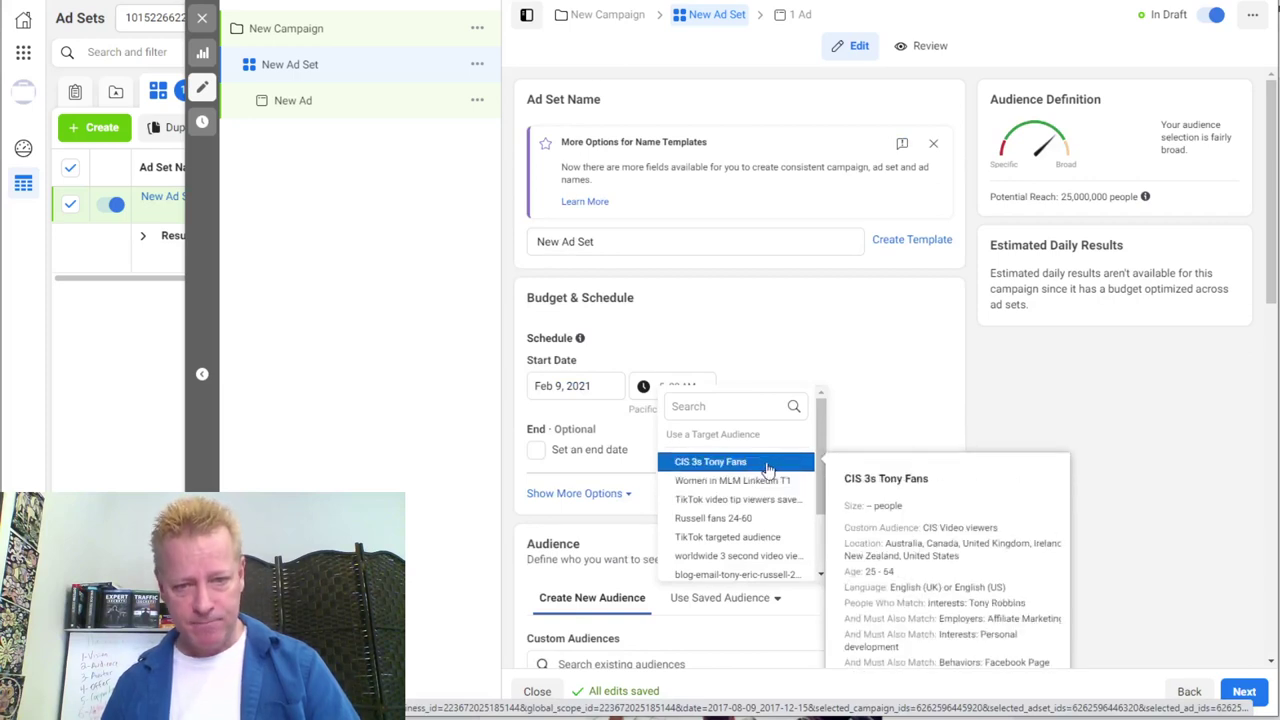
click(707, 470)
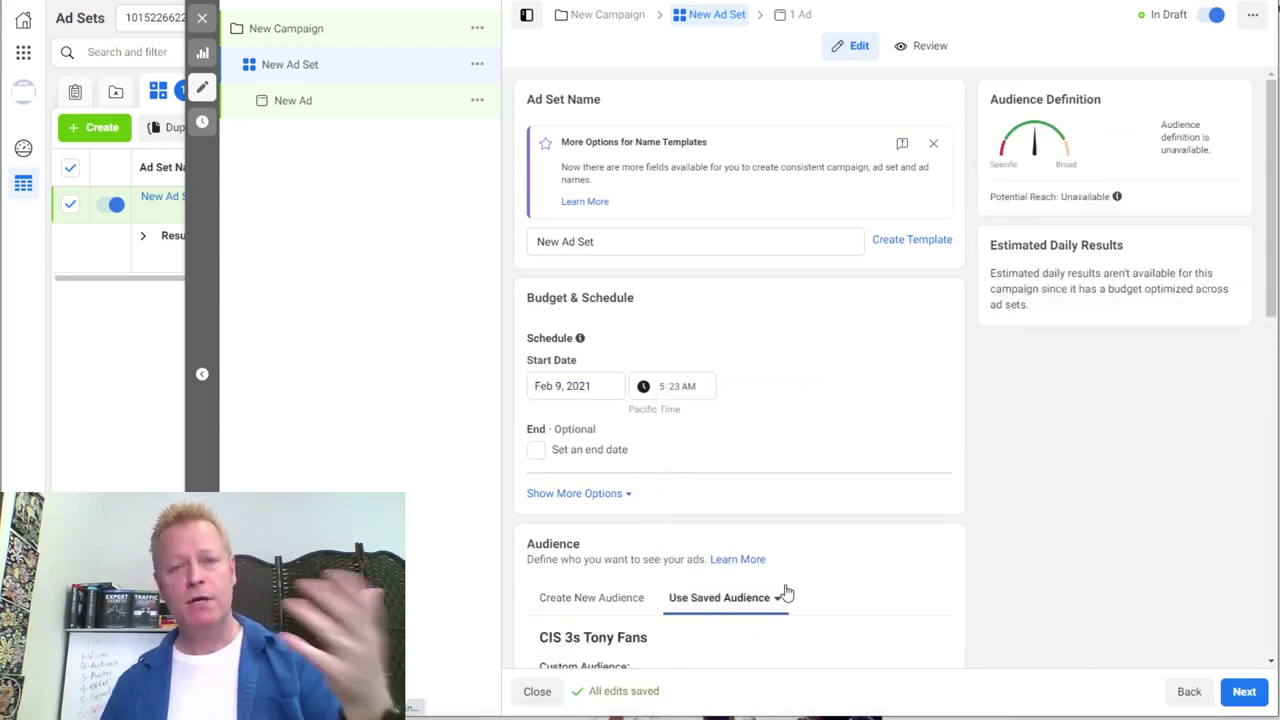
scroll(797, 558, down, 2)
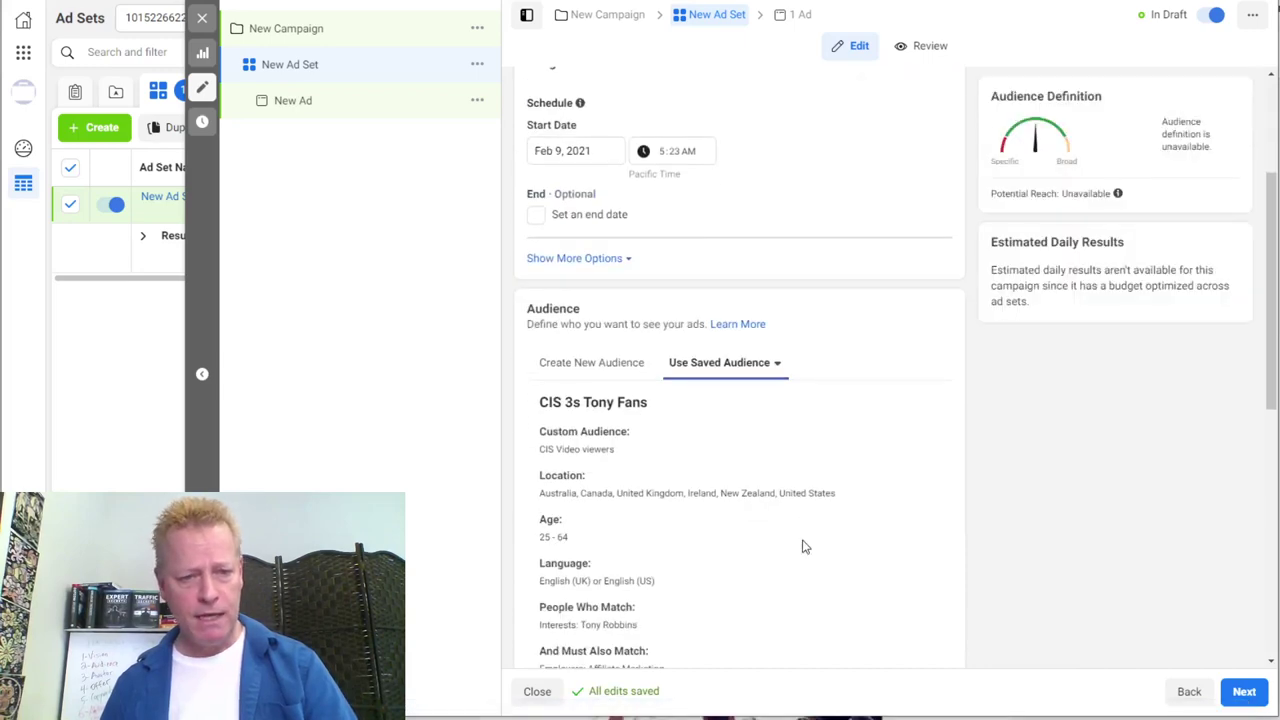
scroll(803, 546, down, 4)
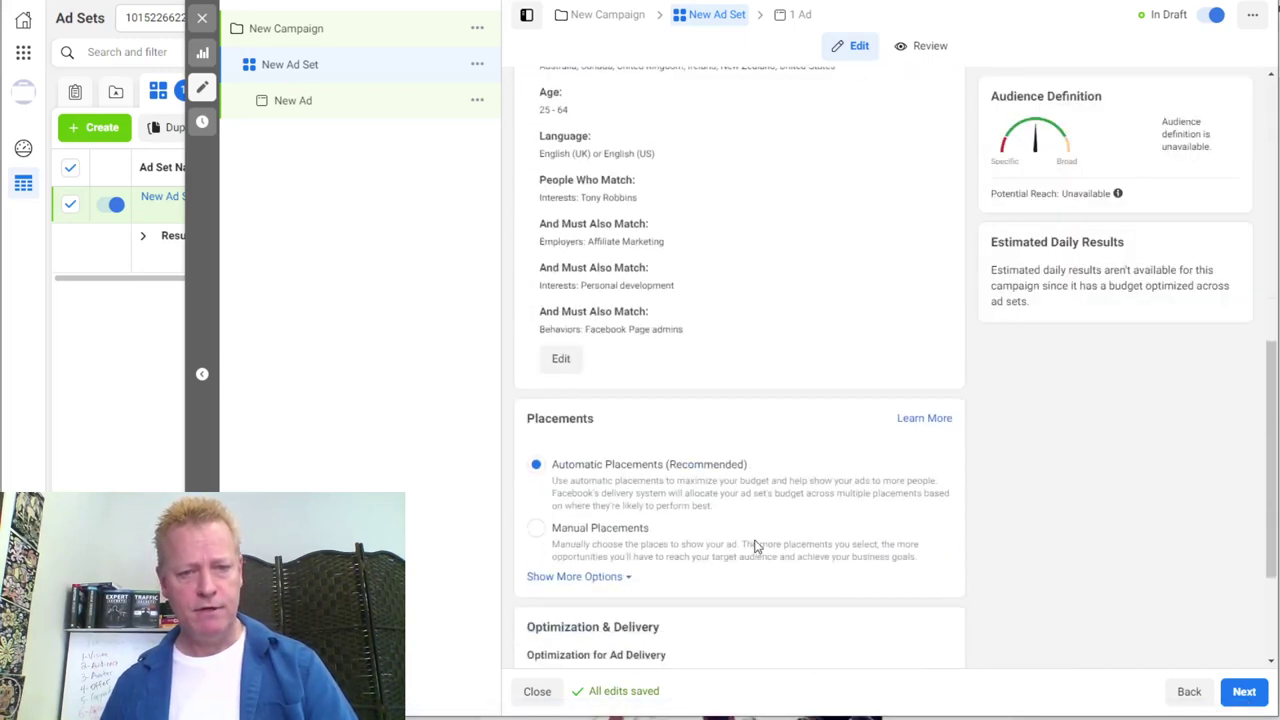
scroll(757, 545, down, 2)
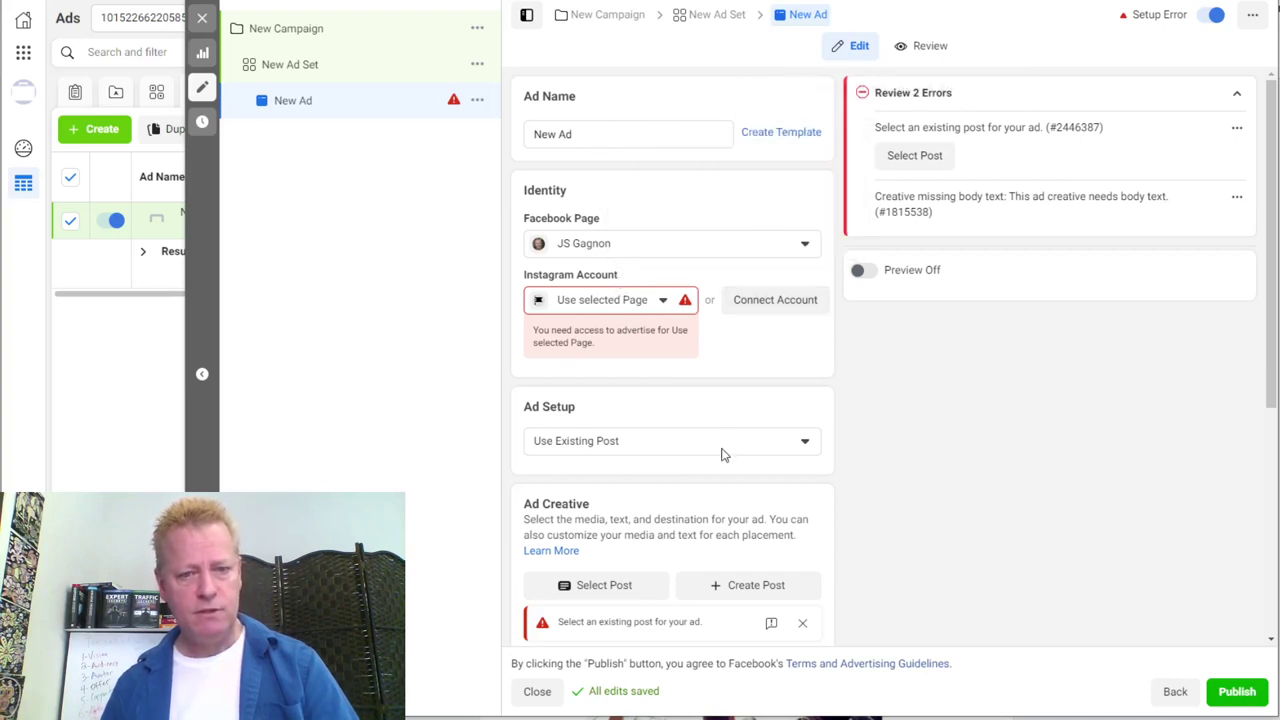
- Choose the existing Facebook post "Is It OK If I Pay You?" as the new ad's creative
scroll(726, 457, down, 3)
click(600, 350)
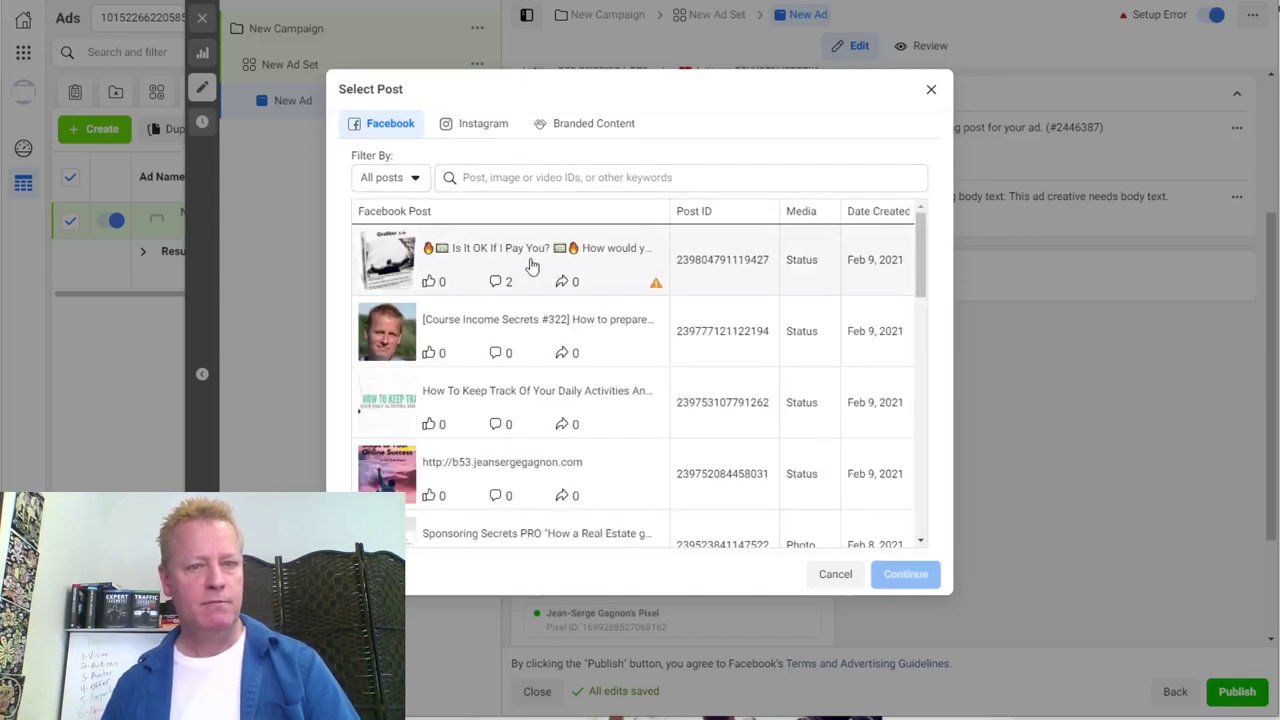
click(714, 263)
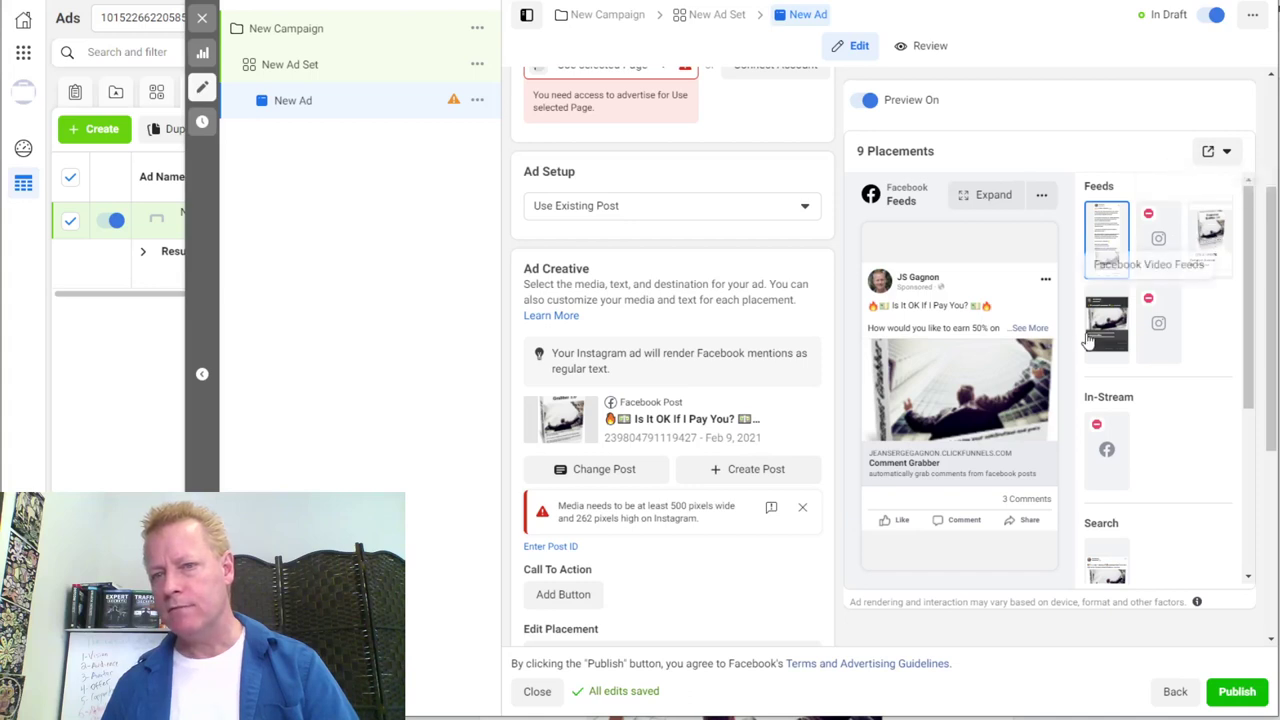
- Switch the new ad set from automatic to manual placements
scroll(654, 448, up, 3)
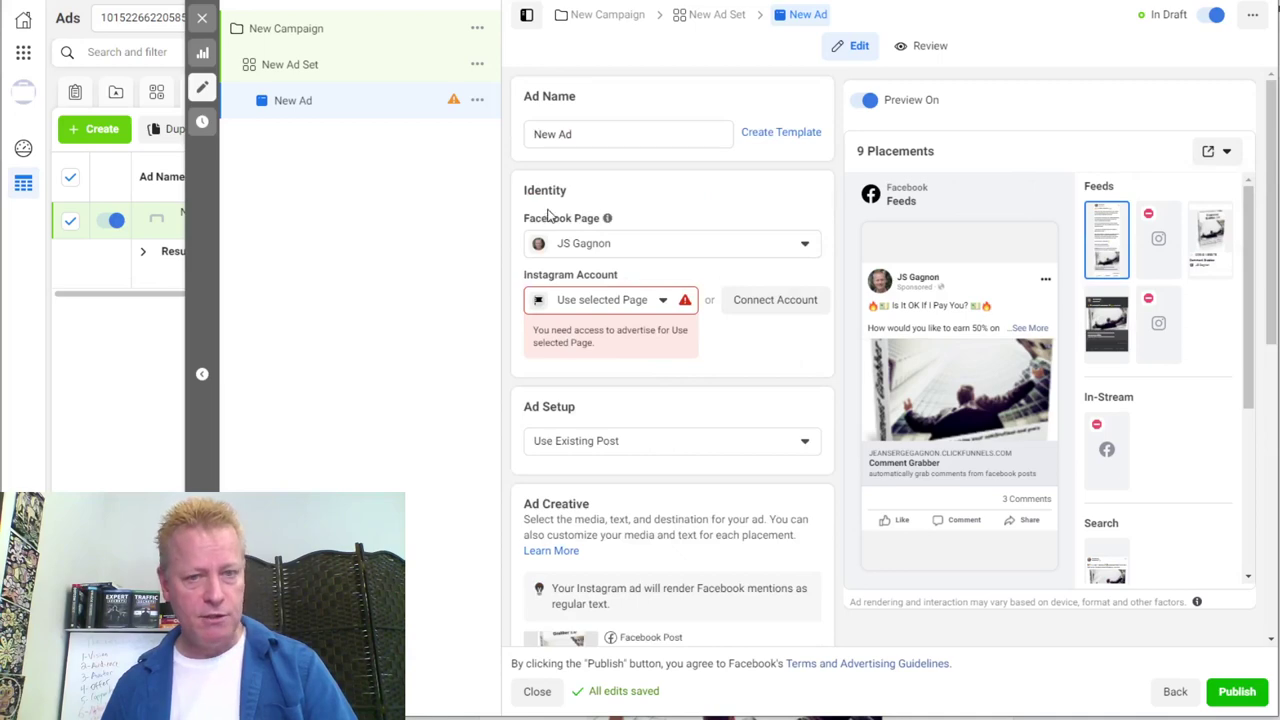
scroll(697, 449, down, 5)
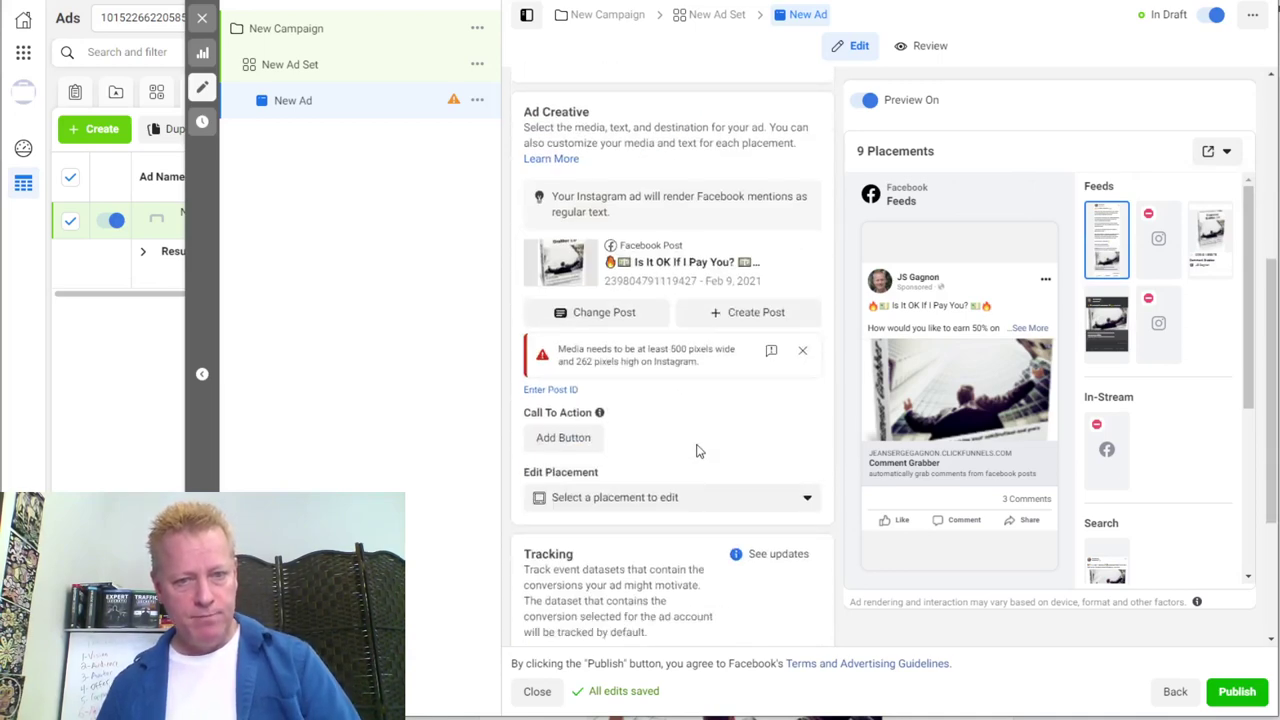
scroll(697, 440, up, 5)
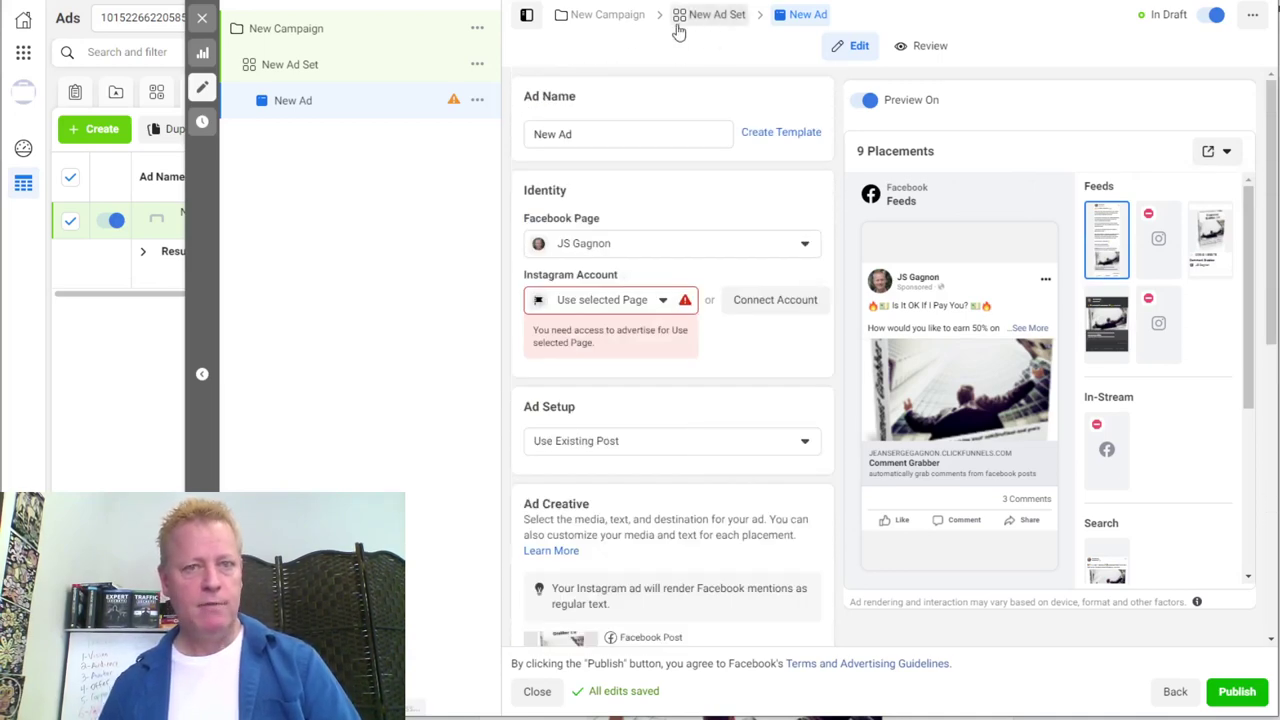
click(338, 68)
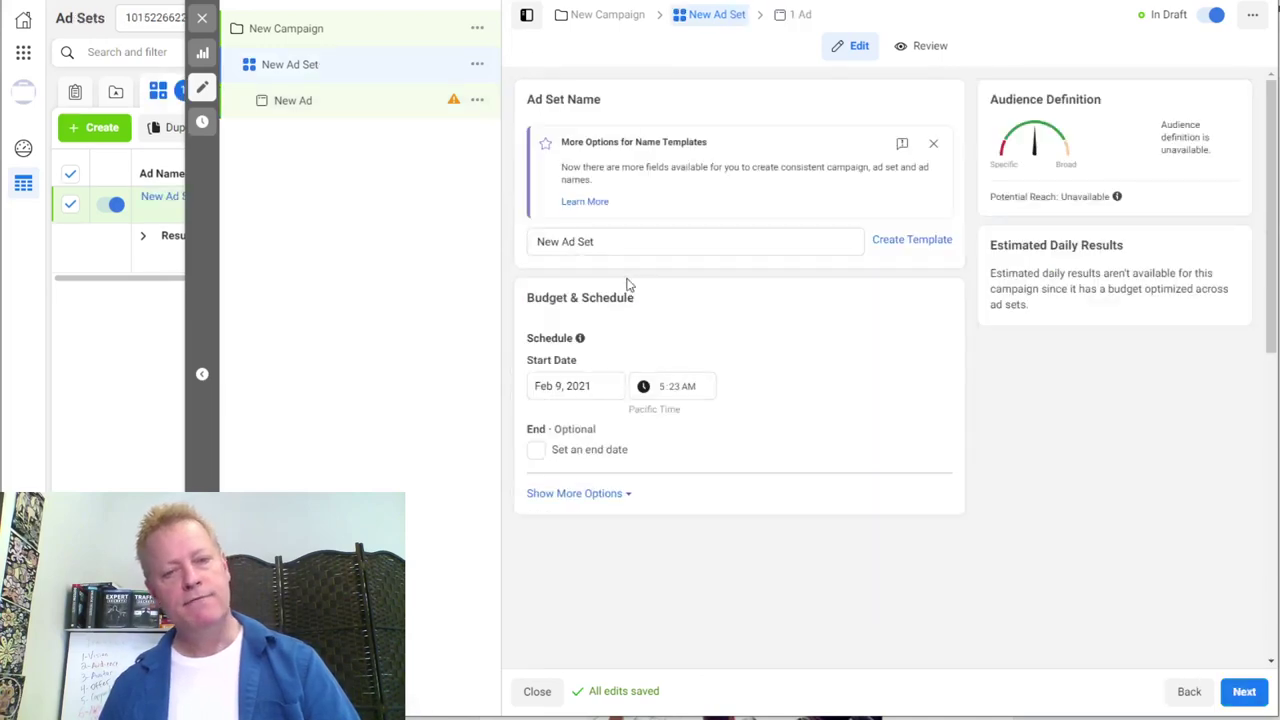
scroll(849, 473, down, 10)
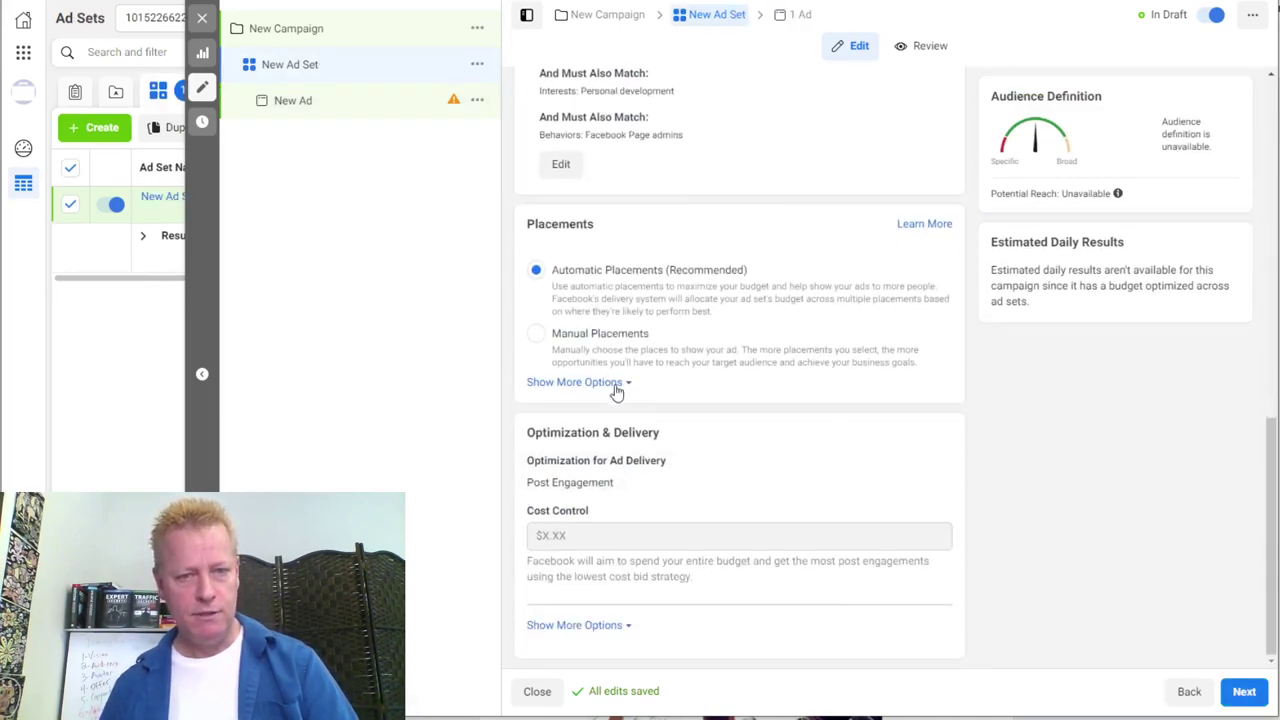
click(664, 360)
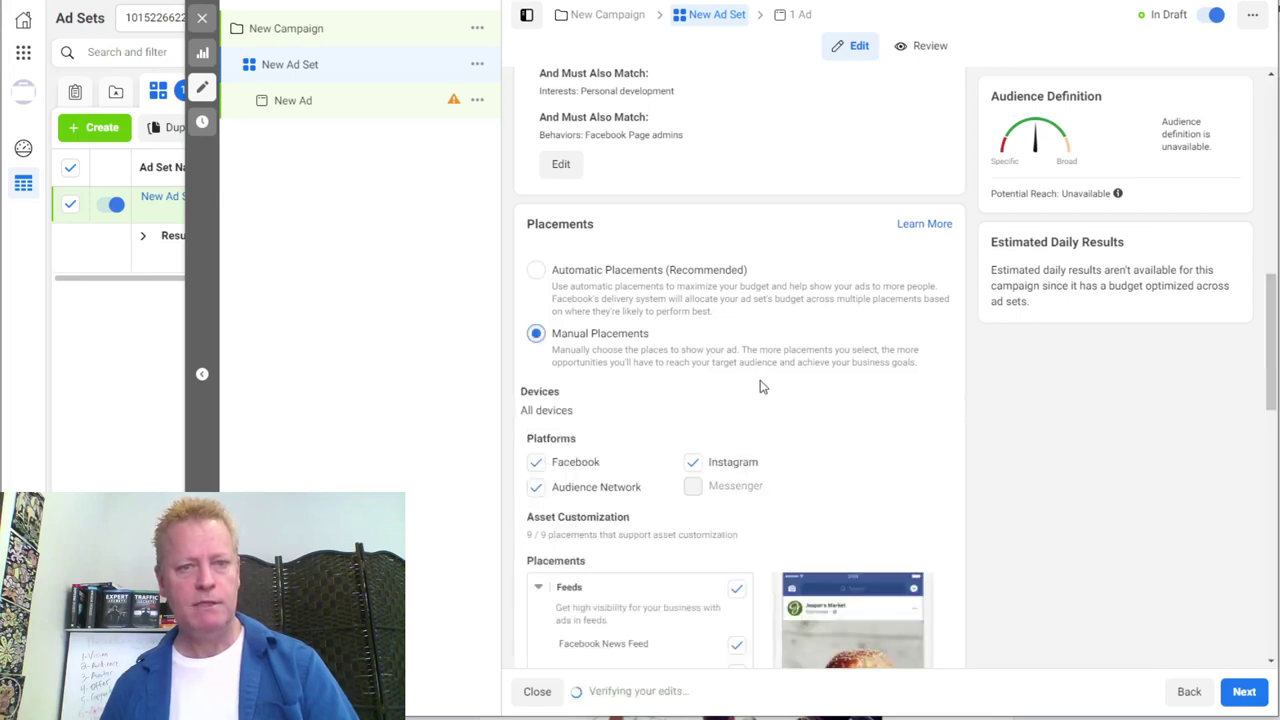
- Exclude Audience Network and Instagram from the ad set's platforms, keeping only Facebook
scroll(540, 348, down, 3)
click(536, 252)
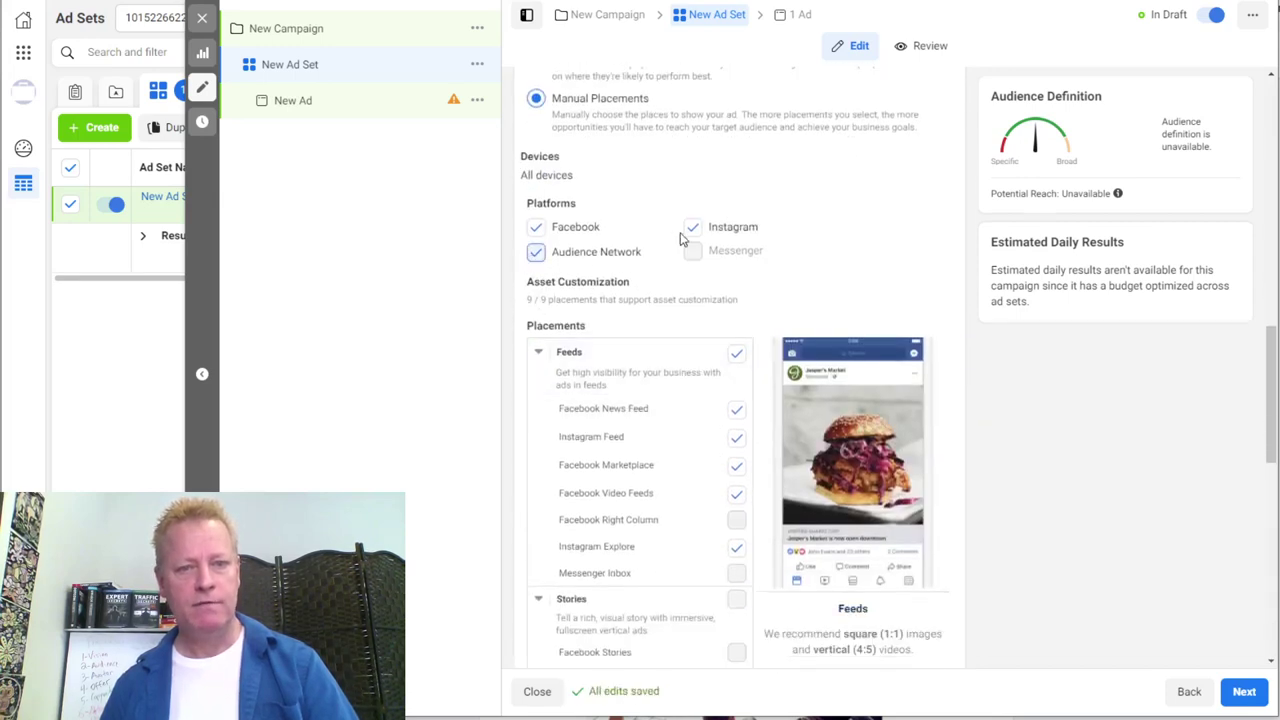
key(Tab)
key(space)
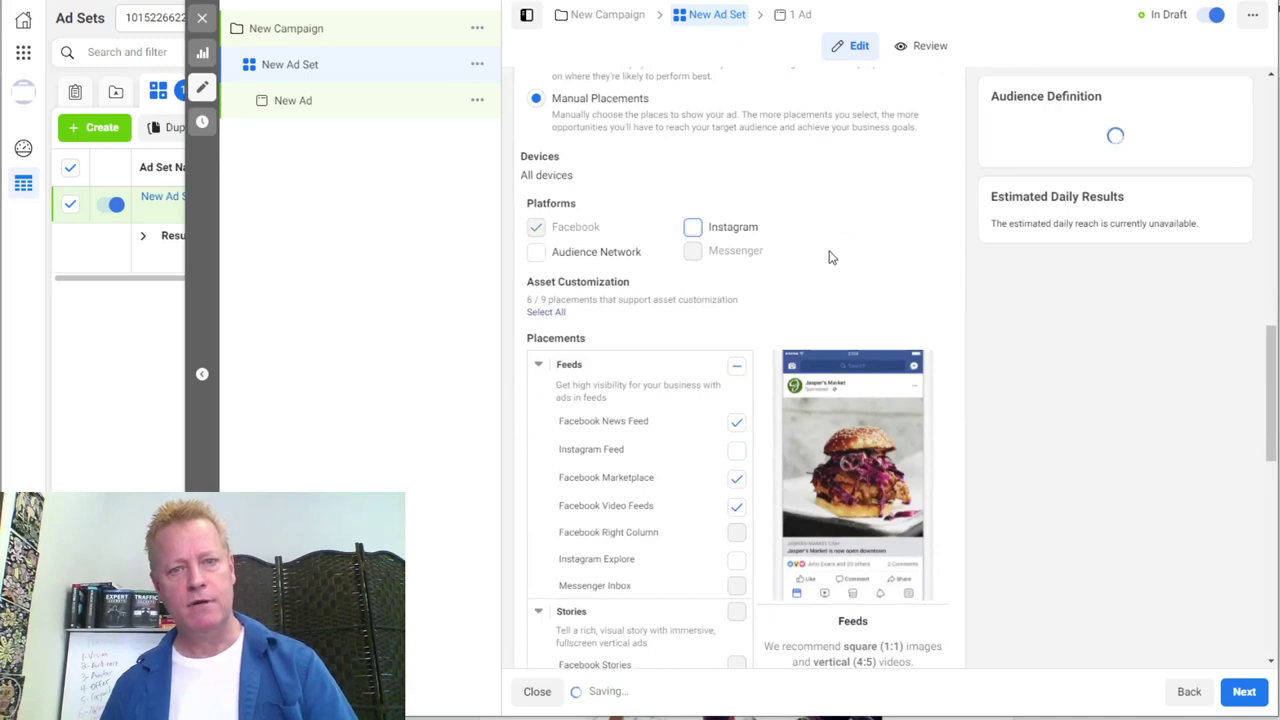
scroll(710, 455, down, 5)
scroll(710, 455, up, 10)
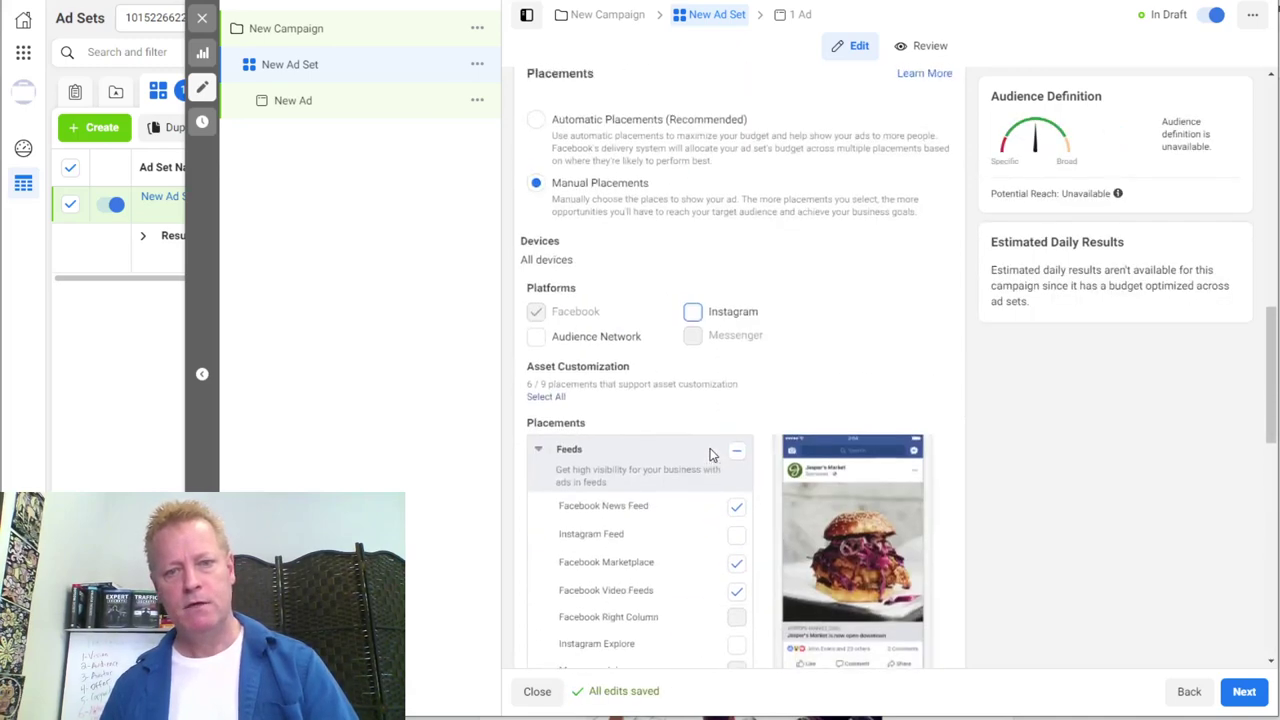
- Return to the new ad, review its creative and tracking settings, and publish it
scroll(710, 455, up, 3)
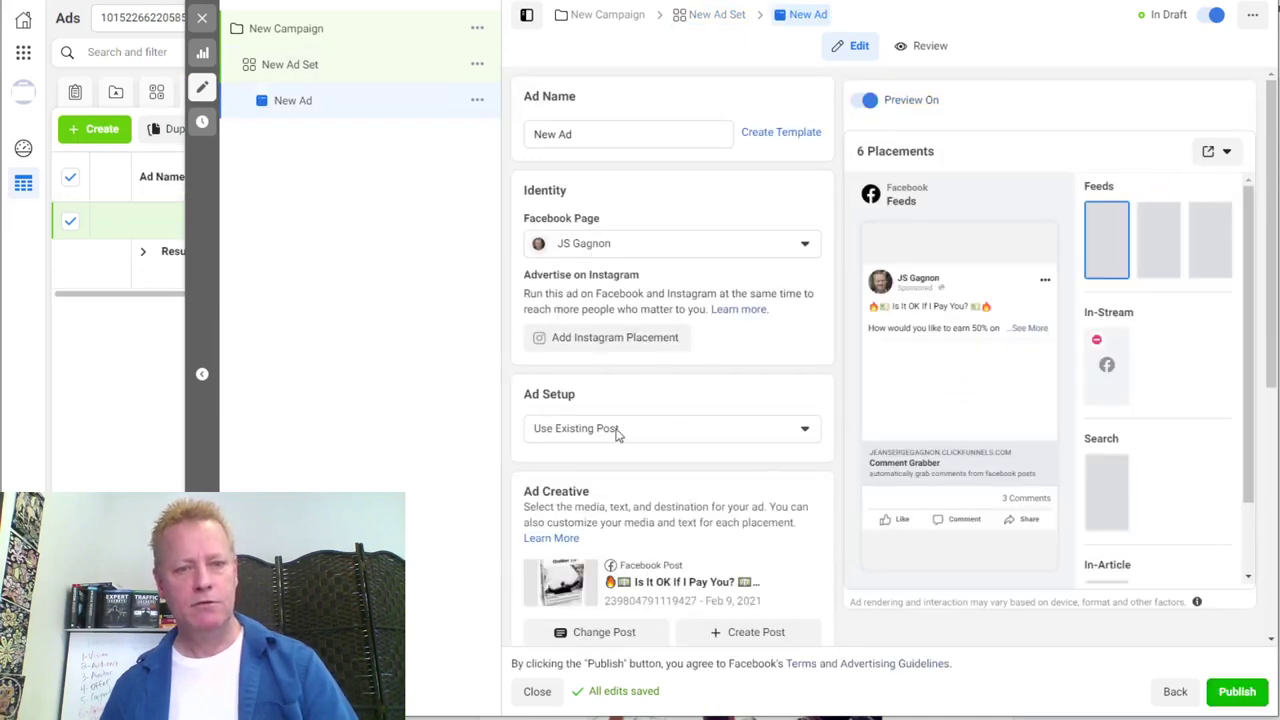
scroll(670, 472, down, 5)
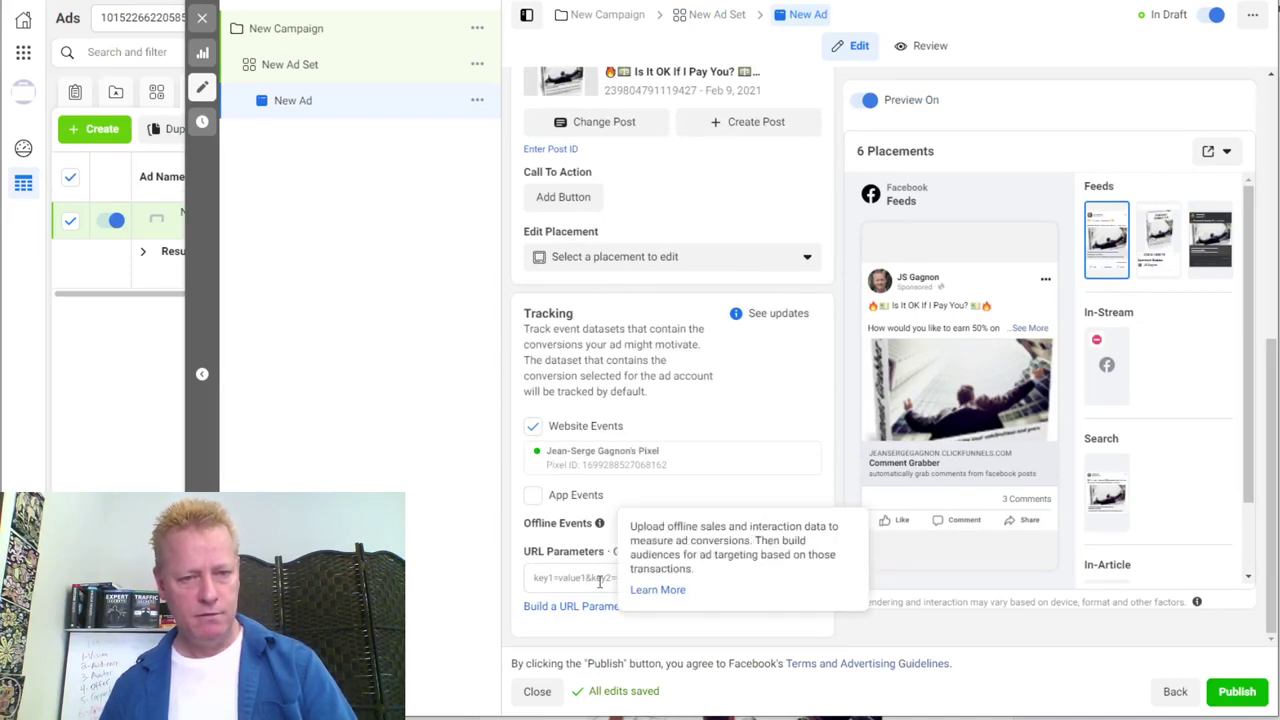
scroll(698, 498, up, 5)
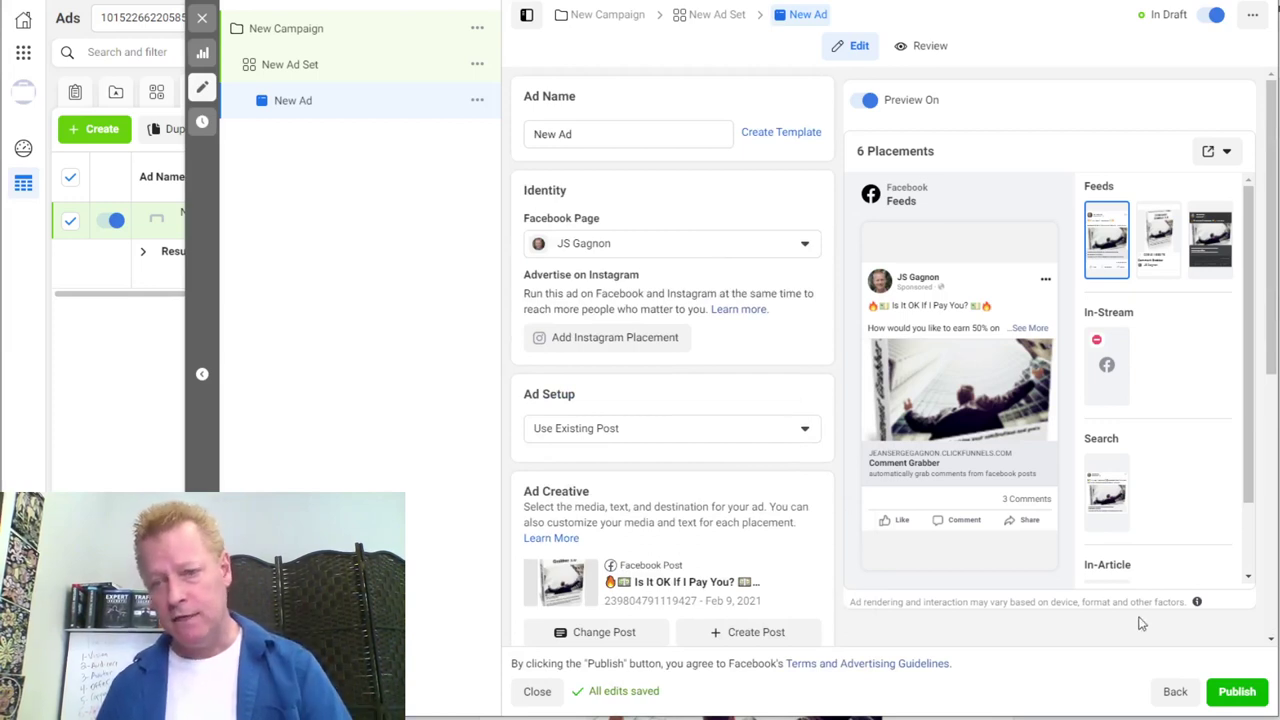
click(1251, 696)
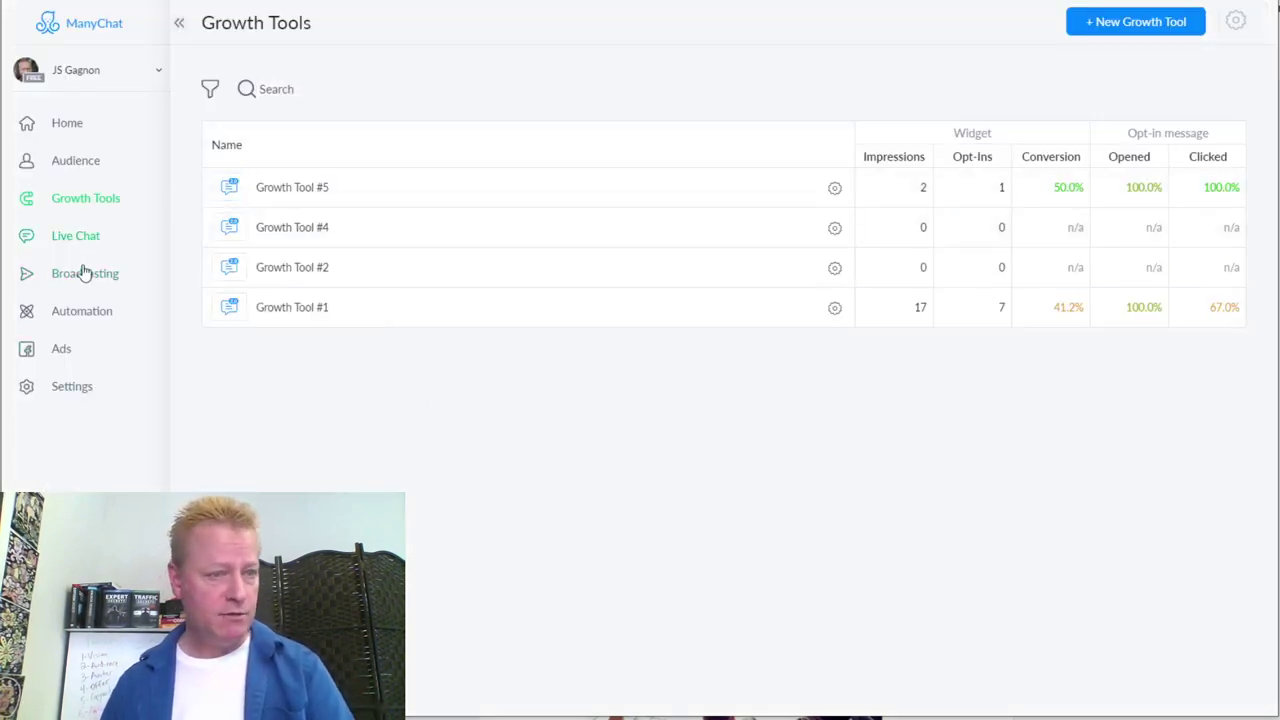
- In ManyChat's automation area, create a new sequence named "Get email"
click(79, 308)
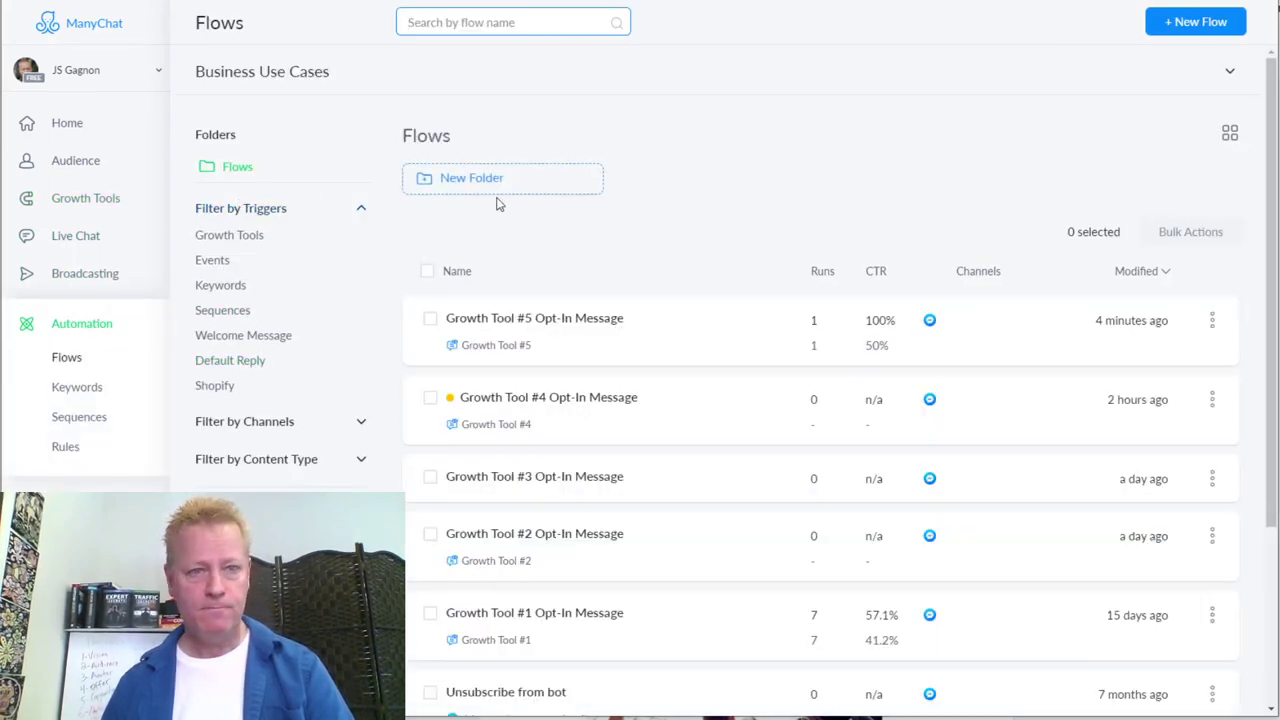
click(1196, 21)
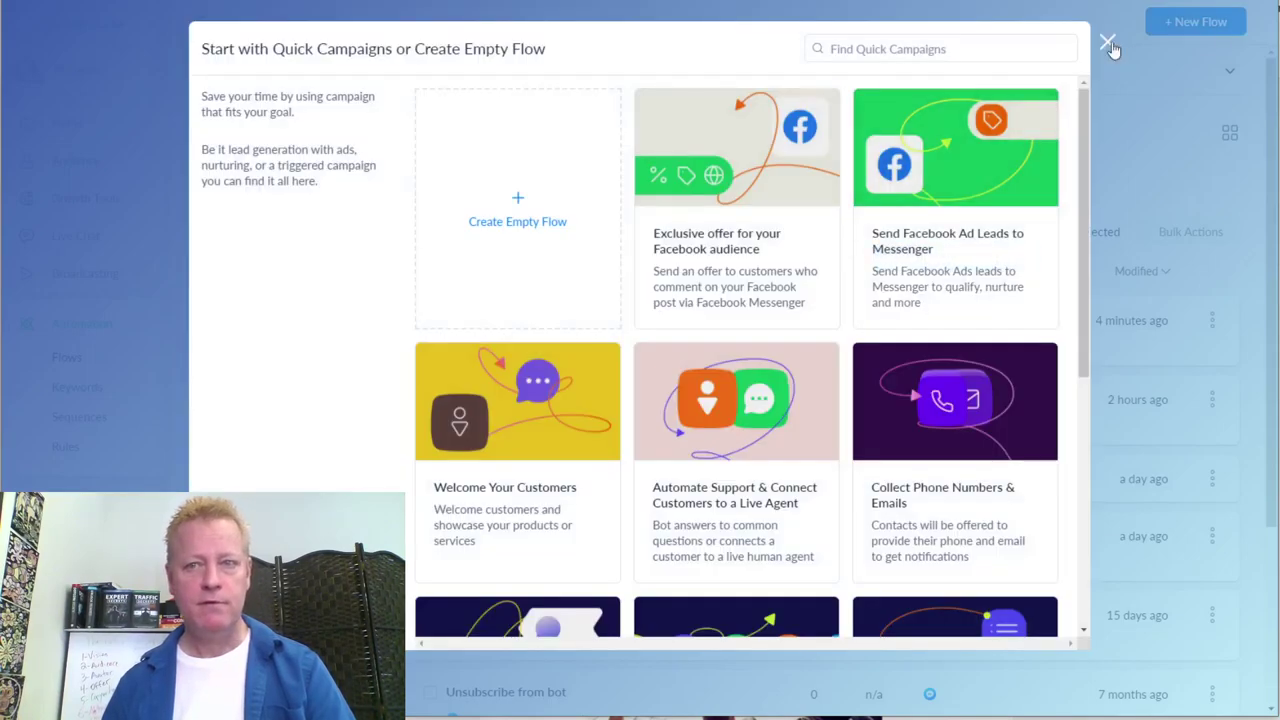
click(1108, 44)
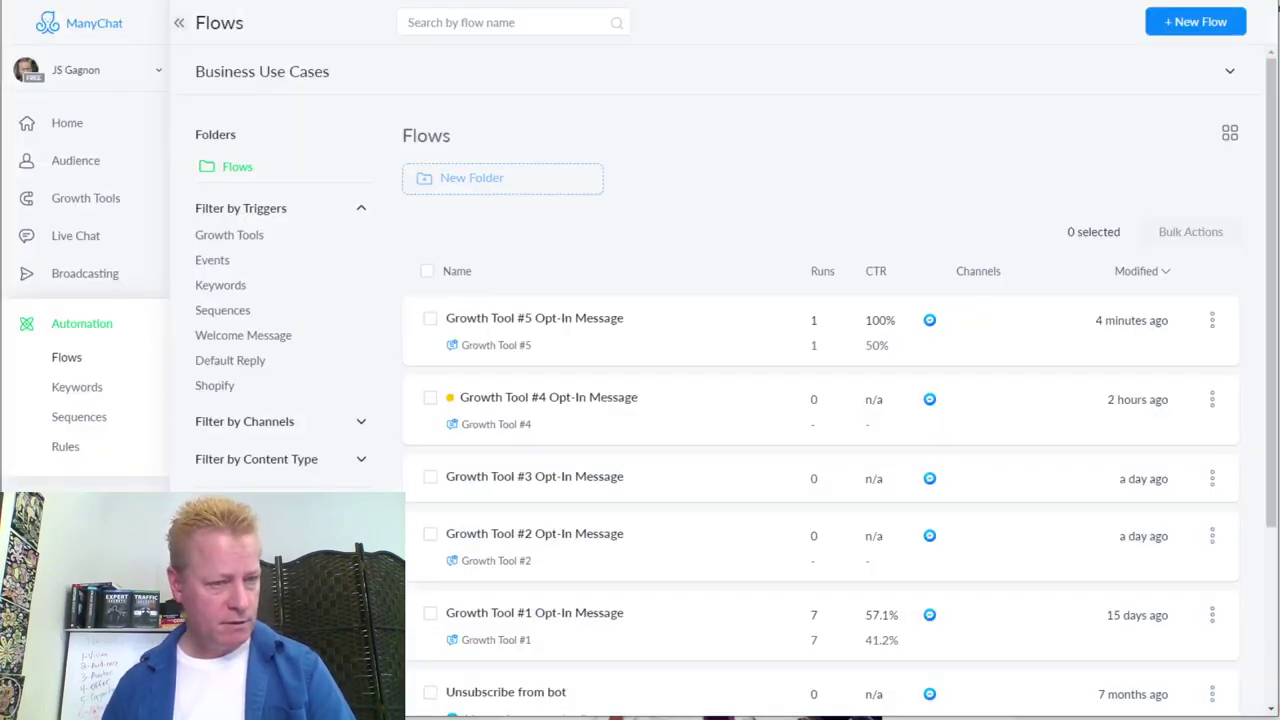
click(76, 416)
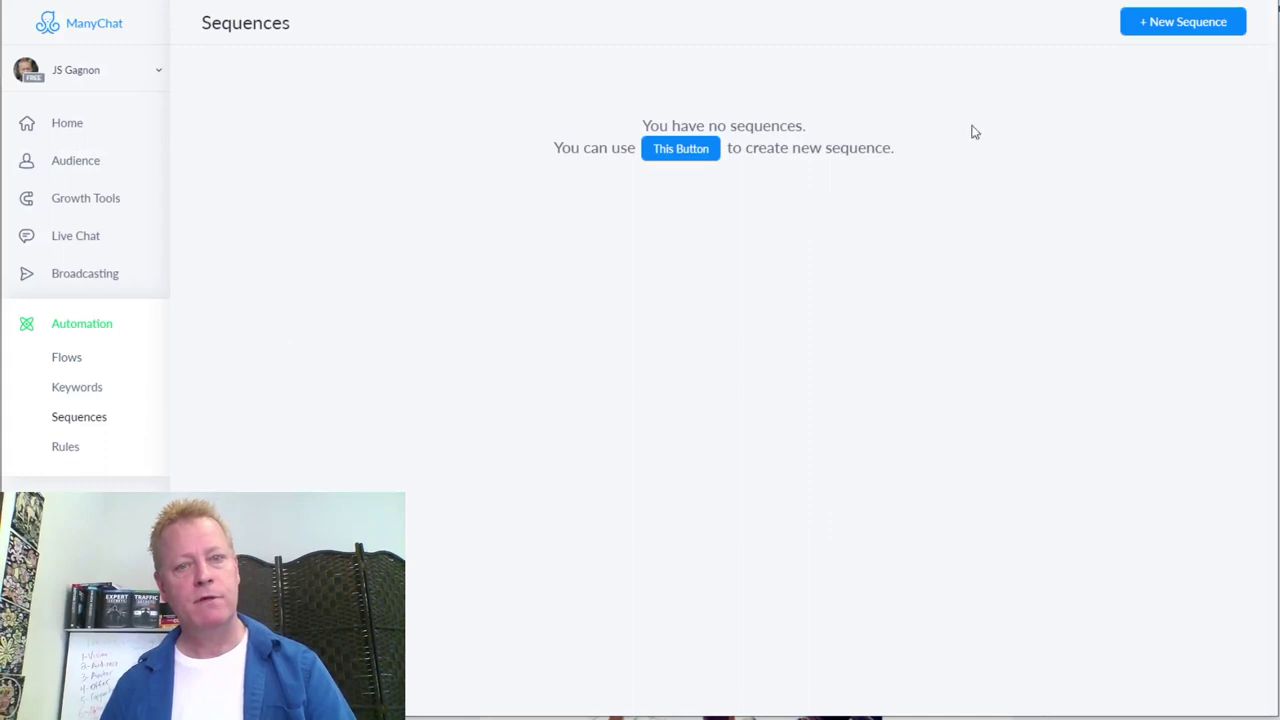
click(1180, 24)
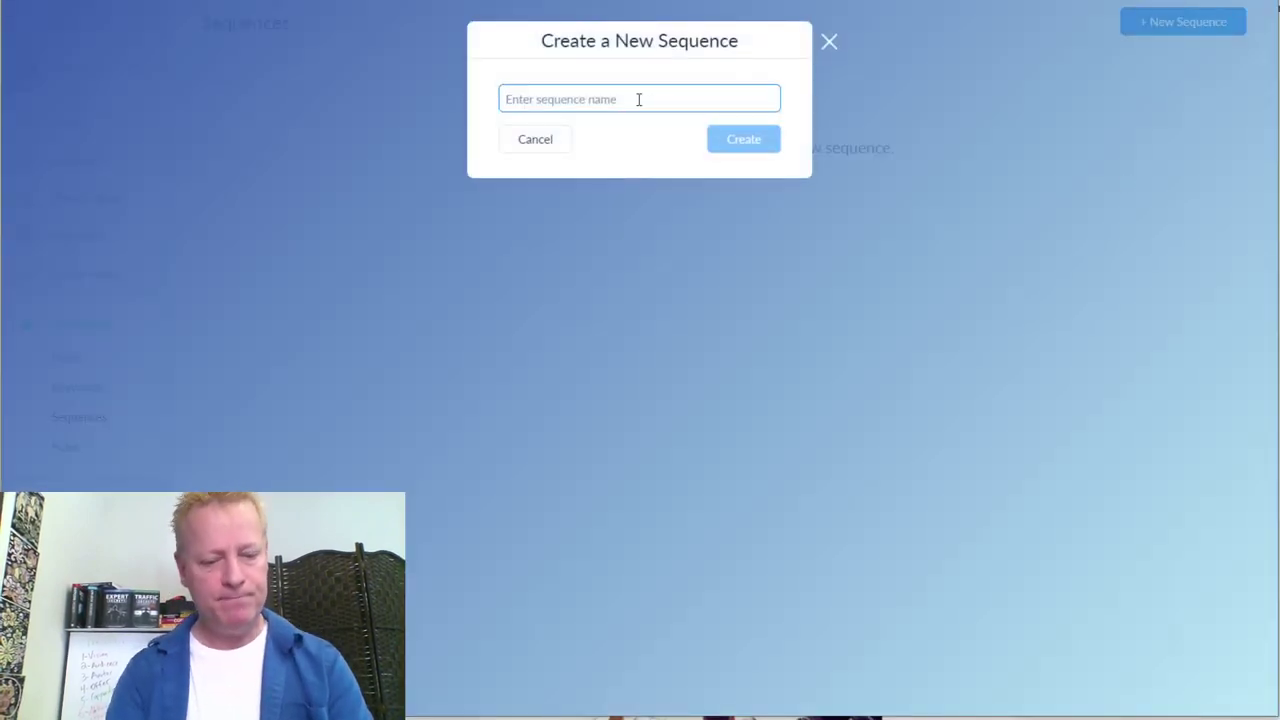
text(Get email)
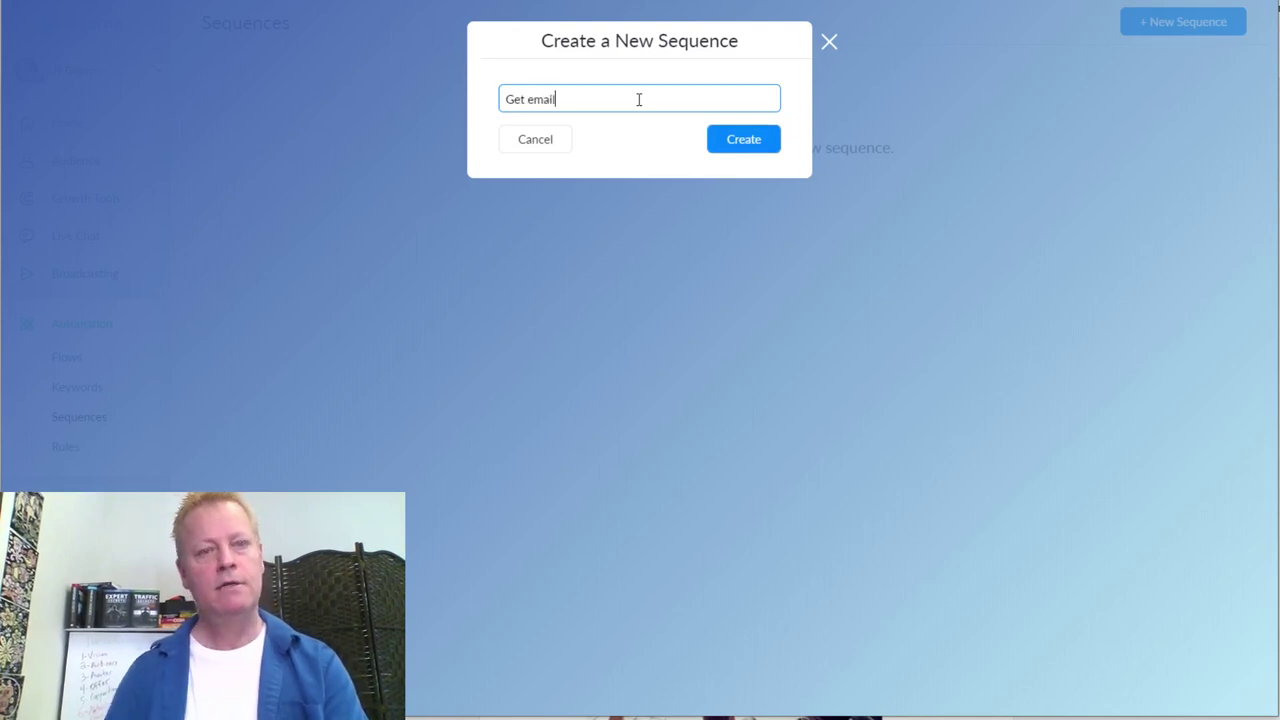
click(752, 142)
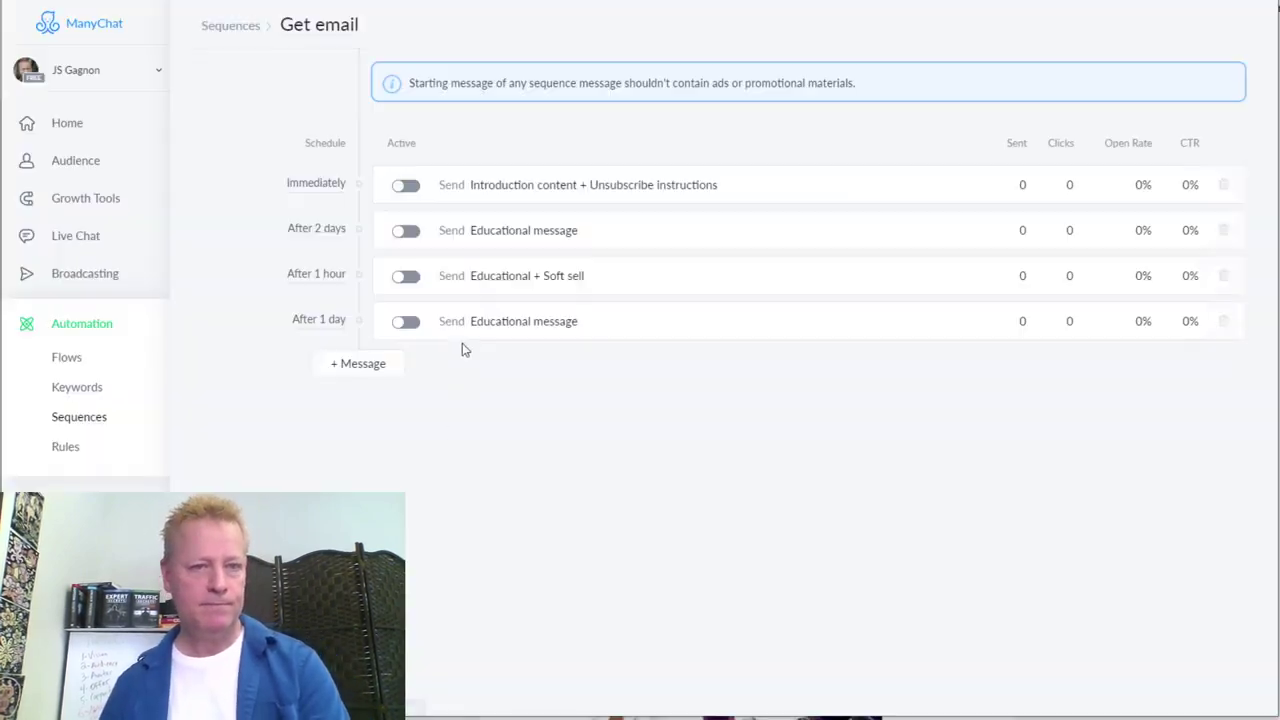
- Open the sequence's immediate introduction message flow for editing and select its Facebook message step
click(518, 186)
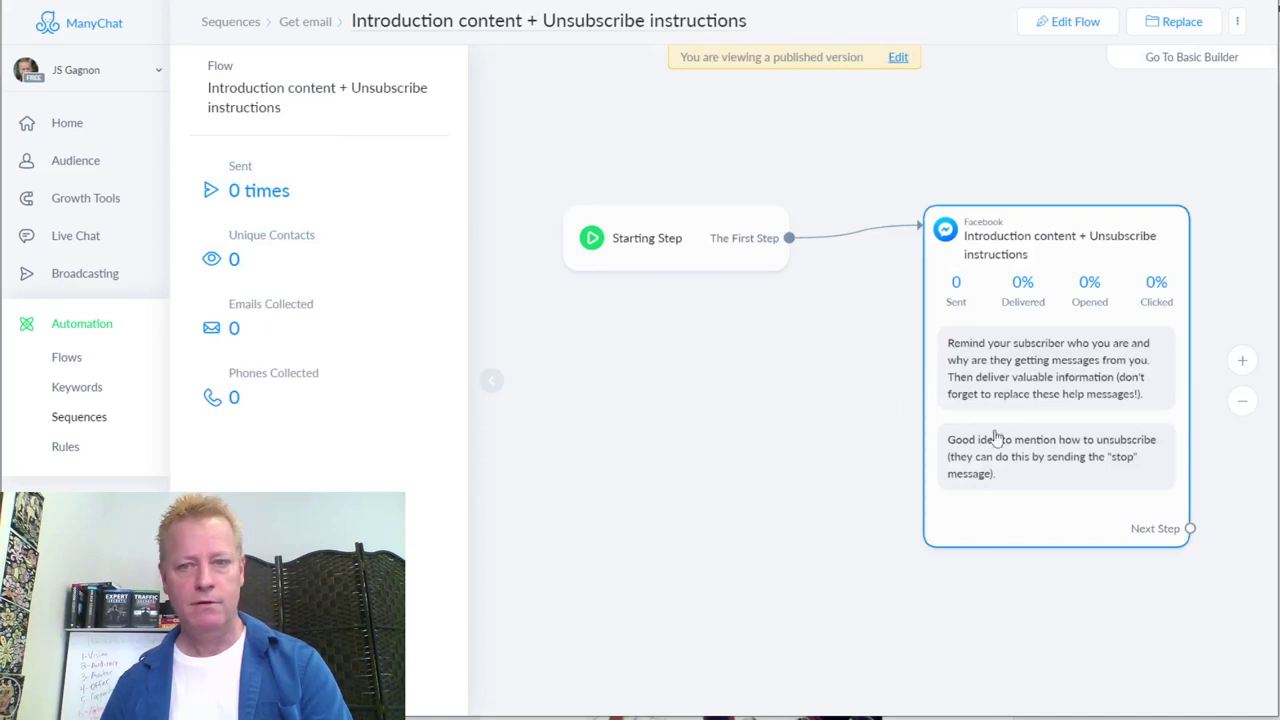
click(1040, 368)
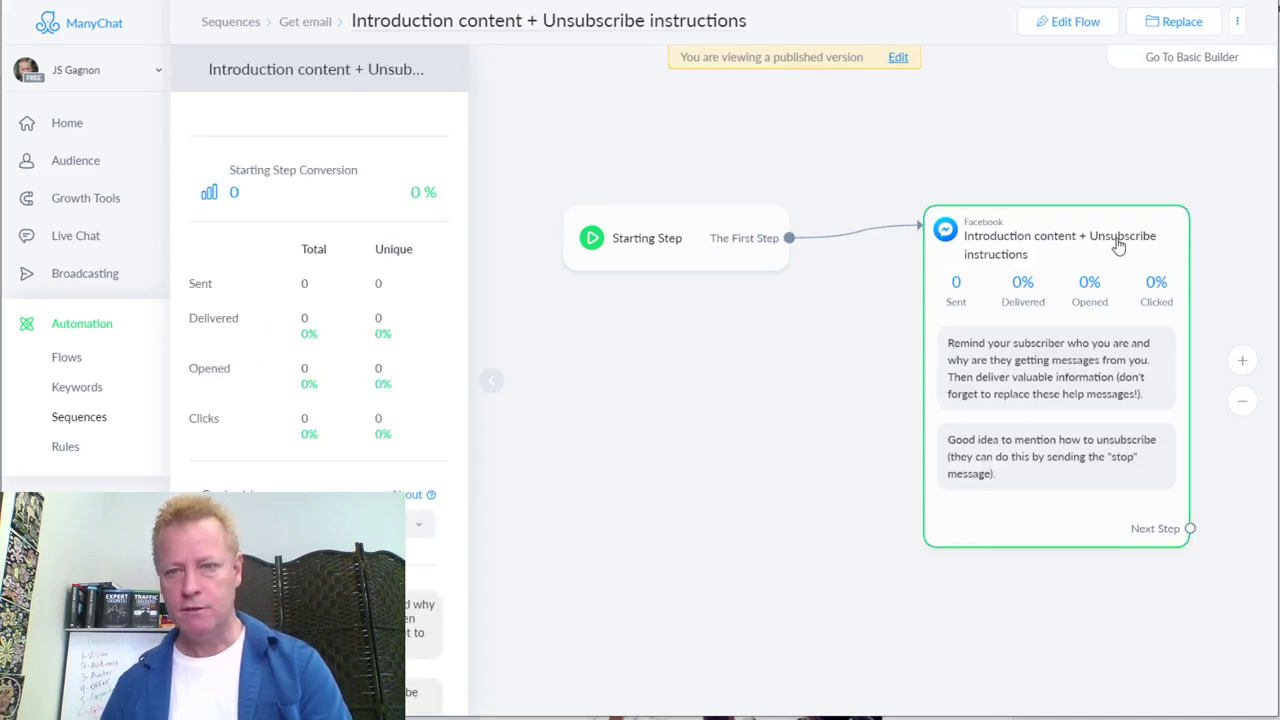
click(663, 240)
click(275, 190)
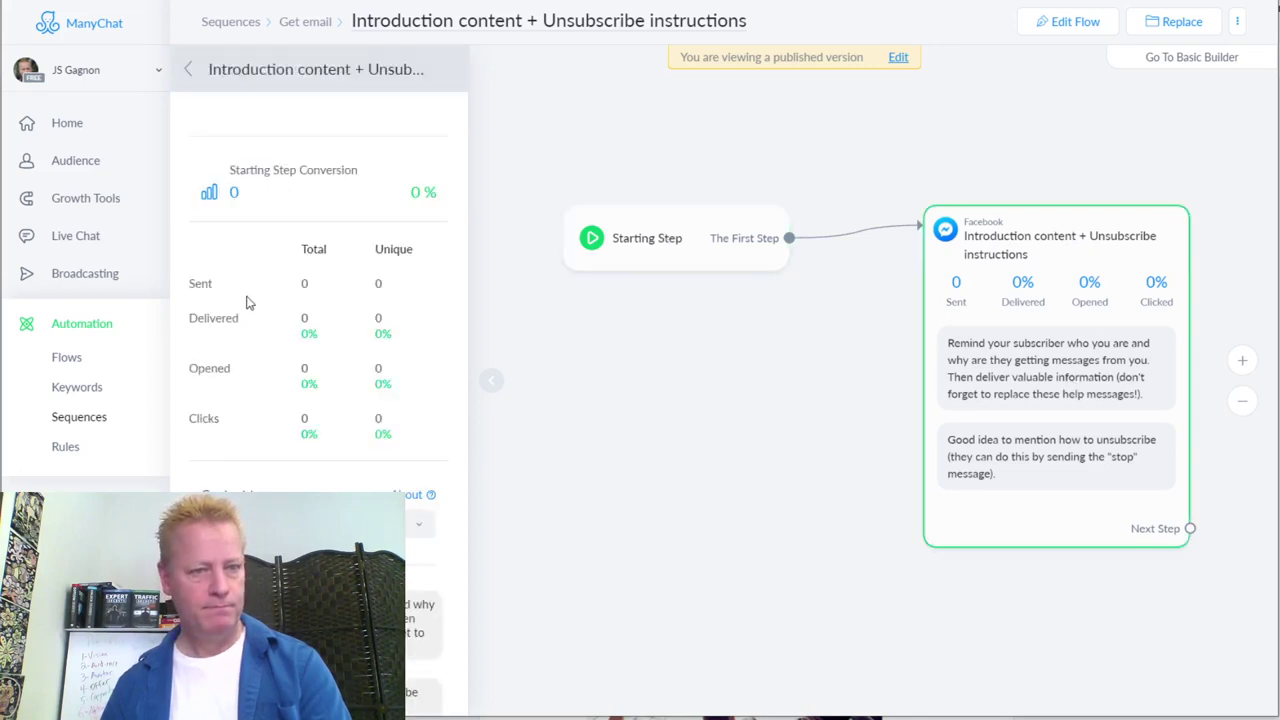
scroll(318, 380, down, 1)
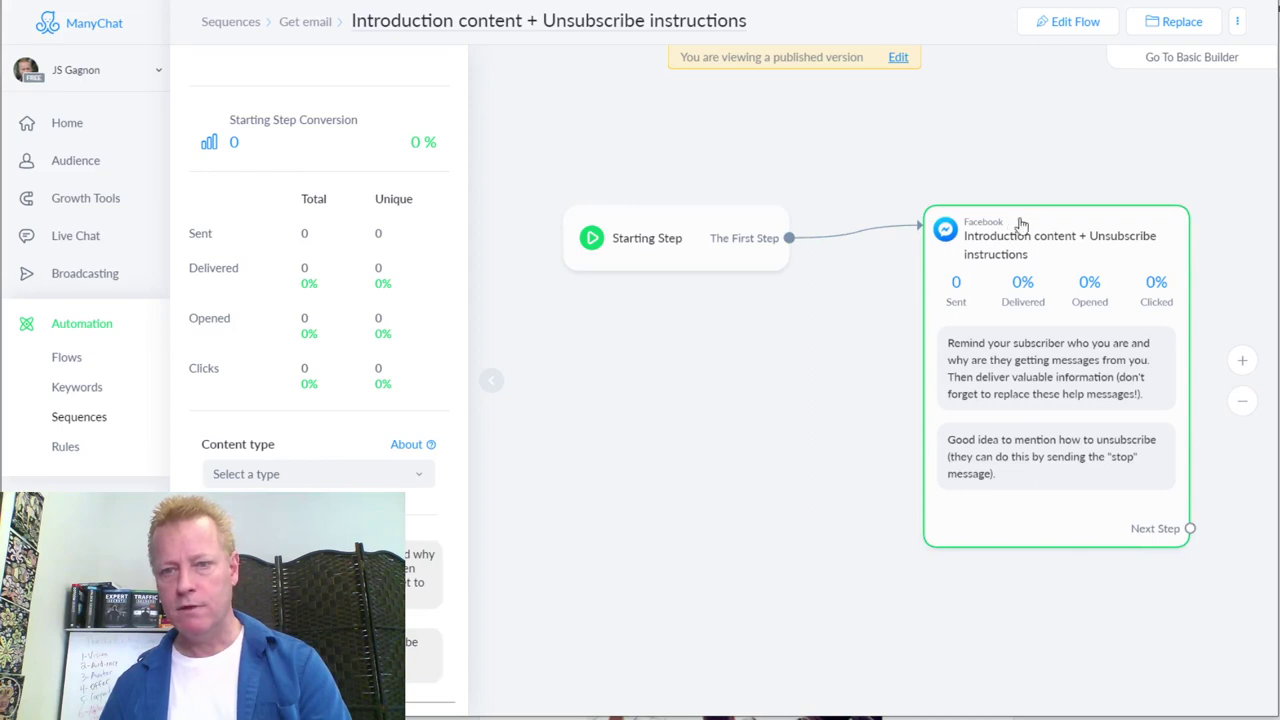
drag(1022, 247, 950, 247)
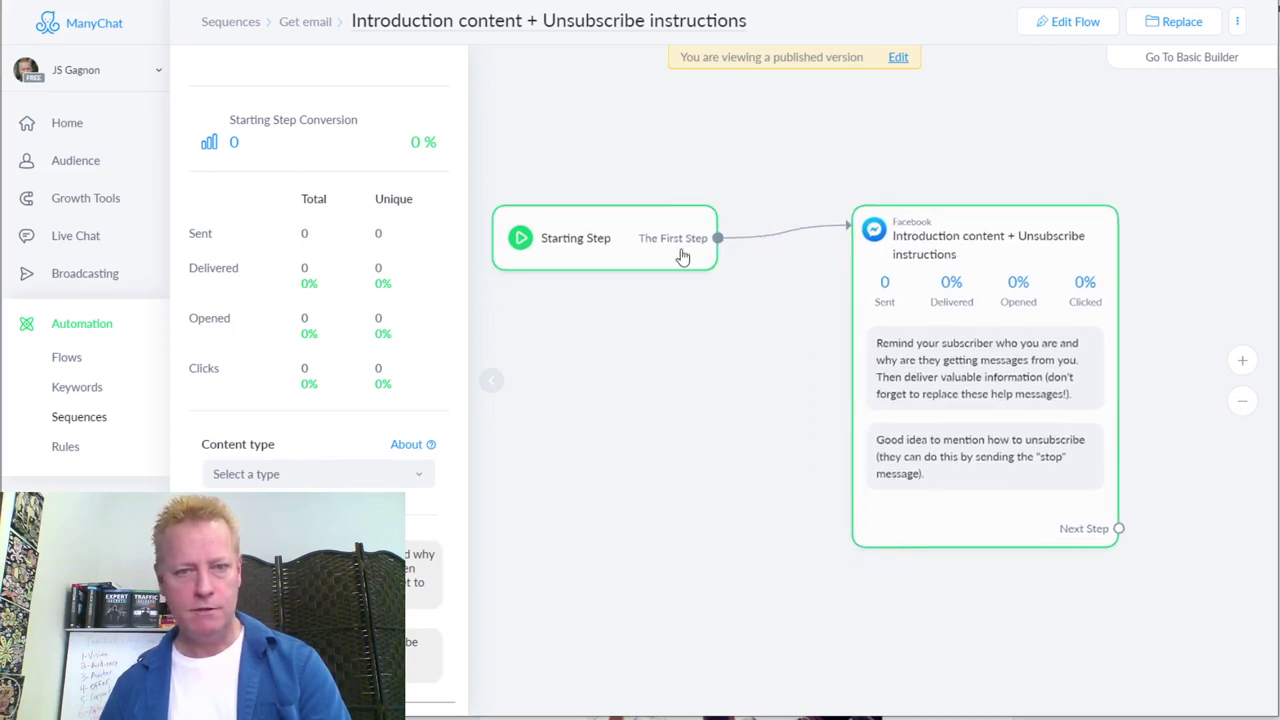
click(675, 252)
click(772, 236)
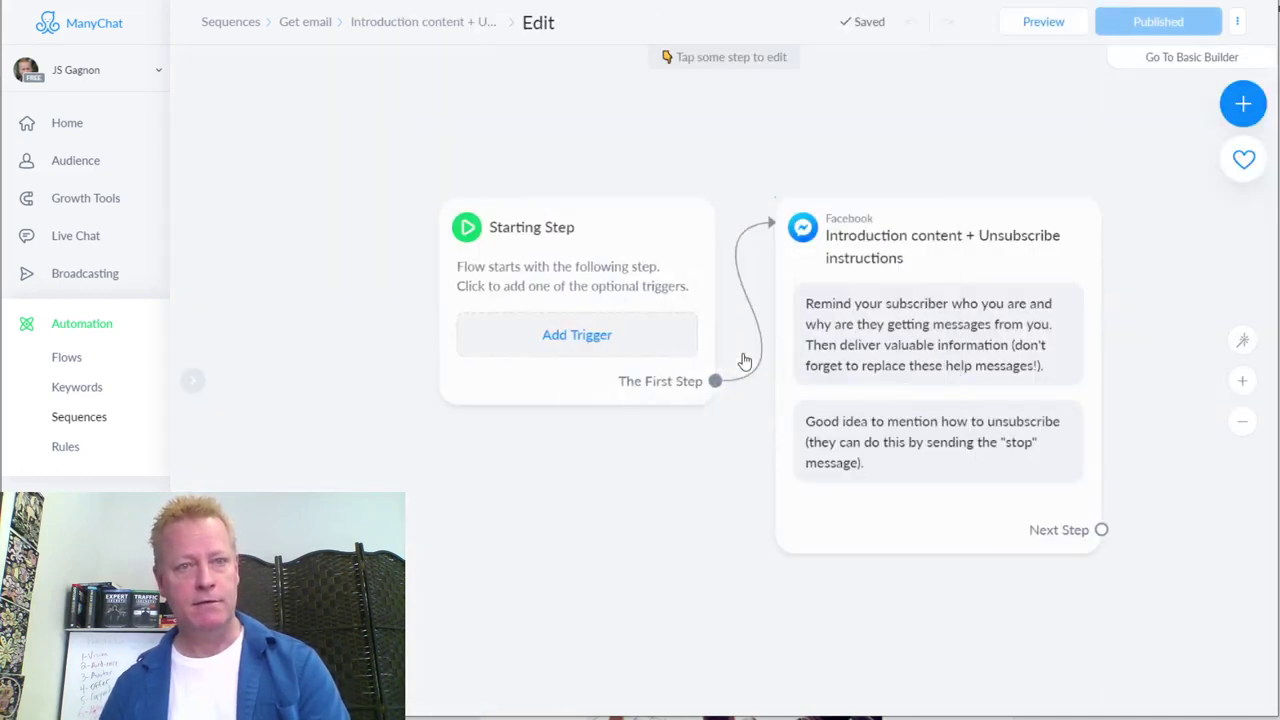
click(895, 330)
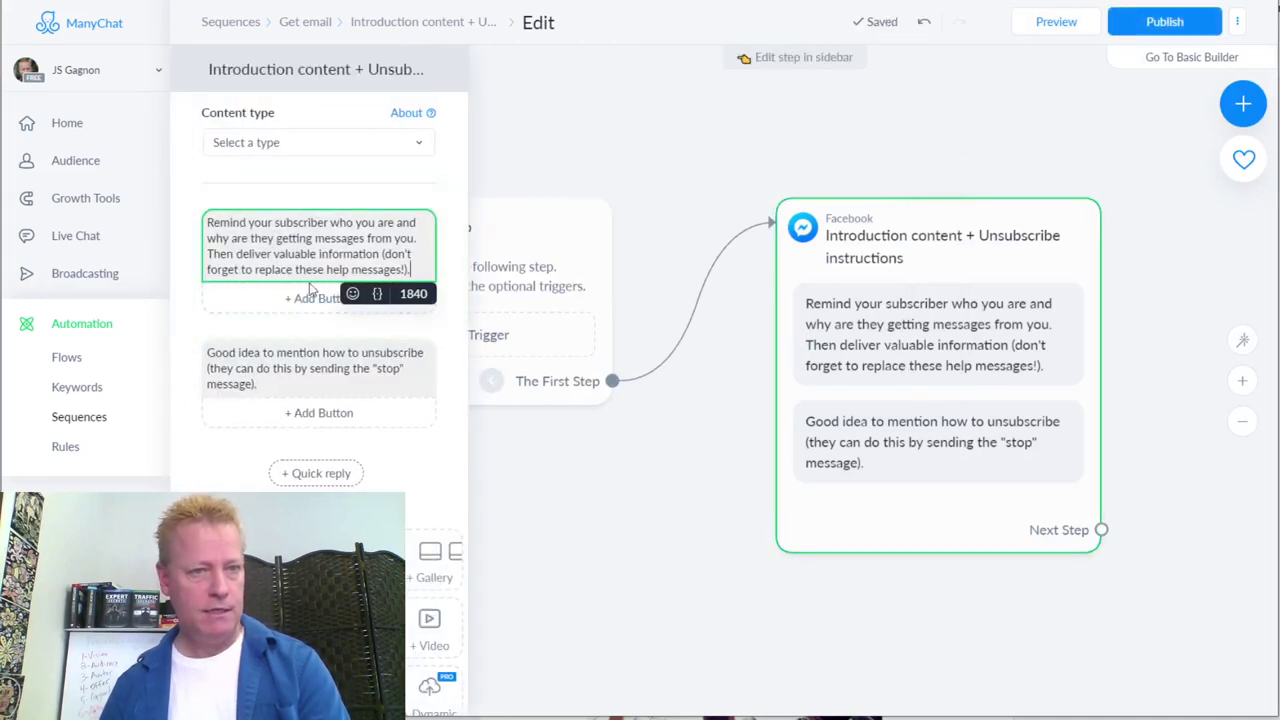
- Replace the first text block's placeholder with a greeting saying it's the sender, by initials, "here again.", followed by a blank line
click(345, 224)
drag(412, 271, 180, 220)
text(H)
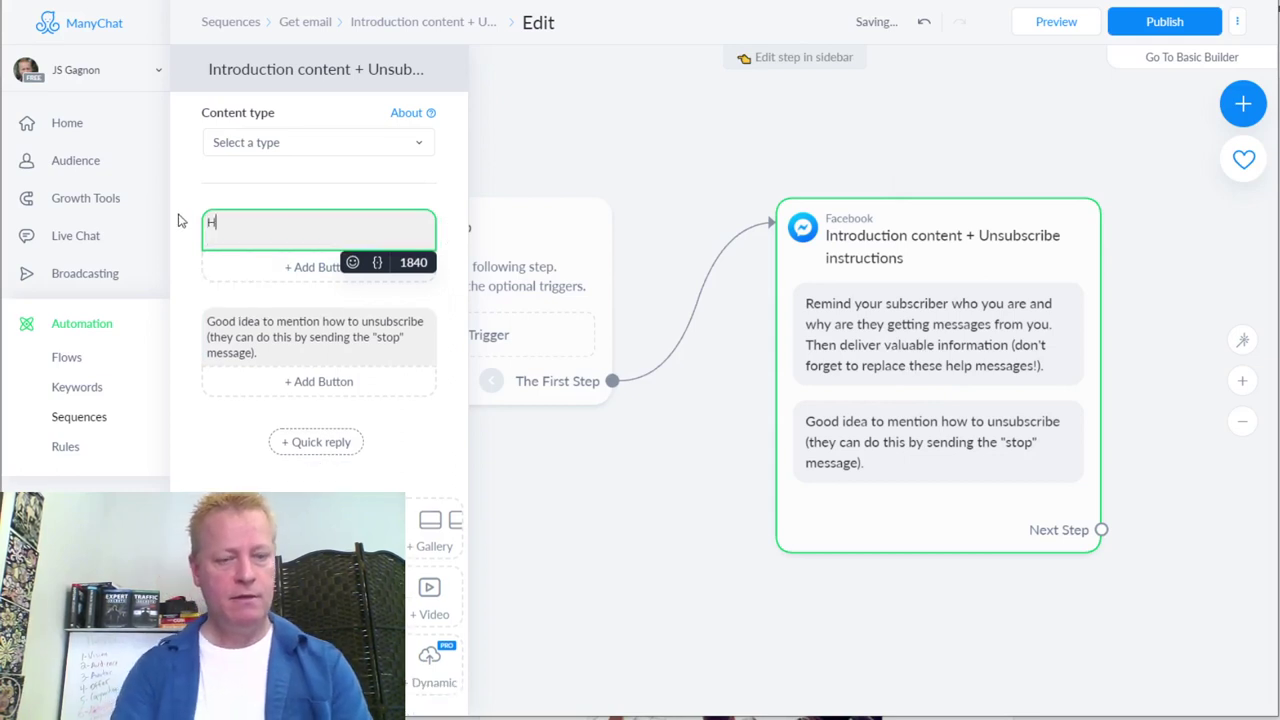
text(ey, it's JA)
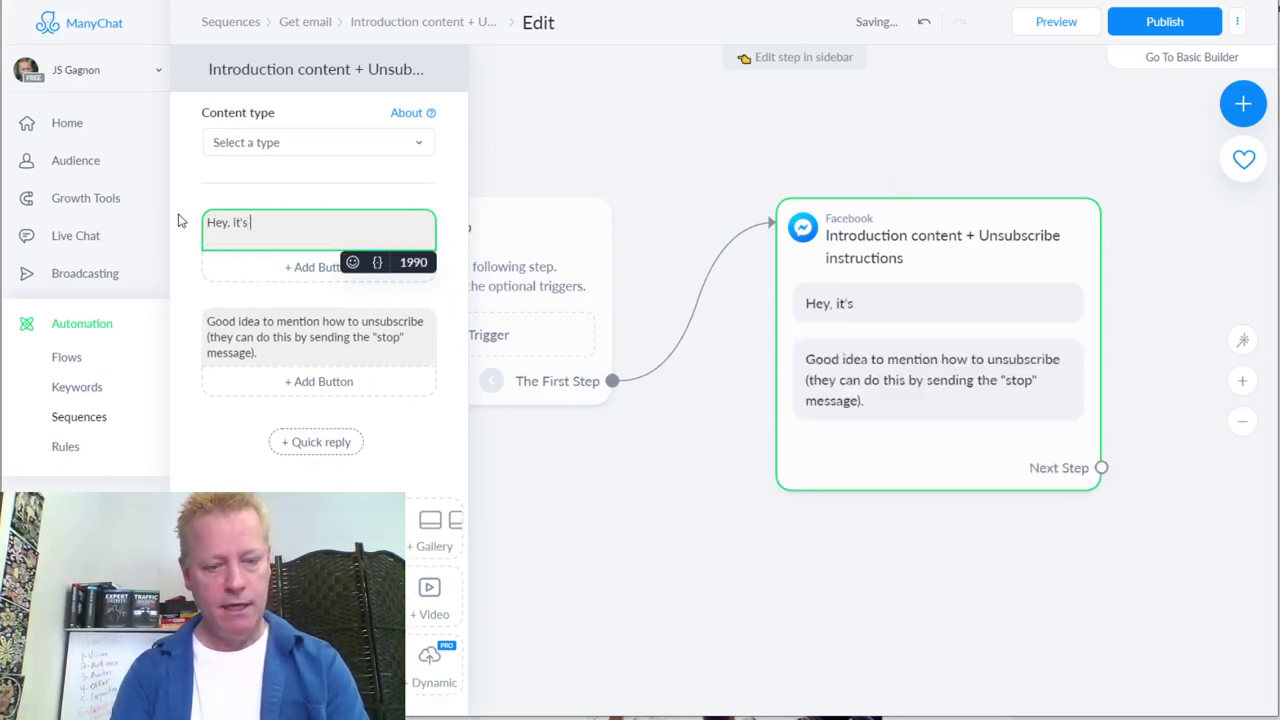
key(BackSpace)
key(BackSpace)
text(S here)
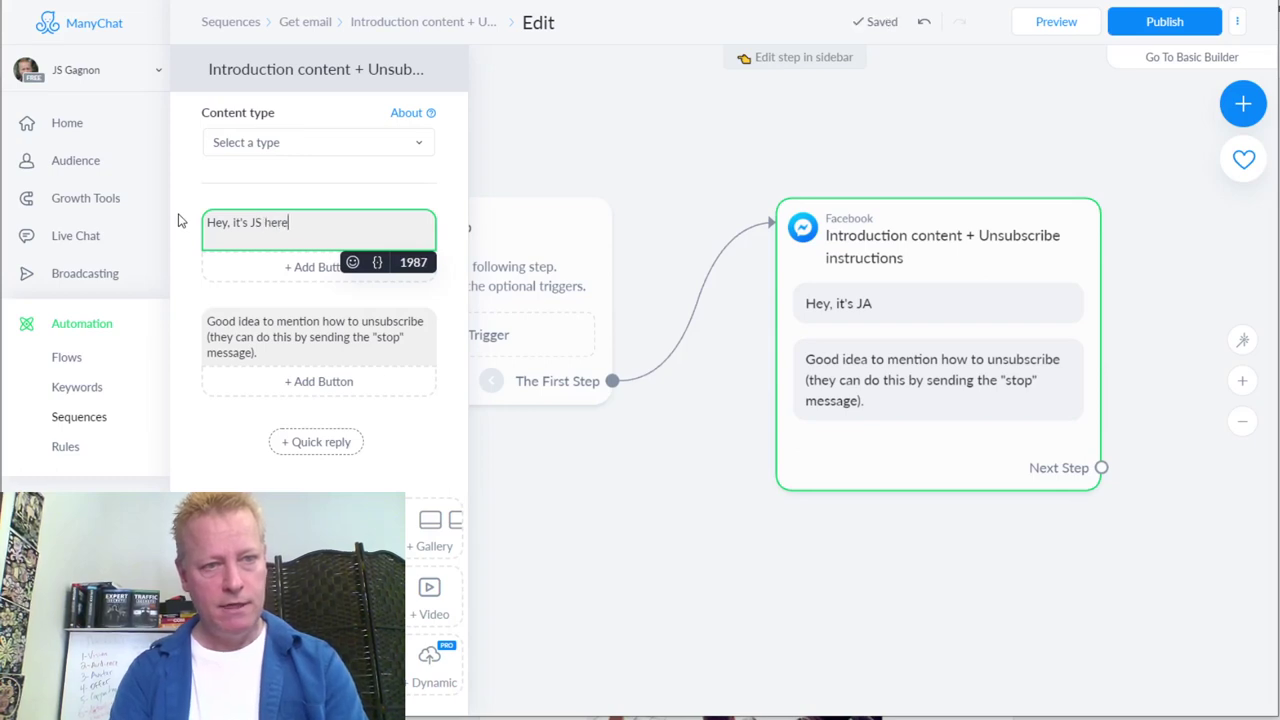
text( again.)
key(Return)
key(Return)
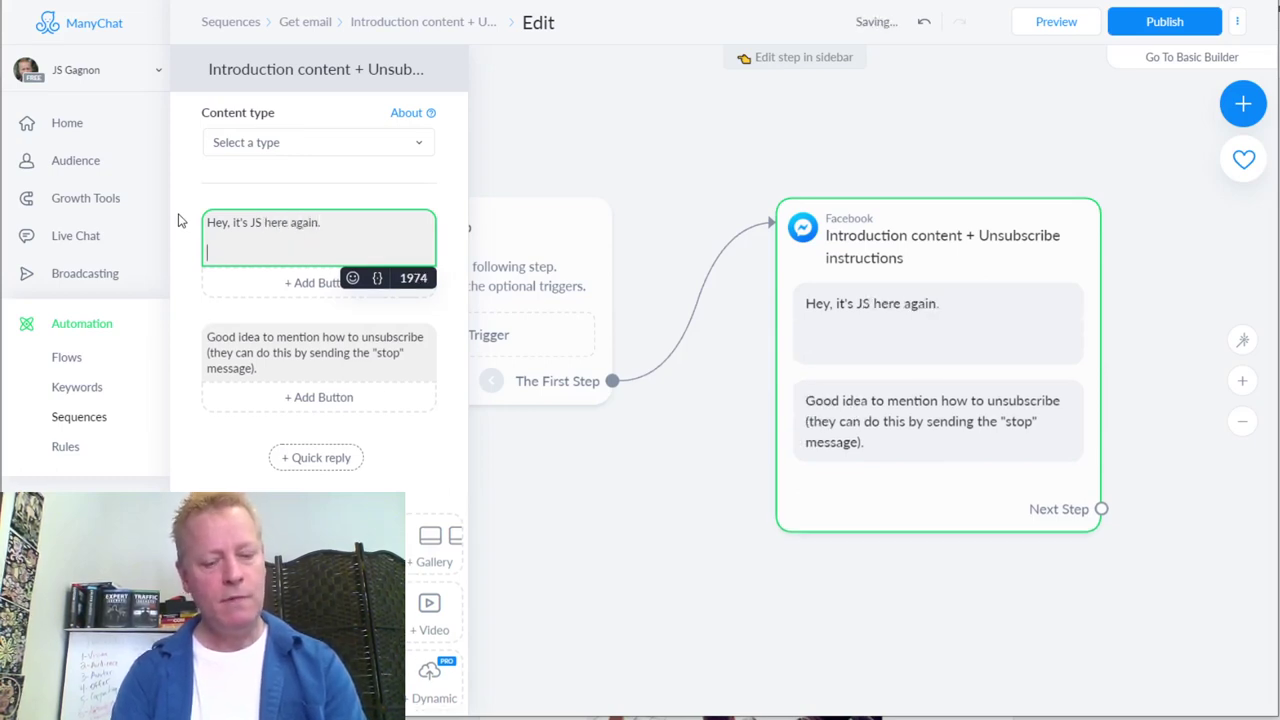
- Add the paragraph "Thanks so much for your interest in my content." to the first text block, followed by a blank line
text(Thanks for)
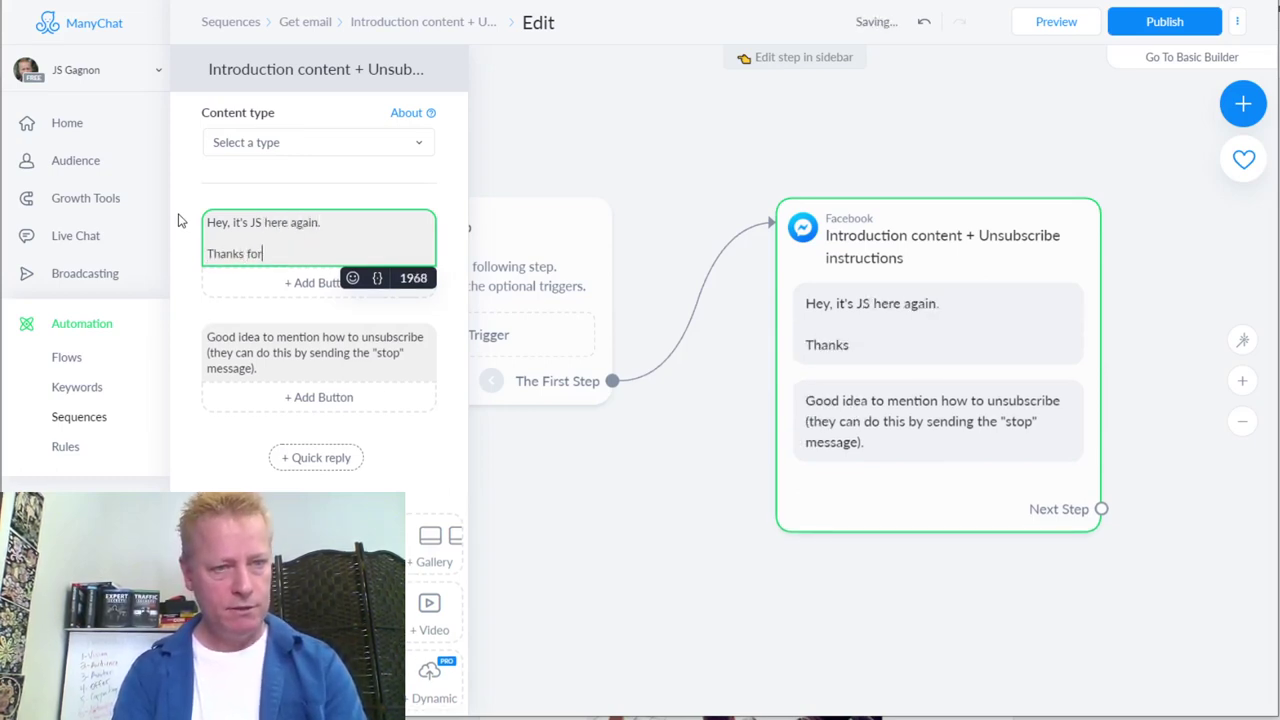
key(BackSpace)
key(BackSpace)
key(BackSpace)
text(so much )
text(for your int)
text(erest in m)
text(y p)
key(BackSpace)
text(content.)
key(Return)
key(Return)
- Add the paragraph "A little while back, you engaged on one of my posts which is how you got in my list." to the first text block
text(A l)
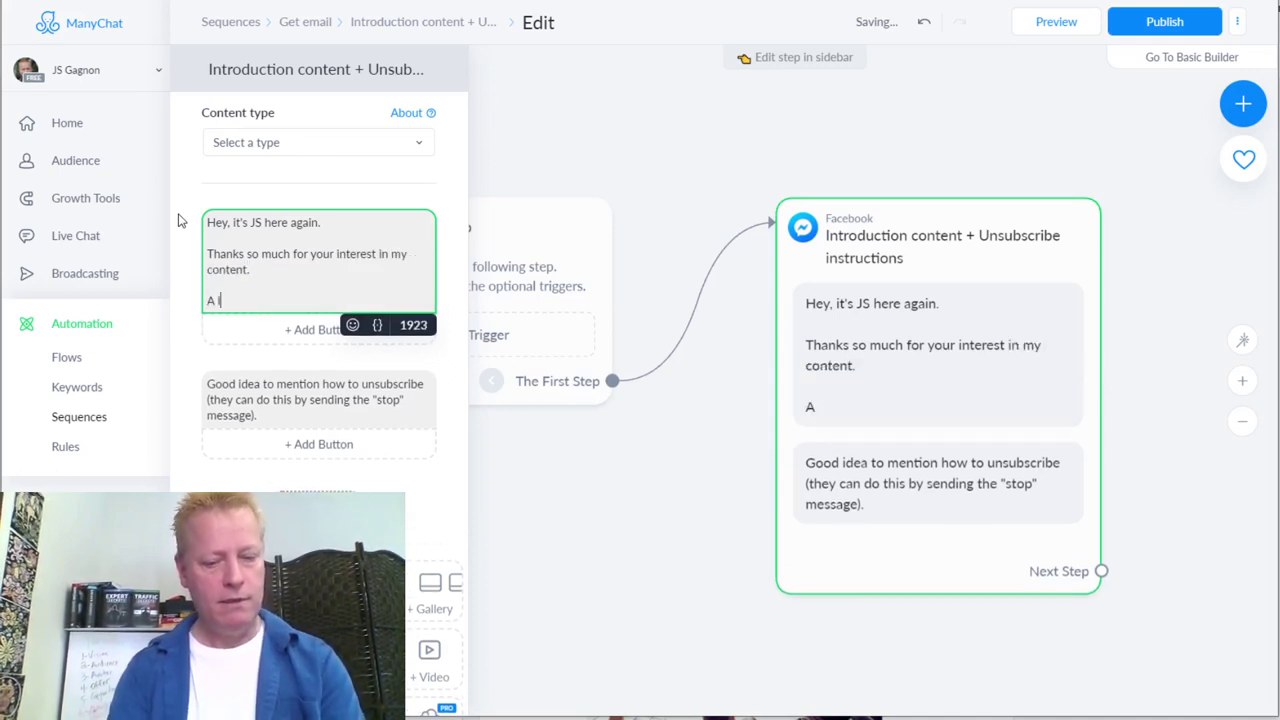
text(ittle while )
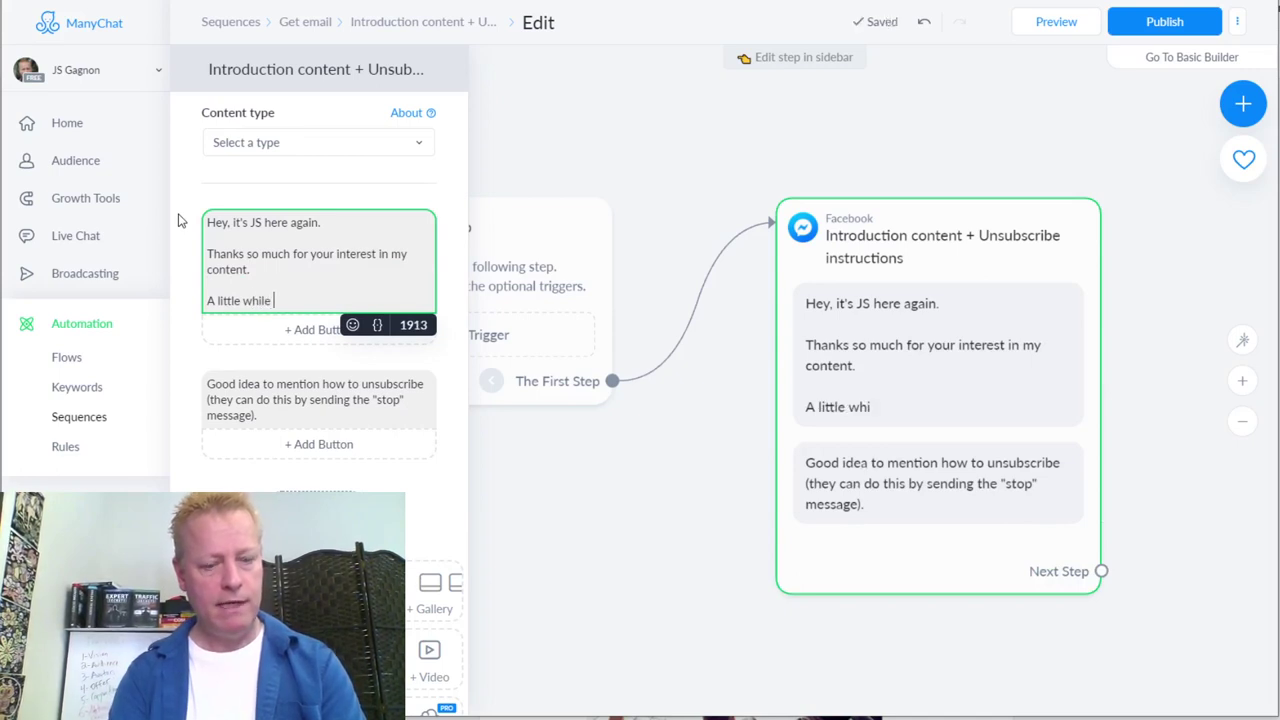
text(back, you )
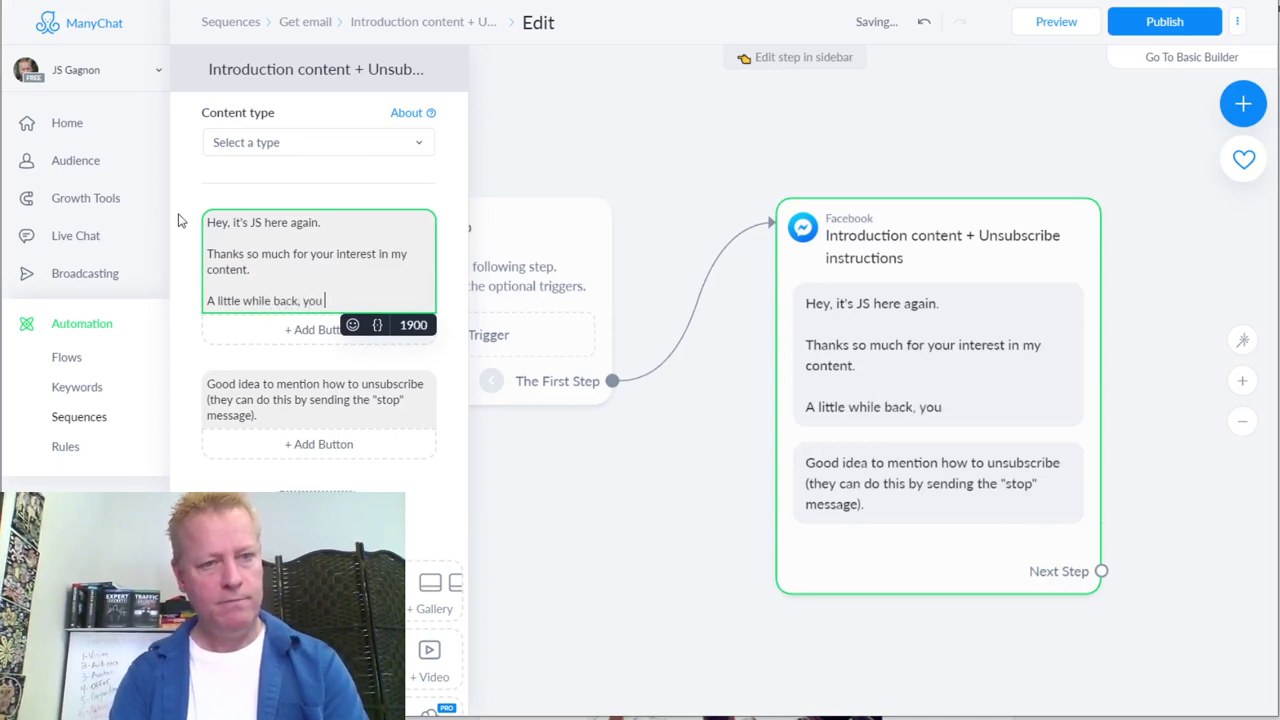
text(engagem)
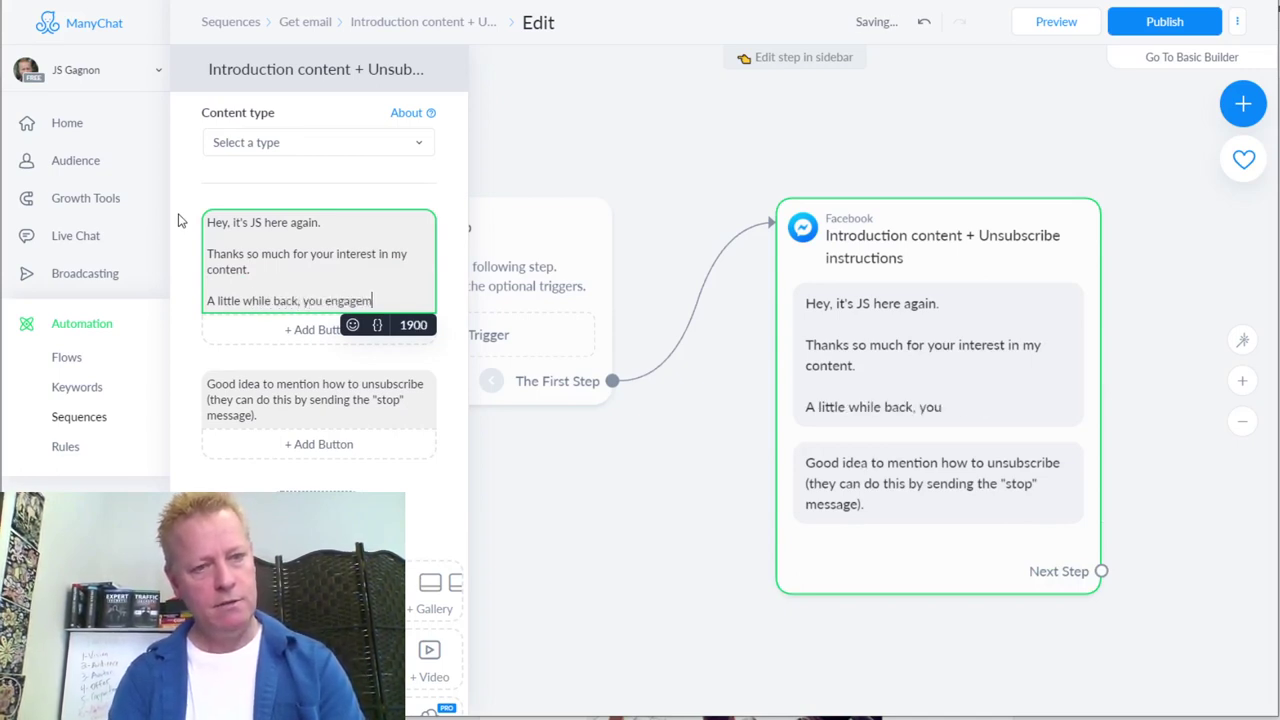
key(BackSpace)
text(d on on)
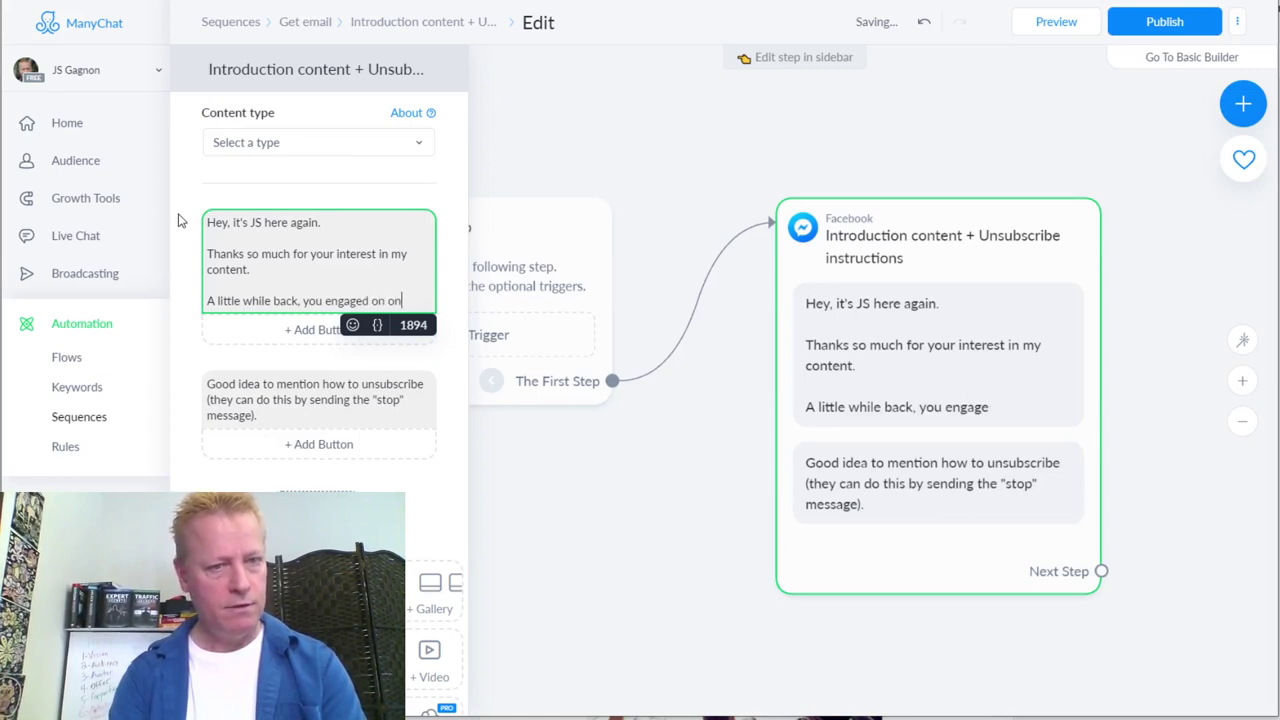
text(e of my pos)
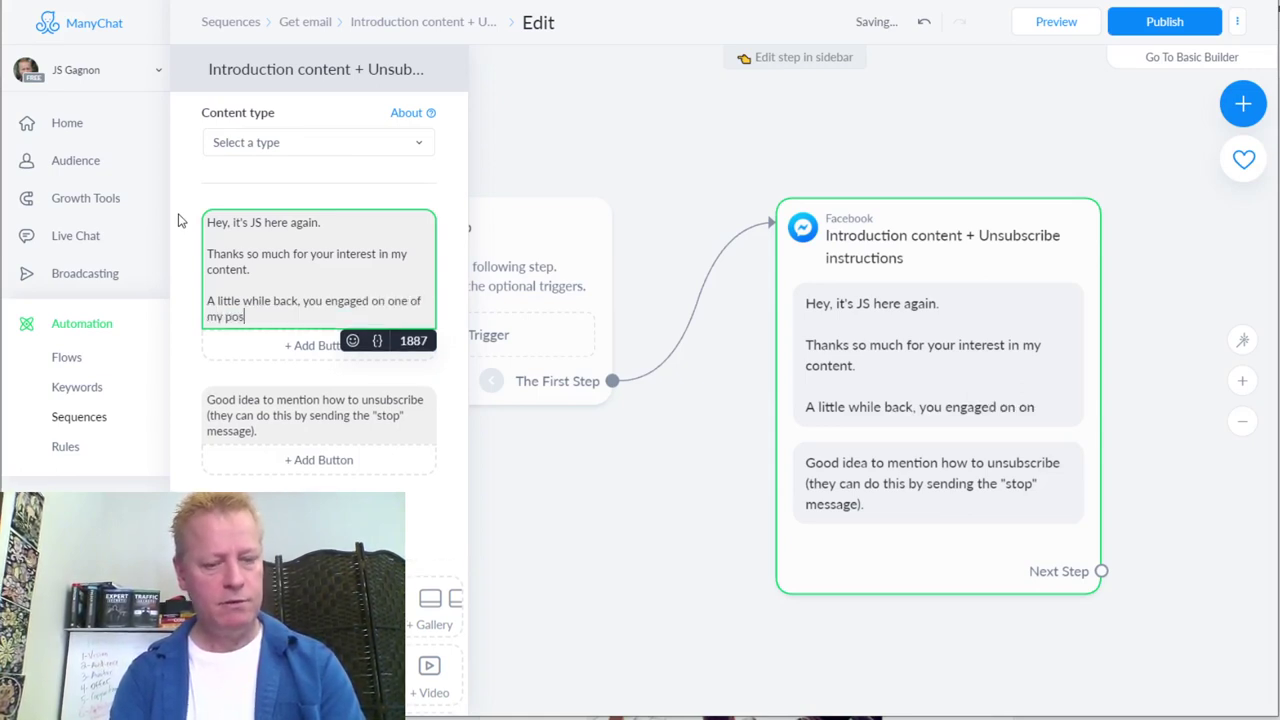
text(ts which is how you got in my list.)
key(Return)
key(Return)
- End the first text block with "I don't want to spam you, so I'll ask here if you'd like to remain a subscriber."
text(I don't want to )
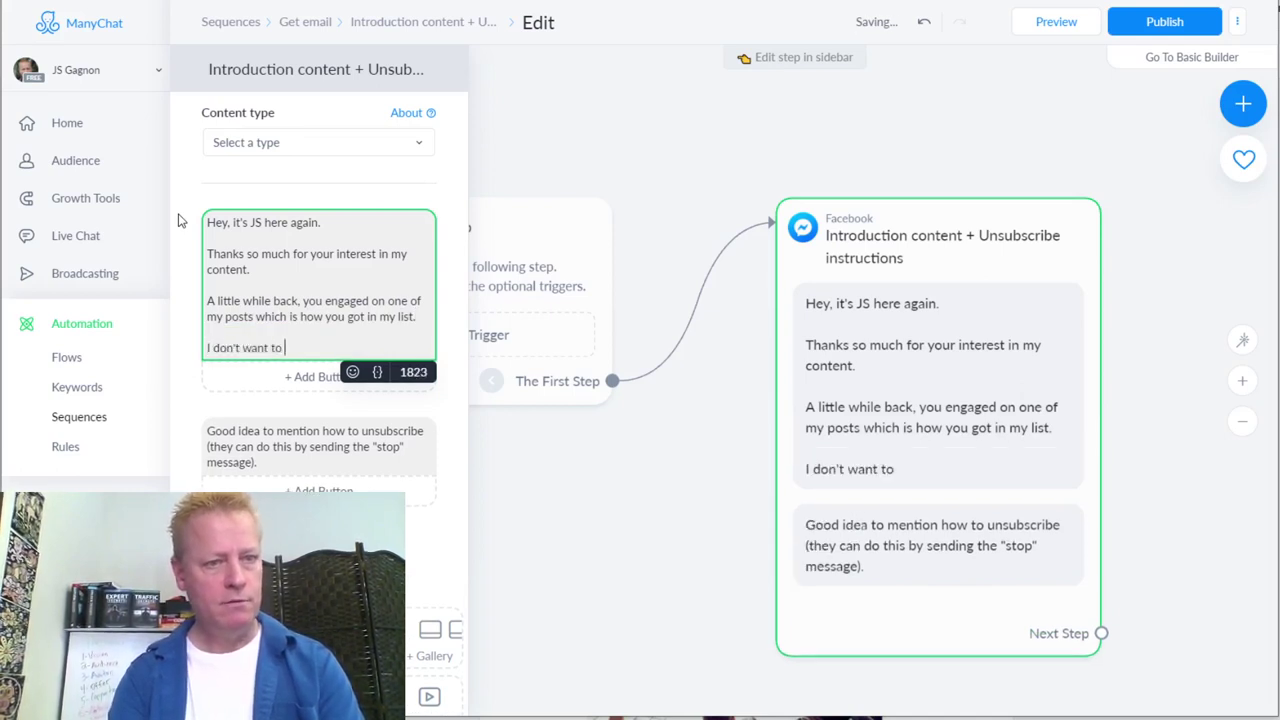
text(spam )
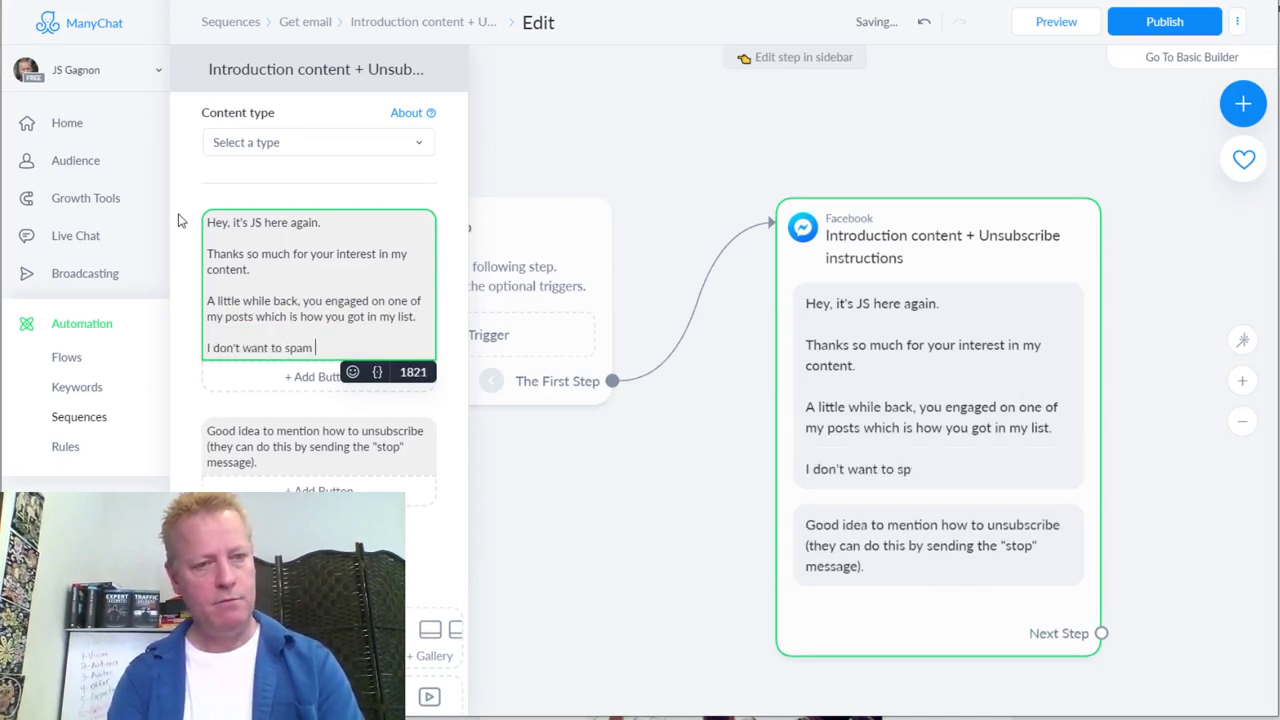
text(you, so I)
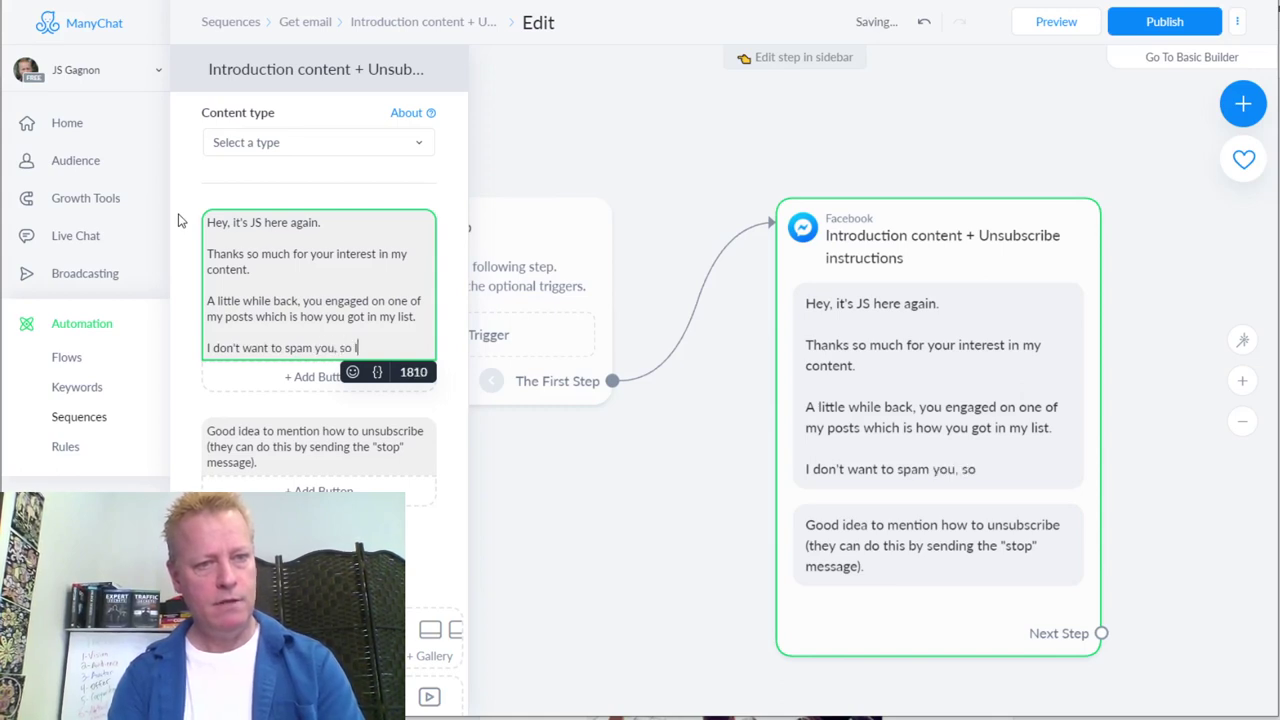
text('ll aks he)
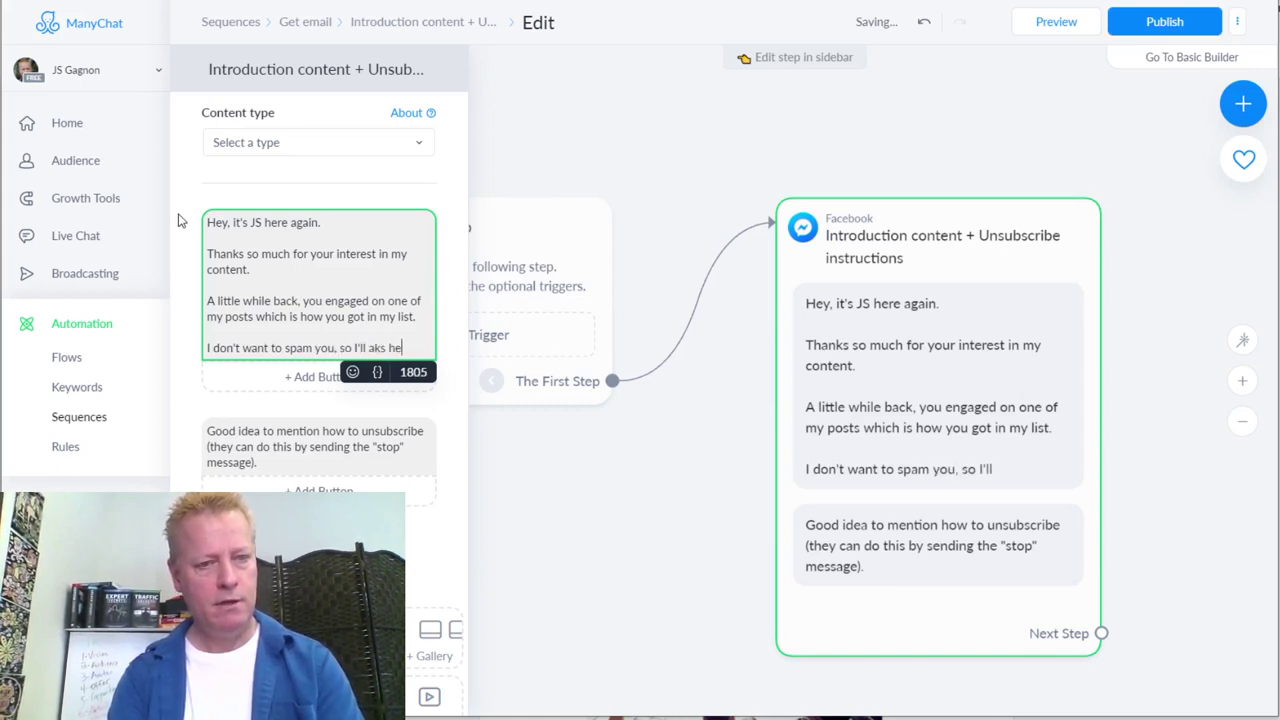
text(rek)
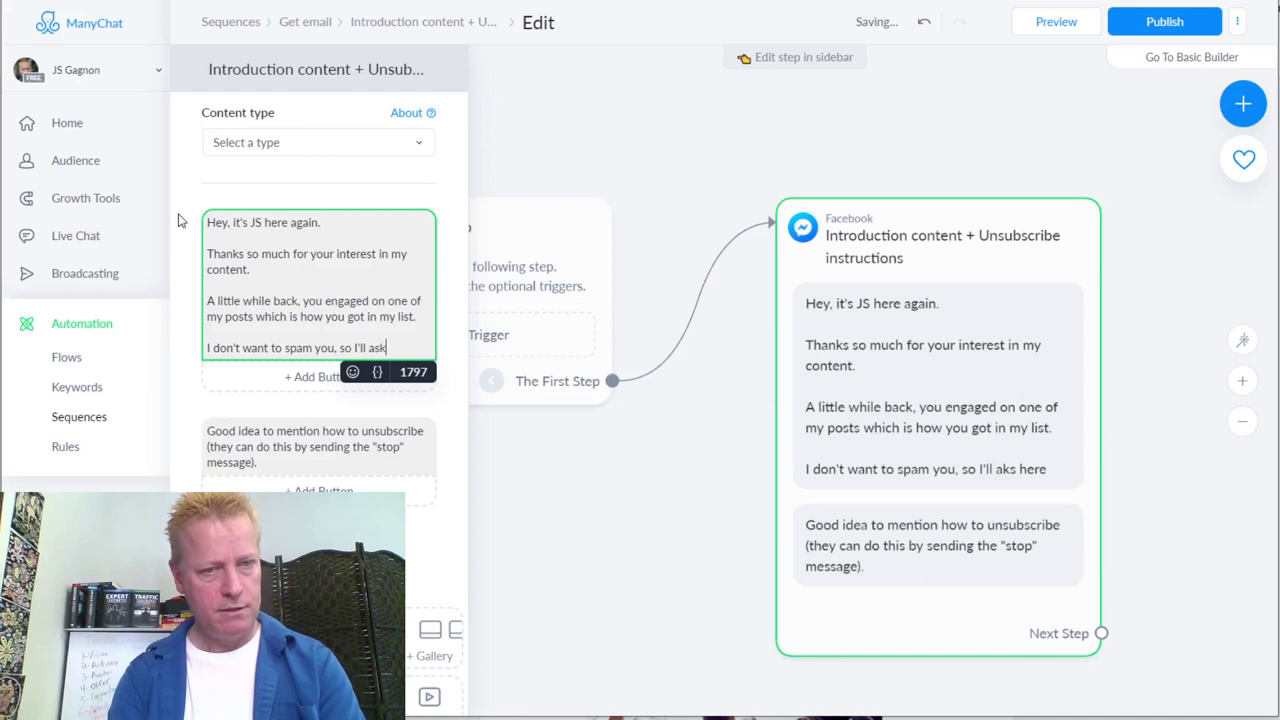
text( here if you')
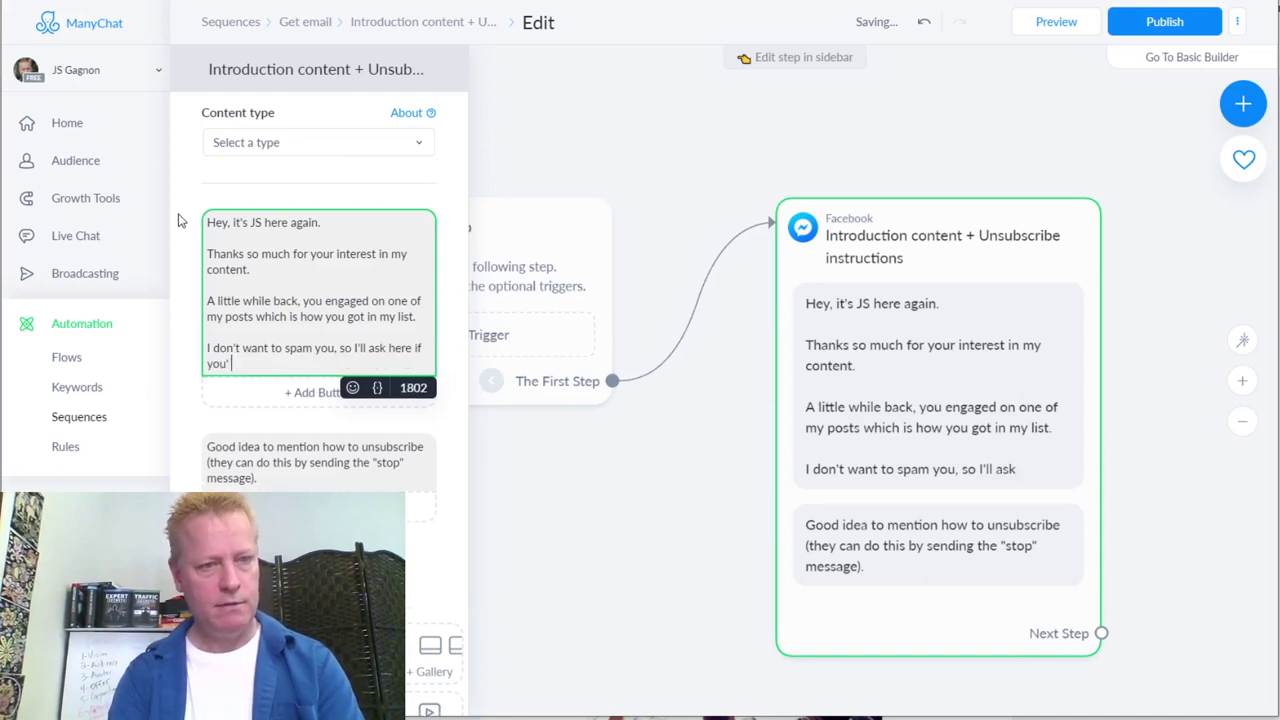
text(d lik)
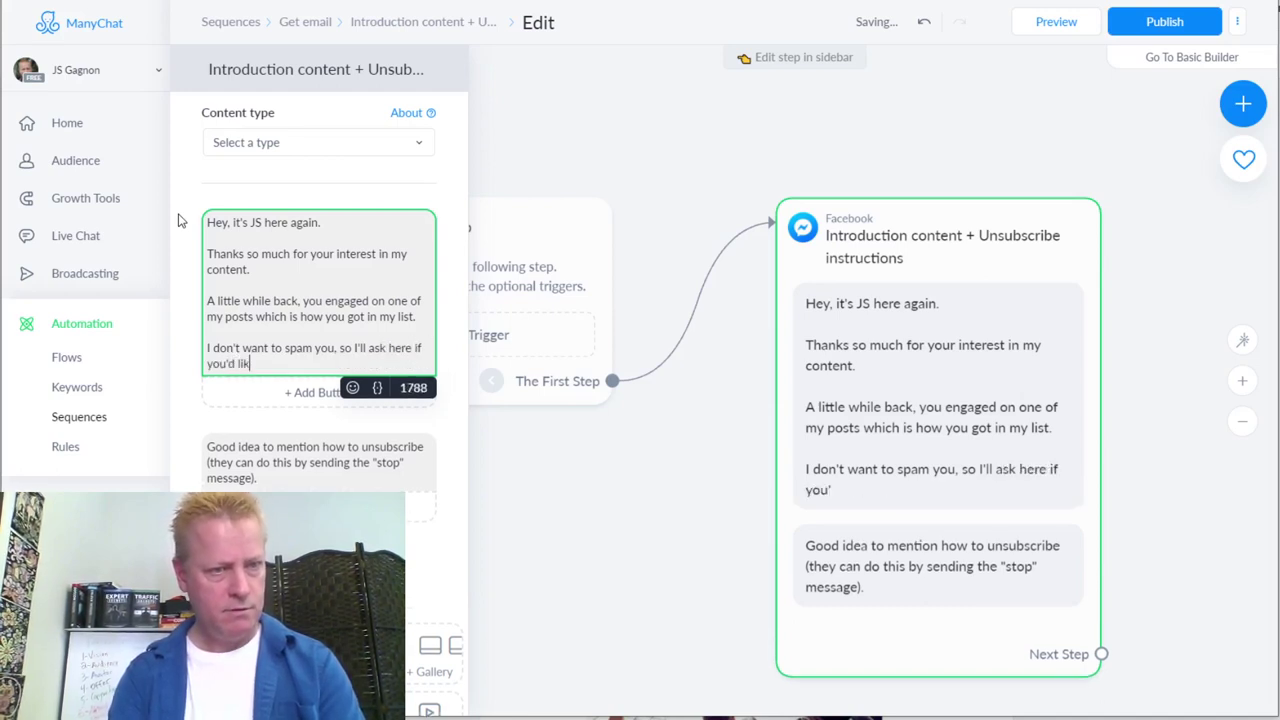
text(e to remain a s)
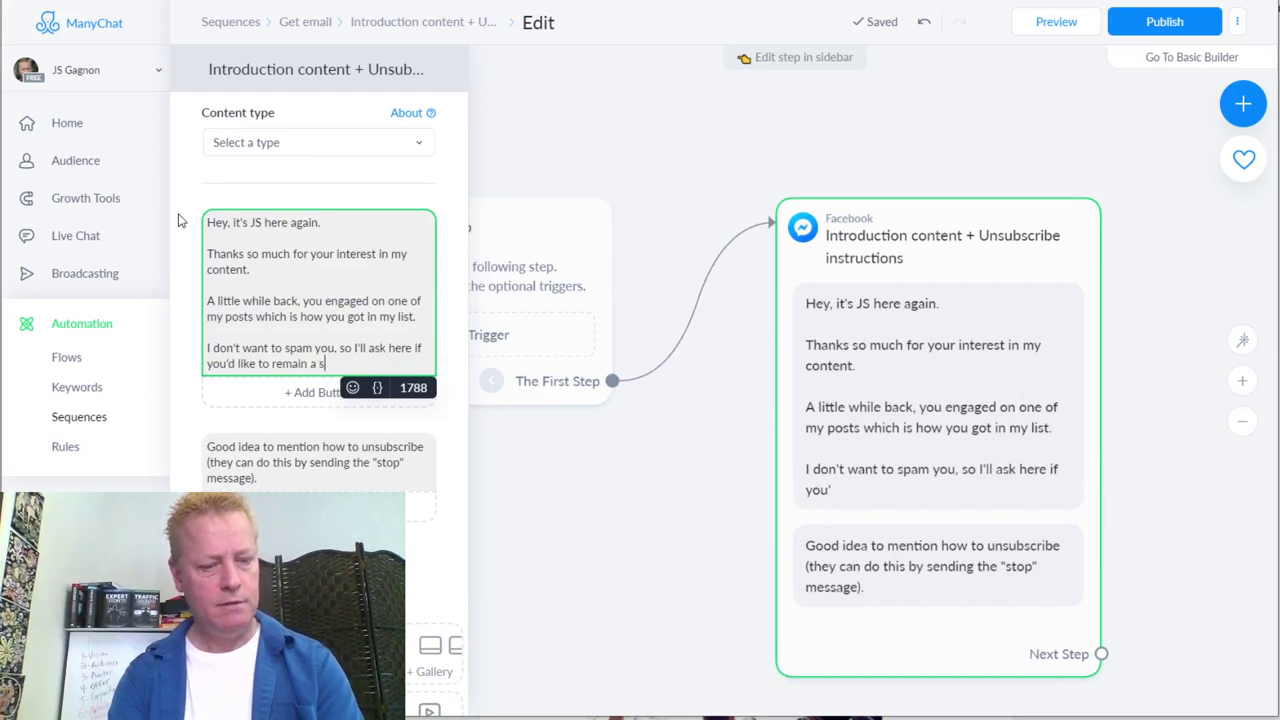
text(ubscriber.)
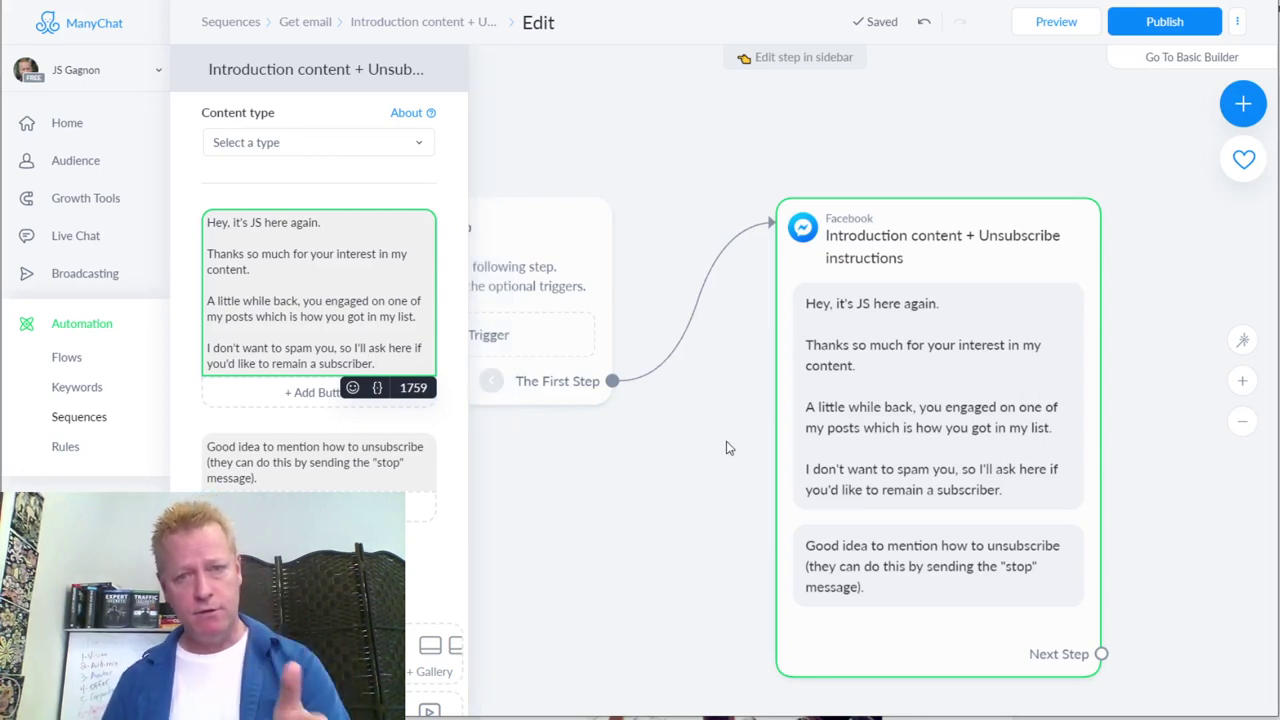
- Replace the second text block's placeholder with 'BTW, you can always leave my list by typing "stop"'
click(296, 463)
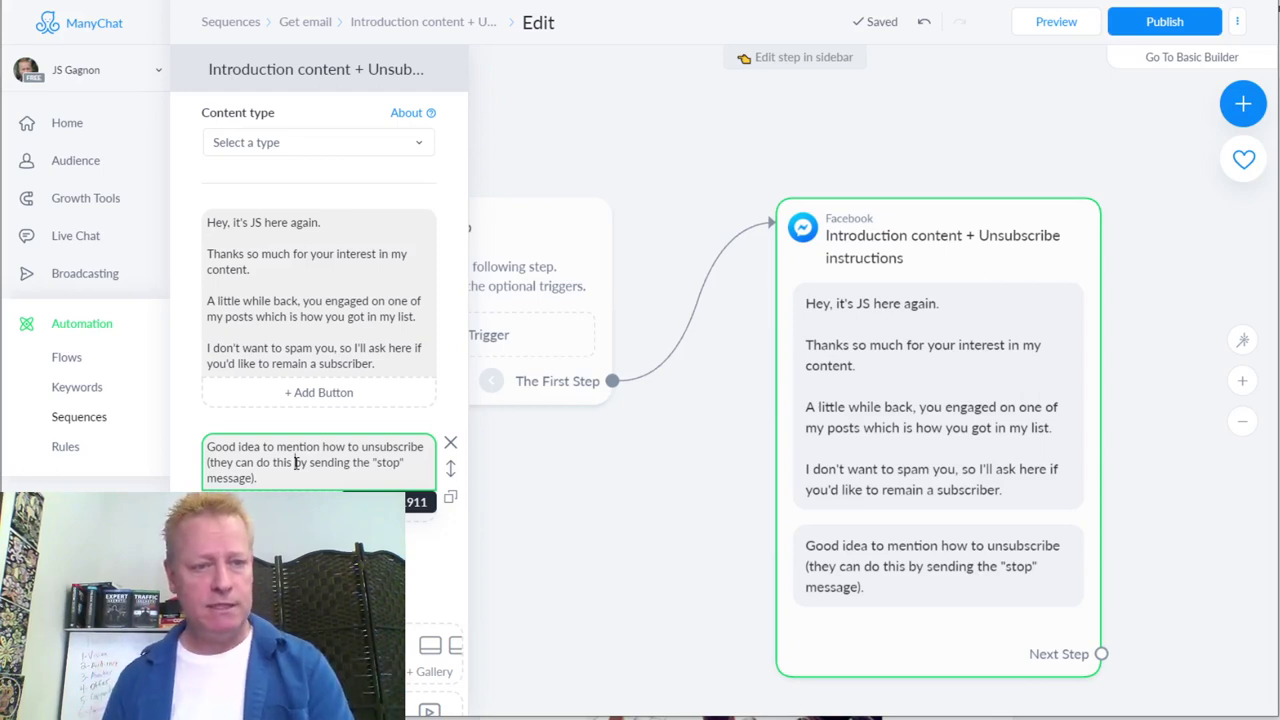
click(295, 463)
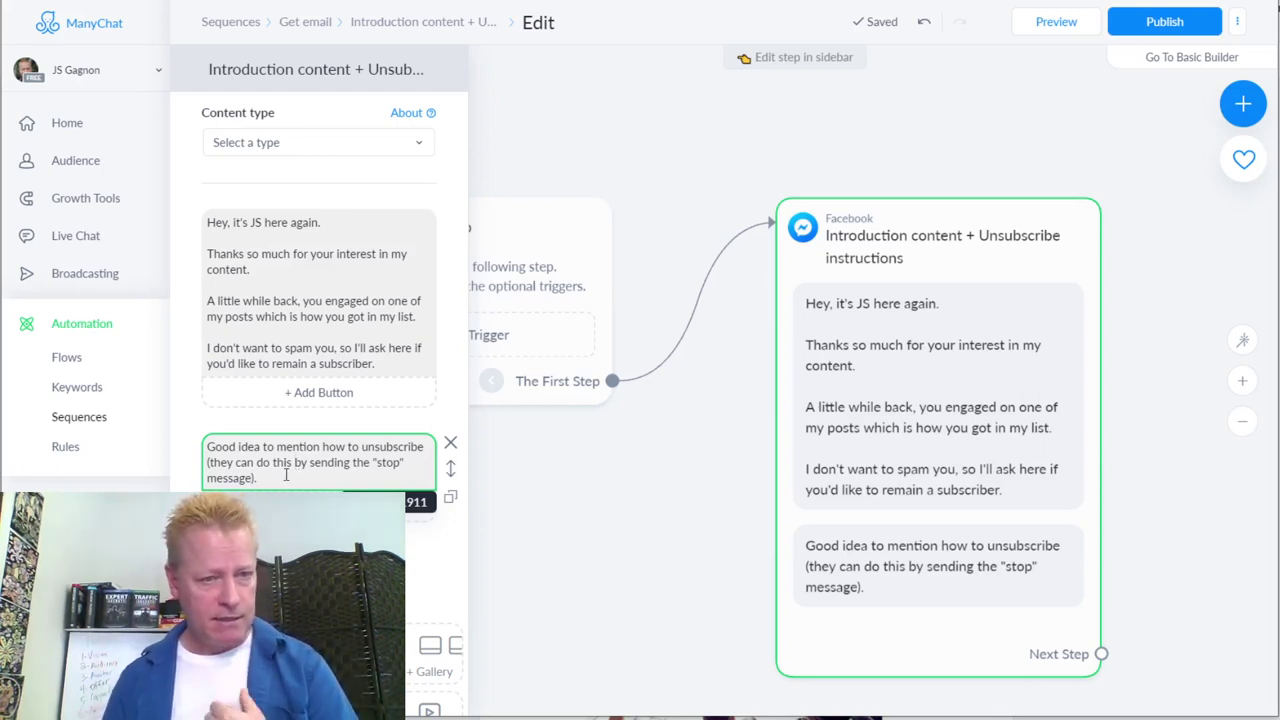
click(305, 314)
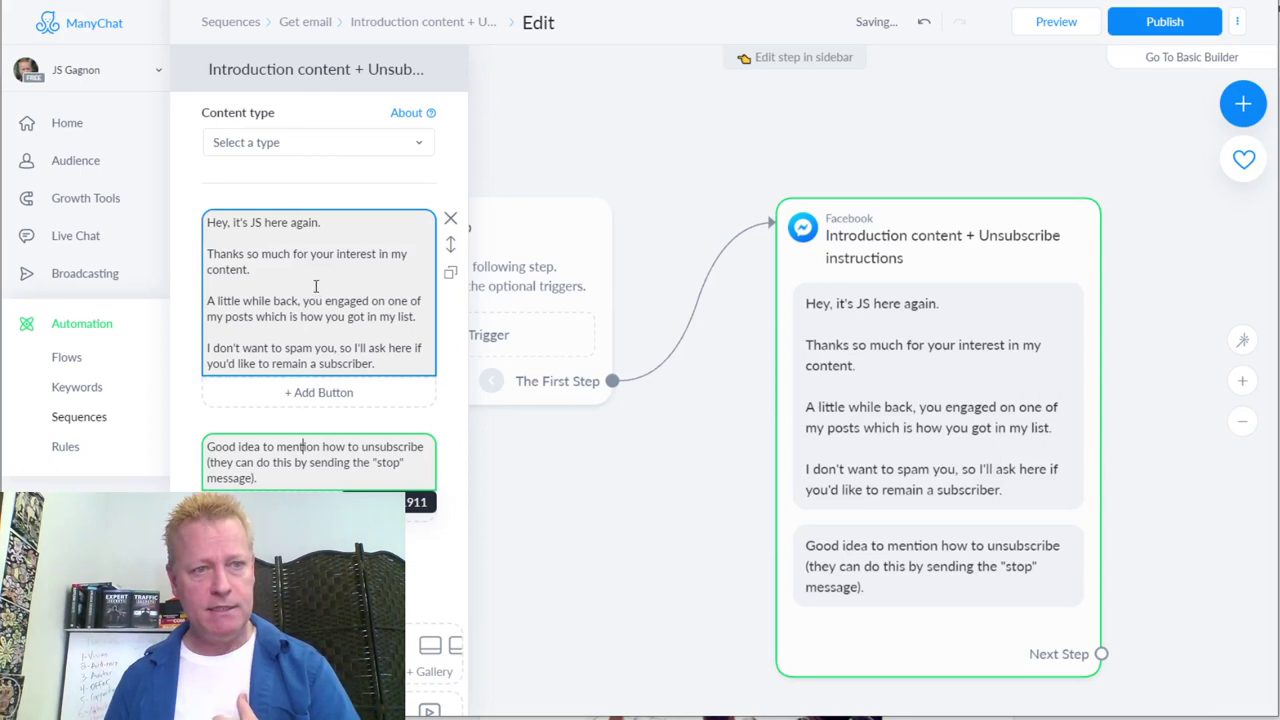
click(268, 463)
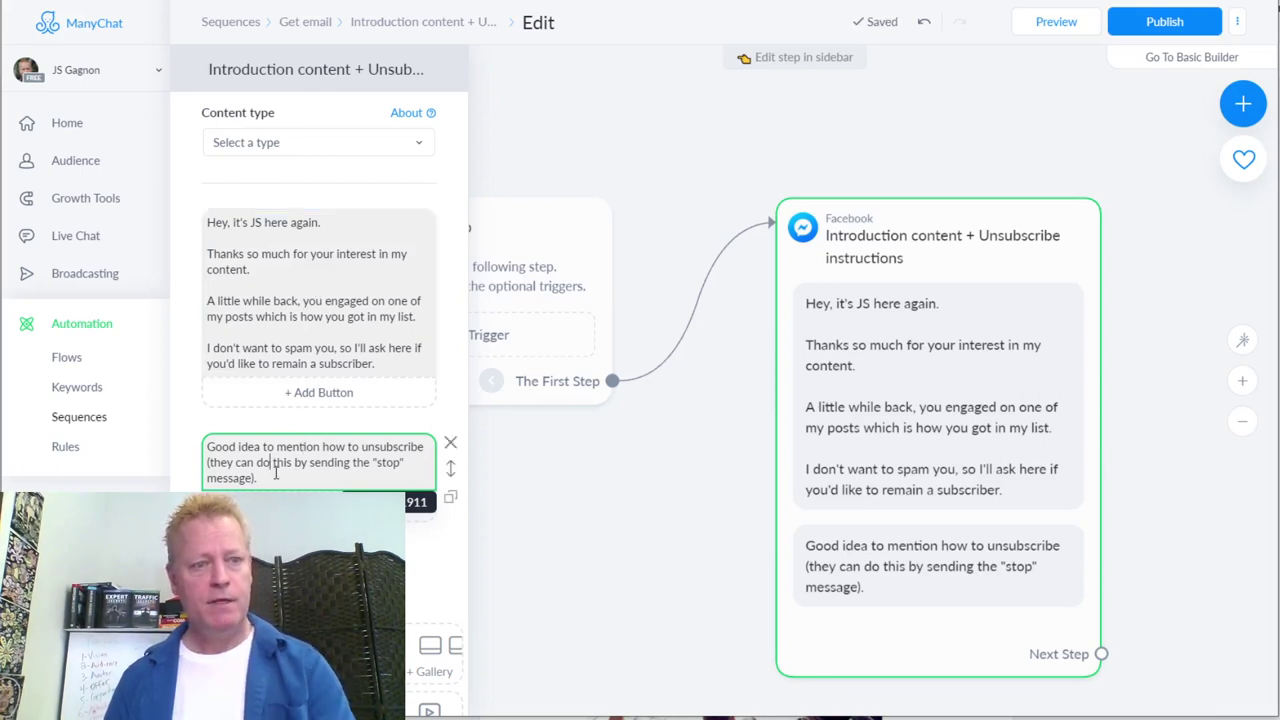
drag(196, 466, 192, 458)
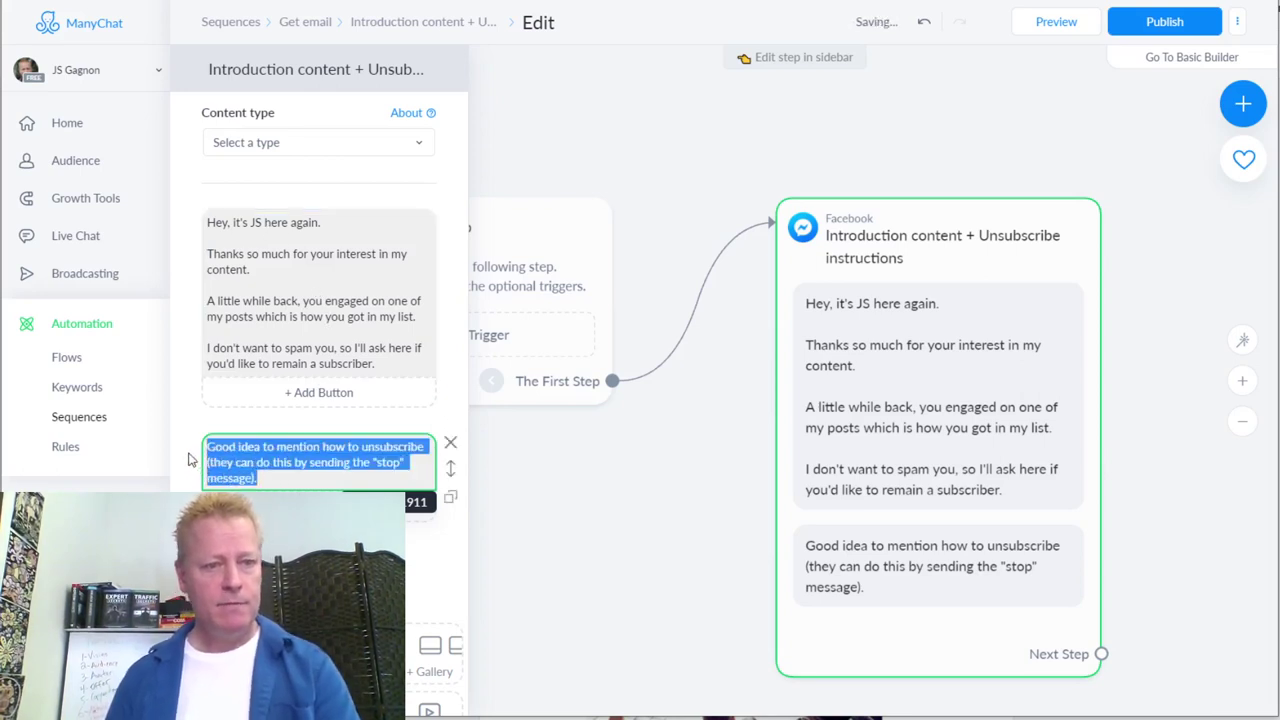
text(BTW)
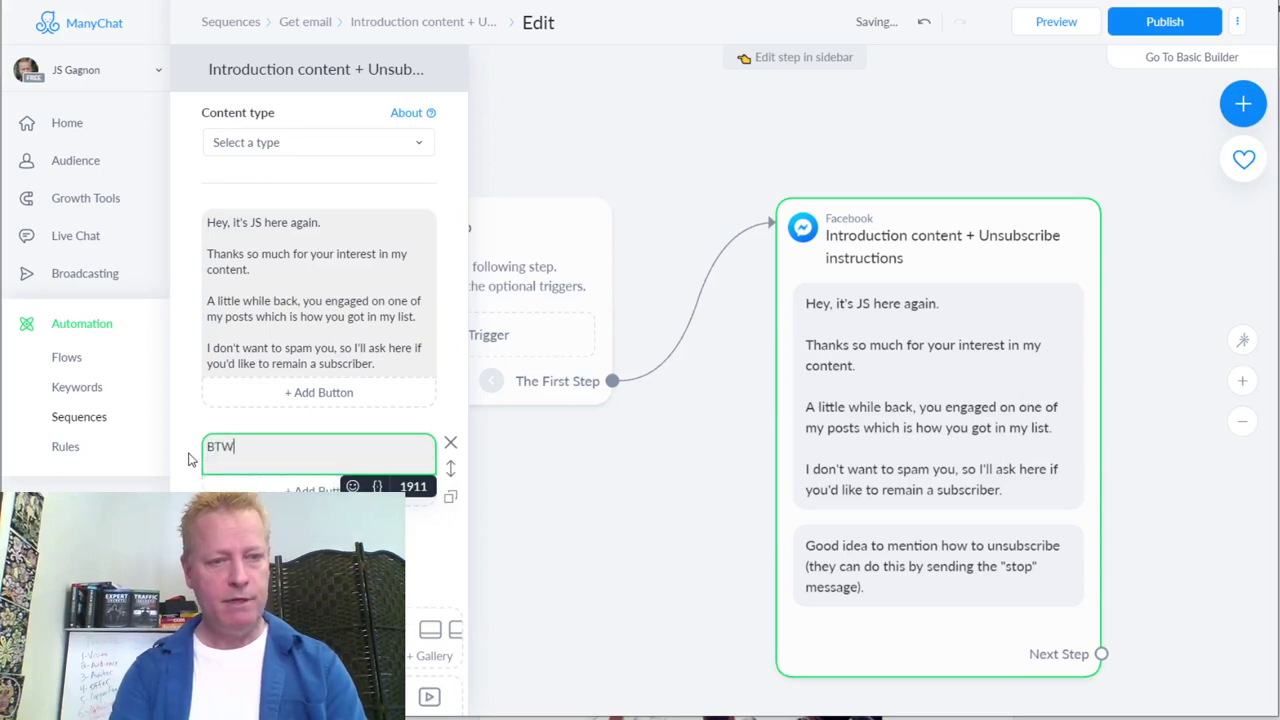
text(, you can al)
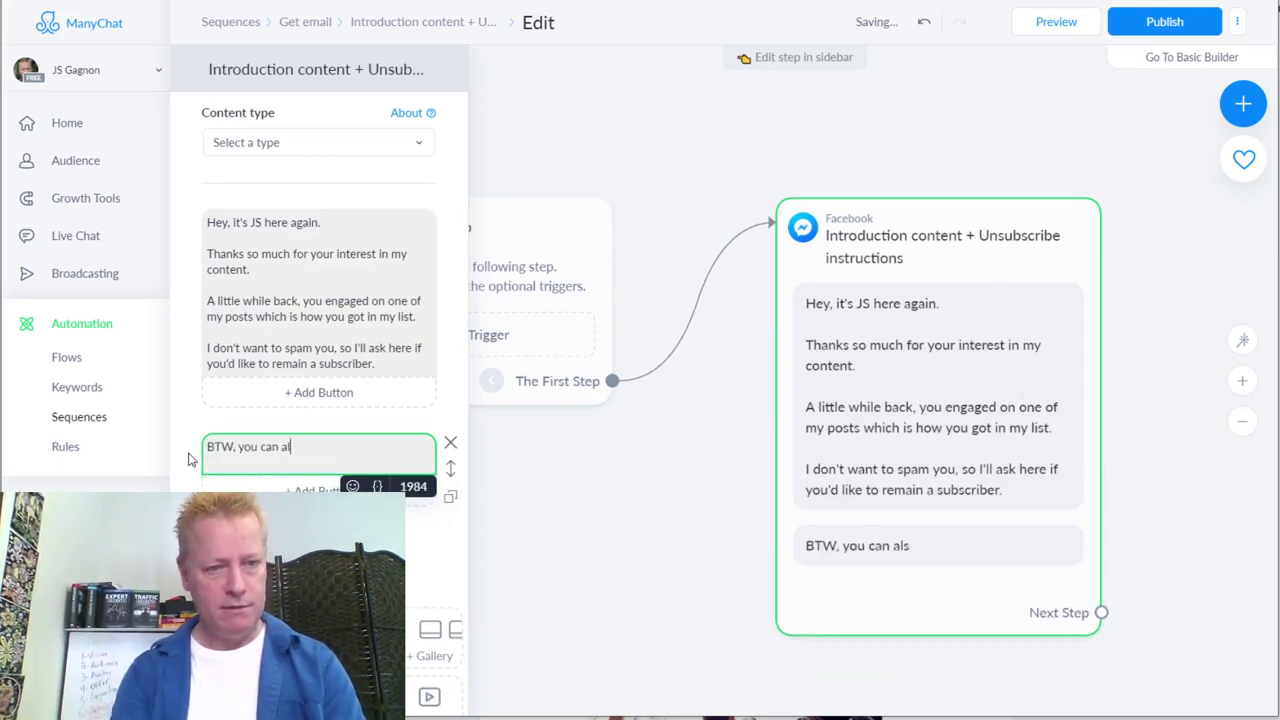
text(ways leave my list by typing )
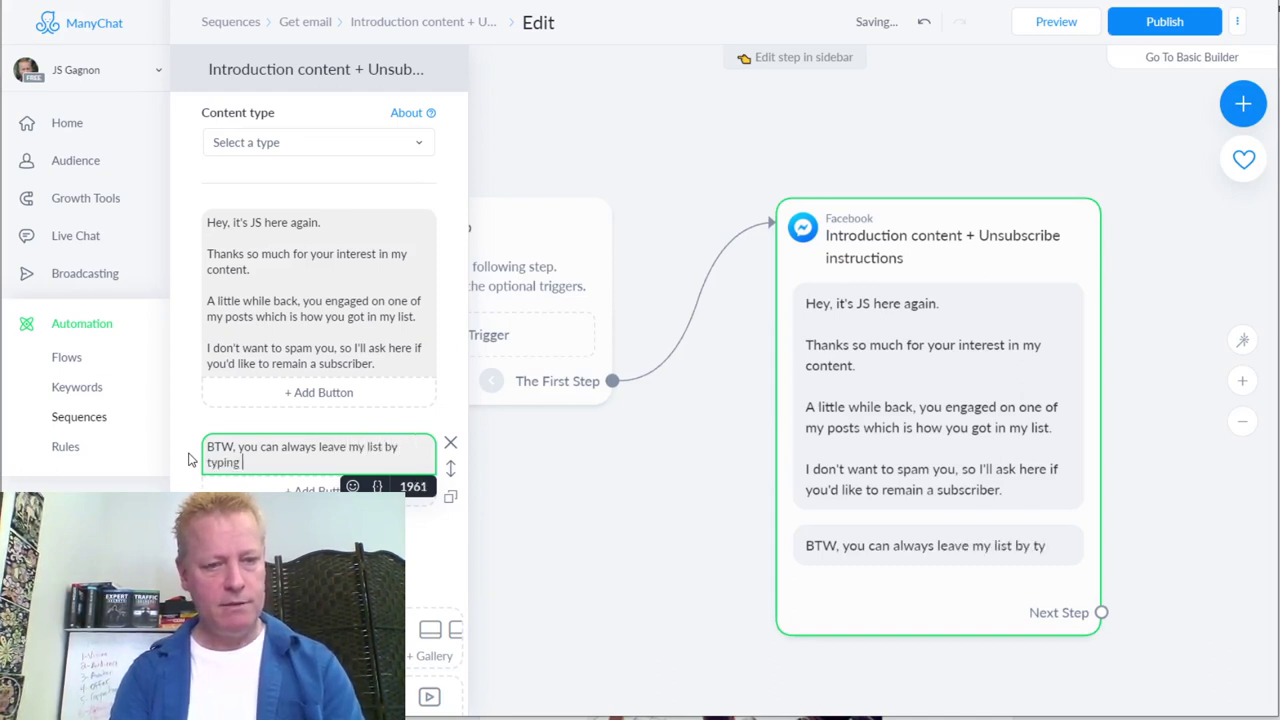
text("stop")
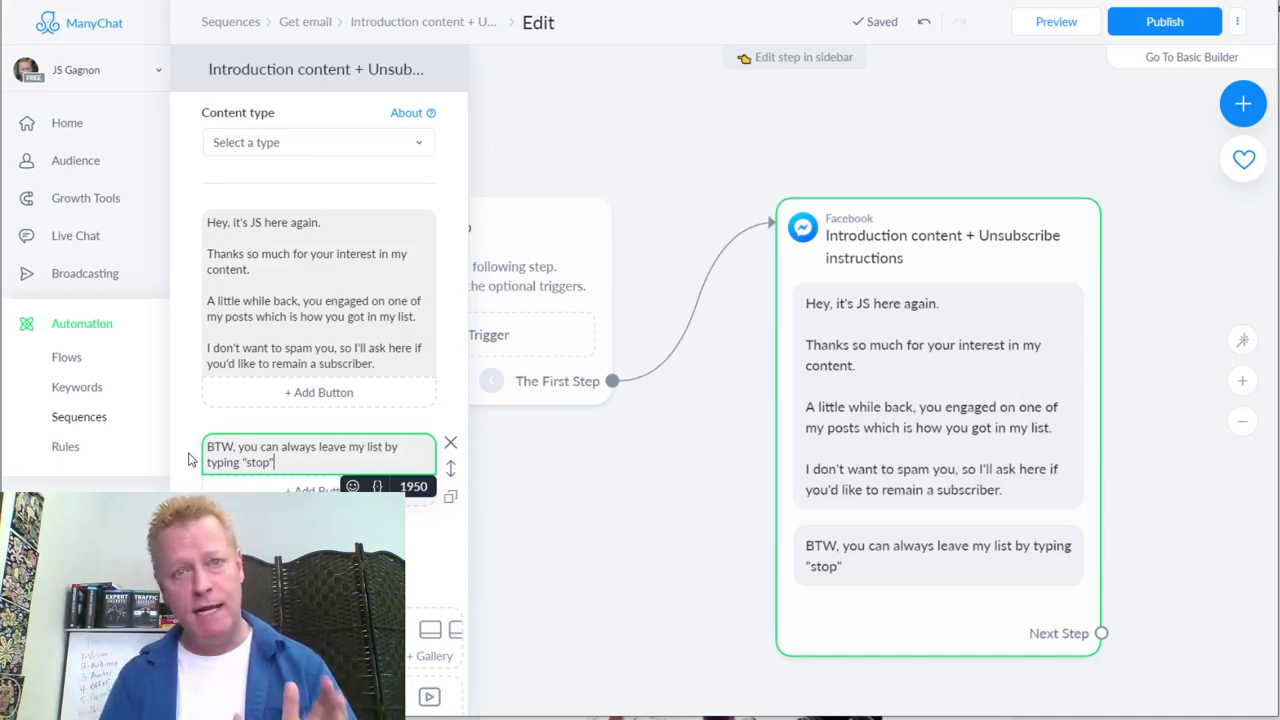
click(542, 498)
drag(1101, 633, 1166, 460)
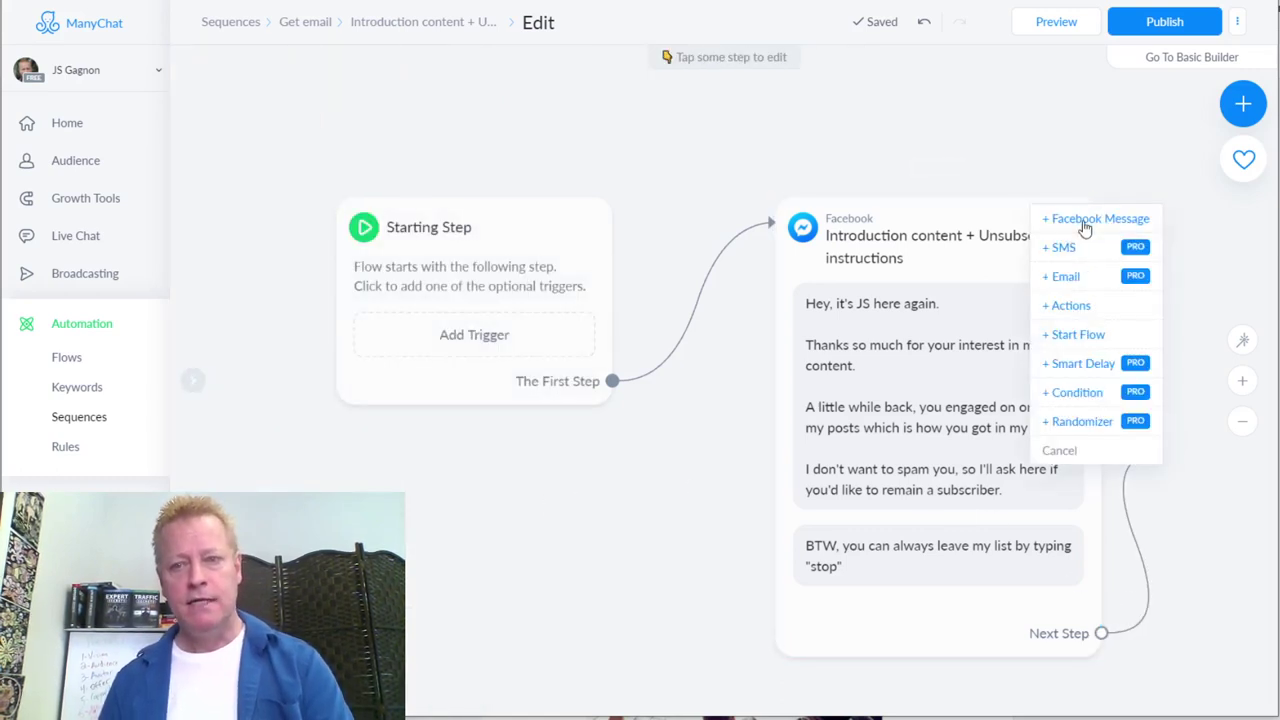
click(1059, 450)
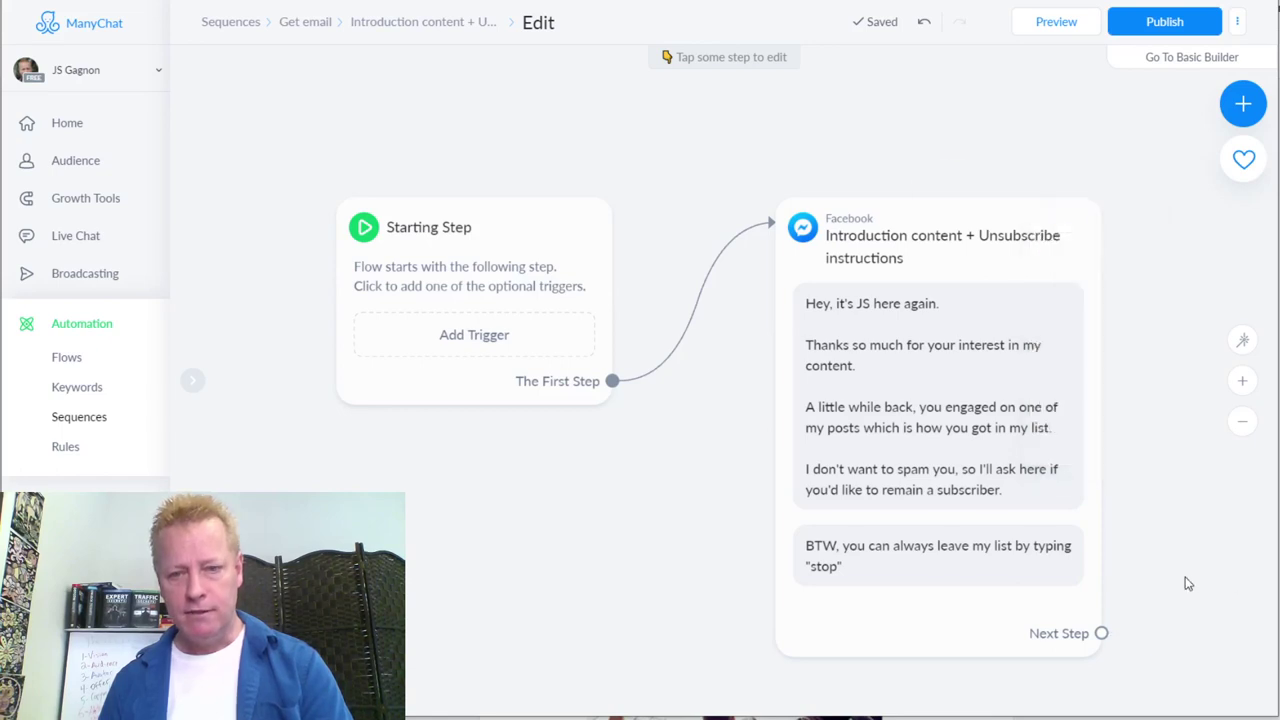
- Add a button titled "Continue" to the second text block, beneath the unsubscribe instructions
click(980, 549)
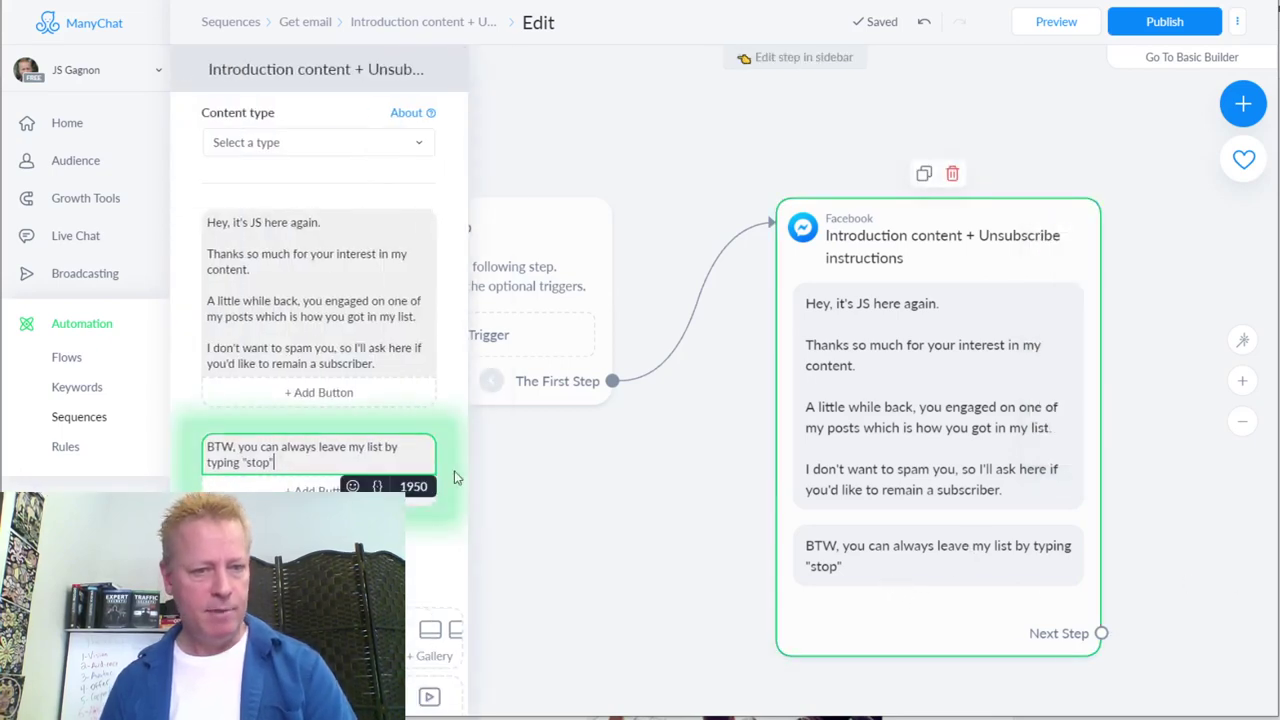
click(318, 489)
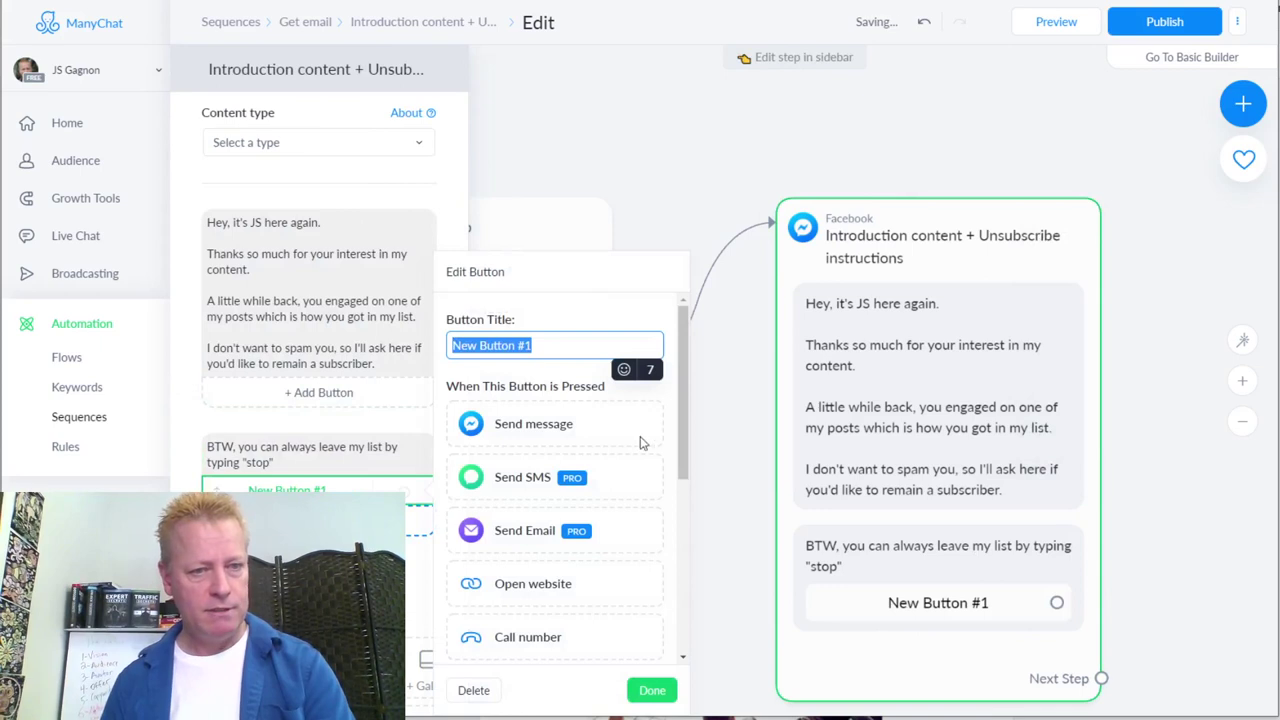
text(Yes)
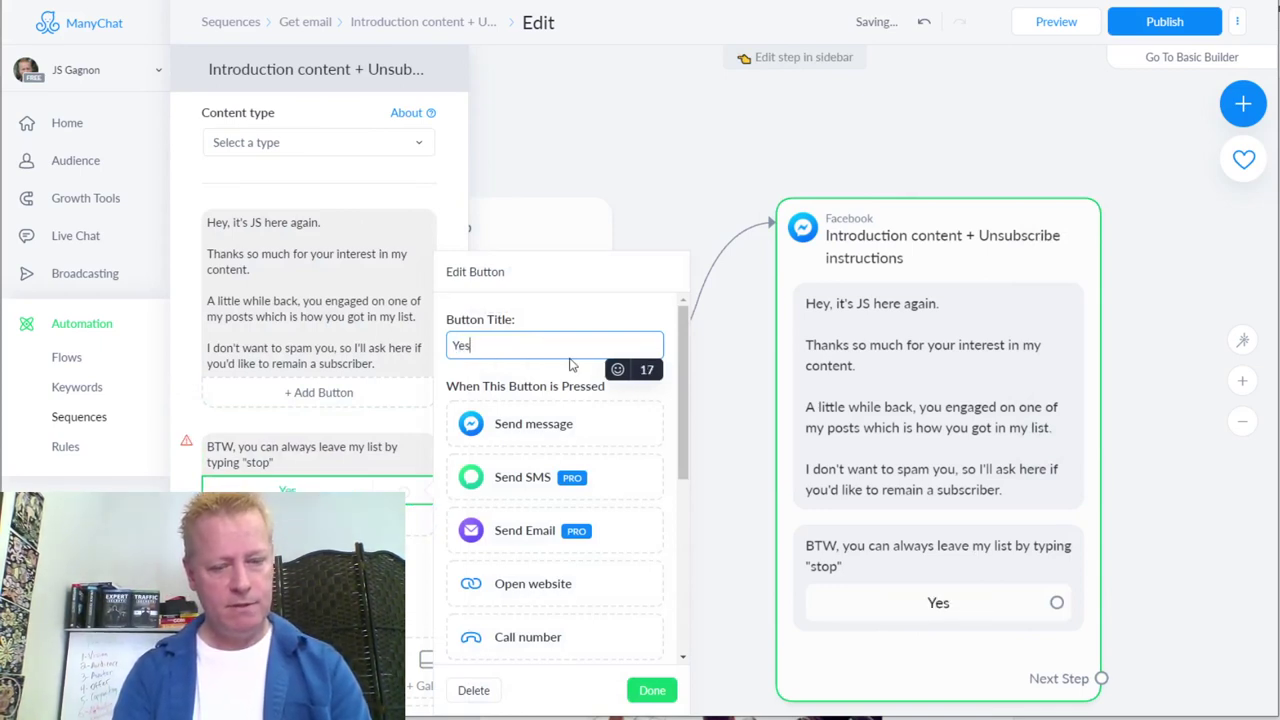
key(BackSpace)
key(BackSpace)
key(BackSpace)
key(BackSpace)
key(BackSpace)
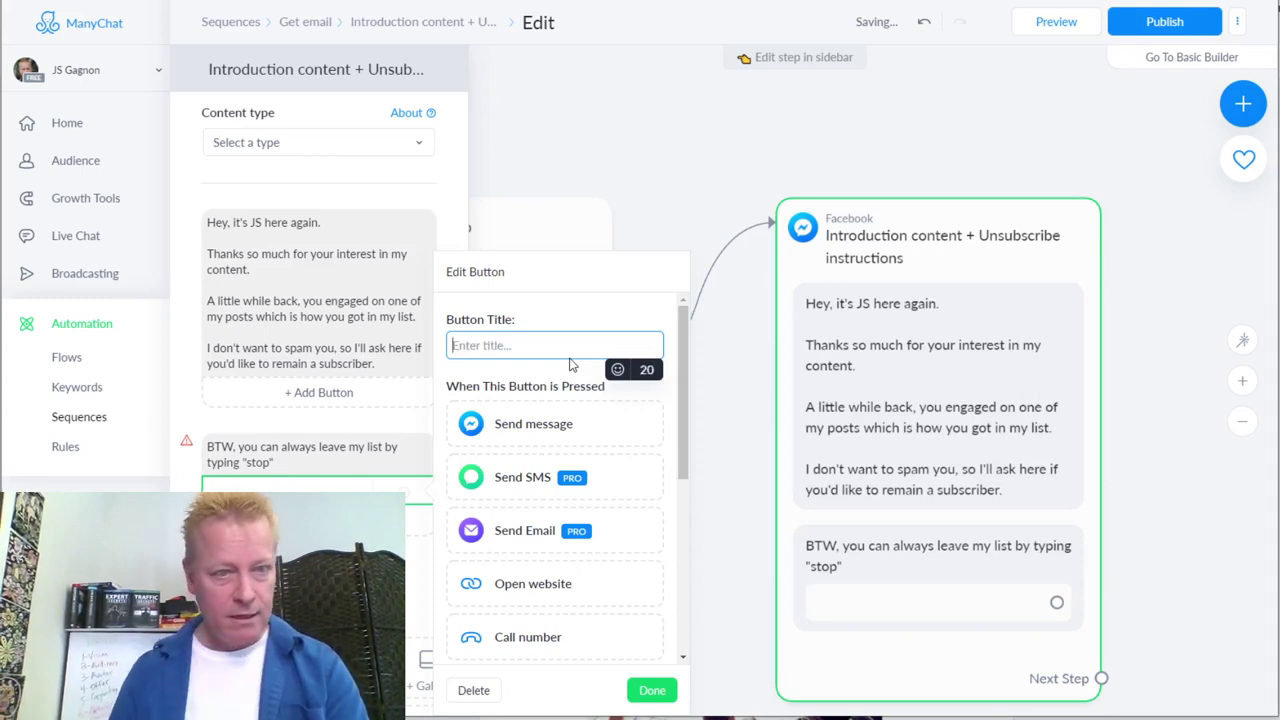
text(Continue)
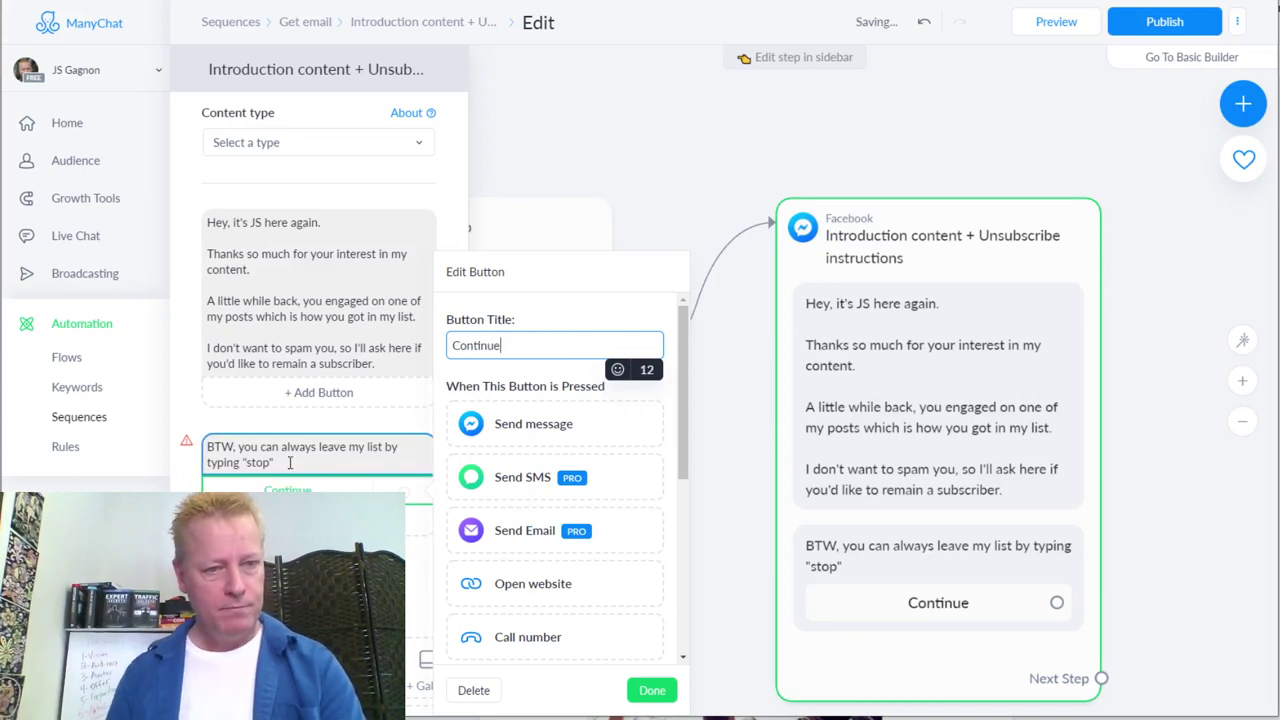
- Add the paragraph "If you want to remain, click the continue button below" to the second text block, separated by a blank line
click(290, 463)
key(Return)
key(Return)
text(If you)
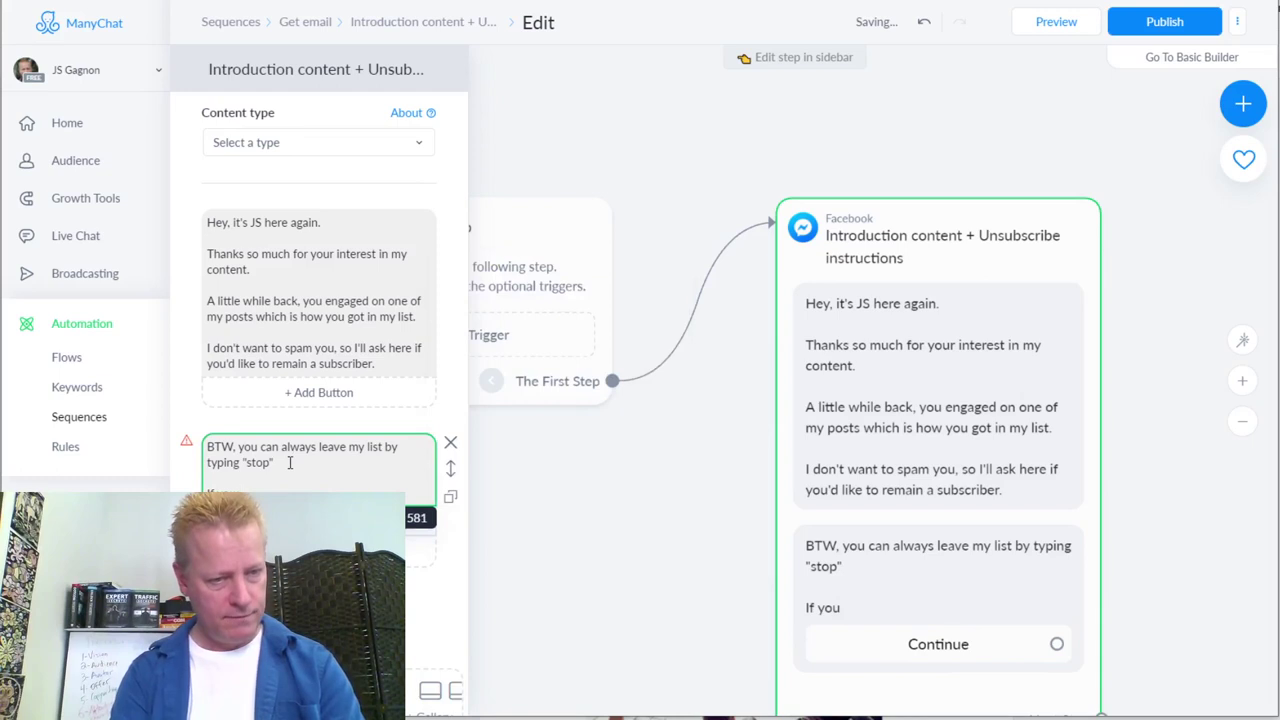
text( want)
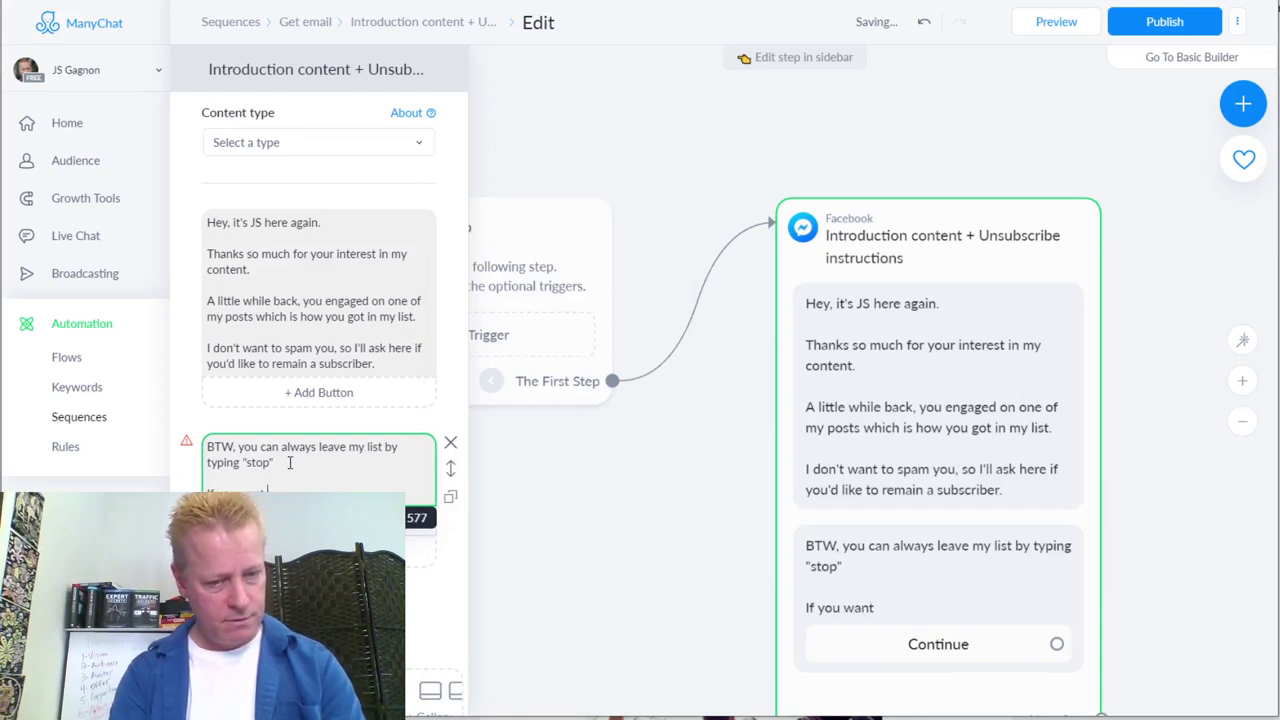
text( to remain , click the continue button below)
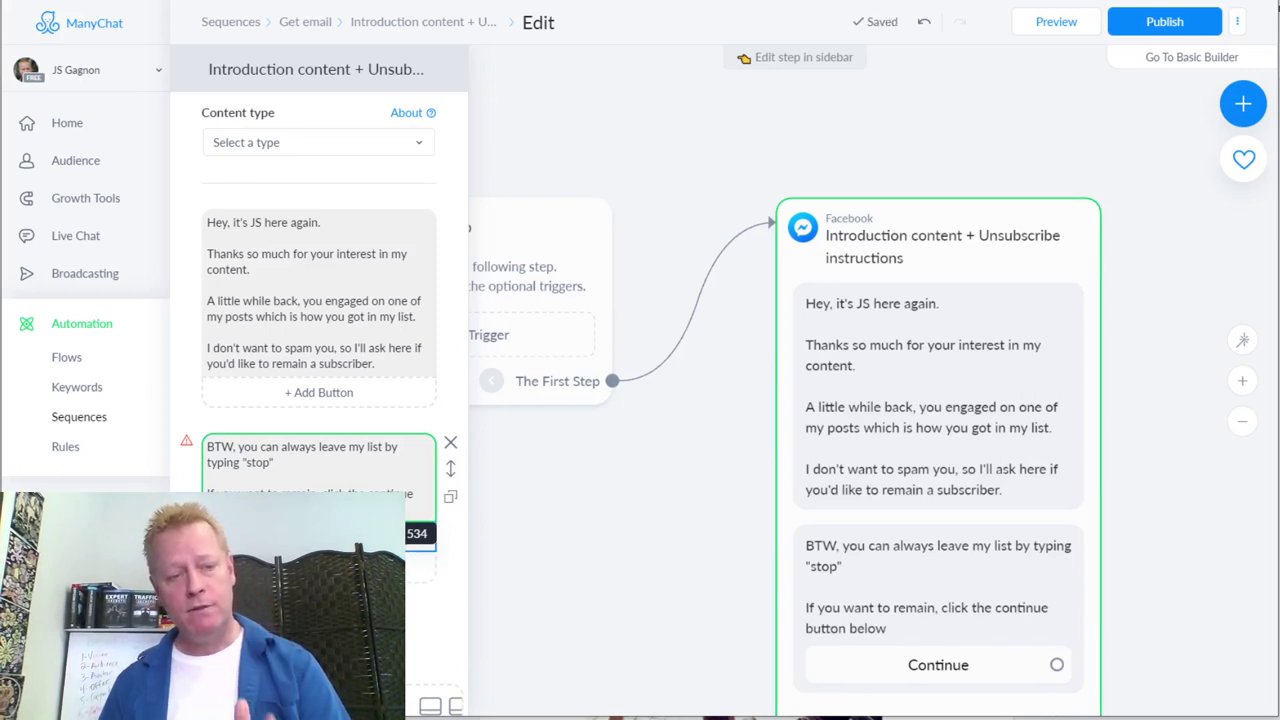
- Make the second text block's Continue button send a new Facebook message, and open that message for editing
click(420, 538)
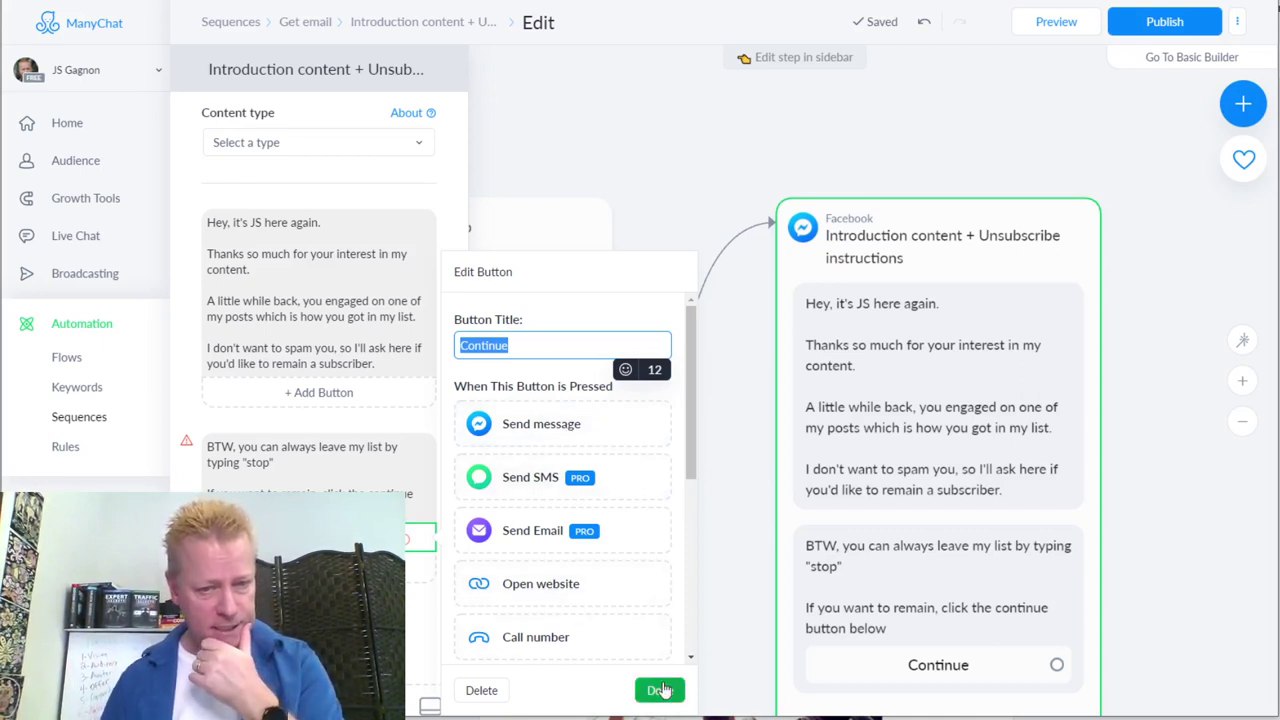
click(556, 430)
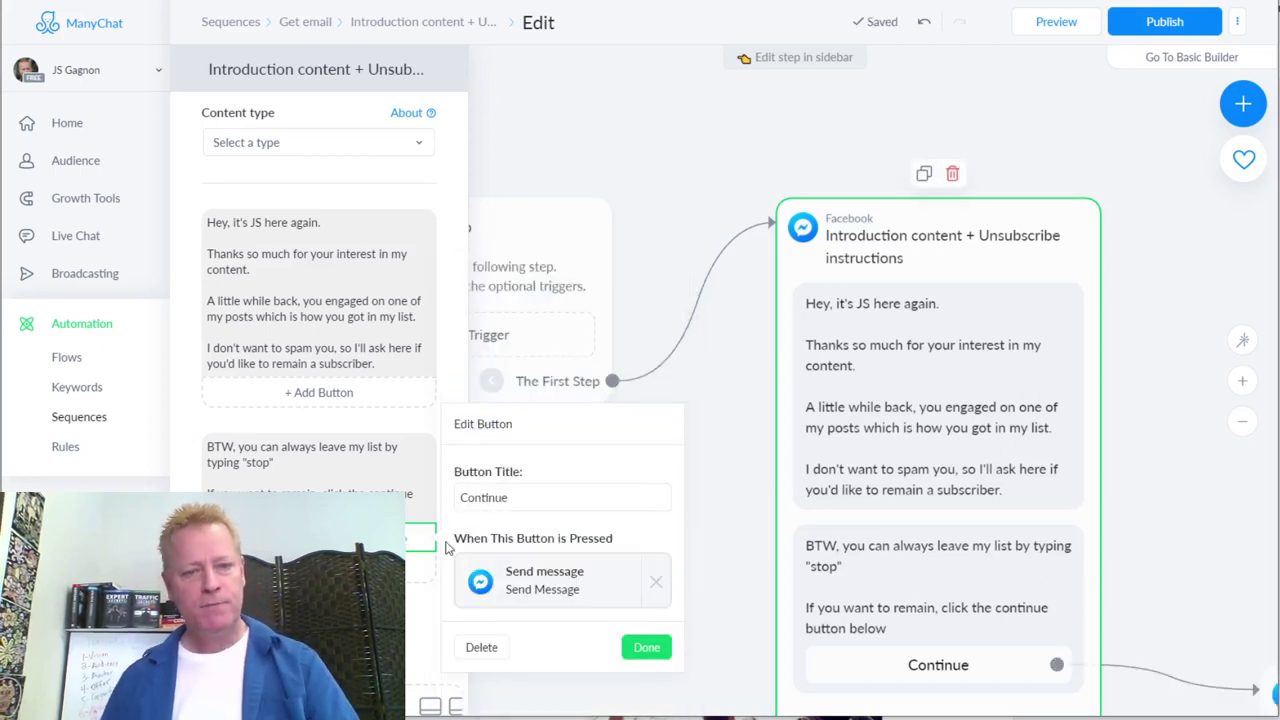
click(565, 583)
click(280, 228)
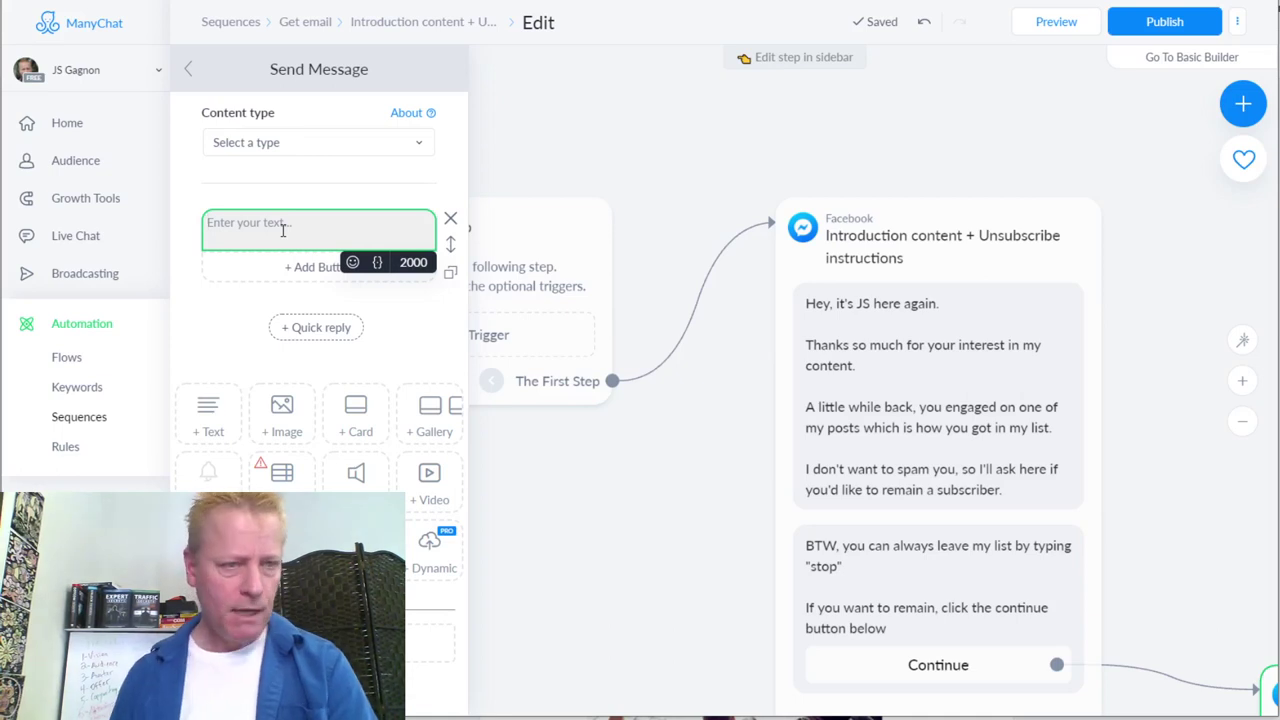
- Set the content type to Other for both the new message and the introduction message
click(286, 143)
click(276, 272)
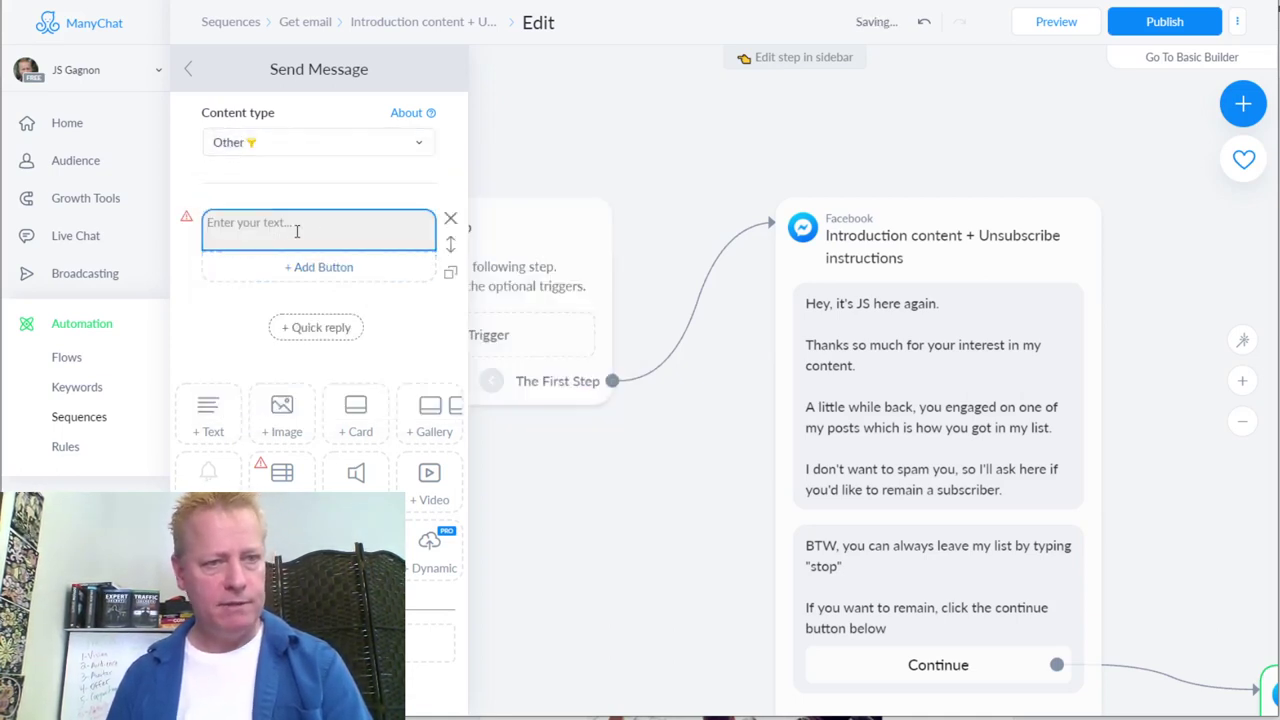
click(296, 233)
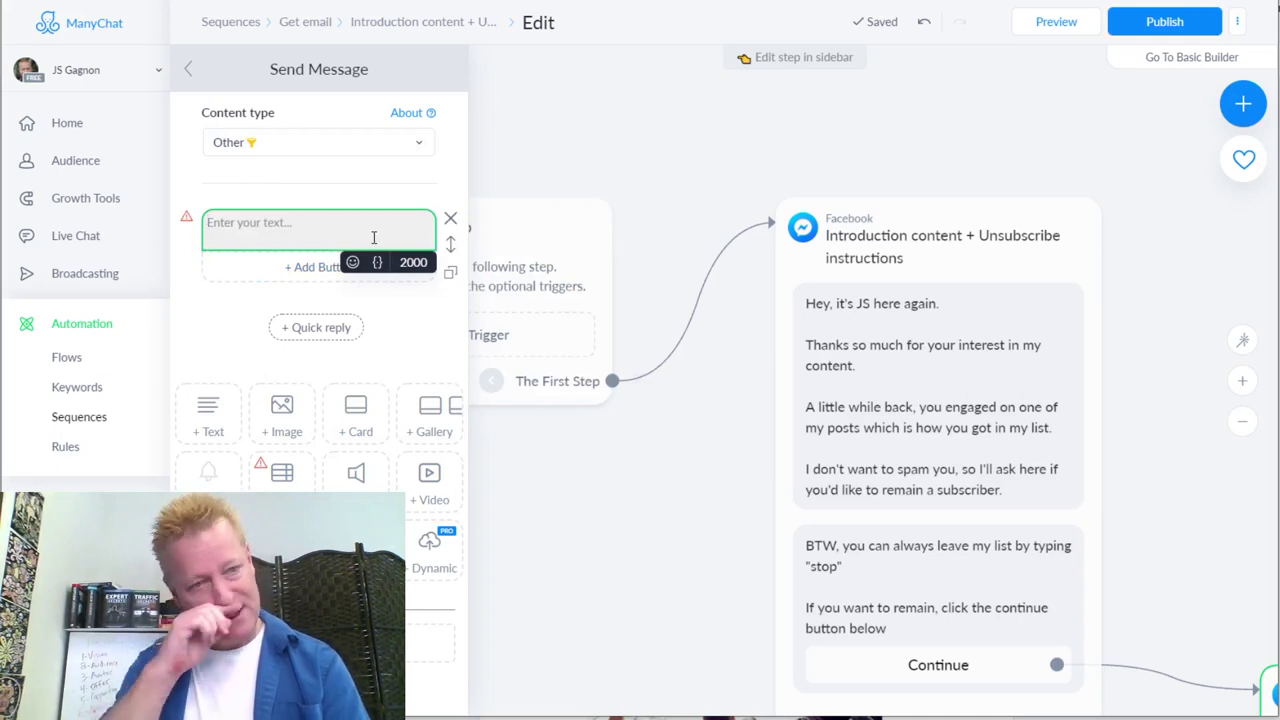
click(900, 245)
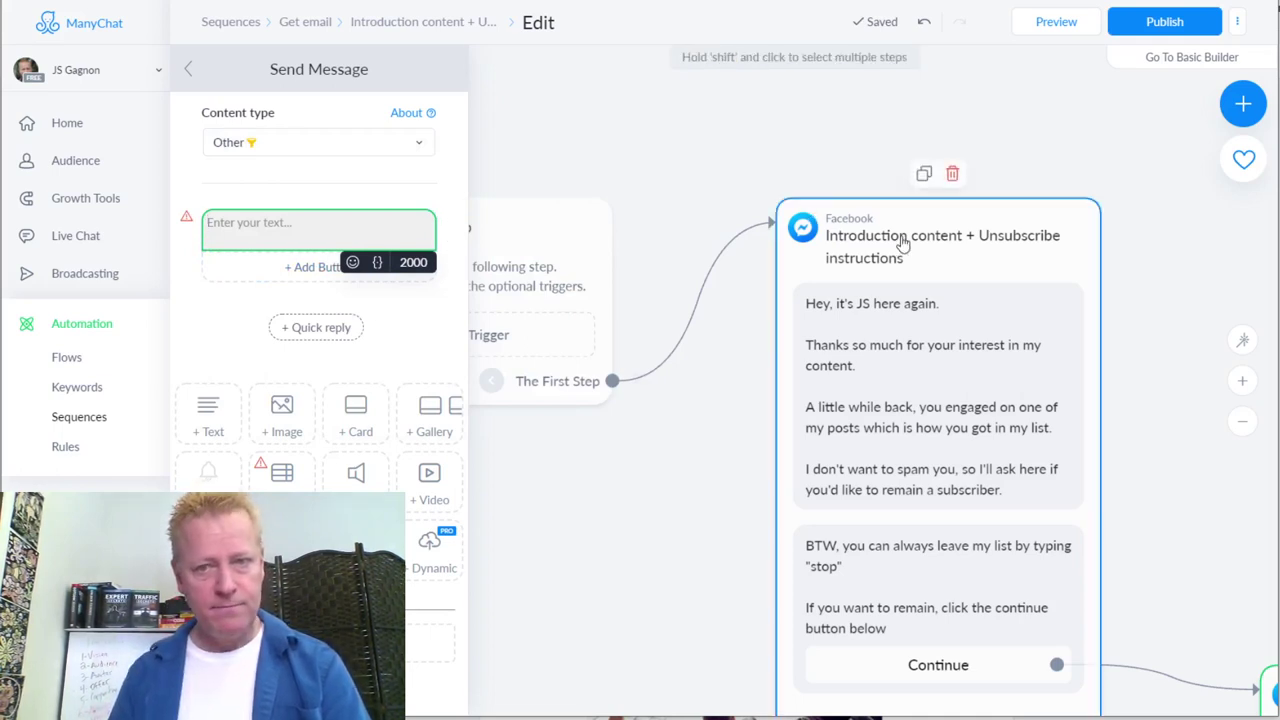
click(329, 141)
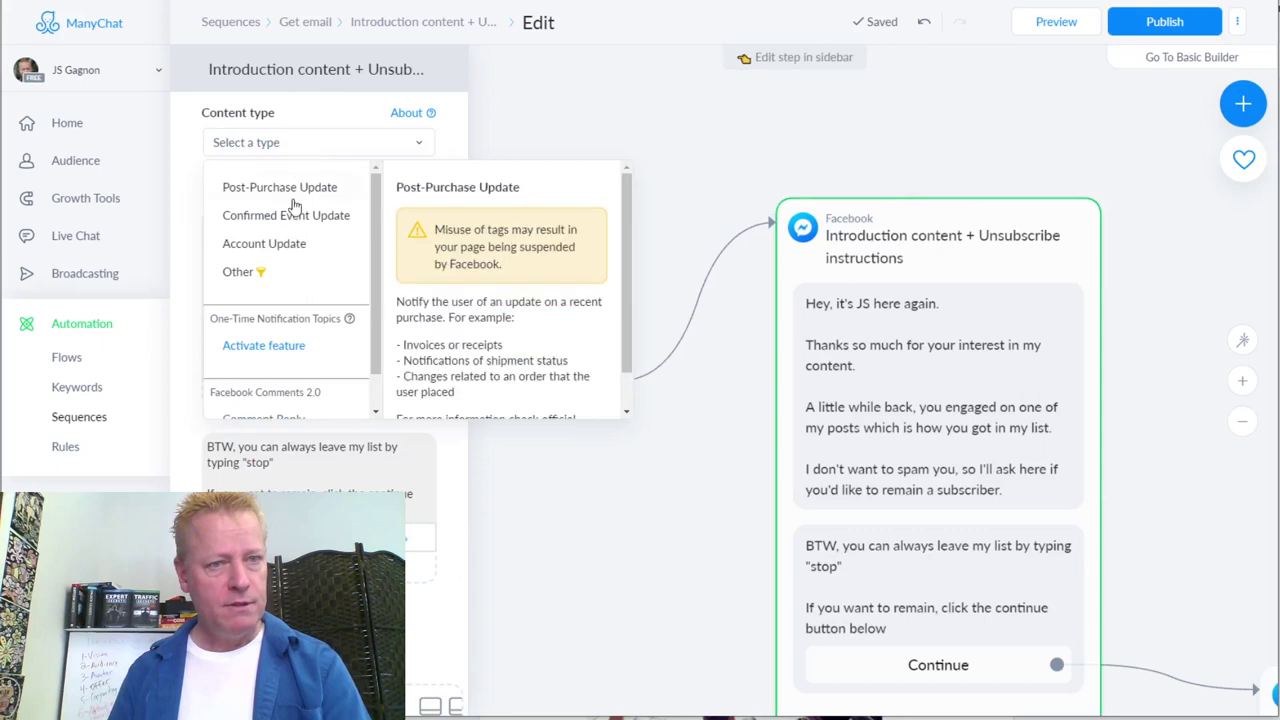
click(257, 270)
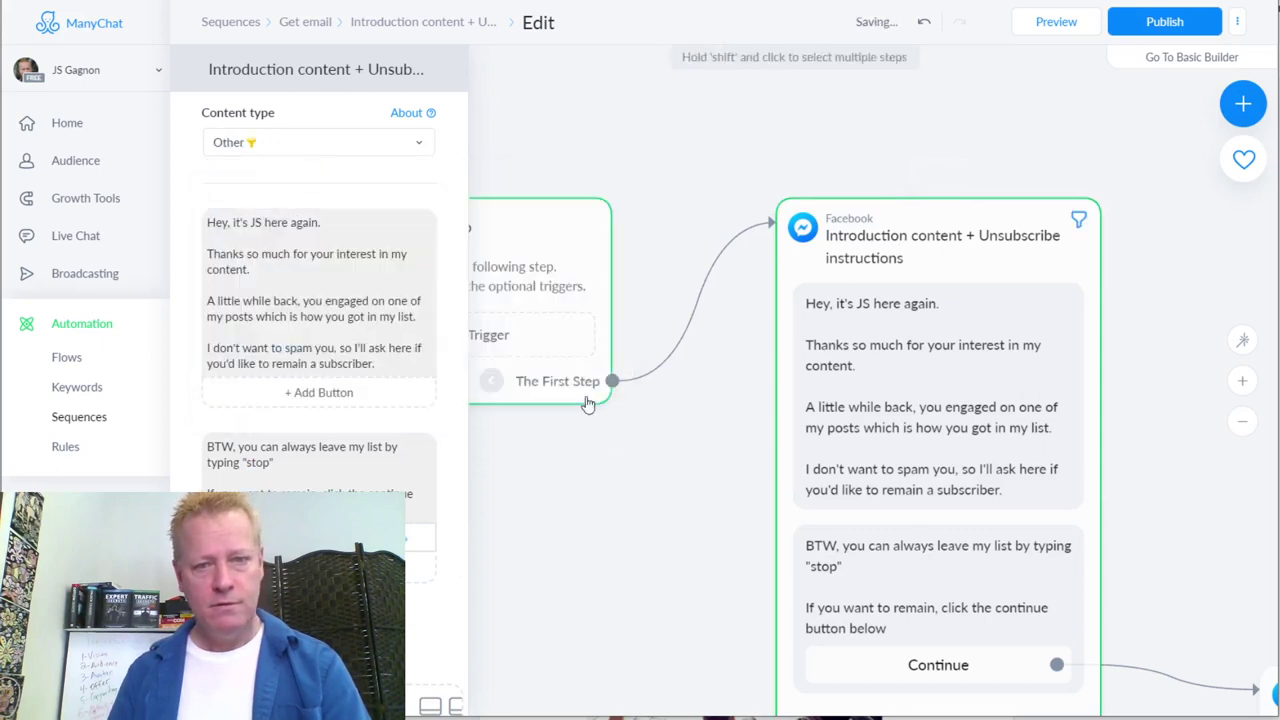
- Fill the first text block of the message linked to Continue with "Great, appreciate you so much."
click(1256, 693)
click(305, 225)
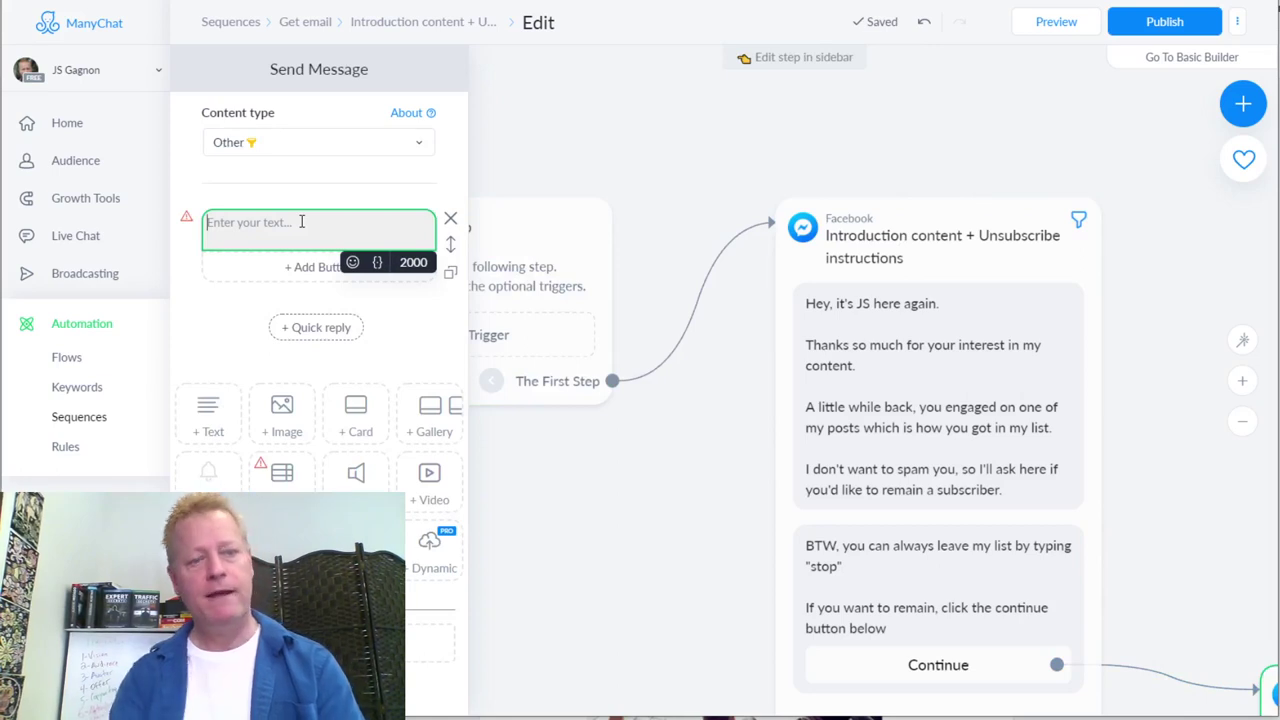
text(Gr)
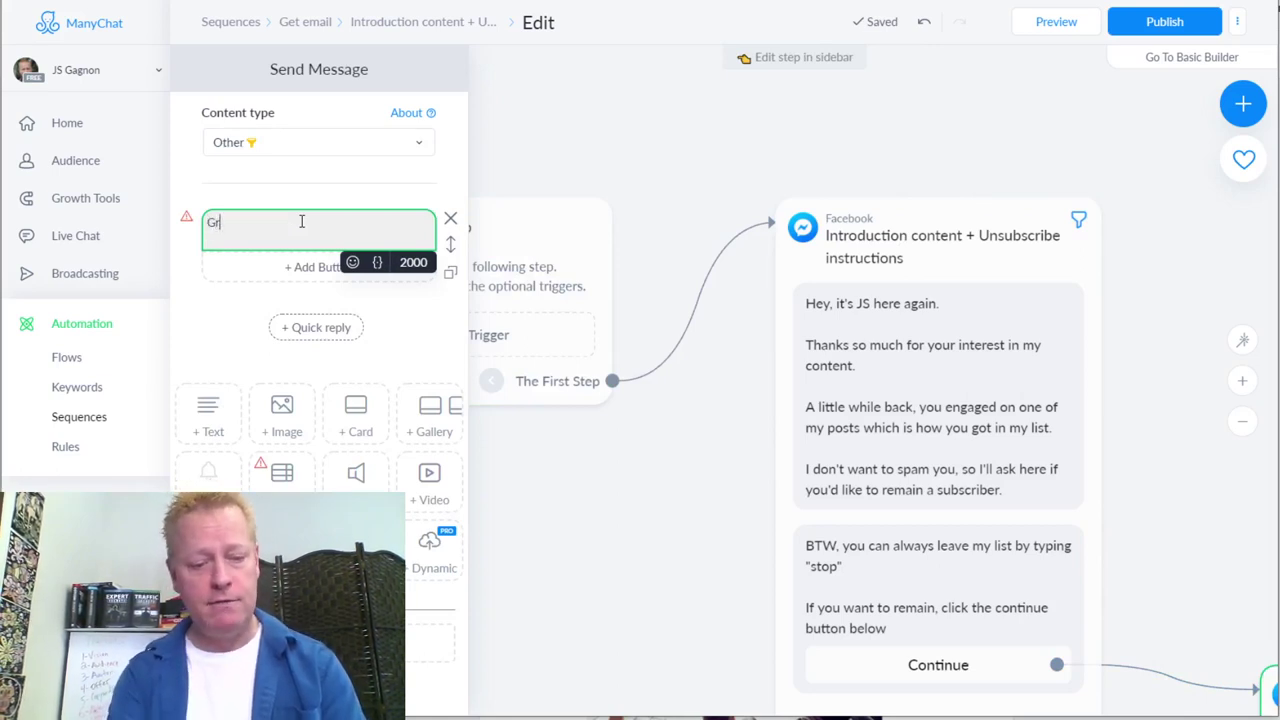
text(eat, )
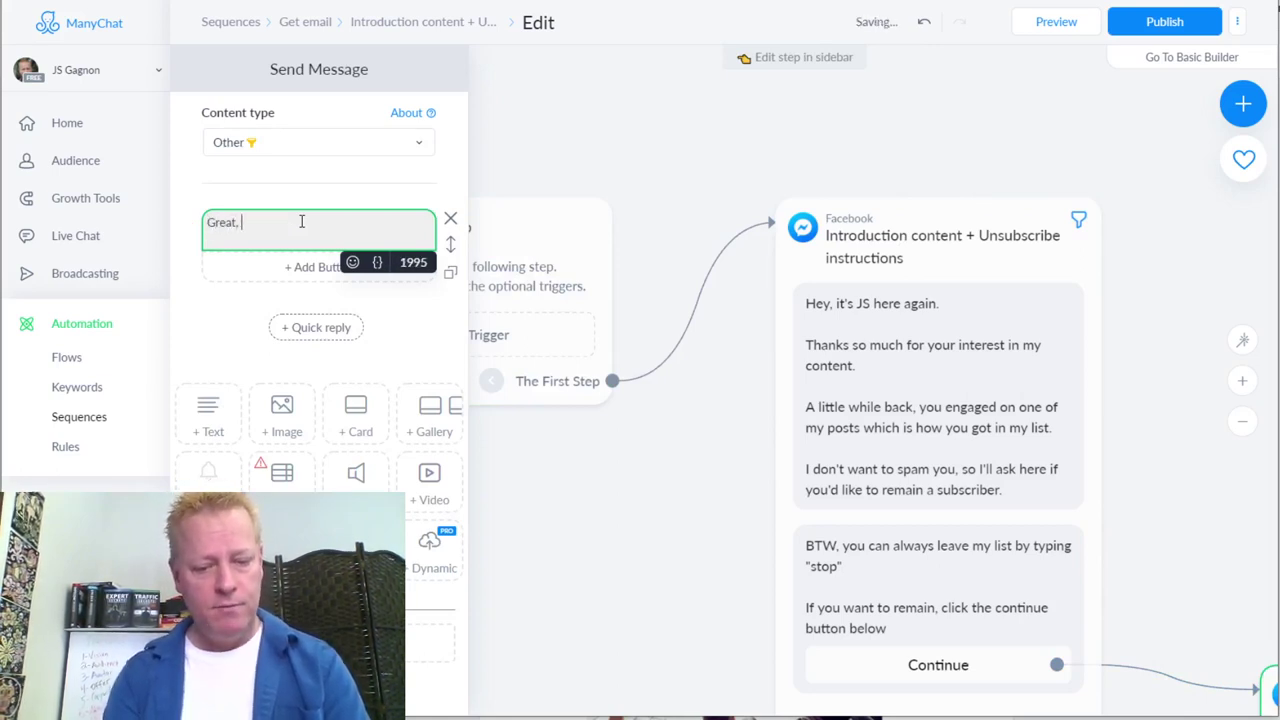
text(appreciate you do)
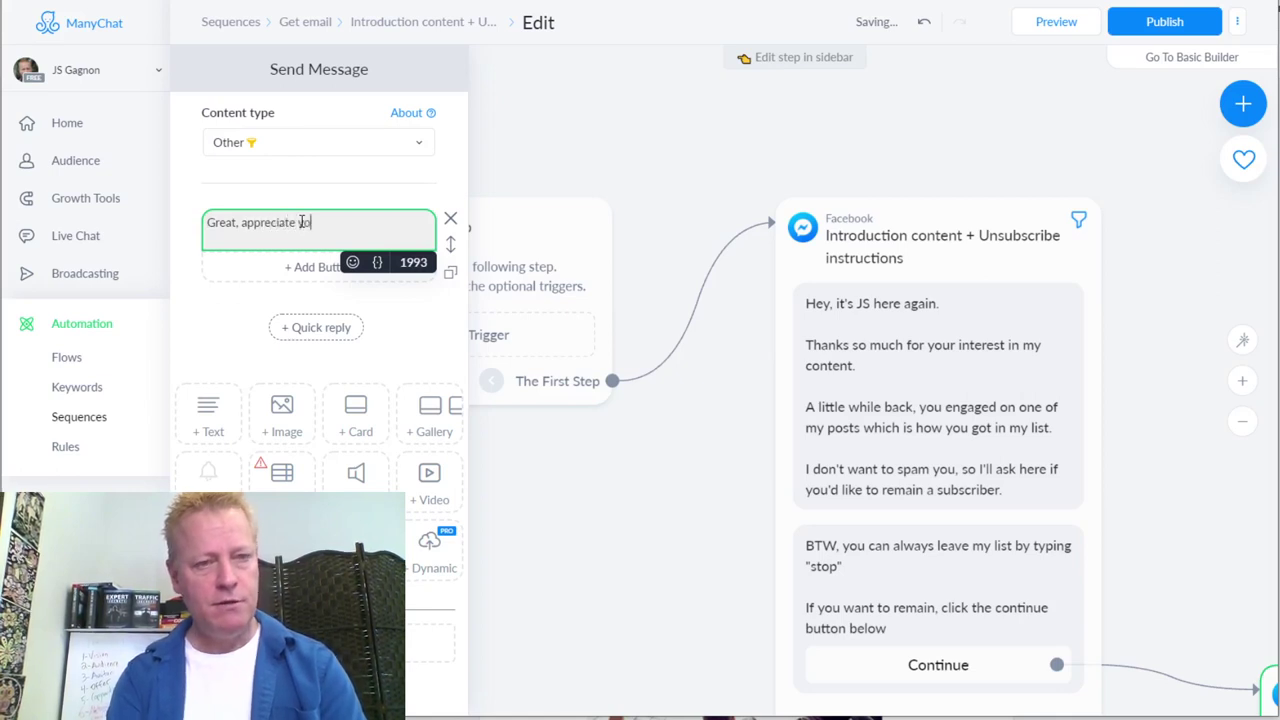
key(BackSpace)
key(BackSpace)
text(so mu)
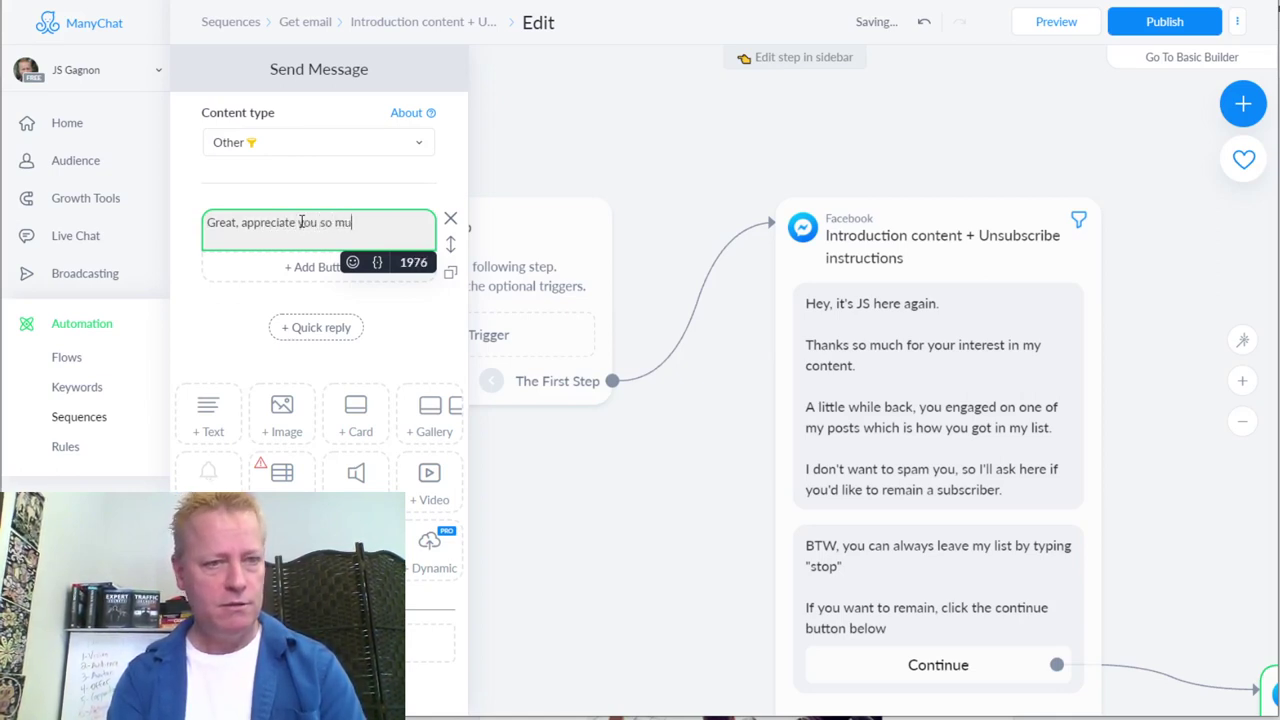
text(ch.)
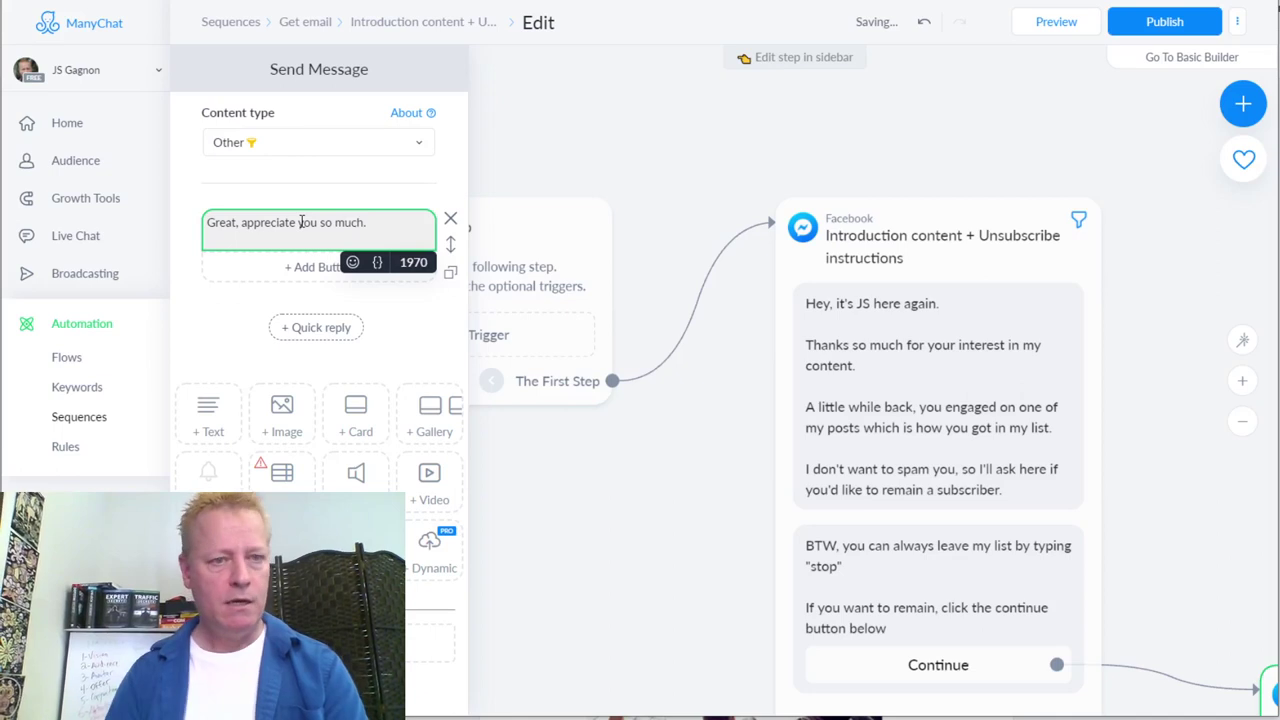
- Add a second, empty text block to the message and place a 3-second typing delay between the two text blocks
click(208, 410)
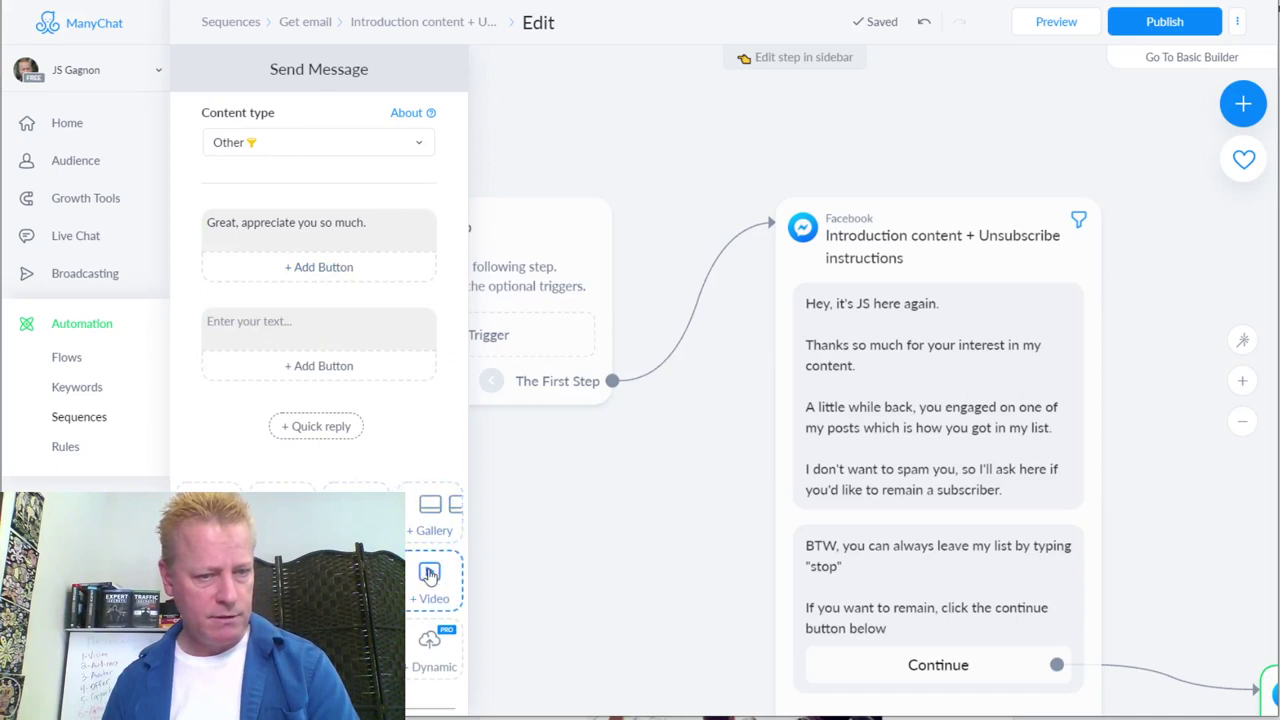
scroll(428, 592, down, 1)
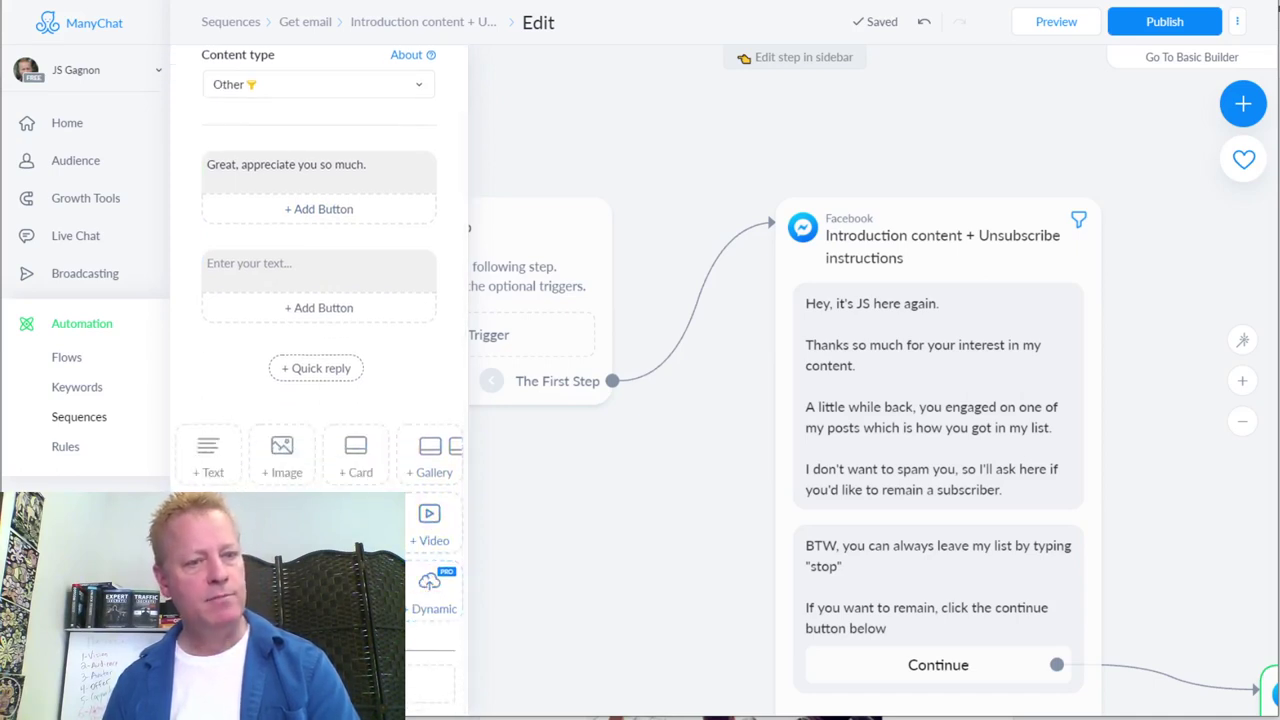
click(356, 580)
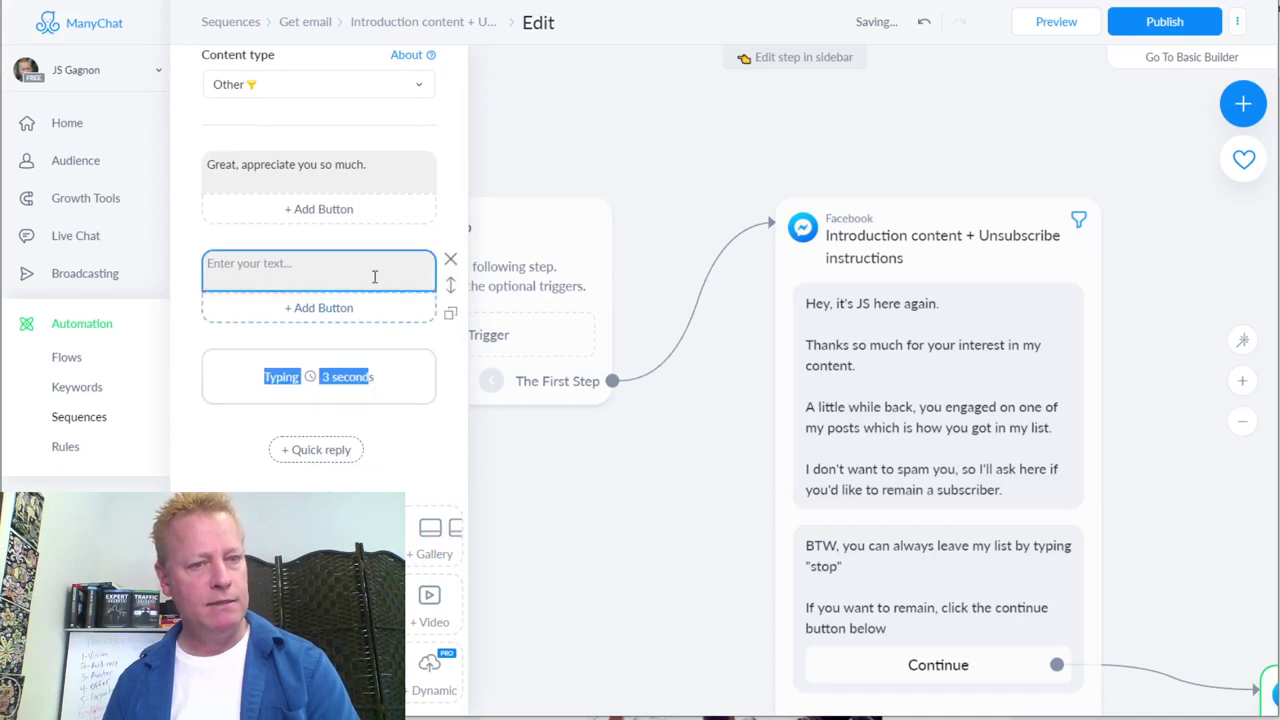
drag(449, 377, 431, 274)
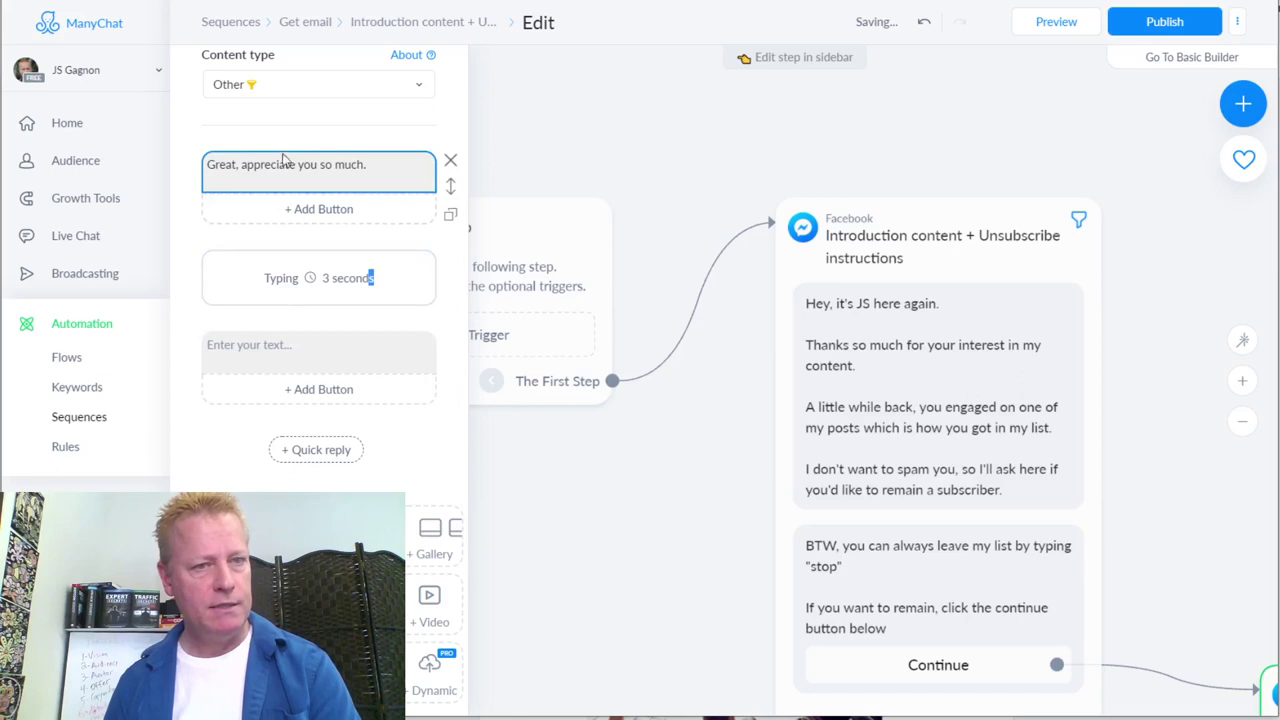
click(295, 346)
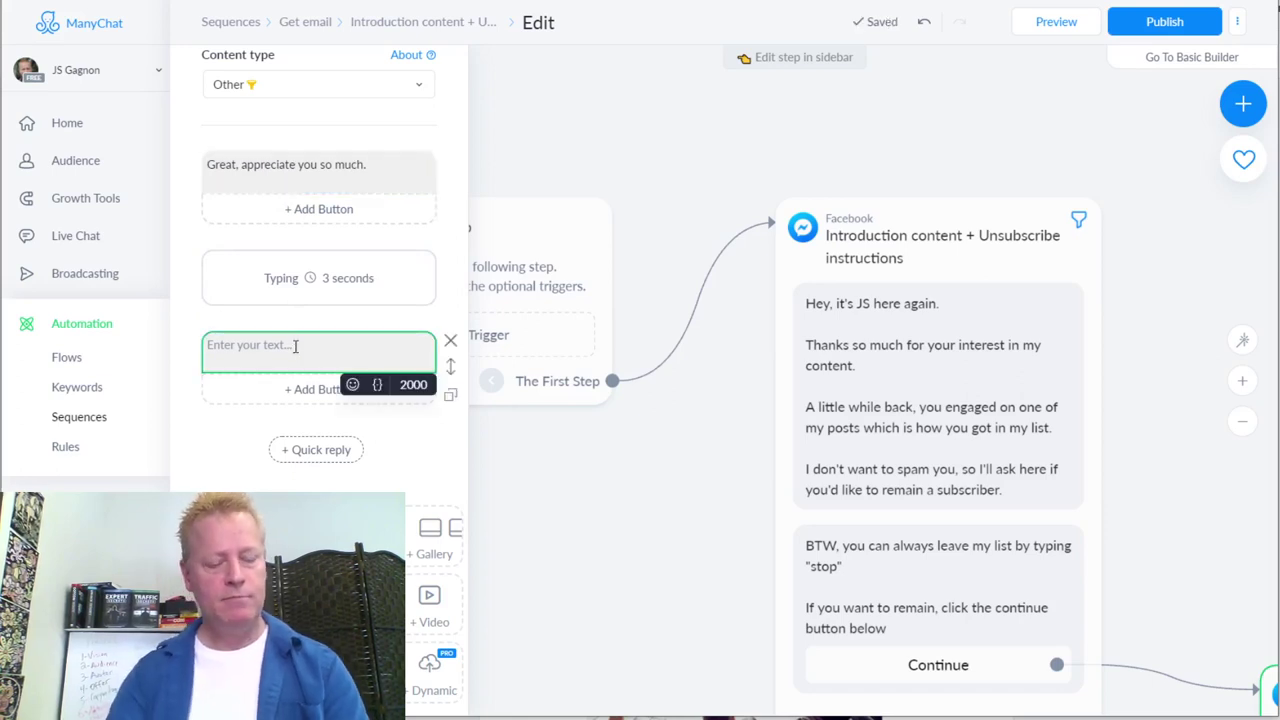
text(Before goin)
key(BackSpace)
key(BackSpace)
key(BackSpace)
key(BackSpace)
key(BackSpace)
key(BackSpace)
key(BackSpace)
key(BackSpace)
key(BackSpace)
key(BackSpace)
key(BackSpace)
- Write "The first this I'd to make sure of is that we can keep in touch." in the second text block, followed by a blank line
text(The first this I'd l)
key(BackSpace)
text(t)
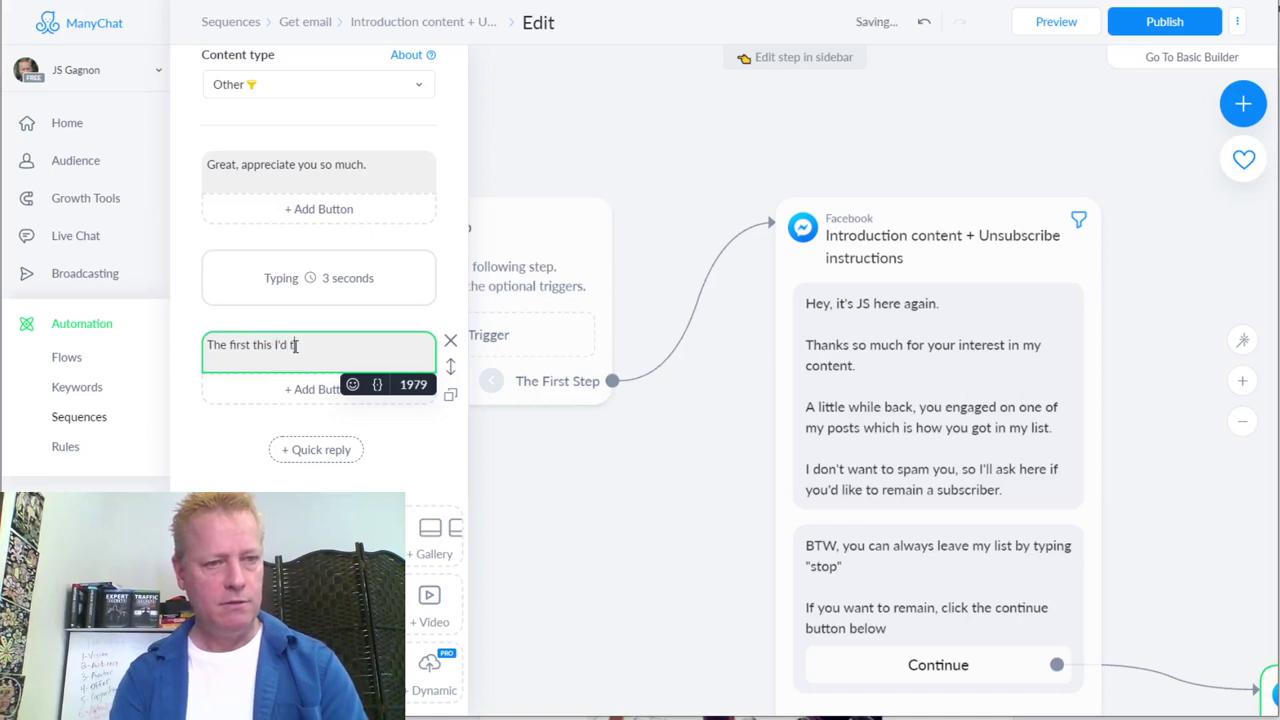
text(o make sure of )
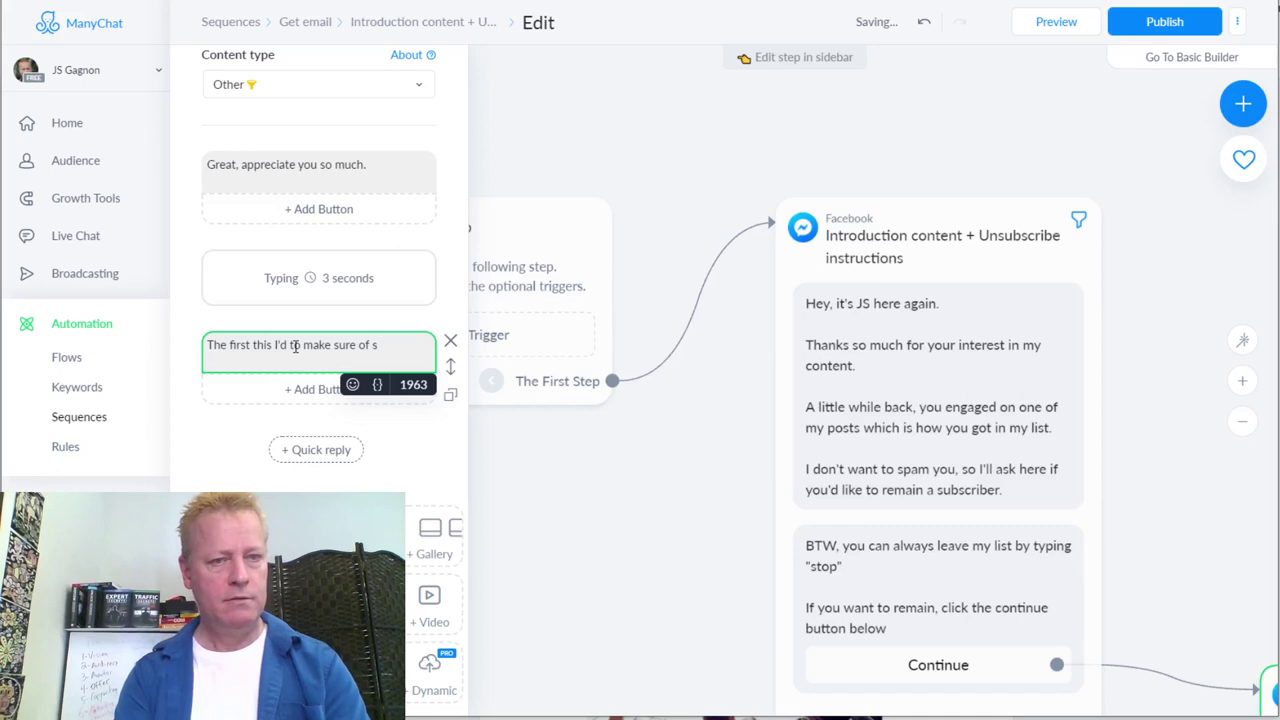
text(is that we can keep in)
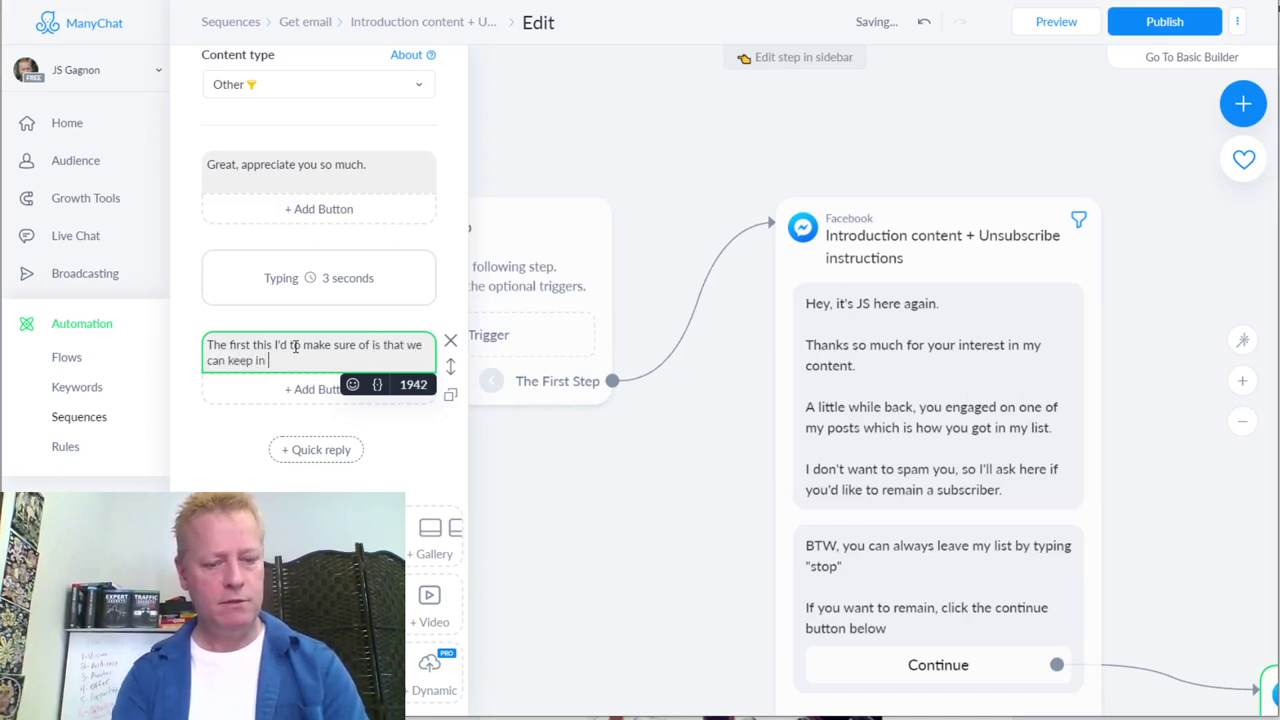
text( touhc)
key(BackSpace)
key(BackSpace)
text(ch)
key(Return)
key(Return)
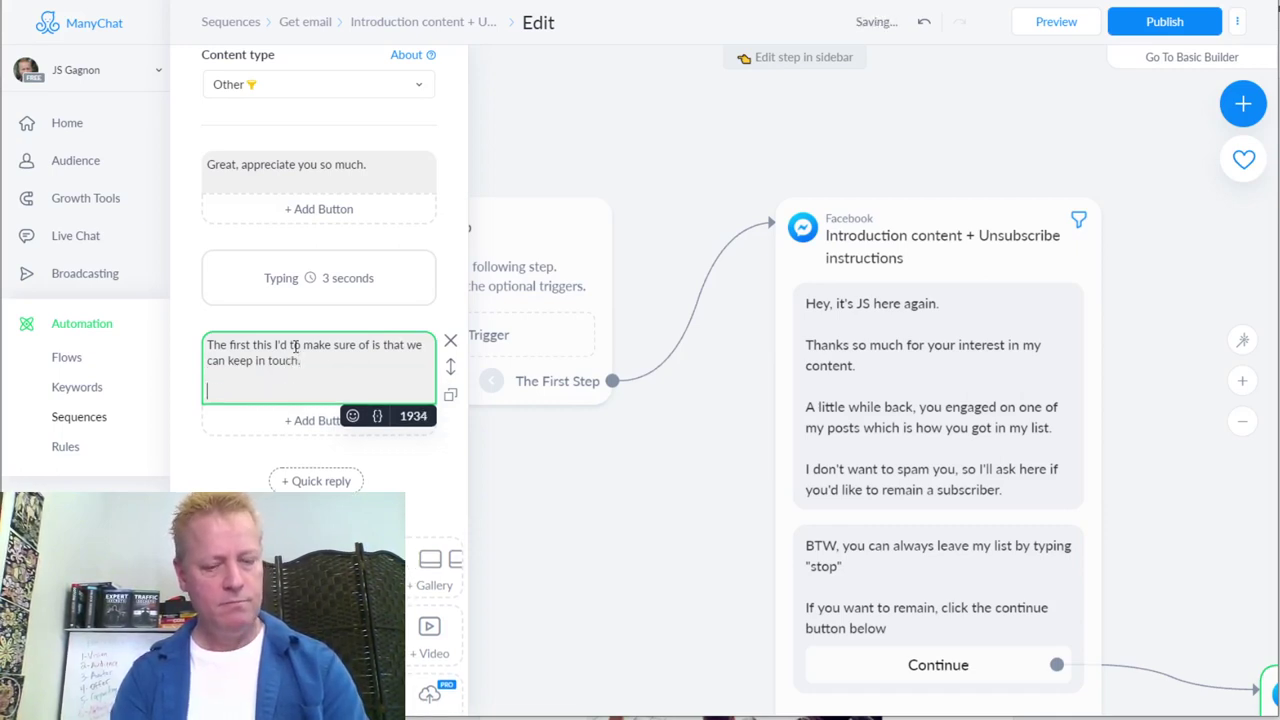
- Begin a new paragraph in the second text block with "Facebook messenger is great, but bug brother controls it,"
text(Facebook messenger is )
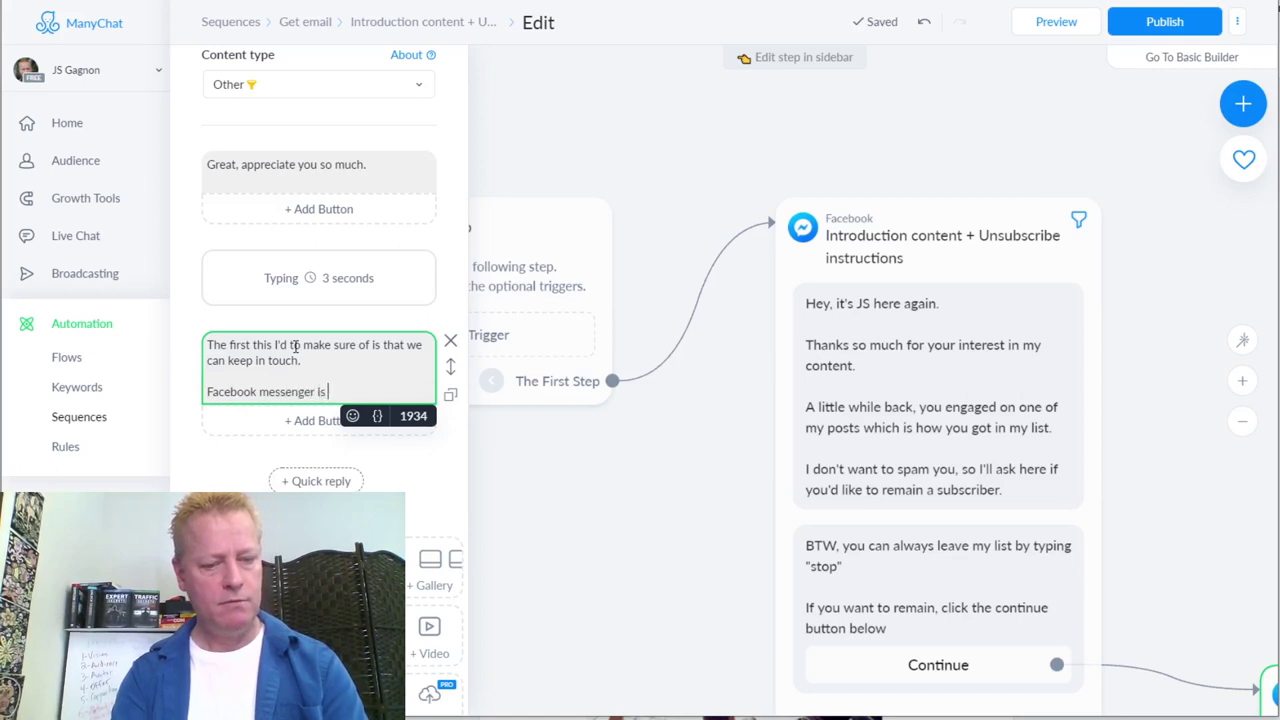
text(great, but)
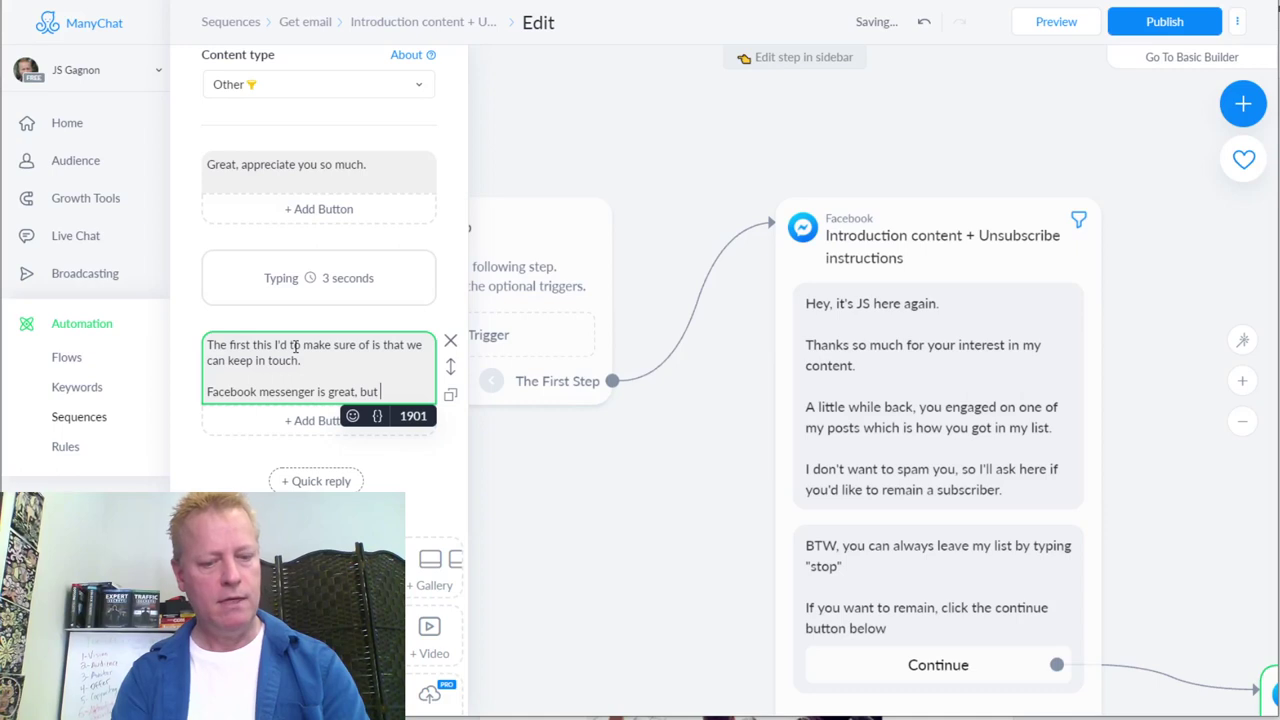
text( t)
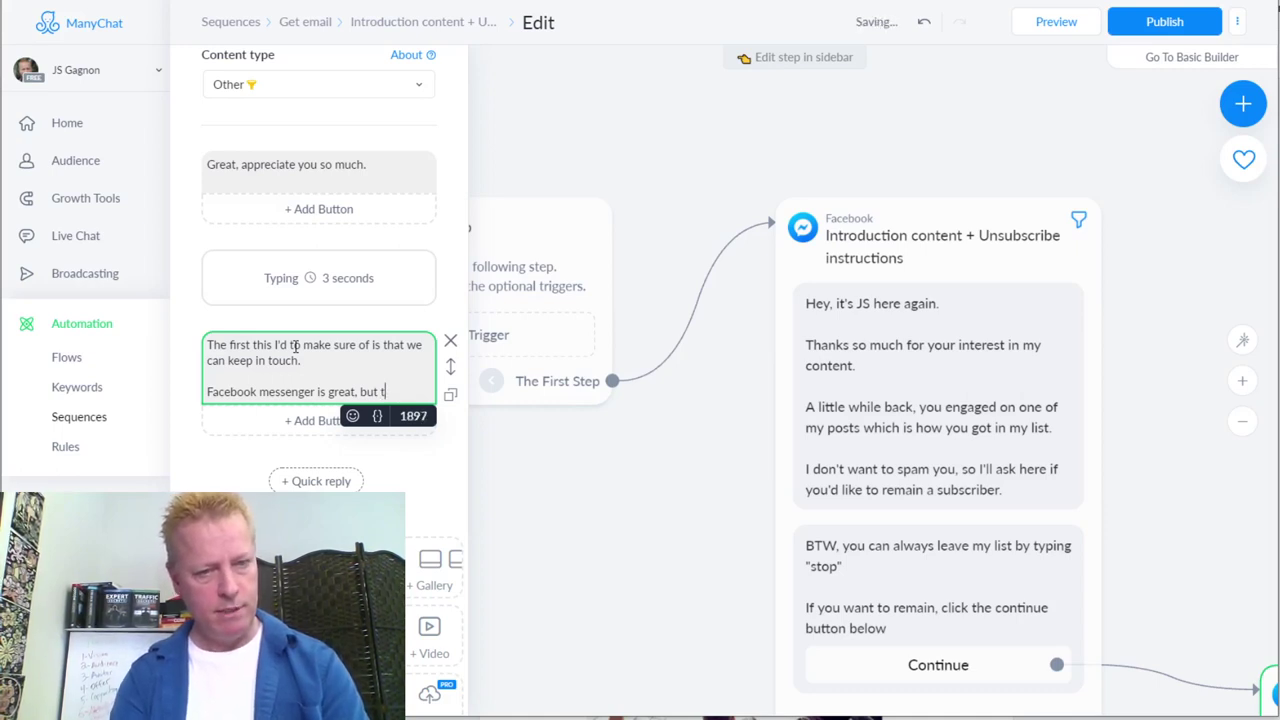
text(he brother)
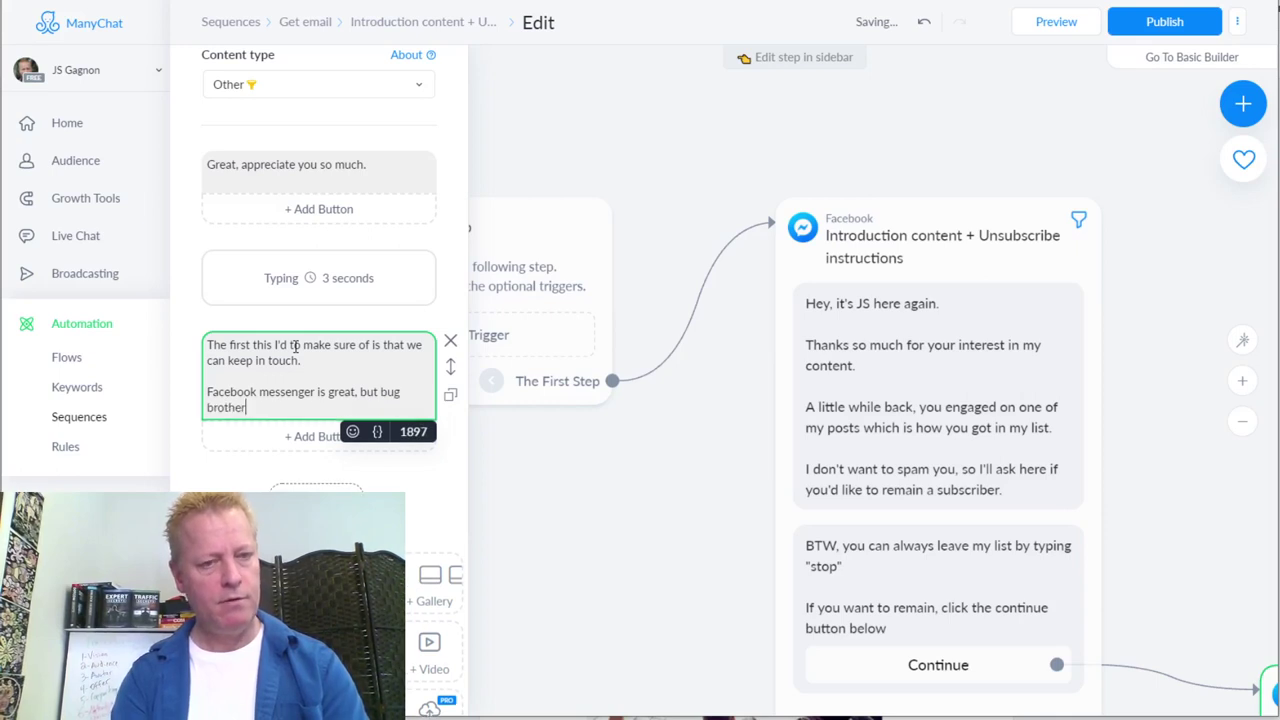
text( conte)
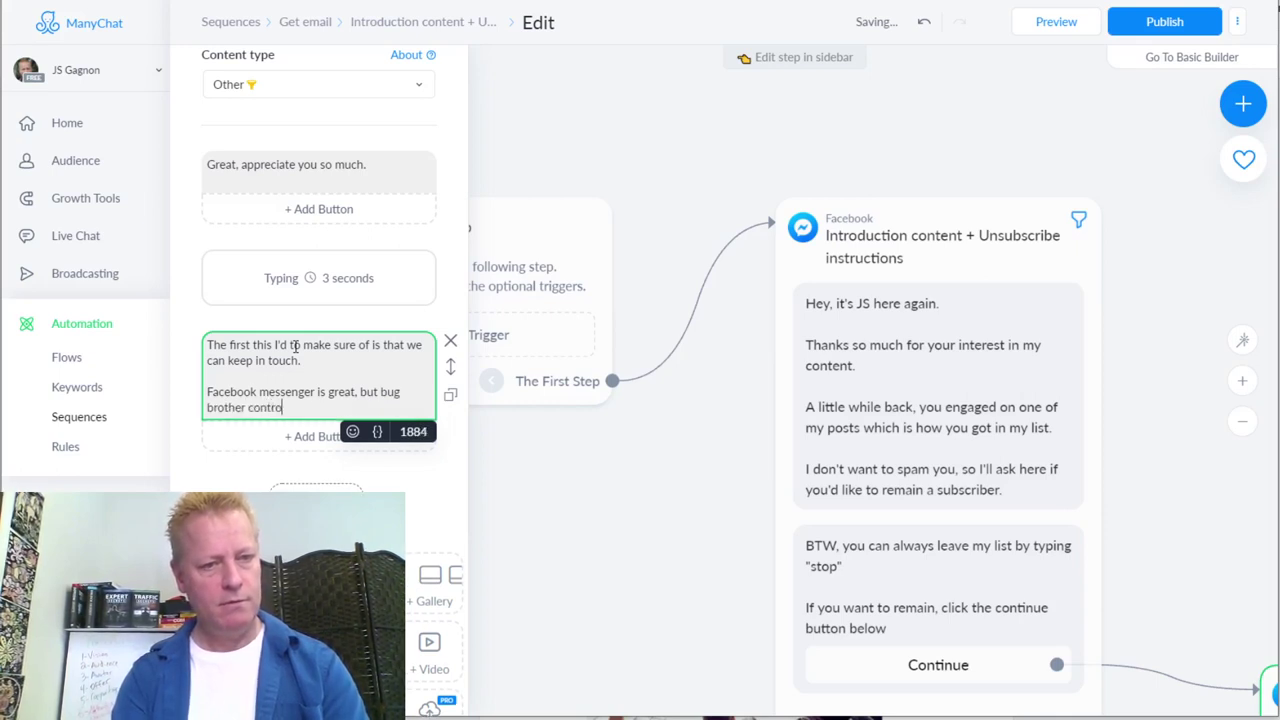
text(ols it. )
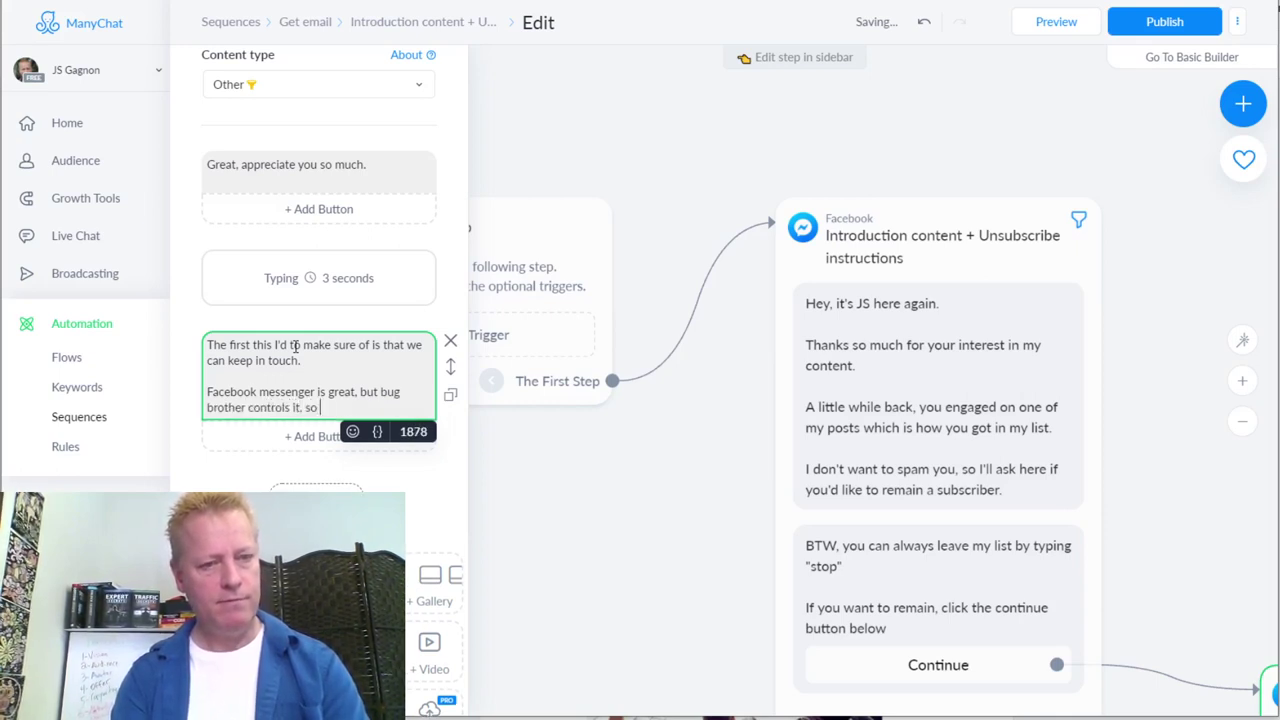
- Complete the second text block's last sentence with "so I prefer having your email in case something happens to my Facebook account (or yours)"
text(so I prefer)
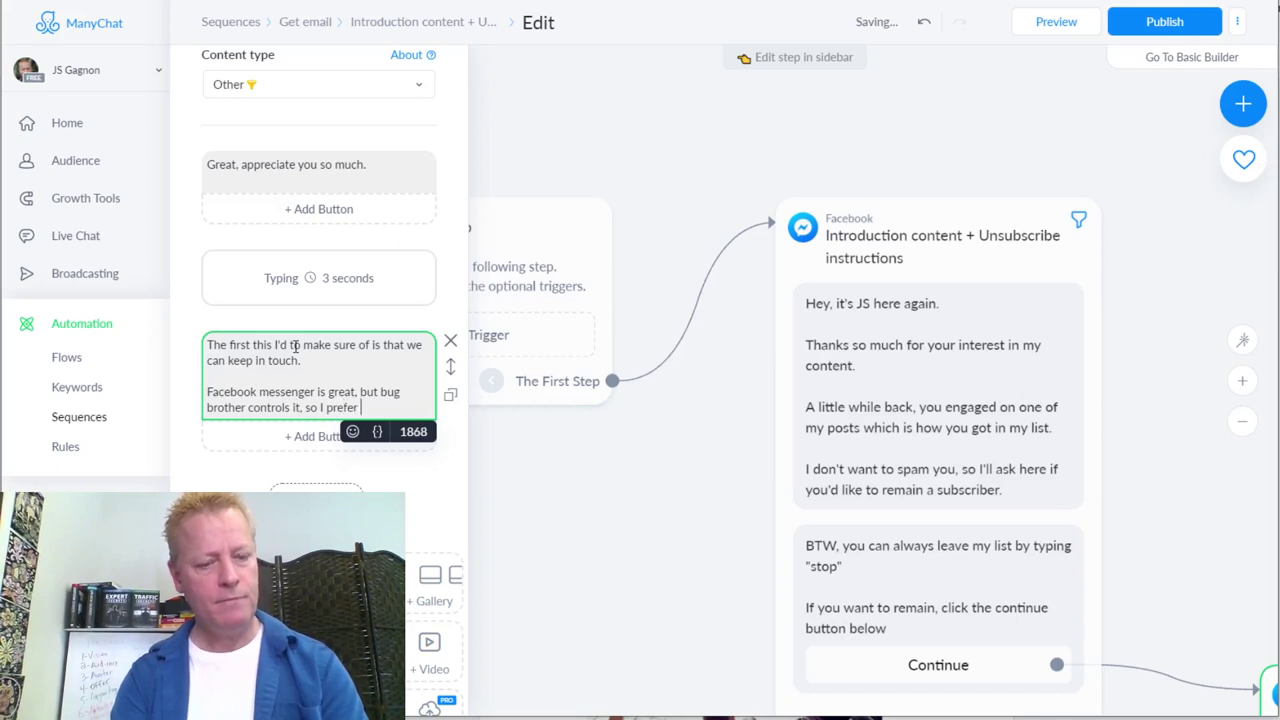
text( having yo)
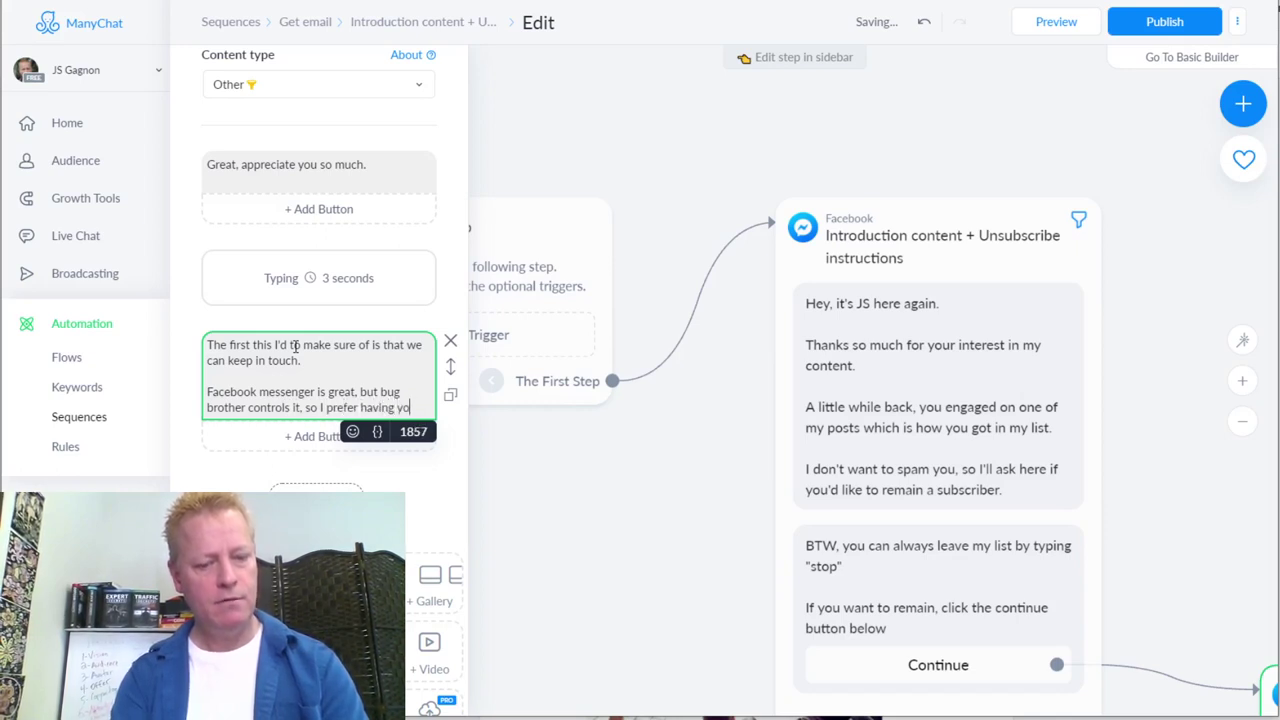
text(ur email in cas)
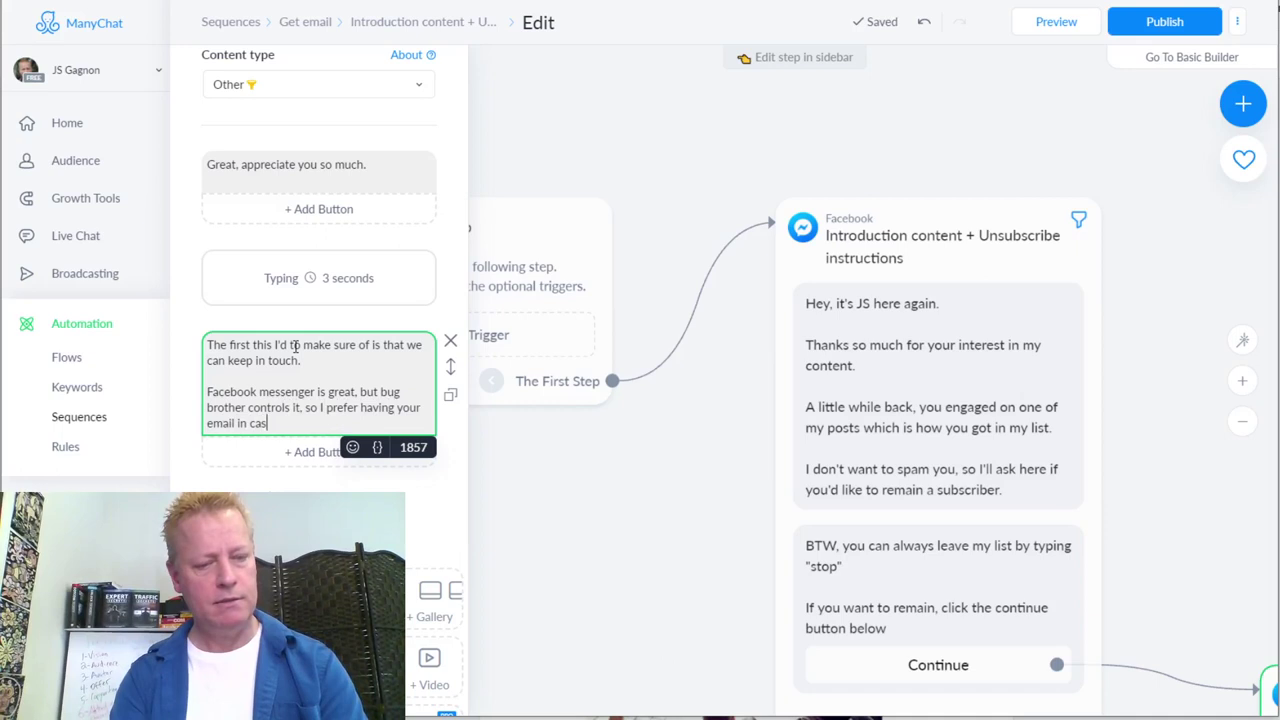
text(e some)
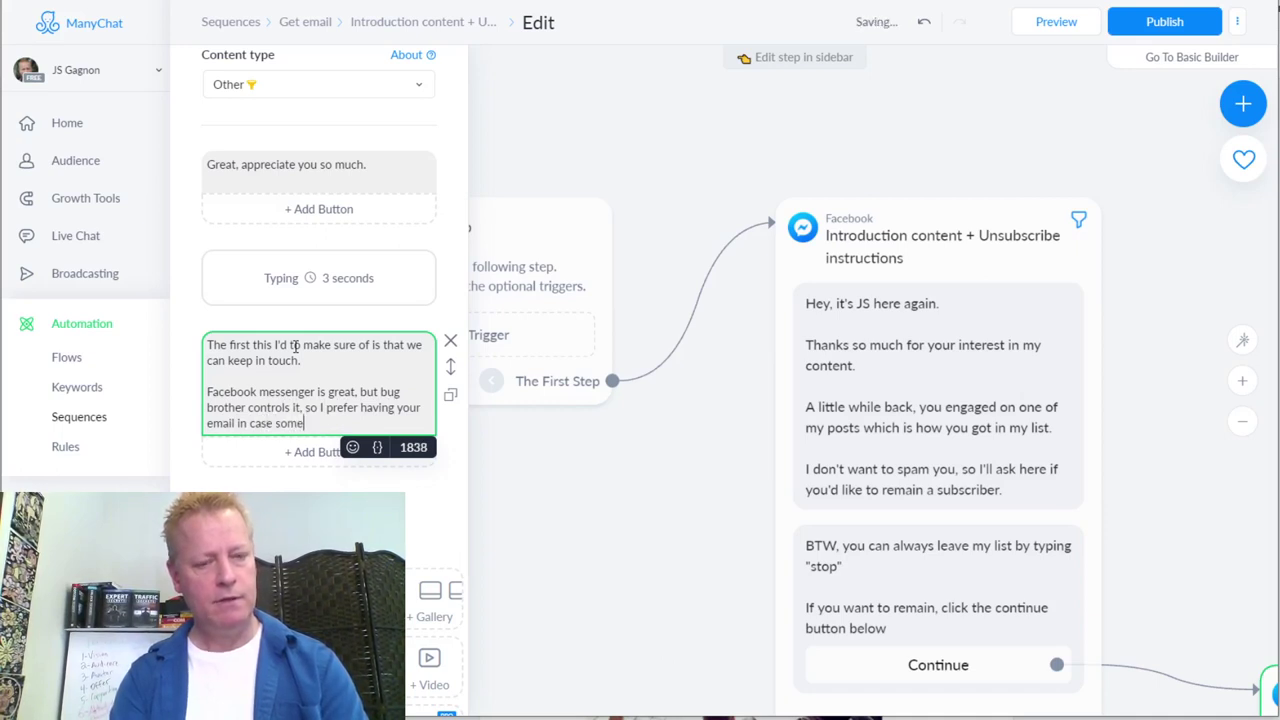
text(thing happen)
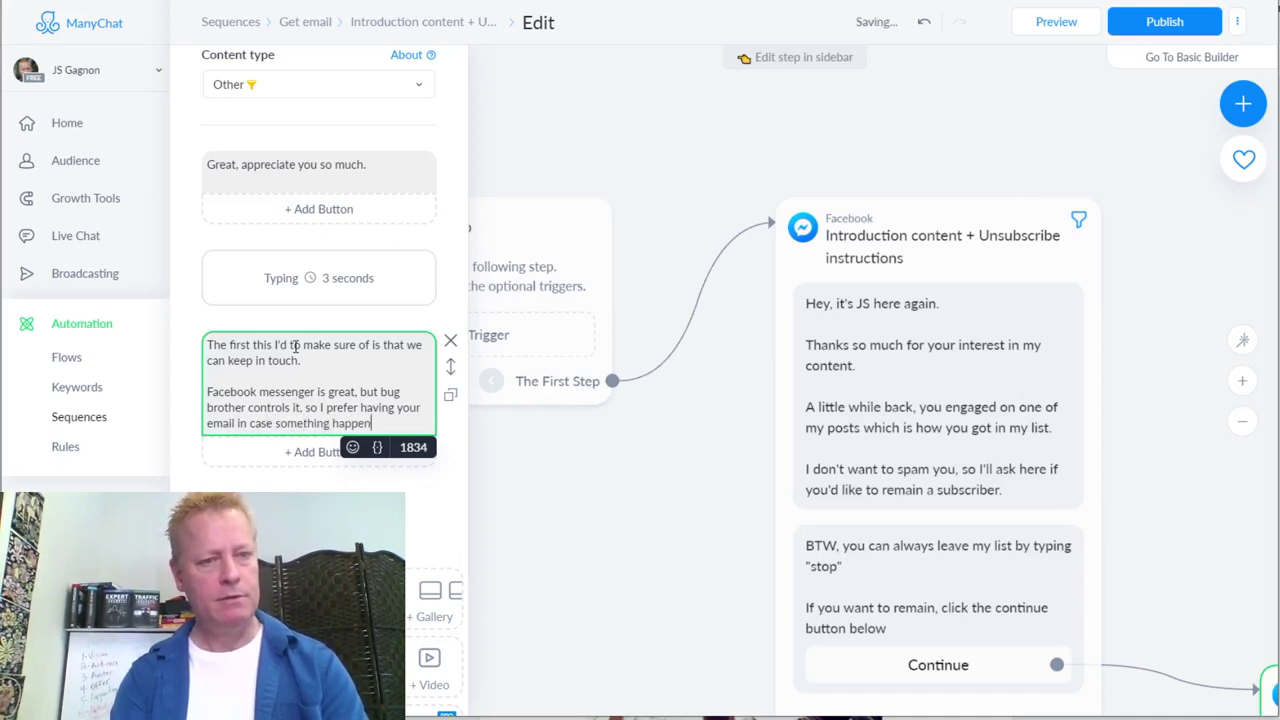
text(s to my )
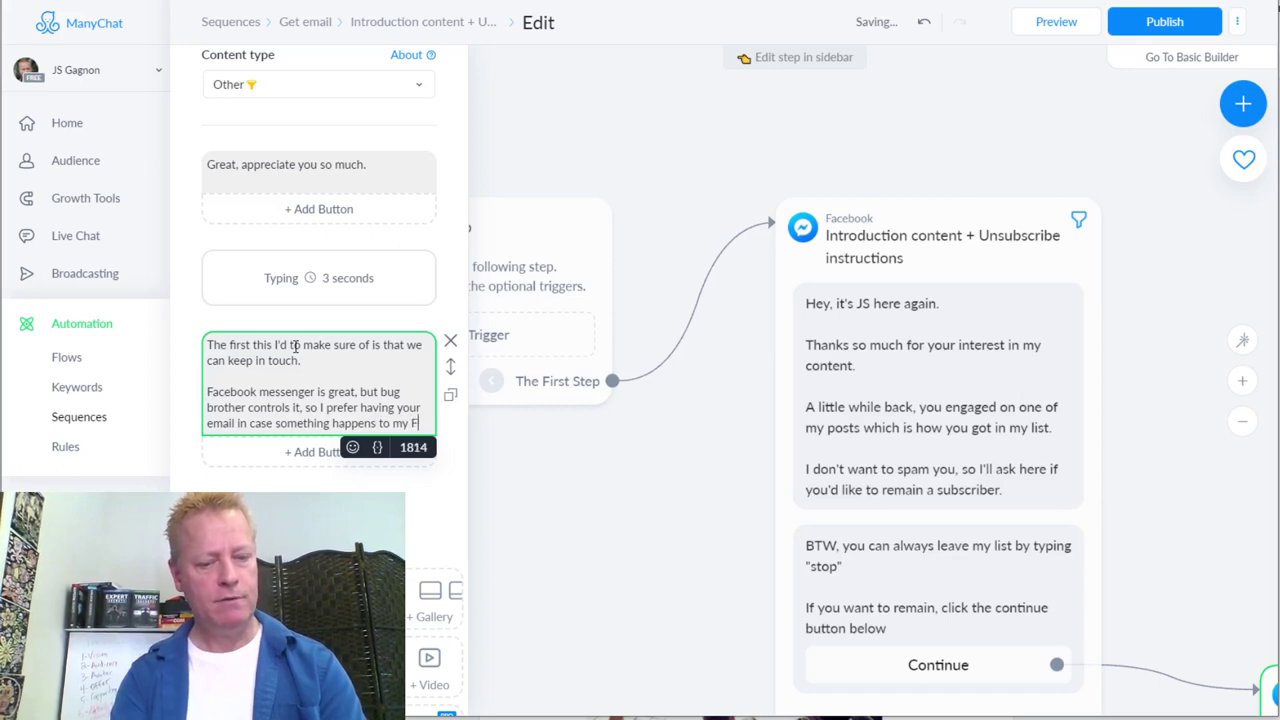
text(Facebook accou)
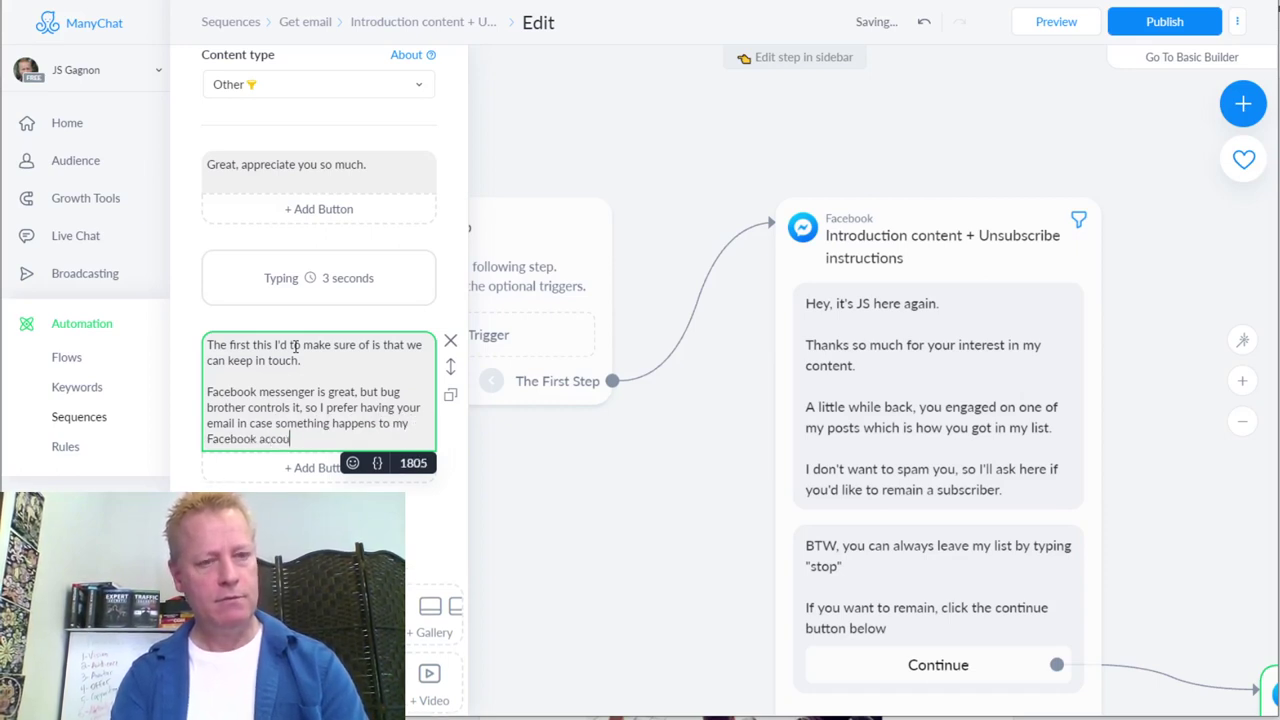
text(nt (or yours))
- Add a separate closing paragraph reading "Type your email below" to the second text block
key(Return)
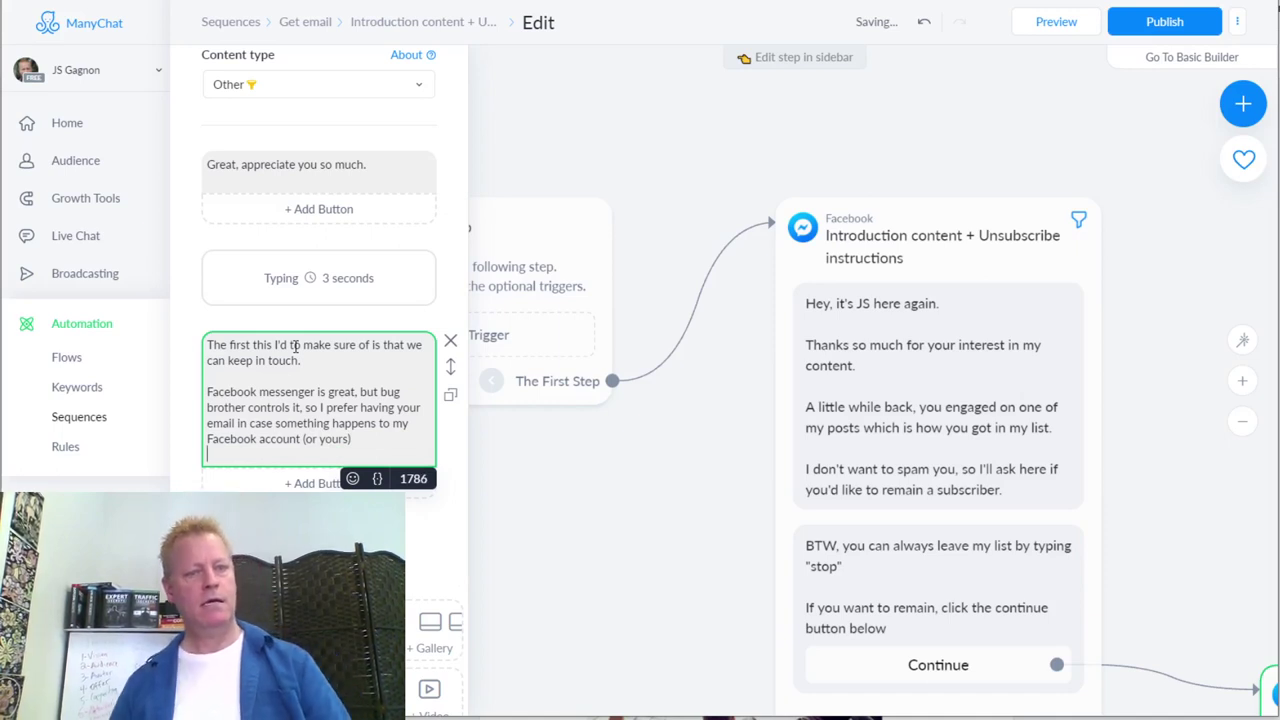
key(Return)
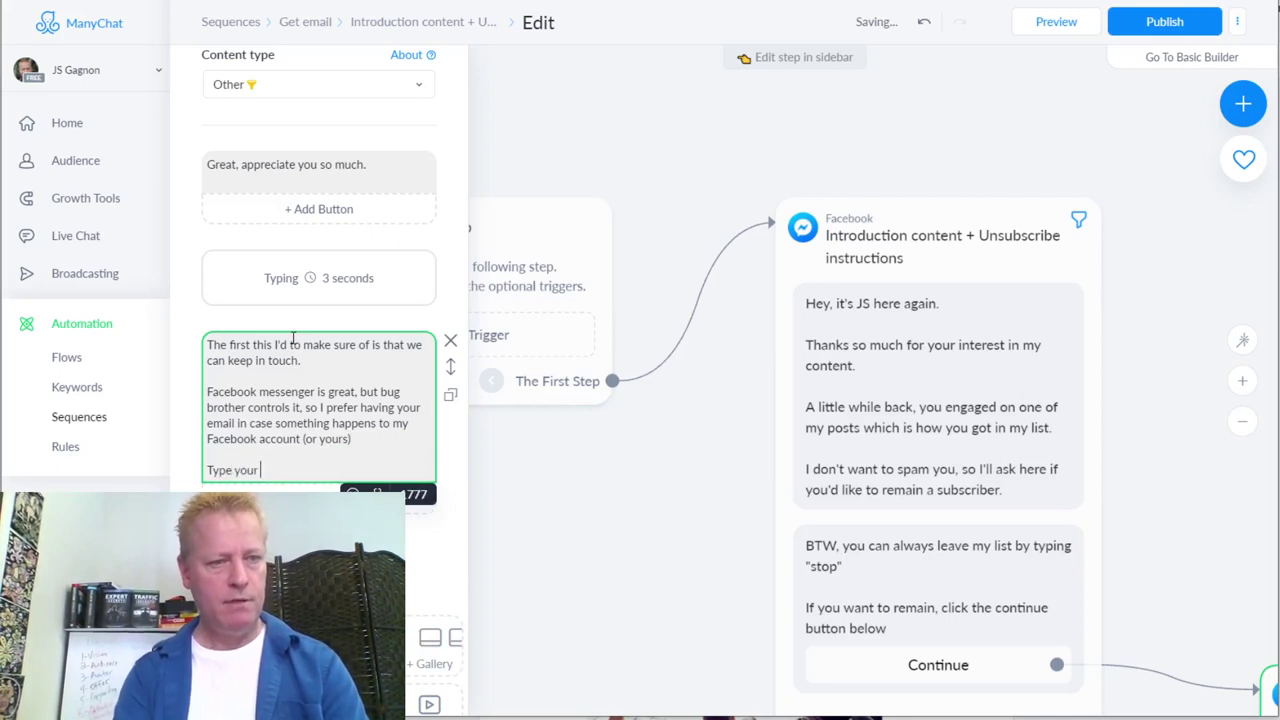
key(BackSpace)
key(BackSpace)
key(BackSpace)
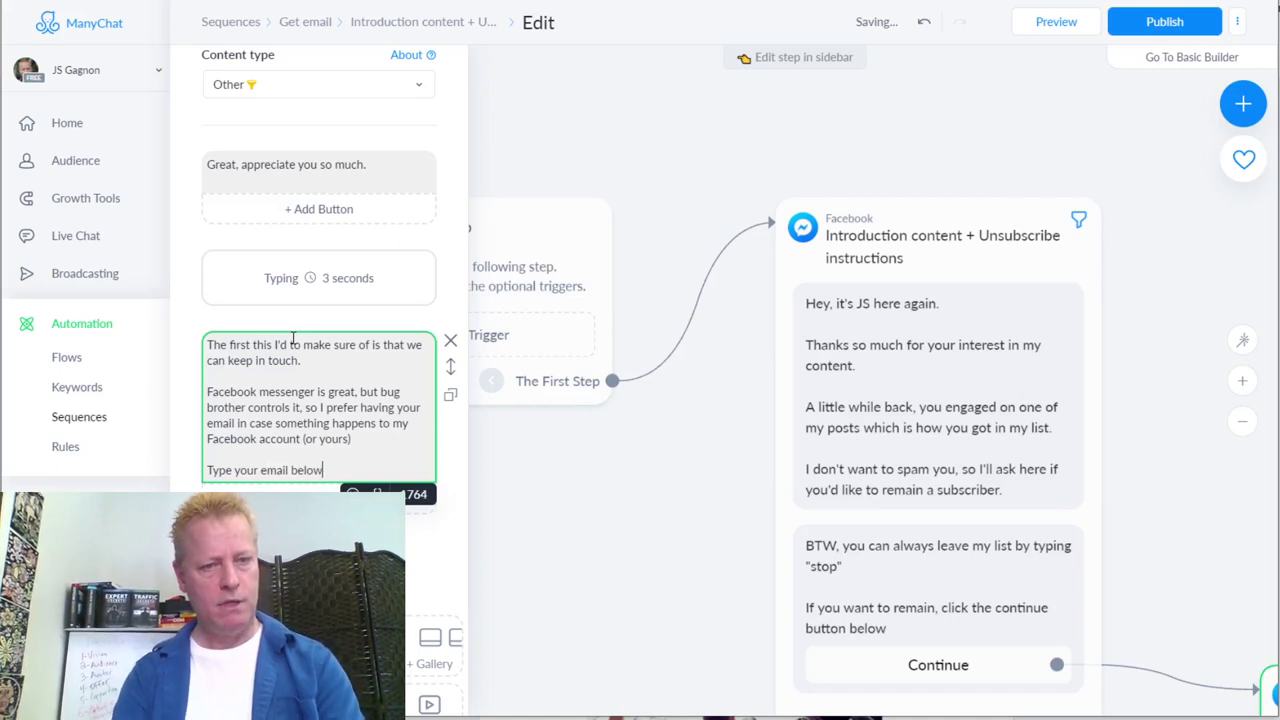
text(elow)
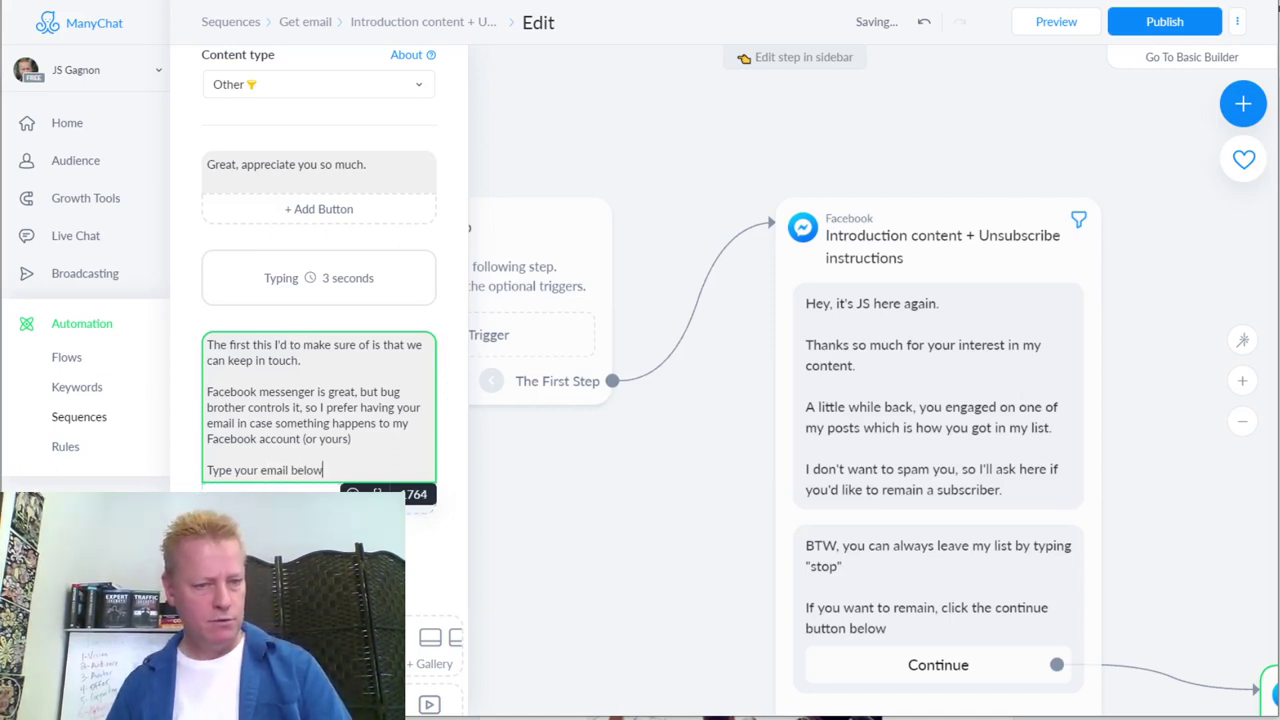
- Add a user input block below the second text block and move the "Type your email below" line into its question
scroll(318, 350, down, 2)
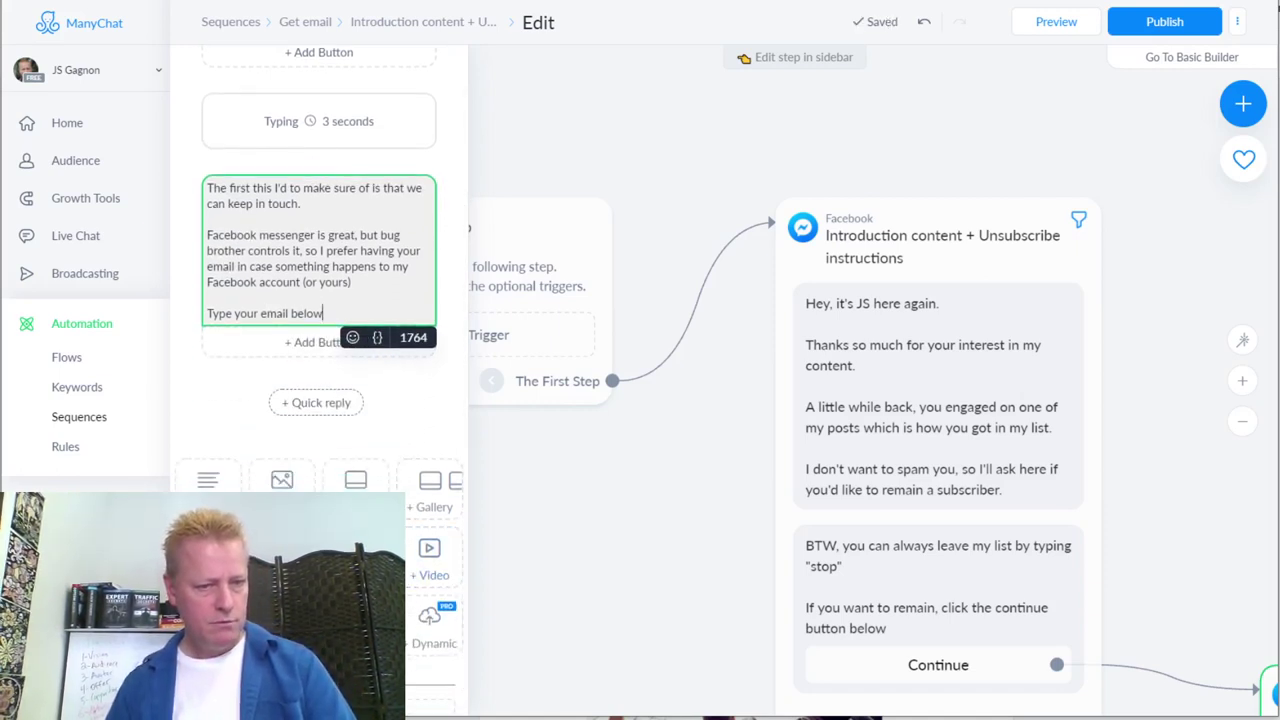
click(316, 402)
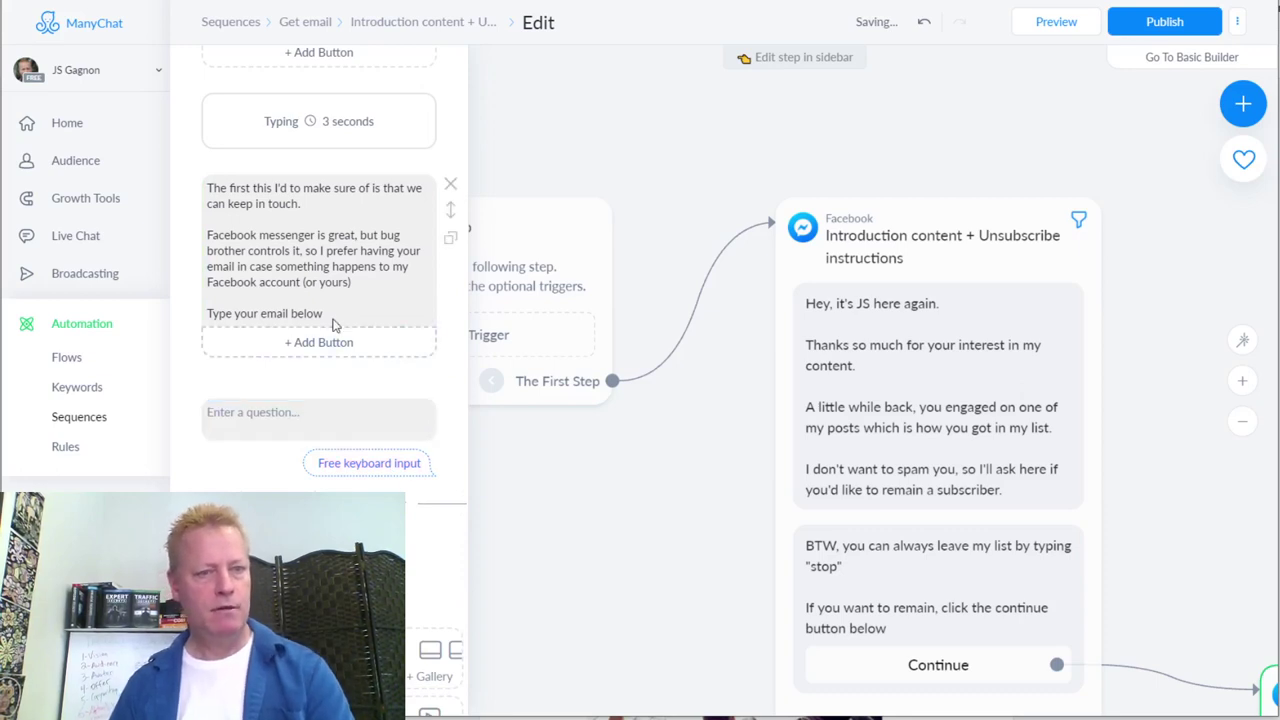
drag(323, 314, 208, 315)
key(ctrl+c)
key(BackSpace)
key(BackSpace)
key(BackSpace)
click(258, 389)
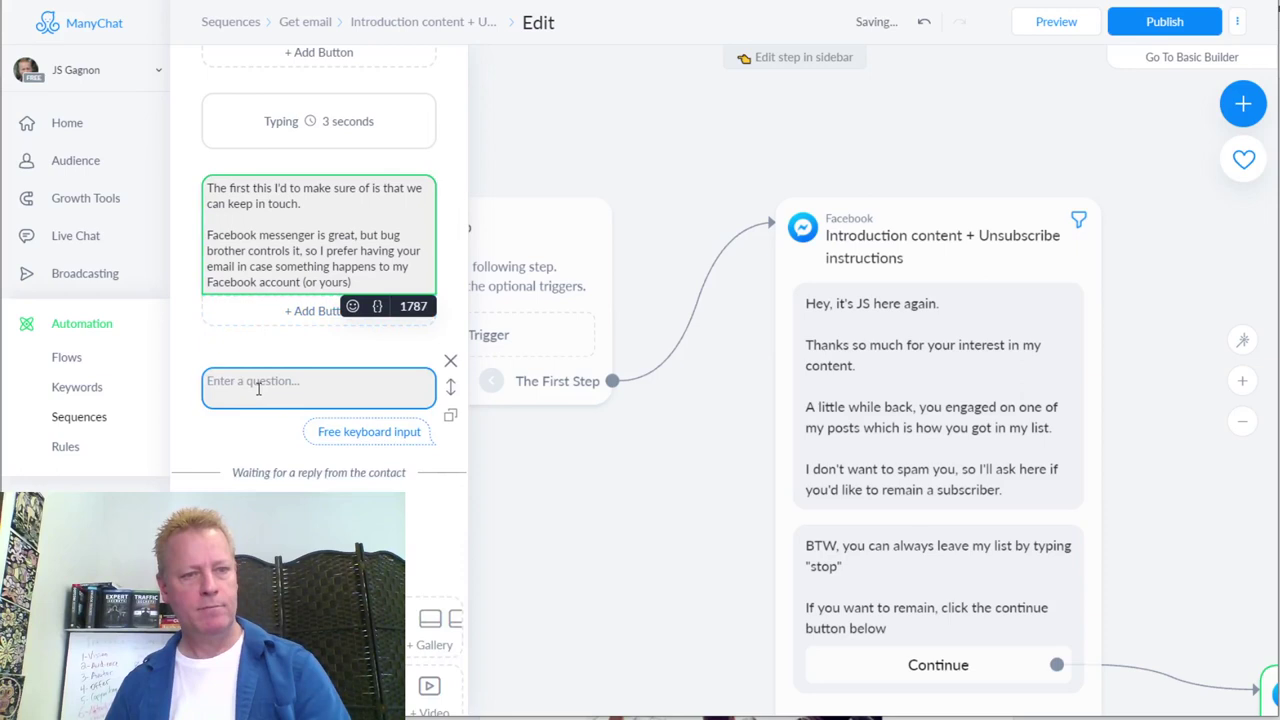
key(ctrl+v)
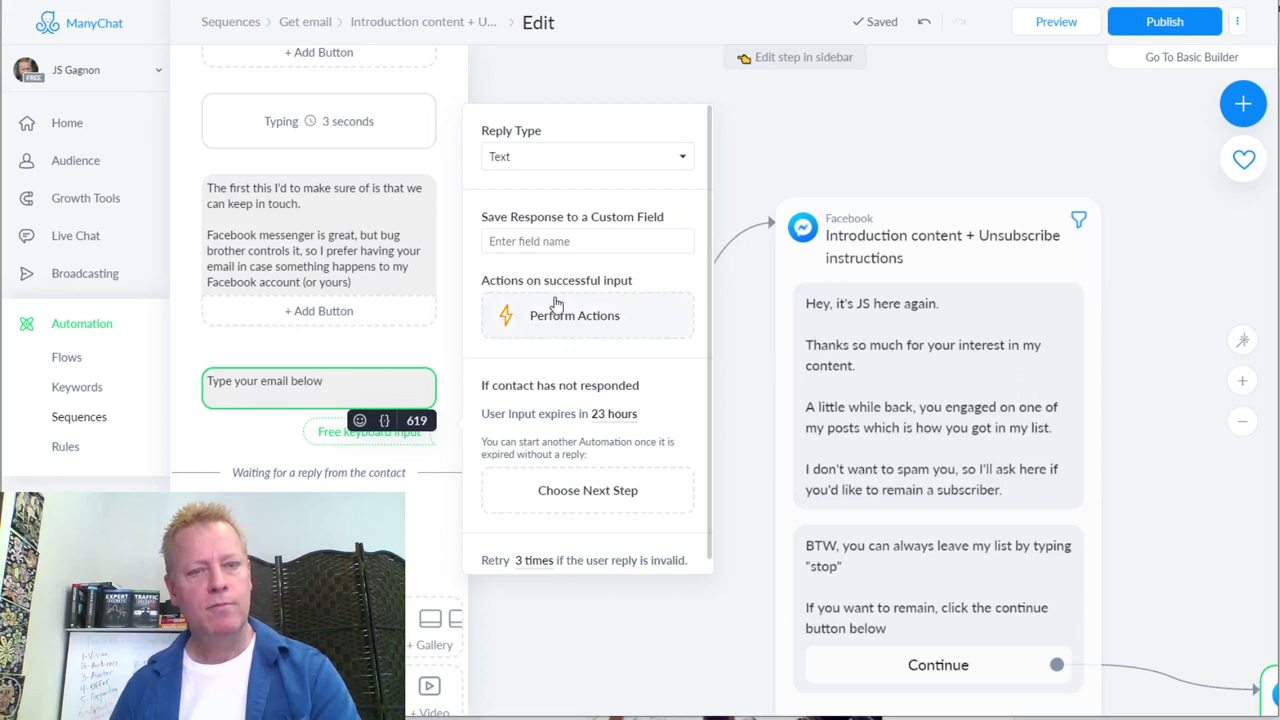
- Set the question's reply type to Email and enable saving the email to the system field
click(559, 164)
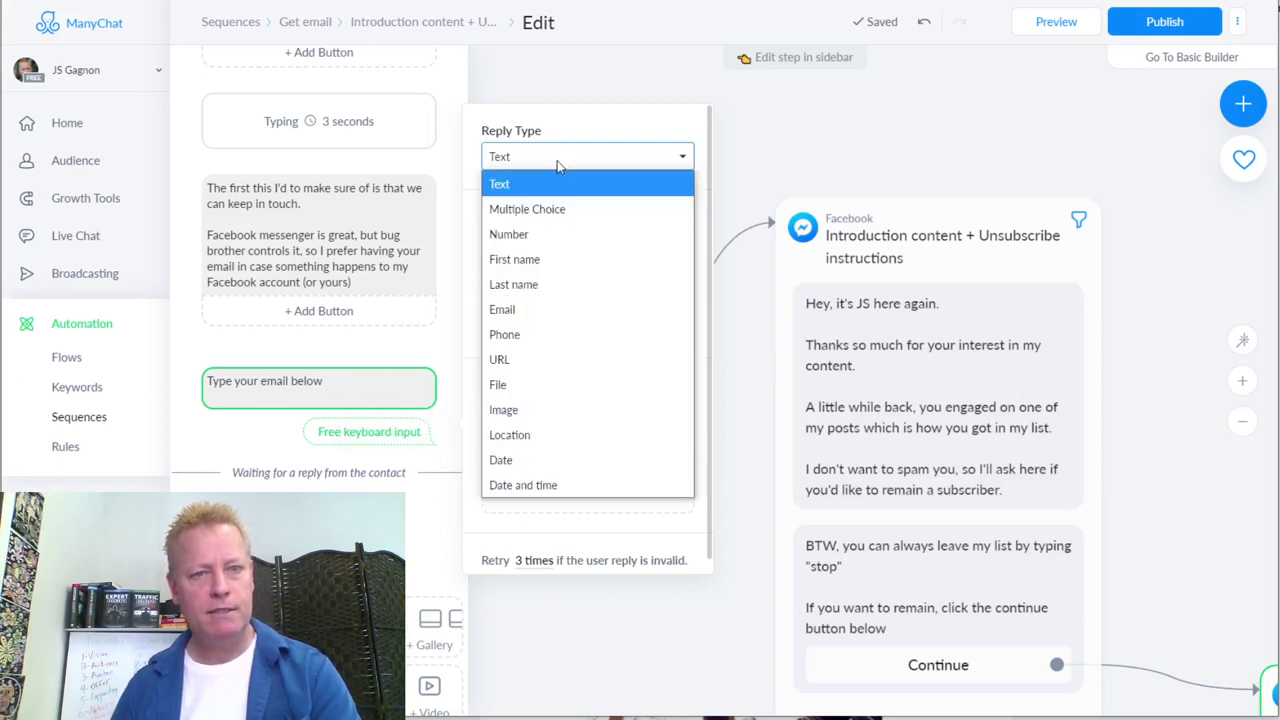
click(540, 309)
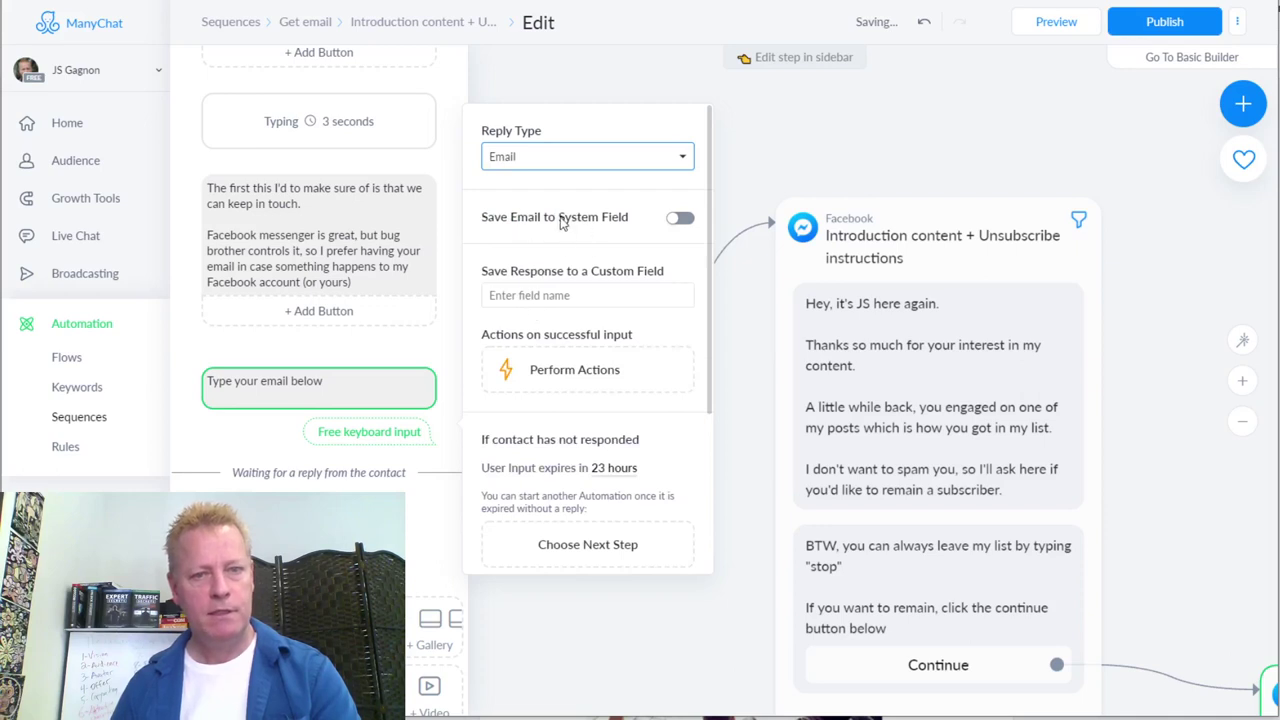
click(680, 218)
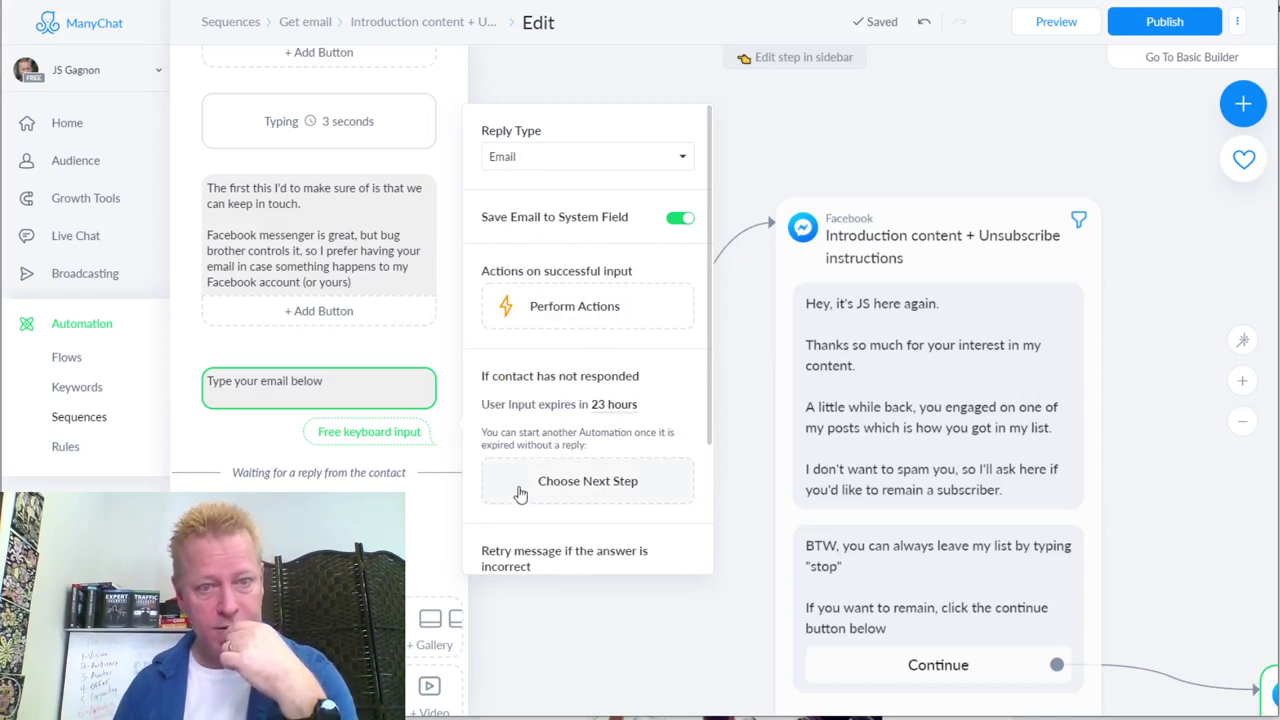
- Review the email question's settings for missing responses, the retry message, the skip text and the retry limit
scroll(612, 455, down, 2)
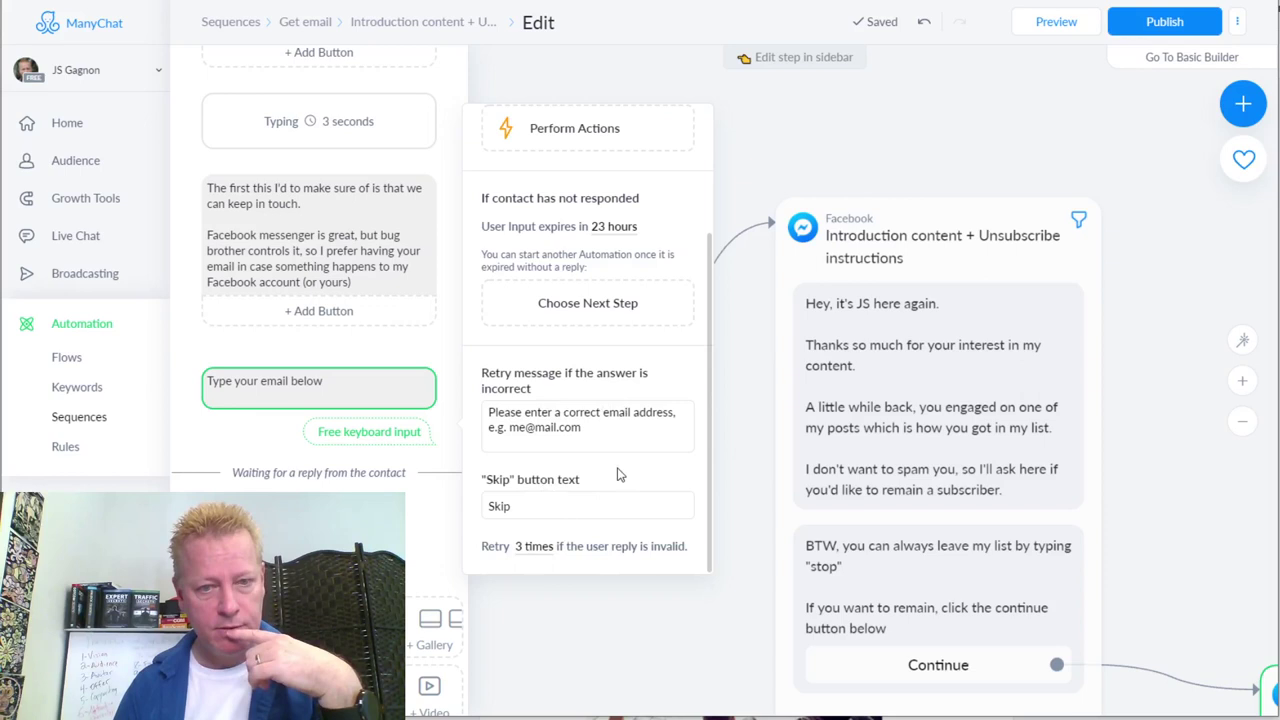
scroll(617, 475, up, 2)
scroll(610, 478, down, 2)
scroll(600, 480, up, 1)
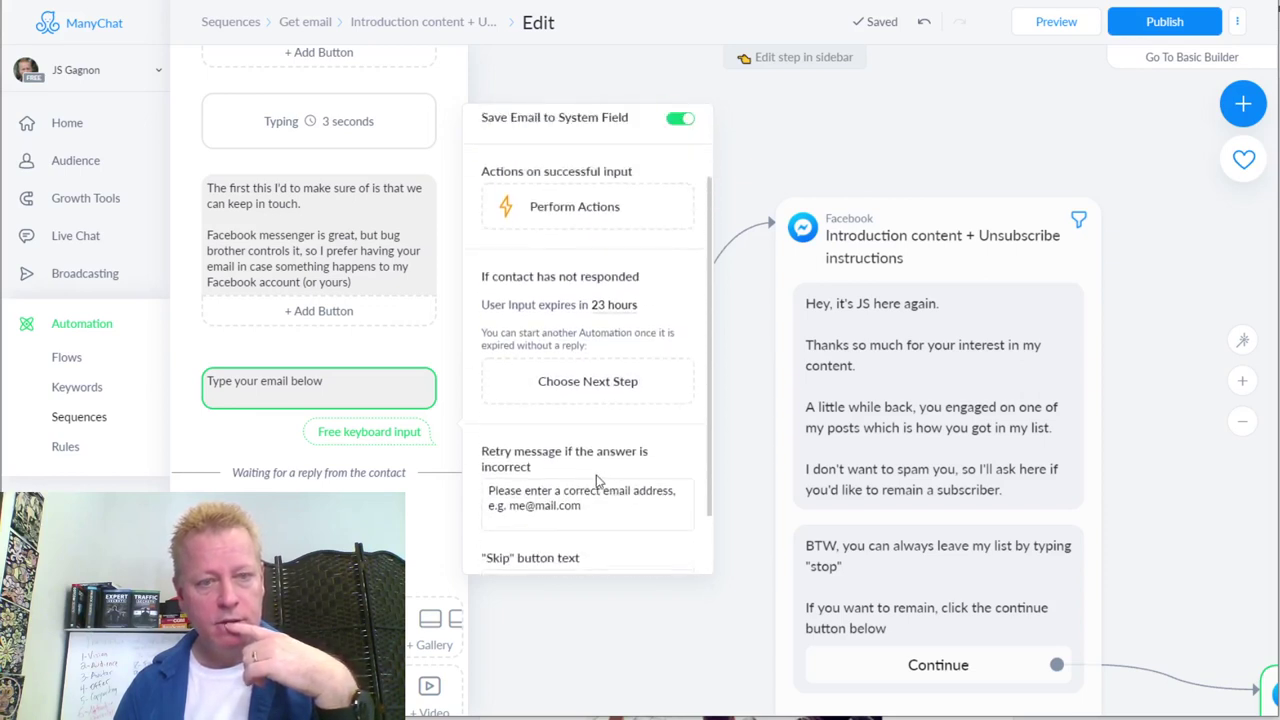
scroll(597, 482, up, 1)
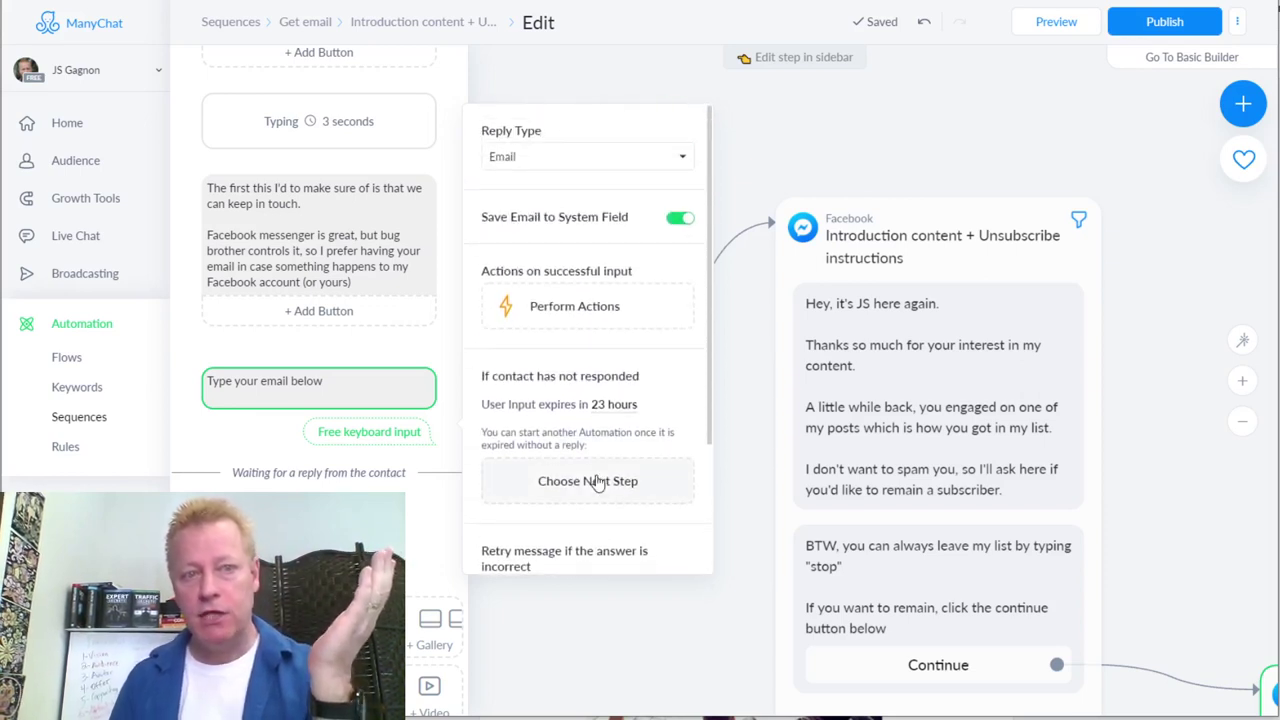
scroll(590, 478, down, 2)
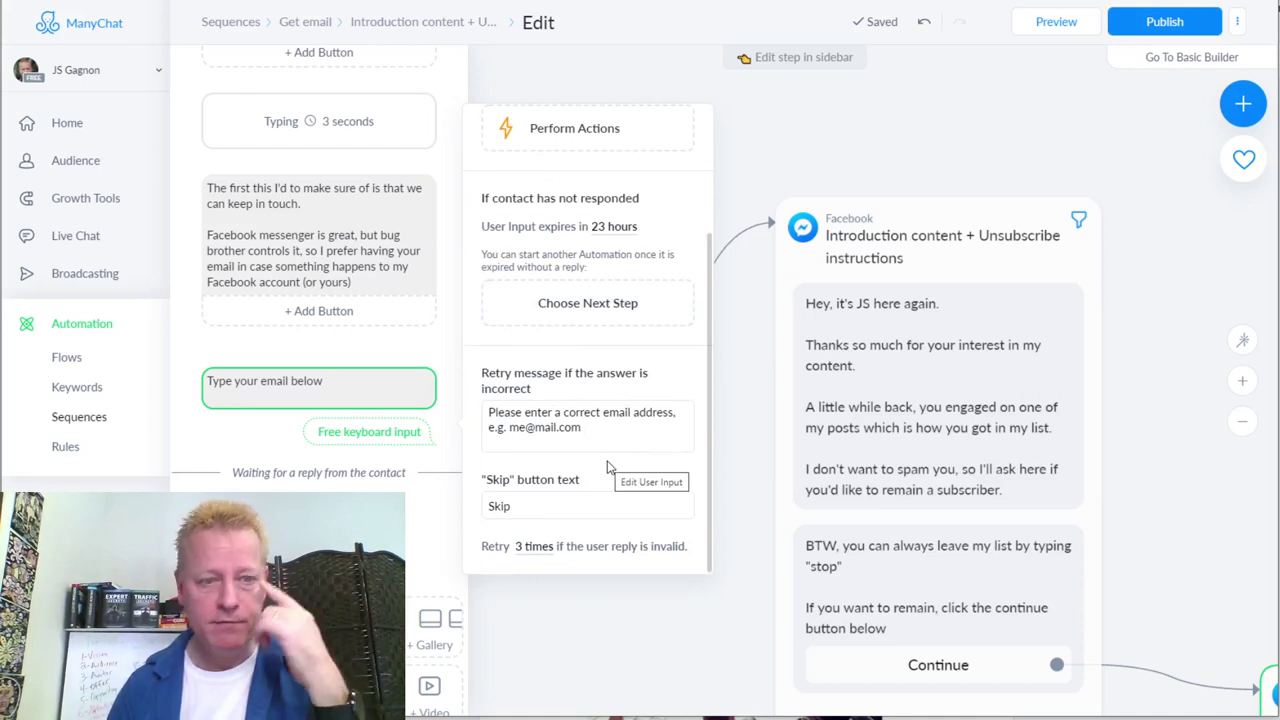
click(422, 538)
click(402, 398)
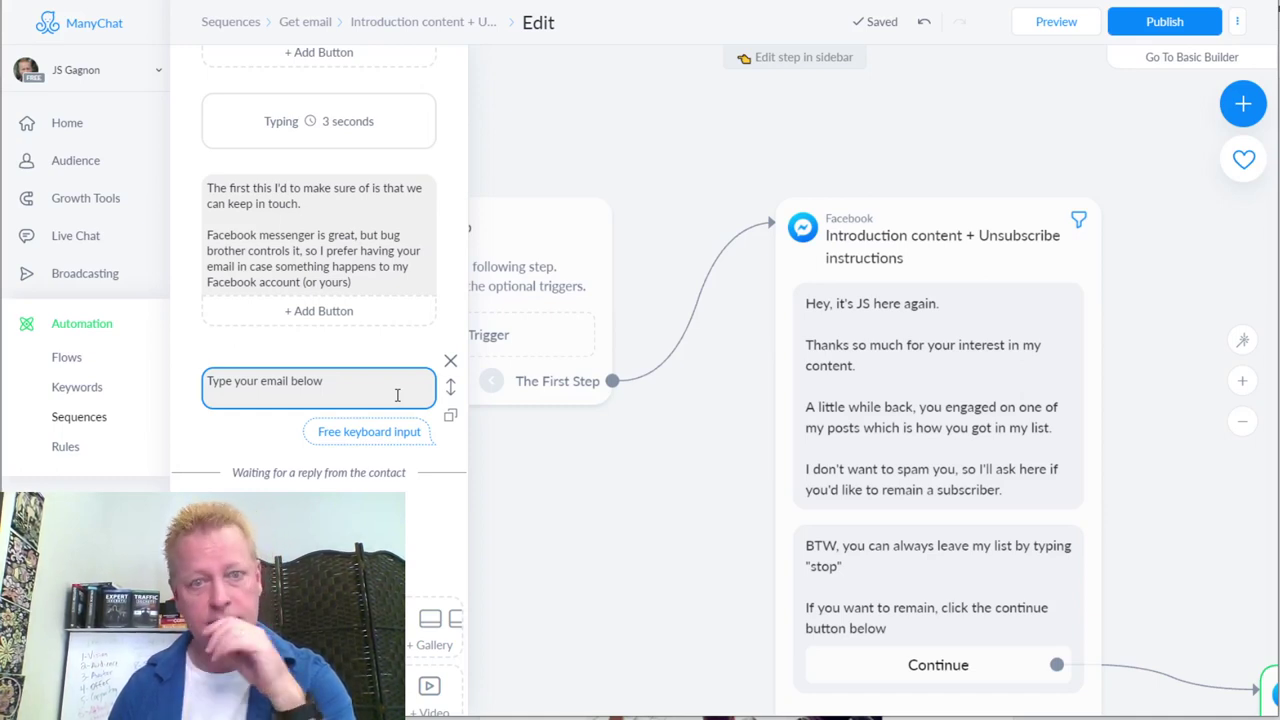
- Examine the actions available for a successful email reply and return to the message
click(397, 395)
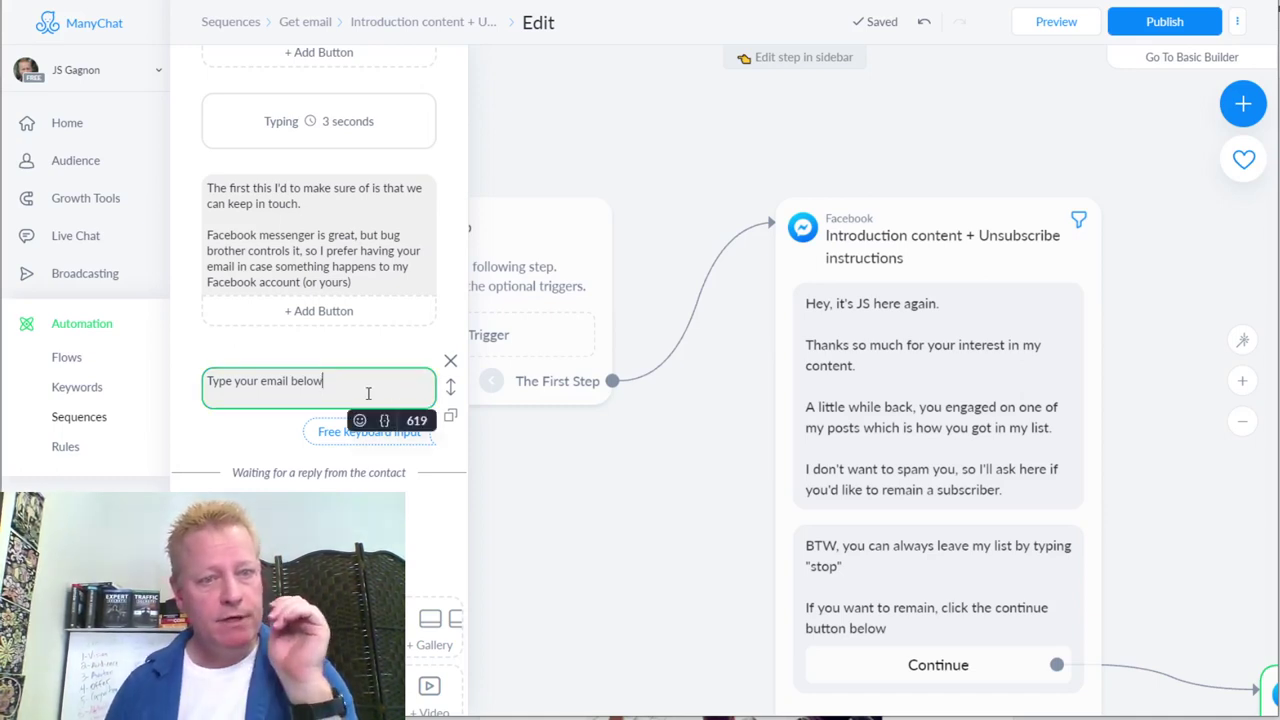
click(593, 306)
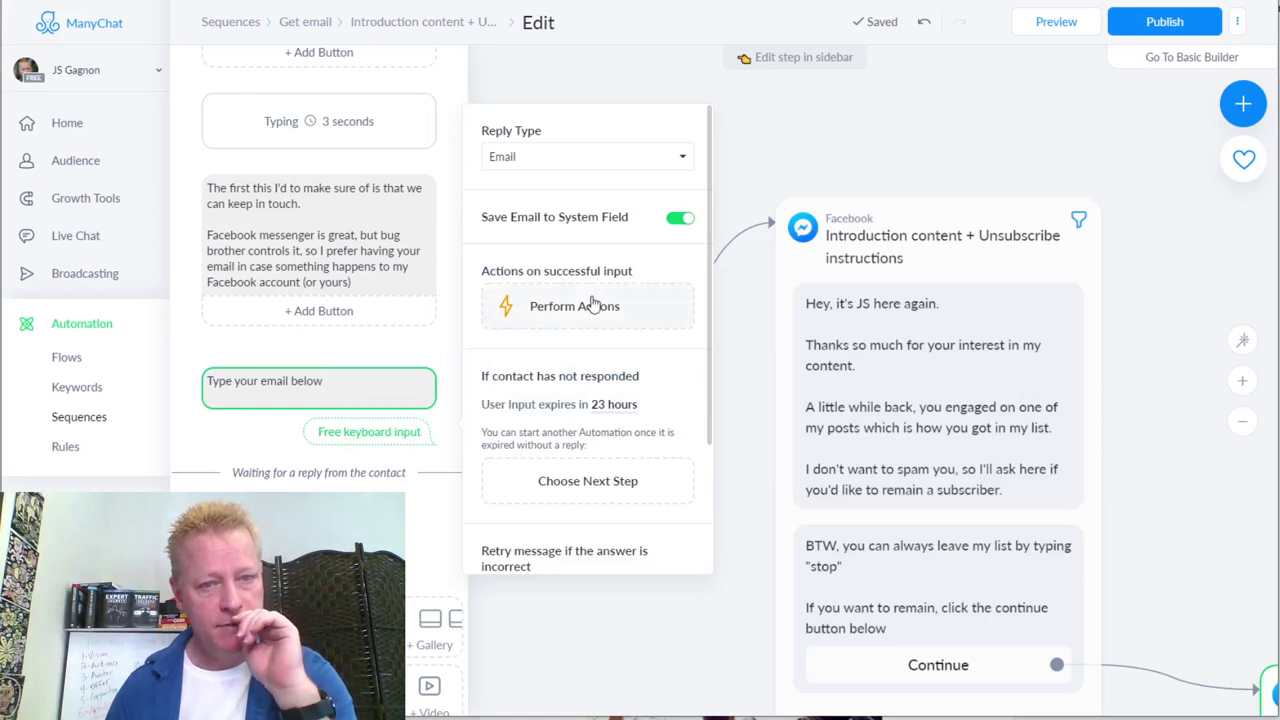
click(617, 328)
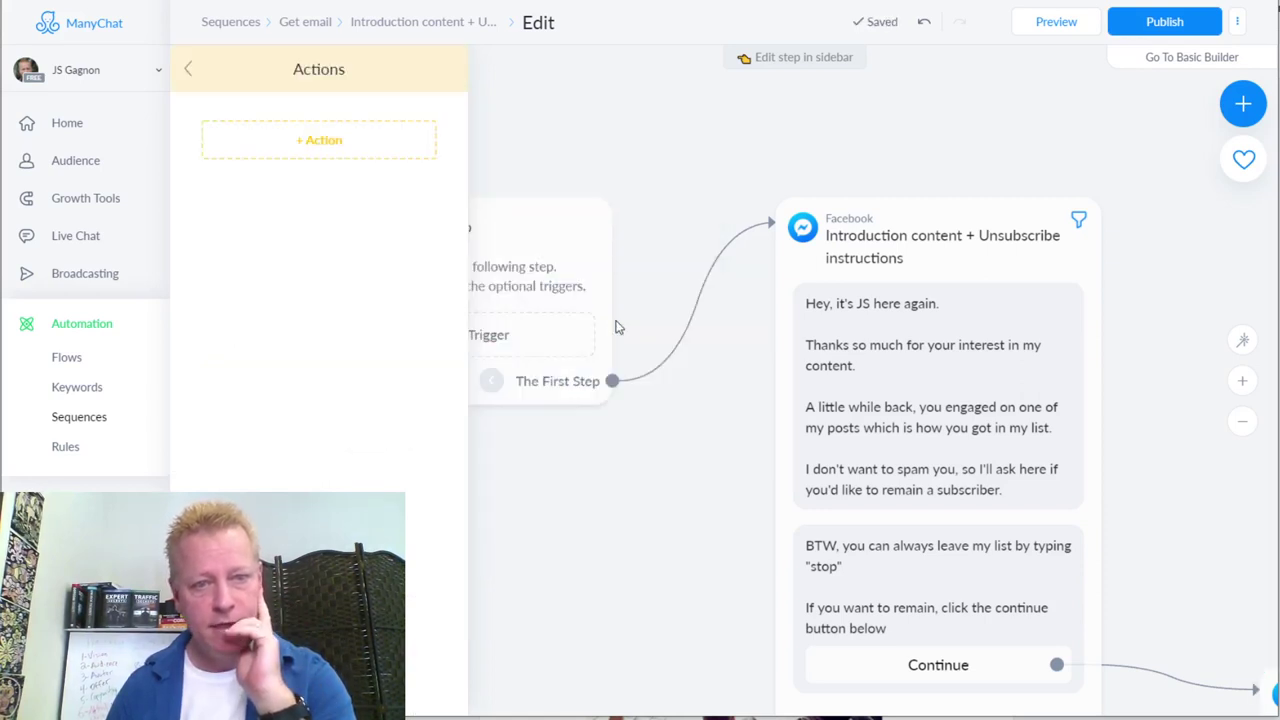
click(344, 150)
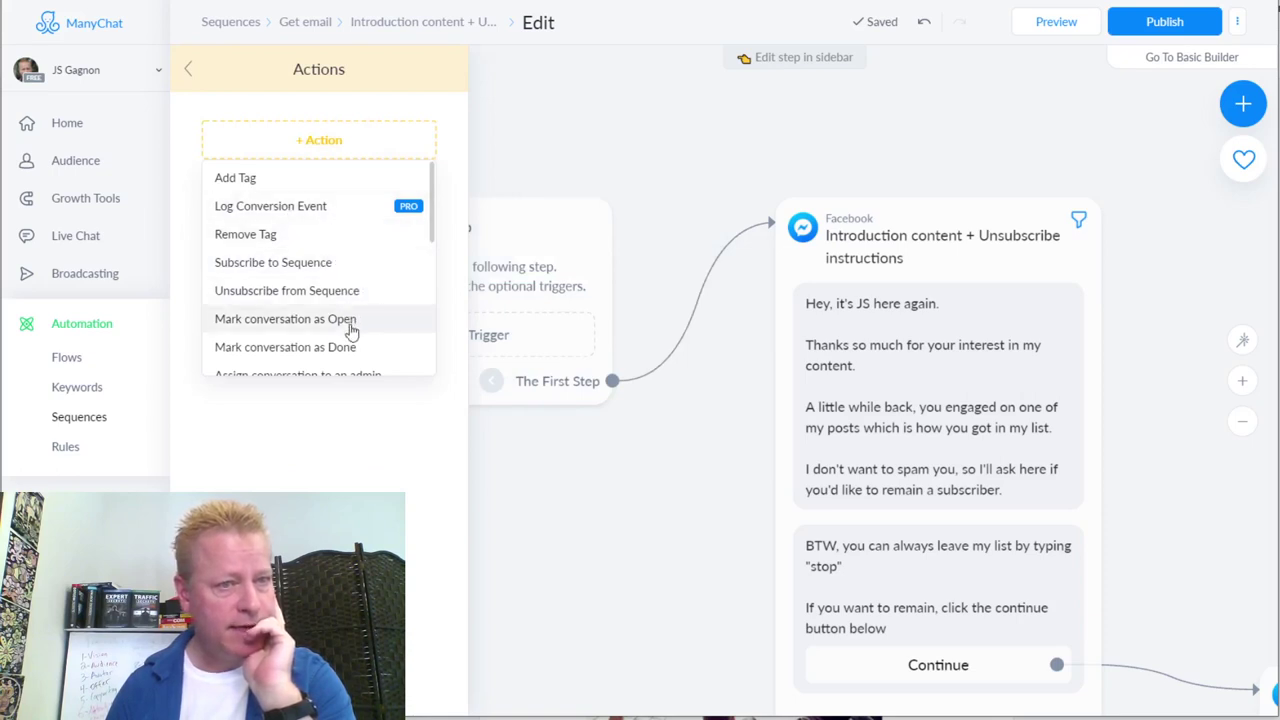
scroll(366, 320, down, 5)
scroll(330, 340, up, 2)
scroll(330, 340, down, 4)
scroll(330, 342, up, 5)
scroll(330, 342, up, 3)
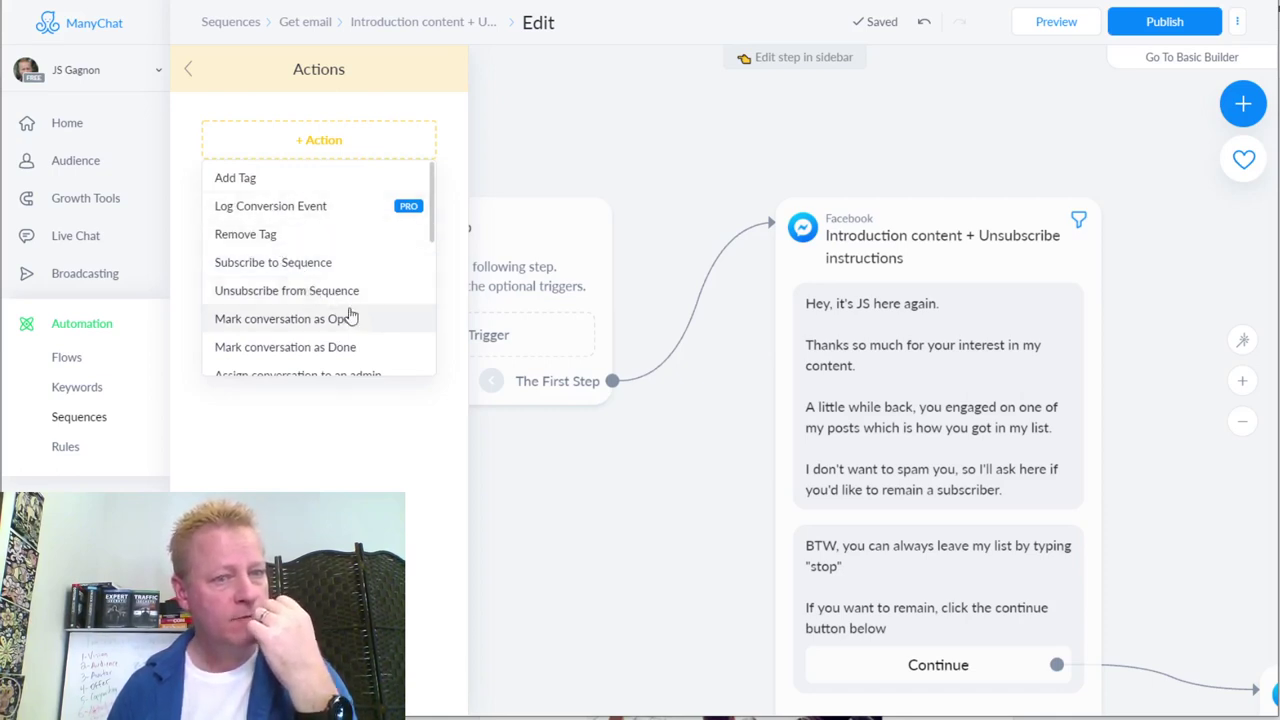
scroll(295, 263, down, 2)
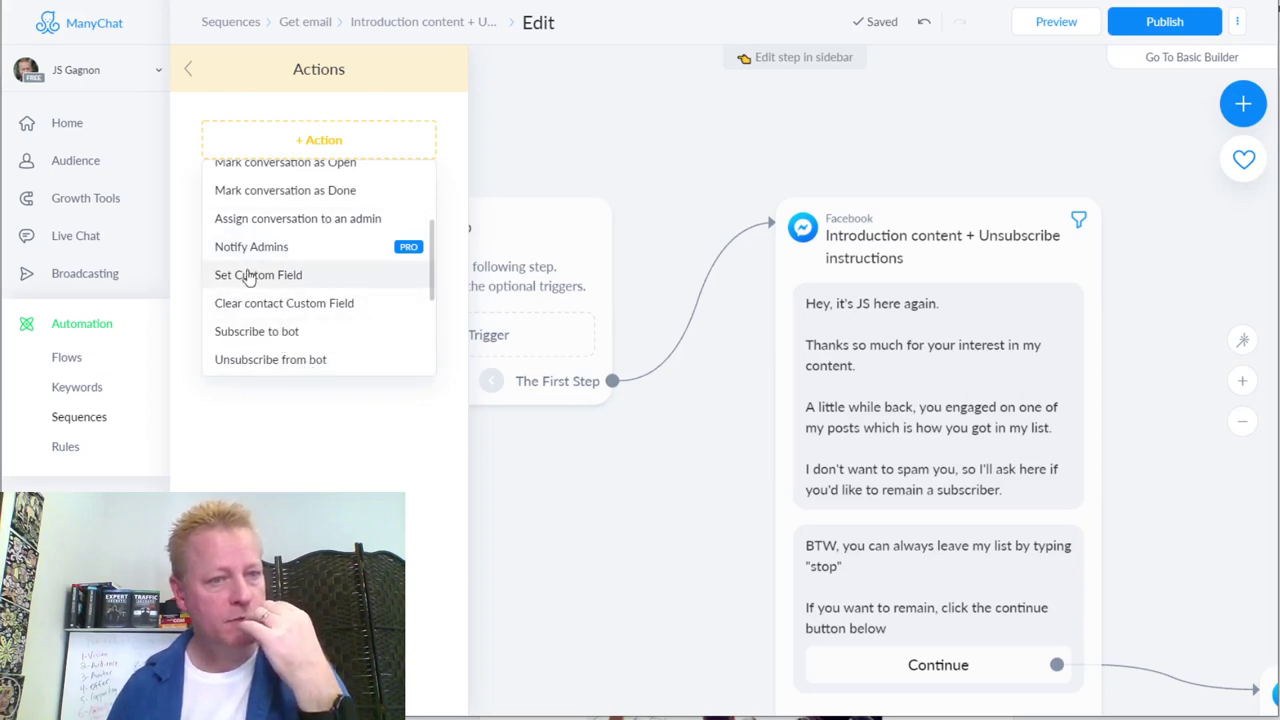
click(297, 423)
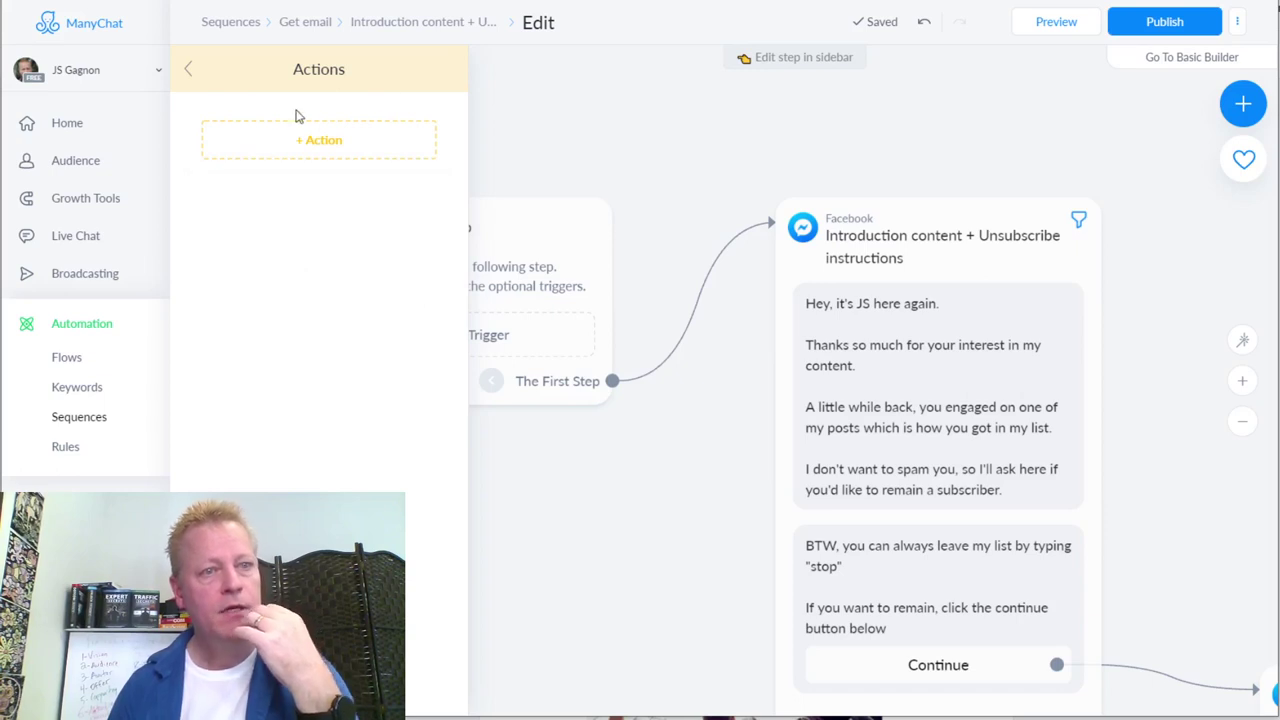
click(183, 70)
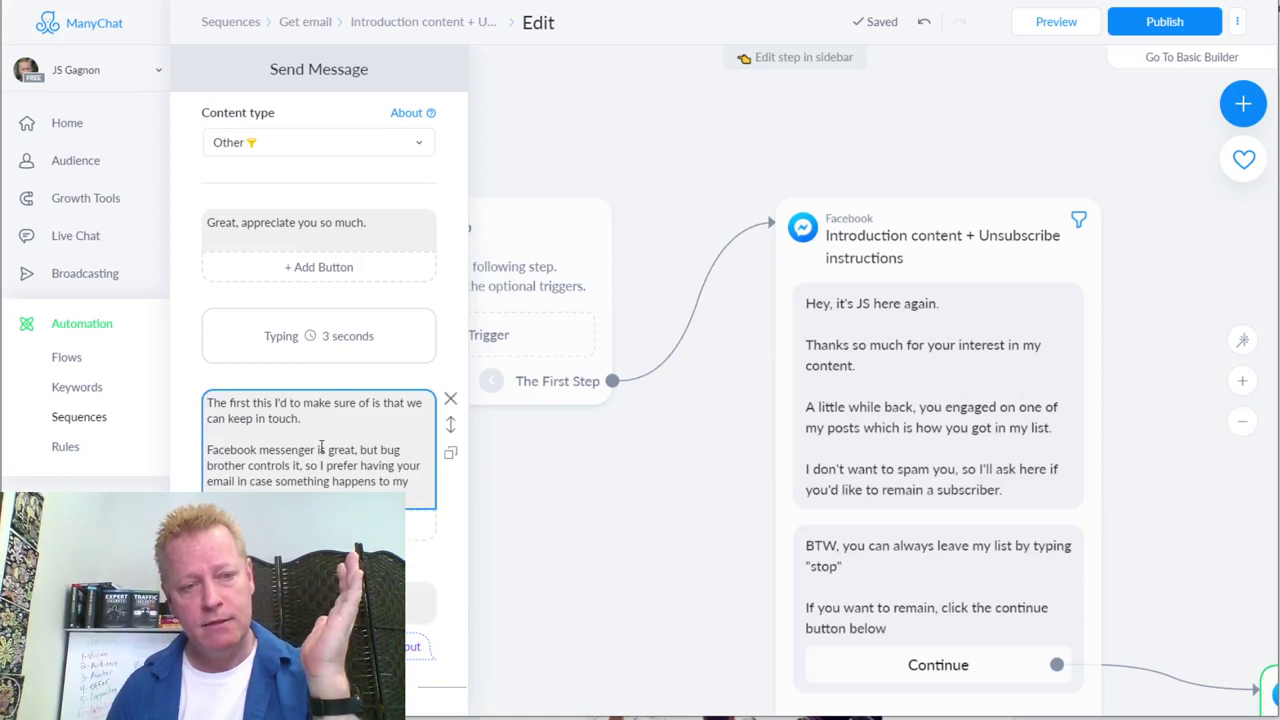
- Try to publish the flow, check the email question block, and close the message's editor
click(1160, 22)
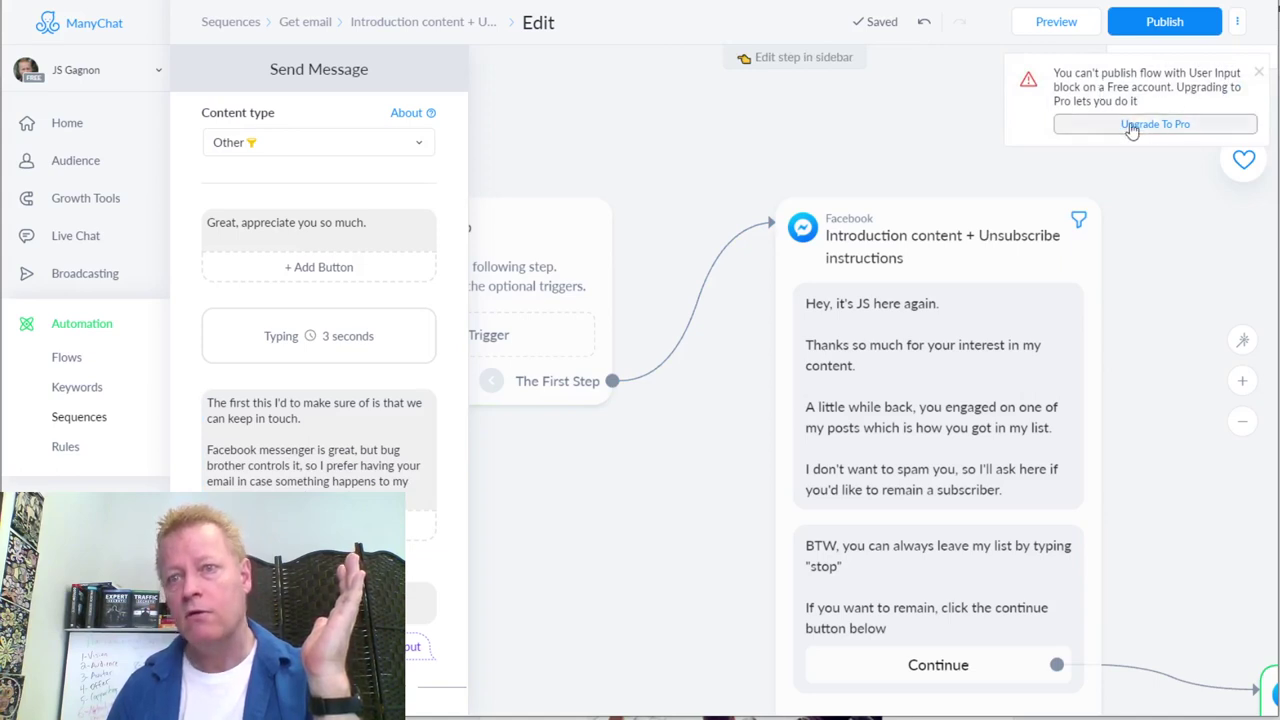
mouse_move(408, 575)
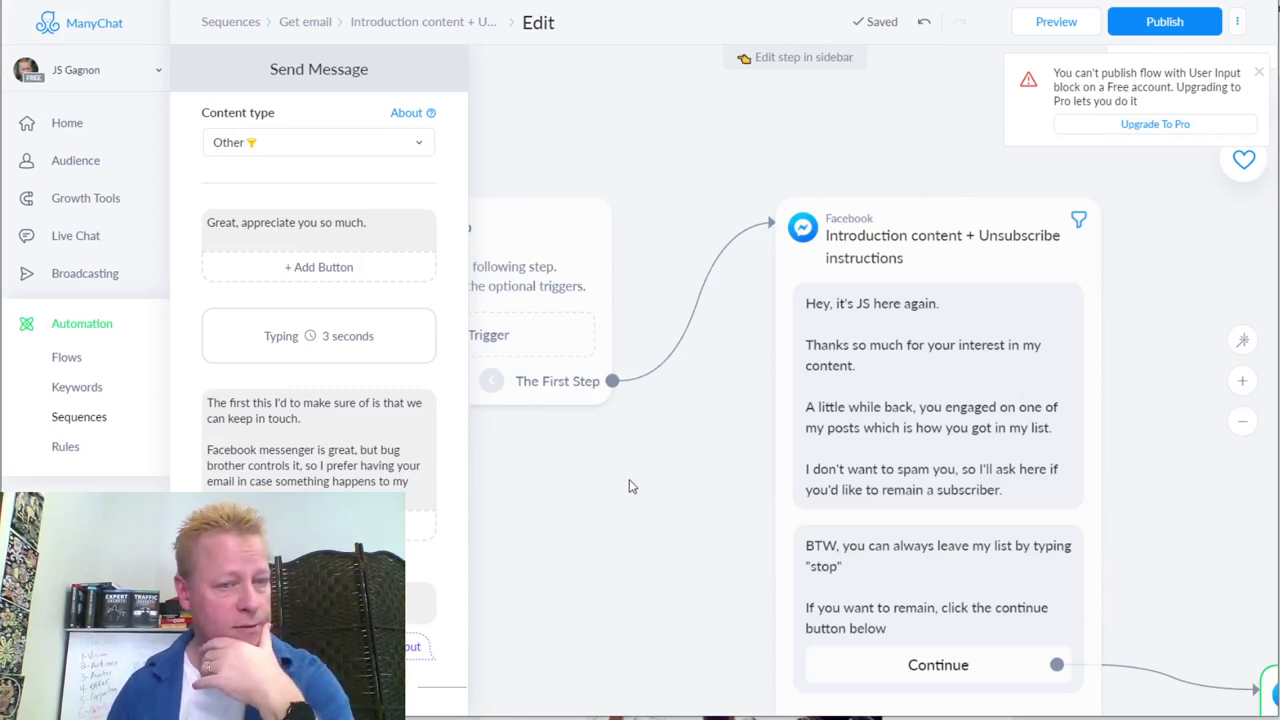
scroll(320, 420, down, 3)
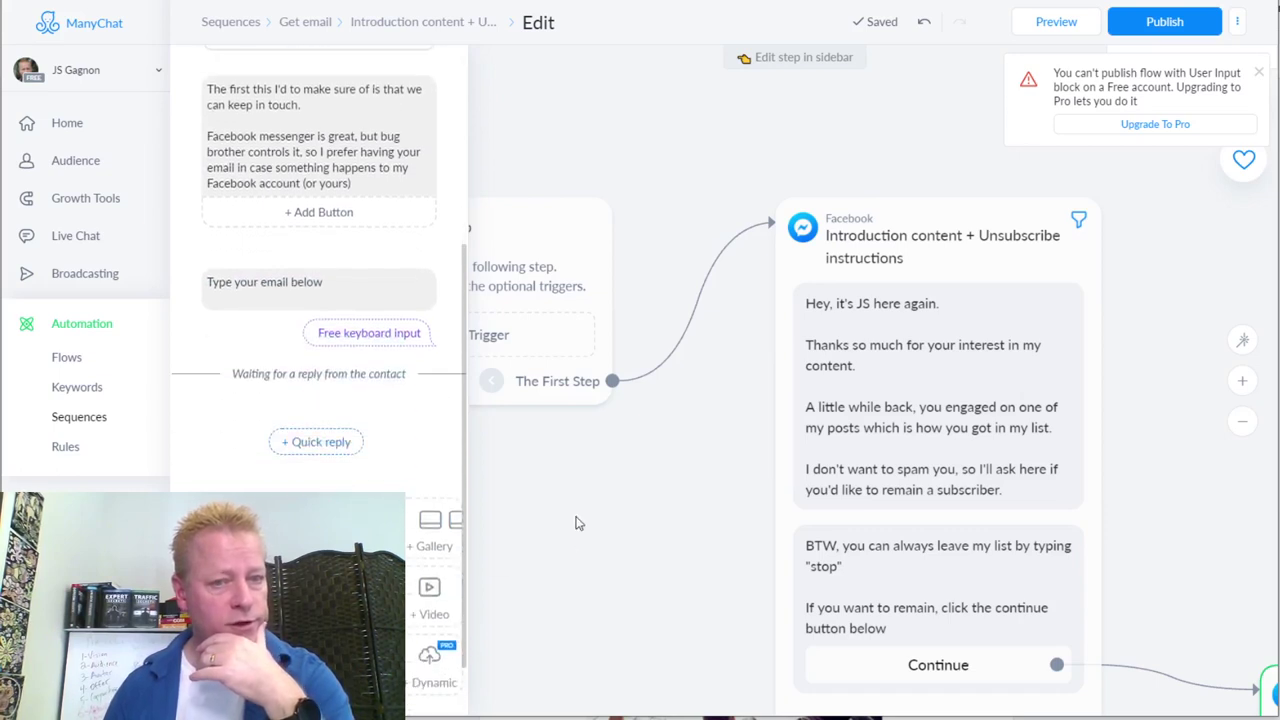
click(575, 523)
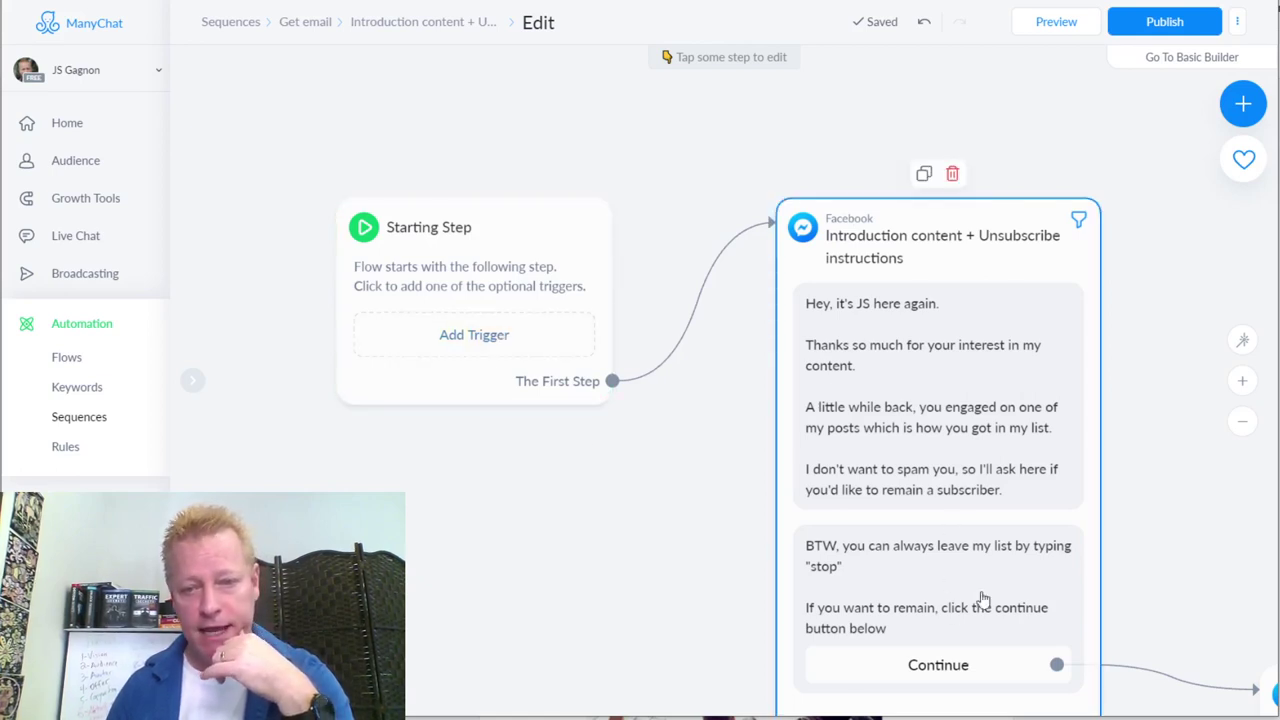
- Disconnect the empty Actions step from the email question's reply and delete it from the flow
scroll(1100, 550, down, 3)
scroll(1100, 550, right, 5)
drag(1152, 563, 956, 283)
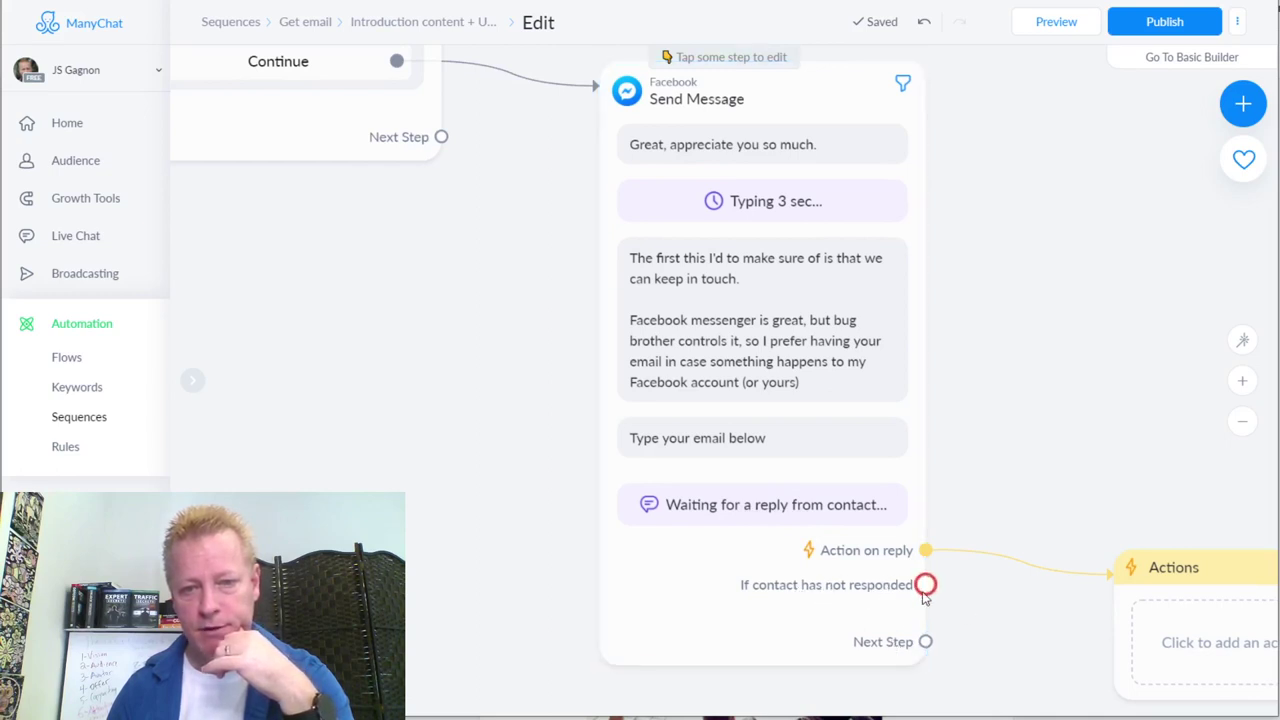
drag(994, 611, 737, 451)
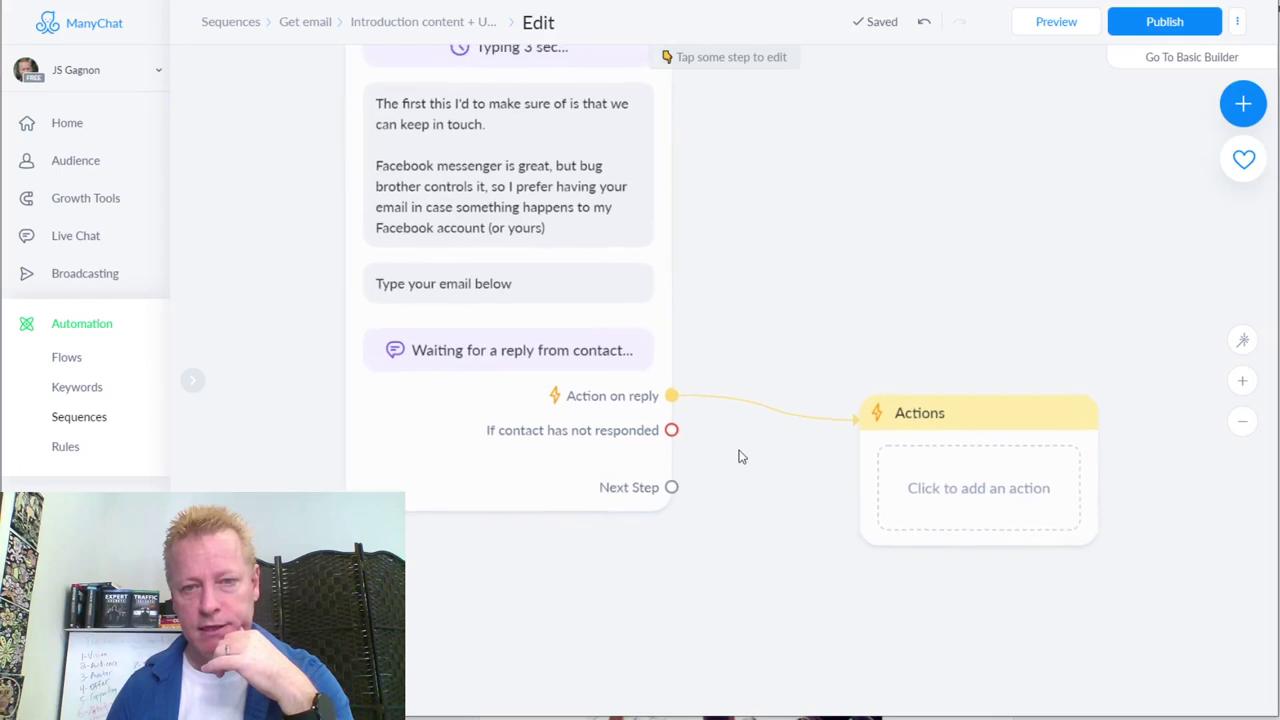
click(821, 391)
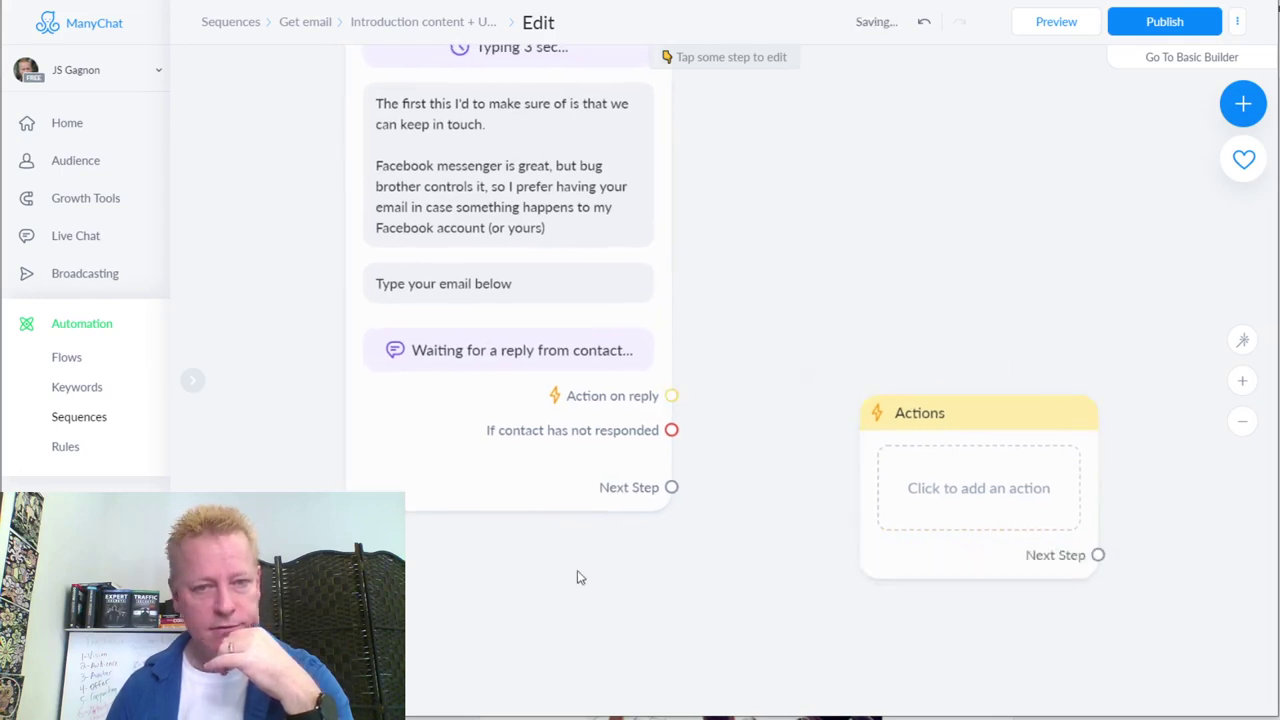
click(993, 373)
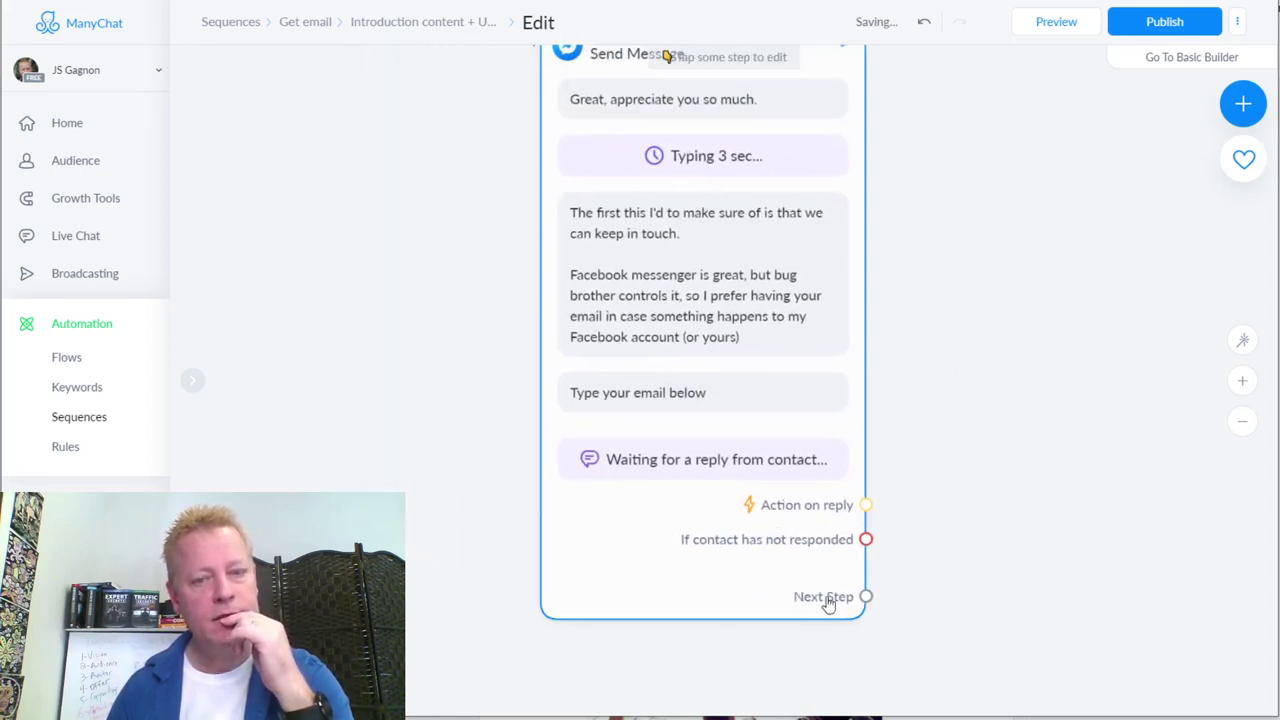
- Arrange the starting step, the introduction message and the email request message side by side in one row
scroll(737, 400, up, 4)
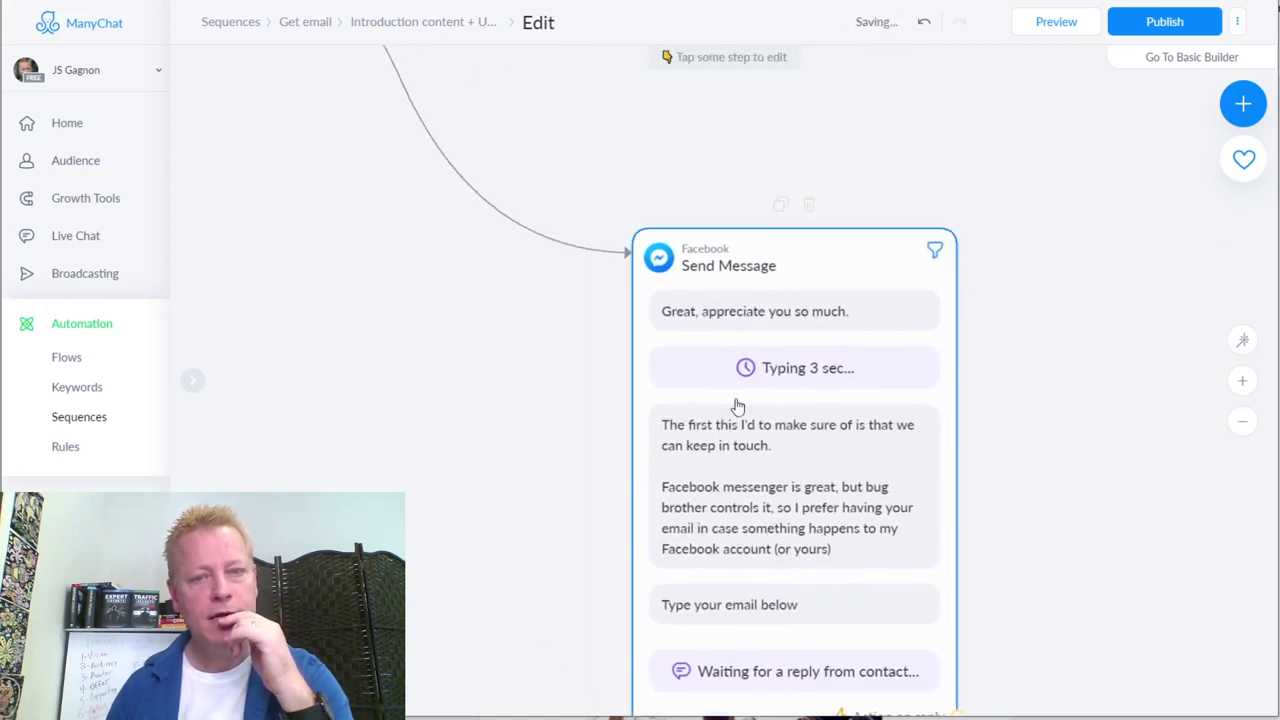
scroll(740, 405, down, 2)
ctrl+scroll(750, 405, down, 3)
drag(781, 451, 575, 252)
scroll(871, 491, up, 3)
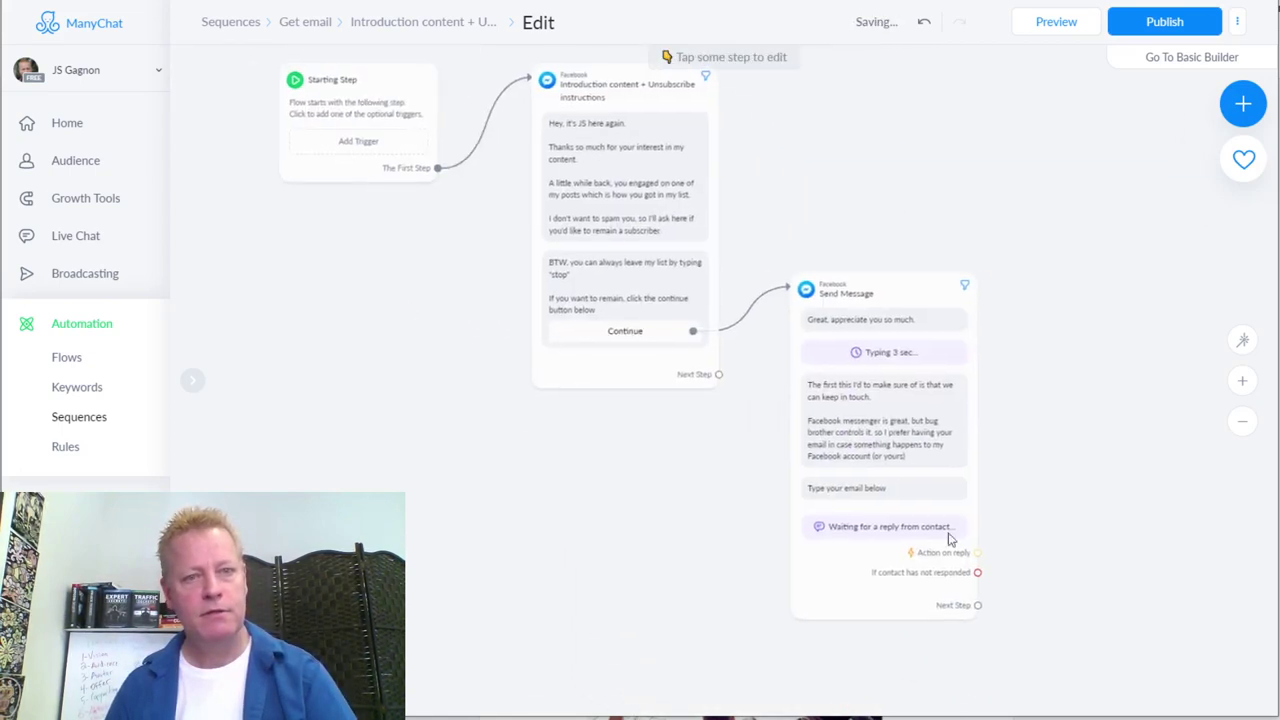
scroll(737, 466, up, 2)
drag(866, 491, 917, 250)
drag(733, 313, 758, 283)
drag(416, 215, 443, 185)
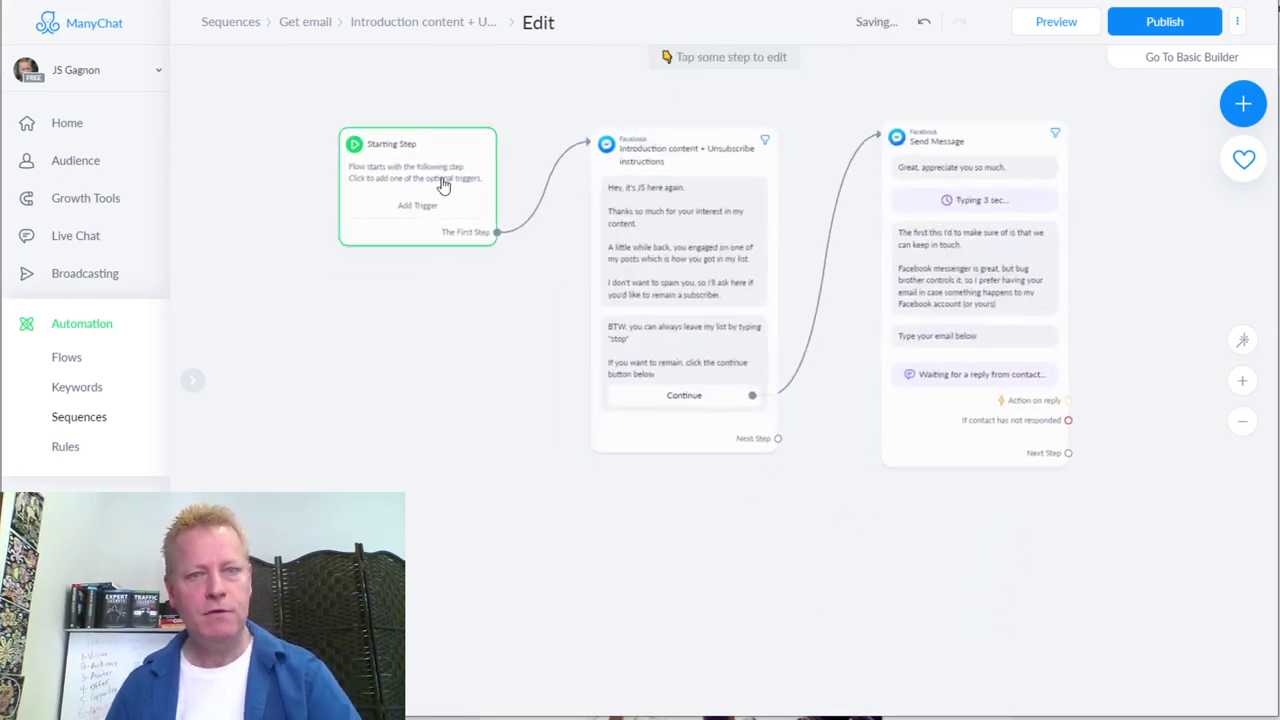
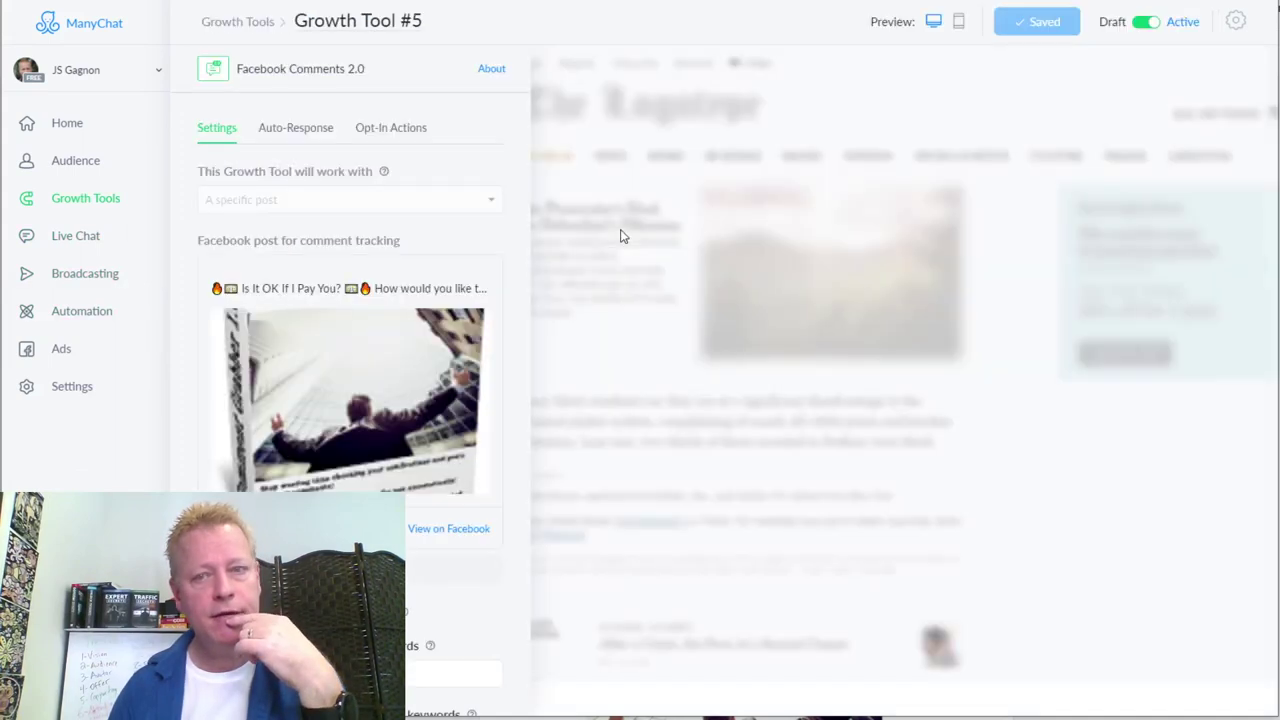
- Open Growth Tool #5's opt-in flow for editing and attach a new Actions step to the Become Affiliate button
click(387, 131)
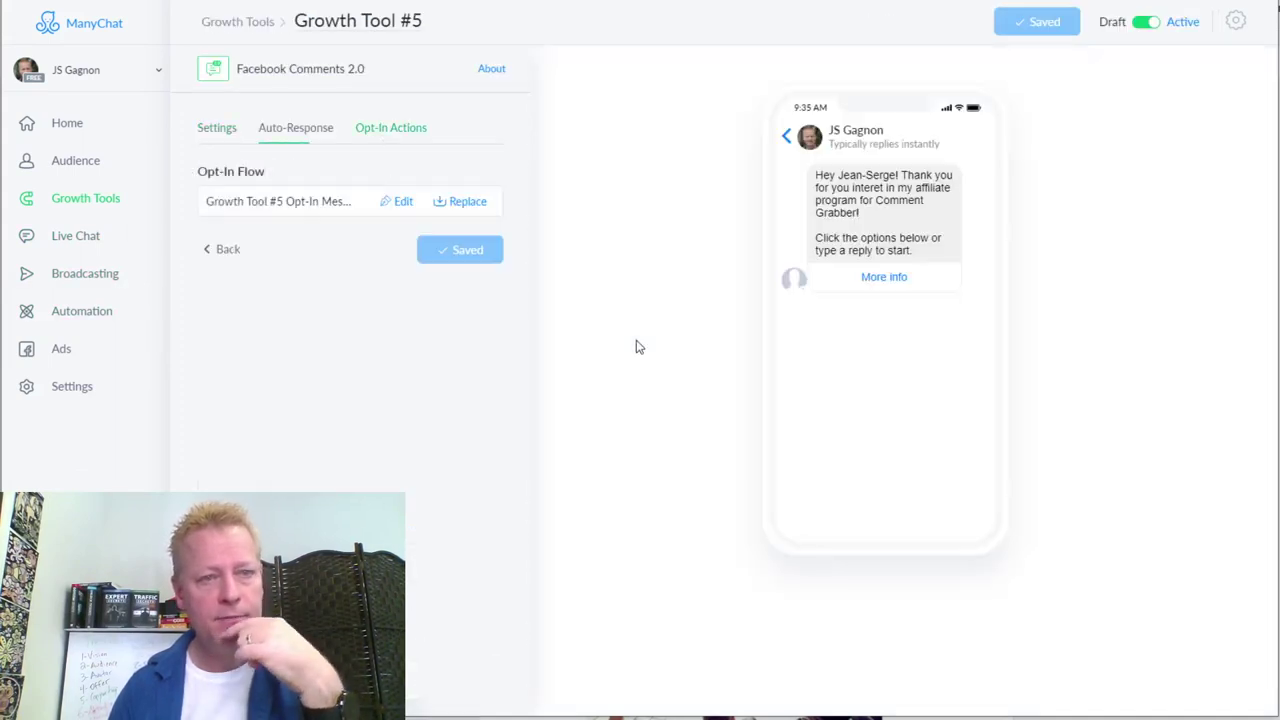
click(401, 201)
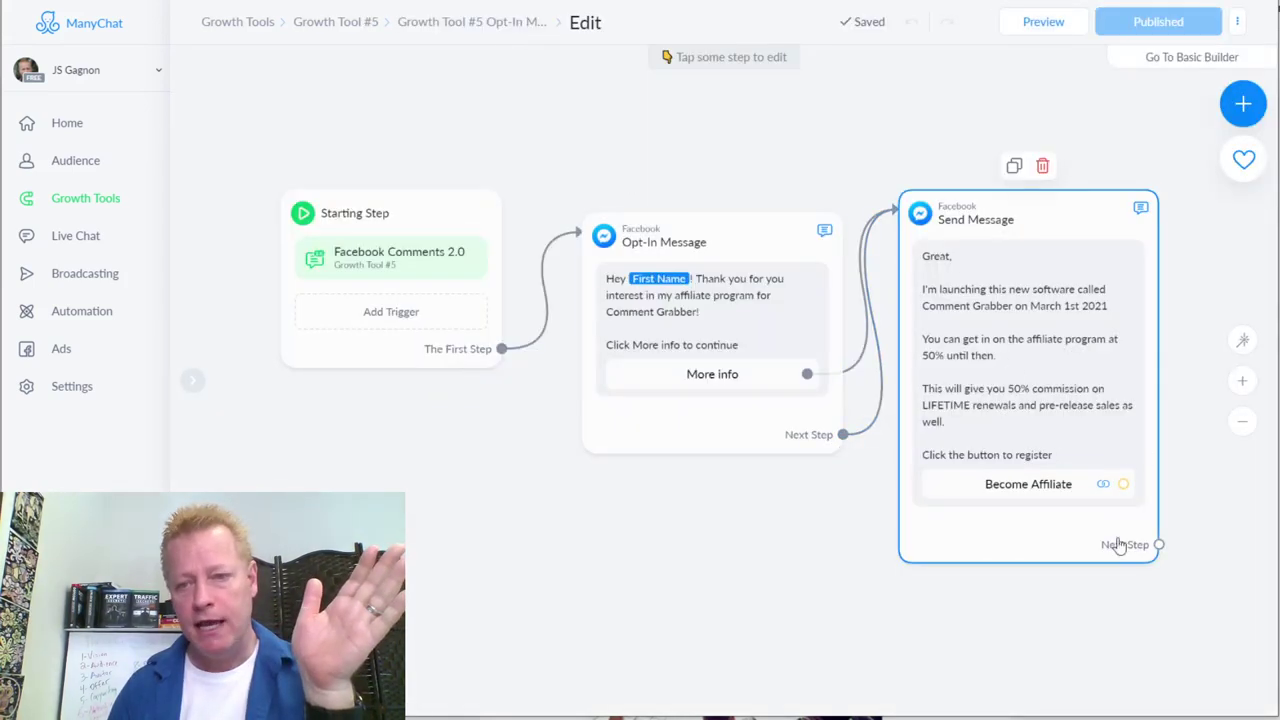
click(1124, 485)
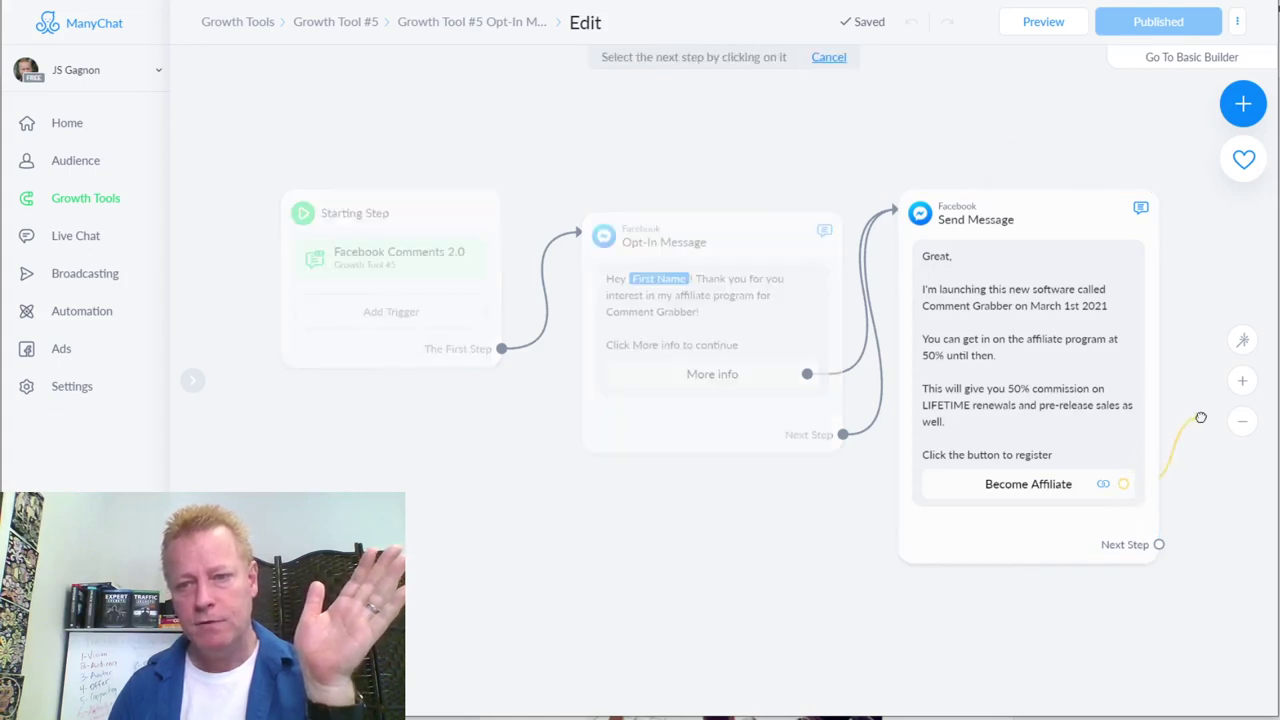
click(623, 597)
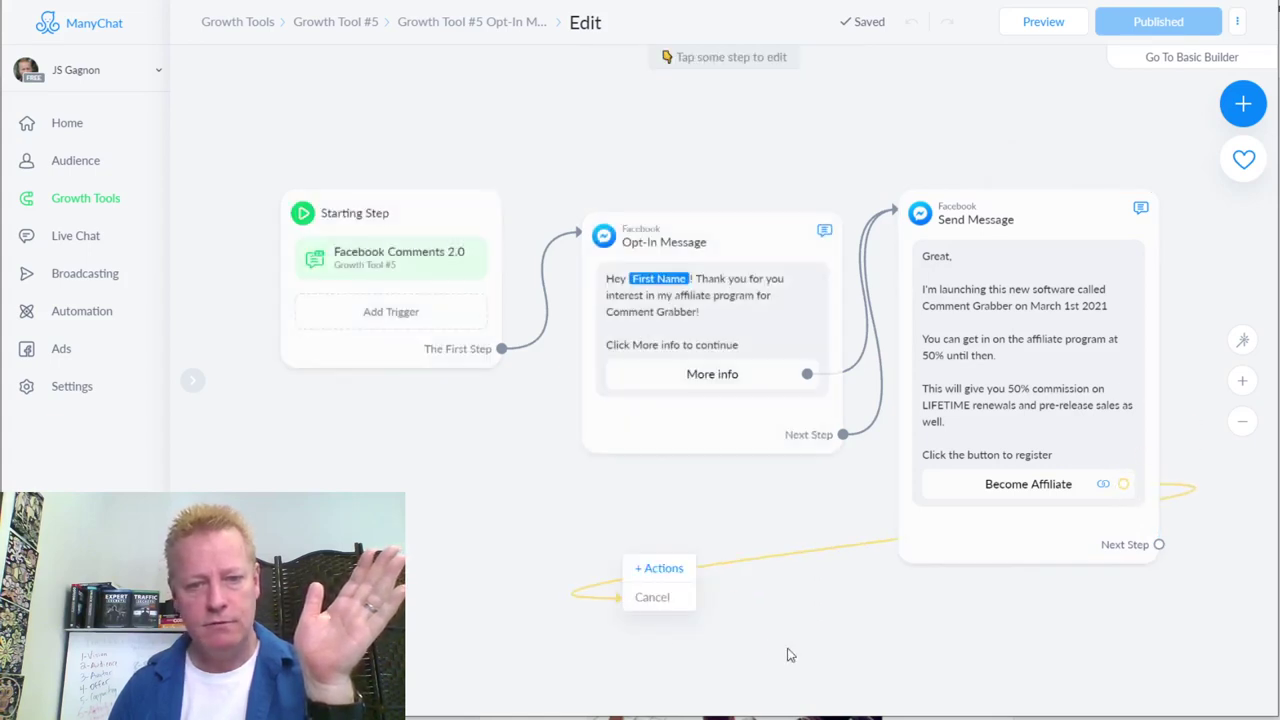
click(662, 568)
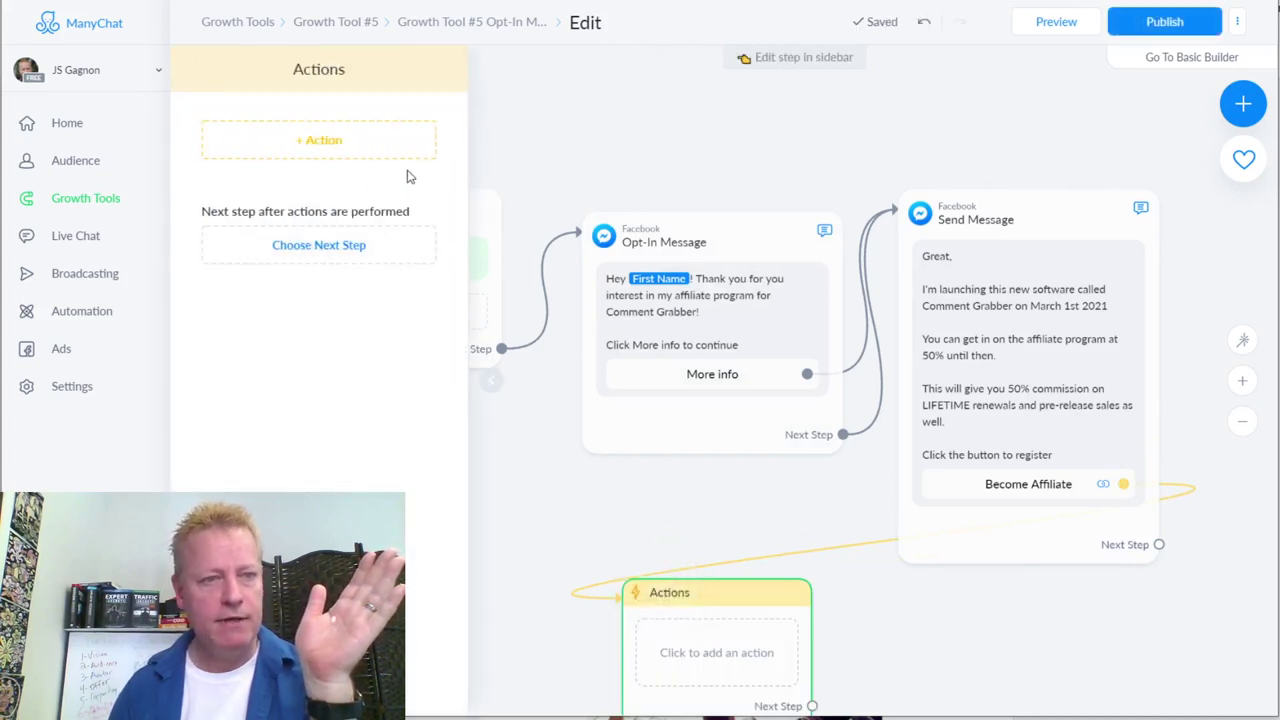
- Add a Subscribe to Sequence action for the "Get email" sequence to the new Actions step and publish the flow
click(349, 150)
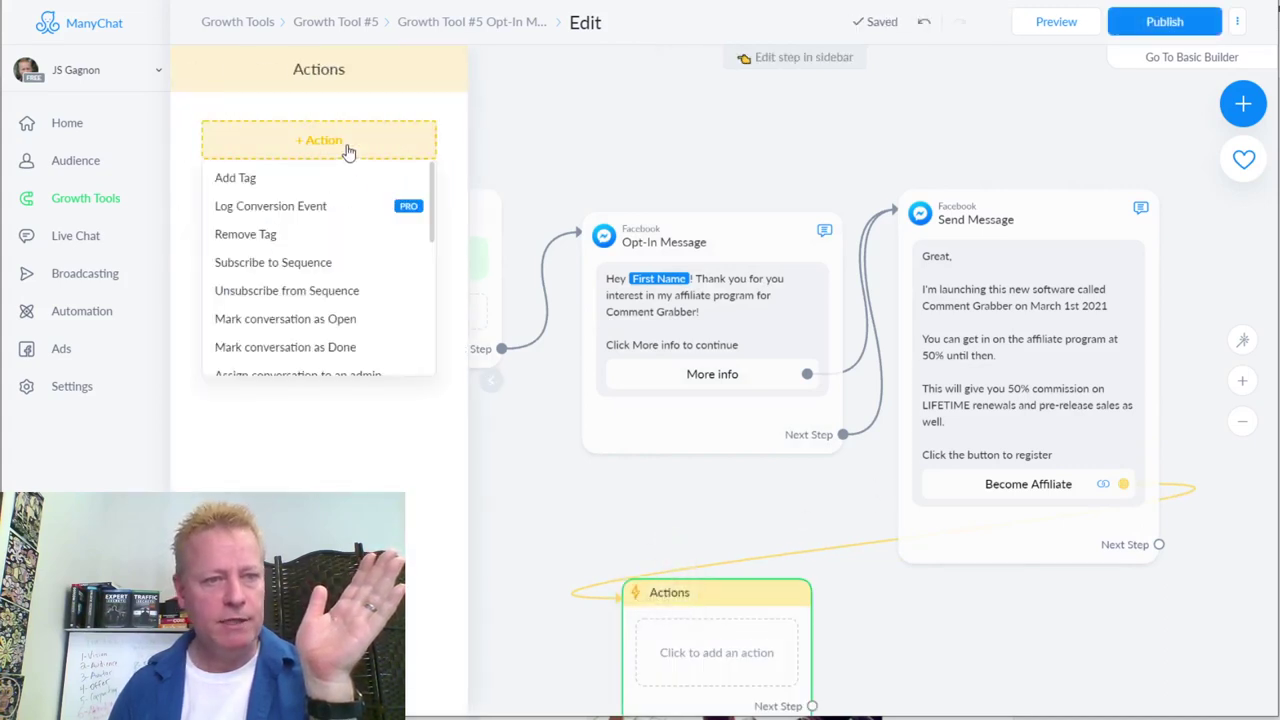
click(289, 270)
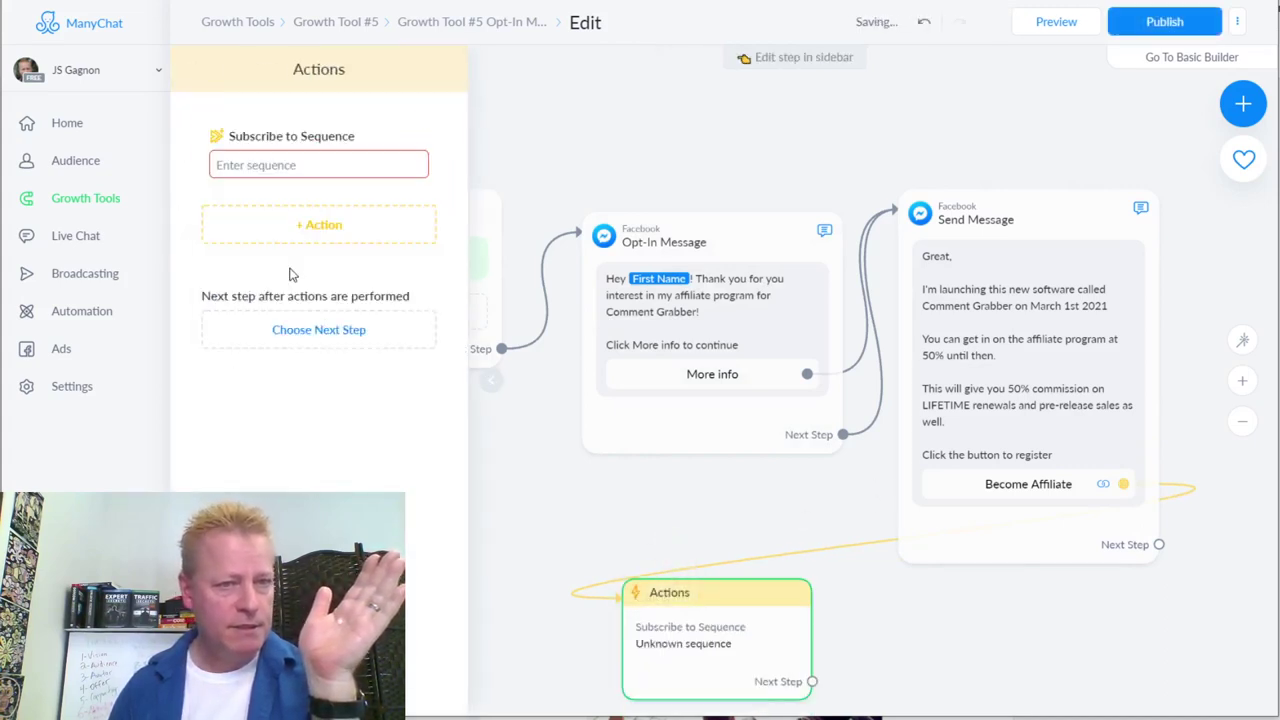
click(304, 195)
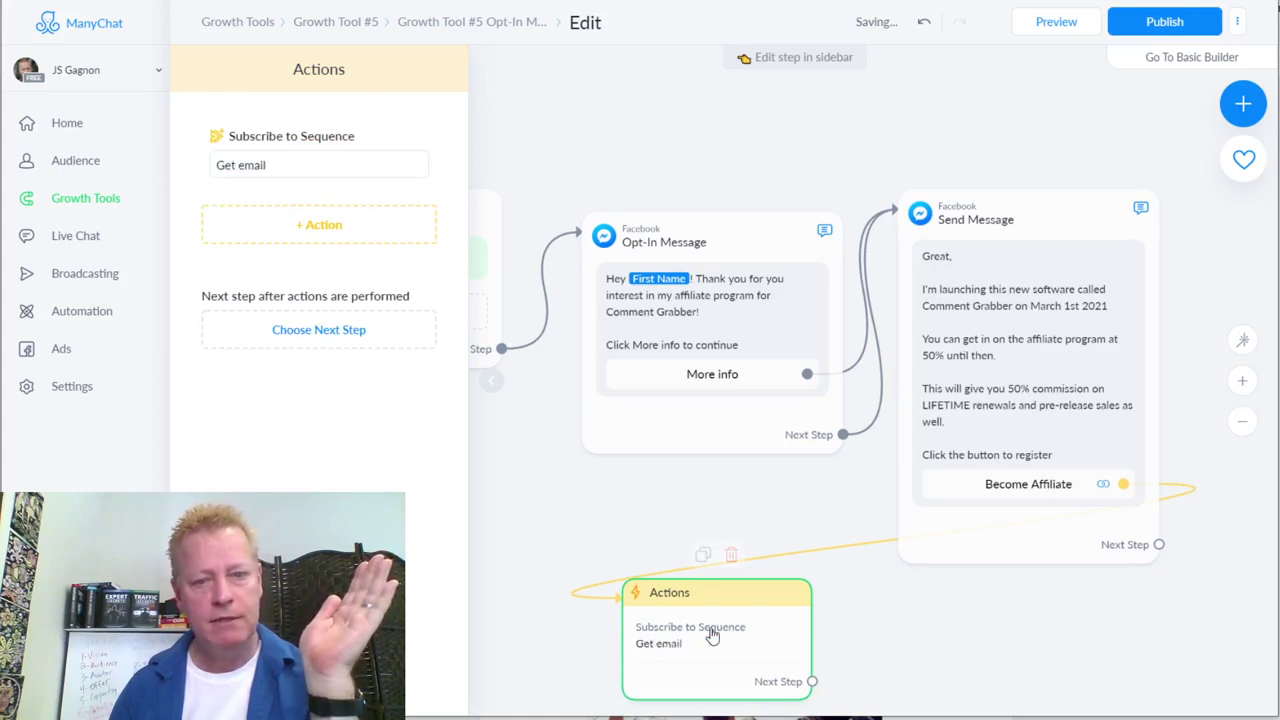
click(1160, 22)
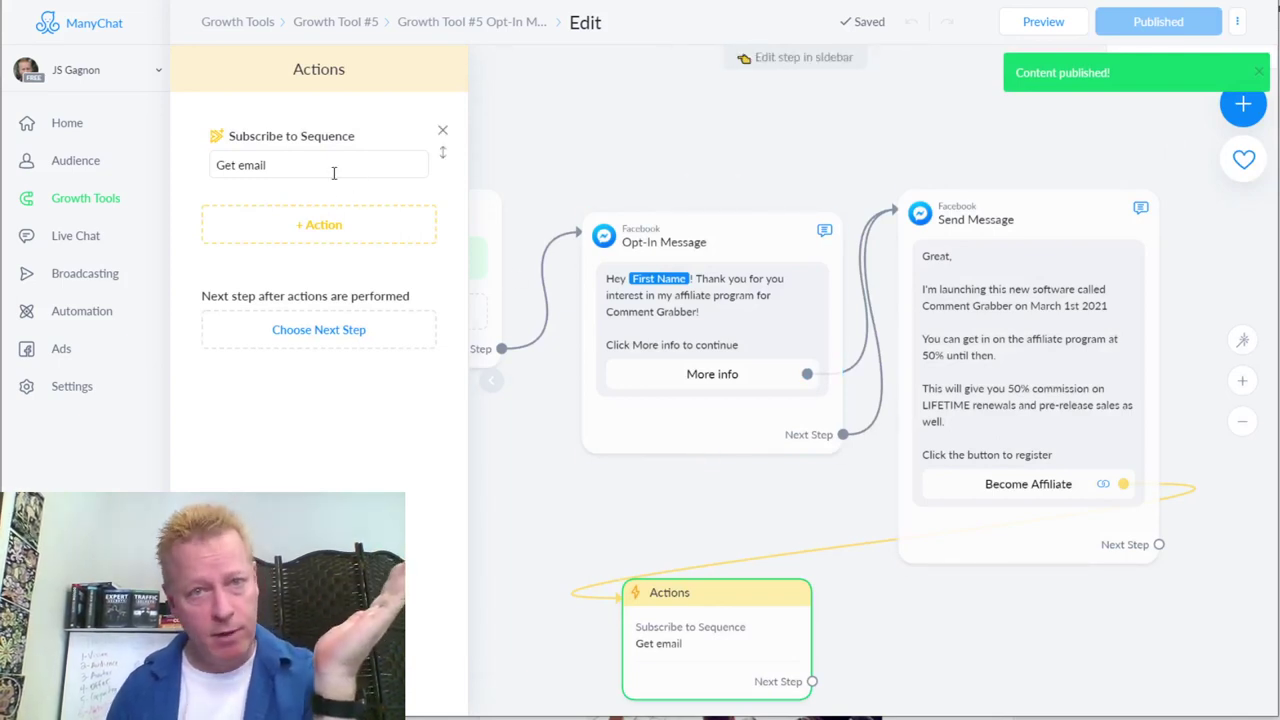
drag(788, 628, 843, 571)
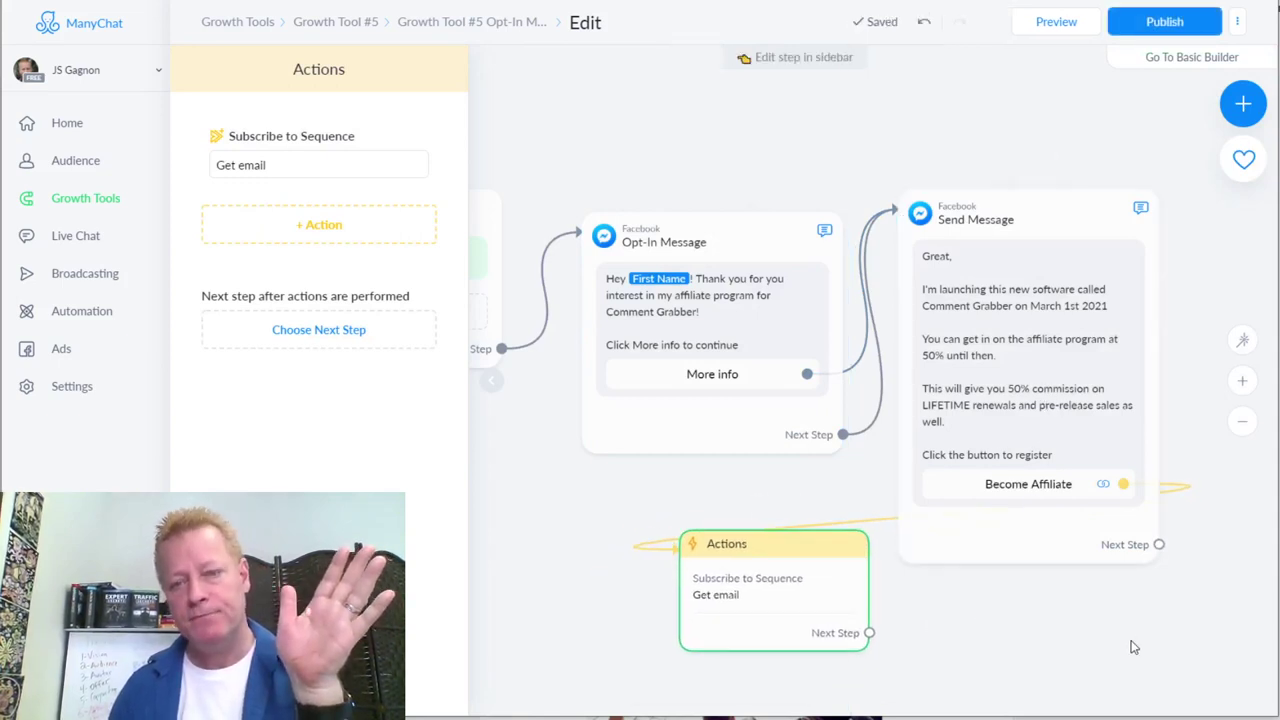
- In the Get email sequence, schedule the "Introduction content + Unsubscribe instructions" message for 3 days after subscription and activate it
click(78, 318)
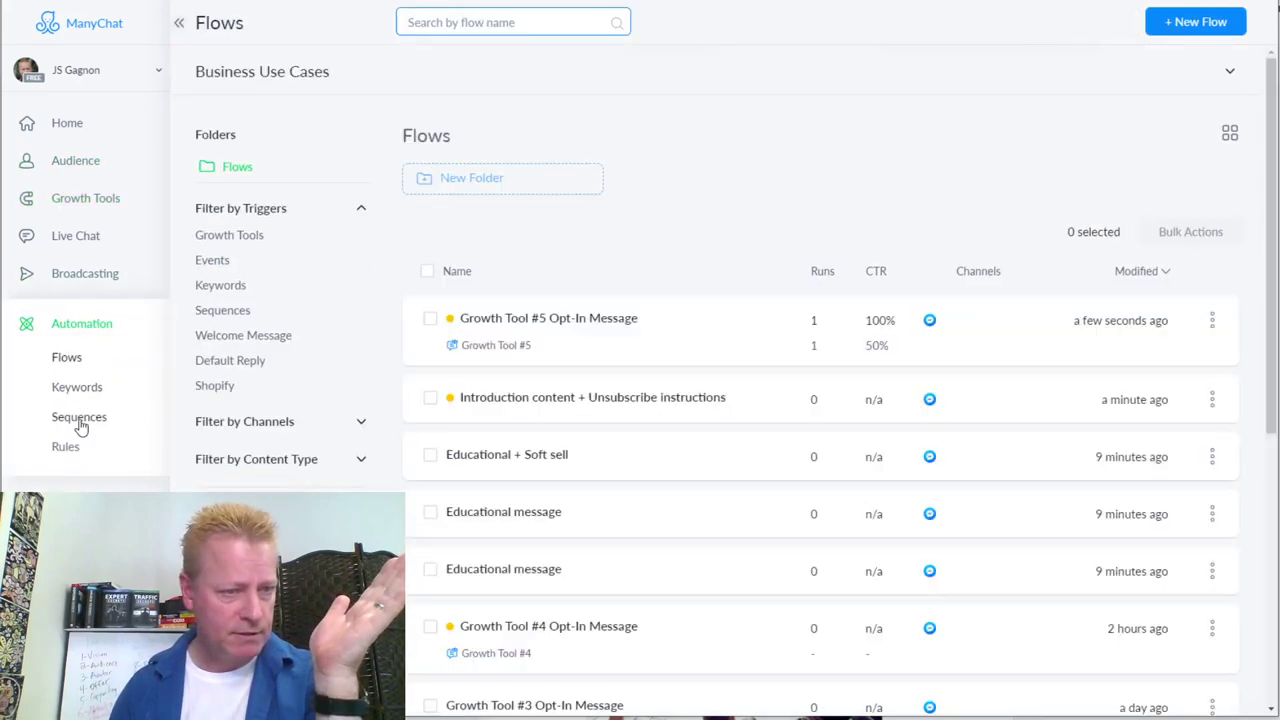
click(80, 418)
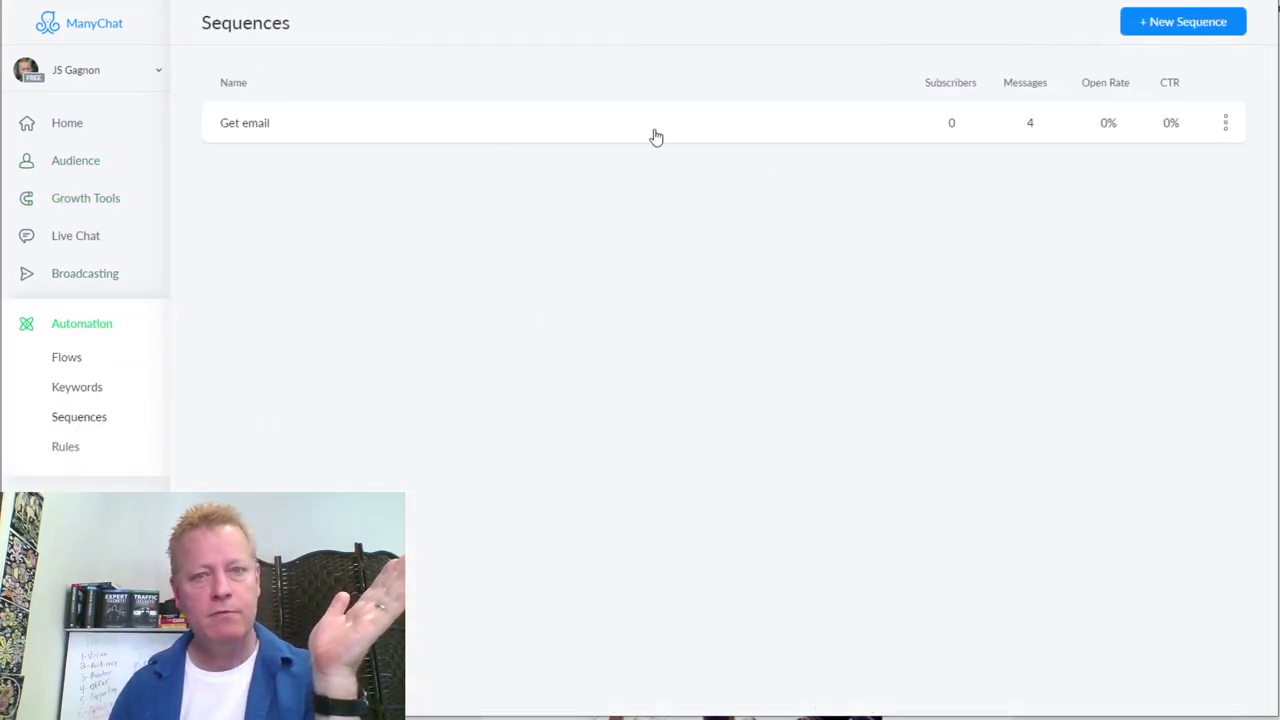
click(656, 137)
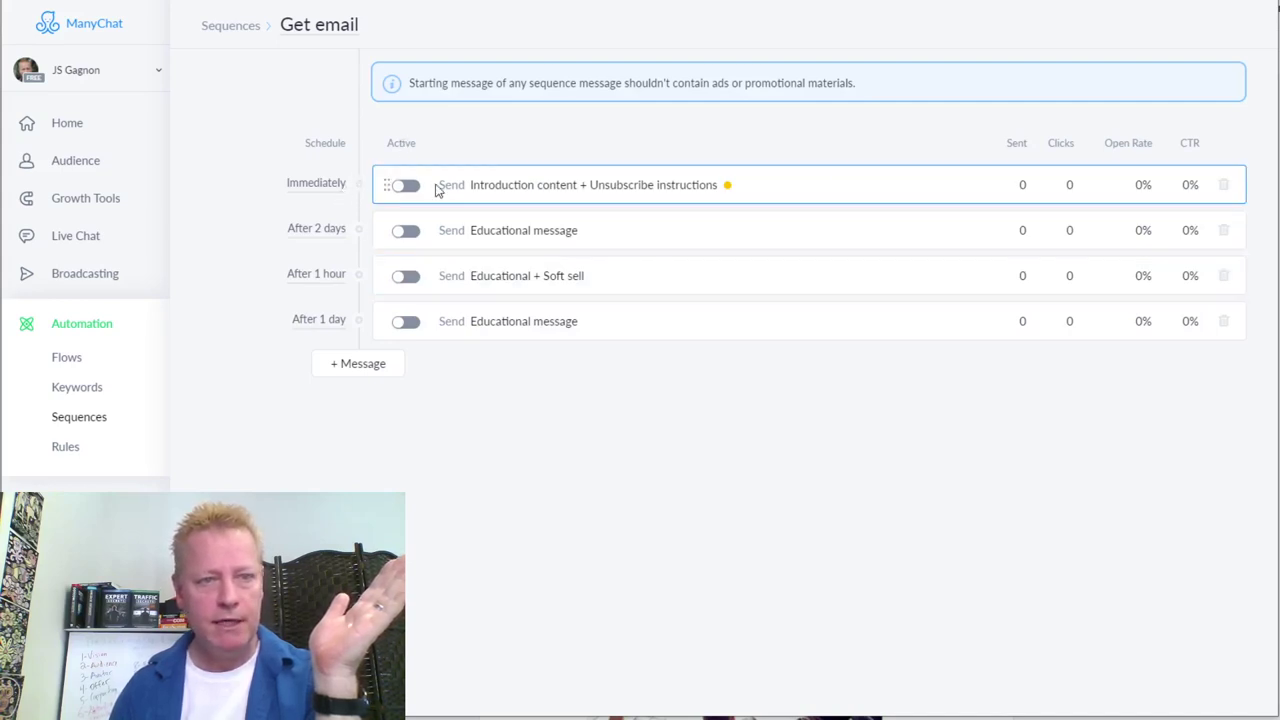
click(322, 188)
click(435, 141)
click(429, 137)
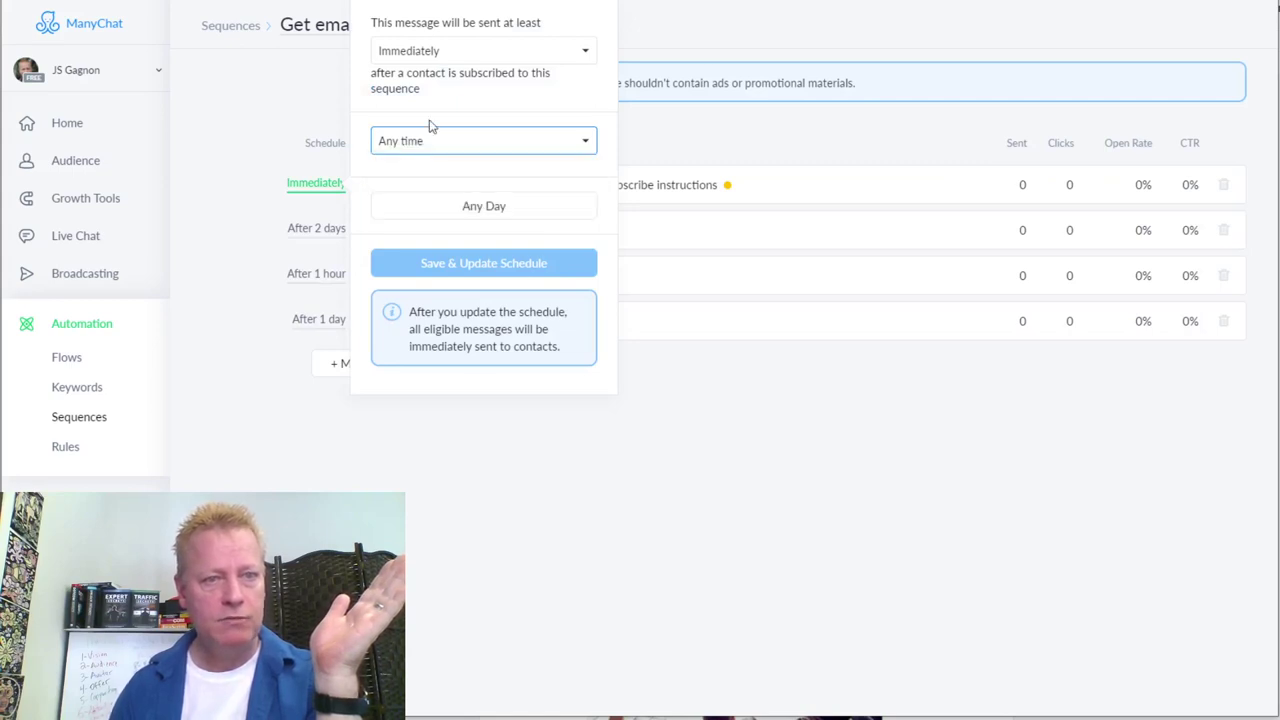
click(462, 56)
click(441, 148)
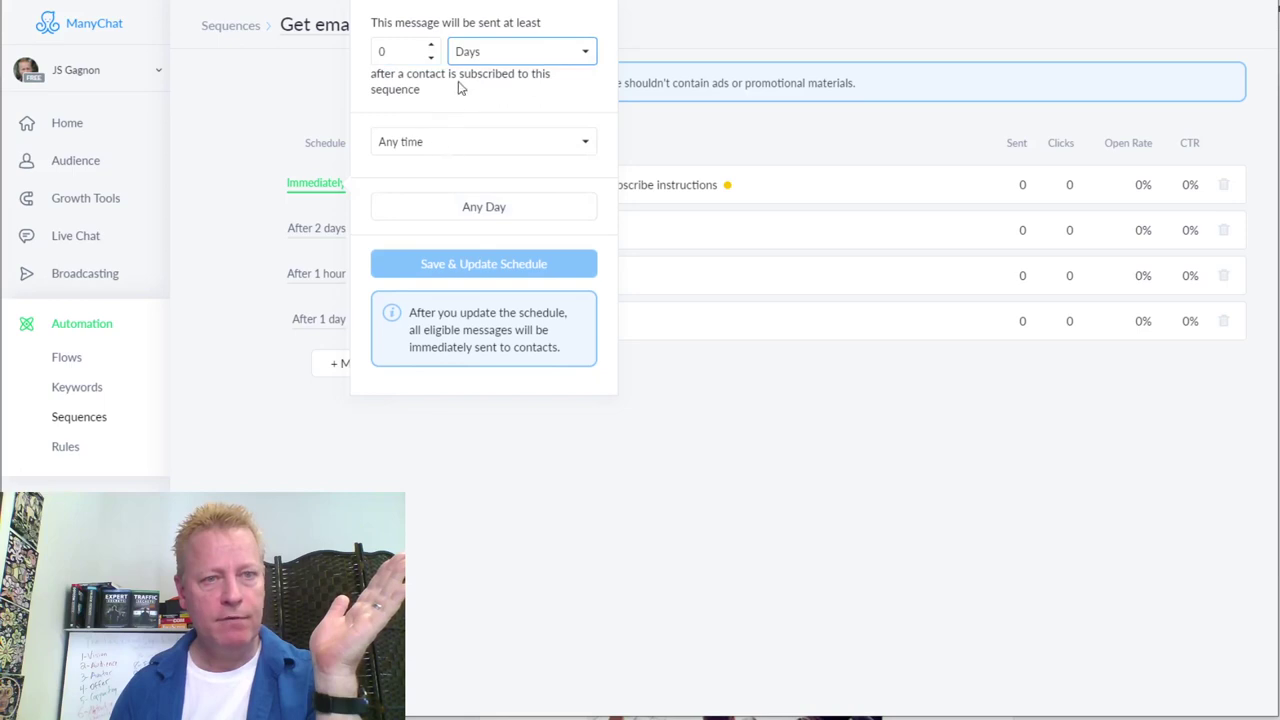
double_click(385, 52)
text(3)
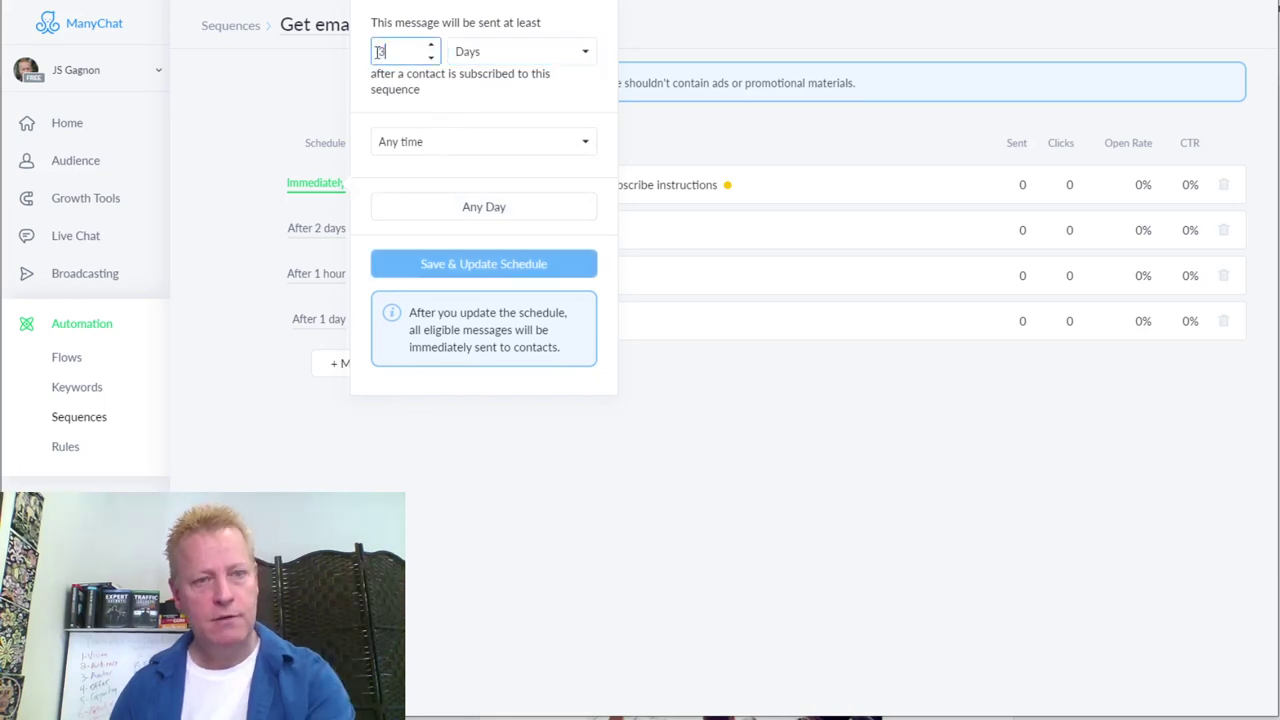
key(Return)
click(222, 346)
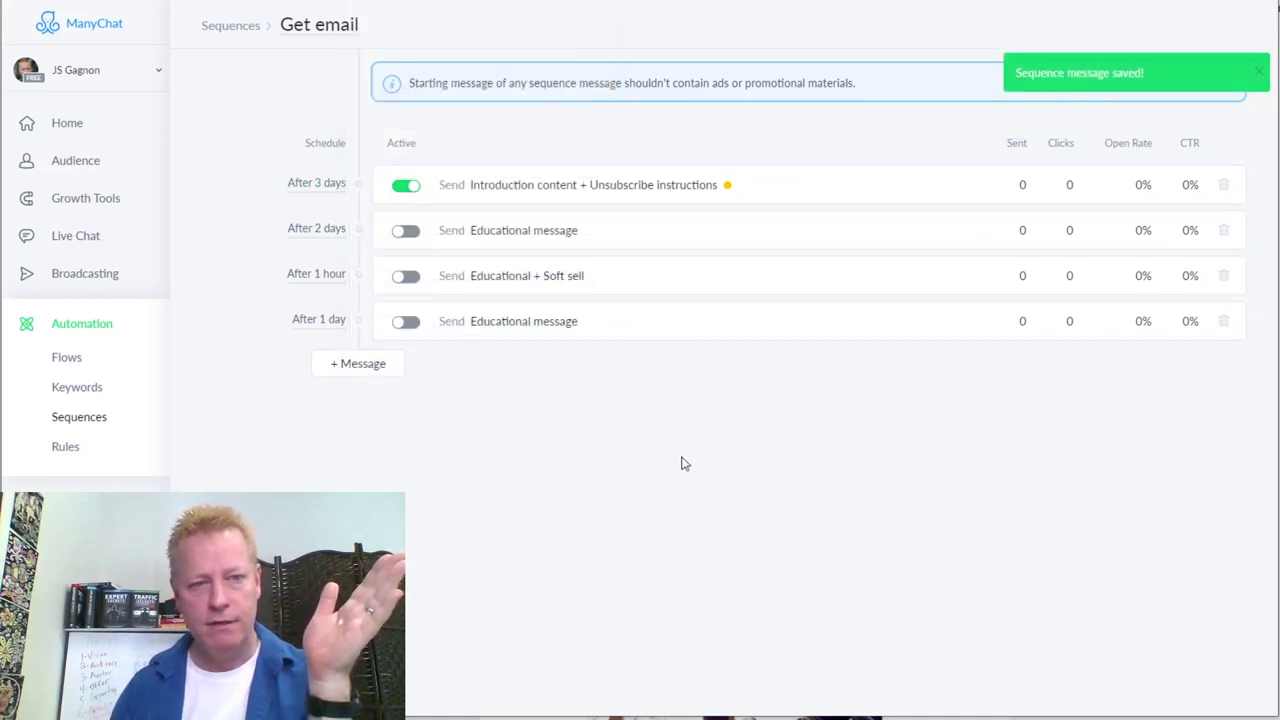
- Open the introduction message's flow for editing and delete the email request message that follows the Continue button
click(531, 194)
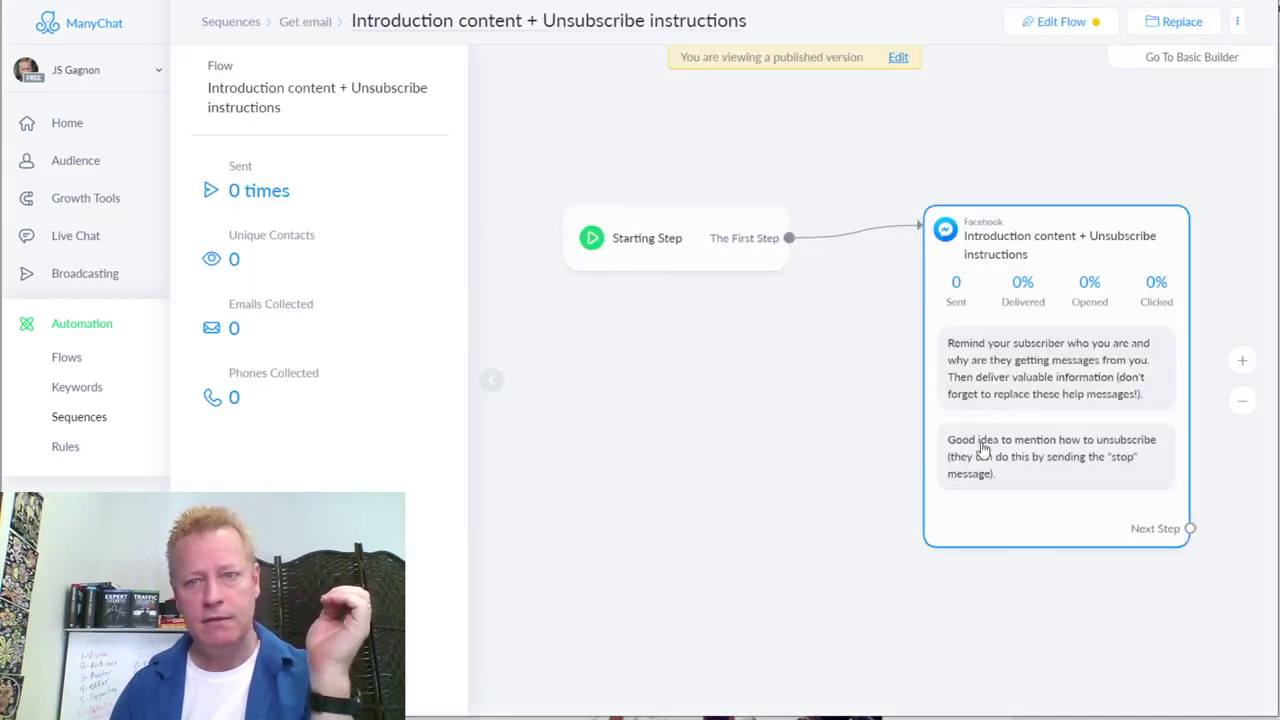
click(1065, 378)
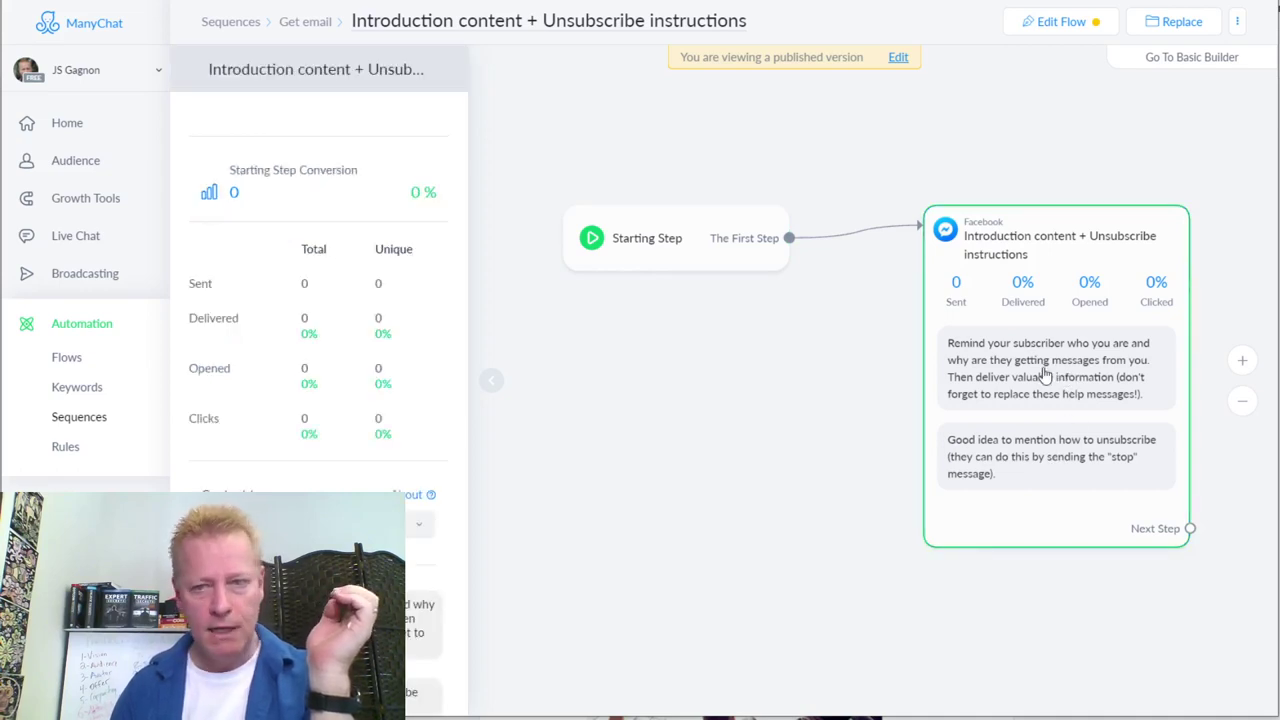
click(898, 57)
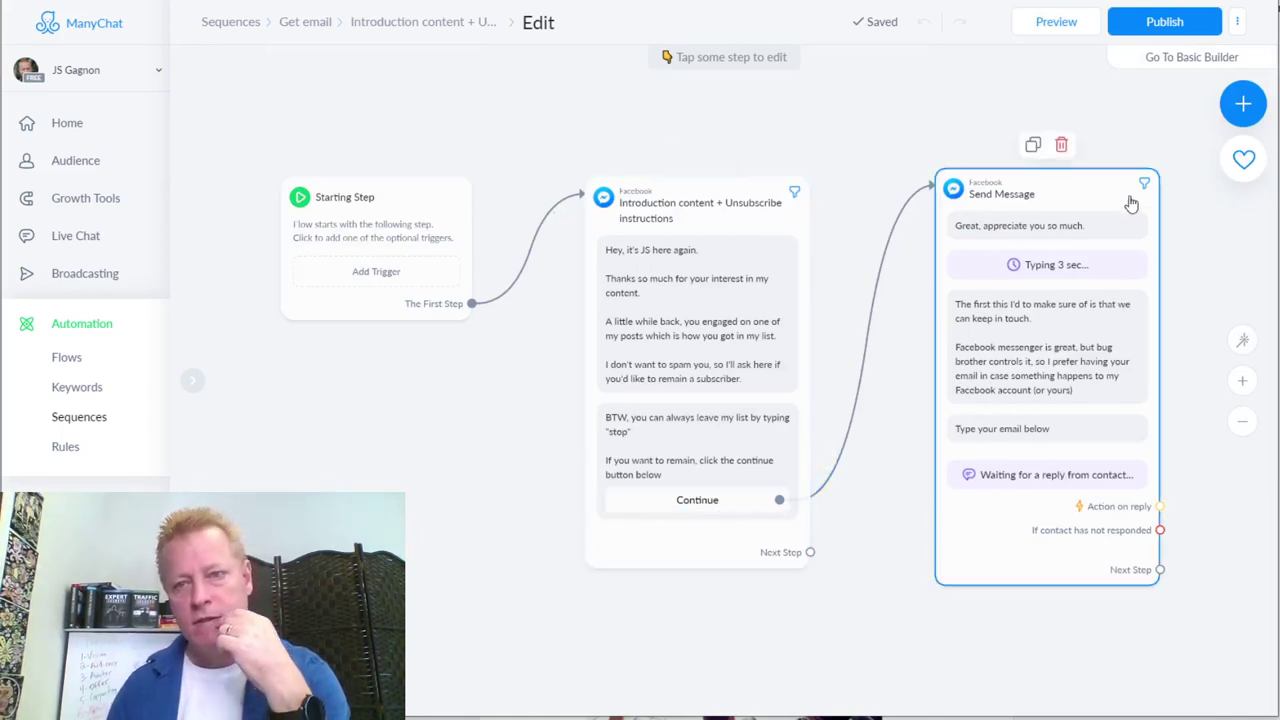
click(1061, 146)
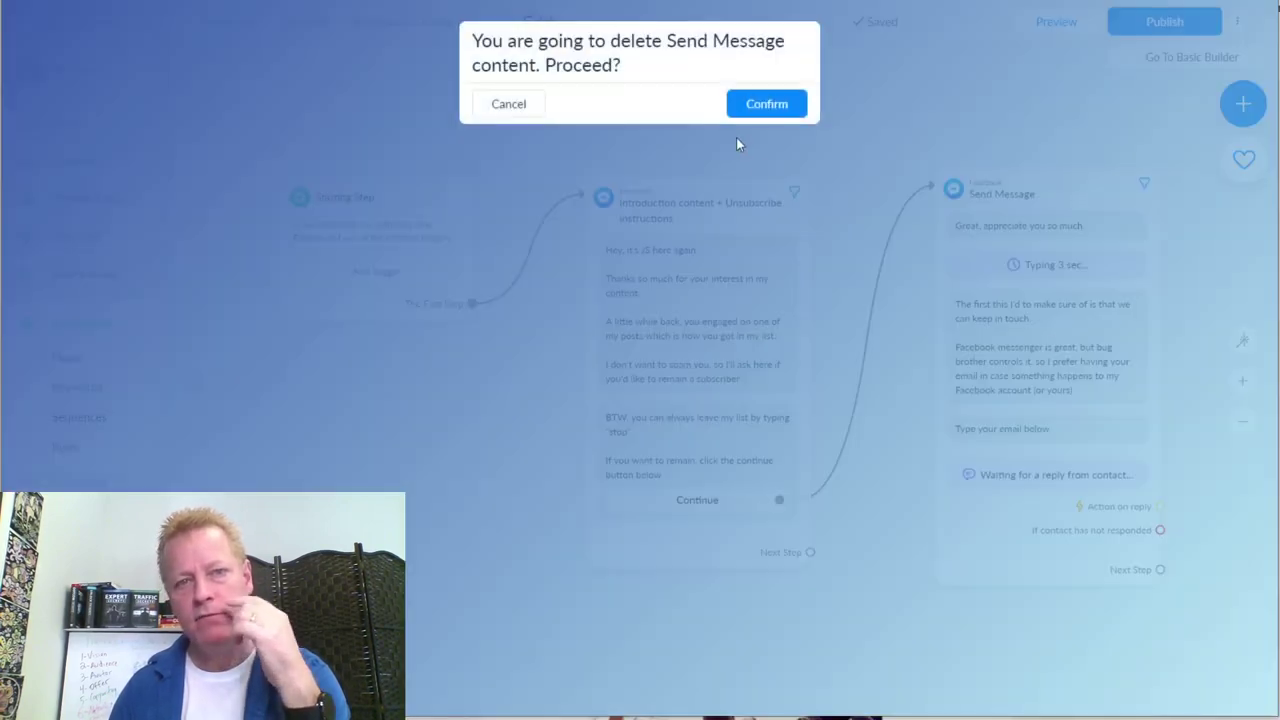
click(757, 104)
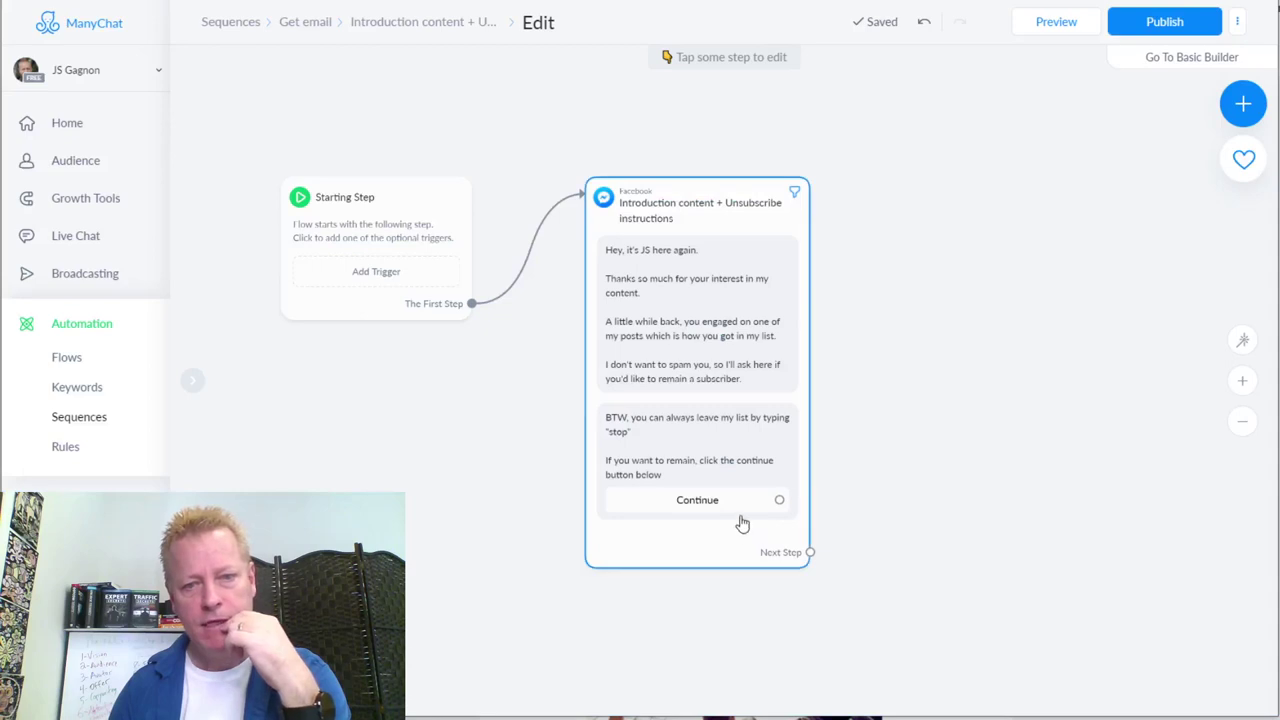
- Make the Continue button send a new message with the text "Great, happy to have you here."
click(742, 513)
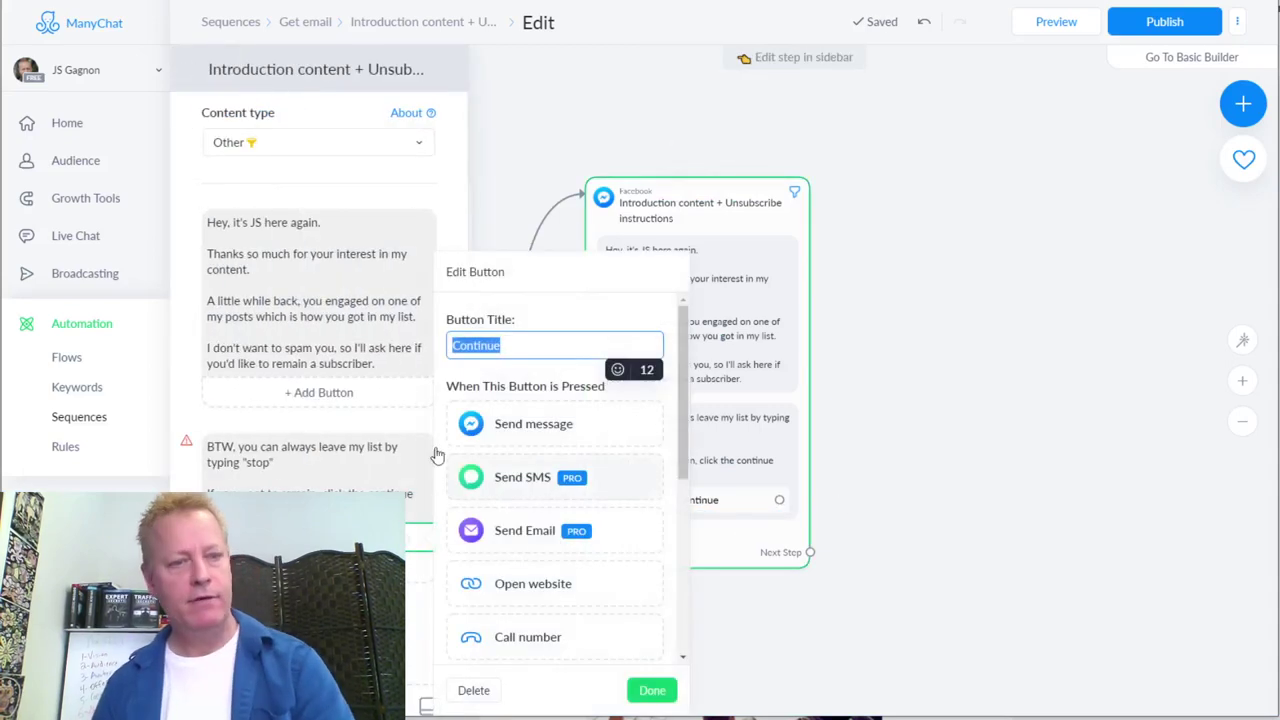
click(652, 430)
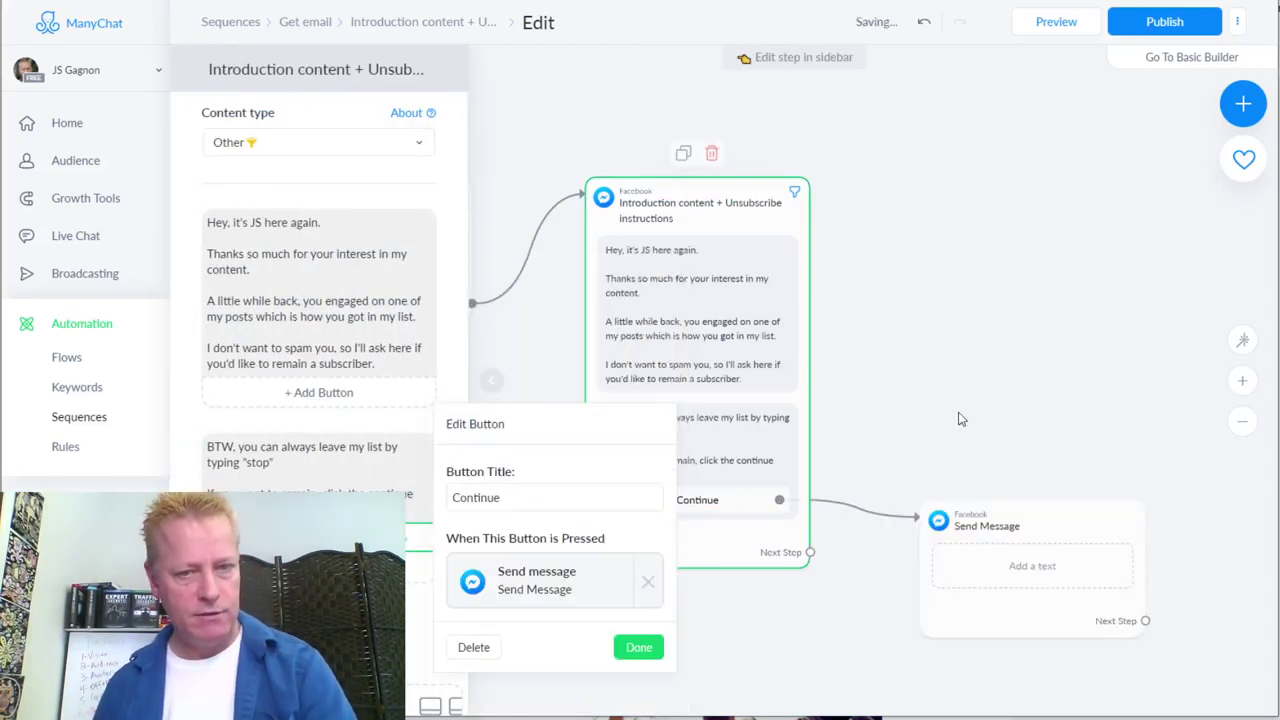
click(1000, 560)
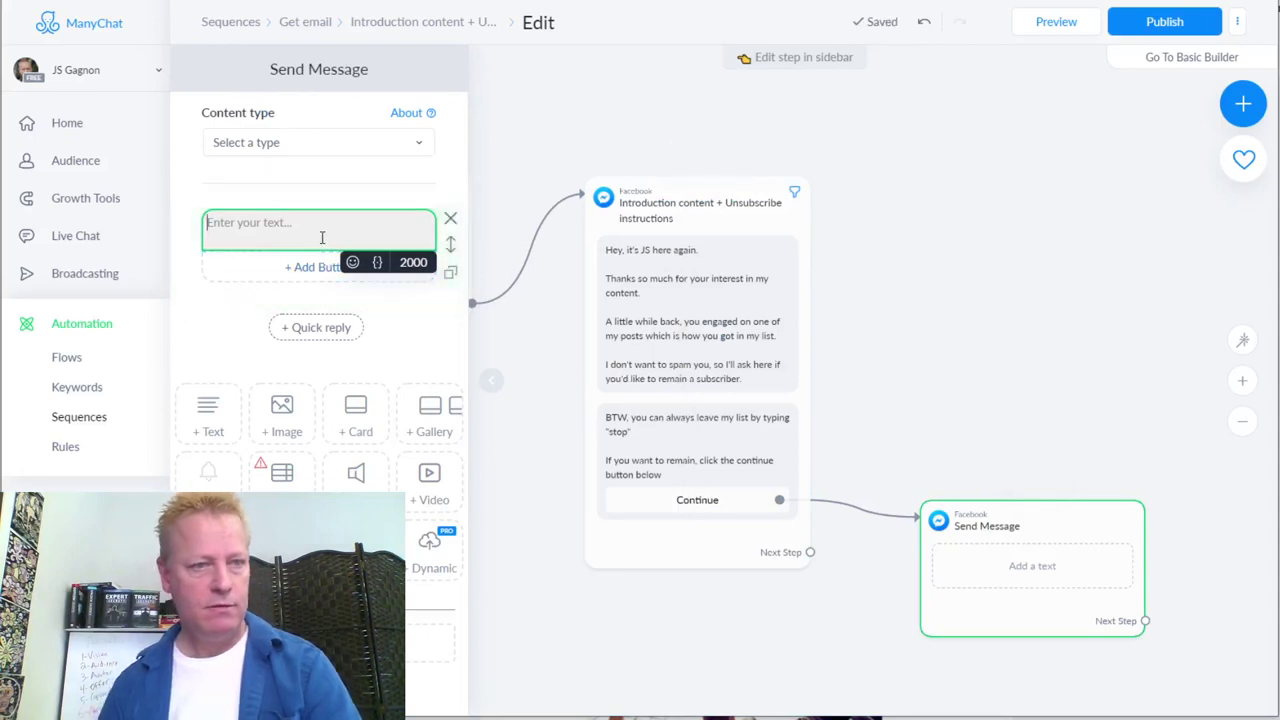
text(Great, )
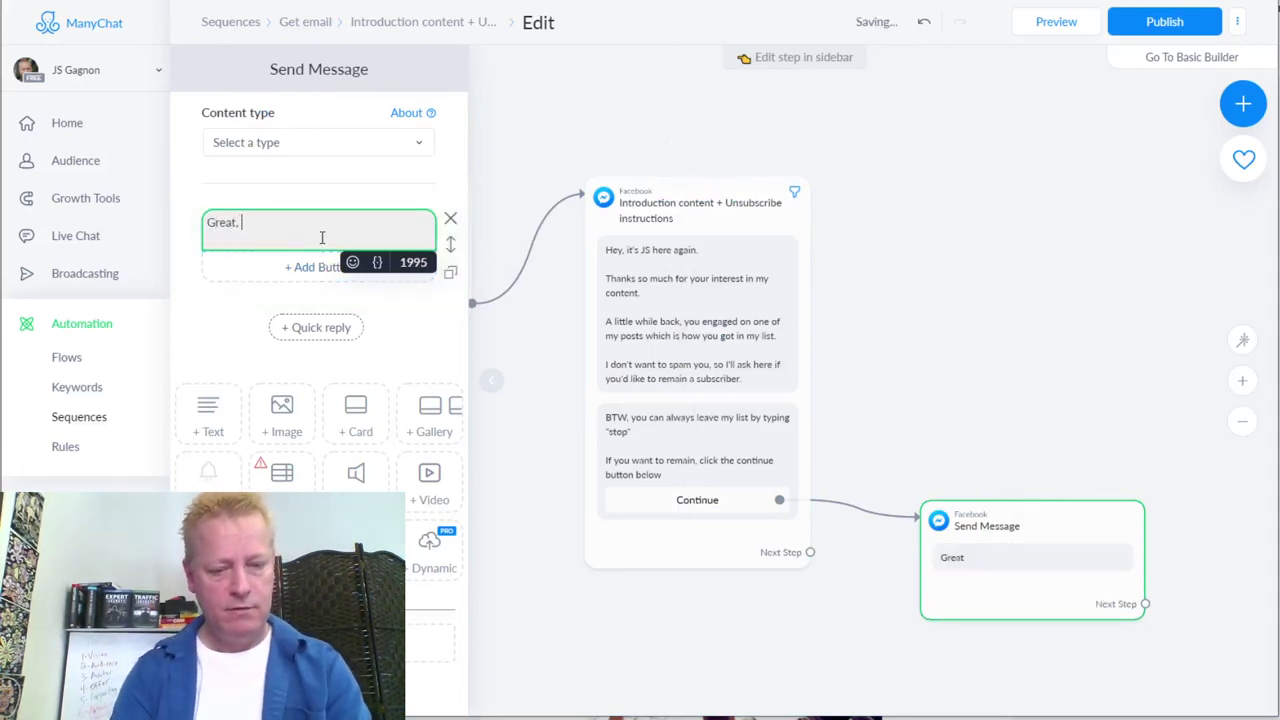
text(happy to have you here.)
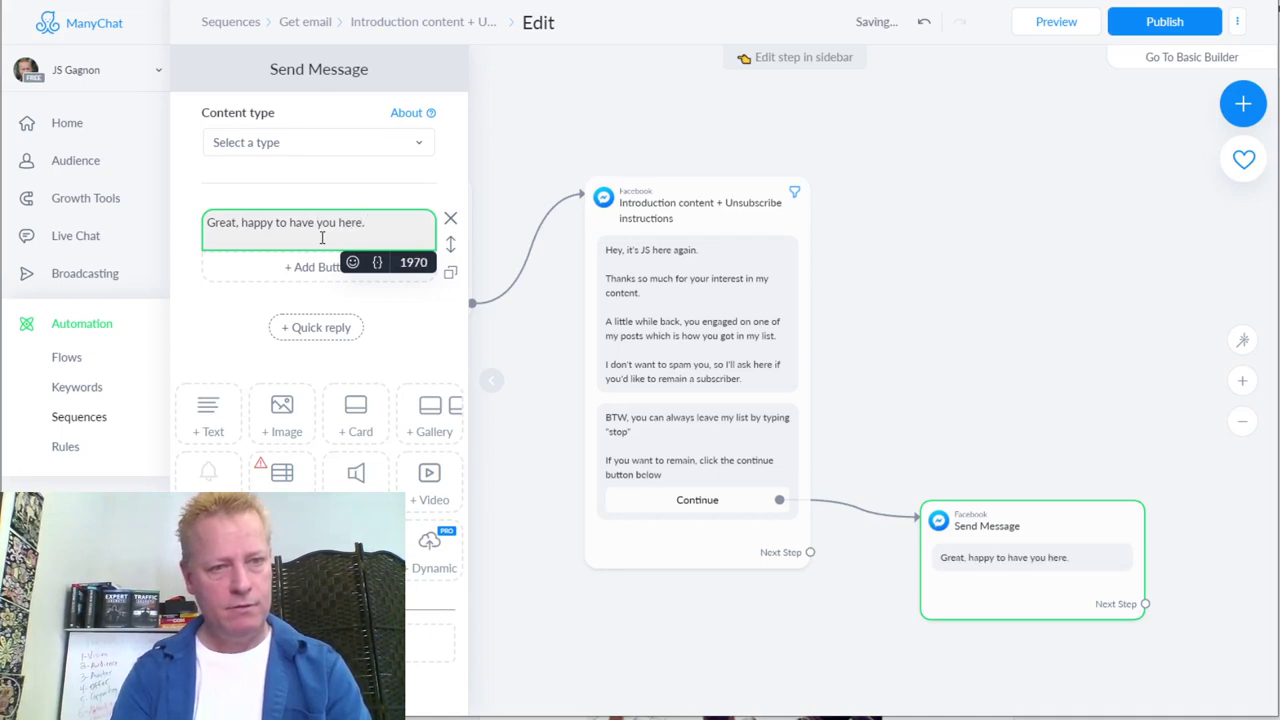
- Add a second paragraph reading "The next message will be coming soon" to the message after Continue
key(Return)
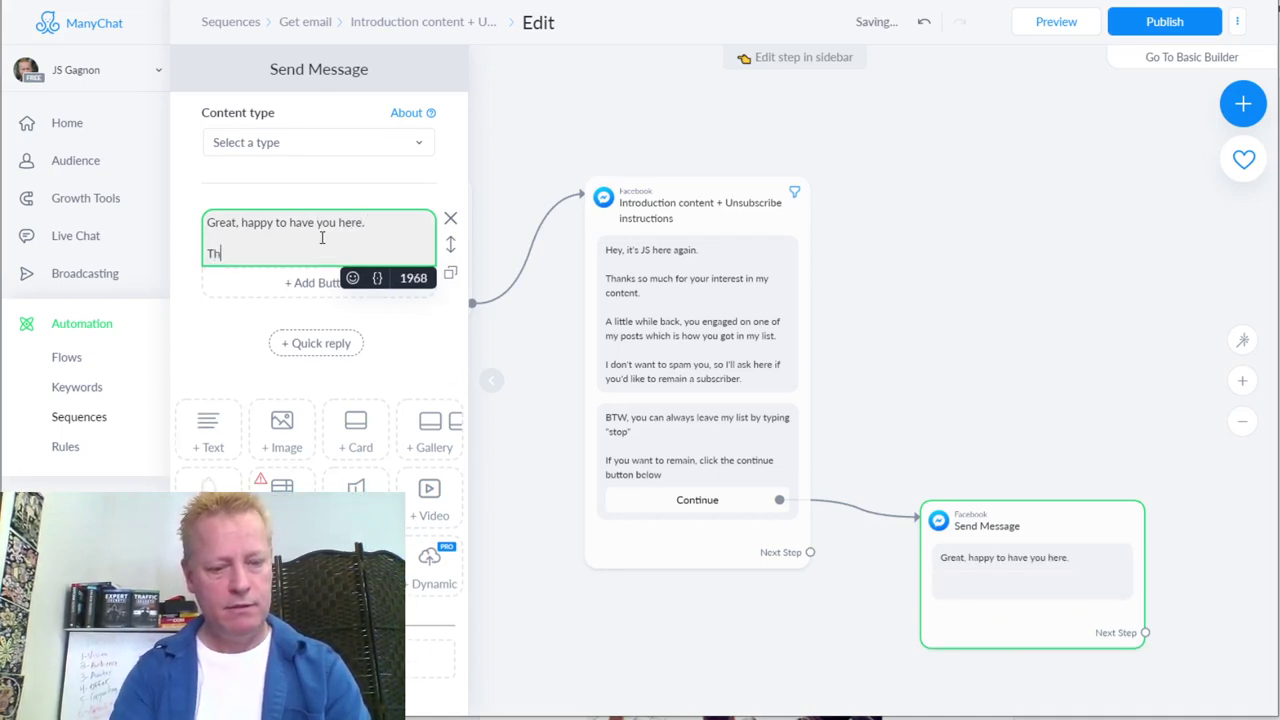
text(The next message will be)
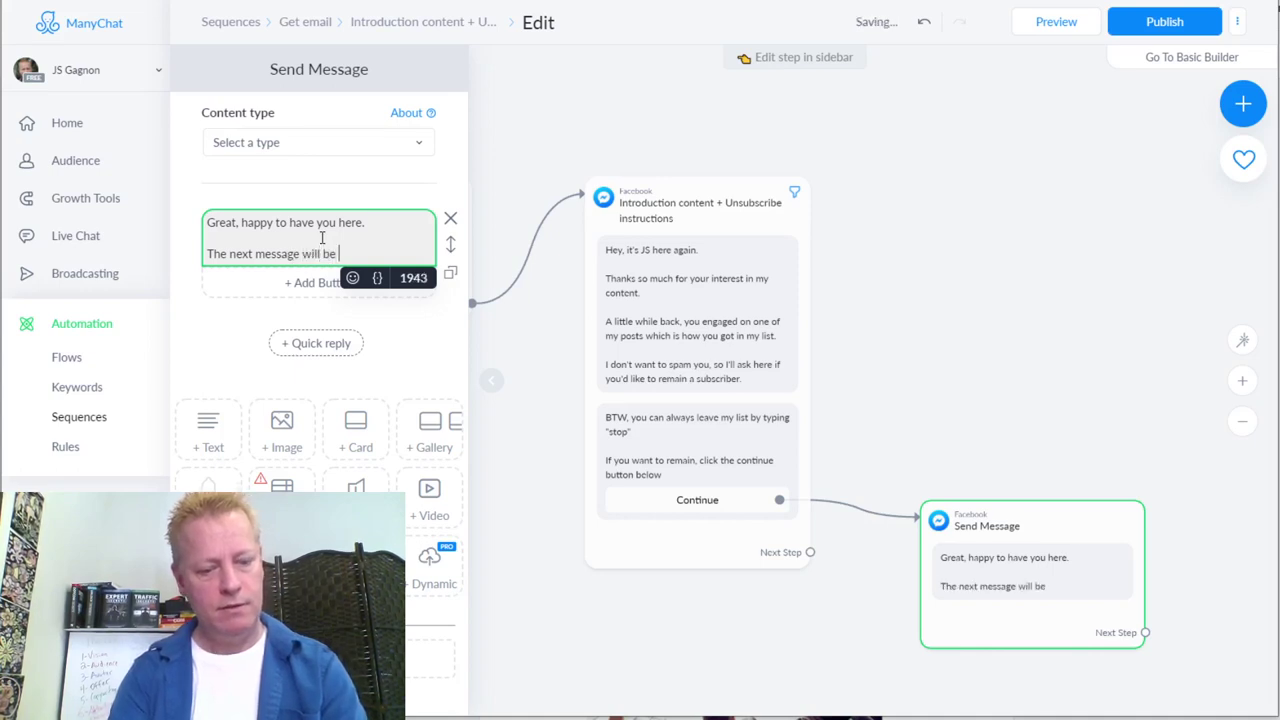
text( comming soon)
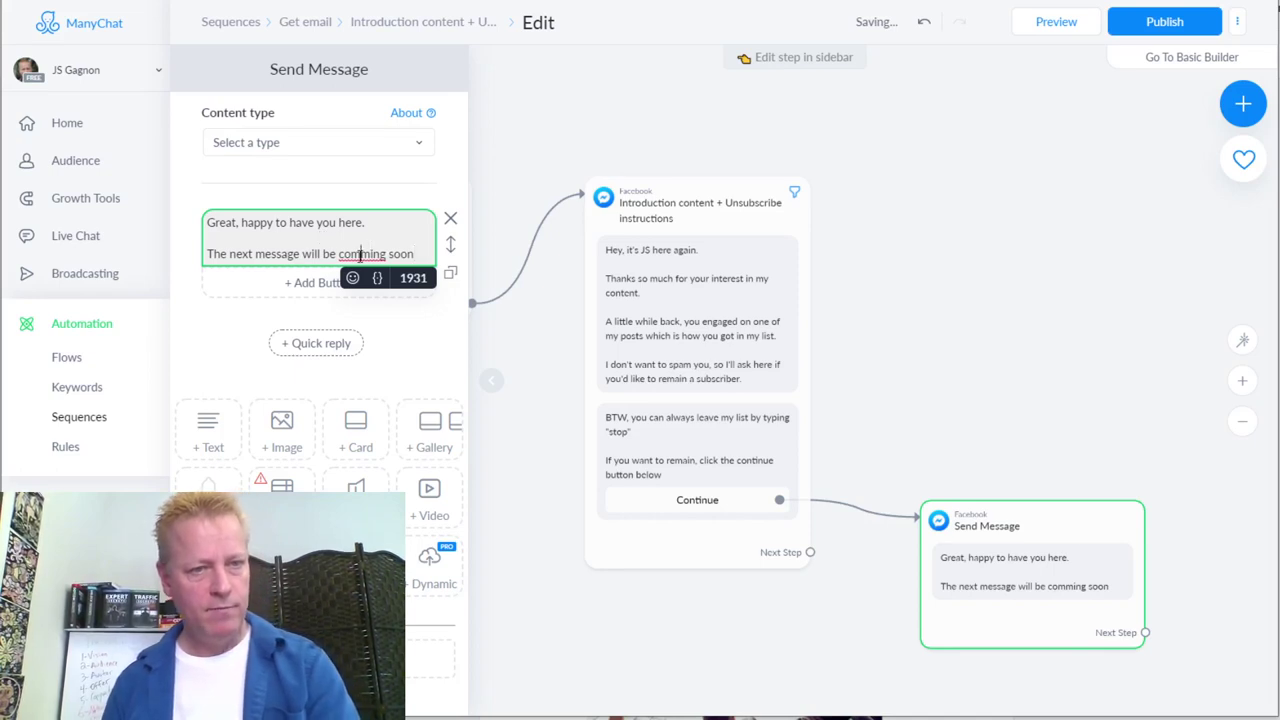
click(360, 254)
key(BackSpace)
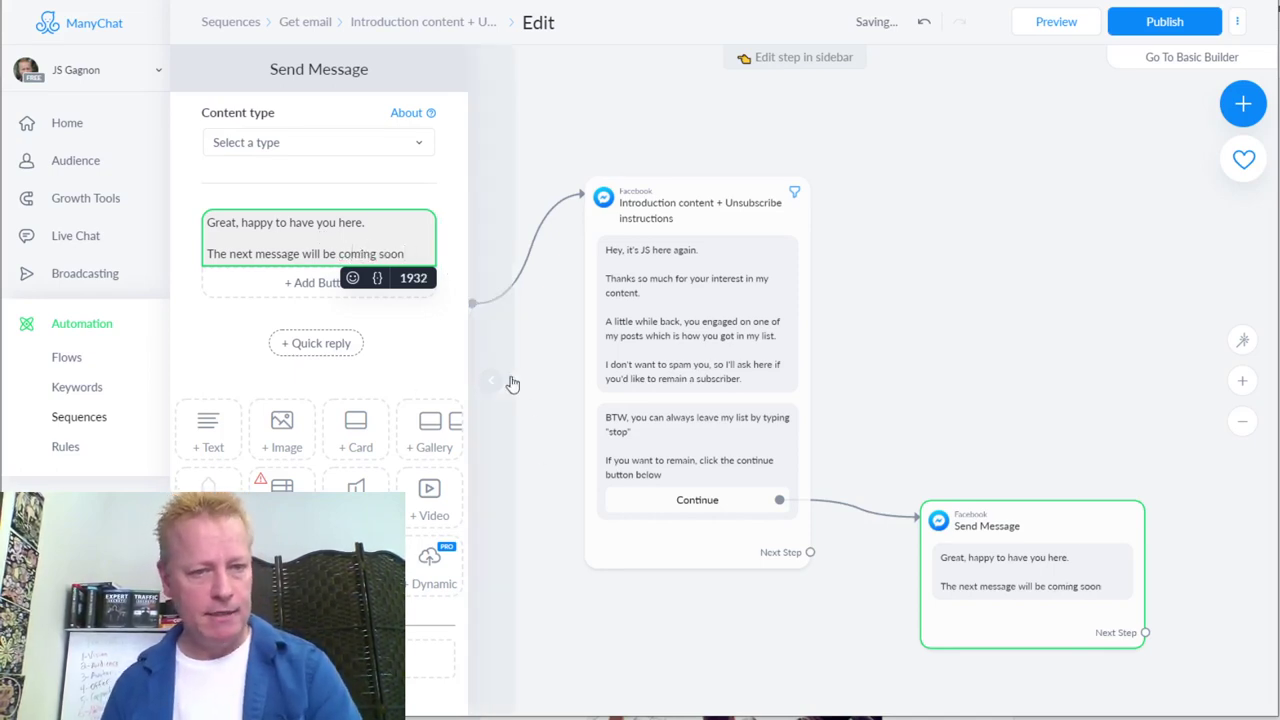
click(412, 342)
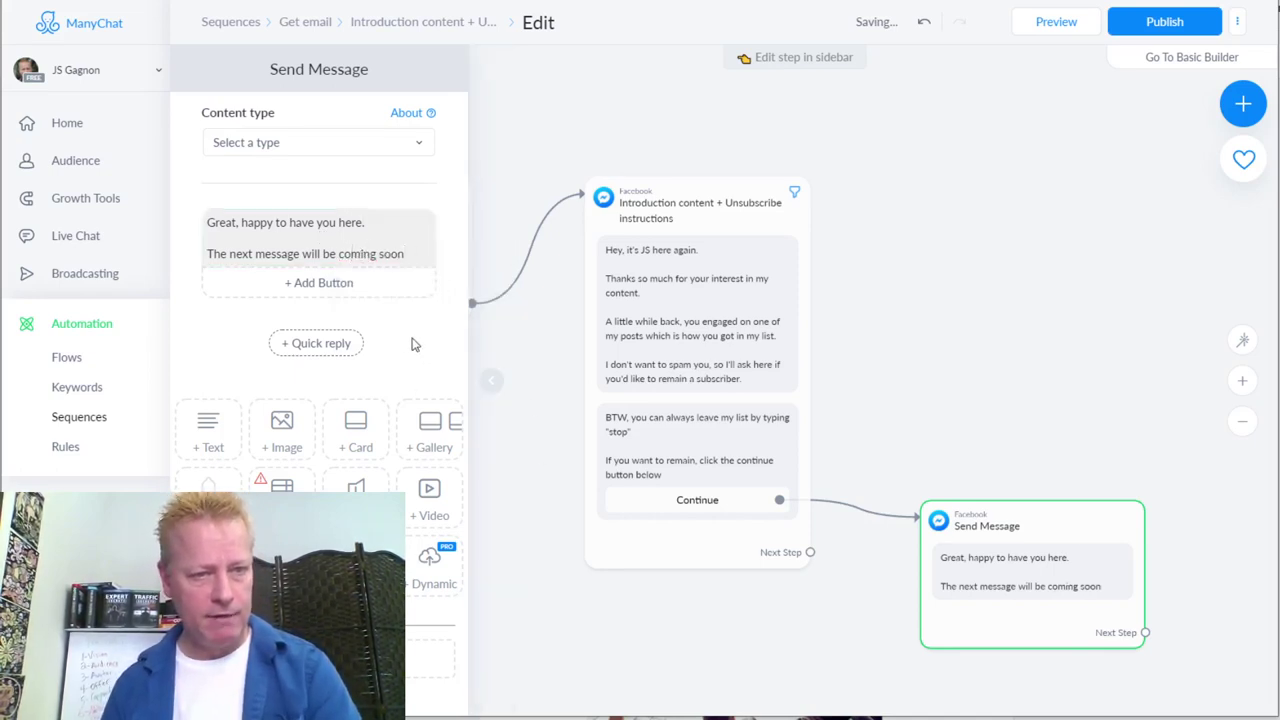
click(1145, 632)
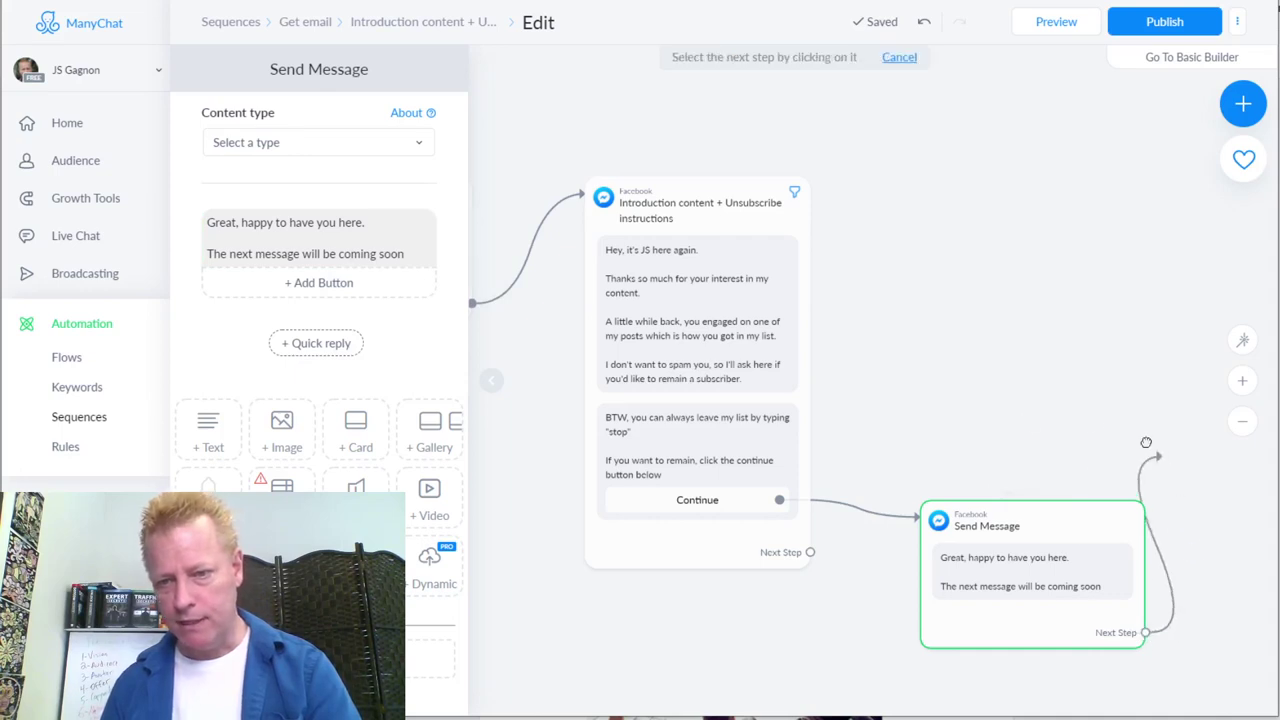
click(926, 309)
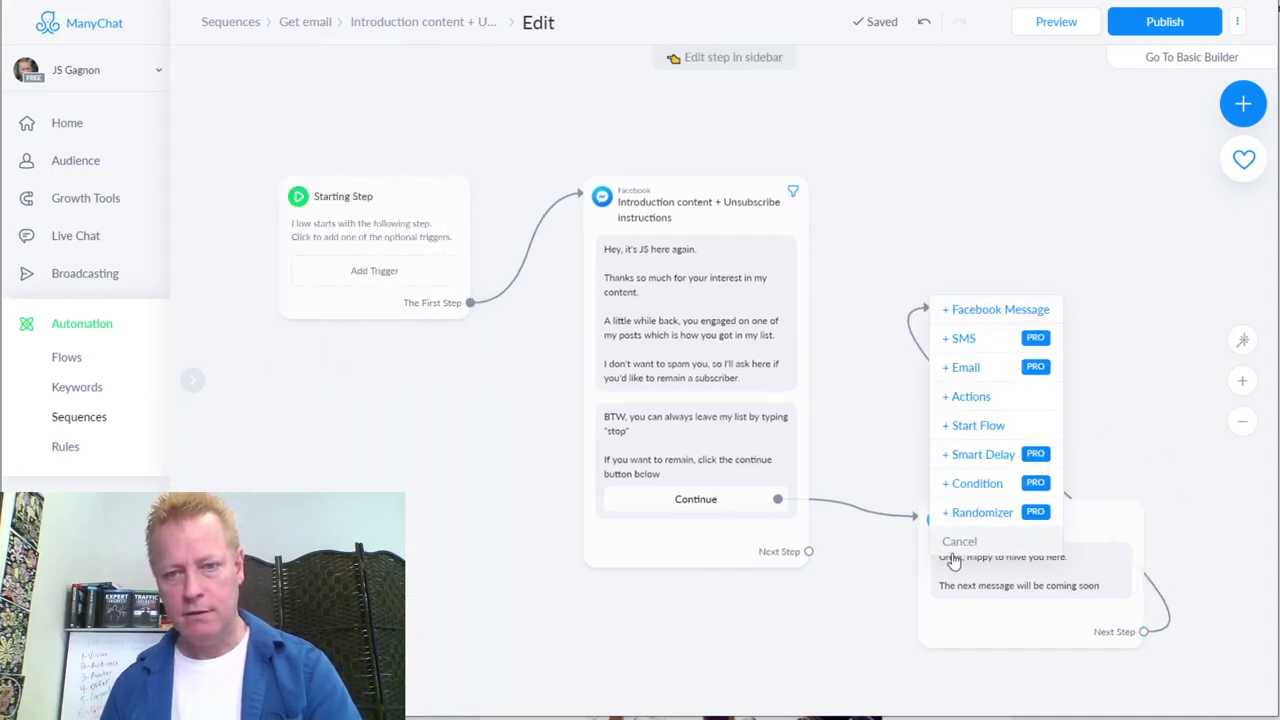
click(1159, 425)
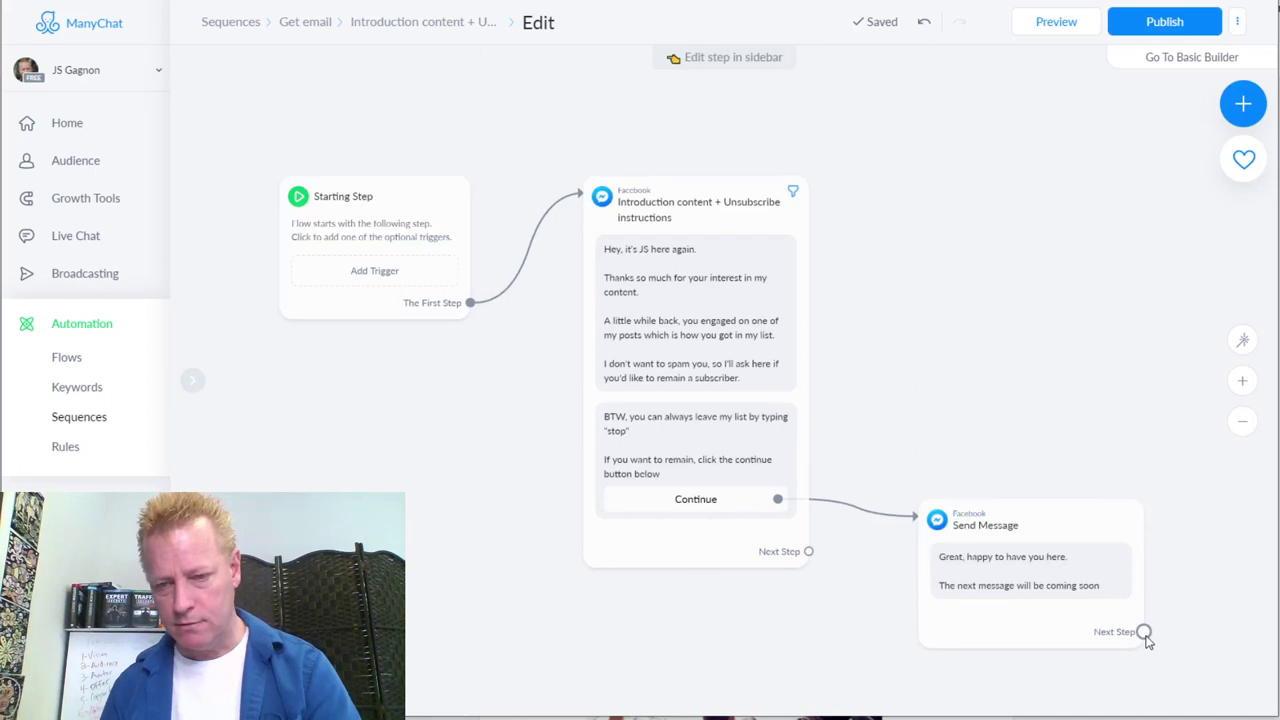
- Connect a new Actions step as the next step after the "Great, happy to have you here." message
click(1145, 632)
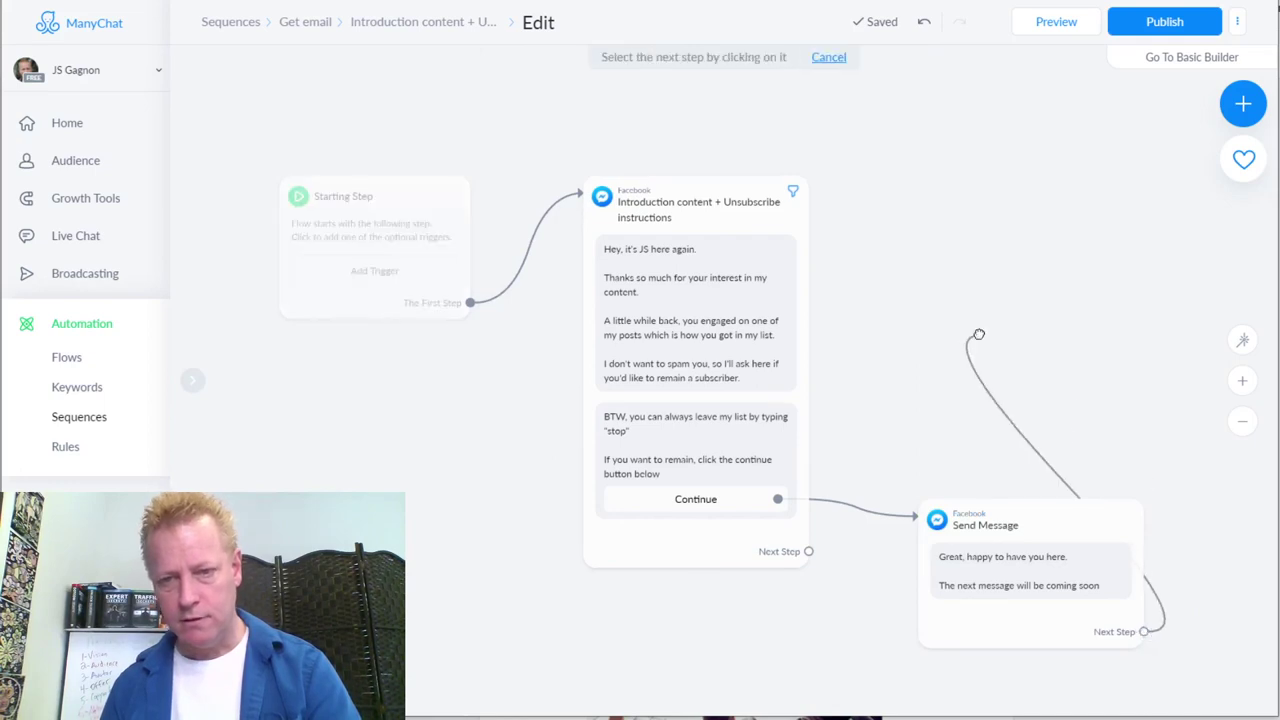
click(910, 291)
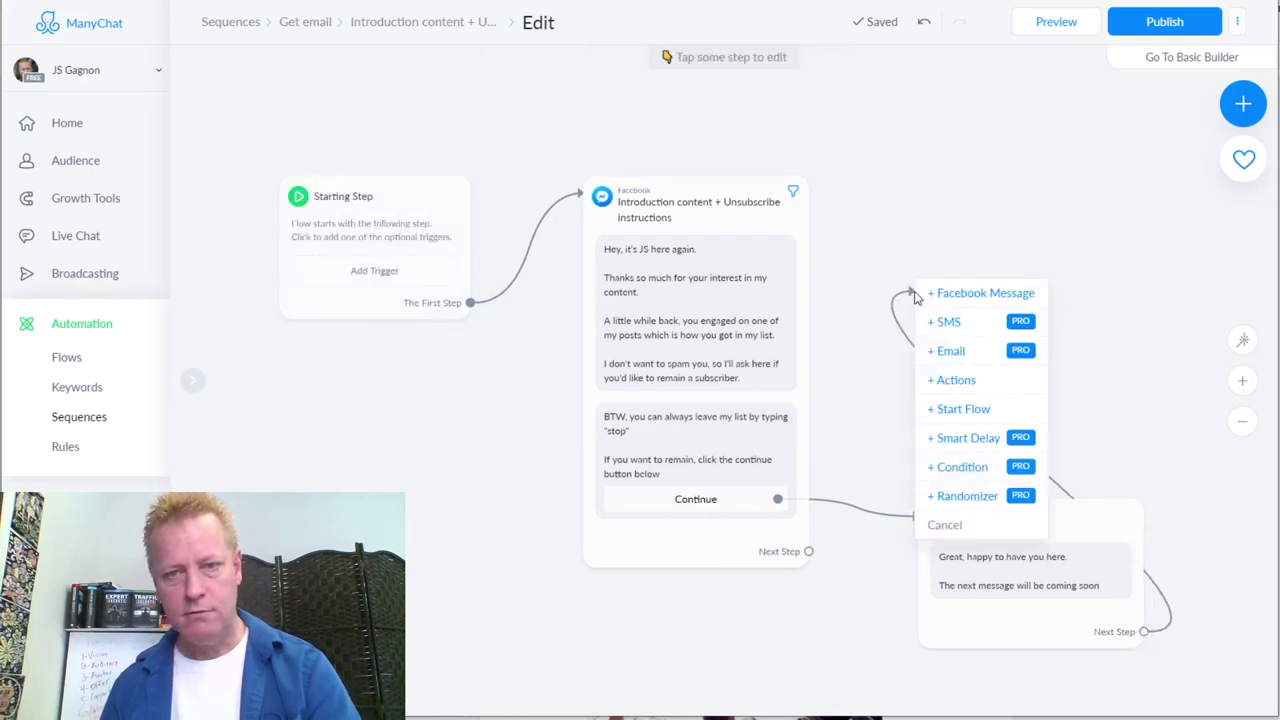
click(957, 380)
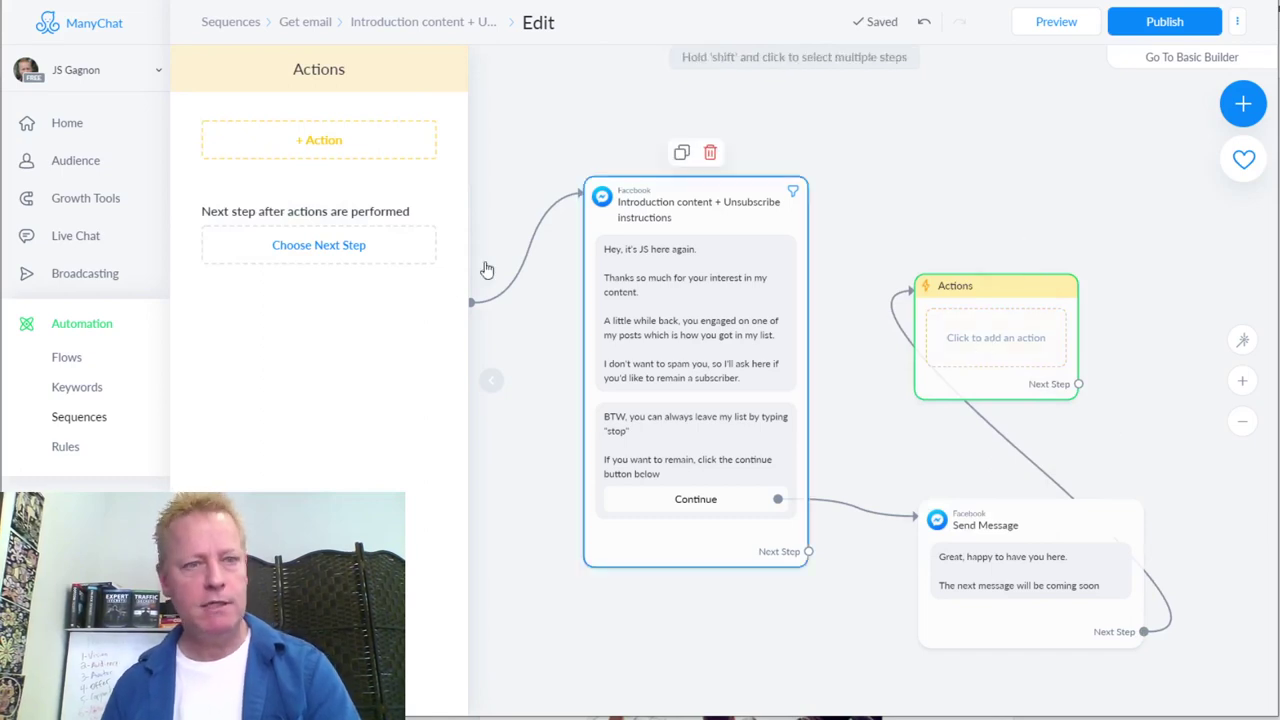
- Add an Add Tag action with a newly created tag "seinfeld" to the Actions step and publish the flow
click(296, 146)
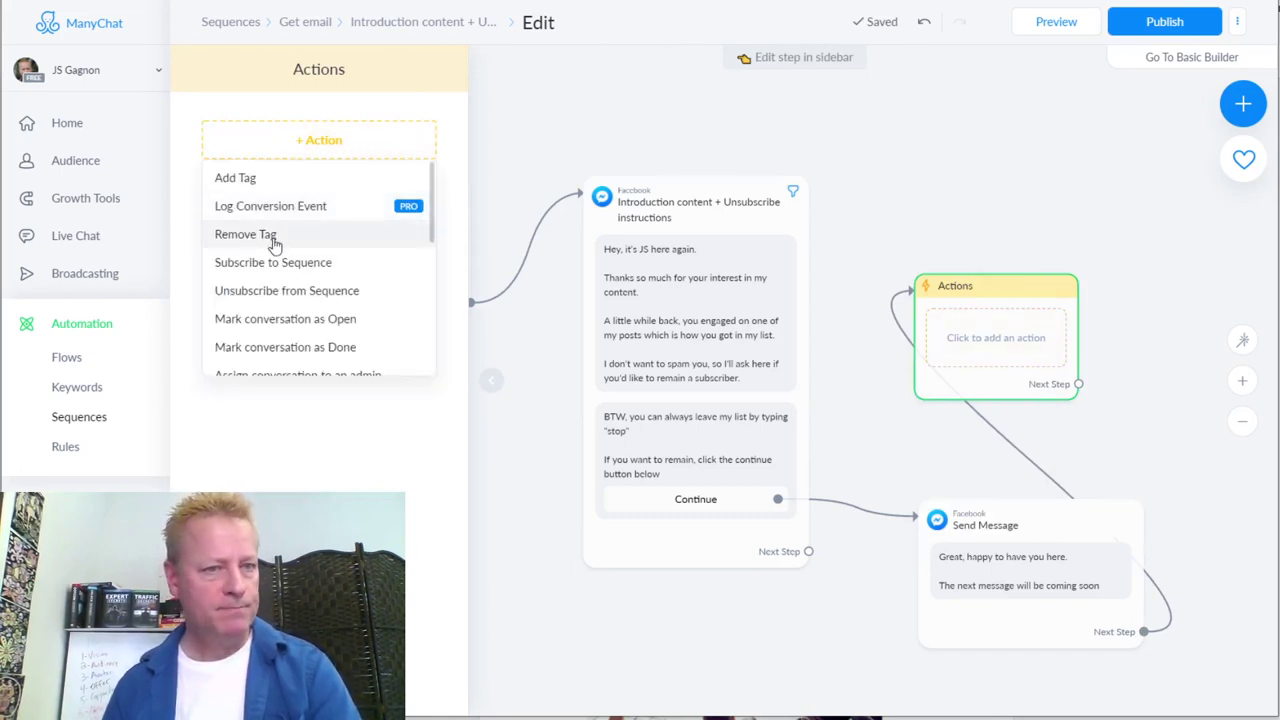
click(249, 177)
click(260, 168)
text(seinfeld)
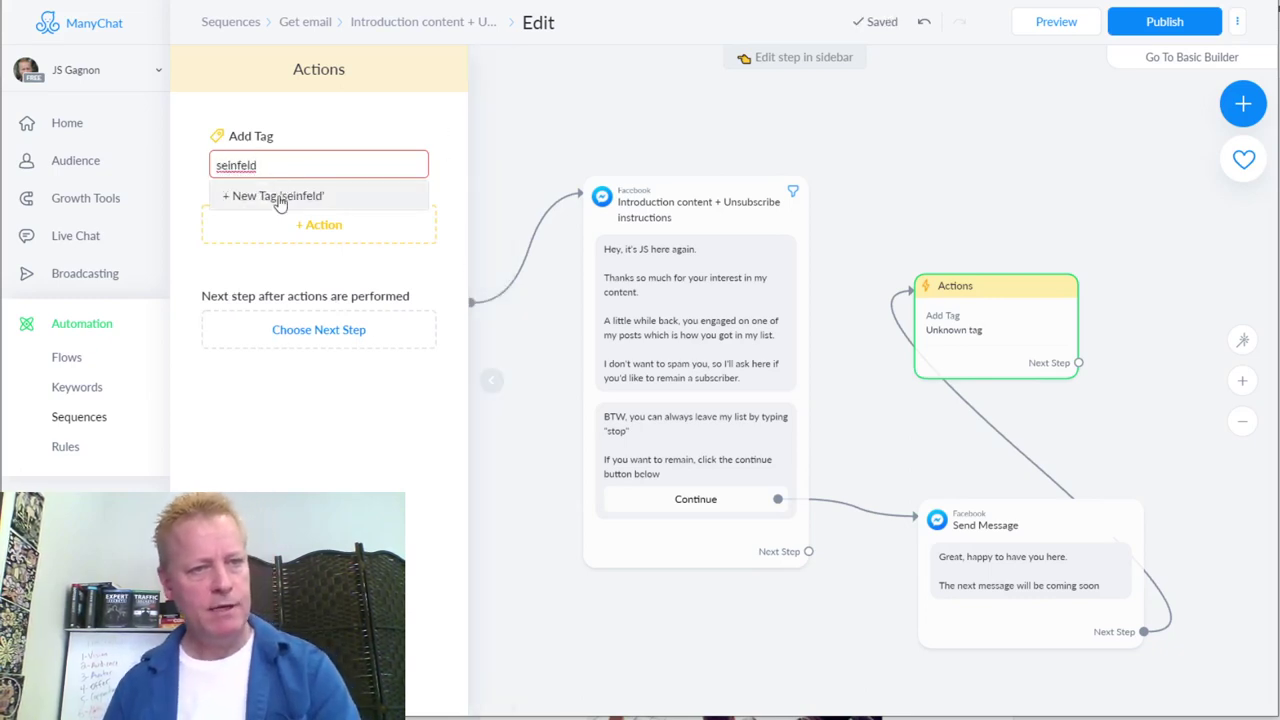
click(277, 199)
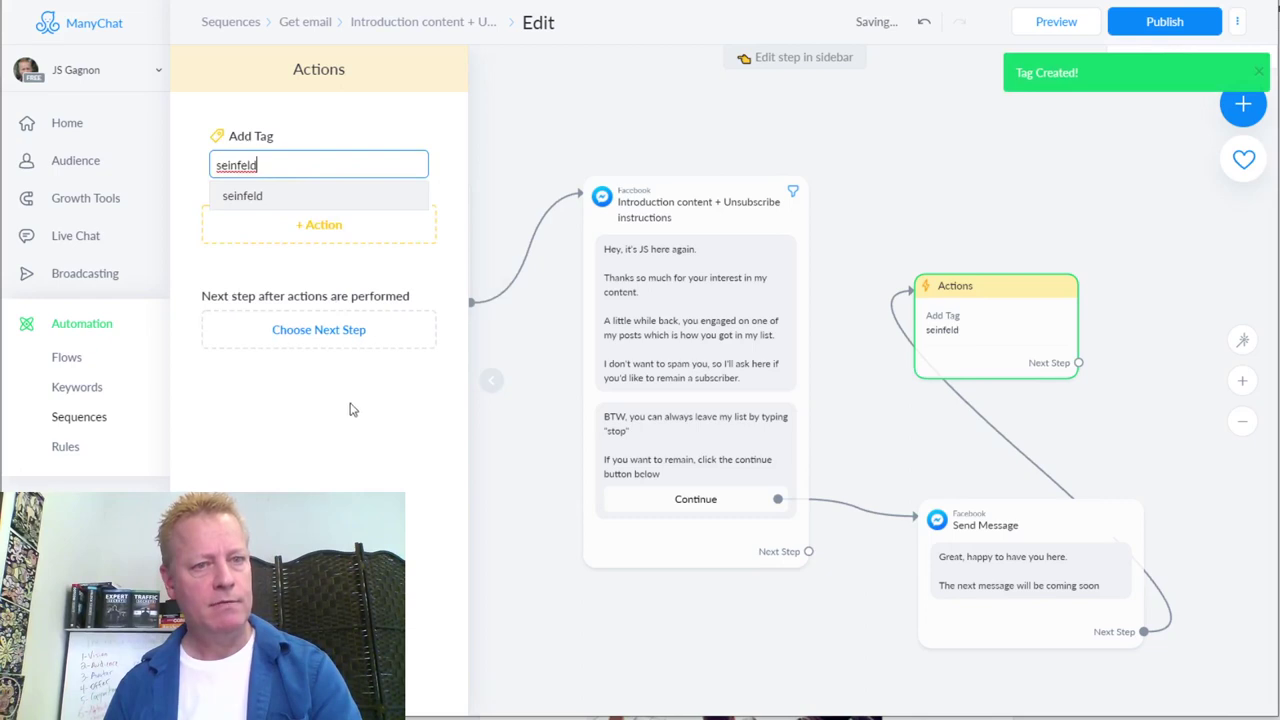
click(370, 425)
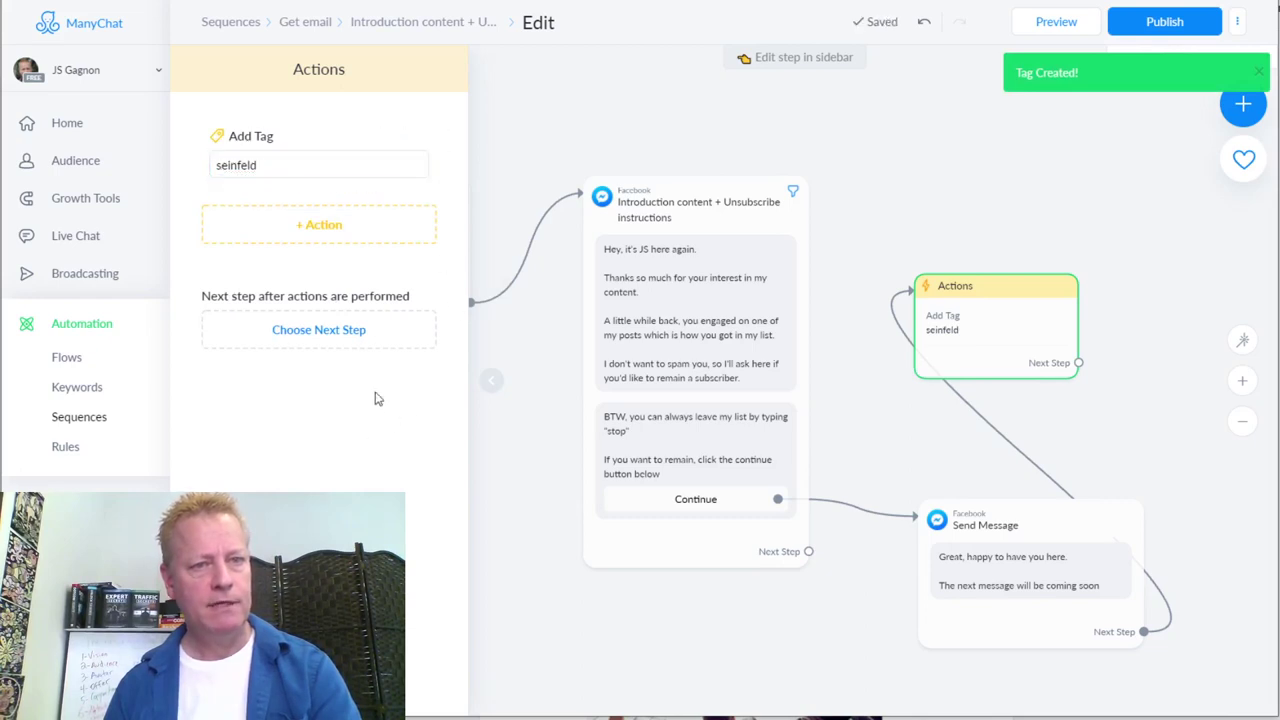
click(1164, 24)
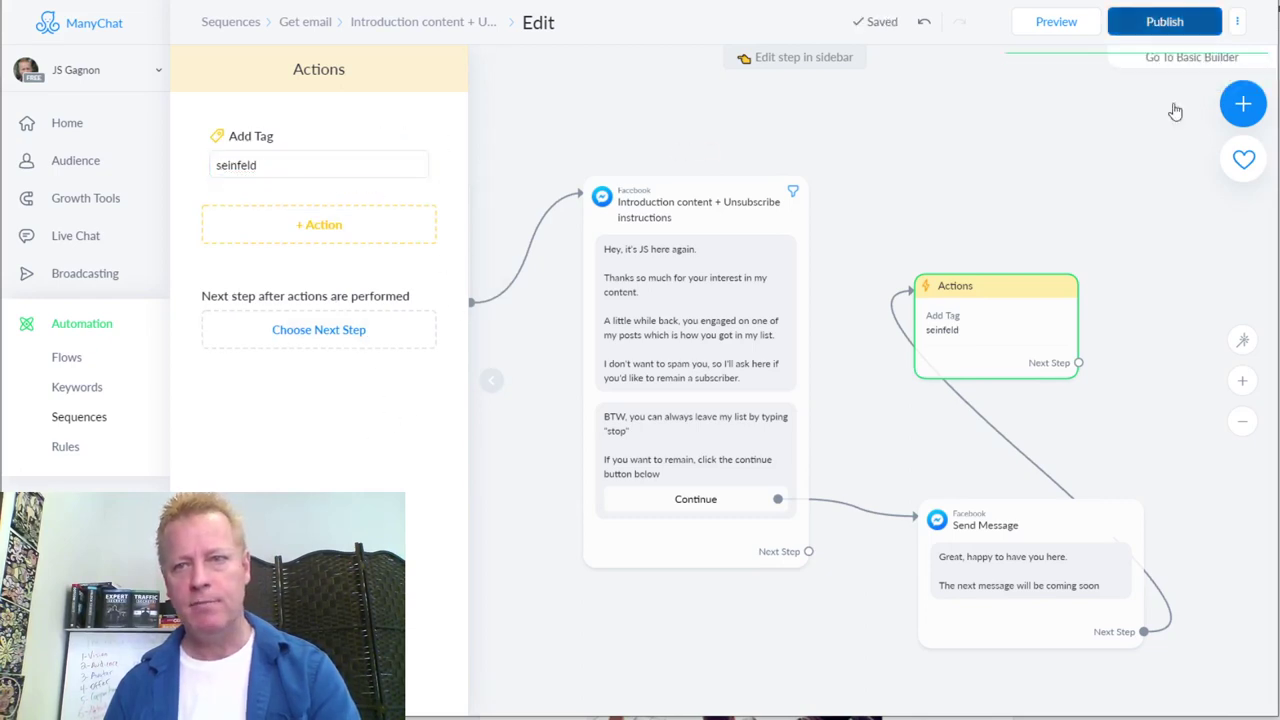
- Rearrange the canvas by moving the Actions step up to the far right and the follow-up message closer to the introduction message
drag(994, 317, 1120, 265)
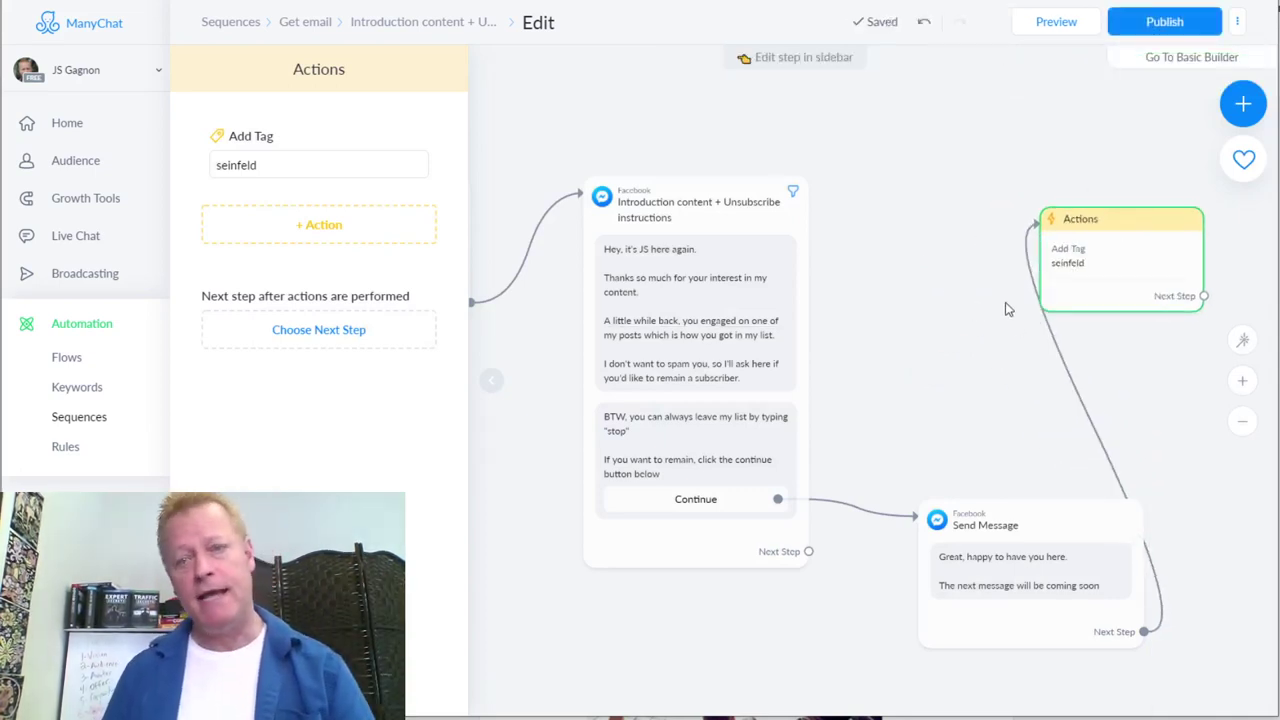
drag(1046, 532, 982, 387)
drag(1109, 229, 1142, 219)
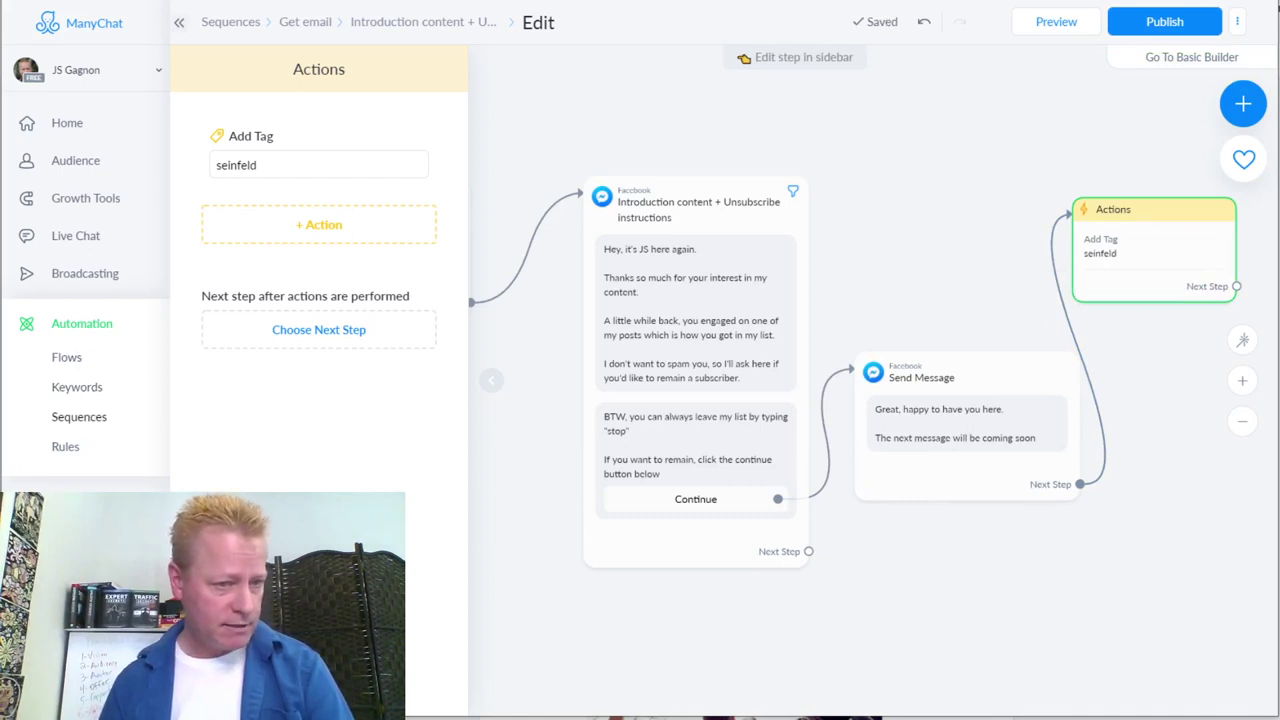
- Start a new broadcast that uses the Messenger channel
click(72, 275)
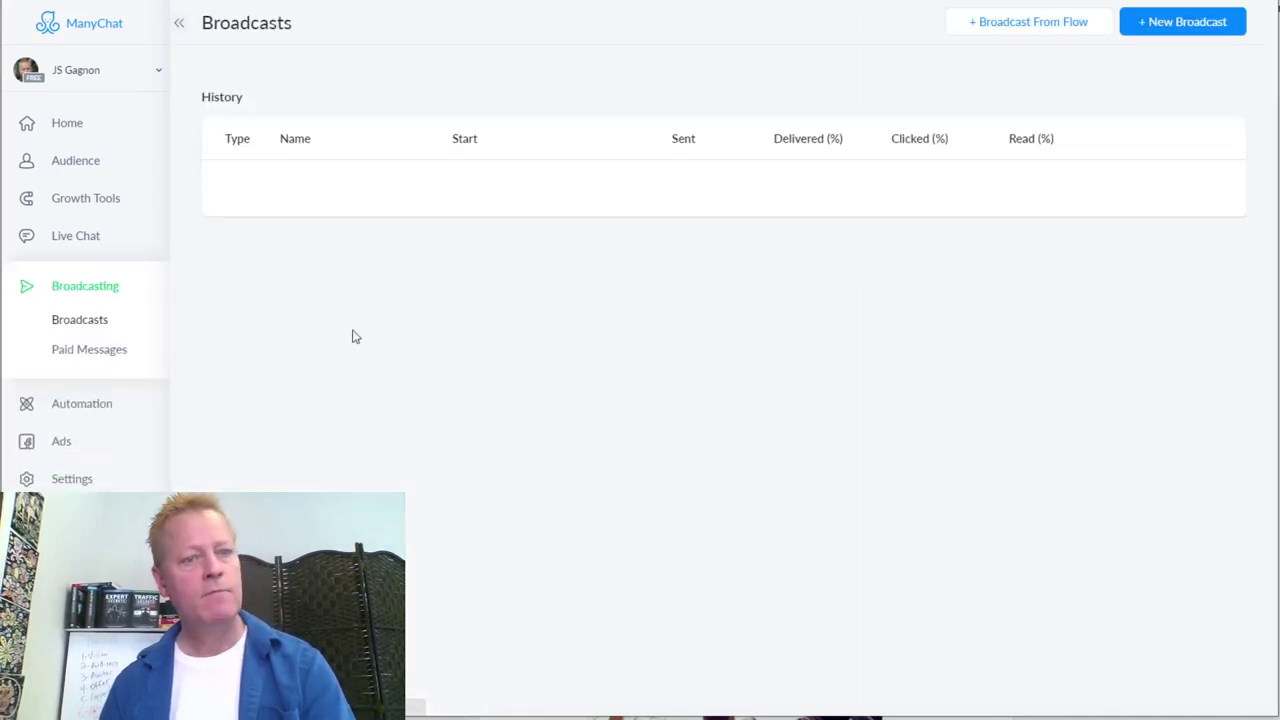
click(702, 398)
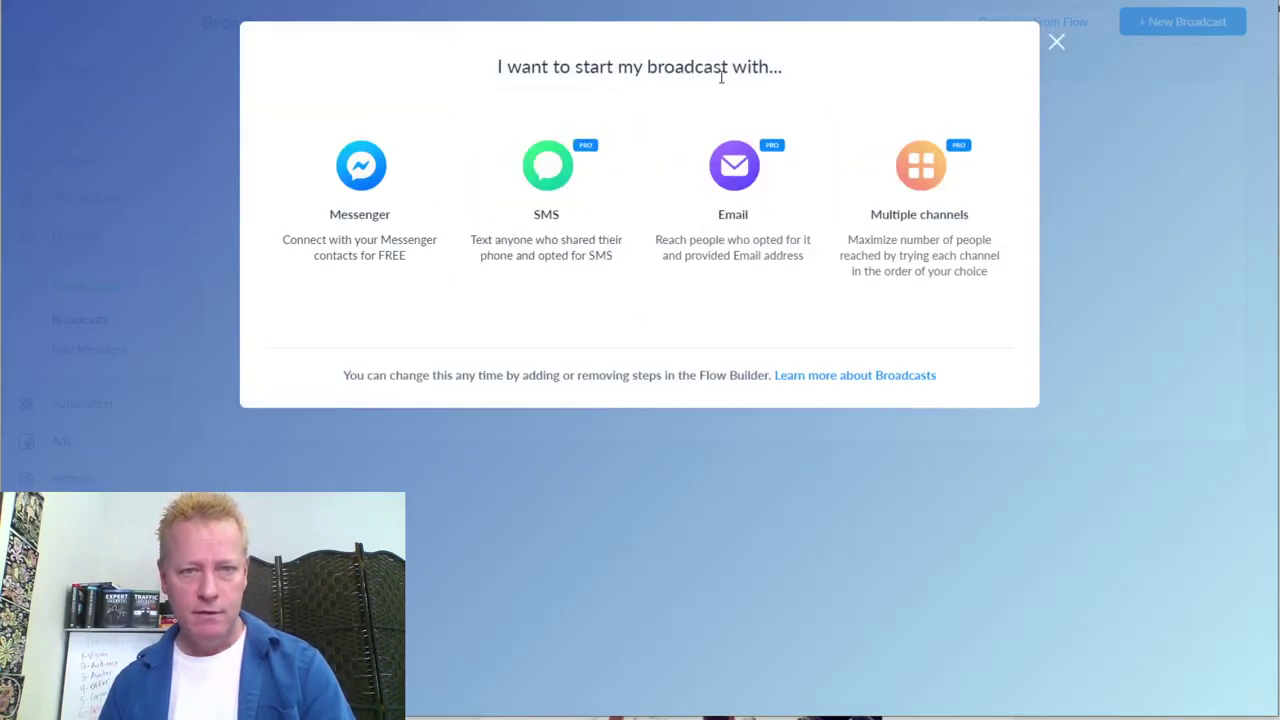
click(363, 192)
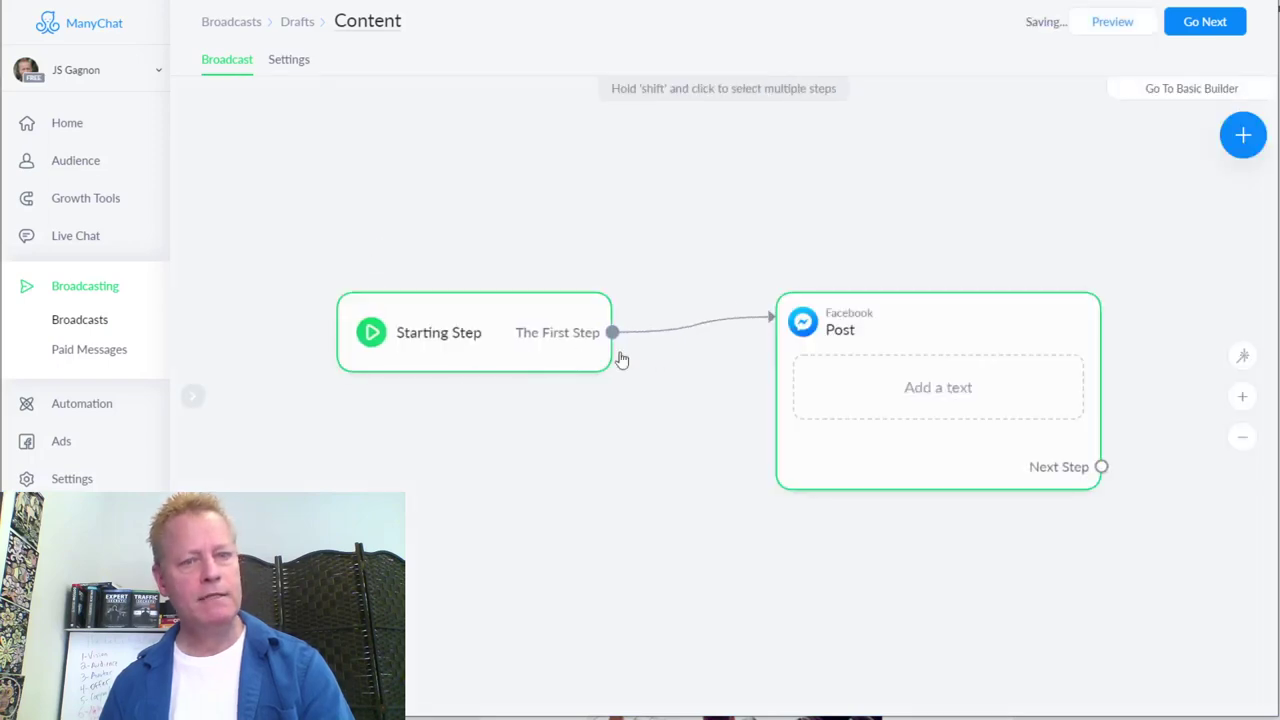
- Write the broadcast's first message as "Hey my friend" followed by a new paragraph "Have you seen my last blog post"
click(1034, 320)
text(Hey my friend)
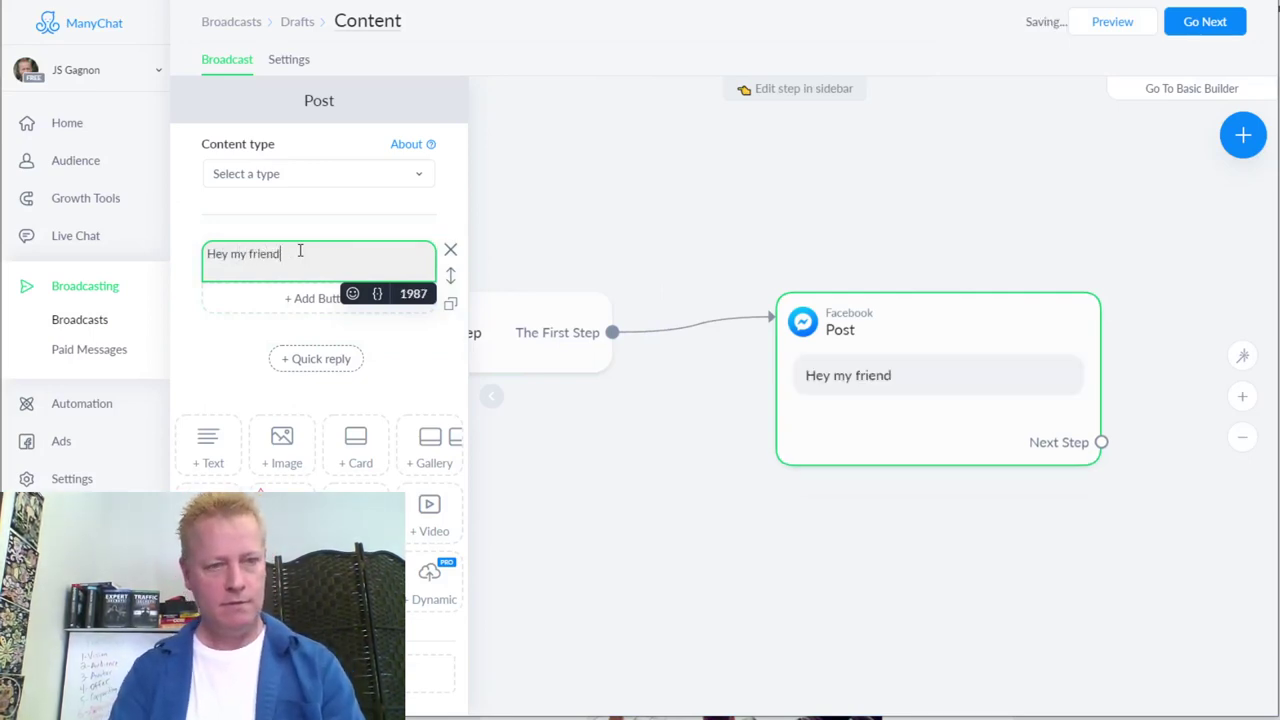
key(Return)
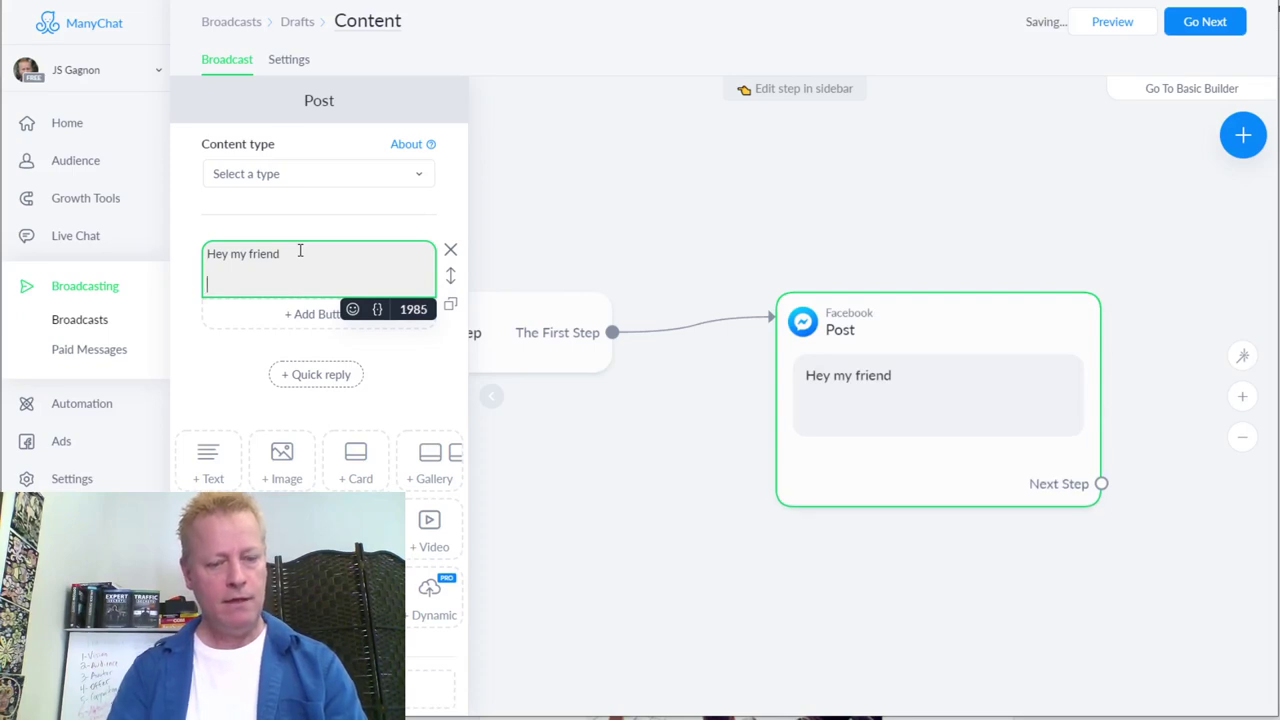
text(Have you seen my last blog post)
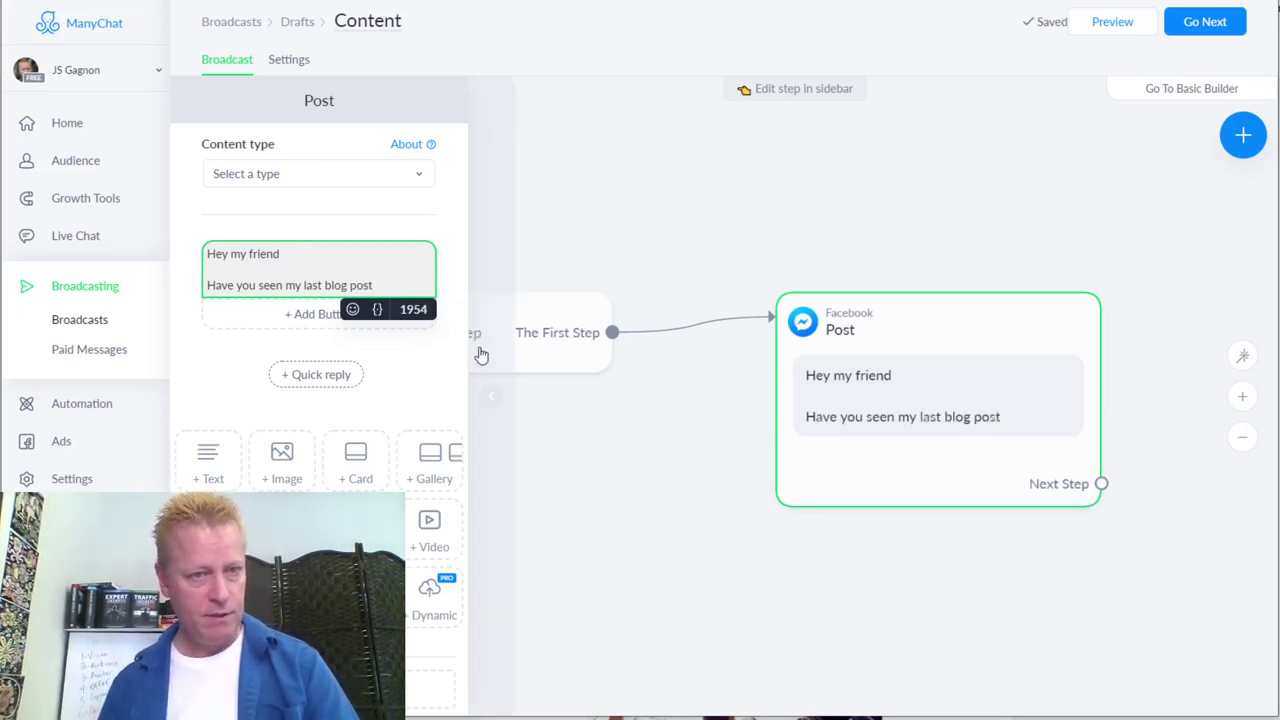
- Add a "Tell me" button to the broadcast's first message that sends a new message
click(329, 314)
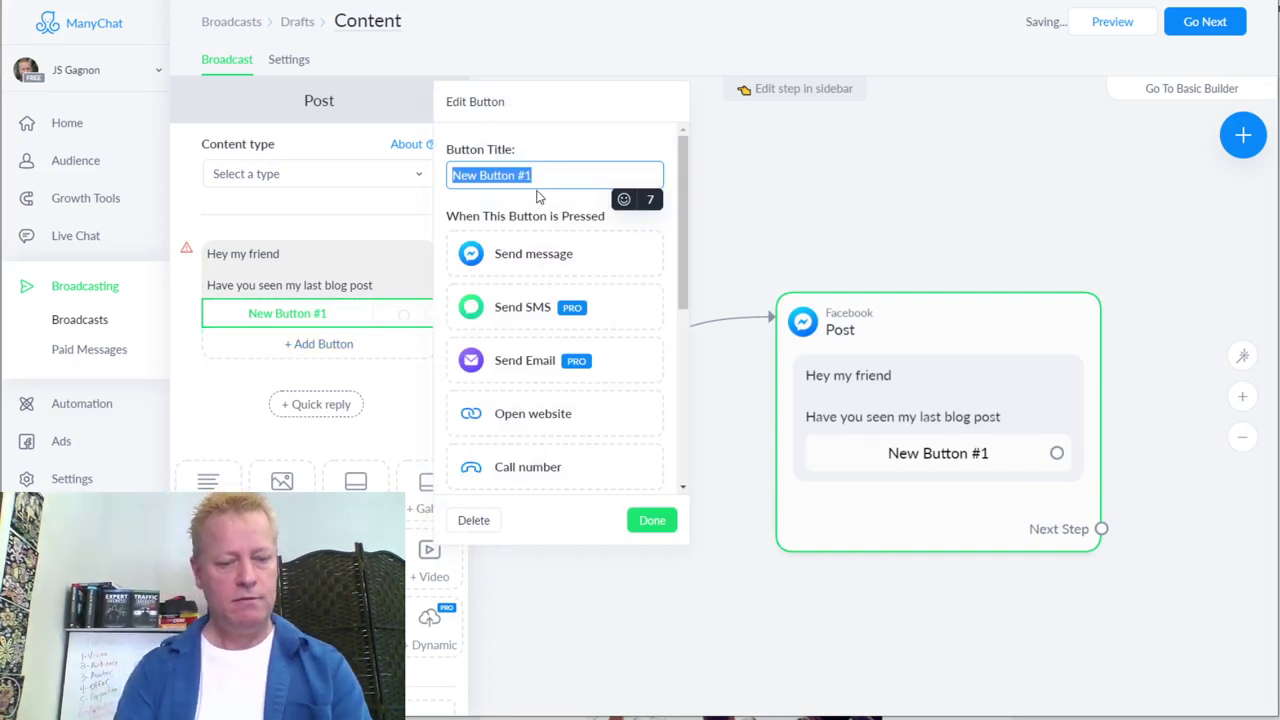
text(Tell me)
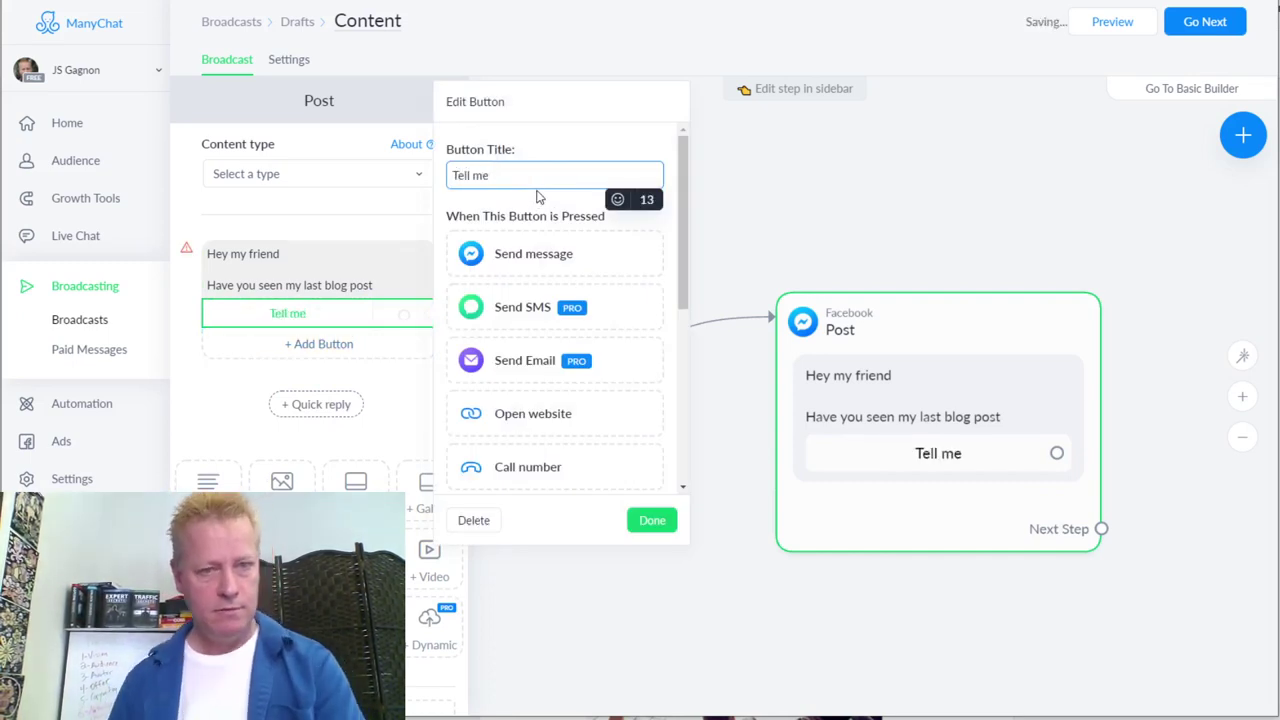
click(494, 262)
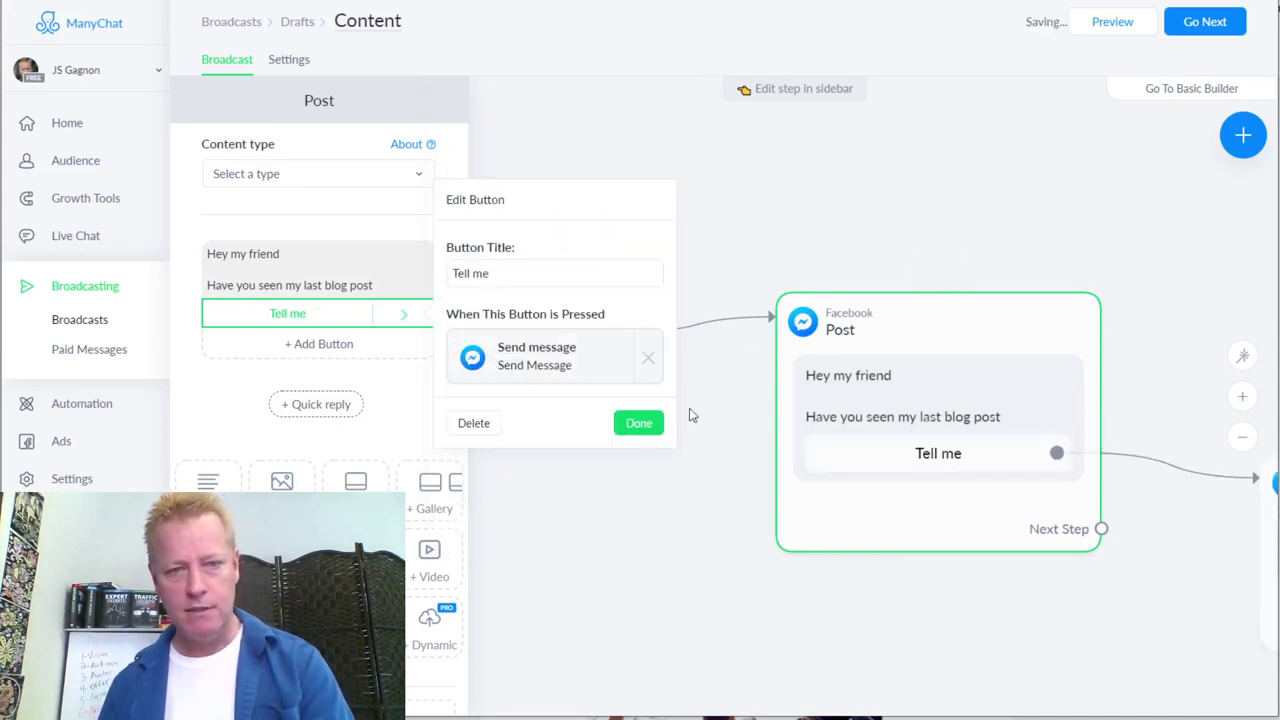
- Open the message behind the "Tell me" button and set its content type to Other
click(530, 358)
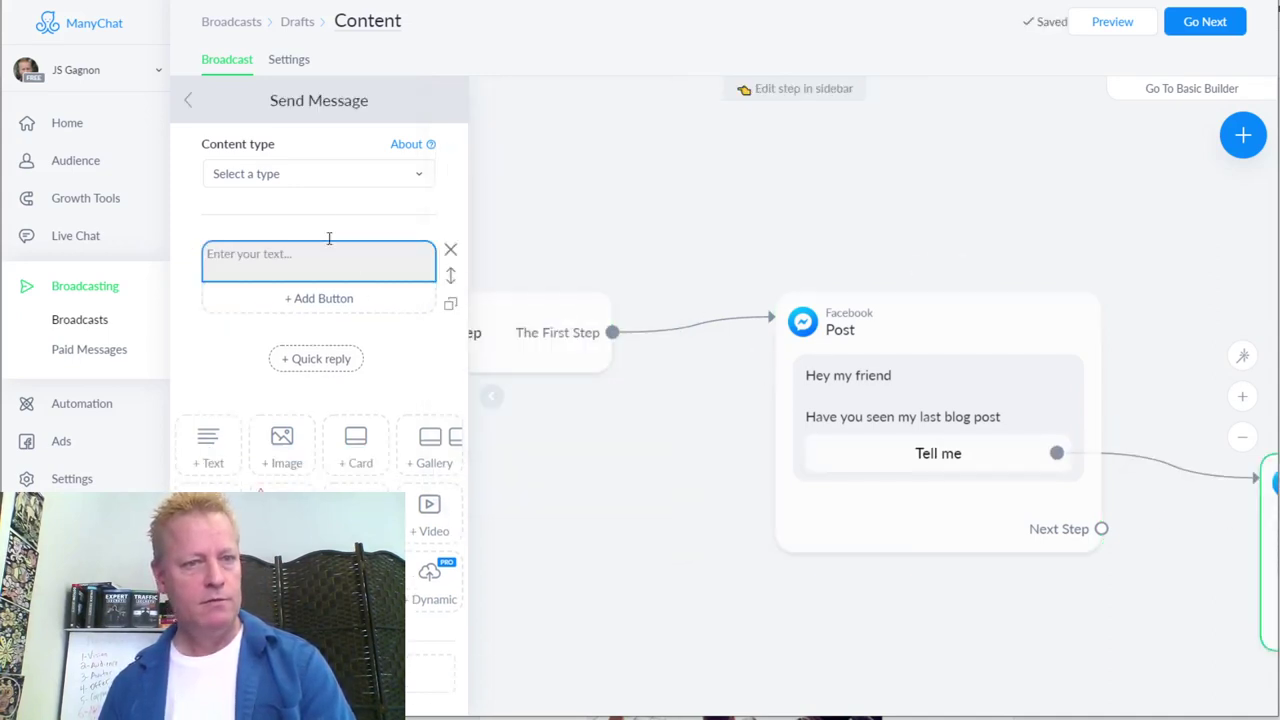
click(292, 176)
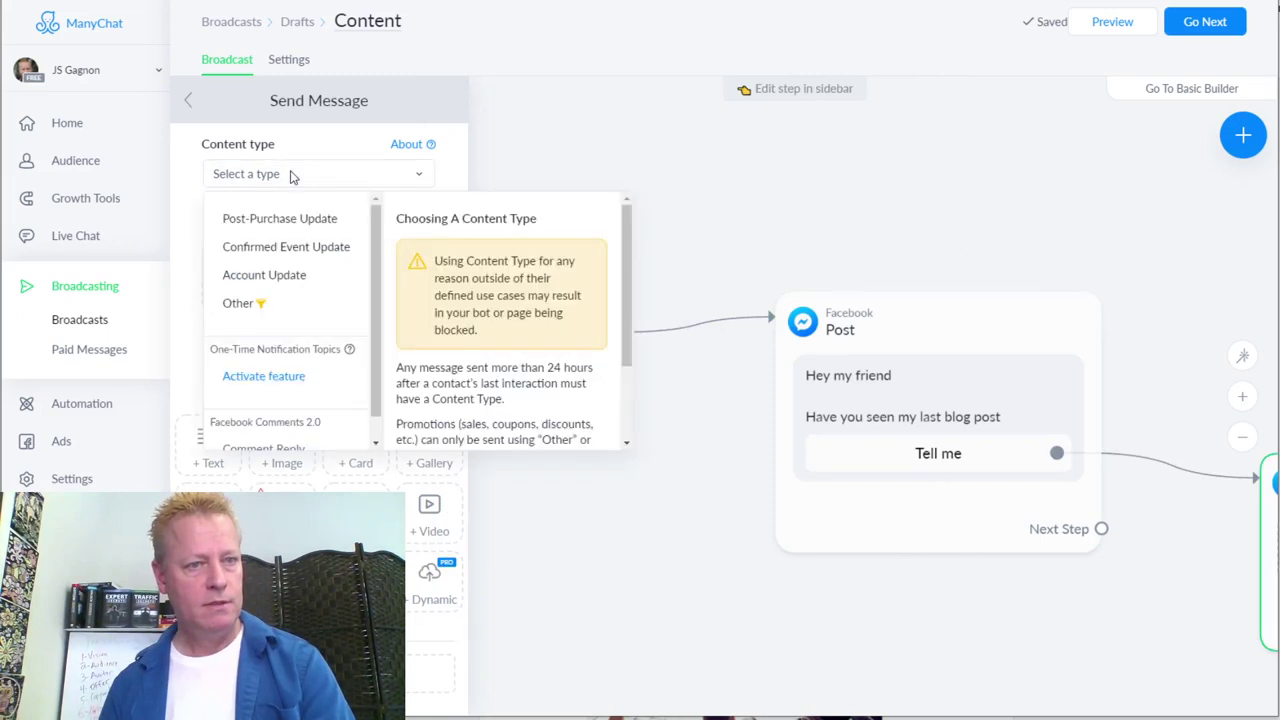
click(238, 305)
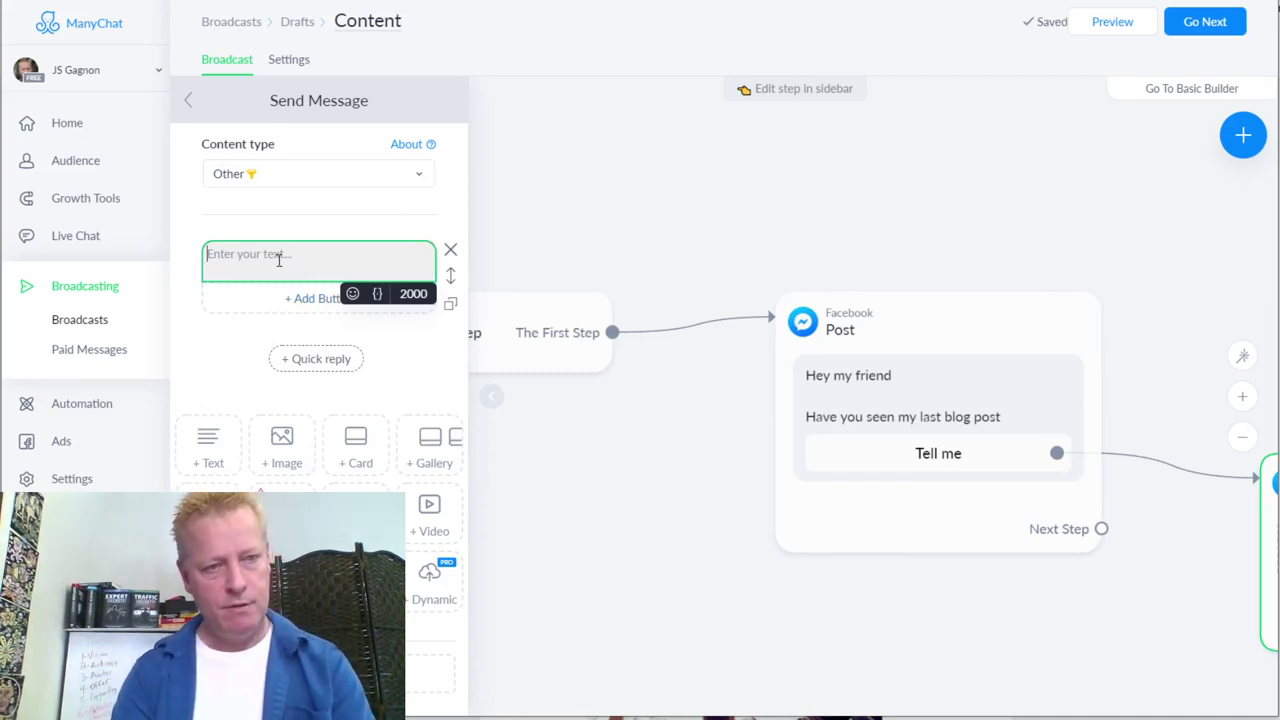
- Enter "It's all about starting your own business with a chrome extension." as the text of the message behind "Tell me"
text(You can)
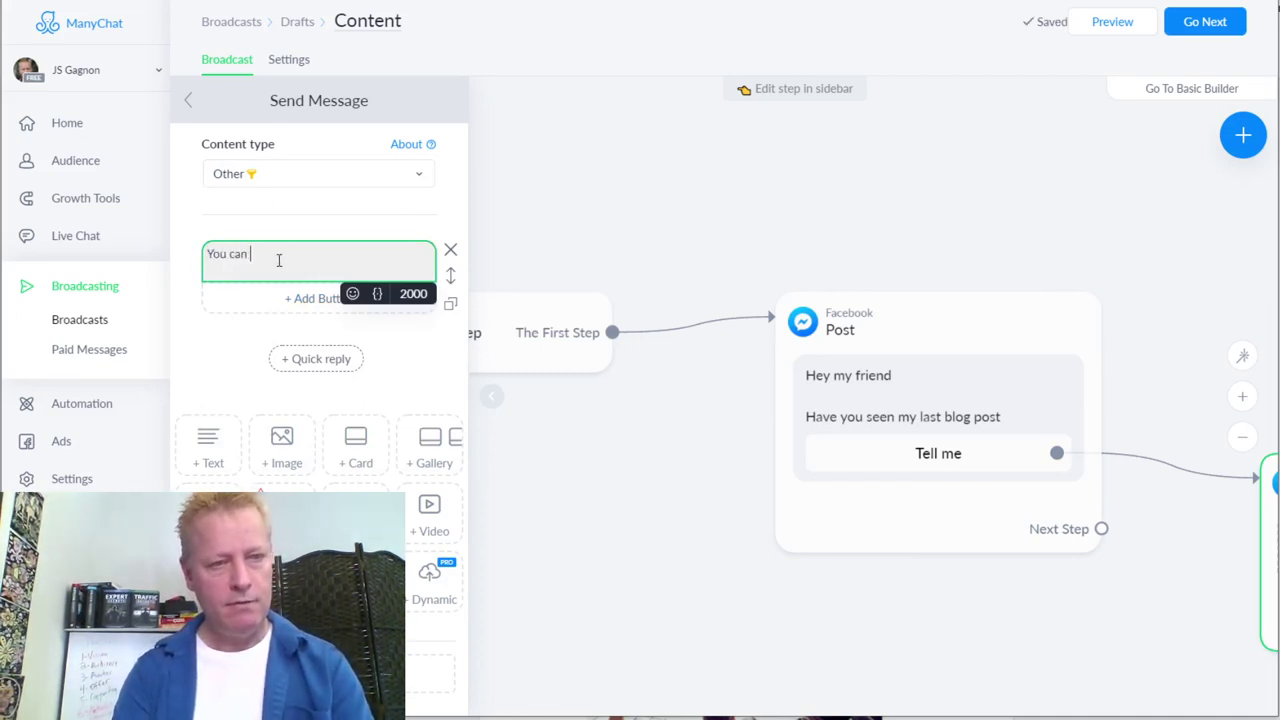
key(BackSpace)
text(It's all about)
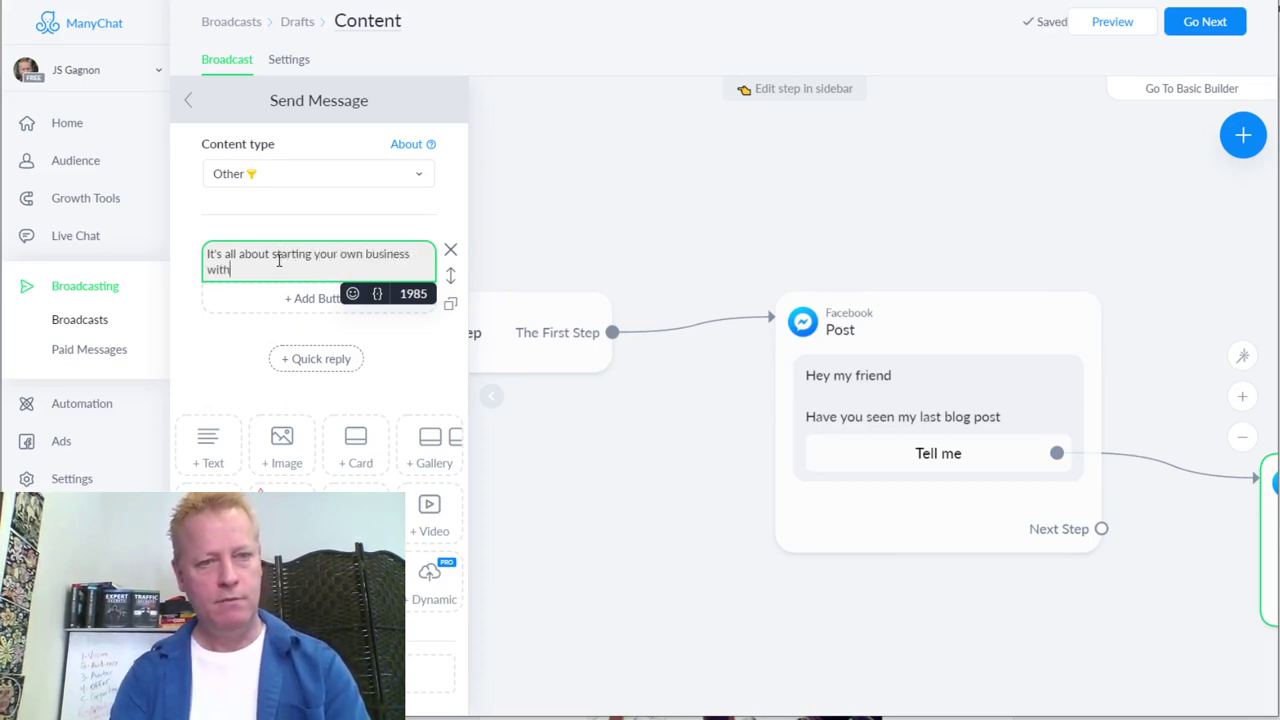
text(chrome extenson)
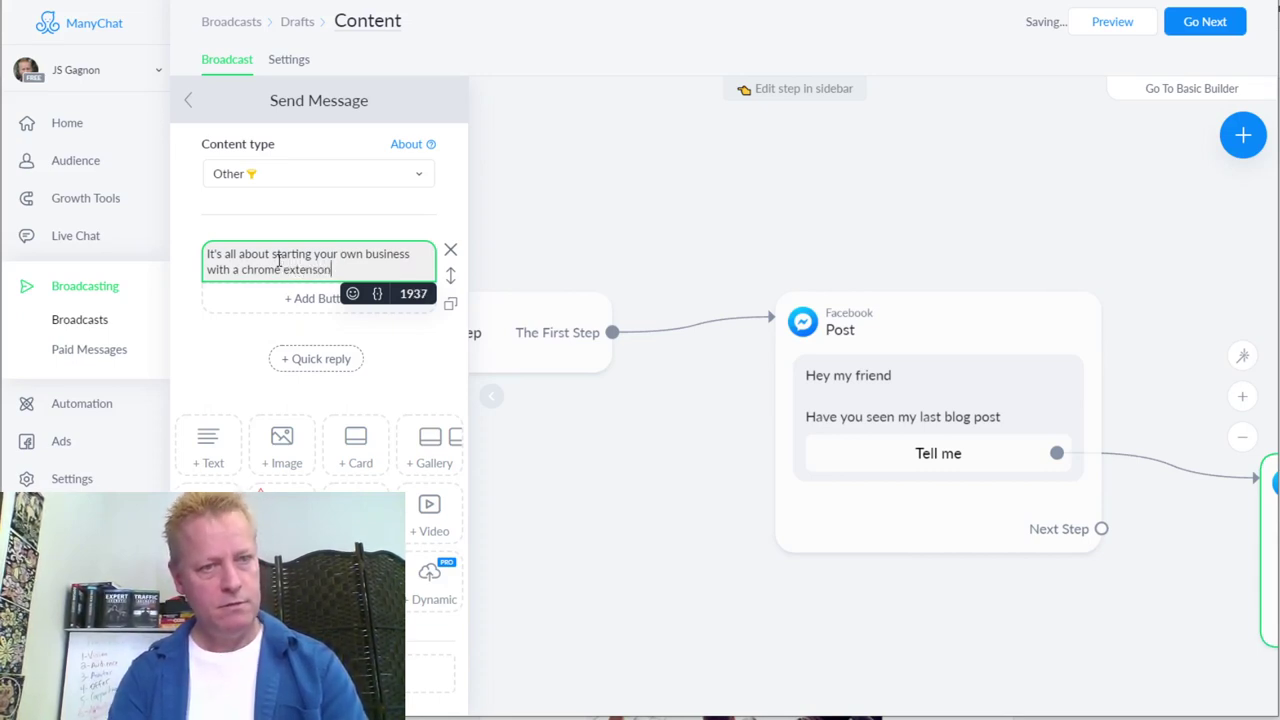
text(.)
key(Return)
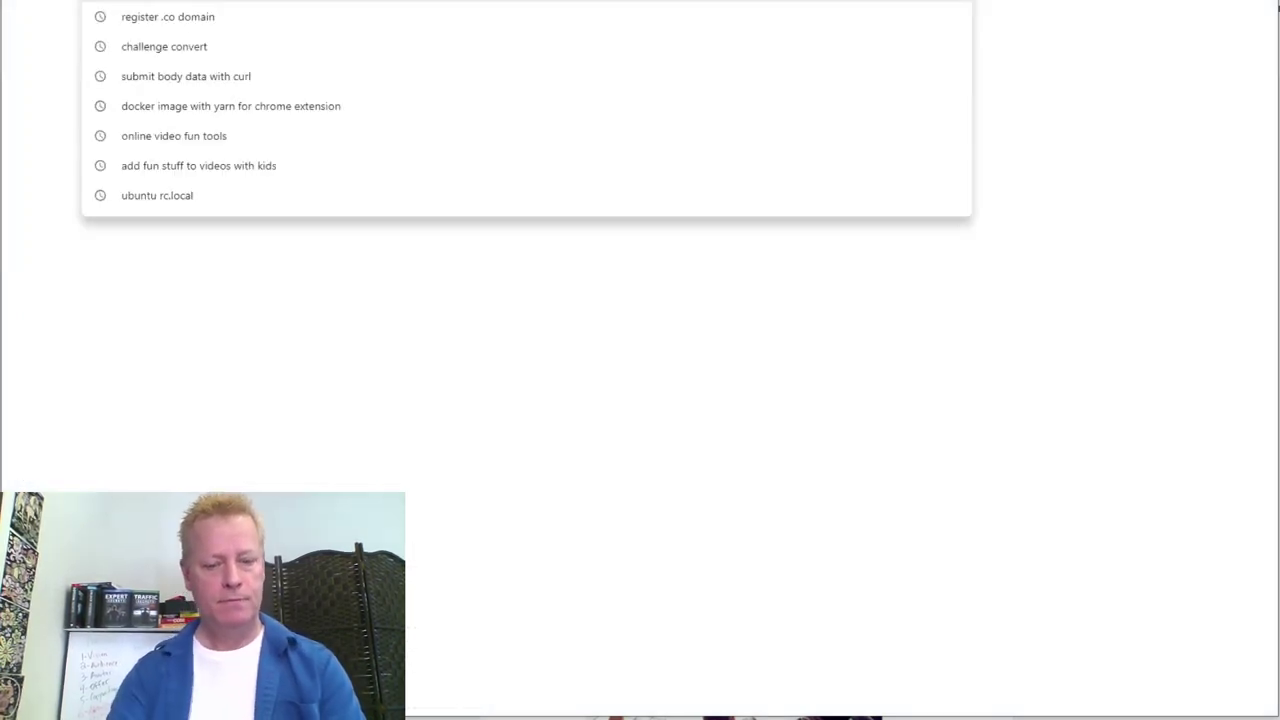
- Look up the blog's website in a separate browser tab and return to the broadcast message
text(jeanneg)
key(Escape)
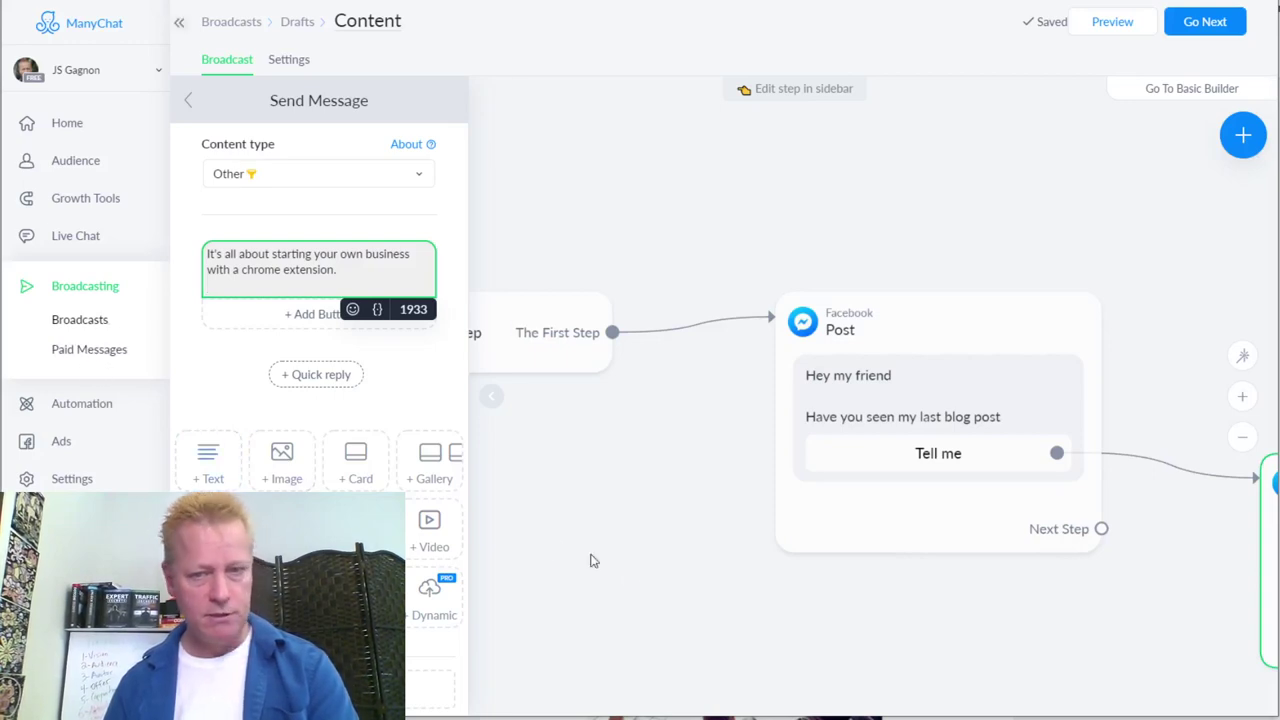
- Rearrange the flow canvas so the Post and Send Message blocks sit closer together
drag(938, 327, 843, 263)
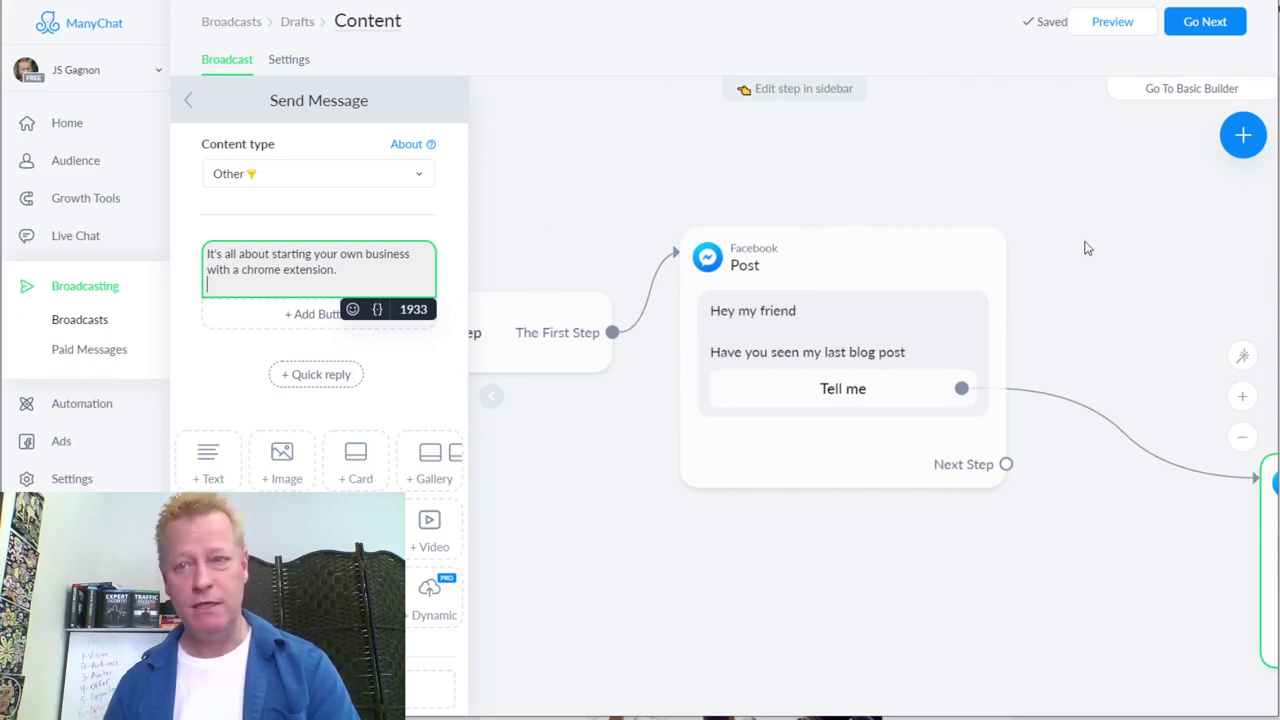
drag(1268, 603, 1040, 541)
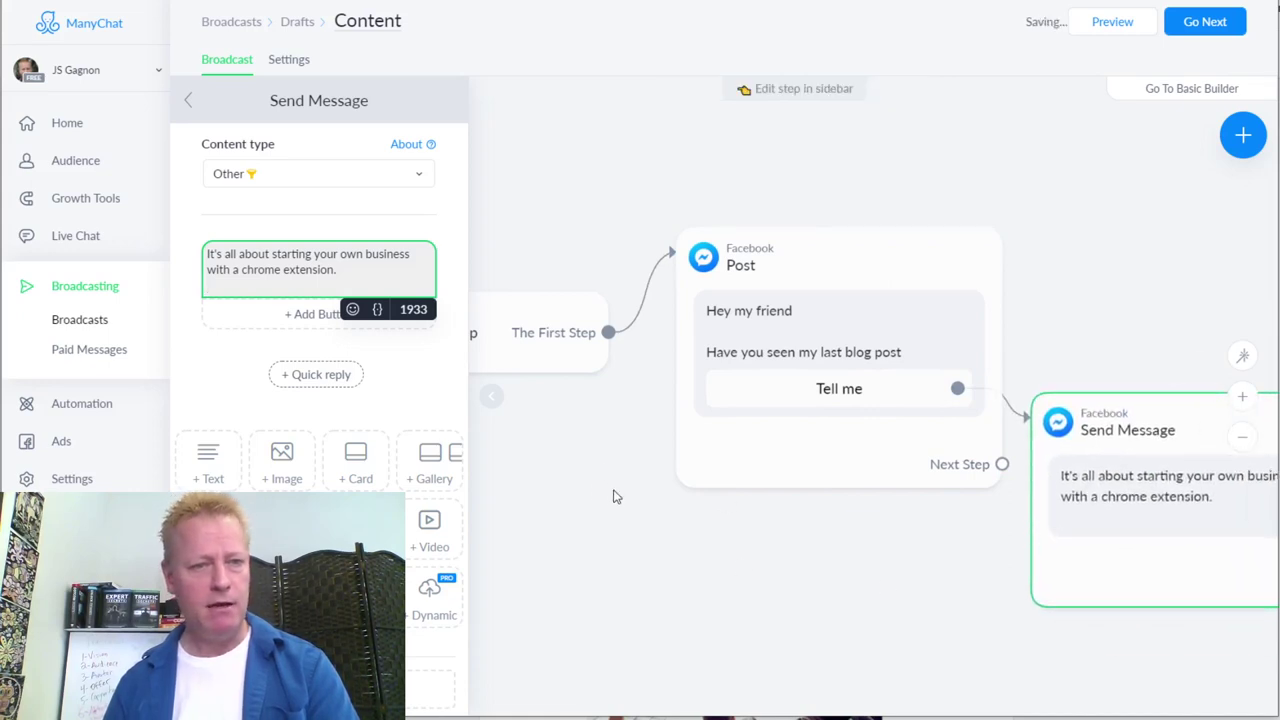
click(577, 248)
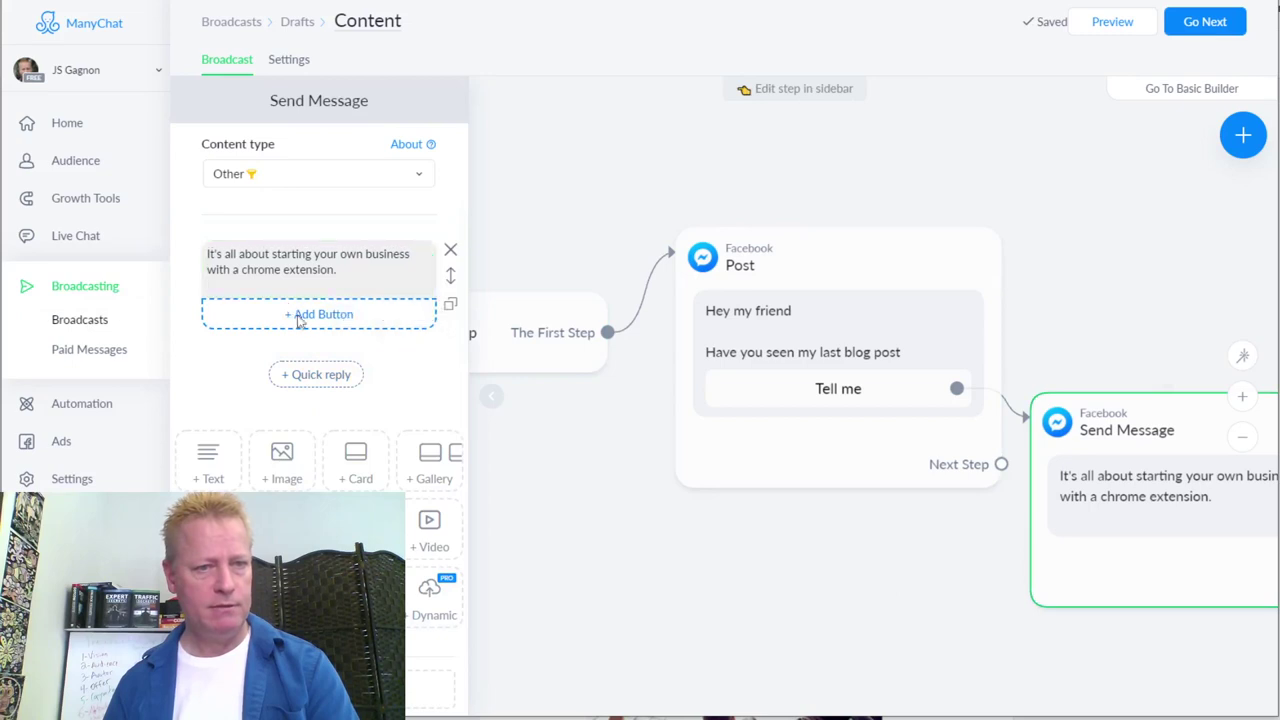
- Add a button titled "Go to blog post" that opens a website to the message behind "Tell me"
click(335, 313)
text(G)
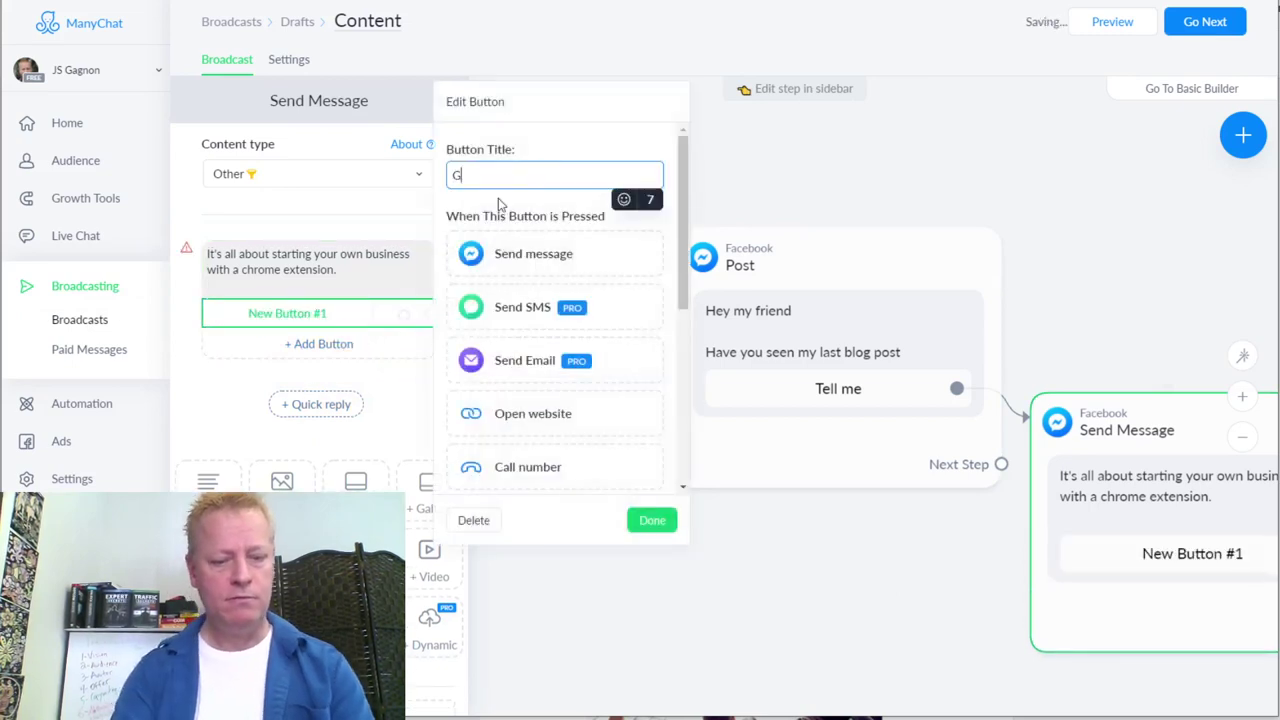
text(o to blog post)
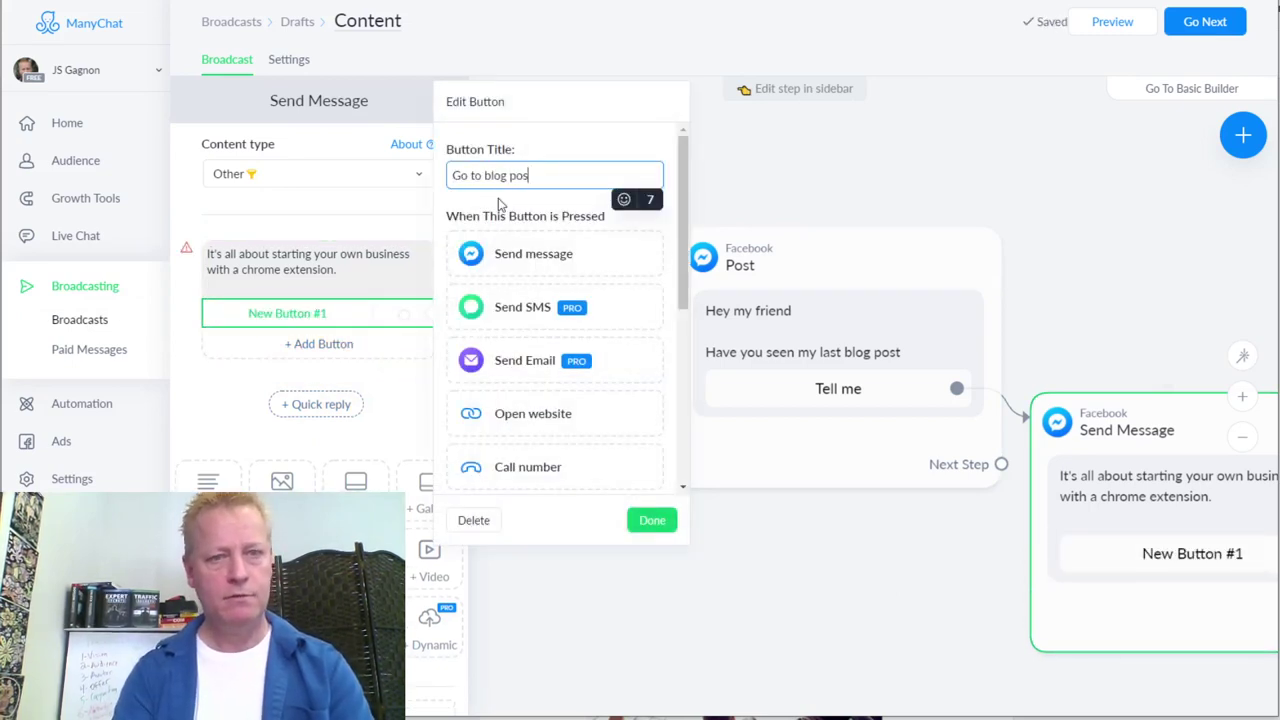
click(536, 413)
click(536, 413)
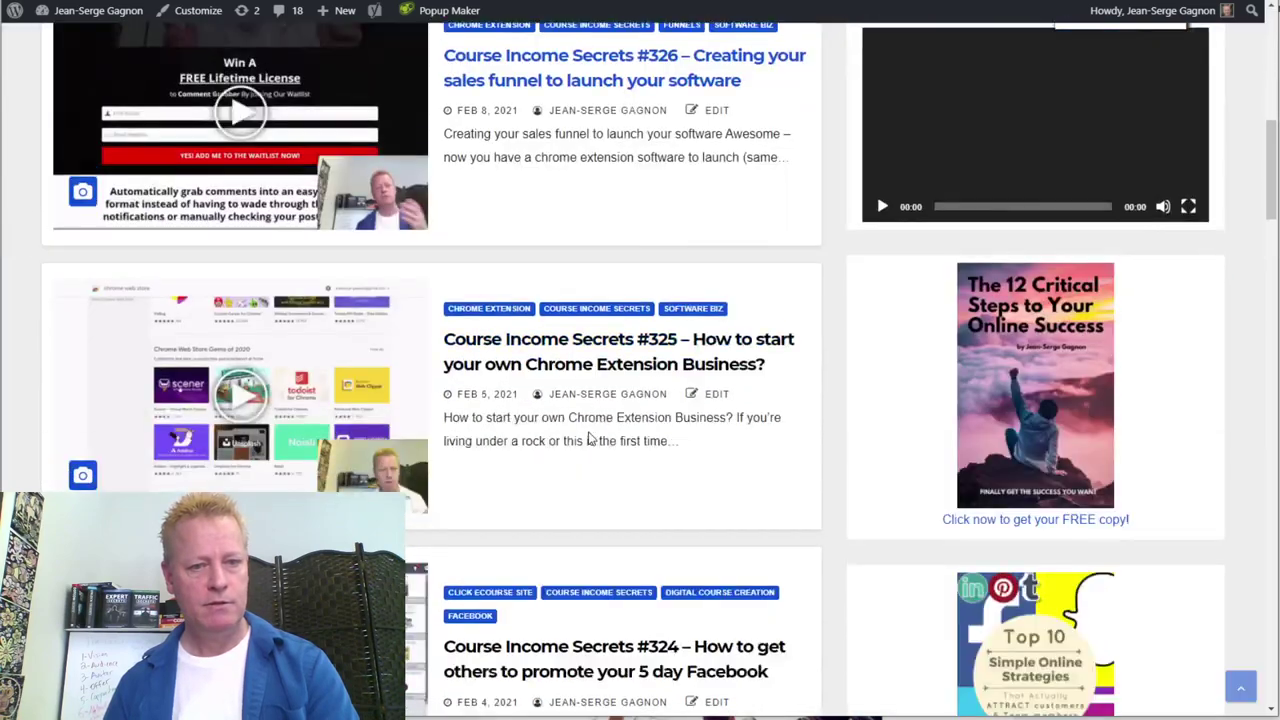
- Find and open the Course Income Secrets #321 post in the blog's post list
scroll(590, 438, down, 1)
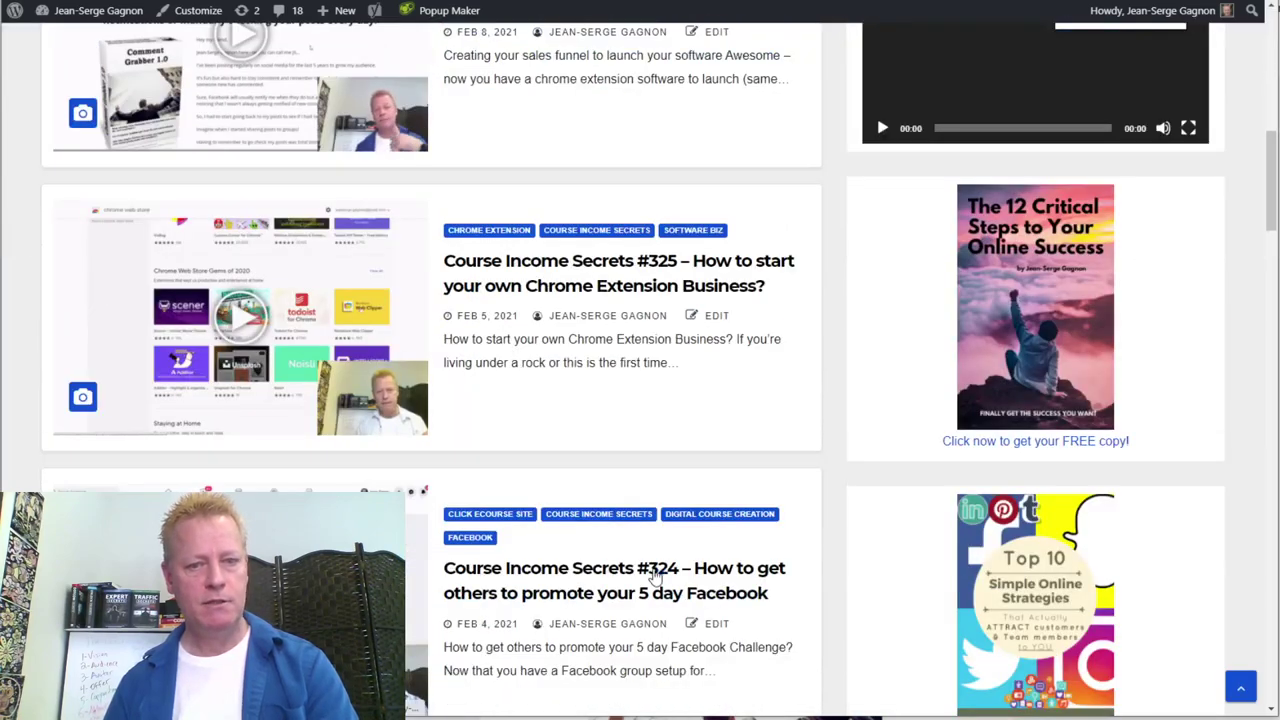
scroll(655, 595, down, 3)
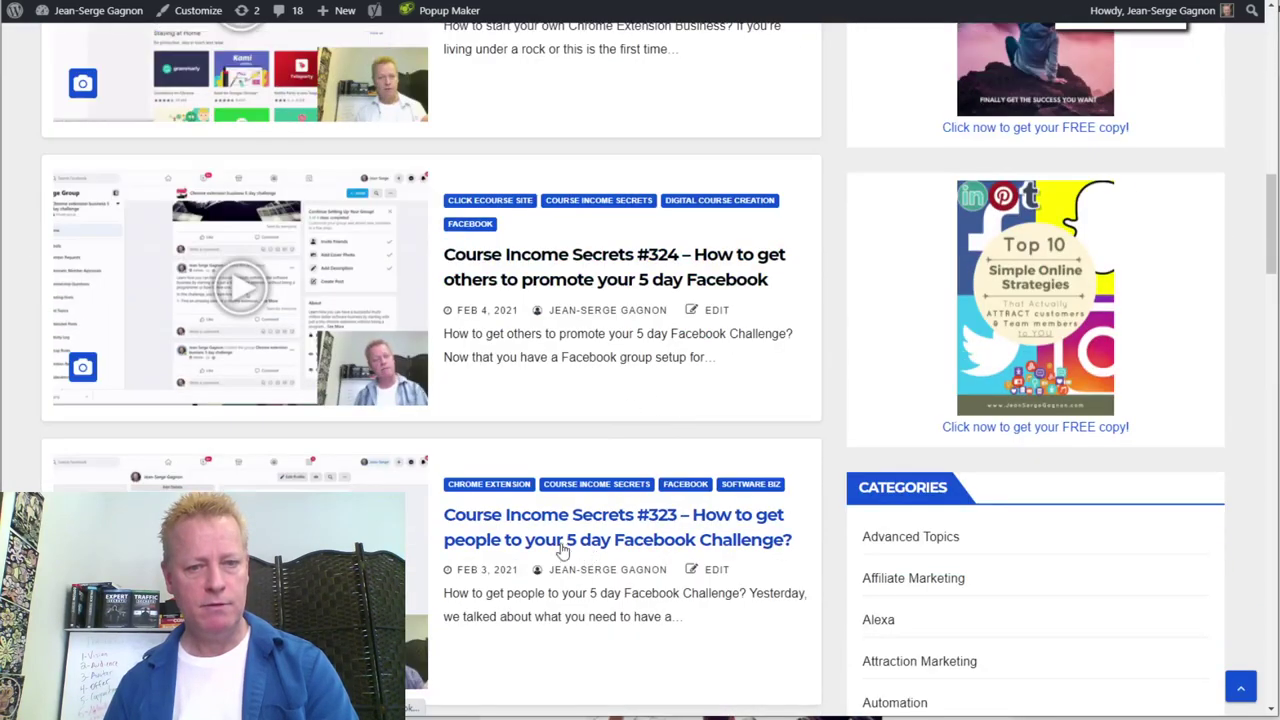
scroll(630, 590, down, 4)
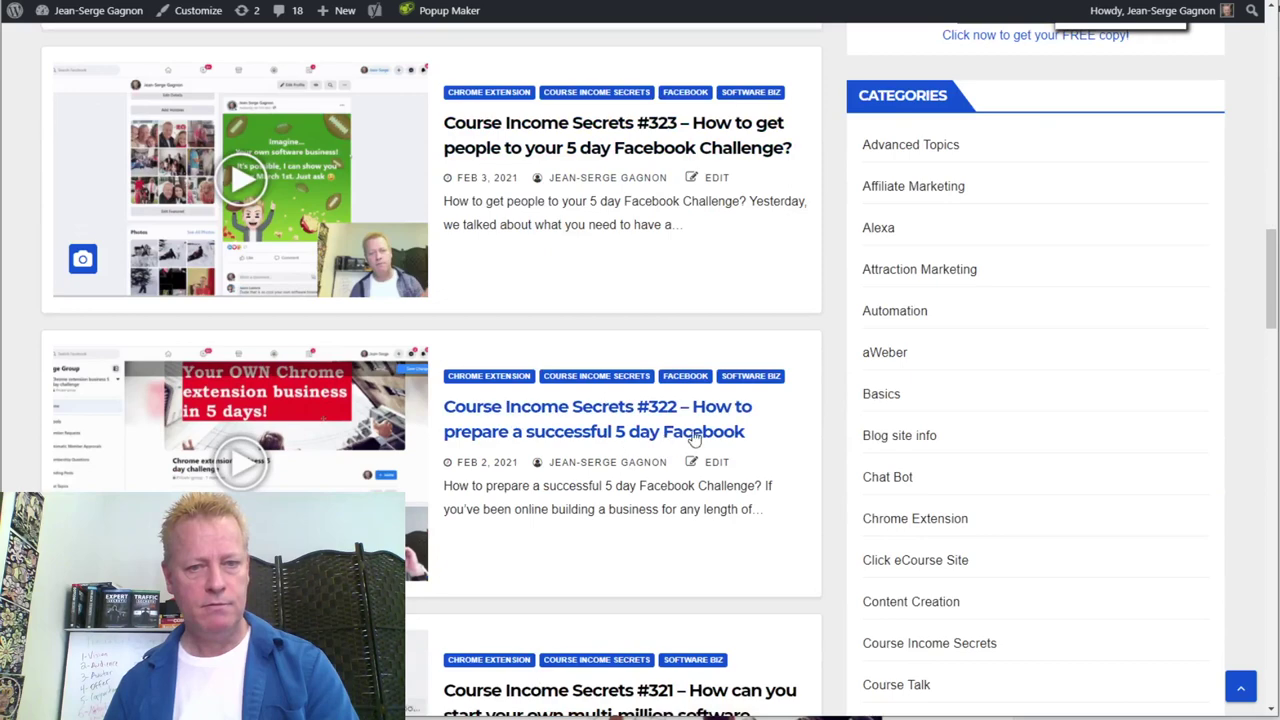
scroll(737, 432, down, 3)
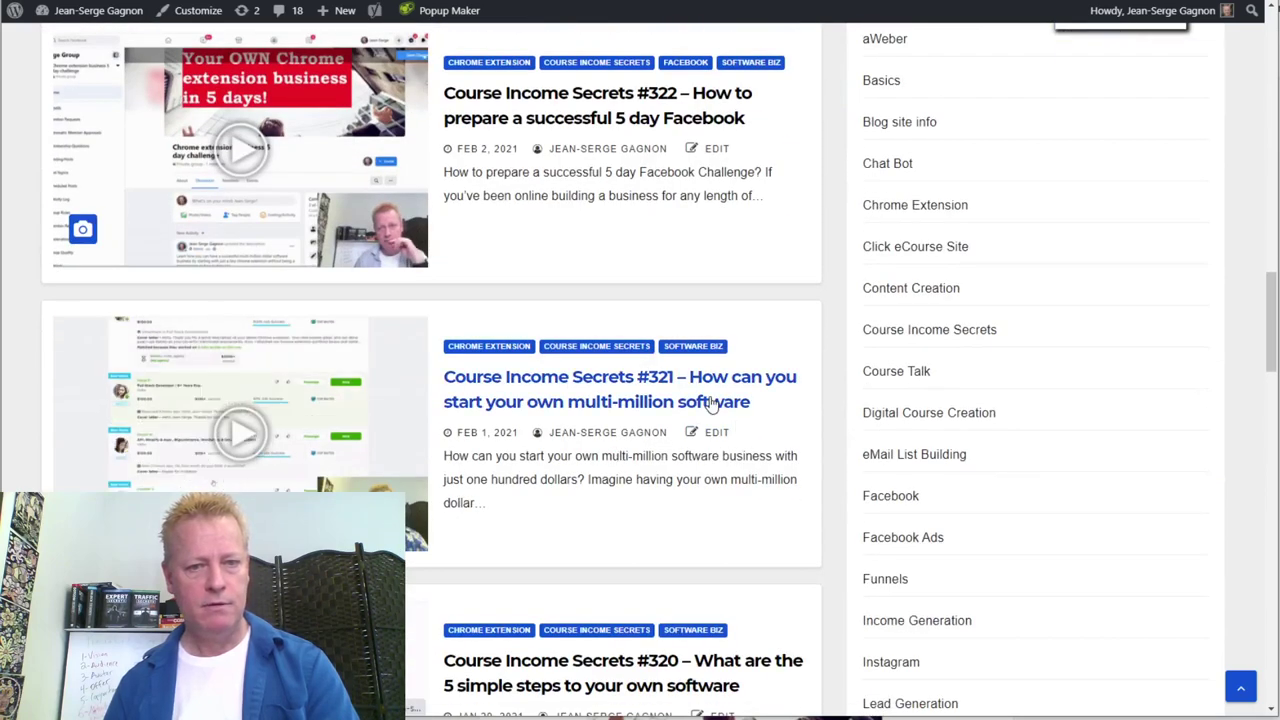
click(712, 402)
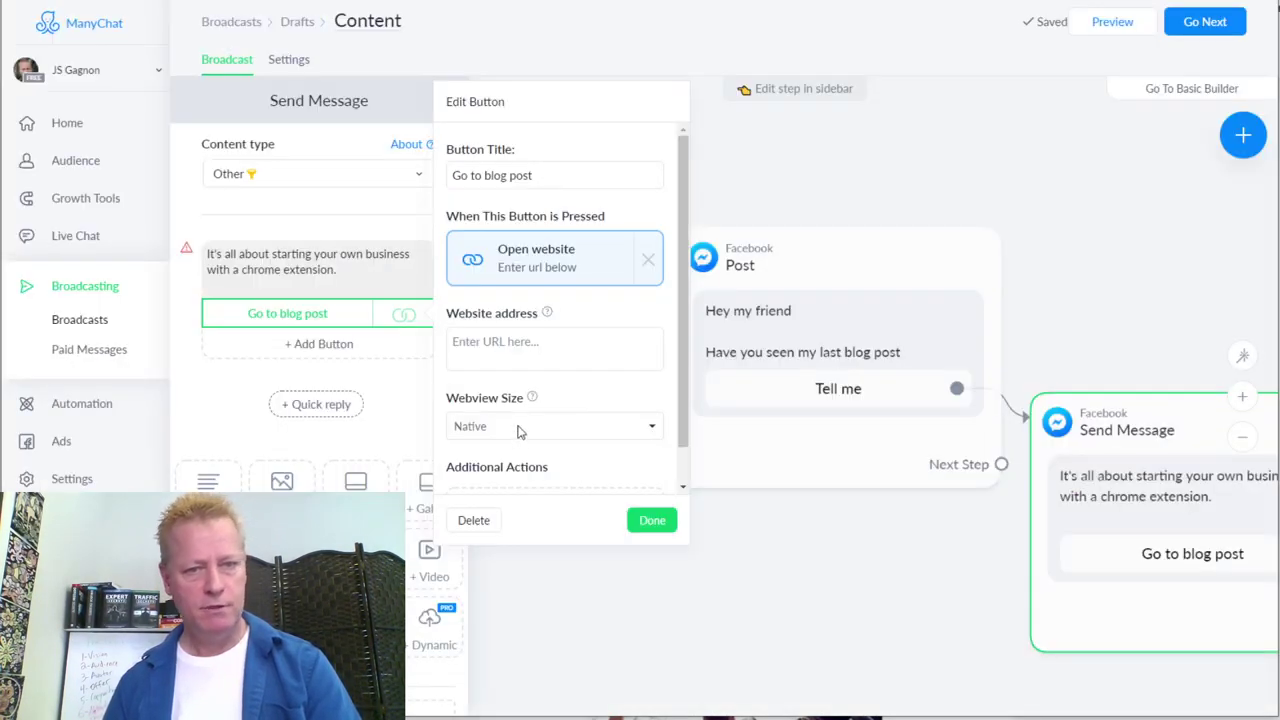
- Enter the URL of the Course Income Secrets #321 post as the website address of the "Go to blog post" button
click(517, 343)
text(https://jsgagnon.com/course/income-secrets-321-how-can-you-start-your-own-multi-million-software-business-with-just-one-hundred-dollars/)
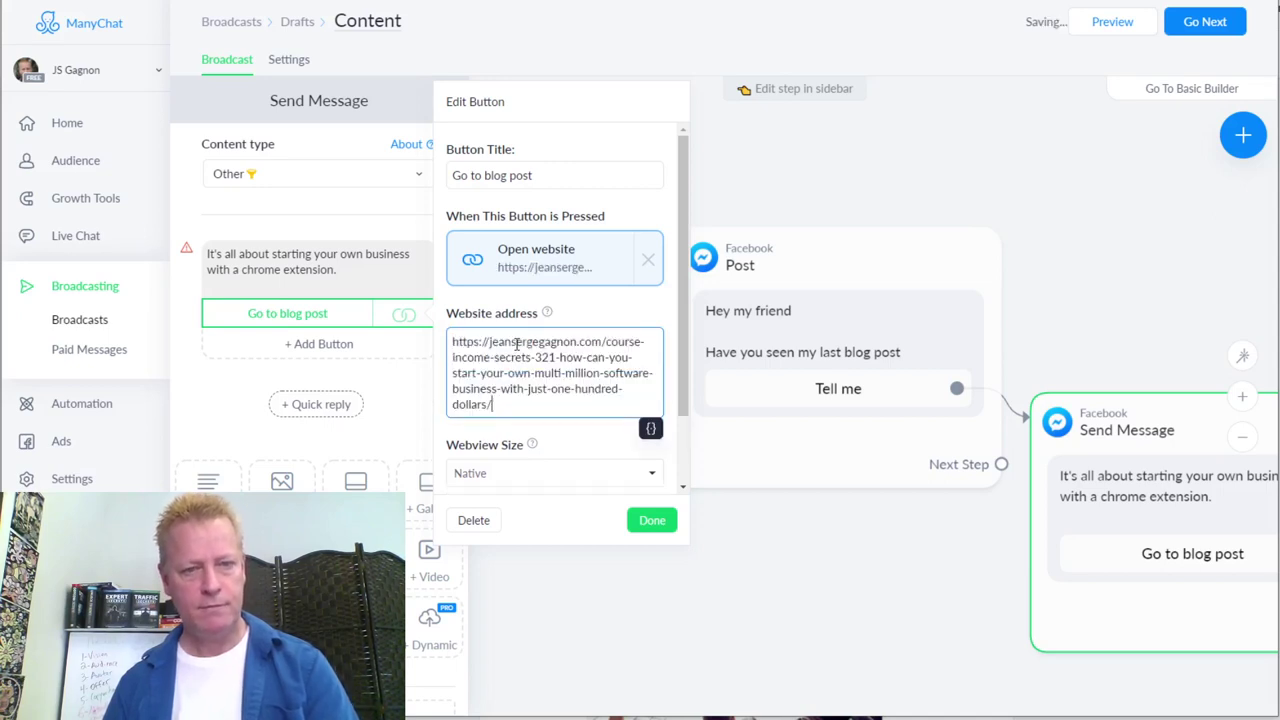
click(652, 520)
- Insert a blank line below the sentence about the chrome extension business in the message text
click(328, 279)
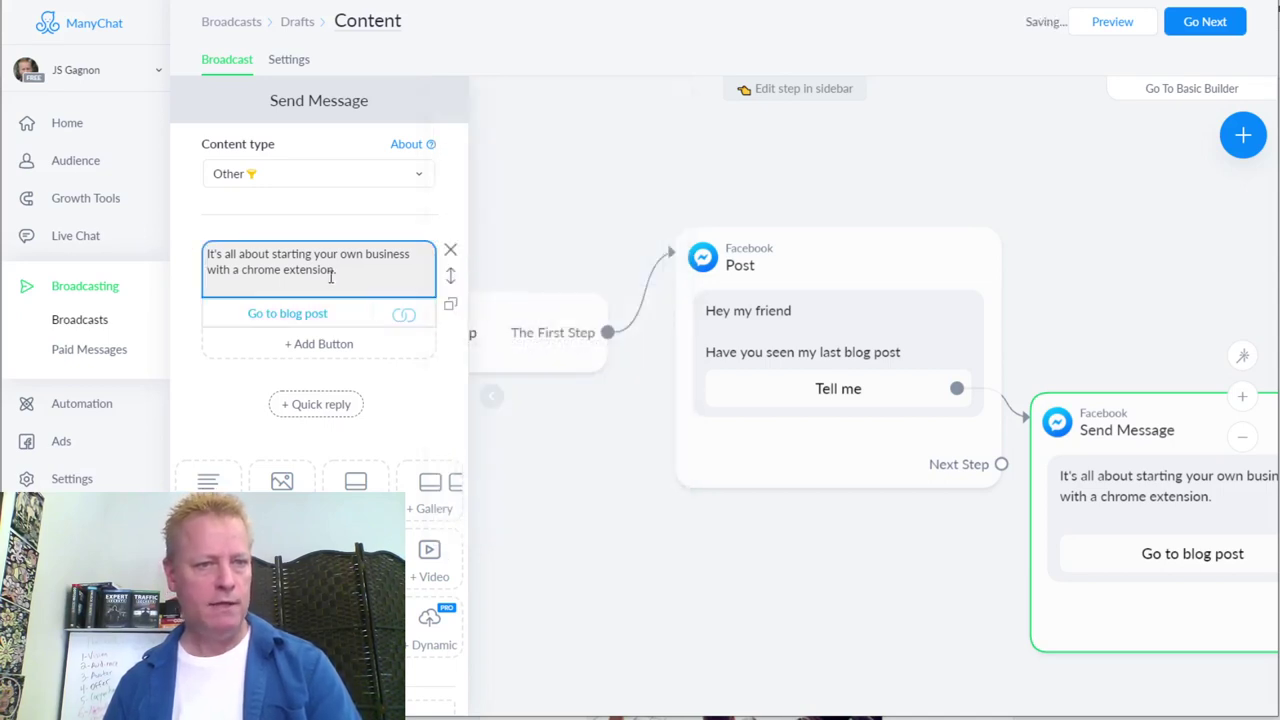
key(Return)
key(Return)
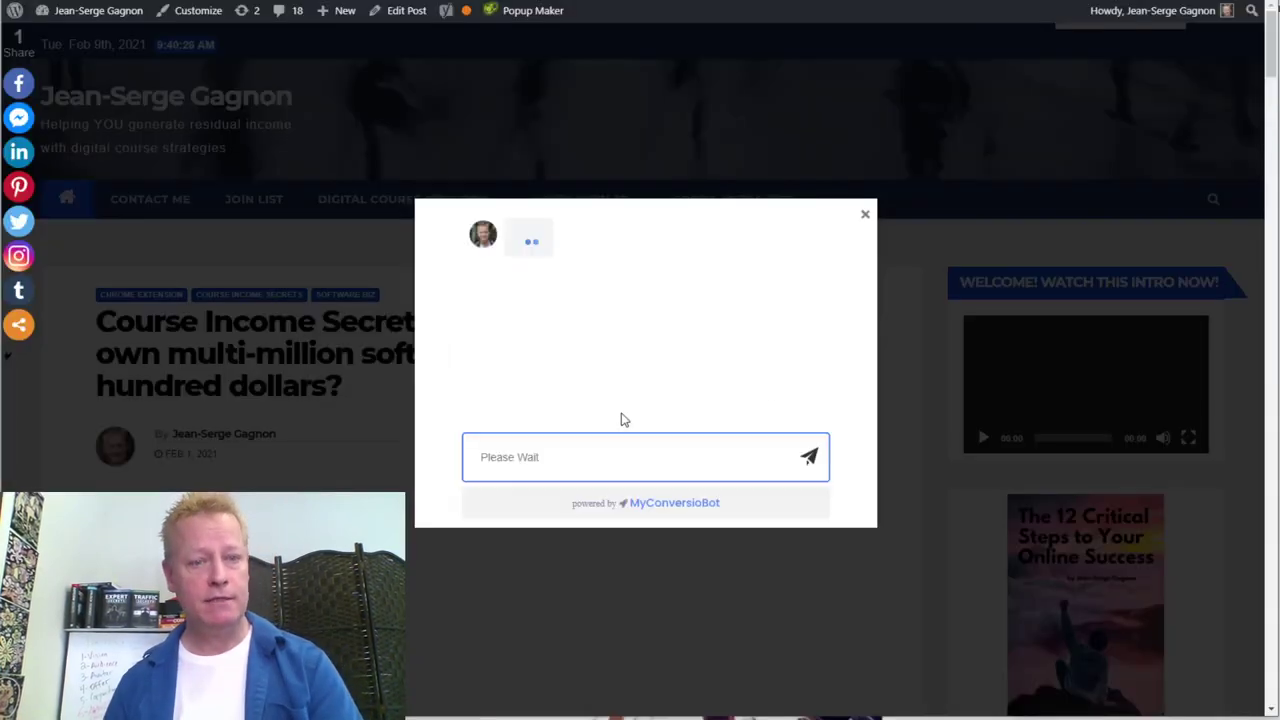
- Copy the full title of the Course Income Secrets #321 post from its blog page
click(369, 423)
scroll(457, 451, down, 4)
scroll(457, 453, down, 5)
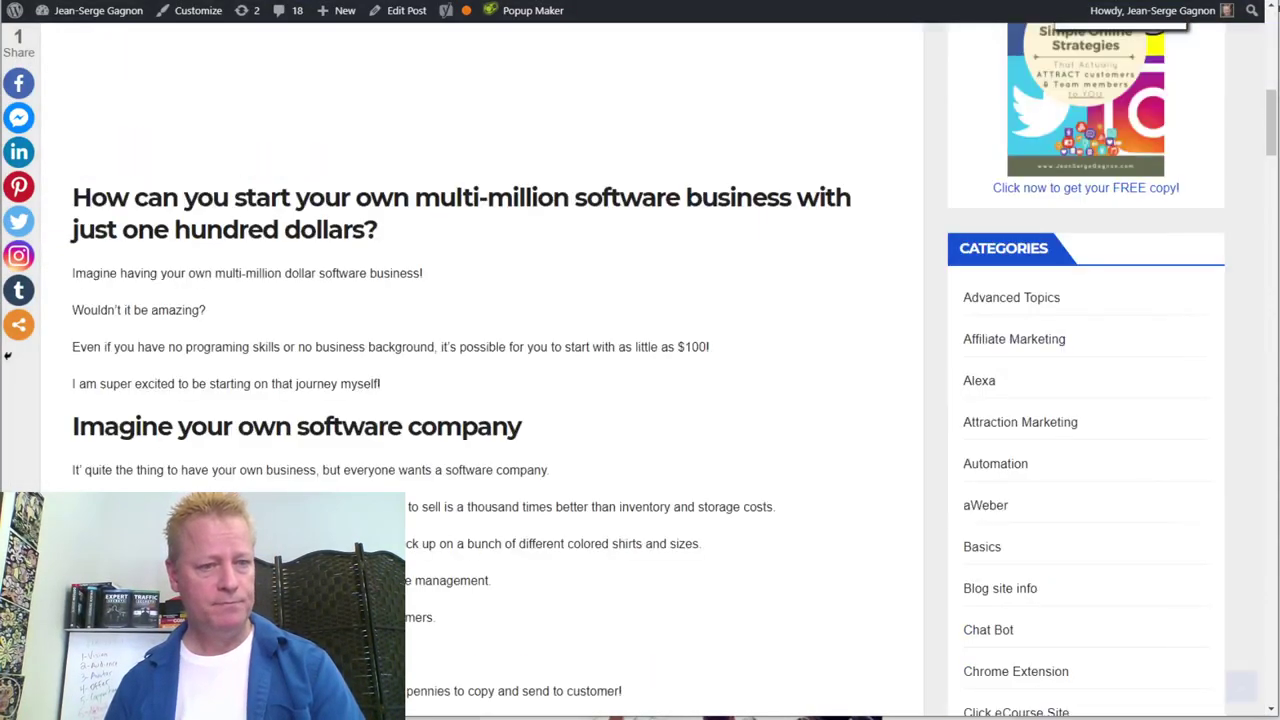
drag(378, 231, 57, 212)
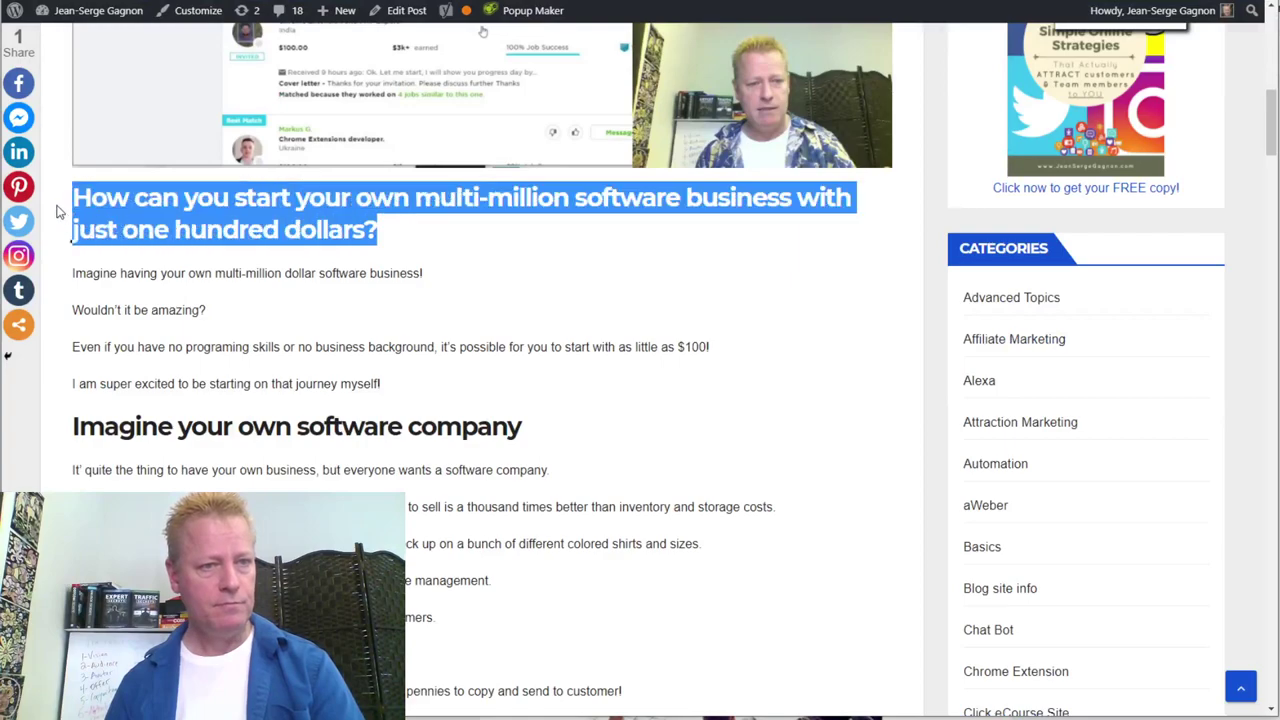
scroll(672, 427, up, 10)
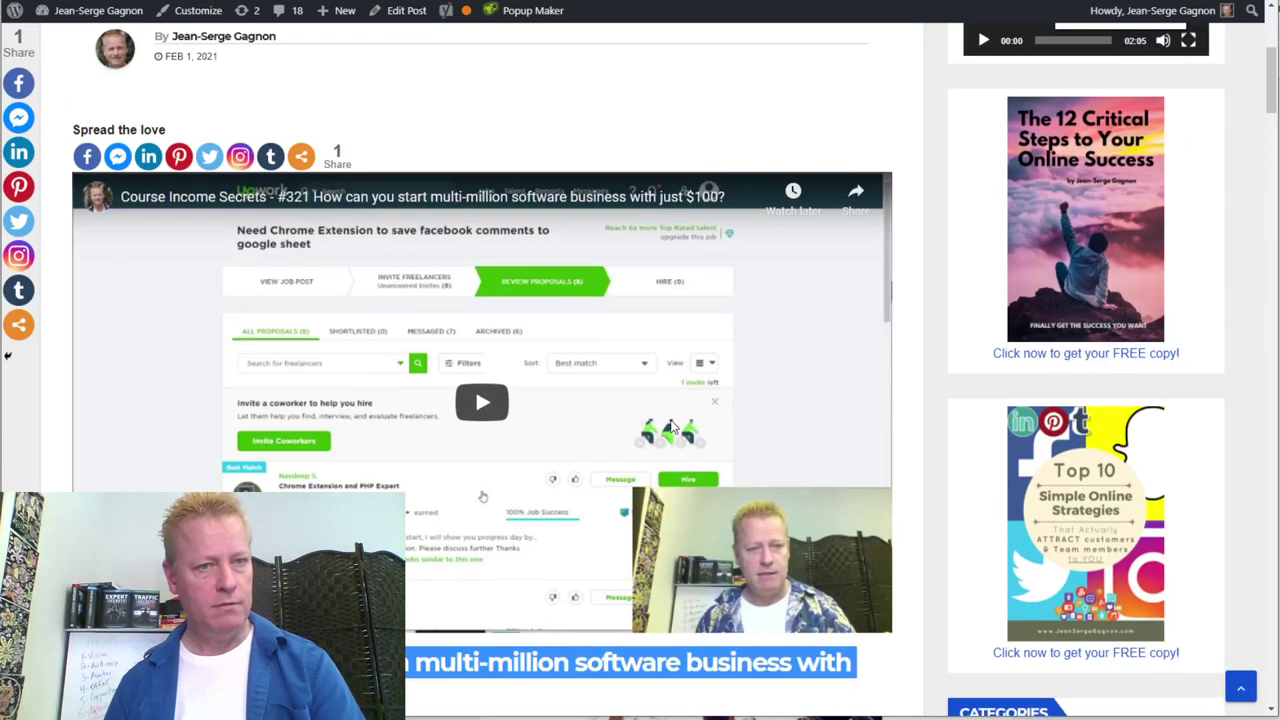
drag(349, 393, 97, 322)
key(ctrl+c)
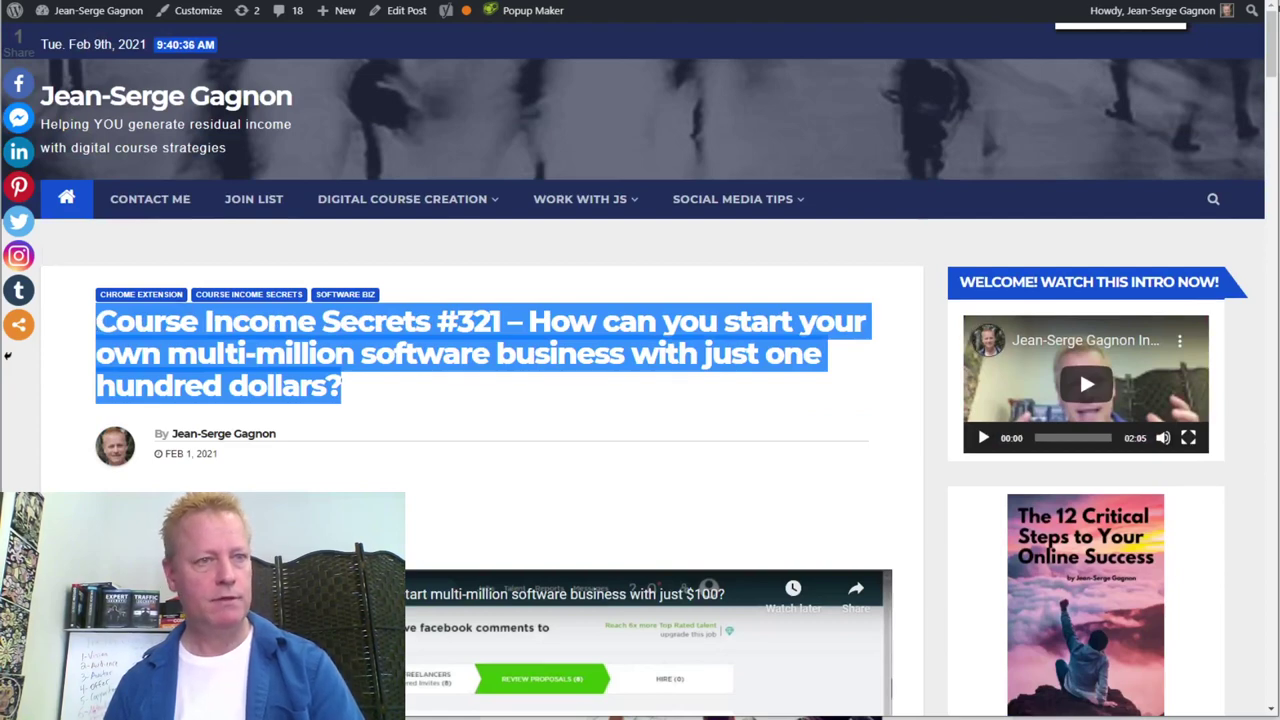
- Add "Course Income Secrets #321 – How can you start your own multi-million software business with just one hundred dollars?" to the ManyChat message
key(ctrl+Tab)
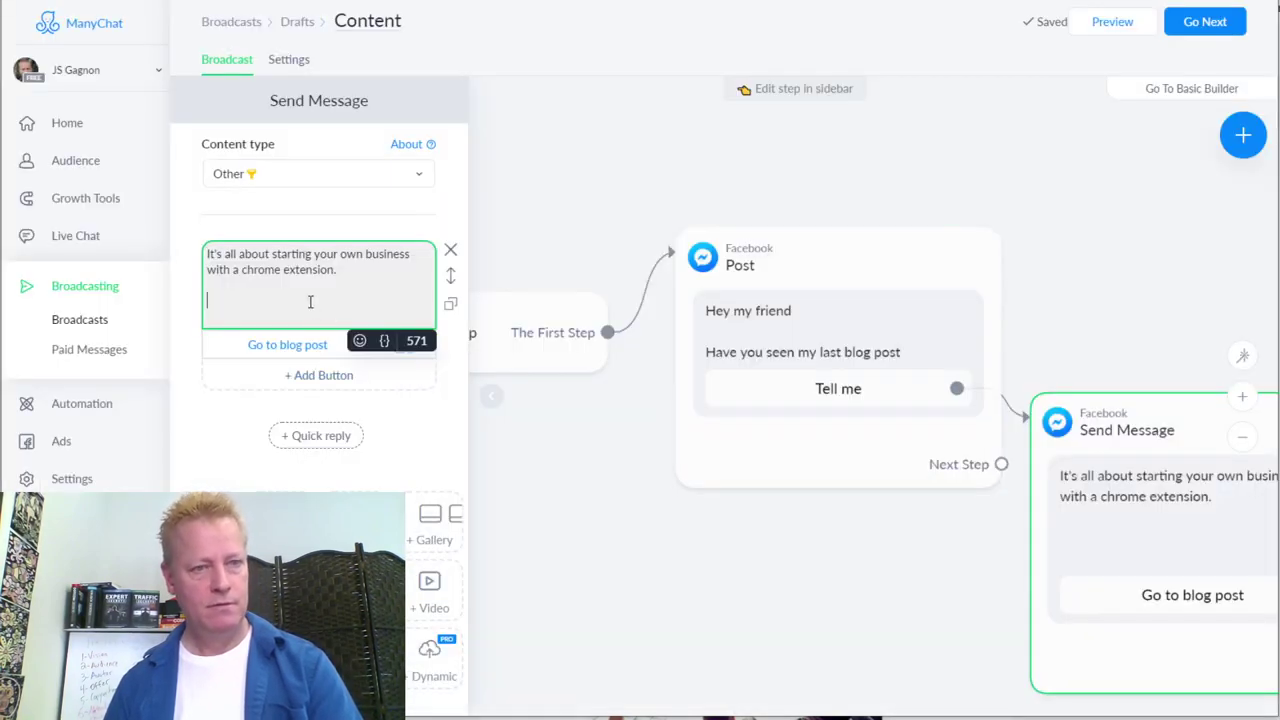
key(ctrl+v)
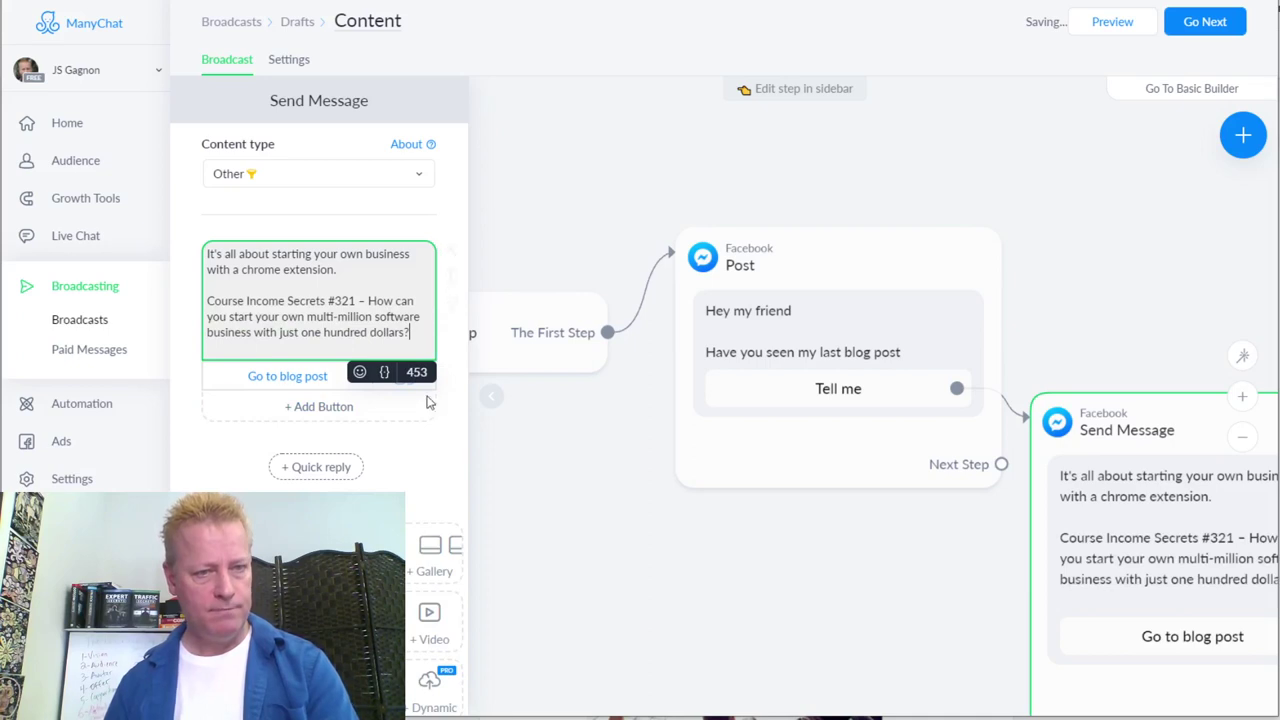
click(579, 492)
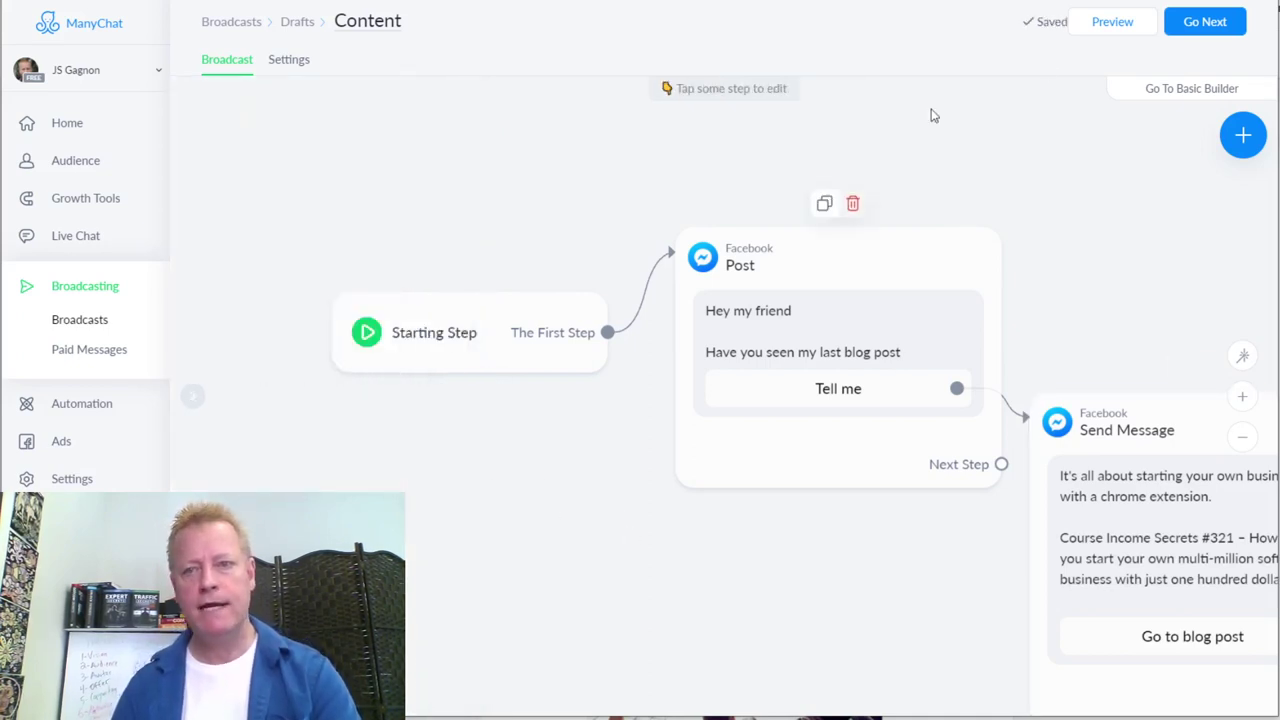
- In the broadcast settings, choose Non-promotional or Mixed content and add the targeting condition Tag is seinfeld
click(1205, 21)
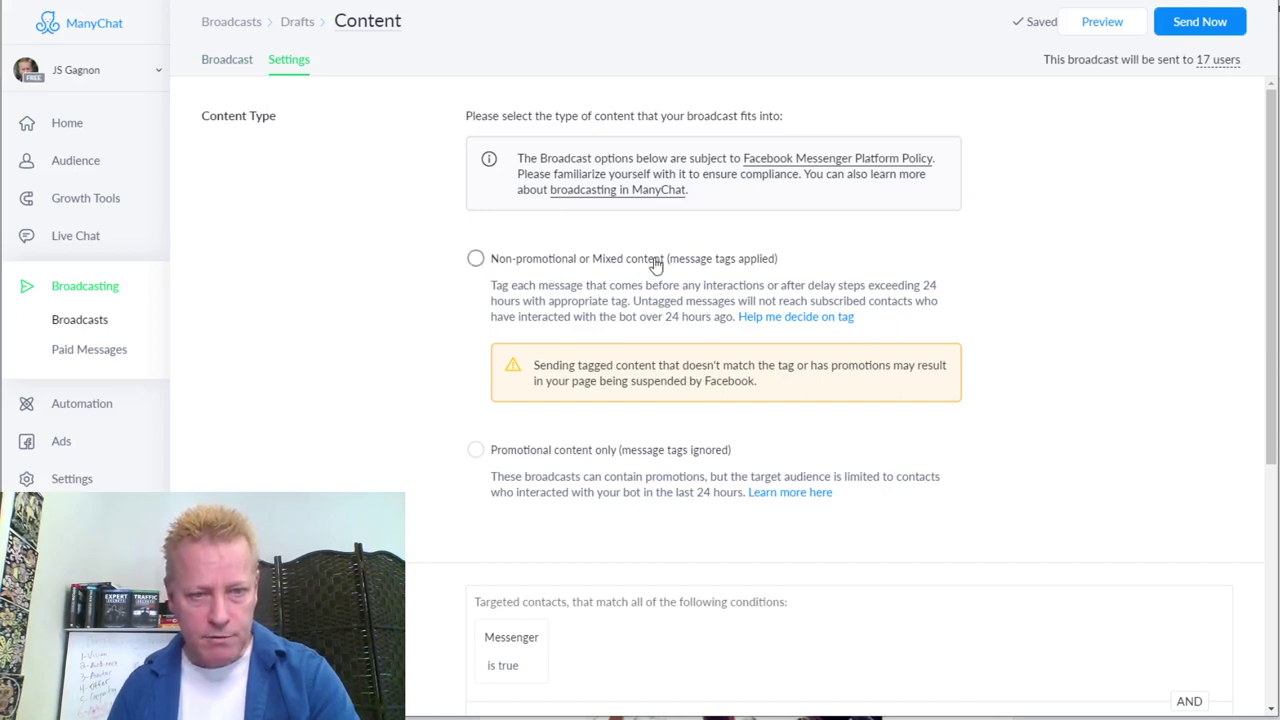
click(576, 262)
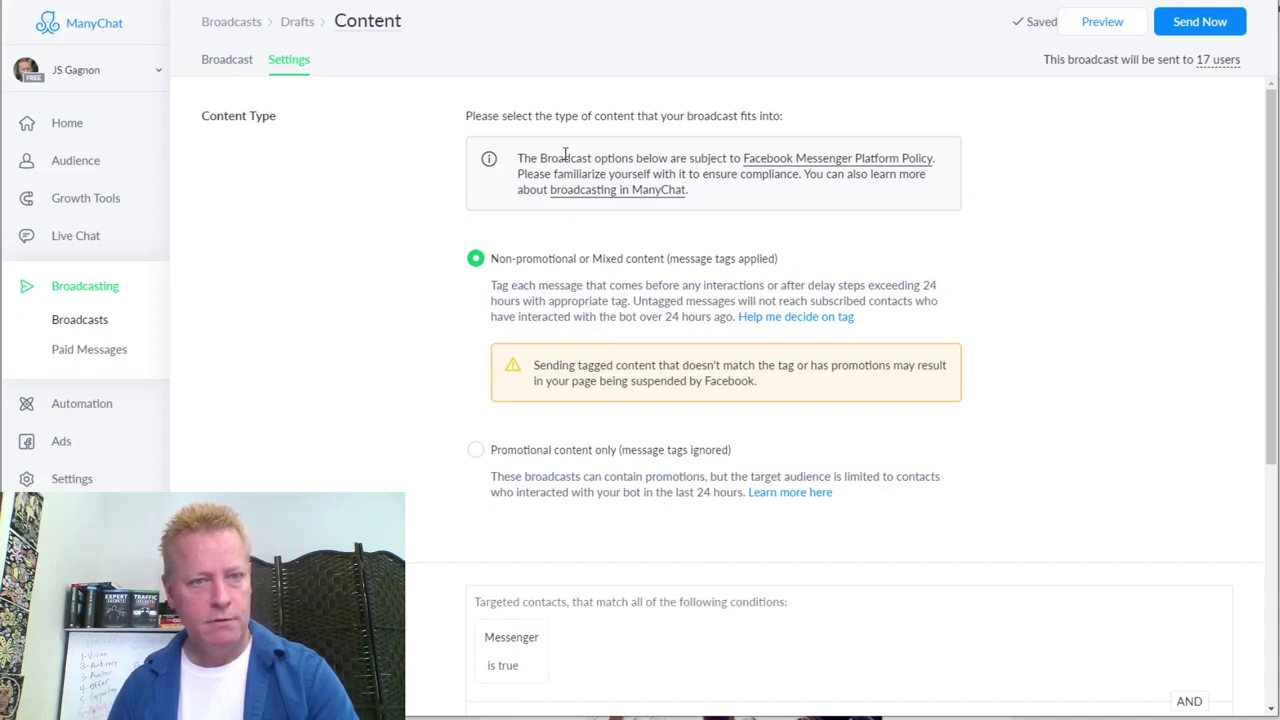
scroll(612, 464, down, 3)
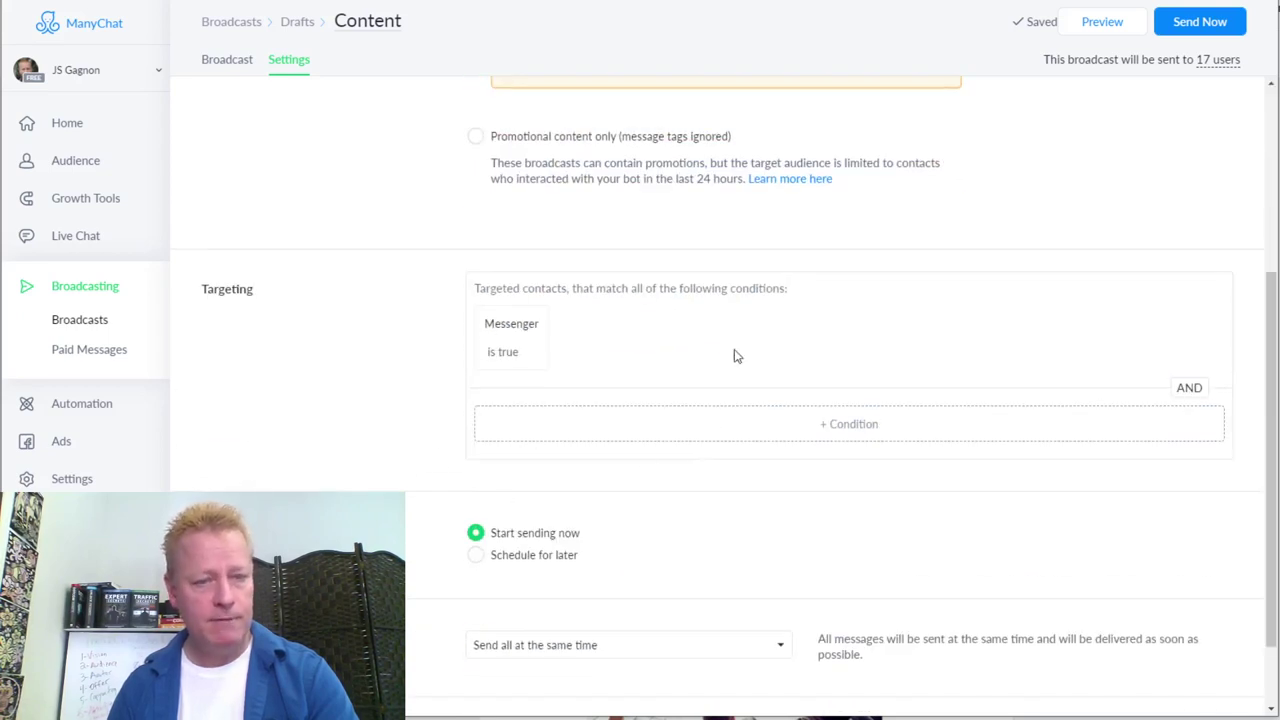
scroll(734, 437, down, 1)
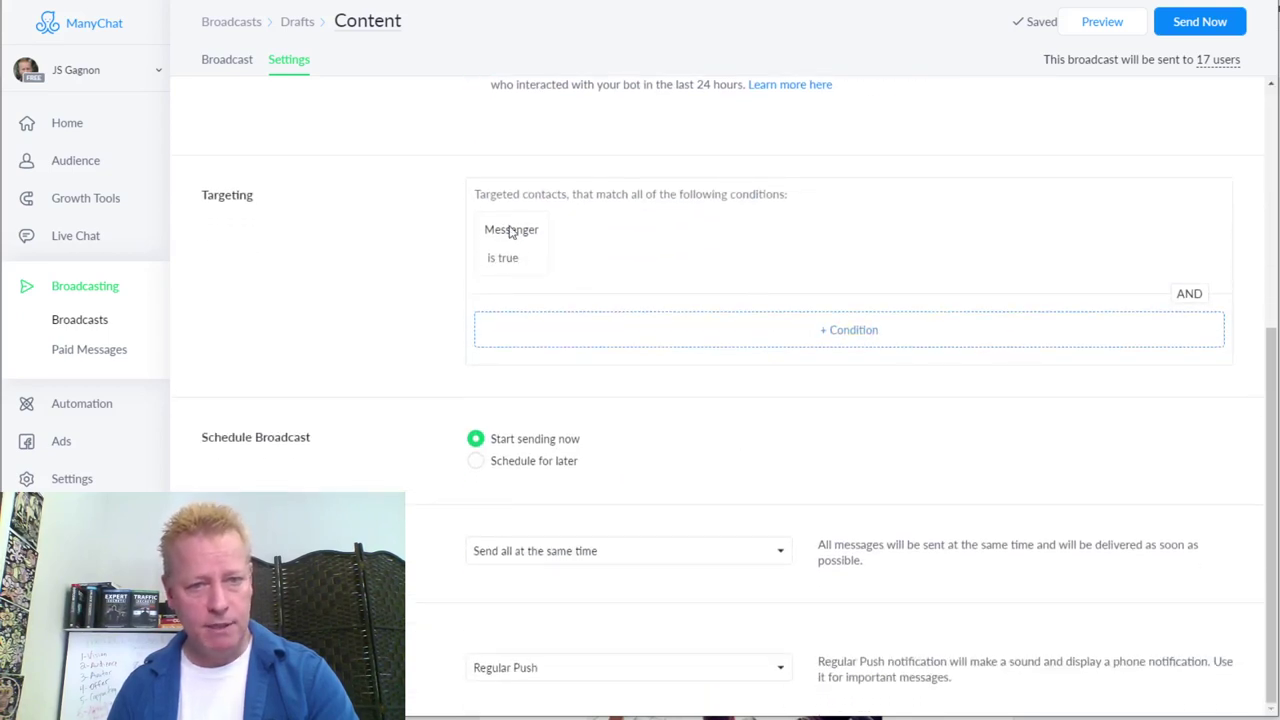
click(868, 338)
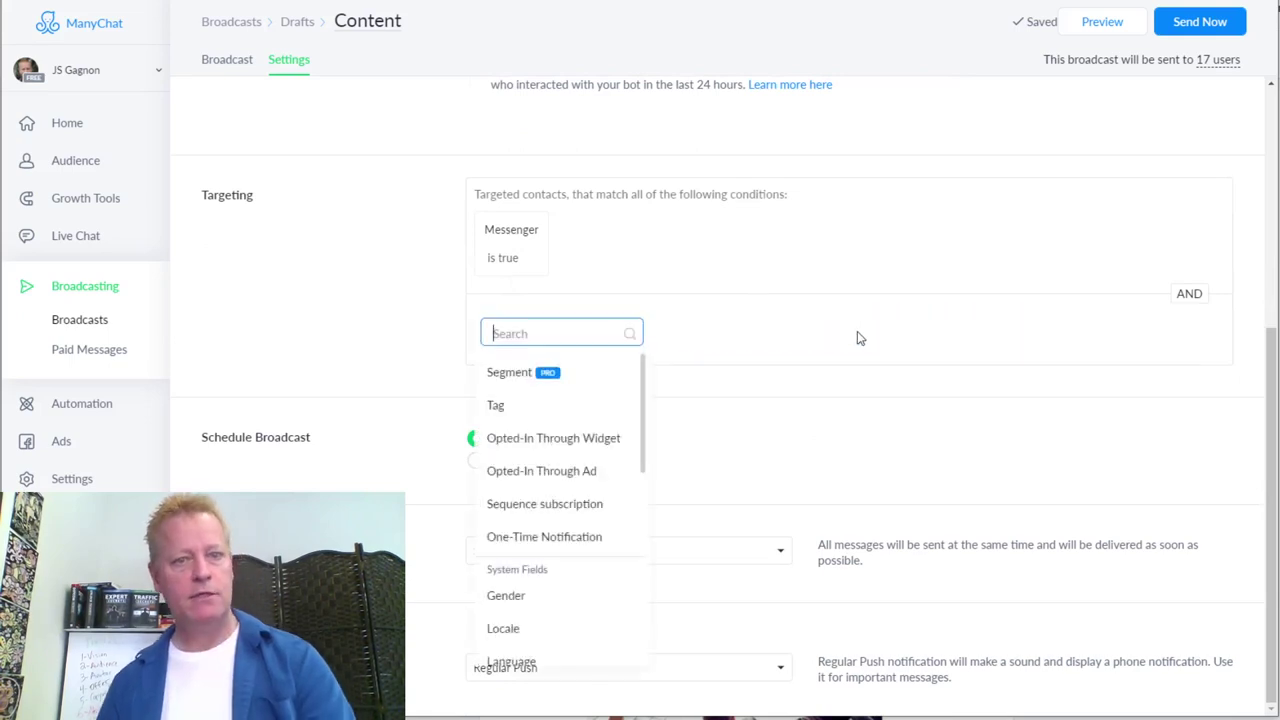
click(508, 408)
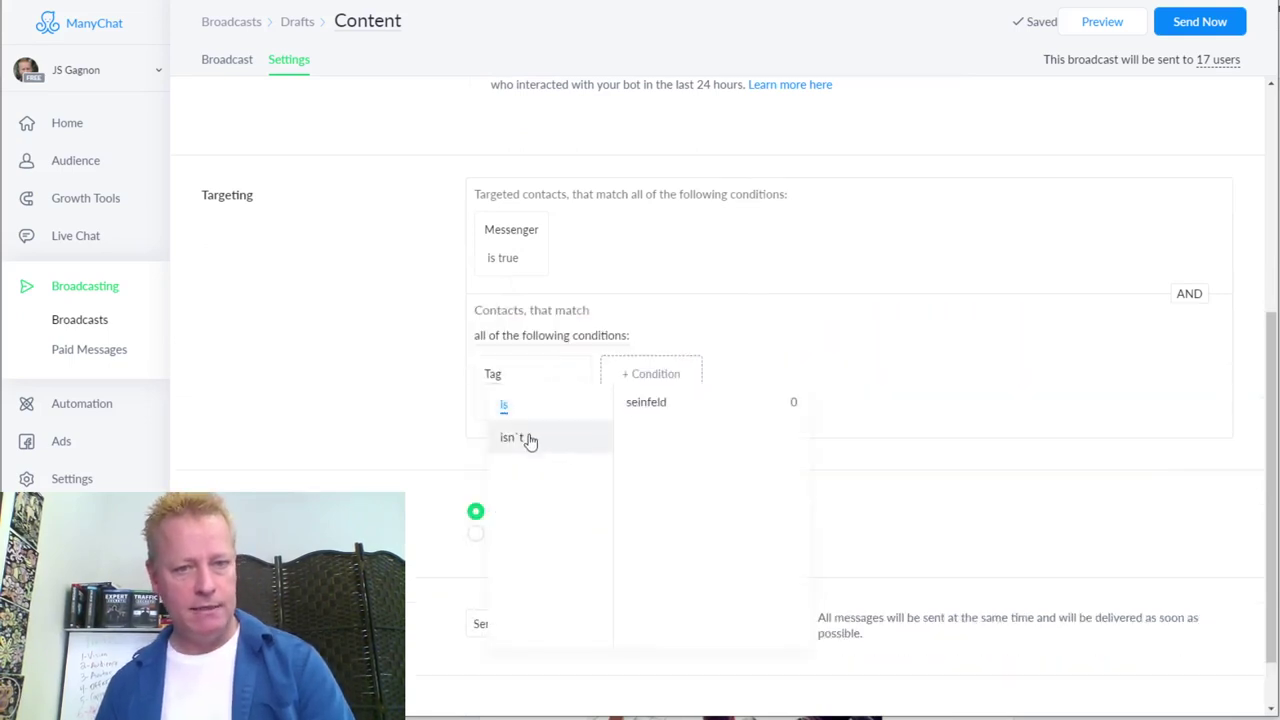
click(646, 403)
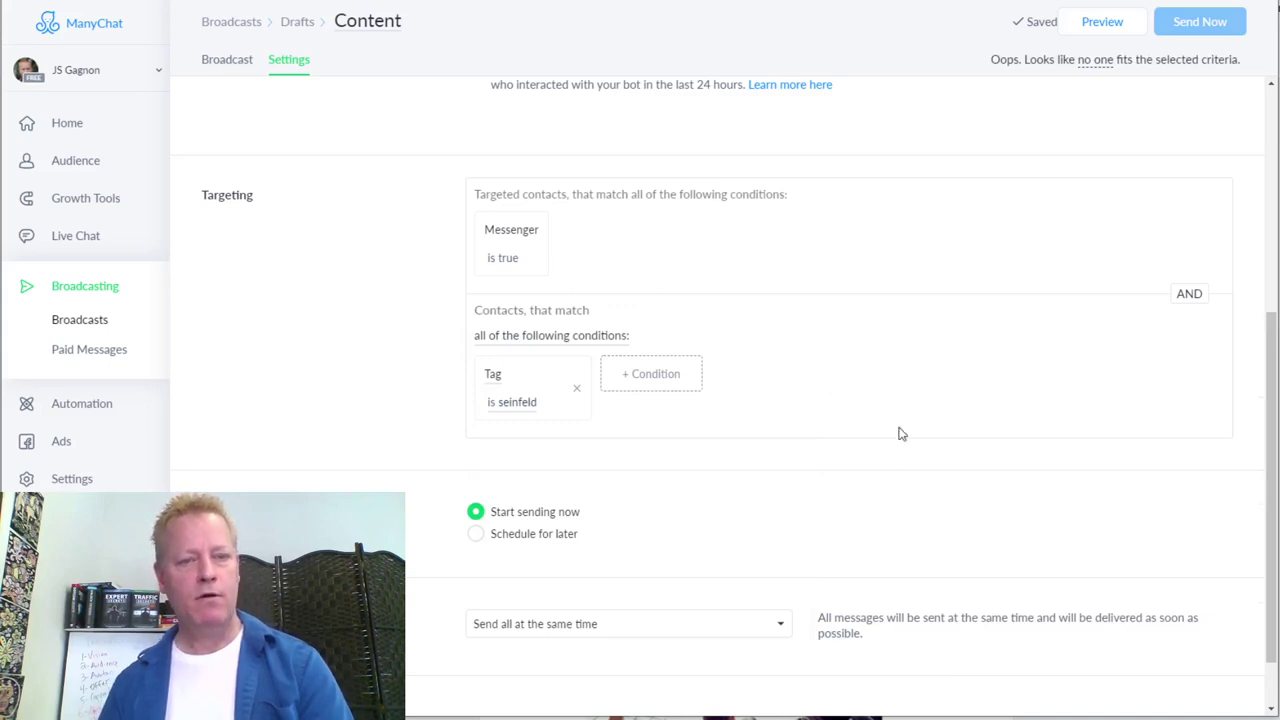
- Schedule the broadcast for later, with the sending date and time set to 02/10/2021 10:00
scroll(960, 405, down, 1)
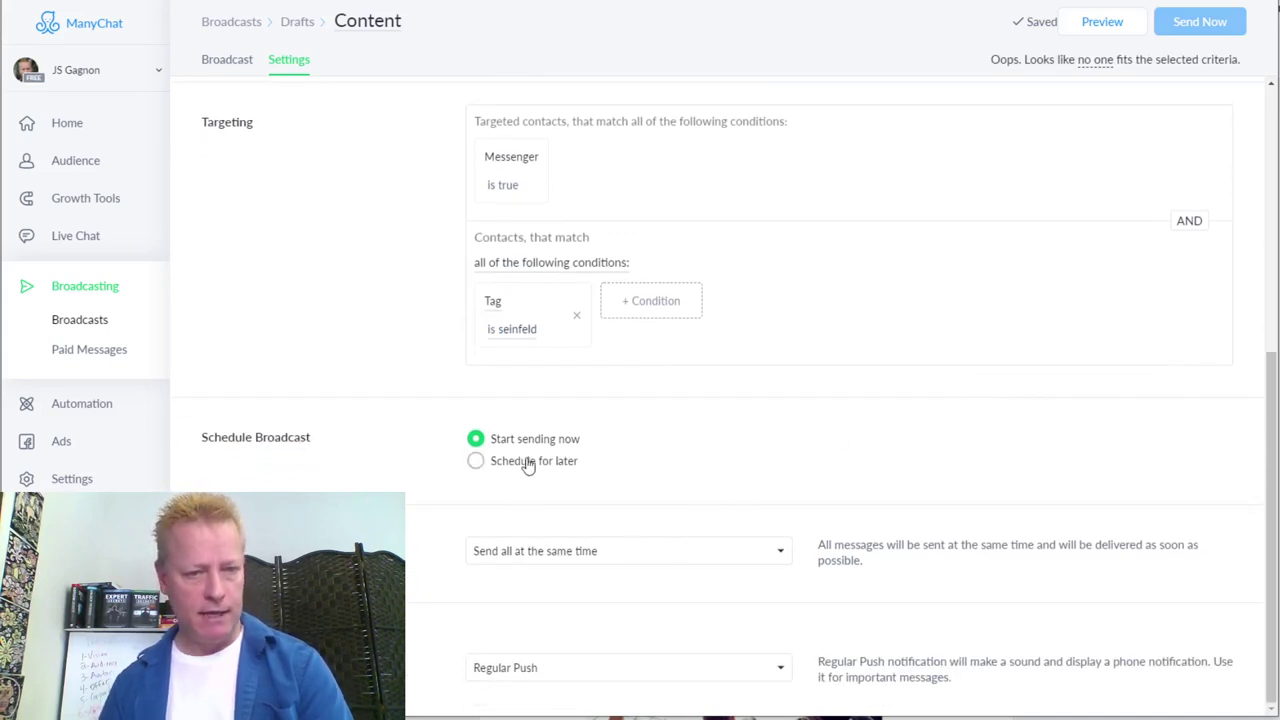
click(485, 467)
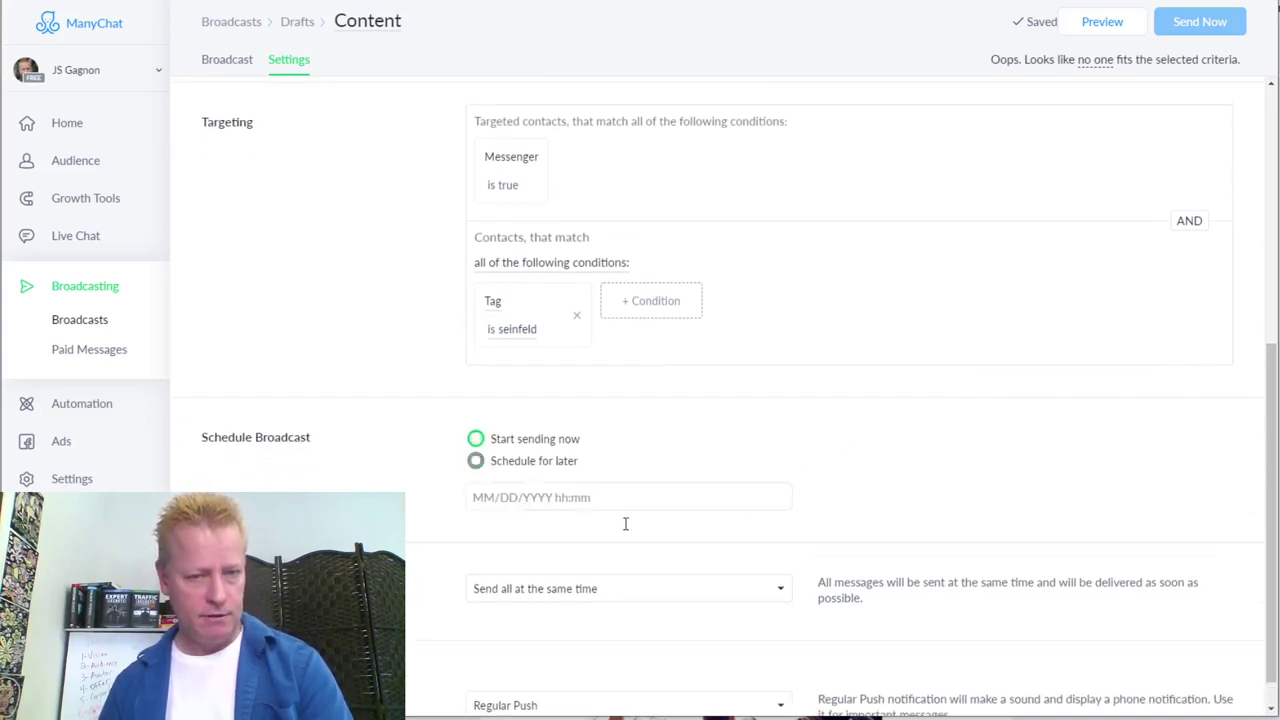
click(534, 505)
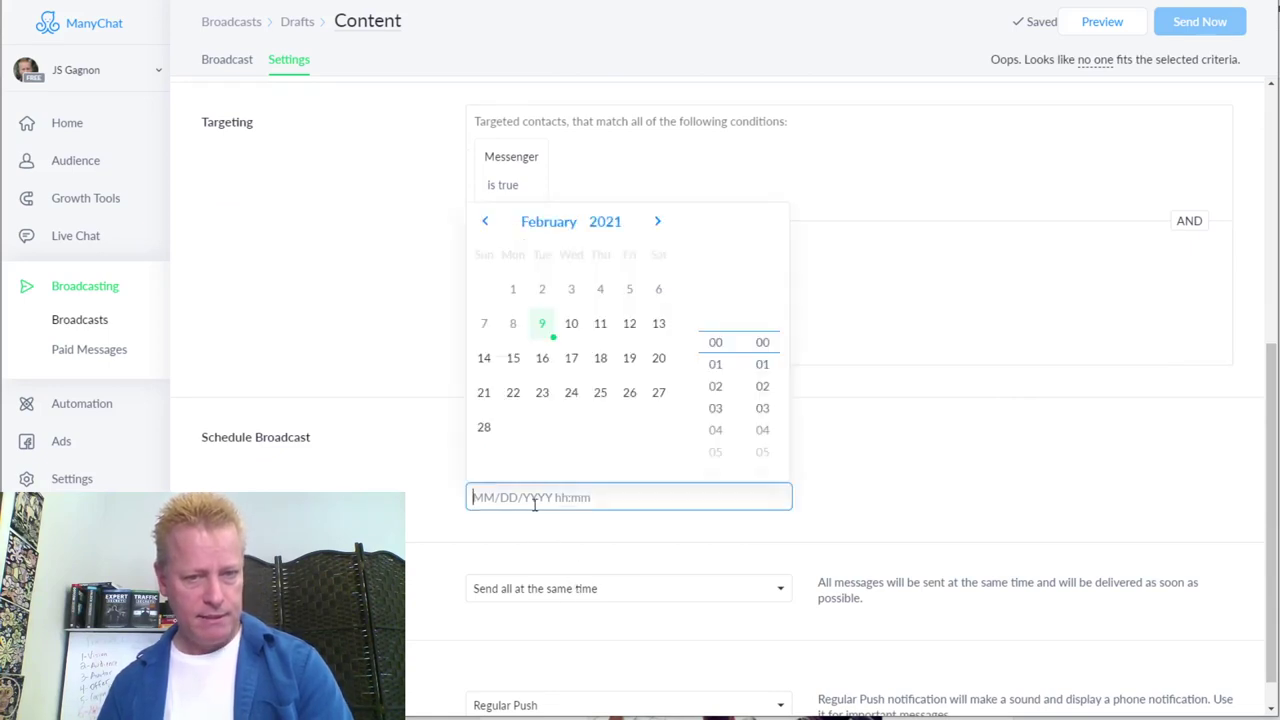
click(569, 326)
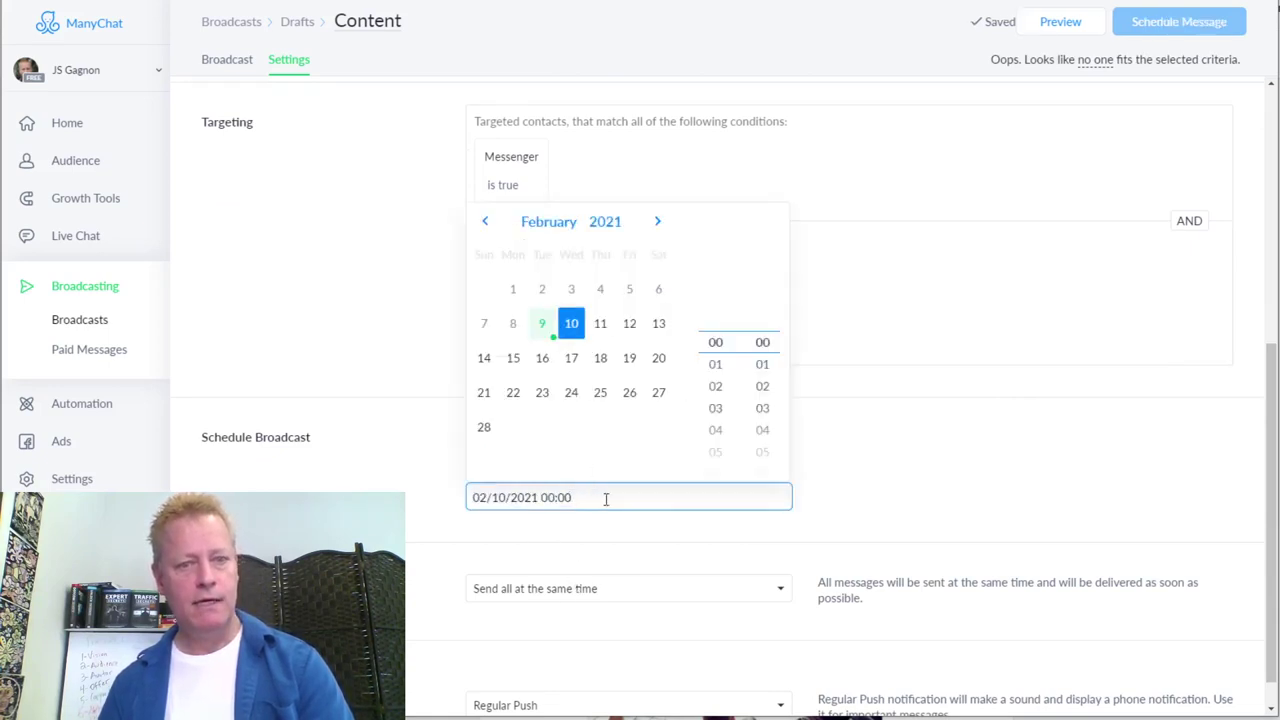
scroll(720, 414, down, 2)
click(720, 414)
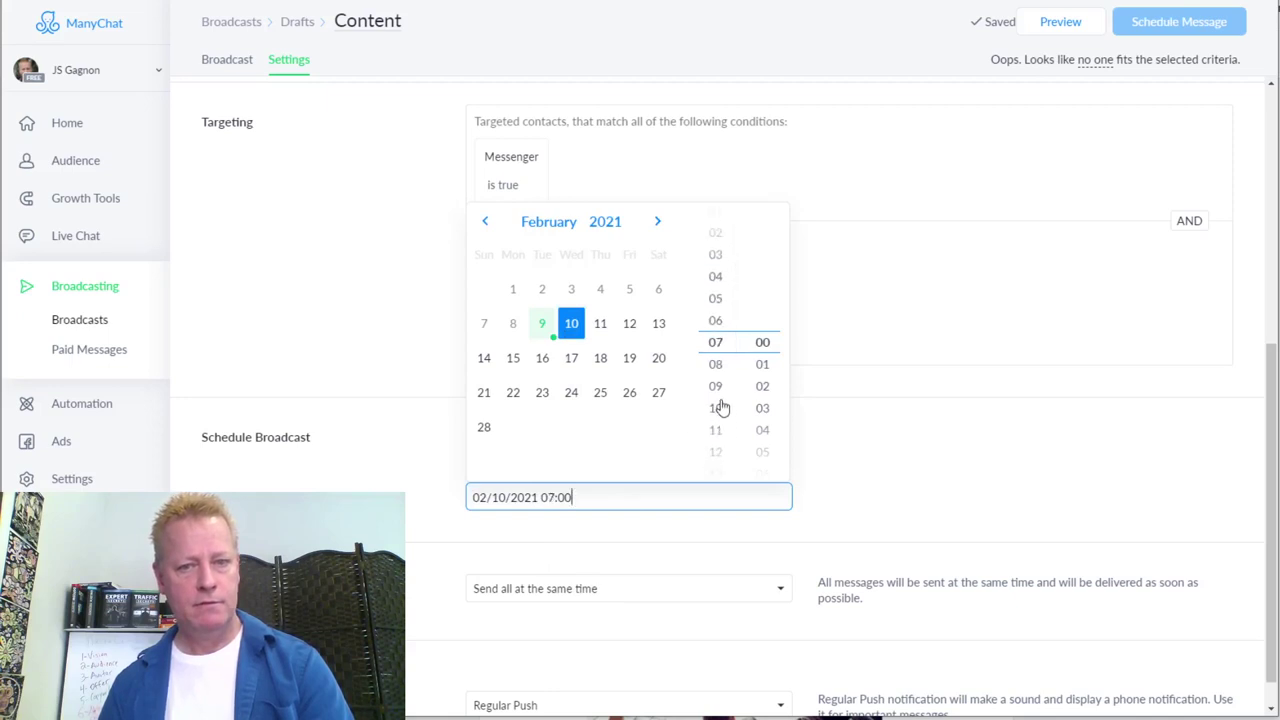
click(720, 414)
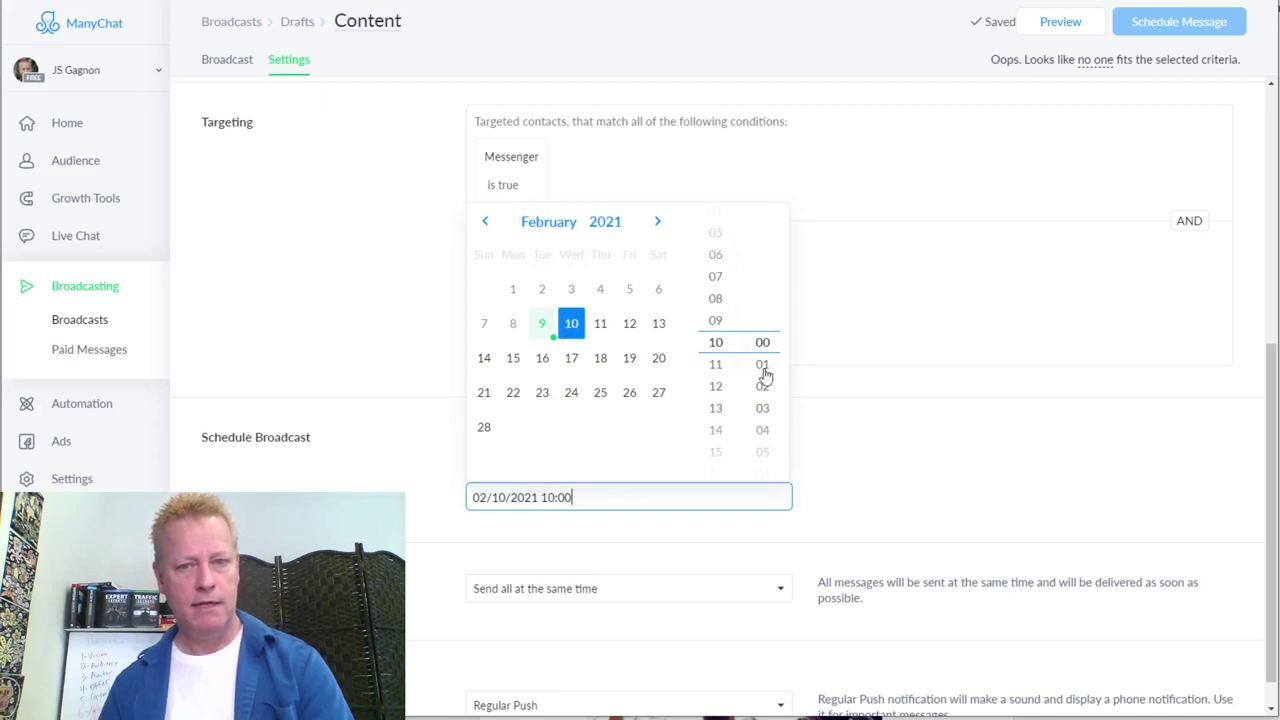
click(411, 508)
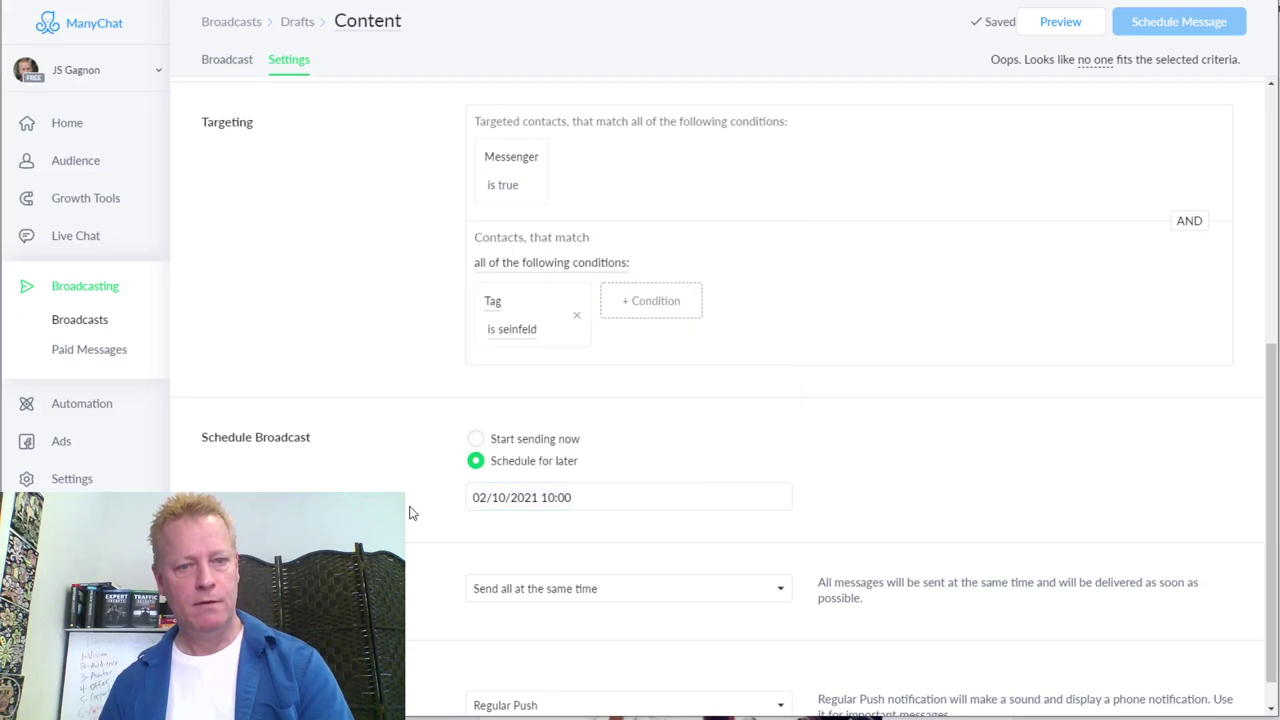
- Set the broadcast's delivery timing to Time travel and look through the notification options, keeping Regular Push
scroll(924, 476, down, 1)
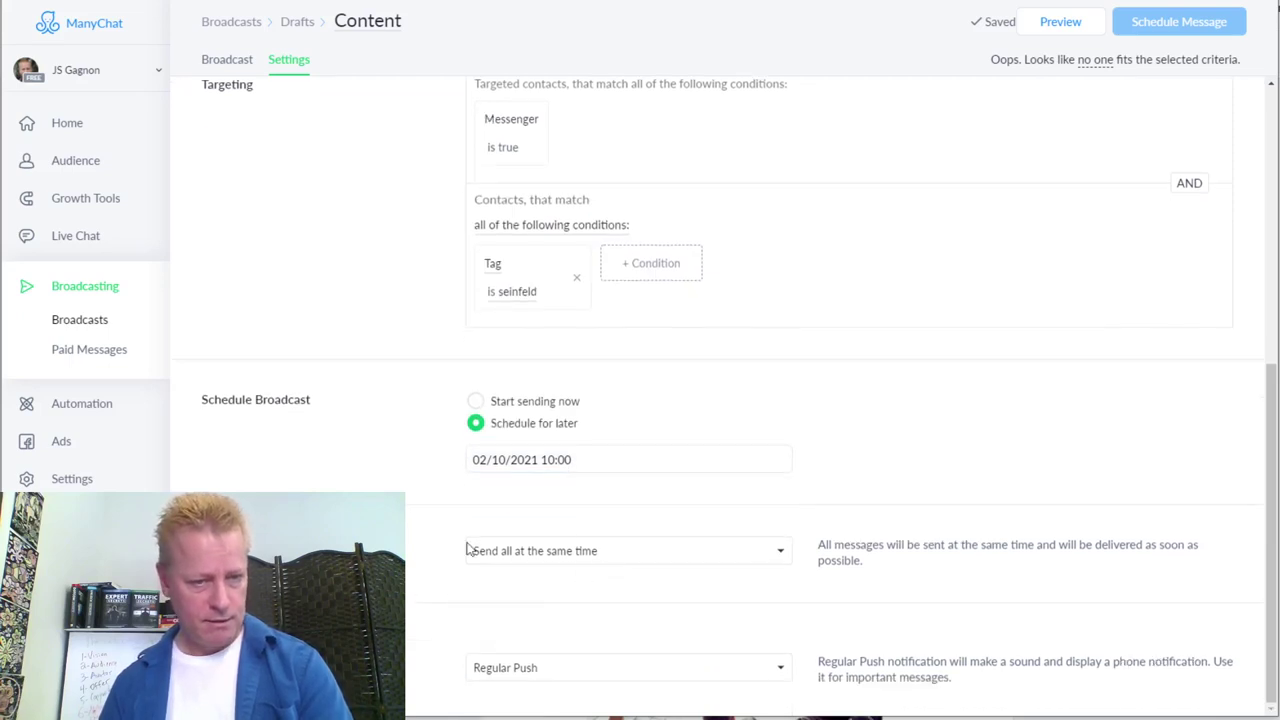
click(560, 551)
click(534, 603)
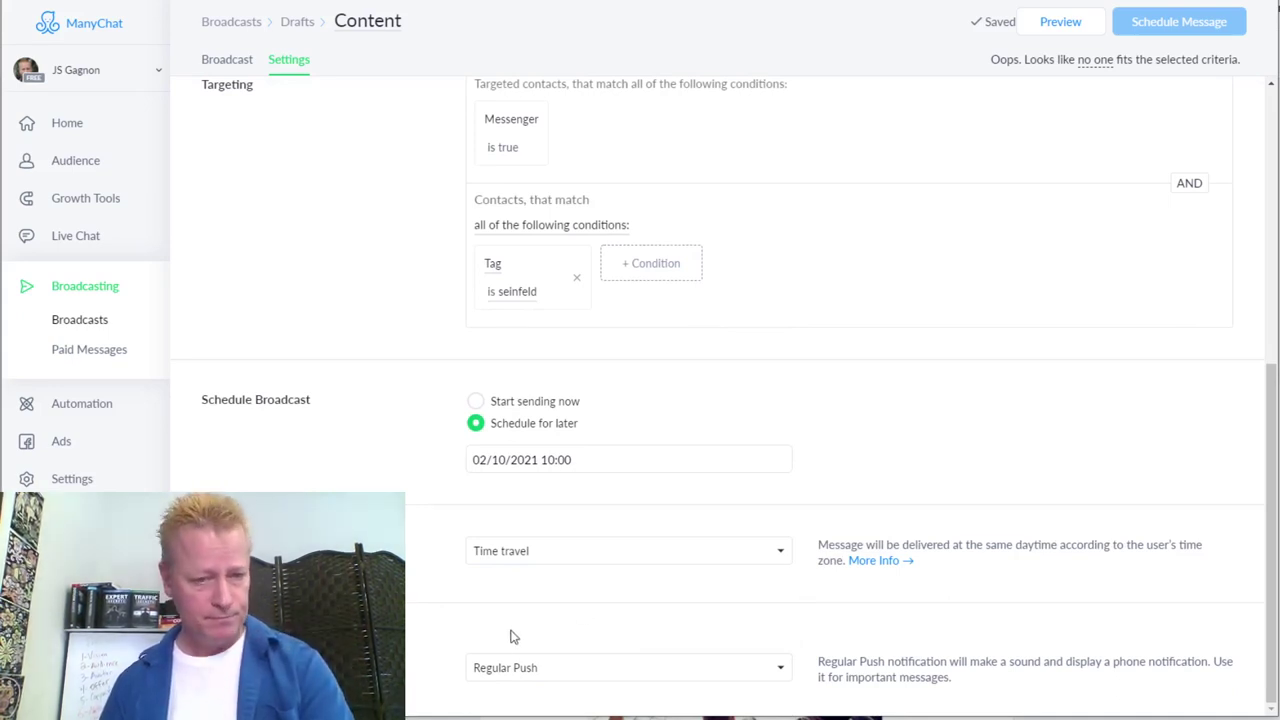
click(757, 673)
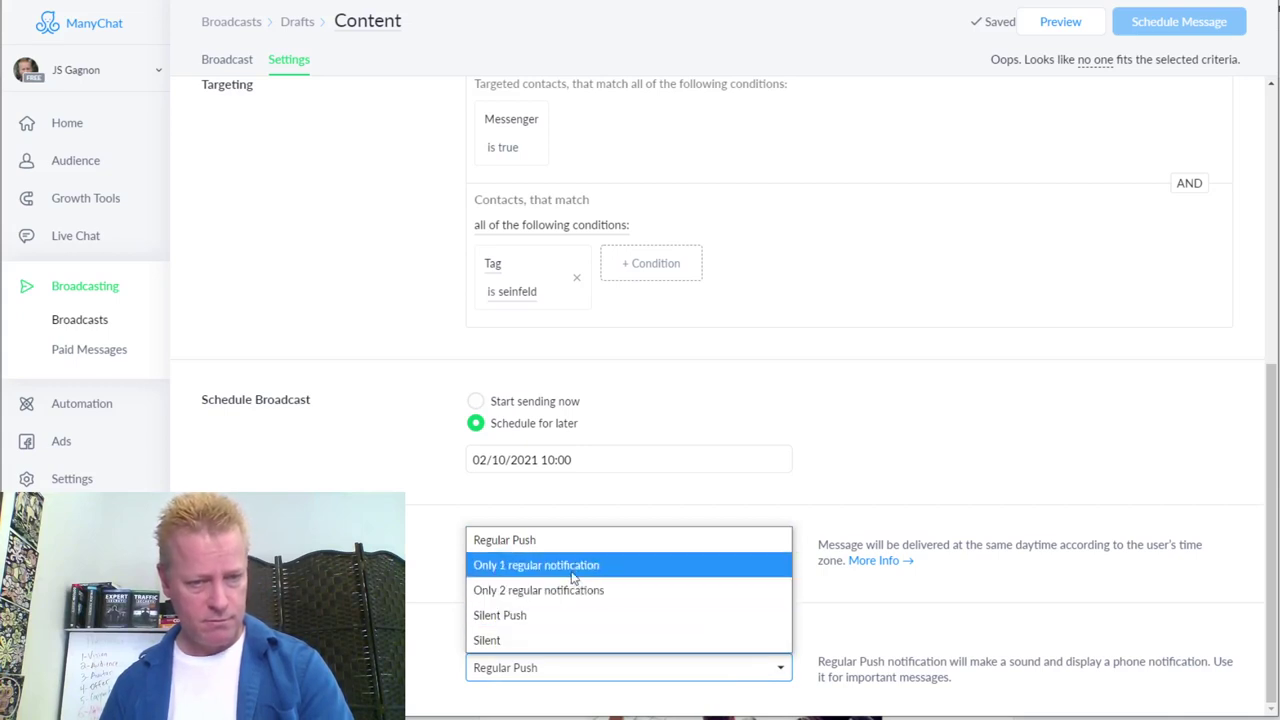
click(809, 477)
- Review the broadcast's content type, targeting and schedule settings, and try to preview the broadcast
scroll(923, 449, up, 5)
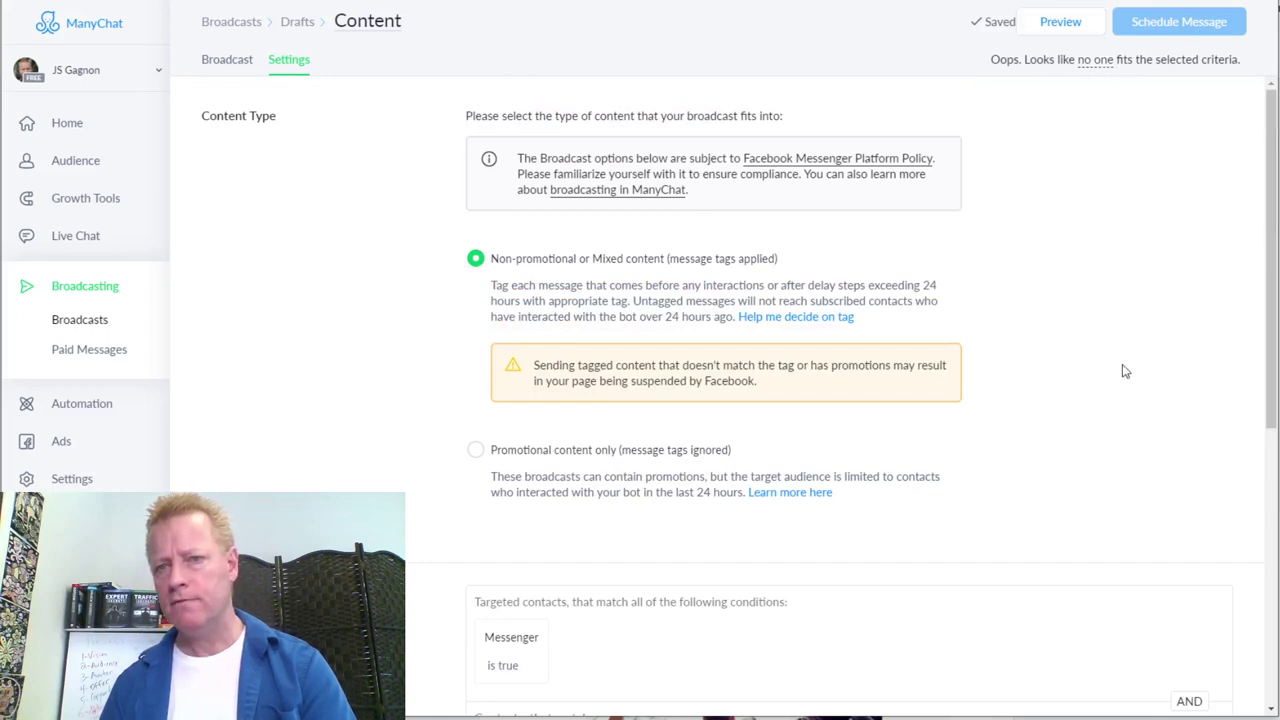
scroll(1131, 403, down, 4)
scroll(1010, 445, down, 1)
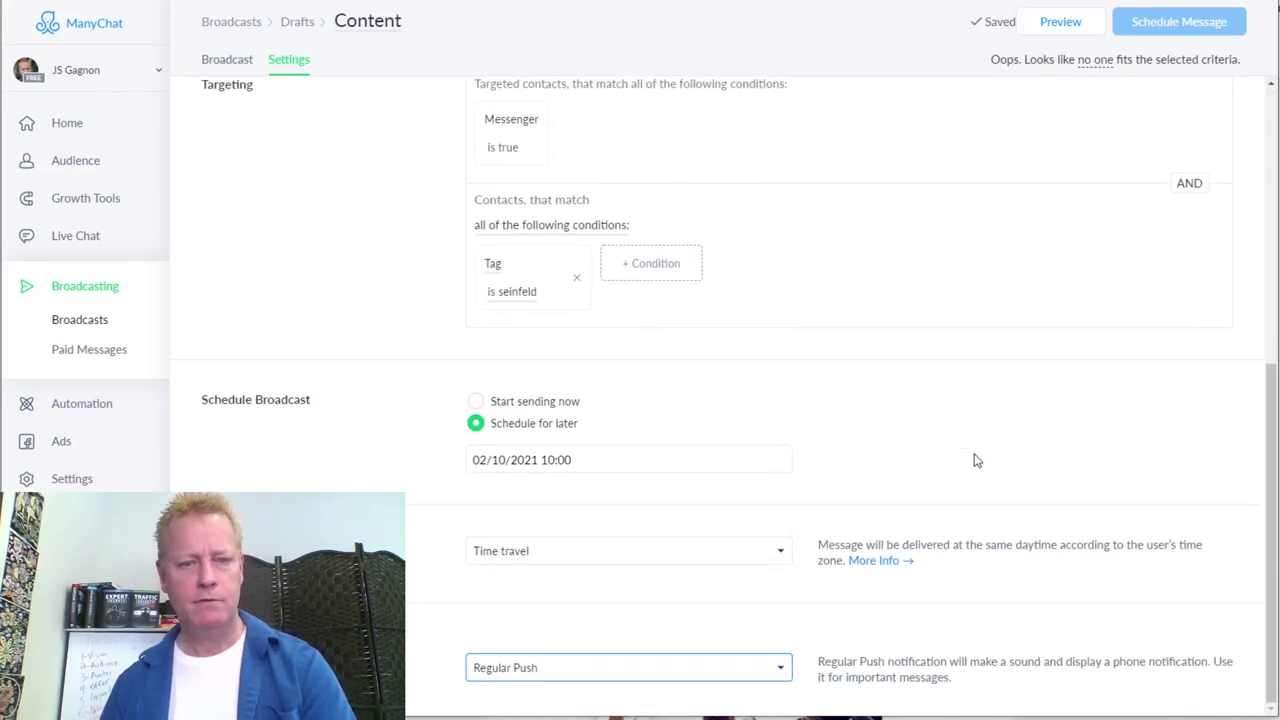
scroll(977, 460, up, 5)
click(1060, 21)
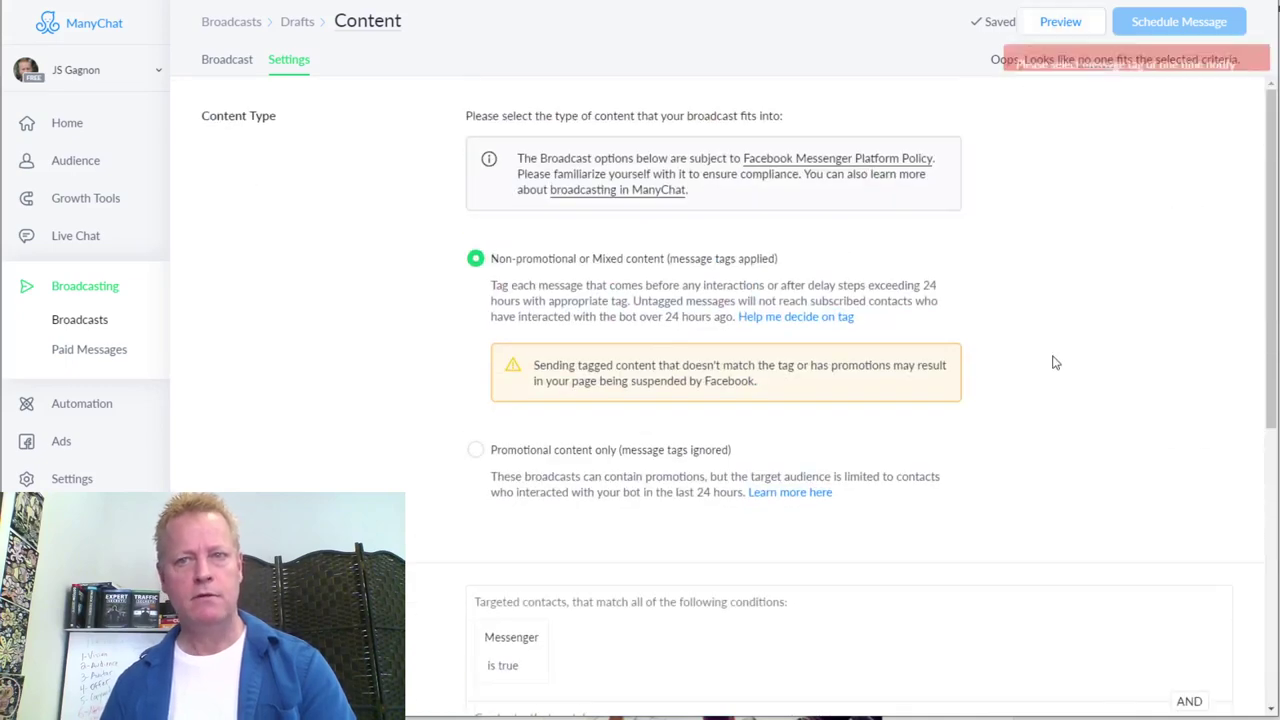
scroll(1031, 437, down, 4)
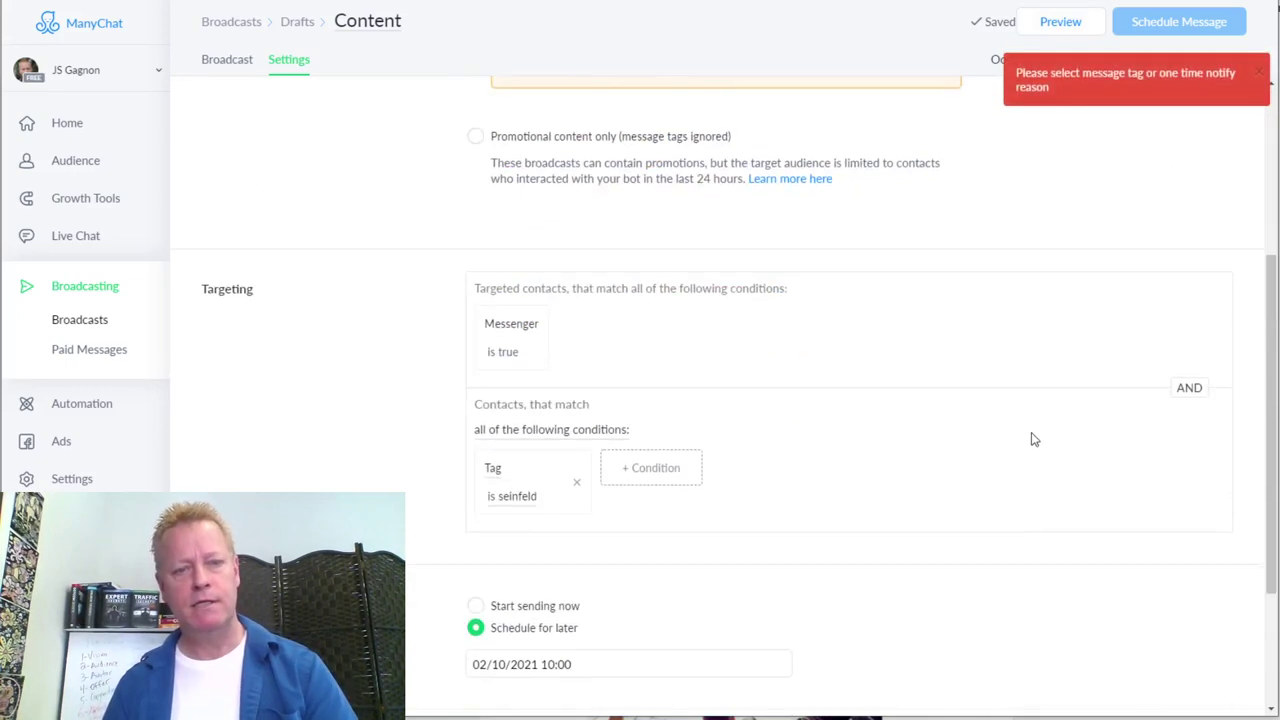
scroll(713, 516, down, 2)
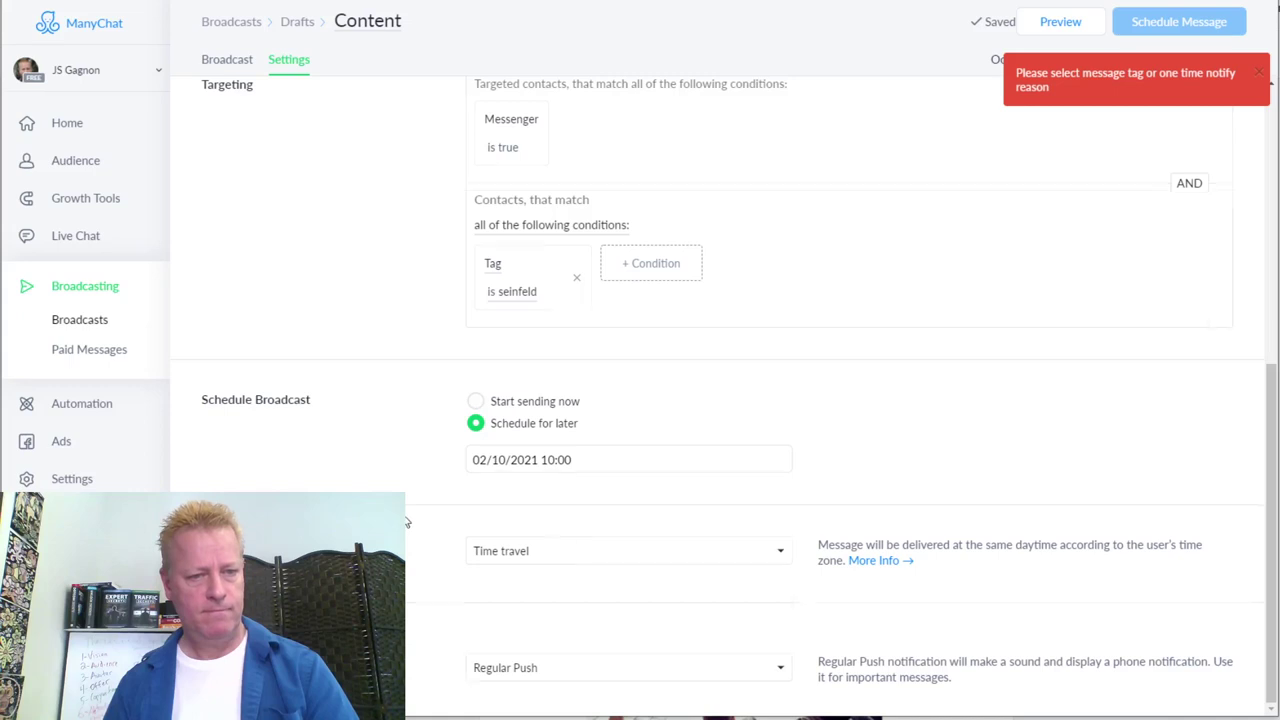
scroll(405, 505, up, 5)
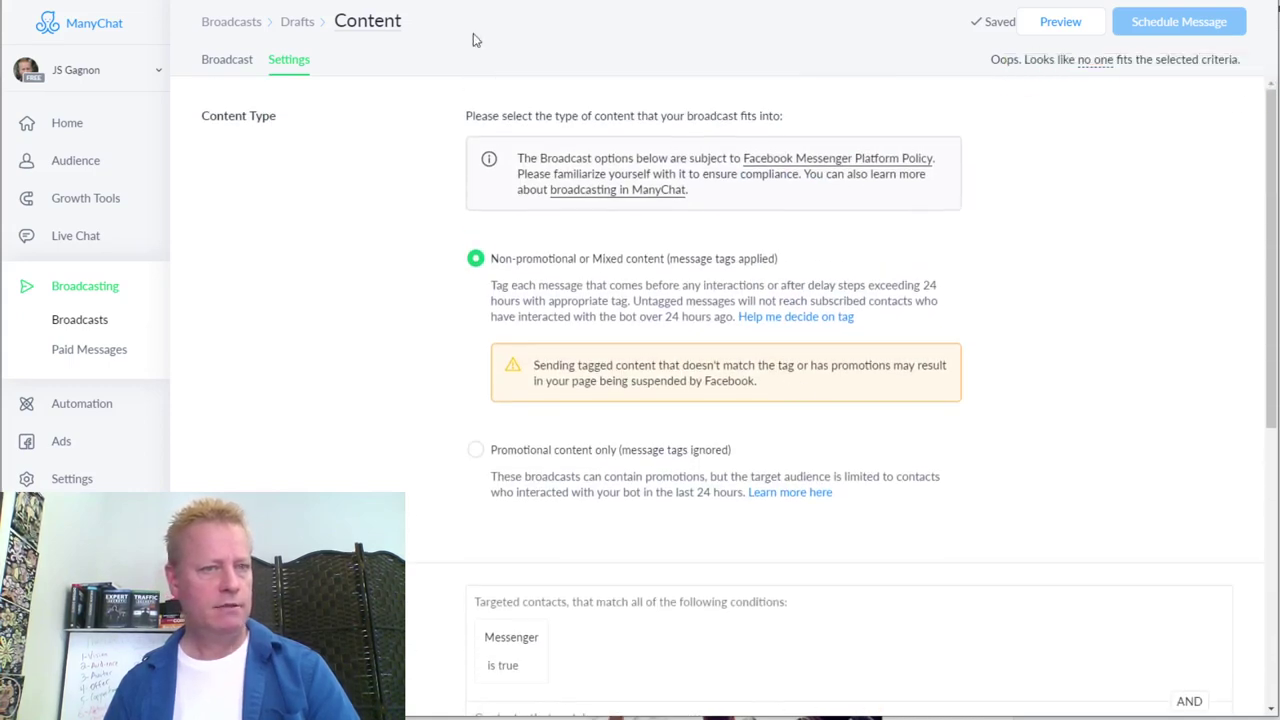
- Look over the broadcast's message flow with the Post step closed, and return to the list of broadcasts
click(229, 62)
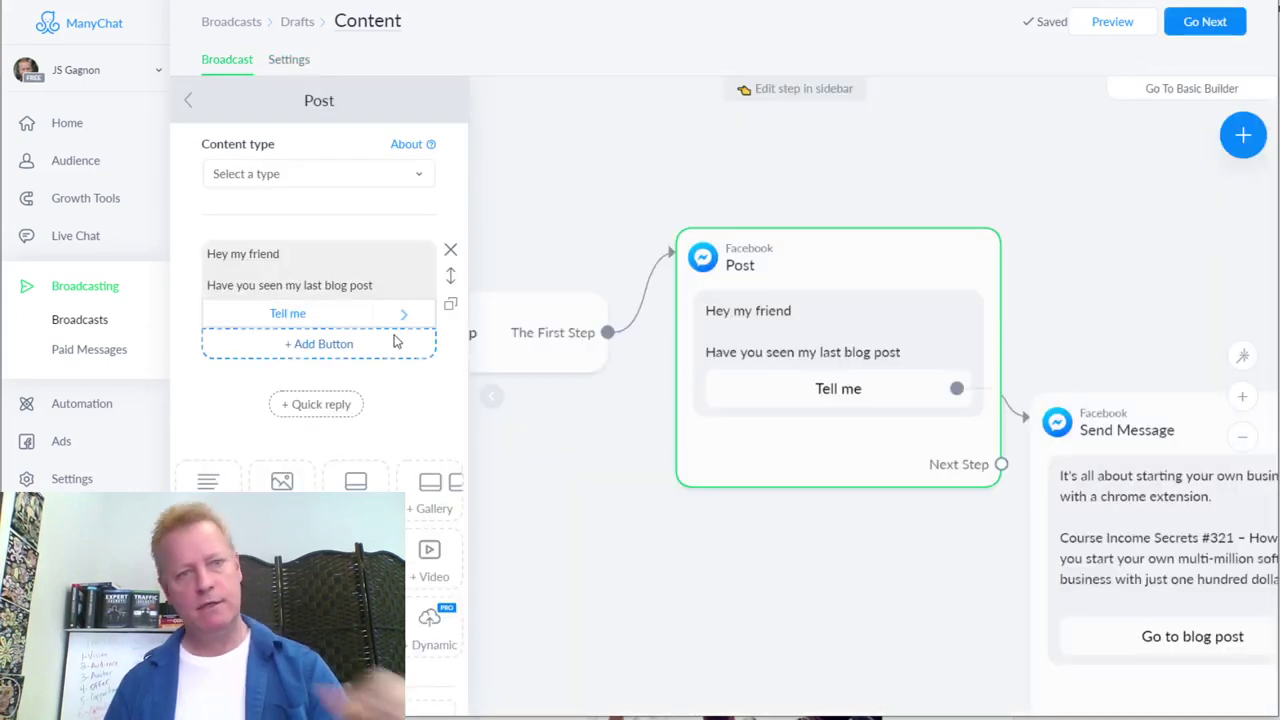
click(188, 100)
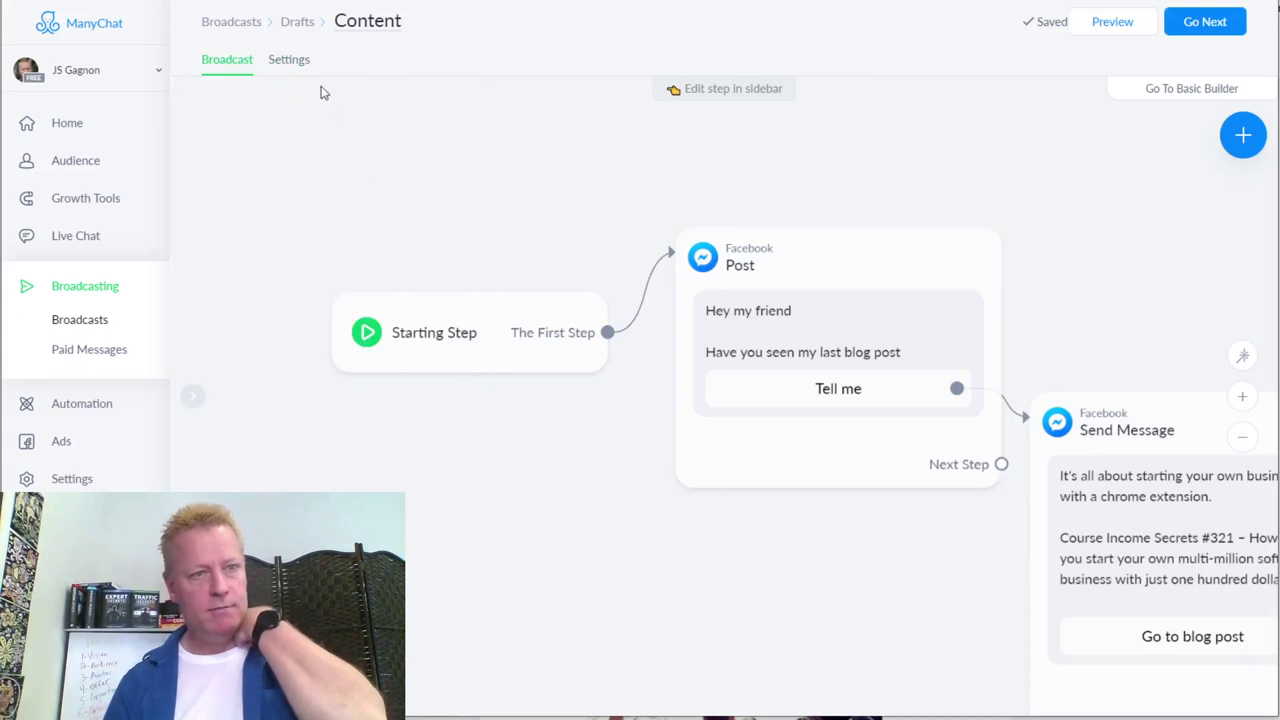
click(293, 28)
click(242, 24)
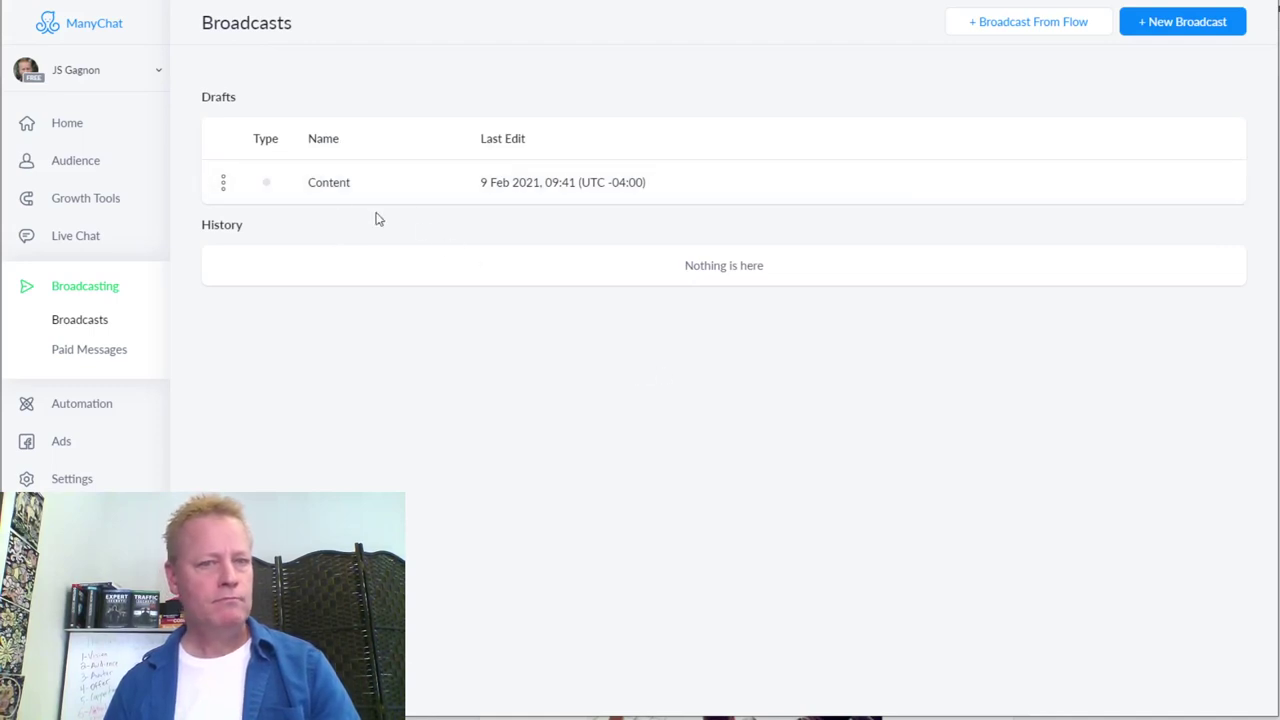
- Open the Content broadcast draft and rename it CIS321
click(346, 190)
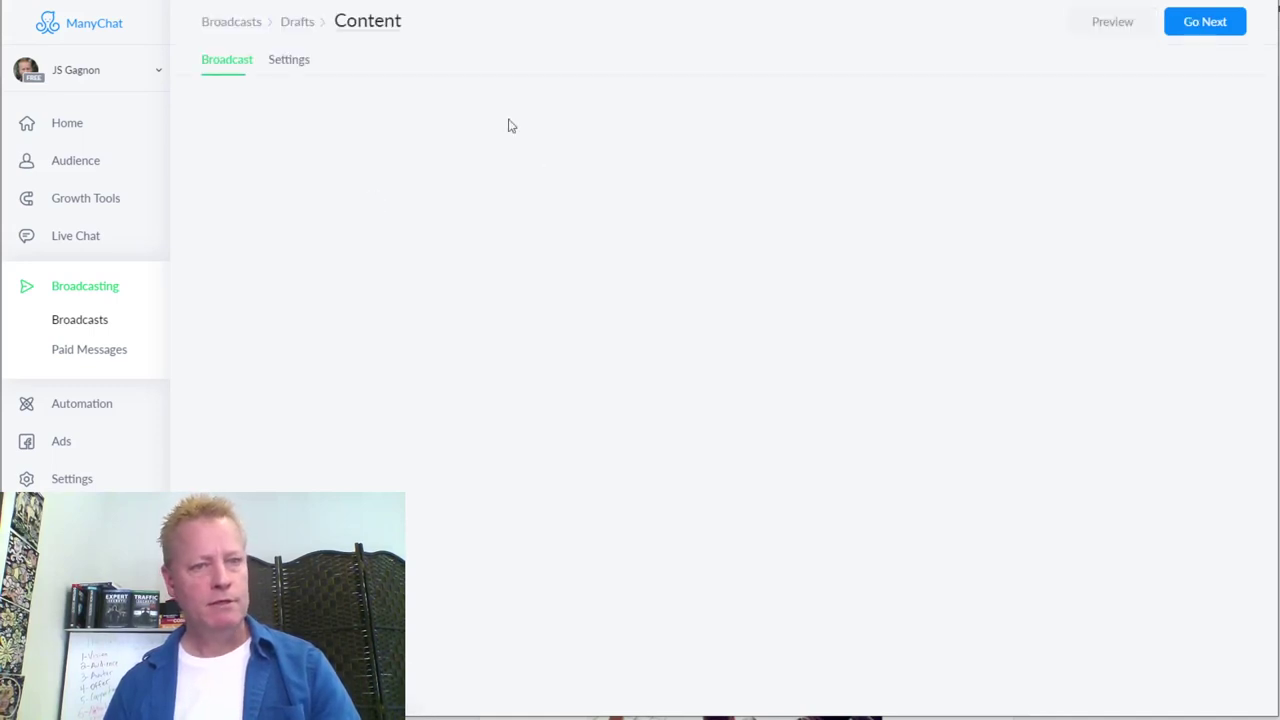
double_click(365, 20)
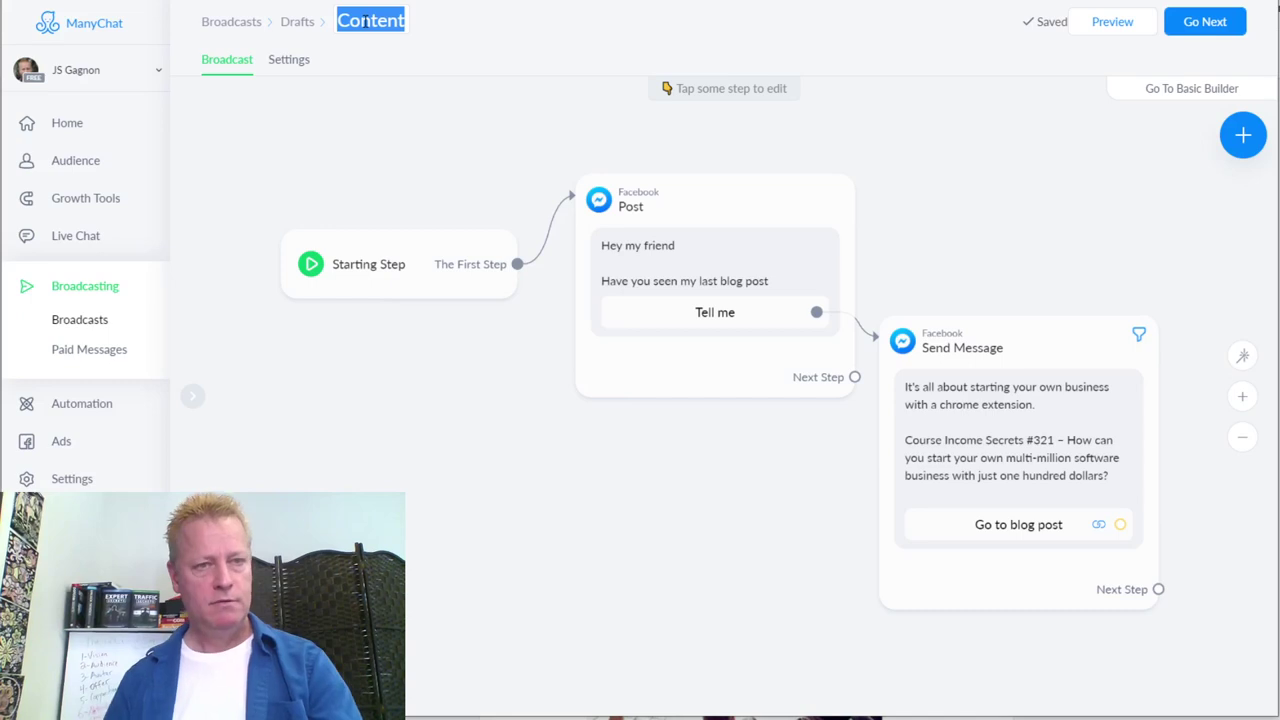
text(CIS#321)
click(400, 107)
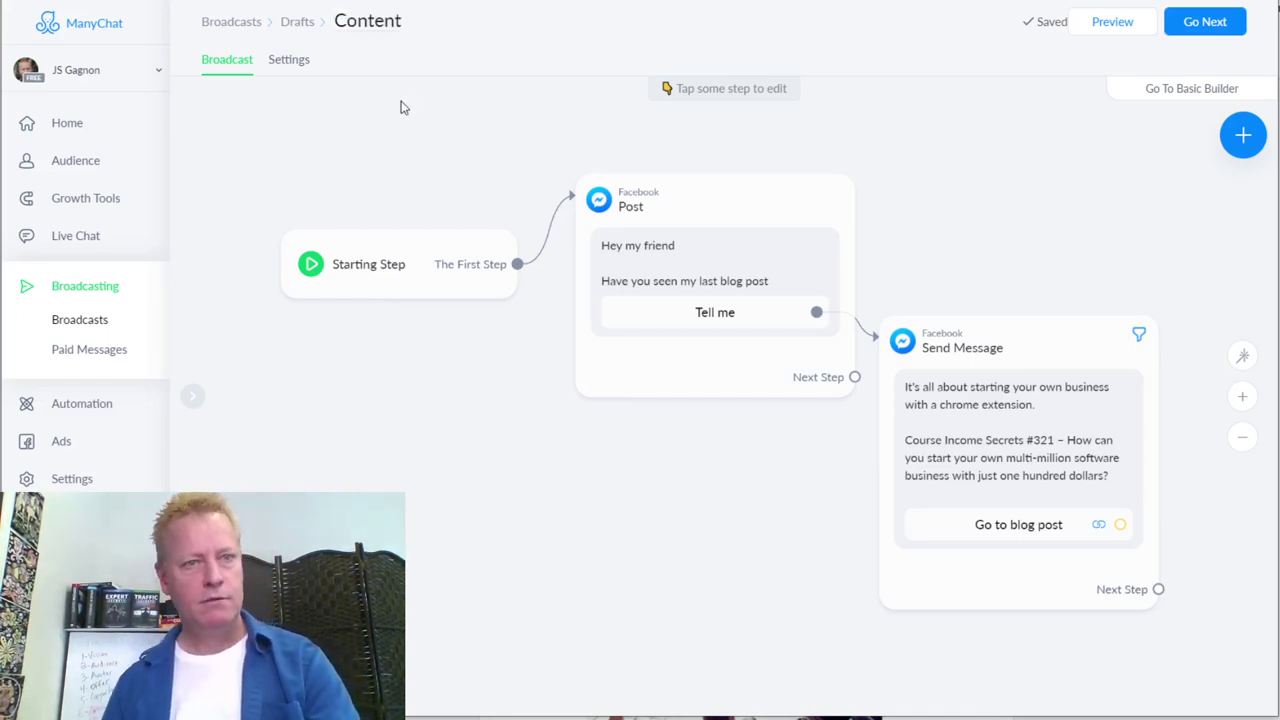
- Check the draft's name in the broadcasts list, look at its flow once more and return to the list
click(233, 21)
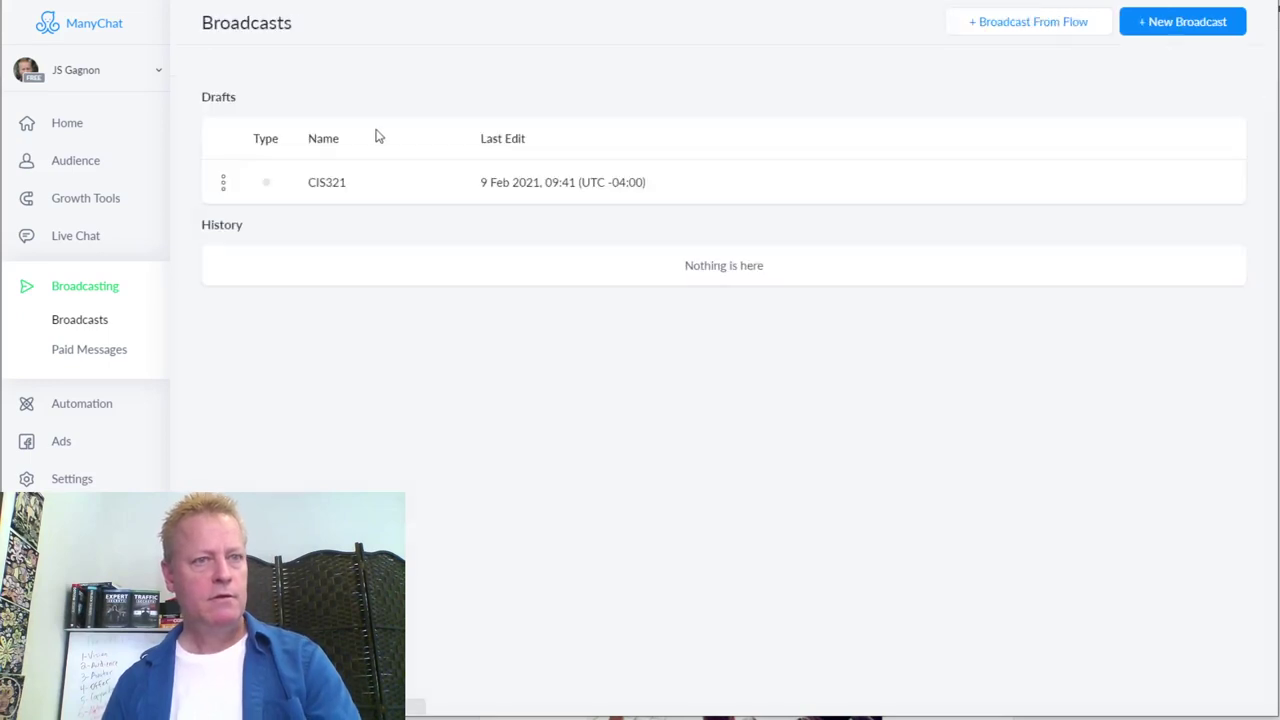
click(265, 186)
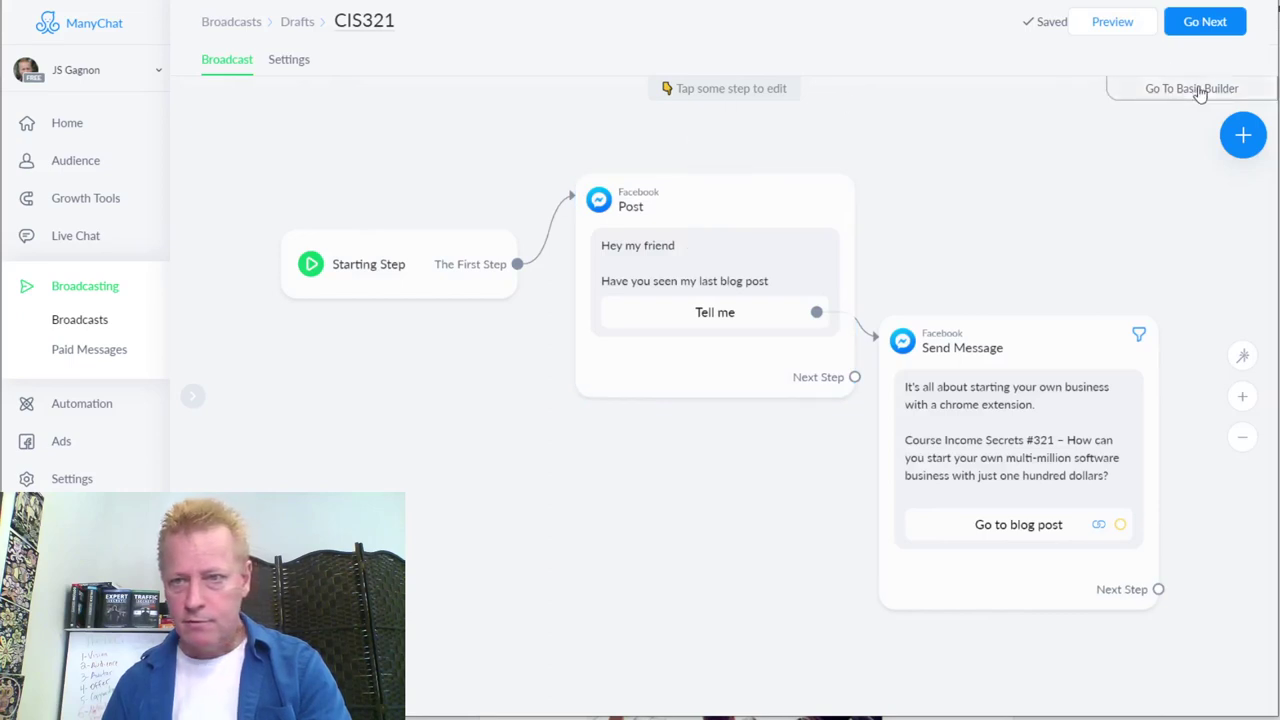
click(231, 27)
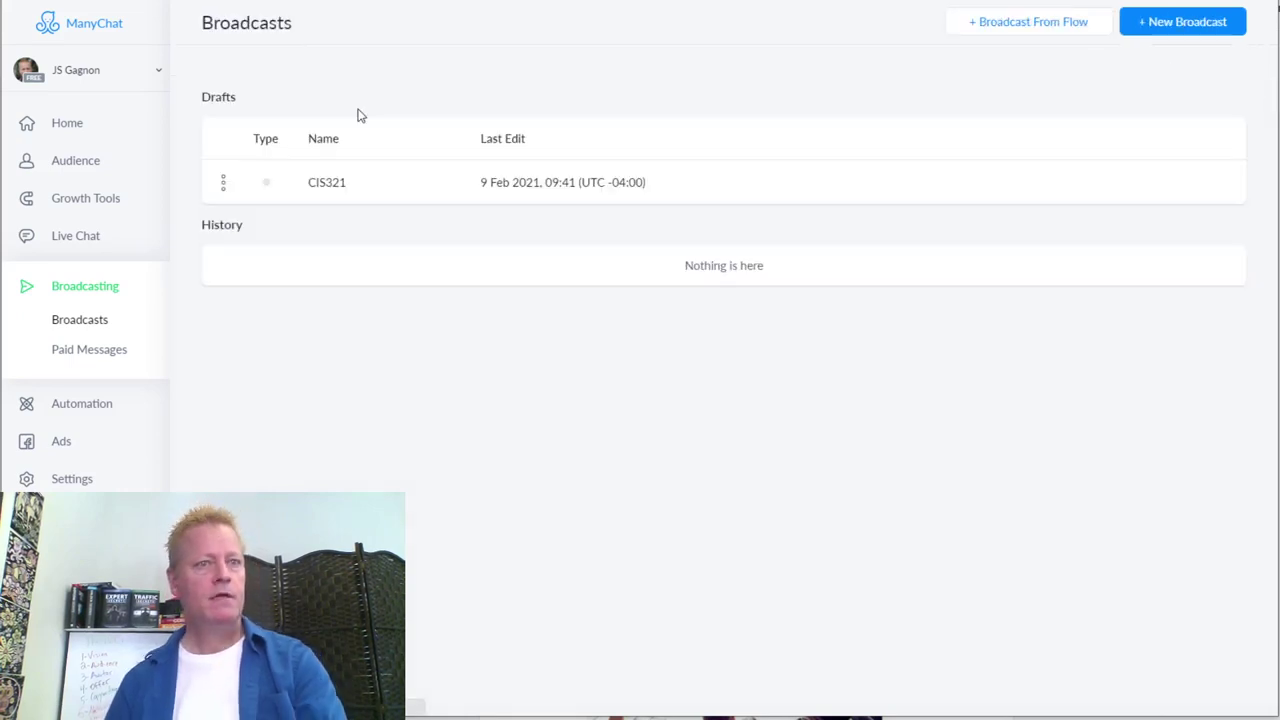